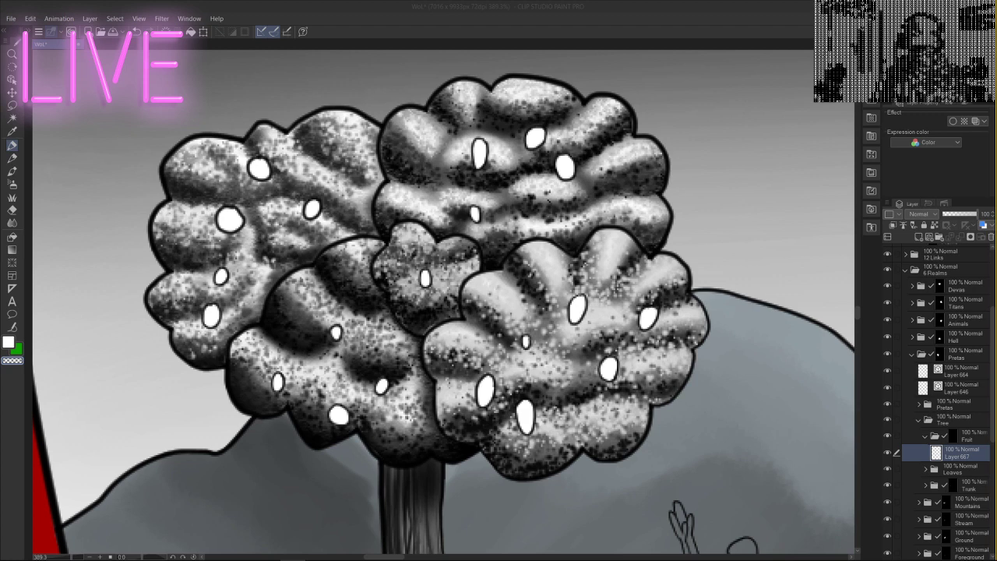
{"action": "key", "text": "alt+Tab"}
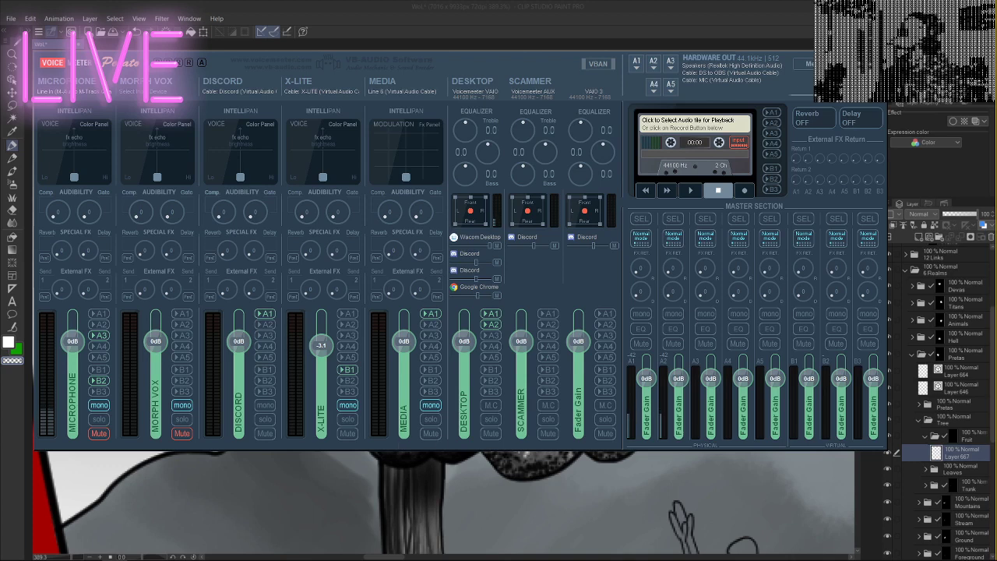
{"action": "key", "text": "alt+Tab"}
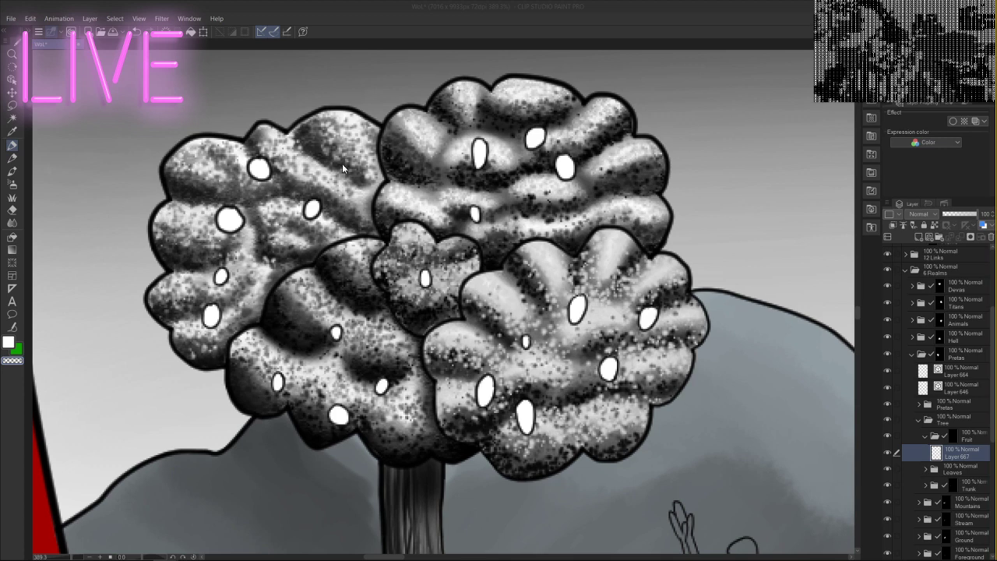
- Shade the lower part of the oval fruit near the canopy's lower right in dark grey (RGB 60) with the Lighter pencil
{"action": "left_click", "coordinate": [14, 159]}
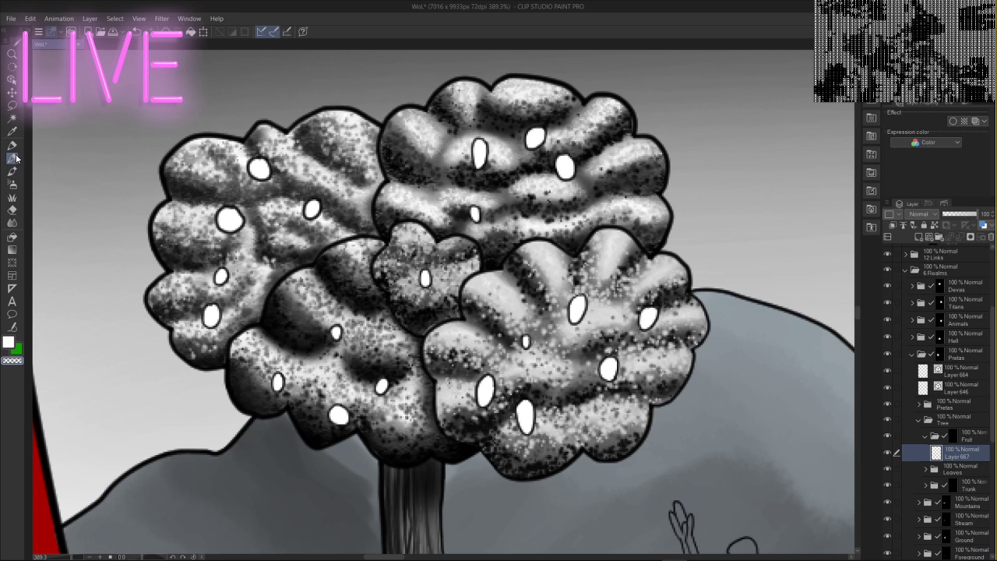
{"action": "left_click", "coordinate": [28, 31]}
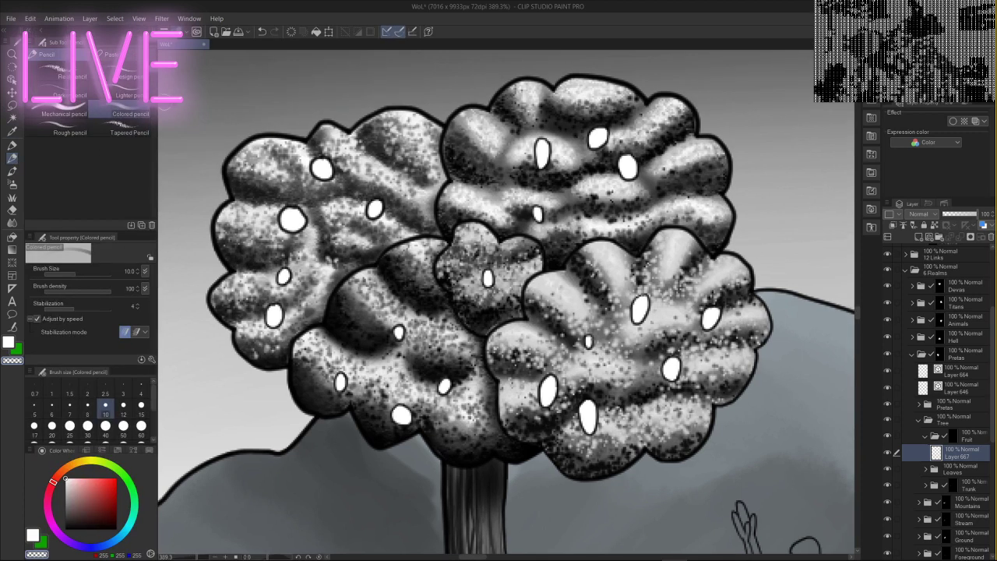
{"action": "left_click", "coordinate": [125, 95]}
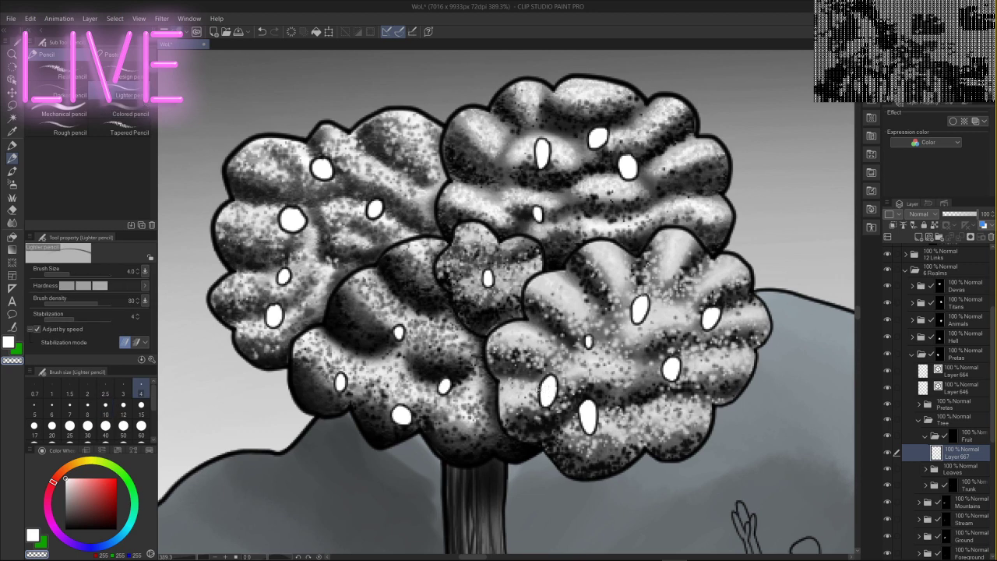
{"action": "left_click", "coordinate": [67, 502]}
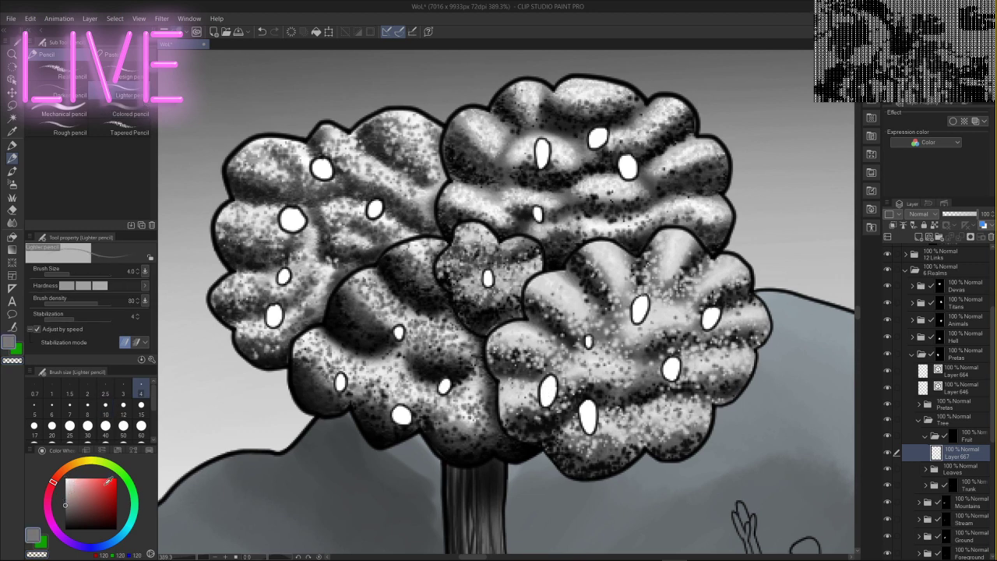
{"action": "left_click", "coordinate": [65, 517]}
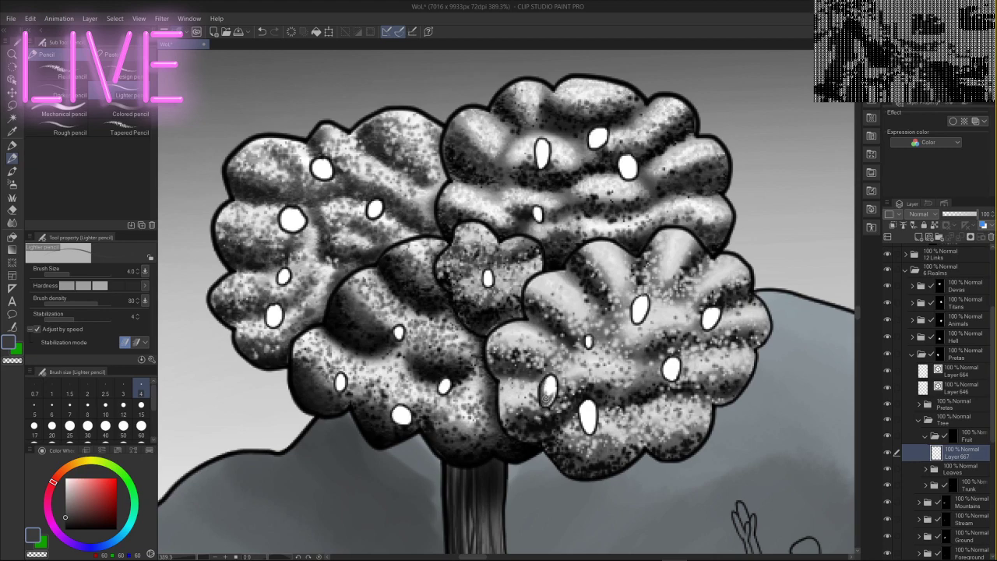
{"action": "scroll", "coordinate": [553, 397], "scroll_direction": "up", "scroll_amount": 3}
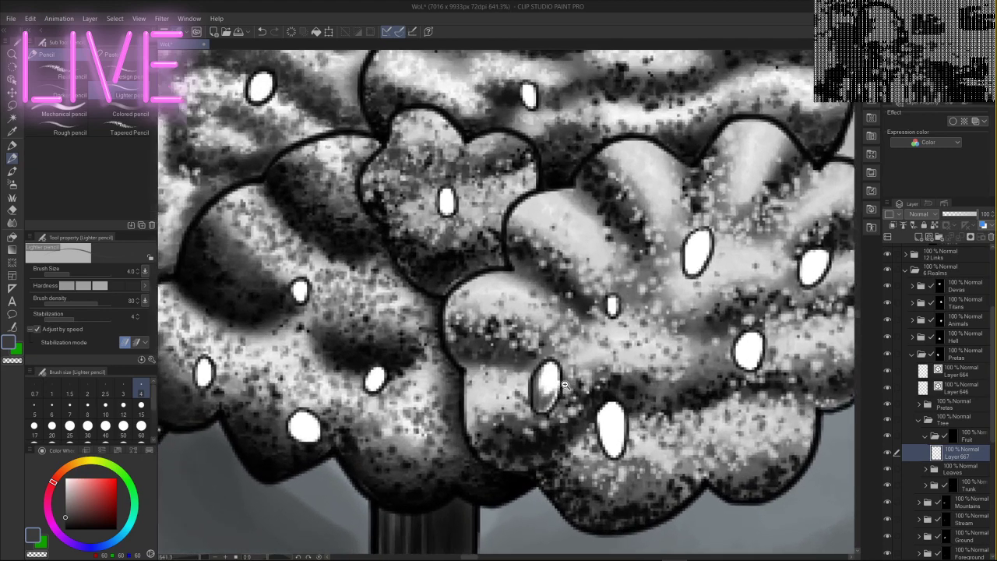
{"action": "scroll", "coordinate": [561, 395], "scroll_direction": "up", "scroll_amount": 3}
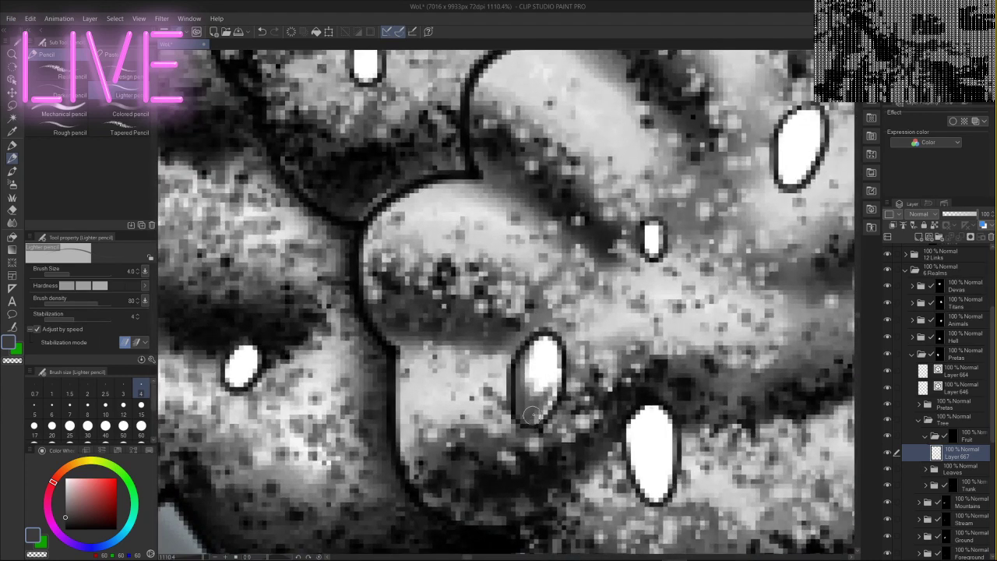
{"action": "mouse_move", "coordinate": [541, 416]}
{"action": "left_mouse_down"}
{"action": "mouse_move", "coordinate": [554, 397]}
{"action": "mouse_move", "coordinate": [527, 421]}
{"action": "mouse_move", "coordinate": [522, 355]}
{"action": "mouse_move", "coordinate": [531, 422]}
{"action": "mouse_move", "coordinate": [544, 405]}
{"action": "mouse_move", "coordinate": [537, 420]}
{"action": "left_mouse_up"}
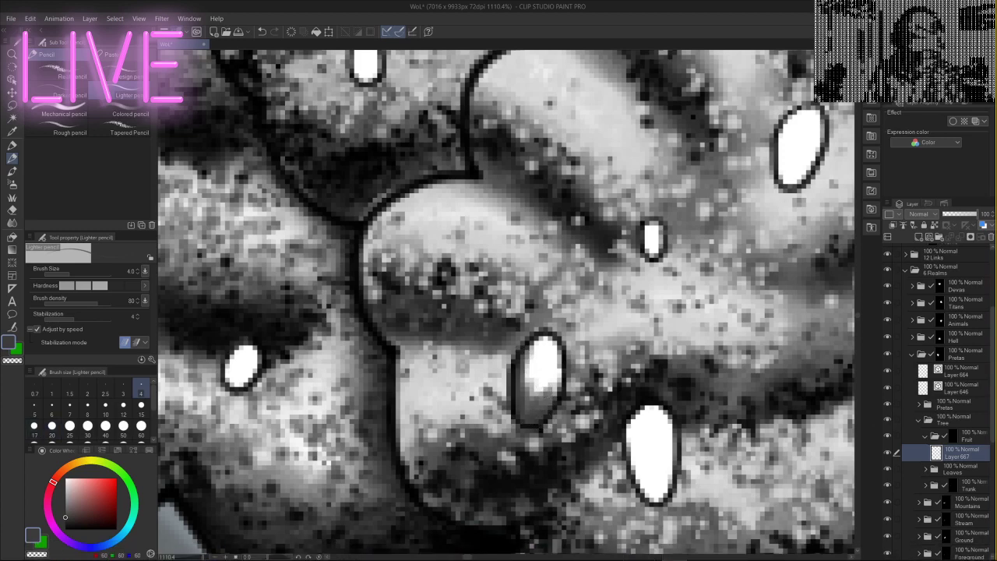
- Switch to Voicemeeter Potato, unmute the microphone channel and return to the drawing
{"action": "key", "text": "alt+Tab"}
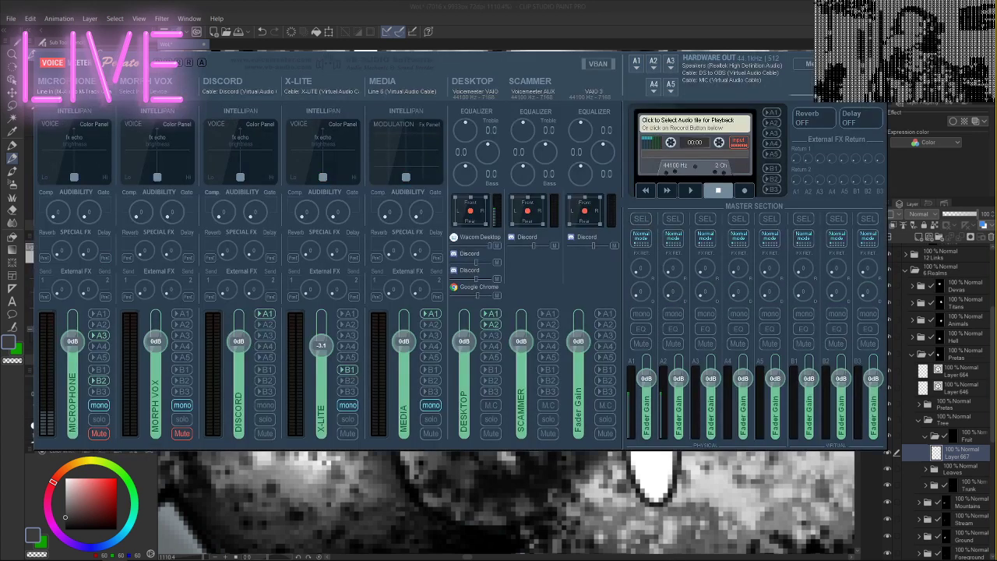
{"action": "left_click", "coordinate": [100, 434]}
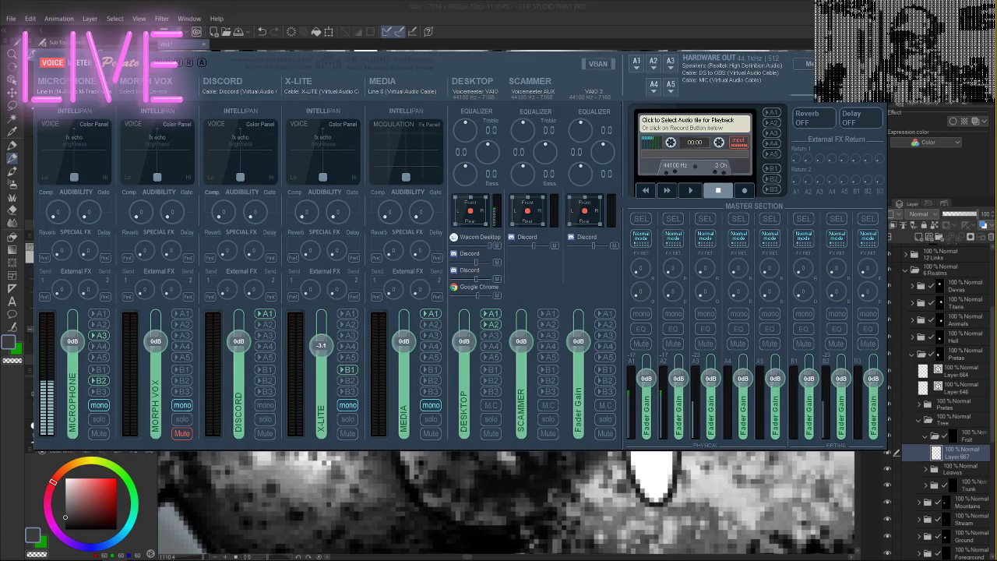
{"action": "left_click", "coordinate": [857, 63]}
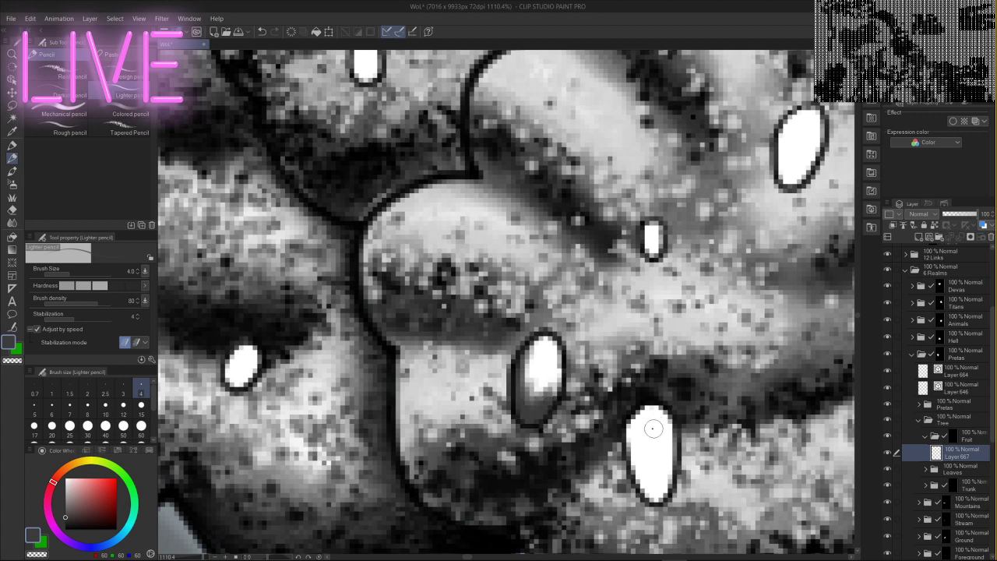
- Change the drawing colour to black and darken the lower edges of the shaded fruit and the larger fruit beside it
{"action": "left_click", "coordinate": [67, 519]}
{"action": "left_click", "coordinate": [65, 521]}
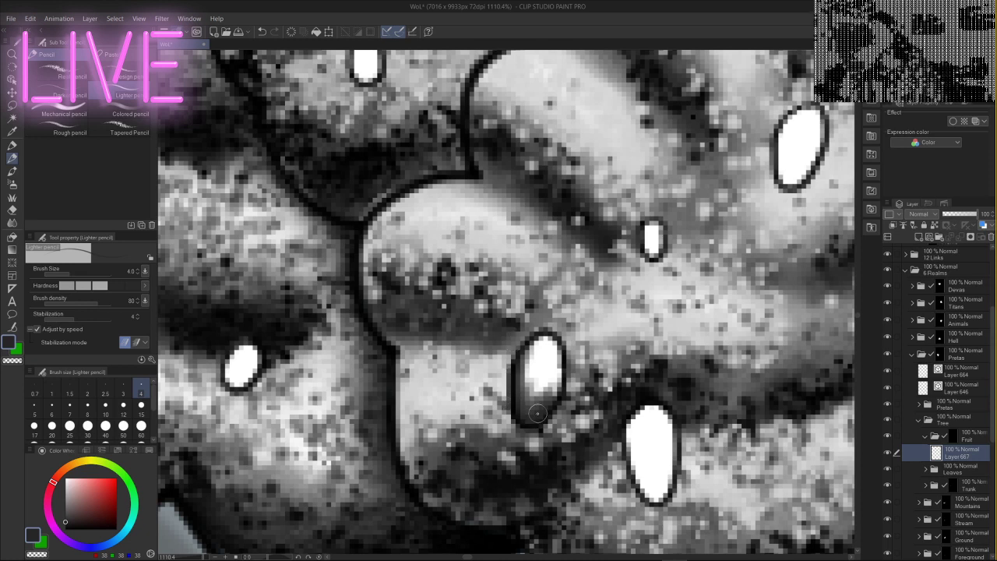
{"action": "left_click", "coordinate": [68, 519]}
{"action": "left_click_drag", "start_coordinate": [68, 518], "coordinate": [60, 532]}
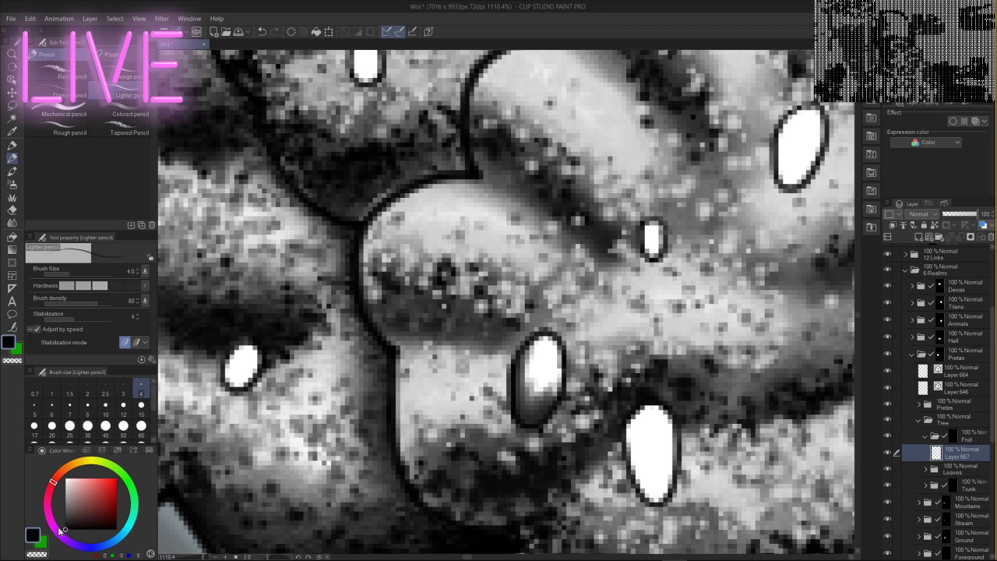
{"action": "mouse_move", "coordinate": [634, 466]}
{"action": "left_mouse_down"}
{"action": "mouse_move", "coordinate": [653, 492]}
{"action": "mouse_move", "coordinate": [645, 476]}
{"action": "left_mouse_up"}
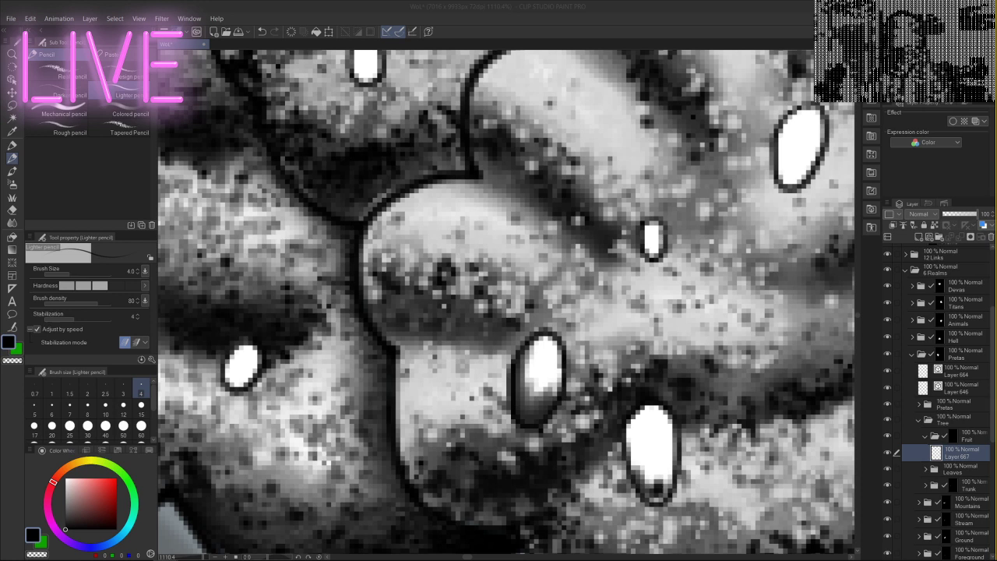
{"action": "mouse_move", "coordinate": [444, 553]}
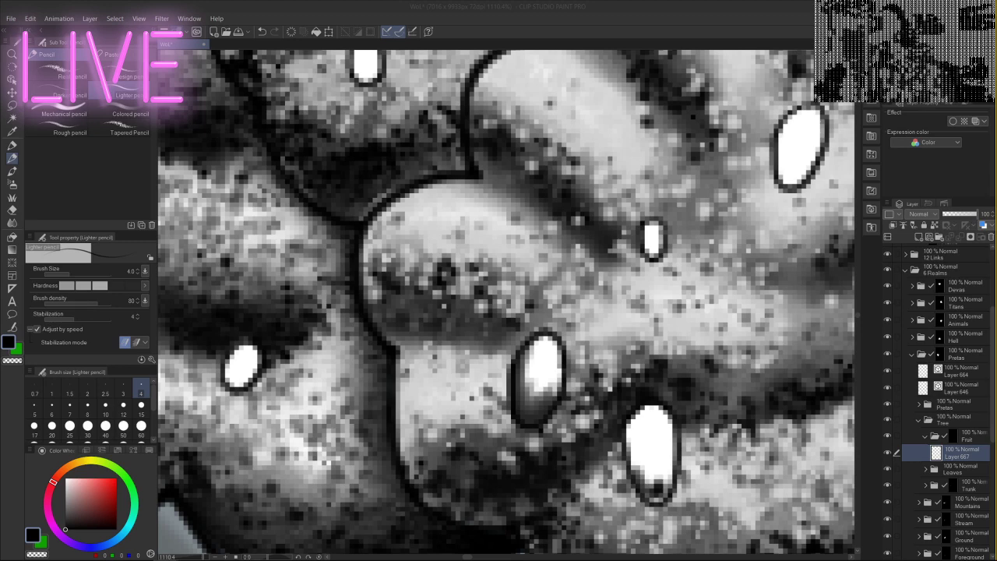
{"action": "left_click", "coordinate": [528, 417]}
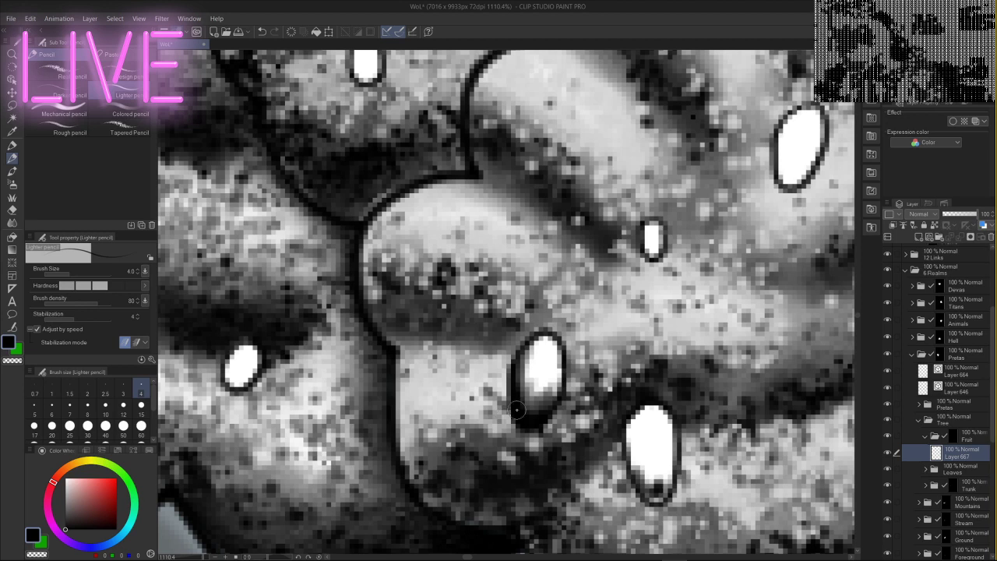
{"action": "mouse_move", "coordinate": [662, 482]}
{"action": "left_mouse_down"}
{"action": "mouse_move", "coordinate": [650, 497]}
{"action": "mouse_move", "coordinate": [629, 470]}
{"action": "left_mouse_up"}
{"action": "left_click_drag", "start_coordinate": [661, 502], "coordinate": [675, 472]}
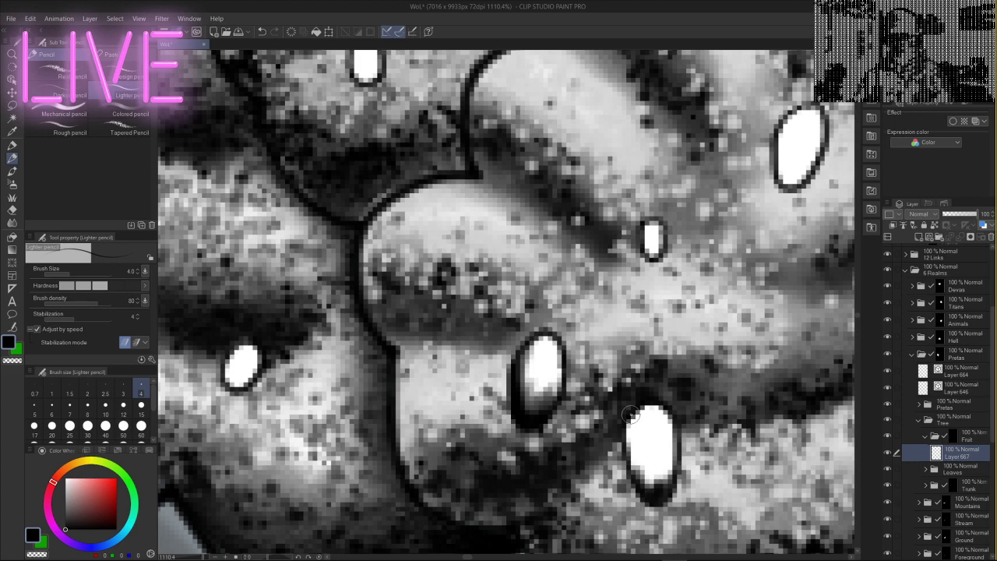
- Examine the whole wheel painting, then the blue-and-white tree with warriors and the panel of the man with a cane
{"action": "scroll", "coordinate": [674, 288], "scroll_direction": "down", "scroll_amount": 10}
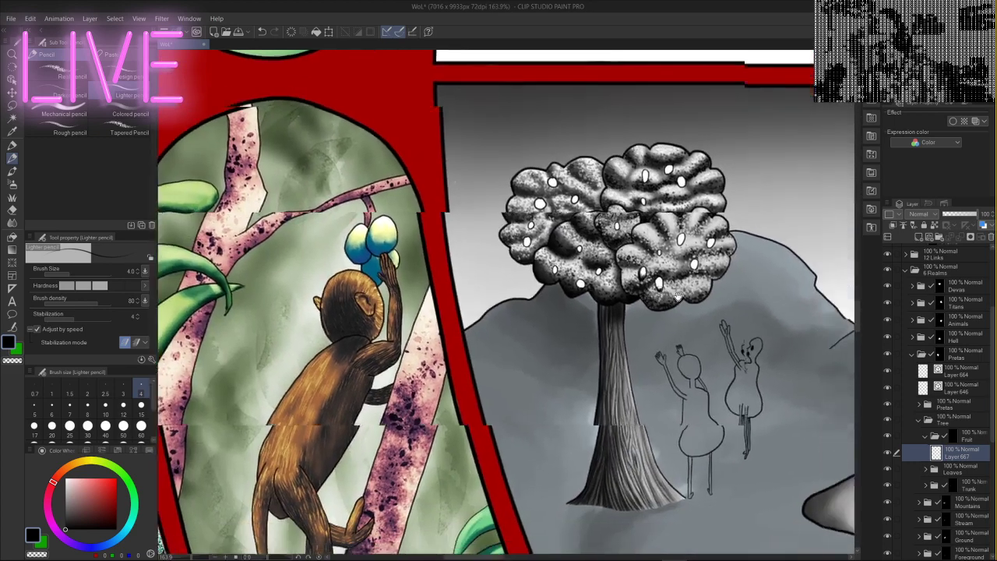
{"action": "left_click_drag", "start_coordinate": [677, 296], "coordinate": [404, 194]}
{"action": "scroll", "coordinate": [711, 294], "scroll_direction": "down", "scroll_amount": 6}
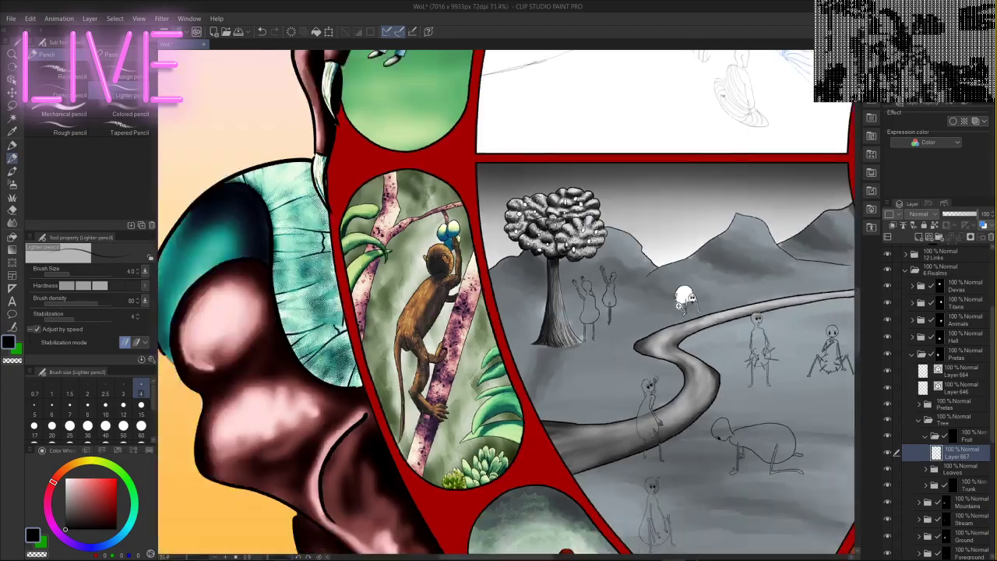
{"action": "left_click_drag", "start_coordinate": [749, 346], "coordinate": [559, 320]}
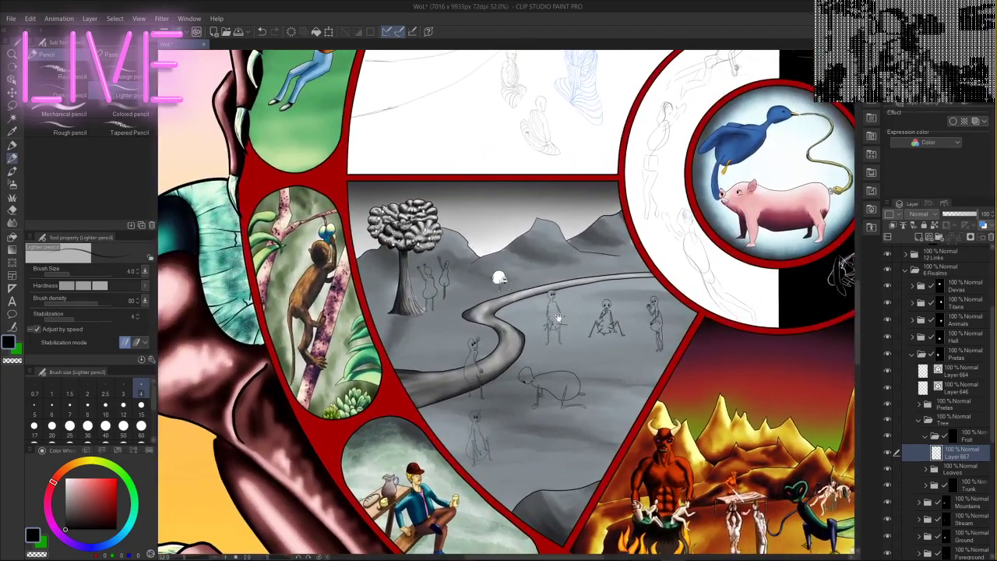
{"action": "scroll", "coordinate": [697, 250], "scroll_direction": "down", "scroll_amount": 5}
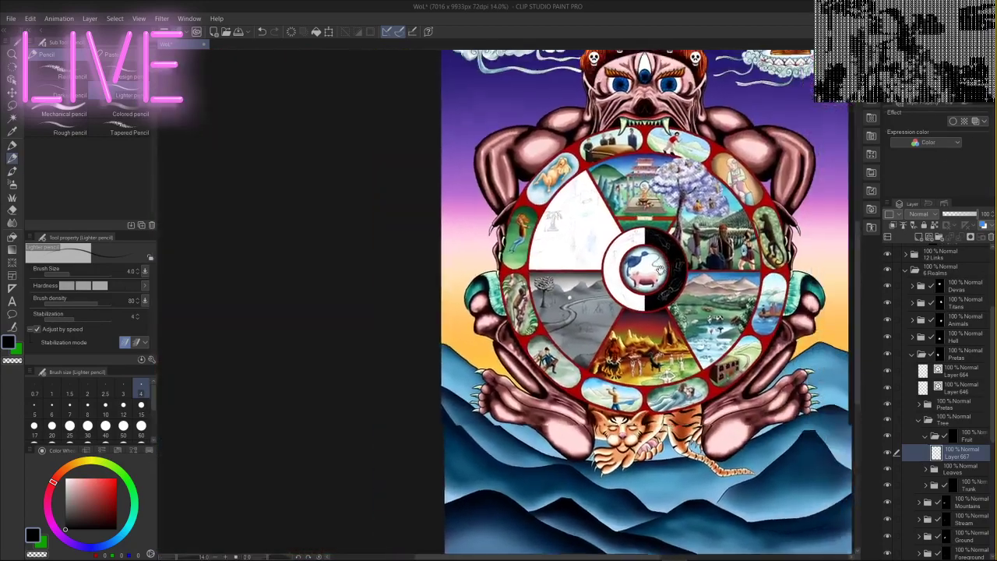
{"action": "scroll", "coordinate": [593, 377], "scroll_direction": "up", "scroll_amount": 4}
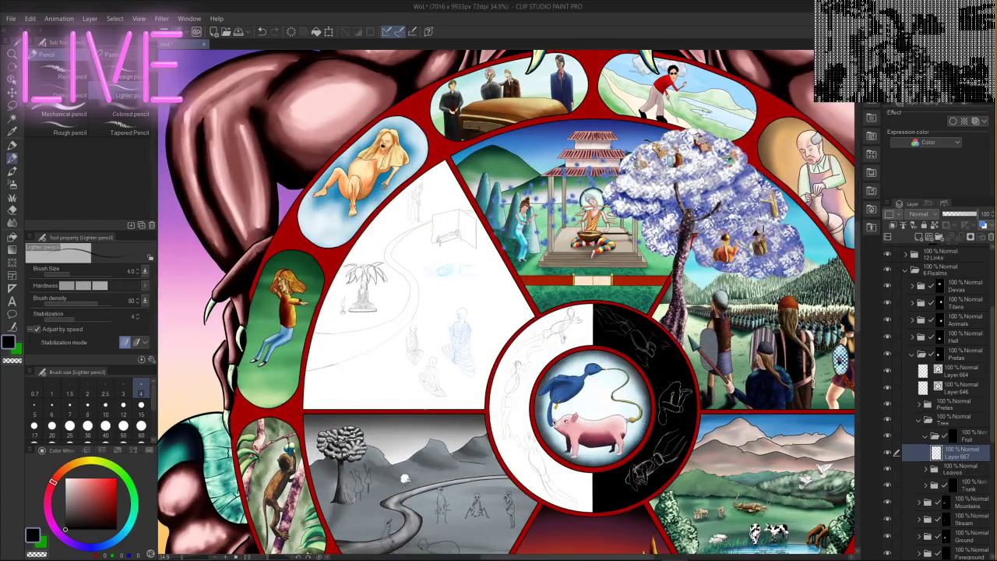
{"action": "scroll", "coordinate": [679, 201], "scroll_direction": "up", "scroll_amount": 5}
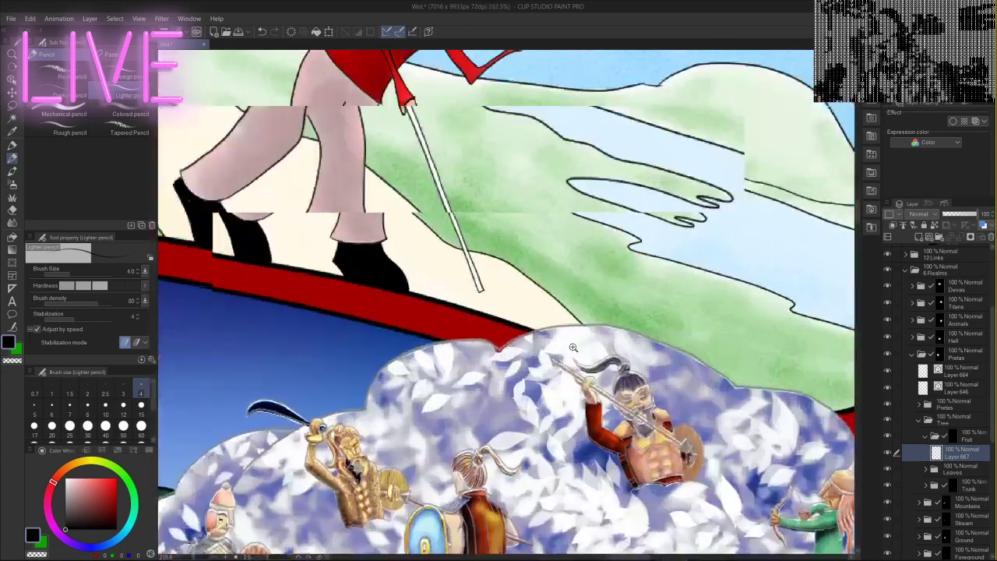
{"action": "scroll", "coordinate": [552, 359], "scroll_direction": "down", "scroll_amount": 2}
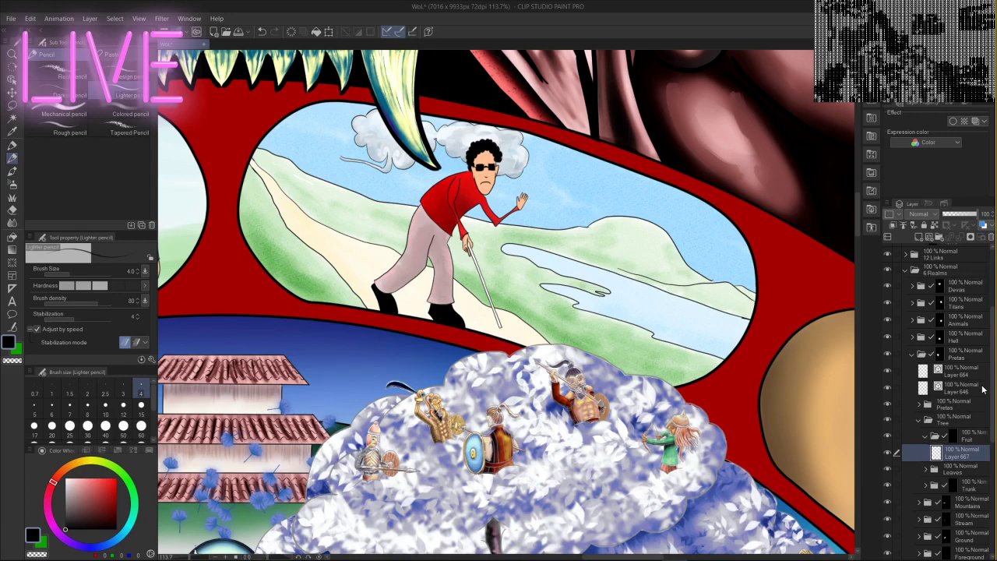
- Expand the Inks layer folder and toggle the visibility of Layer 160 to check what it contains
{"action": "scroll", "coordinate": [919, 294], "scroll_direction": "up", "scroll_amount": 5}
{"action": "scroll", "coordinate": [913, 263], "scroll_direction": "up", "scroll_amount": 1}
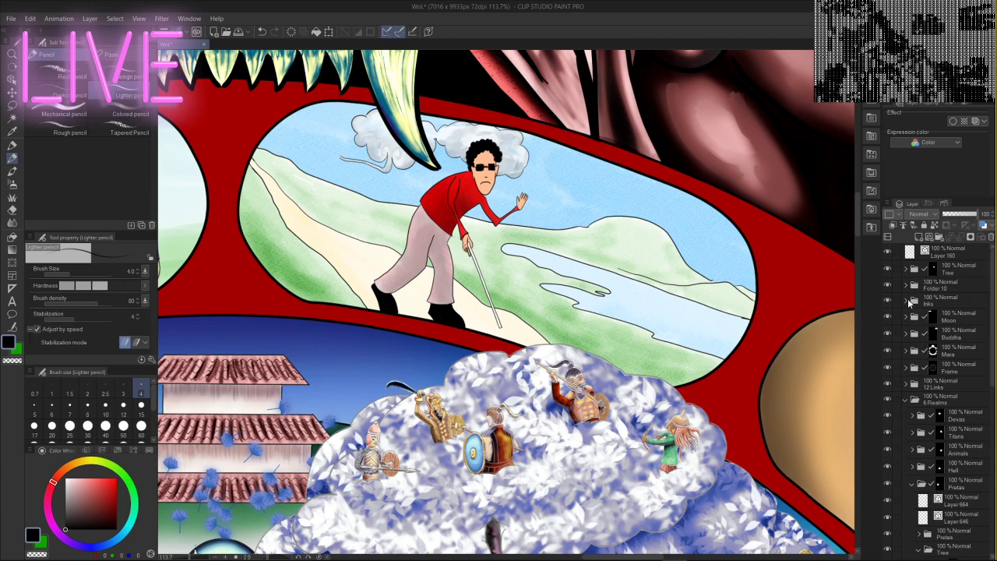
{"action": "left_click", "coordinate": [905, 301]}
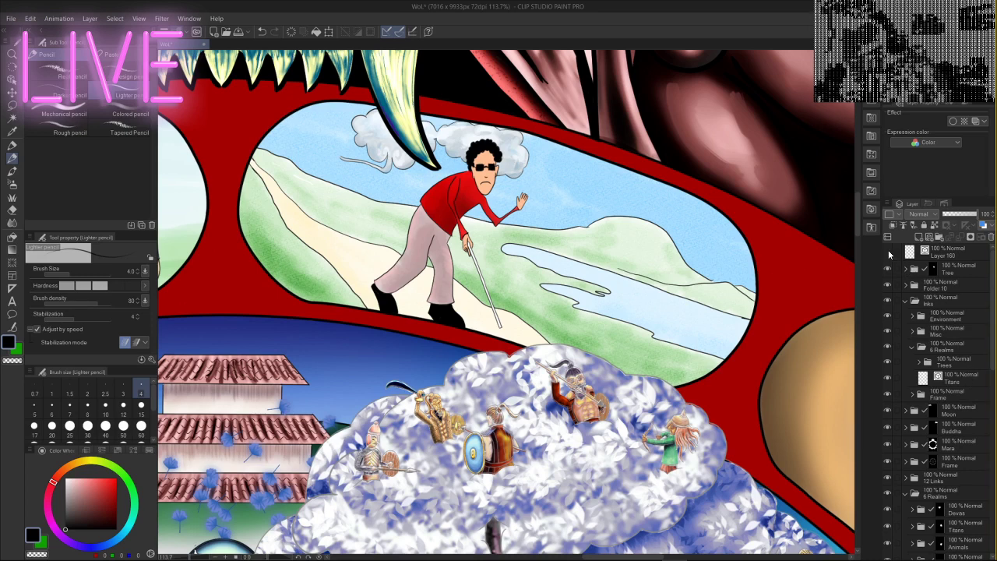
{"action": "left_click", "coordinate": [888, 254]}
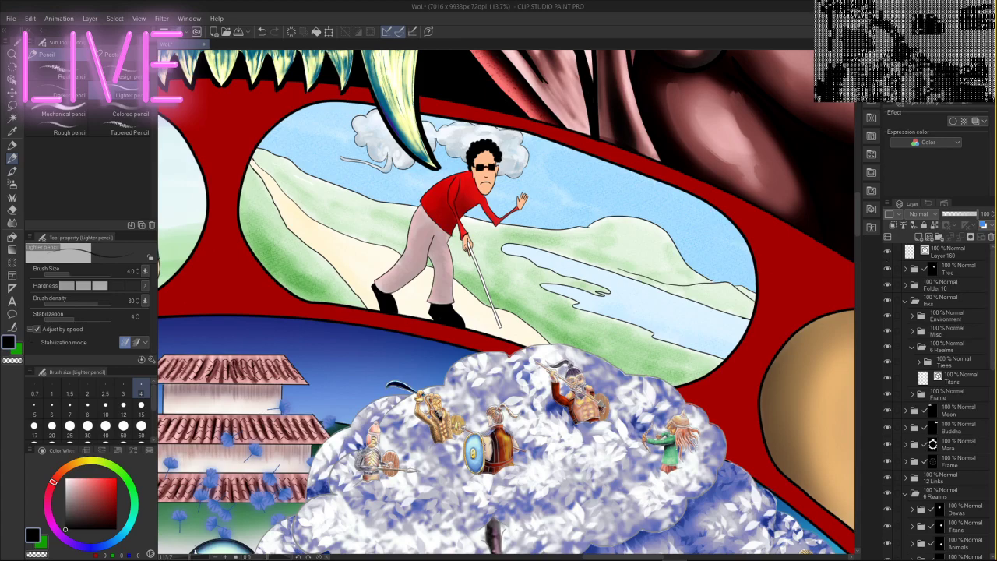
- Lasso a large selection around the blue-and-white tree's canopy, including part of the neighbouring pagoda scene
{"action": "left_click_drag", "start_coordinate": [540, 479], "coordinate": [526, 87]}
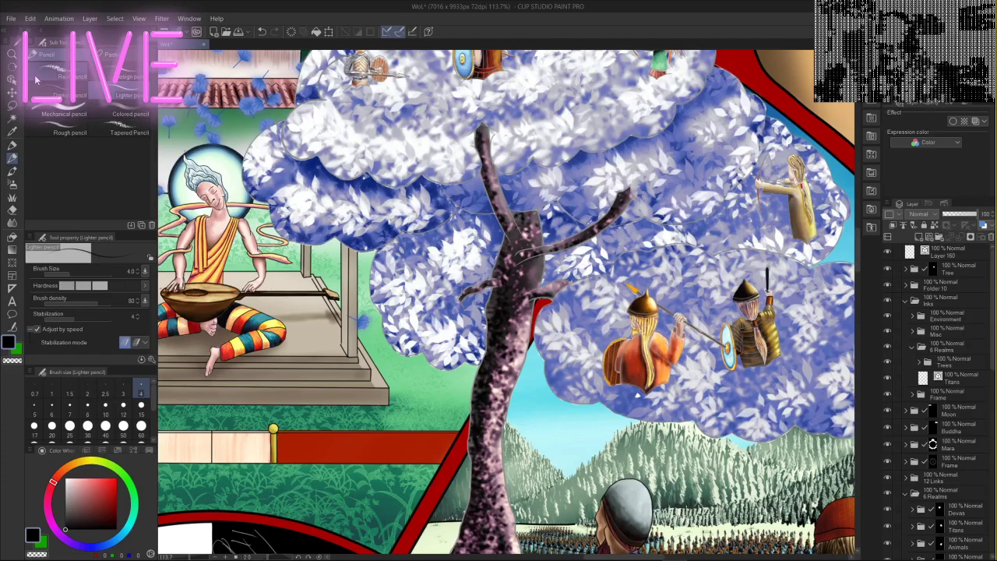
{"action": "left_click", "coordinate": [11, 105]}
{"action": "scroll", "coordinate": [577, 296], "scroll_direction": "down", "scroll_amount": 4}
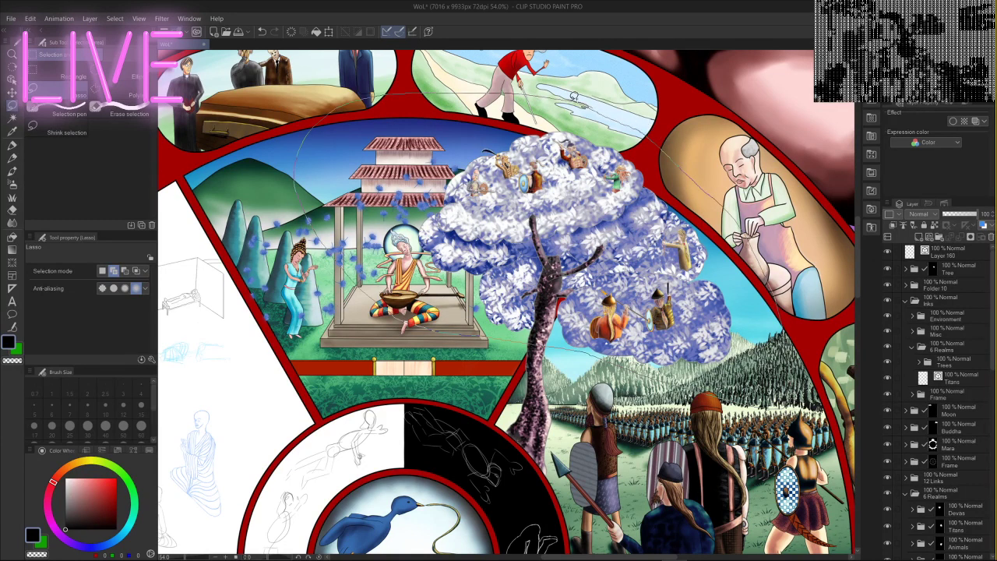
{"action": "left_click_drag", "start_coordinate": [573, 96], "coordinate": [573, 95]}
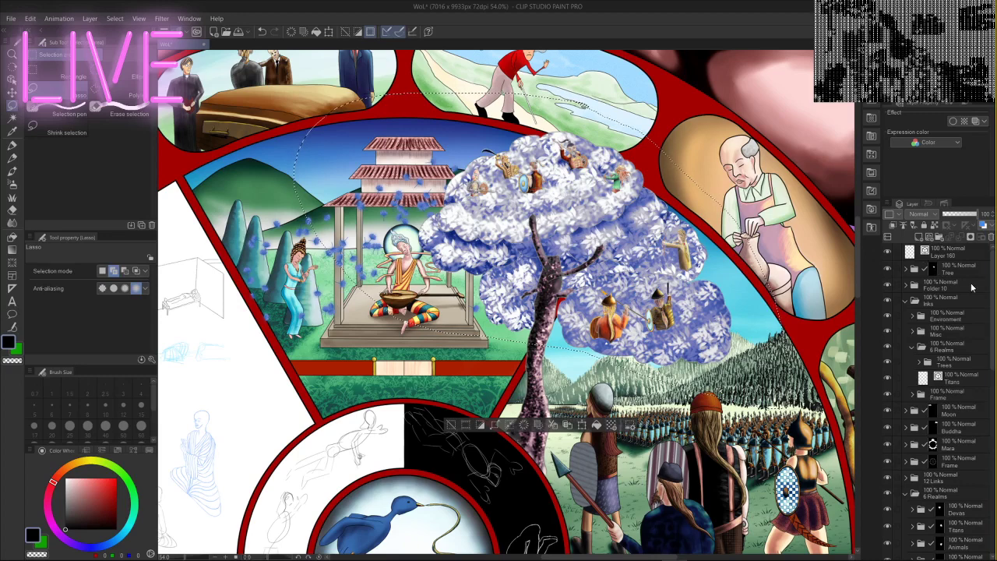
- Select Layer 160 at the top of the layer stack and hide it
{"action": "left_click", "coordinate": [949, 249]}
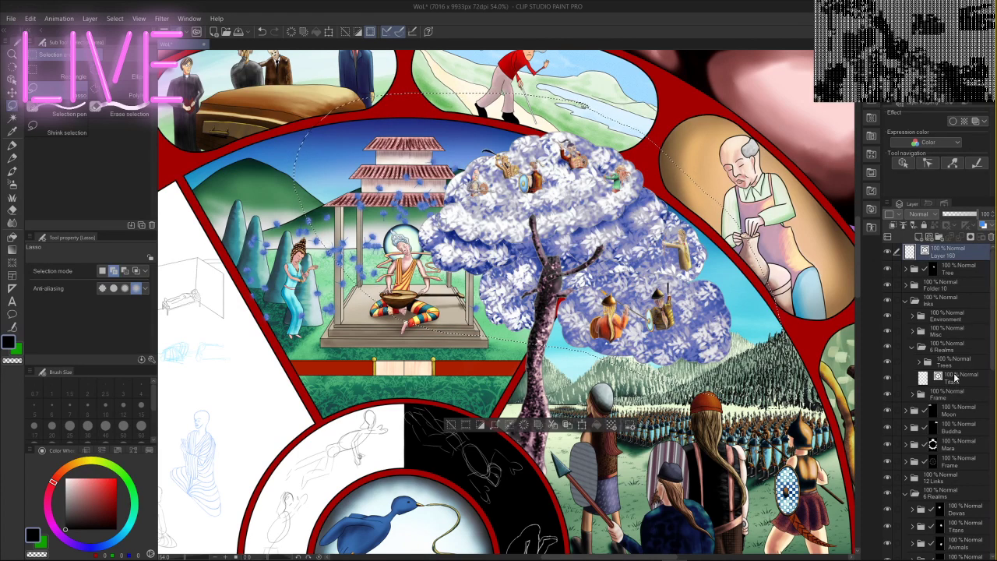
{"action": "scroll", "coordinate": [956, 339], "scroll_direction": "down", "scroll_amount": 1}
{"action": "scroll", "coordinate": [956, 336], "scroll_direction": "up", "scroll_amount": 1}
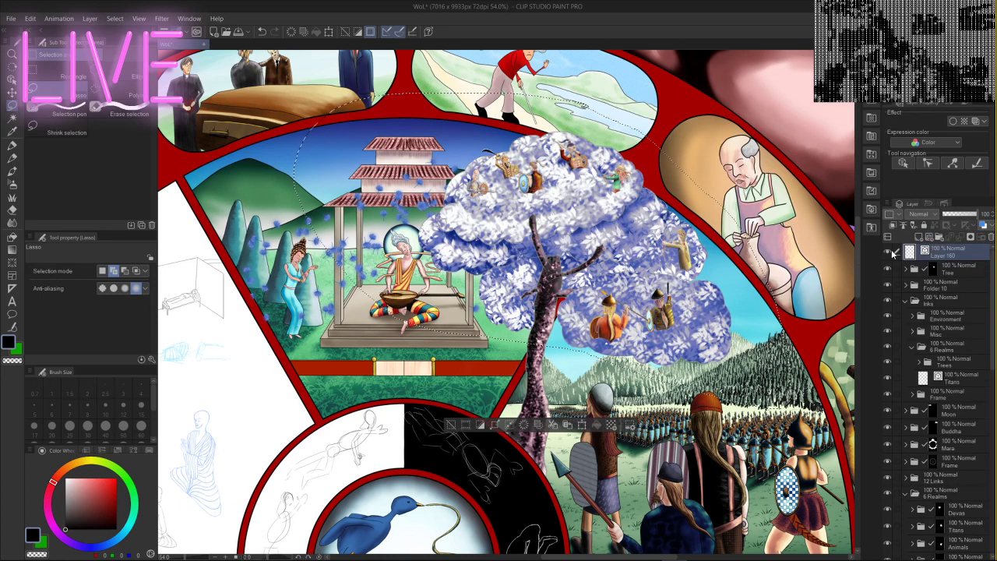
{"action": "left_click", "coordinate": [888, 253]}
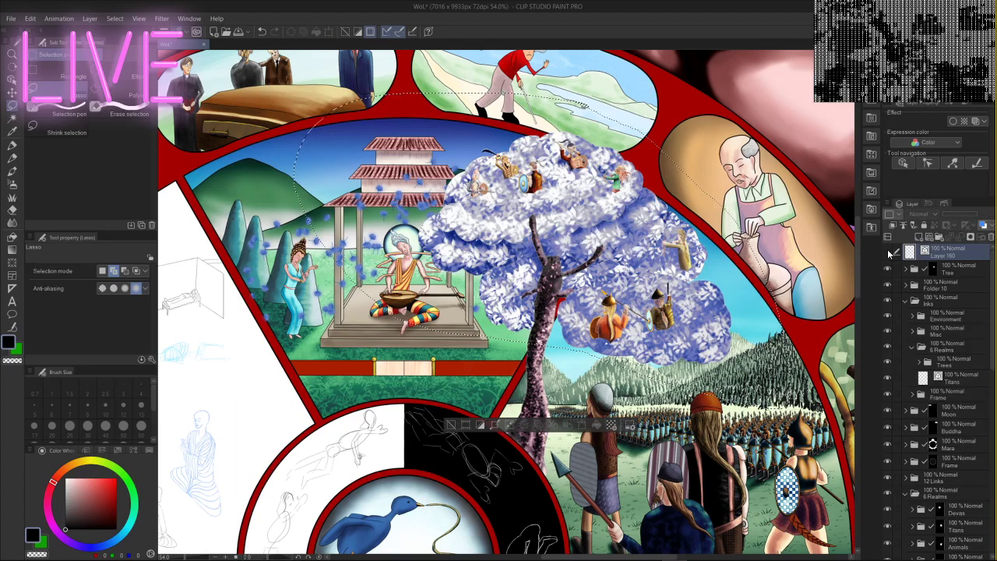
- Show Layer 160 again and select the entire canvas
{"action": "left_click", "coordinate": [887, 253]}
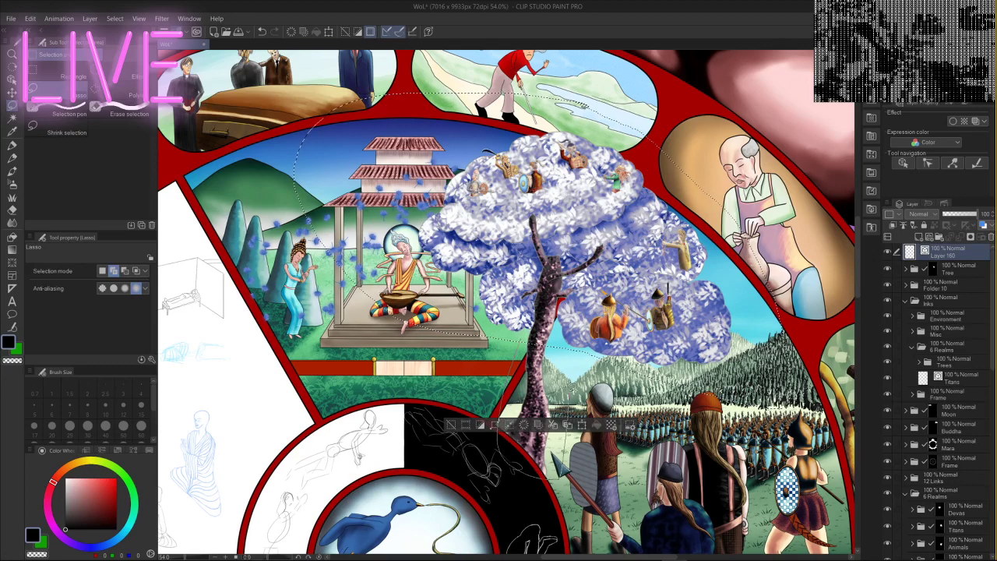
{"action": "left_click_drag", "start_coordinate": [571, 387], "coordinate": [580, 337]}
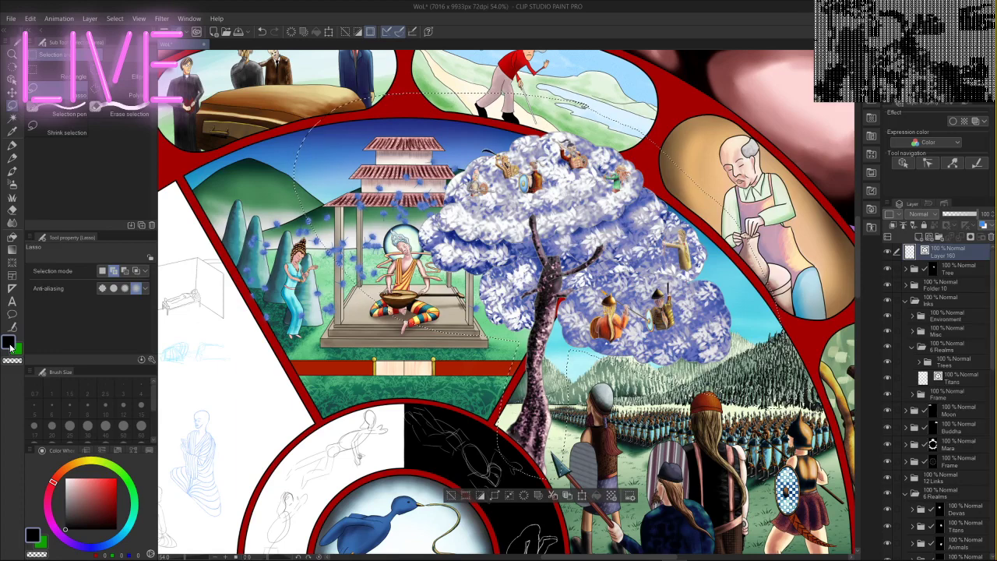
{"action": "left_click", "coordinate": [114, 19]}
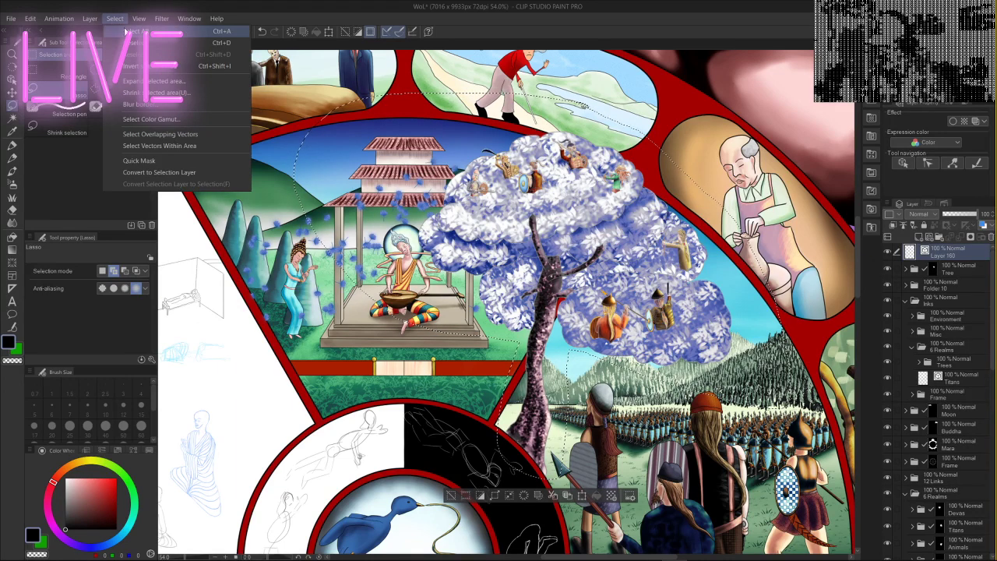
{"action": "left_click", "coordinate": [125, 31]}
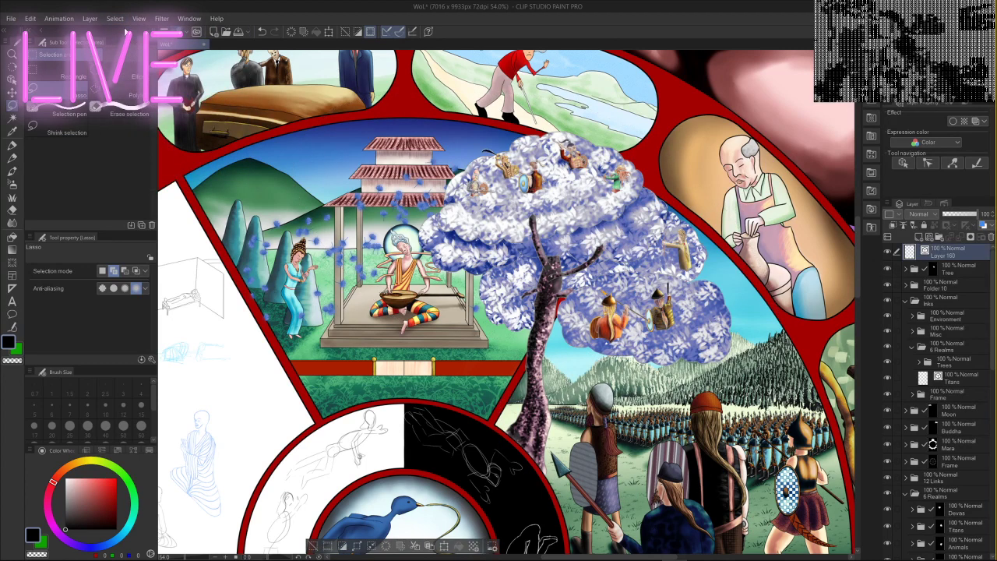
- Confirm black, hex 000000, as the main drawing colour
{"action": "left_click", "coordinate": [13, 343]}
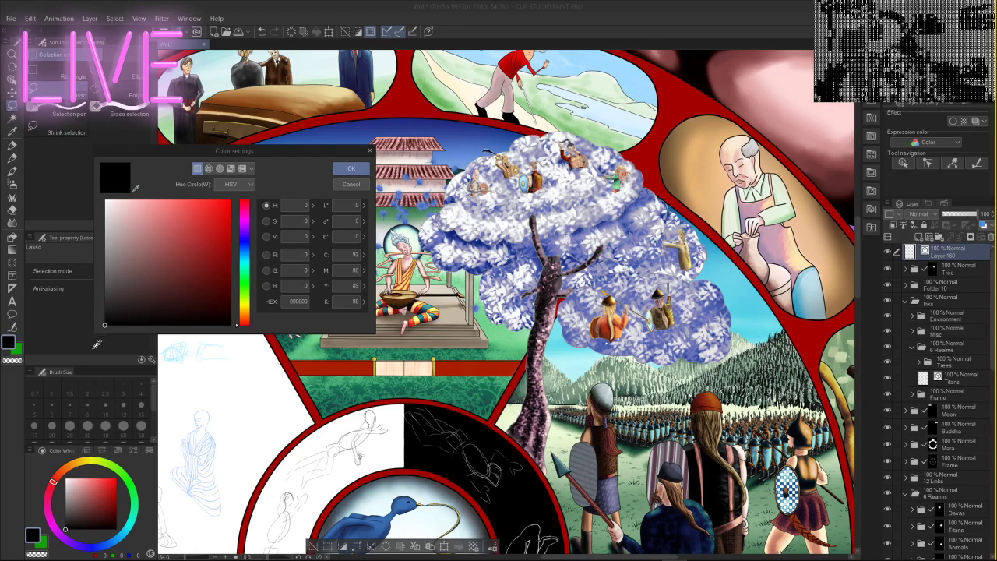
{"action": "left_click", "coordinate": [351, 169]}
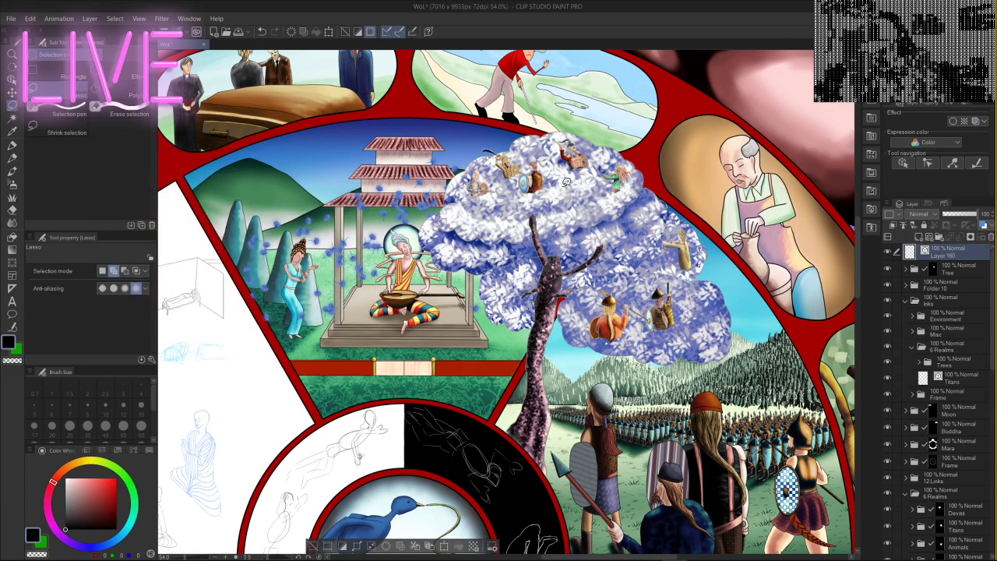
- Examine the outlines of the blue-and-white tree's canopy, its branches and the warriors standing in it
{"action": "scroll", "coordinate": [584, 242], "scroll_direction": "up", "scroll_amount": 1}
{"action": "scroll", "coordinate": [577, 245], "scroll_direction": "down", "scroll_amount": 1}
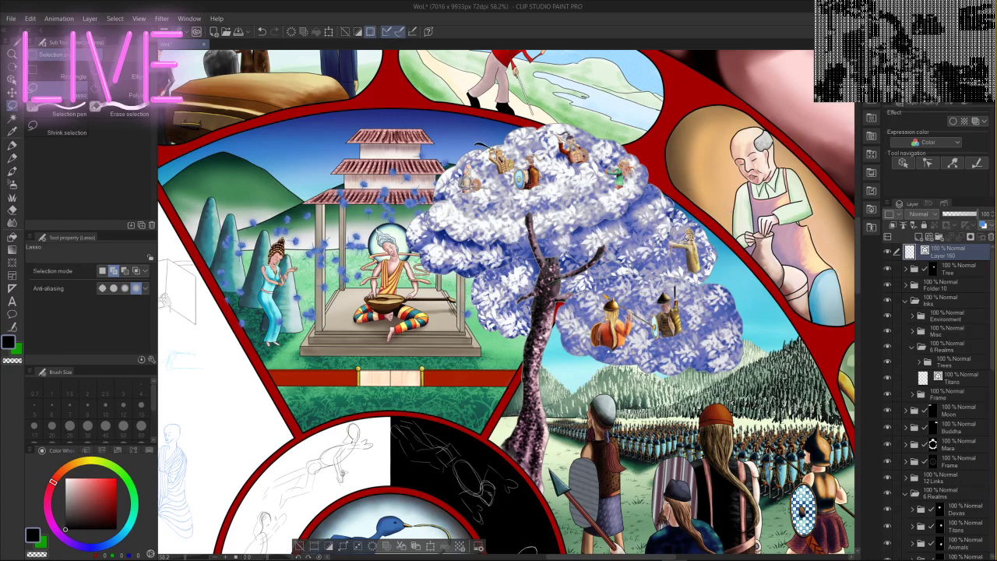
{"action": "scroll", "coordinate": [569, 212], "scroll_direction": "up", "scroll_amount": 2}
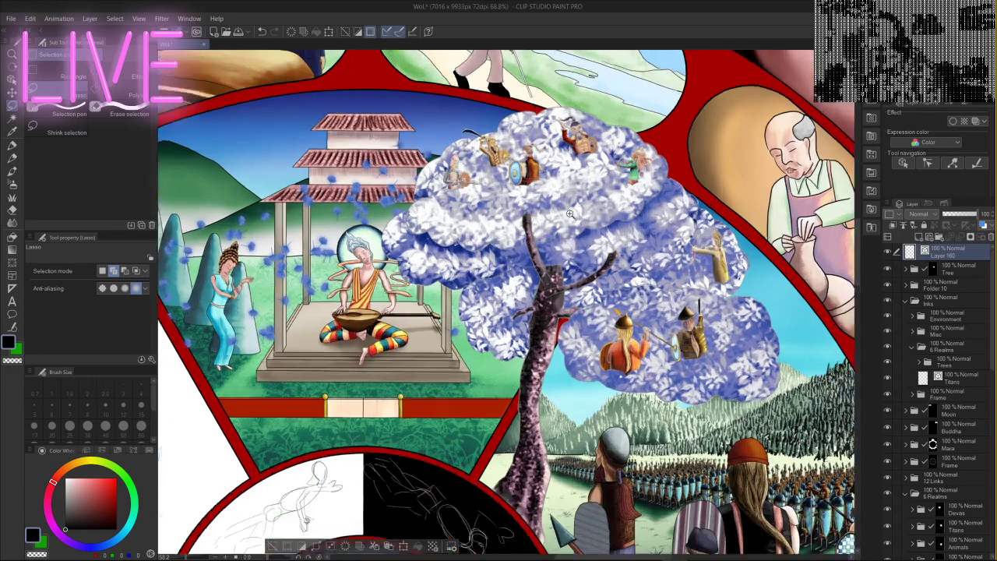
{"action": "scroll", "coordinate": [569, 212], "scroll_direction": "up", "scroll_amount": 5}
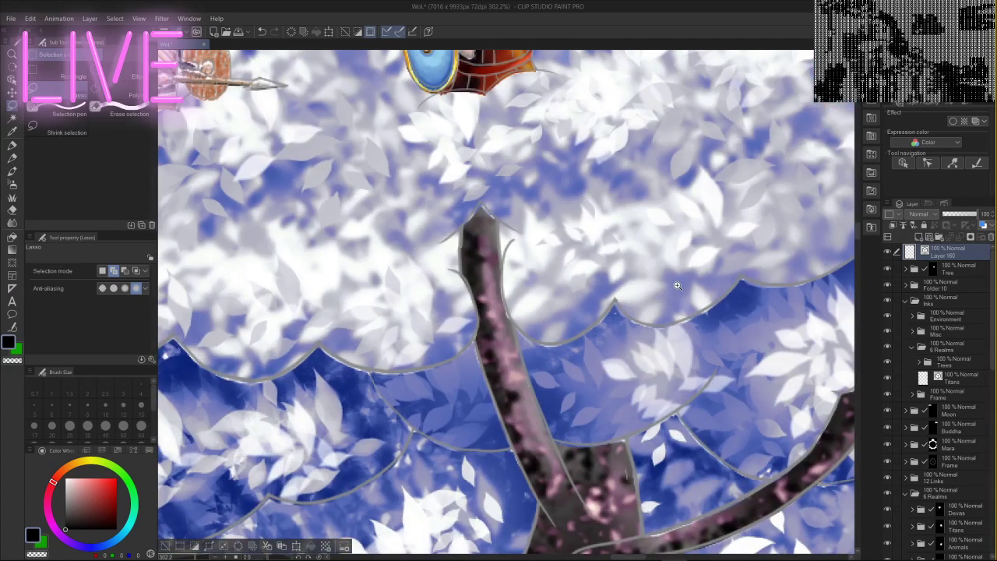
{"action": "scroll", "coordinate": [677, 286], "scroll_direction": "down", "scroll_amount": 3}
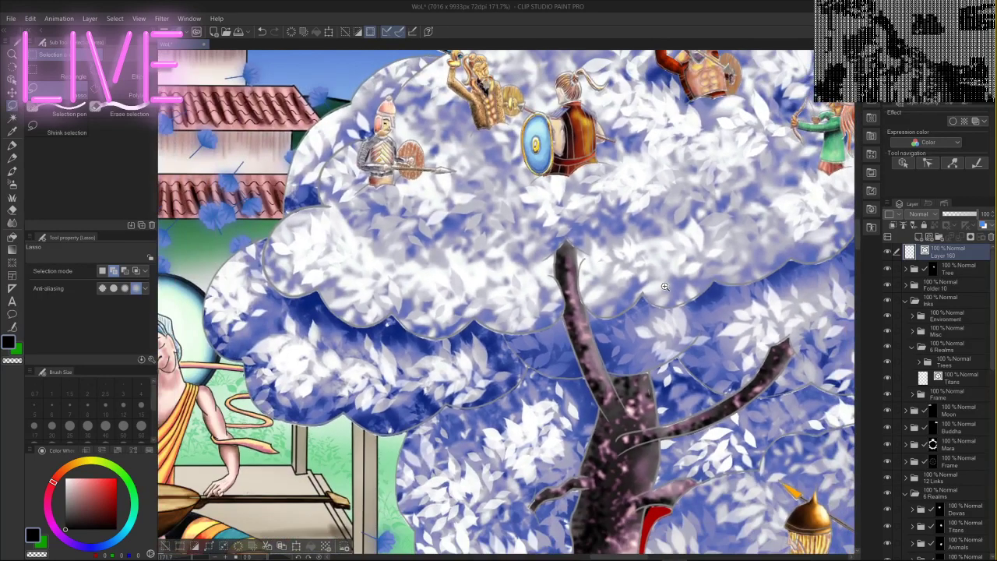
{"action": "scroll", "coordinate": [664, 285], "scroll_direction": "down", "scroll_amount": 5}
{"action": "left_click_drag", "start_coordinate": [736, 414], "coordinate": [540, 394]}
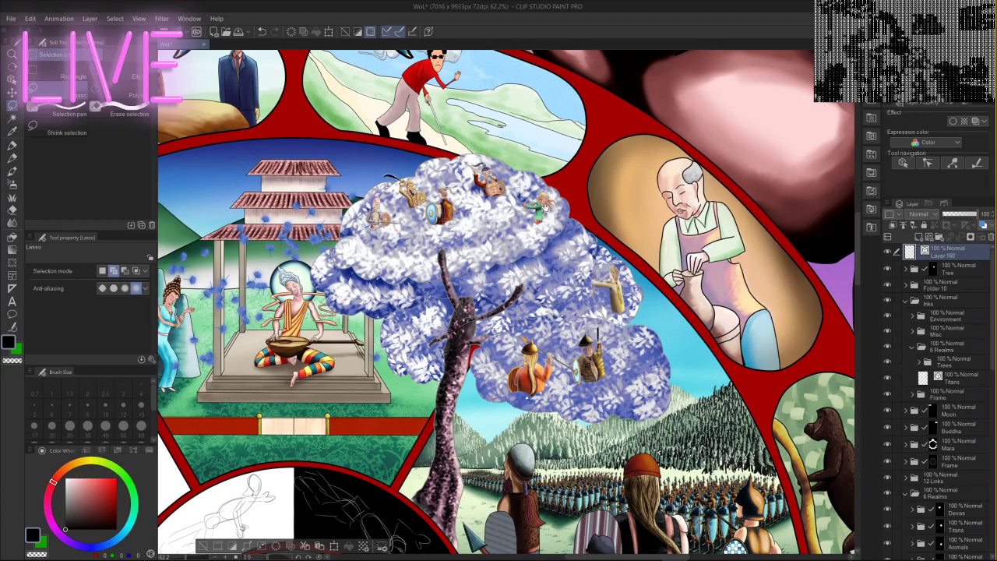
{"action": "left_click_drag", "start_coordinate": [498, 188], "coordinate": [531, 191]}
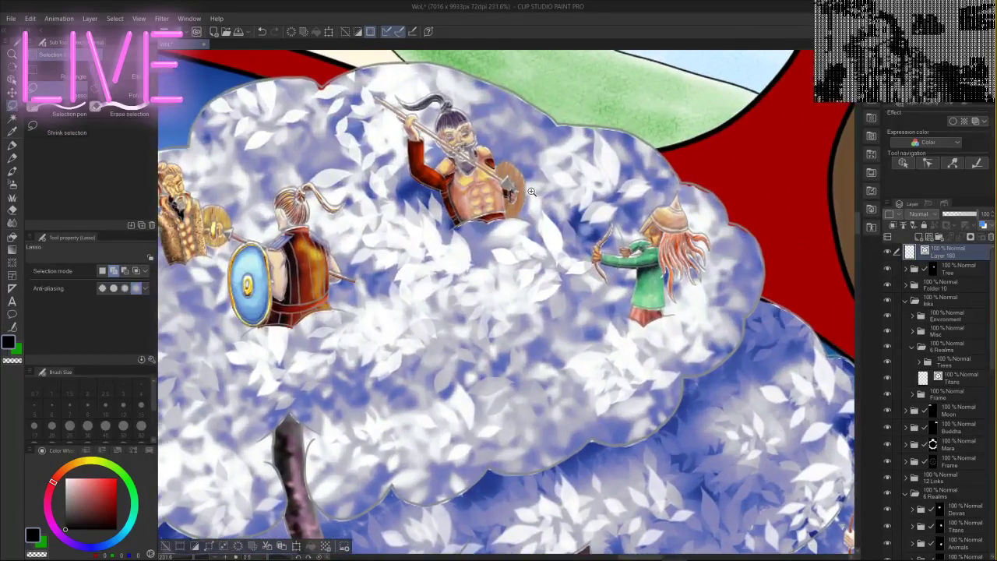
{"action": "left_click_drag", "start_coordinate": [308, 137], "coordinate": [696, 219]}
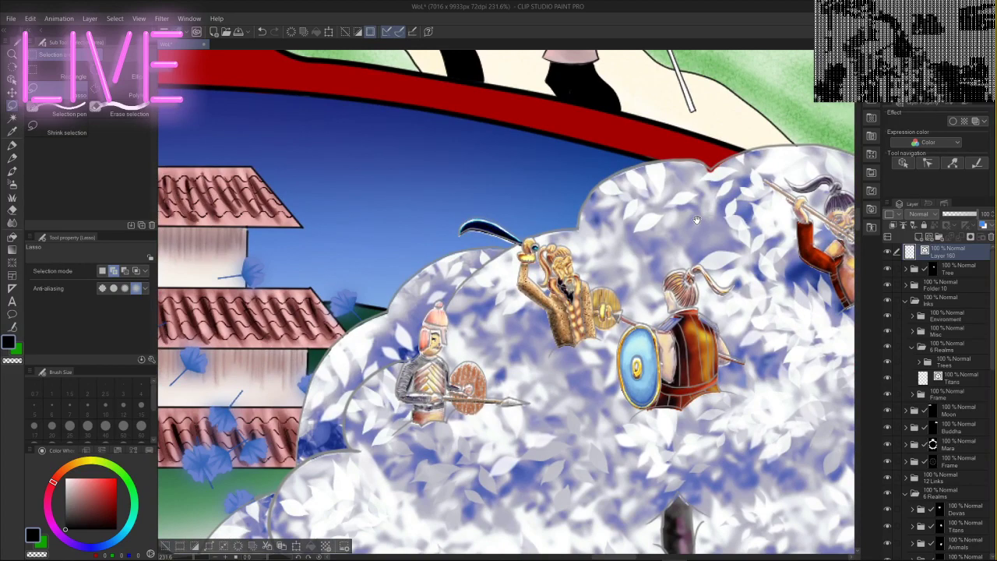
{"action": "left_click_drag", "start_coordinate": [696, 220], "coordinate": [419, 161]}
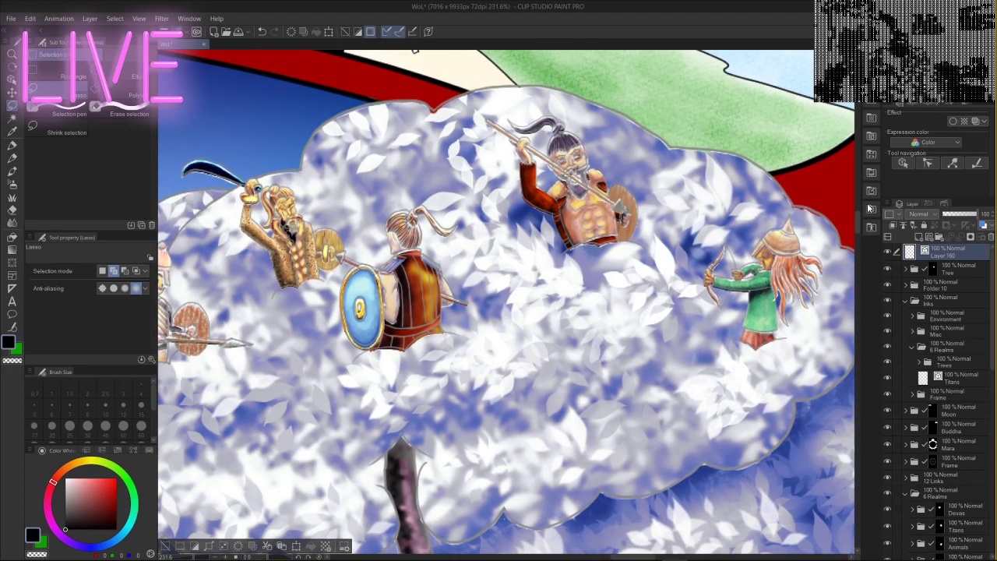
{"action": "right_click", "coordinate": [968, 255]}
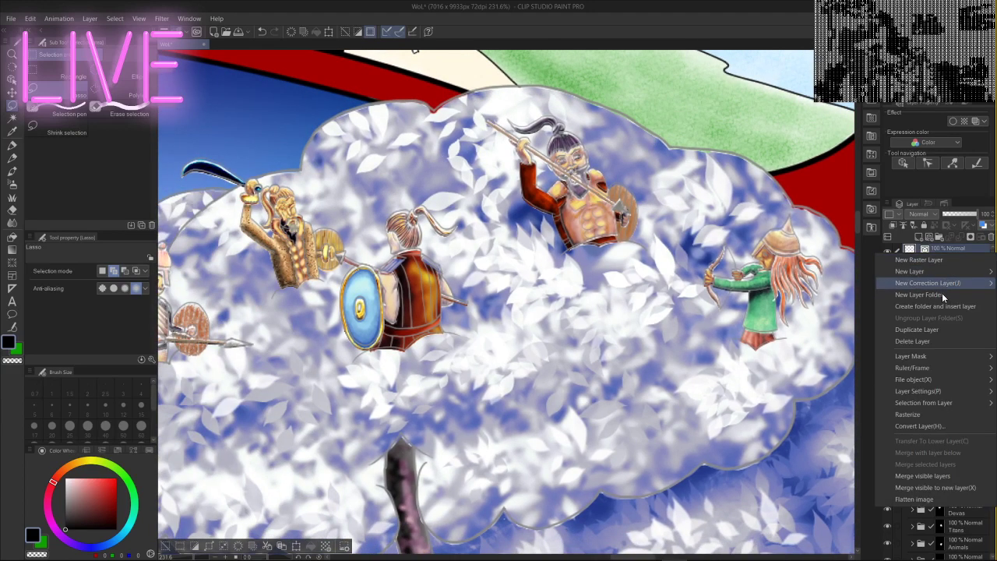
{"action": "mouse_move", "coordinate": [941, 282]}
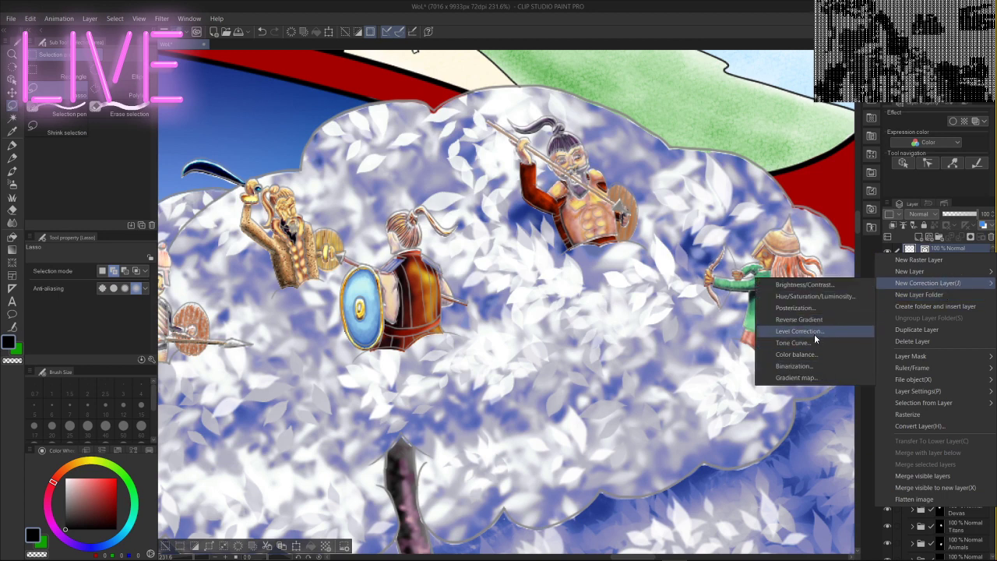
{"action": "left_click", "coordinate": [812, 297]}
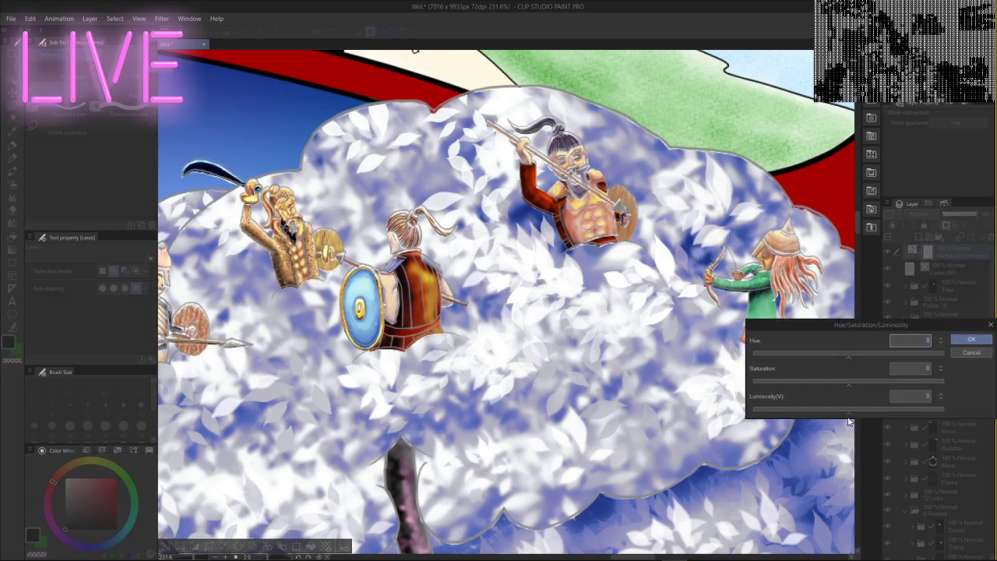
{"action": "mouse_move", "coordinate": [849, 420]}
{"action": "left_mouse_down"}
{"action": "mouse_move", "coordinate": [726, 407]}
{"action": "mouse_move", "coordinate": [845, 413]}
{"action": "left_mouse_up"}
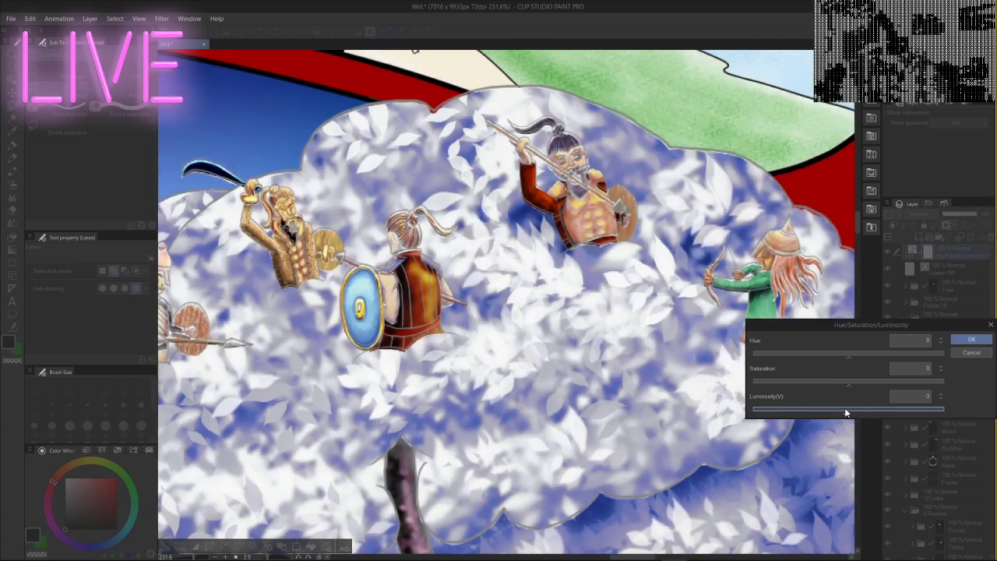
{"action": "left_click", "coordinate": [971, 353]}
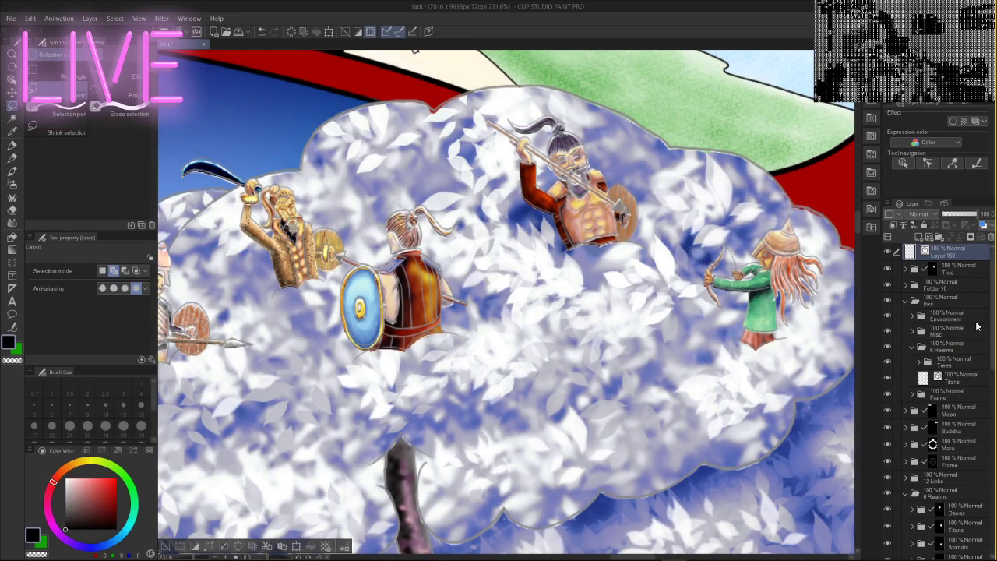
- Put Layer 160 in a new layer folder and add a Hue/Saturation/Luminosity correction layer above it with luminosity -100
{"action": "left_click", "coordinate": [939, 238]}
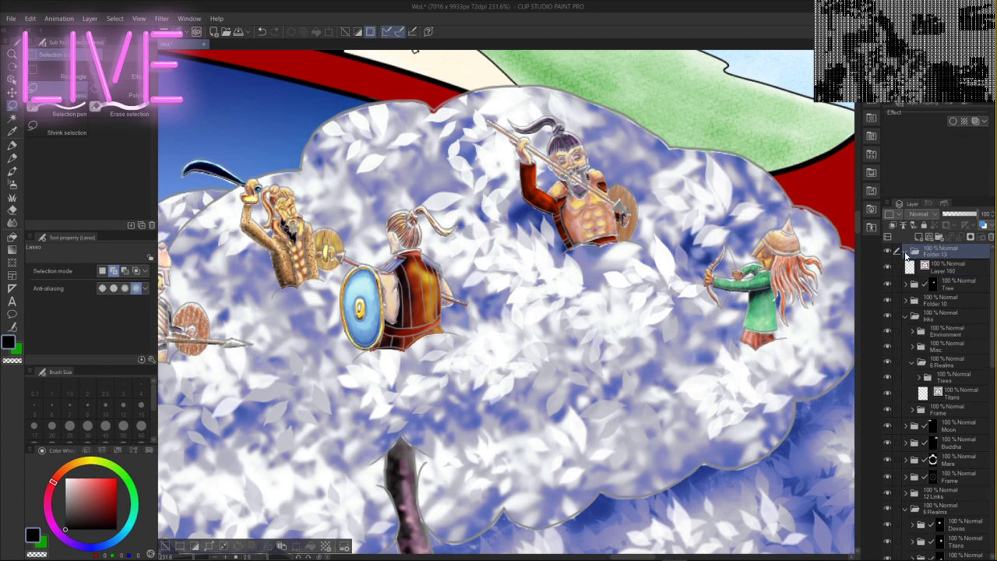
{"action": "left_click_drag", "start_coordinate": [967, 269], "coordinate": [962, 257]}
{"action": "right_click", "coordinate": [965, 270]}
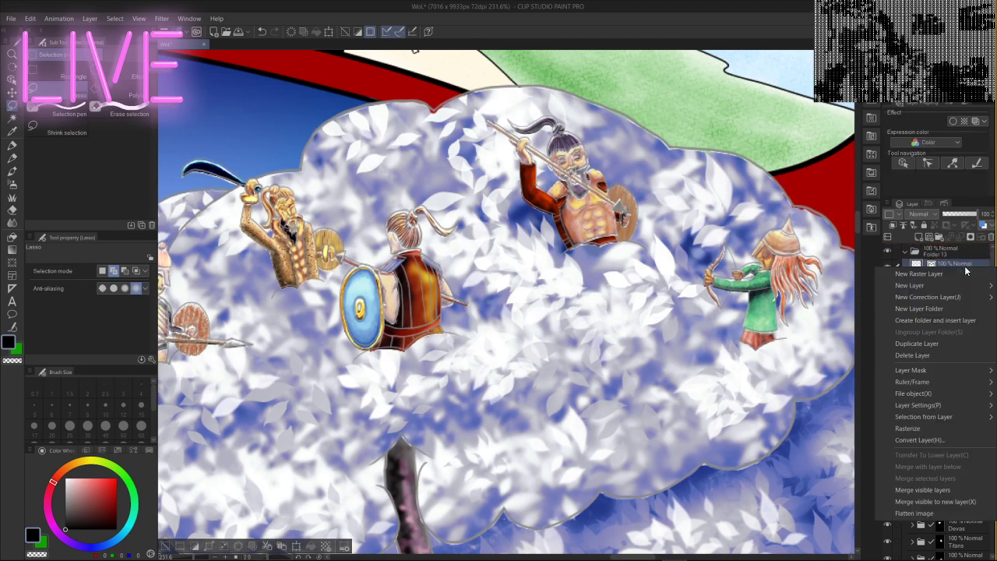
{"action": "mouse_move", "coordinate": [931, 298]}
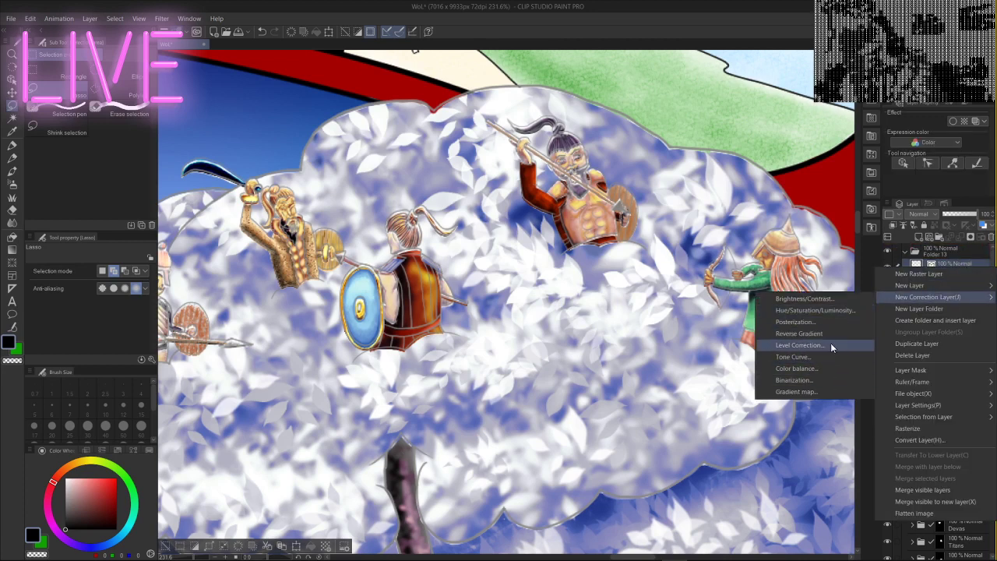
{"action": "left_click", "coordinate": [832, 311]}
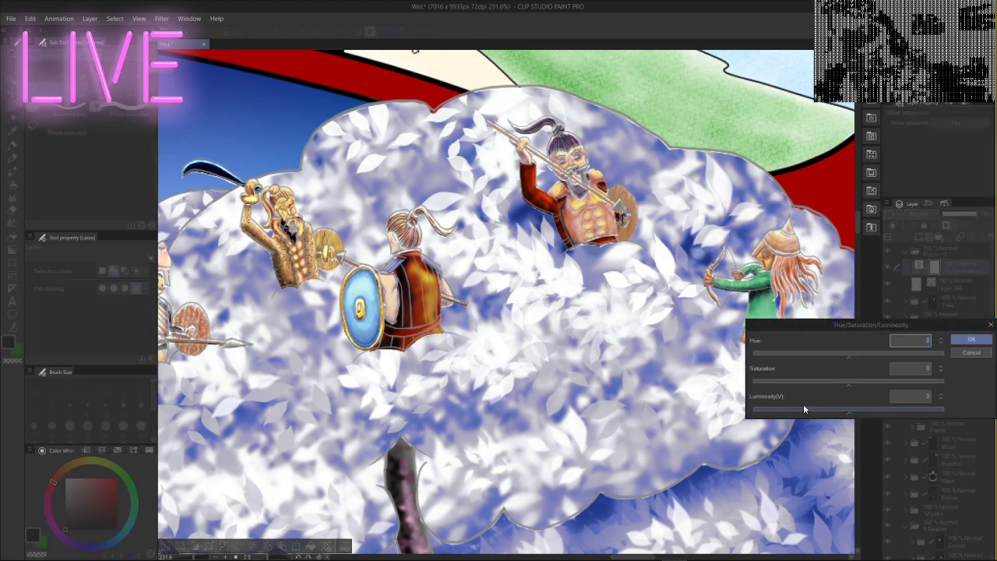
{"action": "left_click_drag", "start_coordinate": [802, 408], "coordinate": [742, 413]}
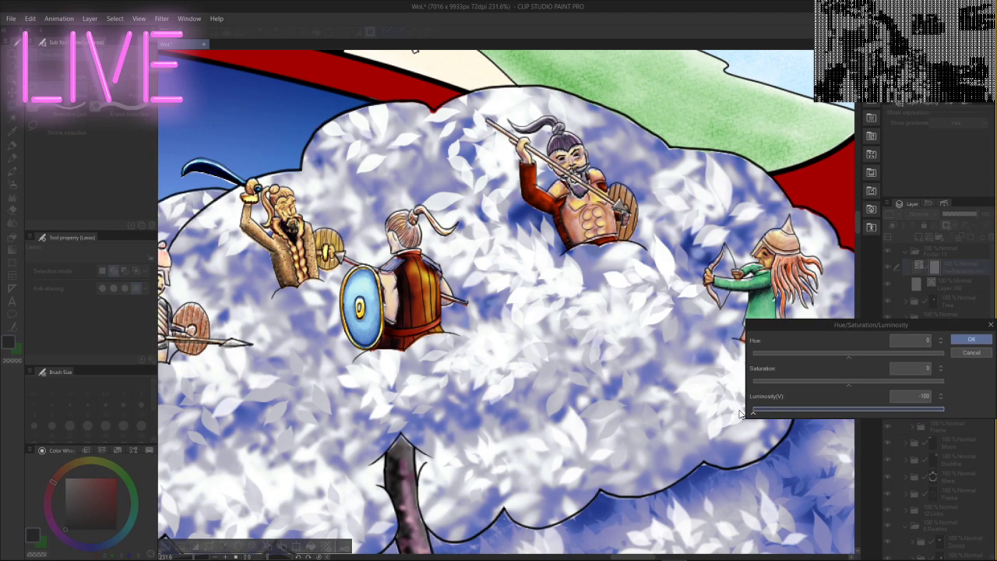
{"action": "left_click", "coordinate": [971, 340]}
- Inspect the darkened outlines of the tree canopy and its warriors, up to the edge beside the red frame
{"action": "scroll", "coordinate": [585, 307], "scroll_direction": "down", "scroll_amount": 1}
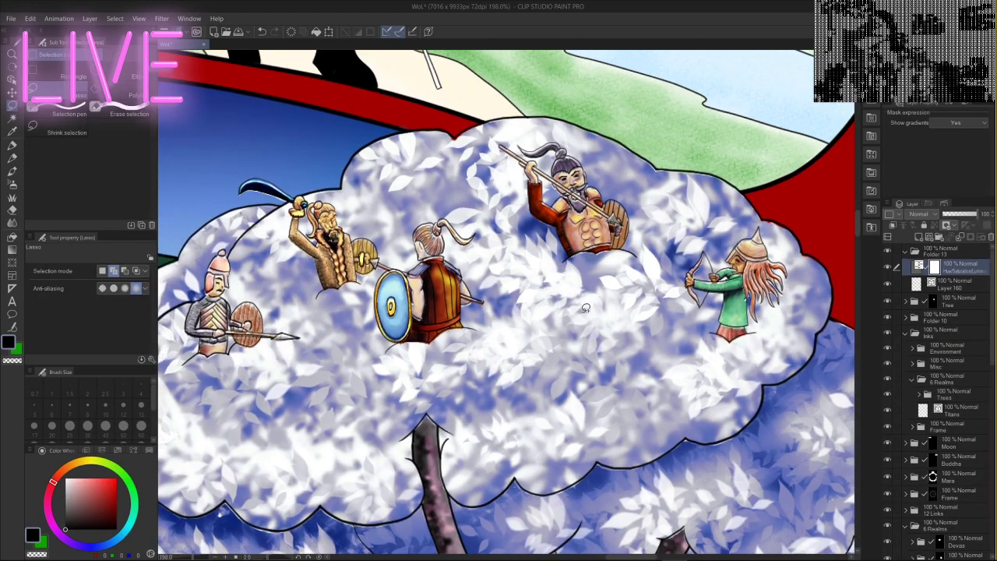
{"action": "scroll", "coordinate": [584, 308], "scroll_direction": "down", "scroll_amount": 1}
{"action": "scroll", "coordinate": [588, 312], "scroll_direction": "down", "scroll_amount": 5}
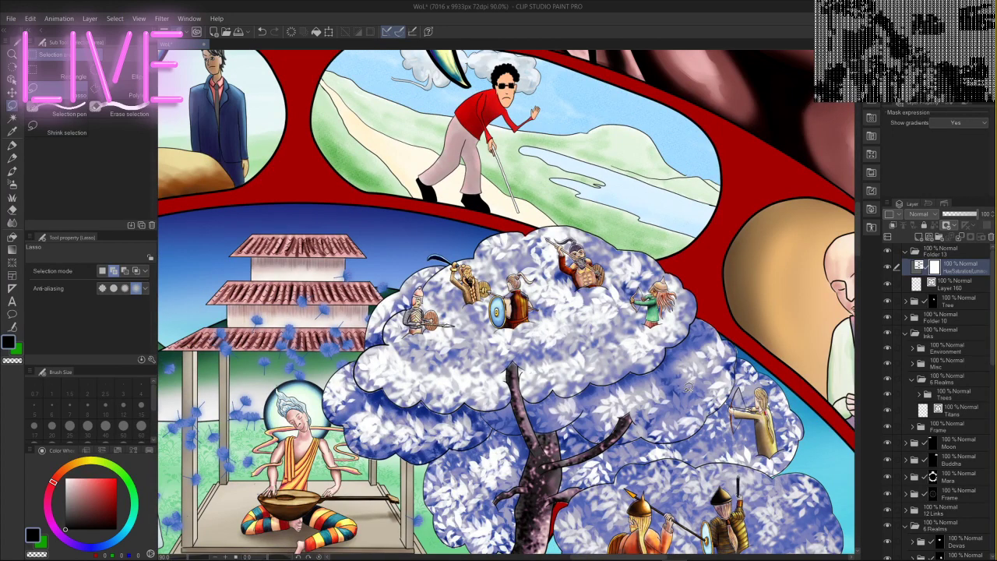
{"action": "scroll", "coordinate": [688, 387], "scroll_direction": "up", "scroll_amount": 3}
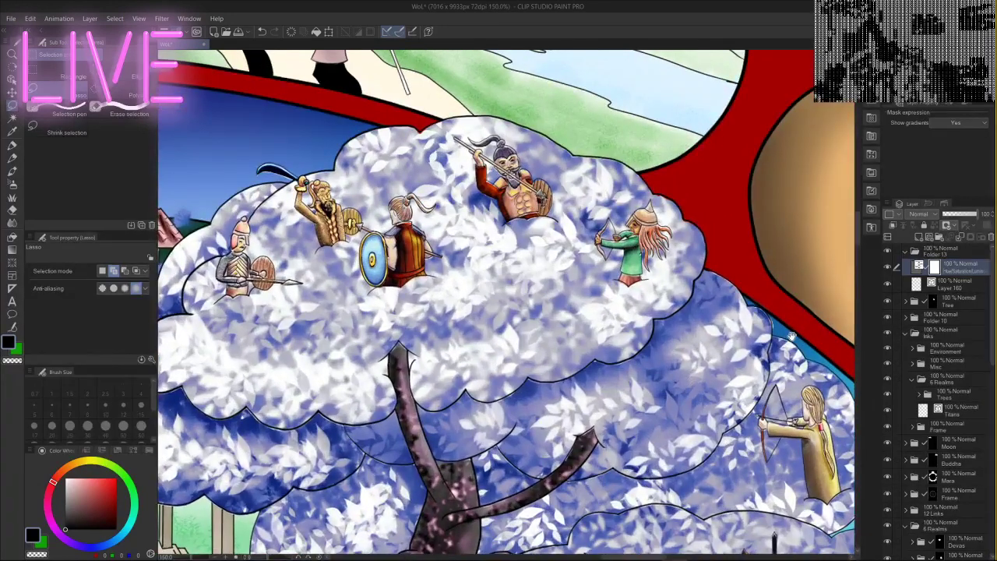
{"action": "left_click_drag", "start_coordinate": [791, 336], "coordinate": [736, 327]}
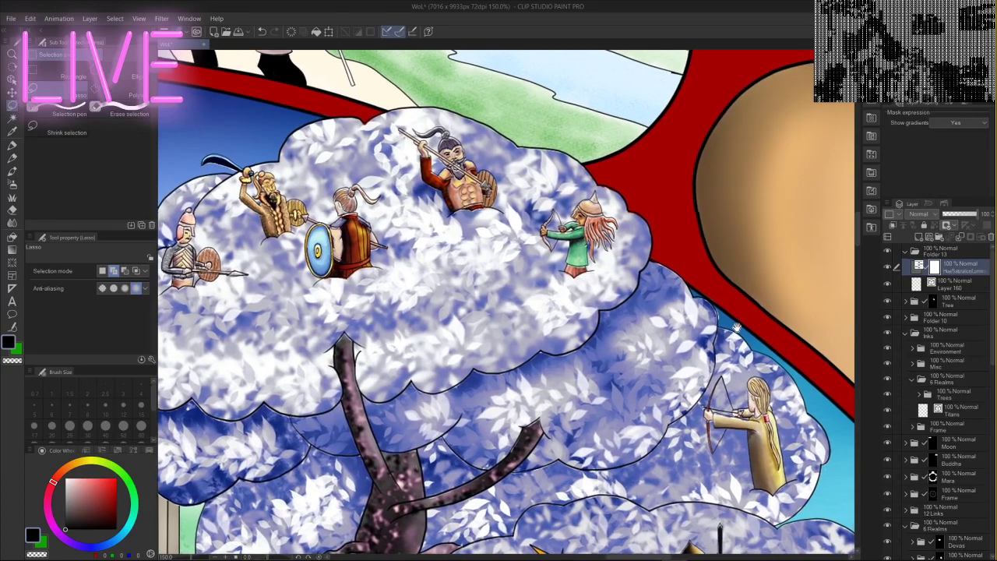
{"action": "scroll", "coordinate": [736, 327], "scroll_direction": "up", "scroll_amount": 4}
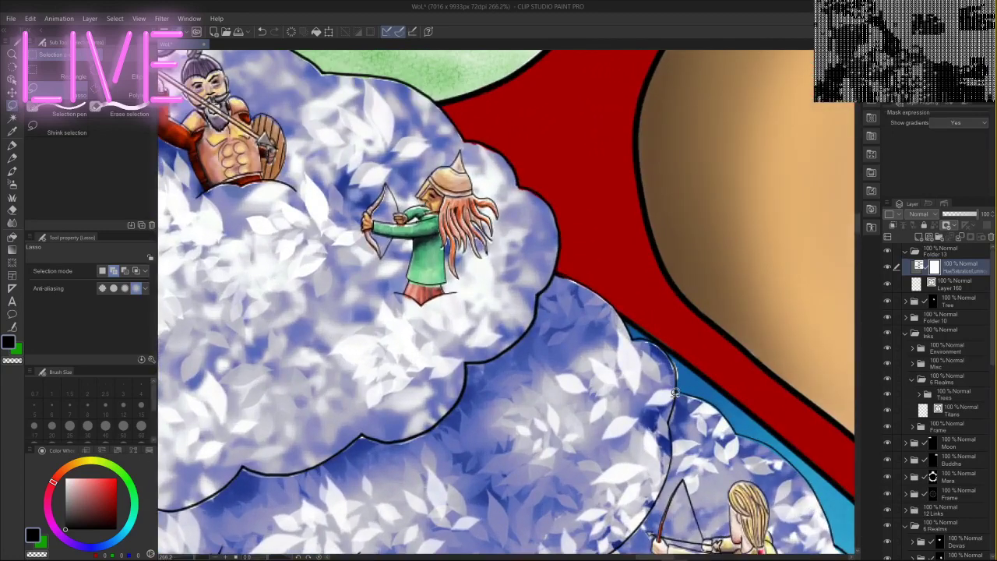
{"action": "scroll", "coordinate": [674, 393], "scroll_direction": "down", "scroll_amount": 1}
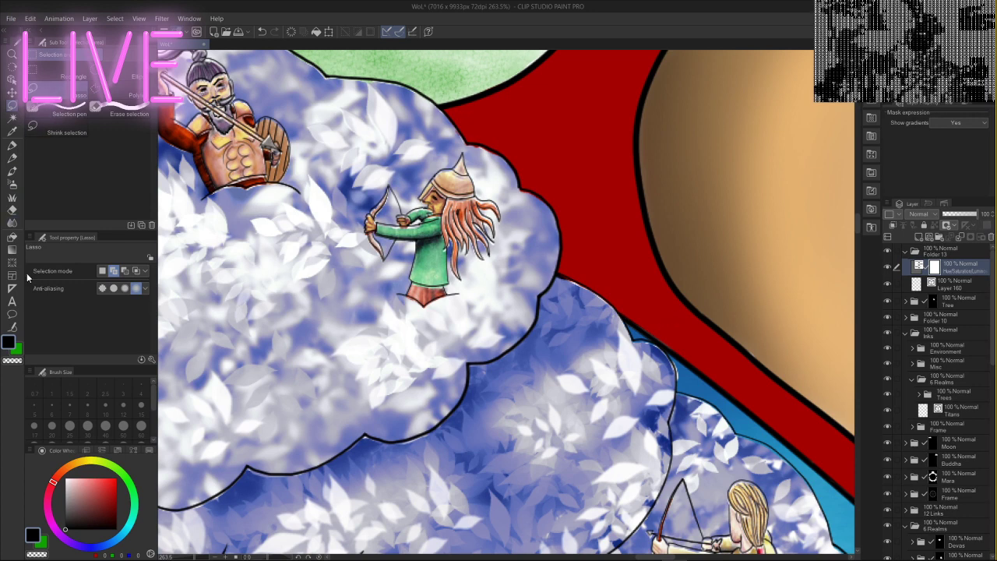
- Try to thicken the upper canopy's outline beside the red frame using Adjust line width, raising the Thicken amount to 3.0
{"action": "left_click", "coordinate": [12, 327]}
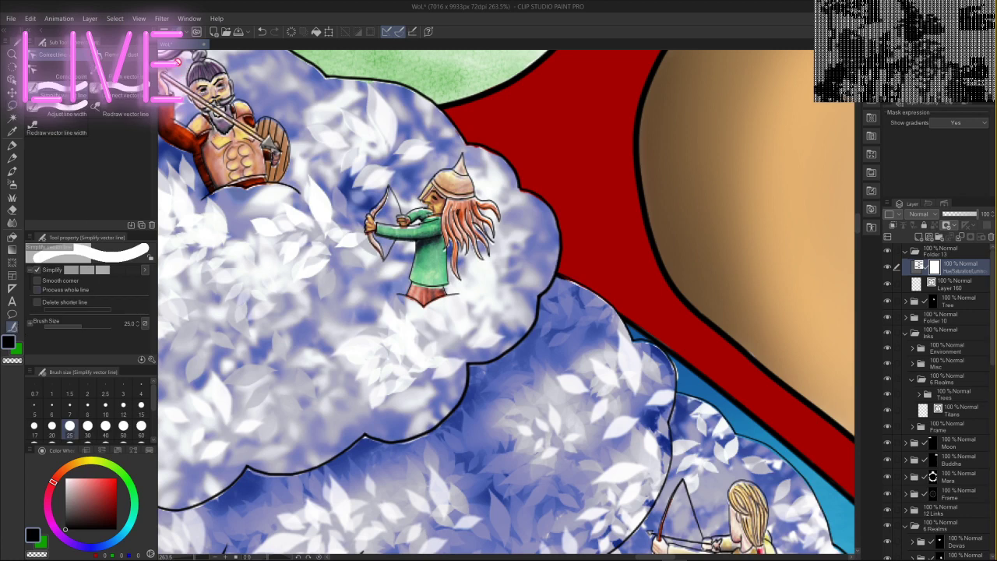
{"action": "left_click", "coordinate": [57, 103]}
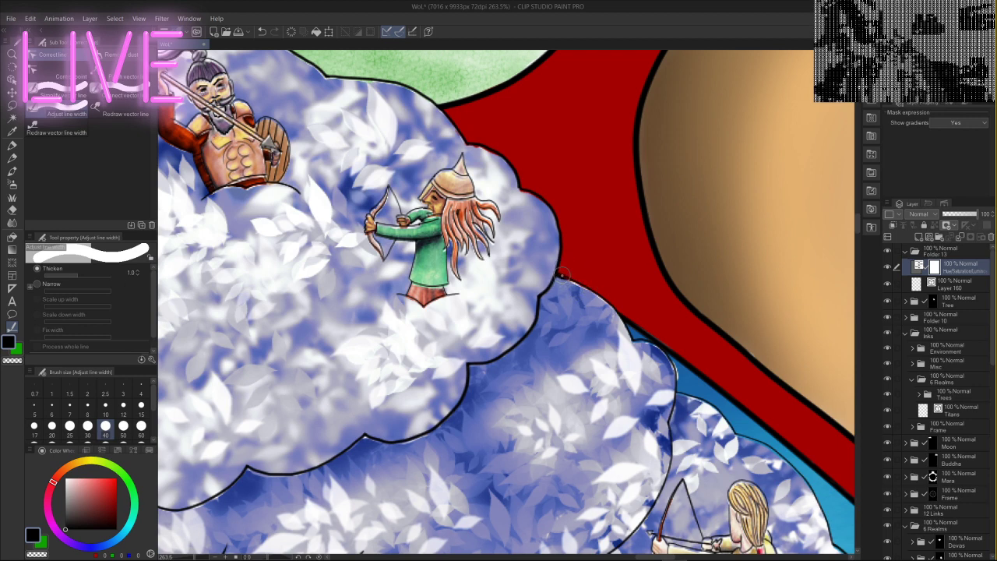
{"action": "mouse_move", "coordinate": [562, 275]}
{"action": "left_mouse_down"}
{"action": "mouse_move", "coordinate": [614, 310]}
{"action": "mouse_move", "coordinate": [632, 339]}
{"action": "left_mouse_up"}
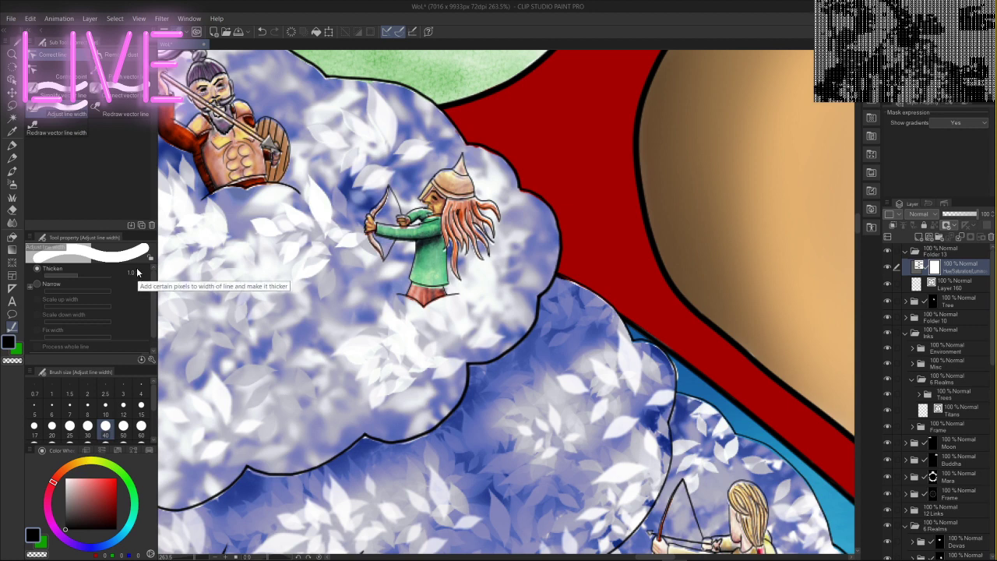
{"action": "left_click_drag", "start_coordinate": [77, 275], "coordinate": [100, 281]}
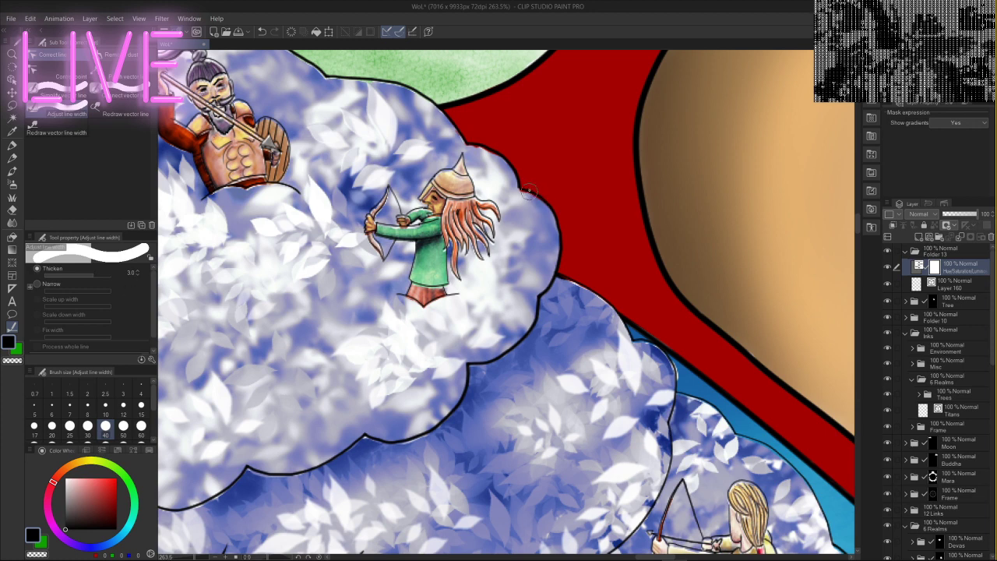
{"action": "mouse_move", "coordinate": [520, 185]}
{"action": "left_mouse_down"}
{"action": "mouse_move", "coordinate": [556, 212]}
{"action": "mouse_move", "coordinate": [558, 263]}
{"action": "left_mouse_up"}
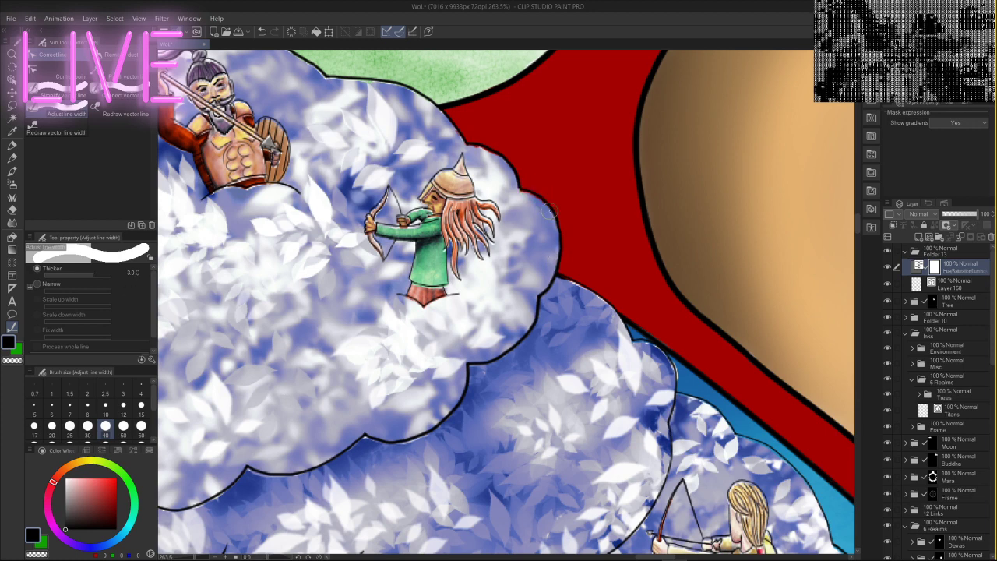
{"action": "left_click_drag", "start_coordinate": [520, 182], "coordinate": [556, 221]}
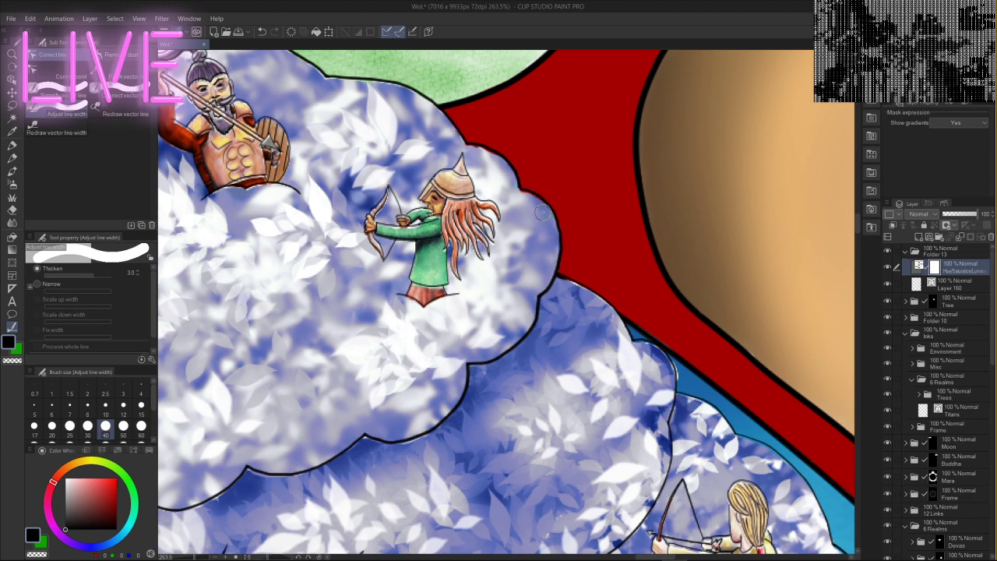
- Make Layer 160 active, undo the trial thickening on the canopy edge and set the Thicken amount to 1.0
{"action": "left_click", "coordinate": [949, 282]}
{"action": "left_click_drag", "start_coordinate": [525, 187], "coordinate": [535, 194]}
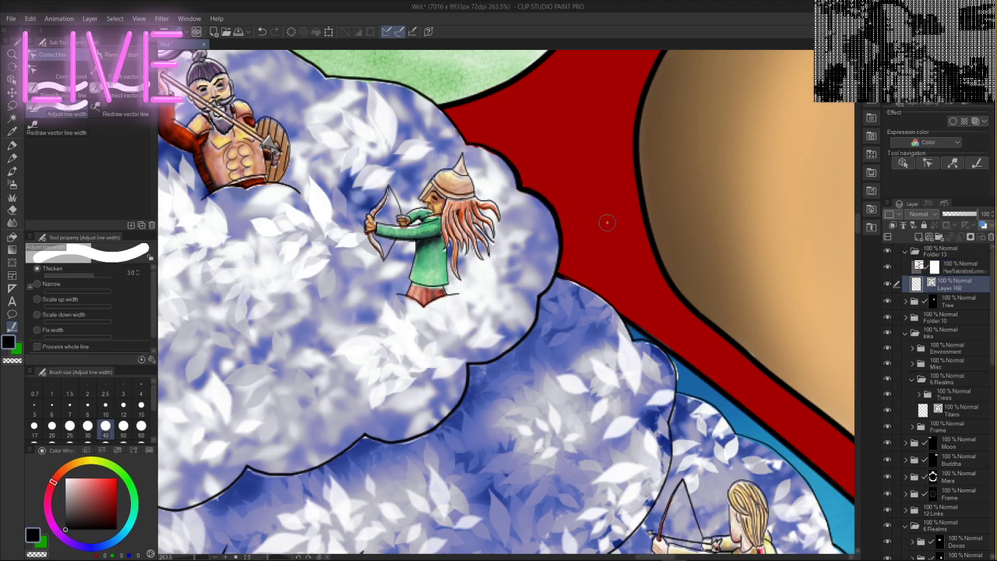
{"action": "key", "text": "ctrl+z"}
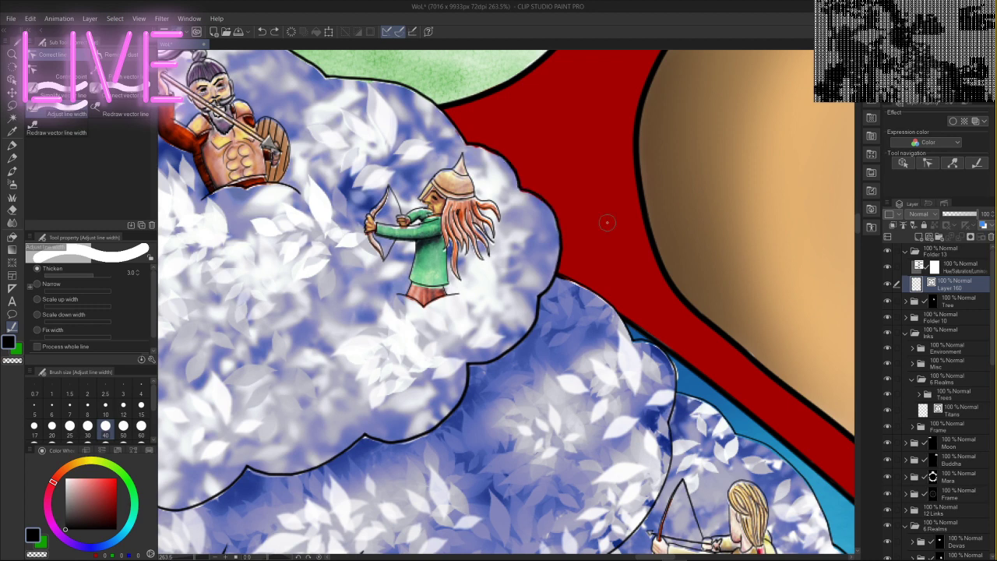
{"action": "left_click", "coordinate": [130, 274]}
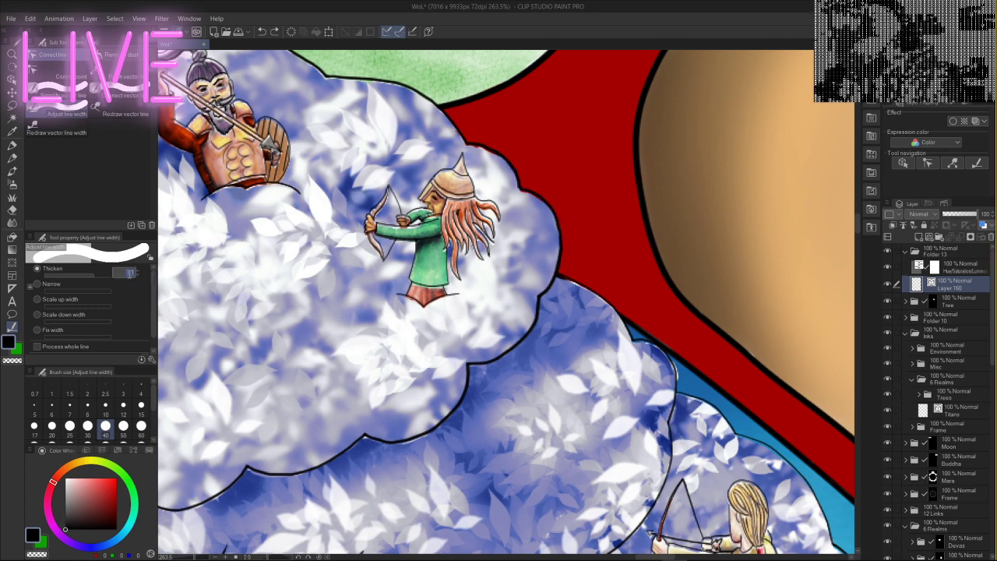
{"action": "type", "text": "1"}
{"action": "key", "text": "Return"}
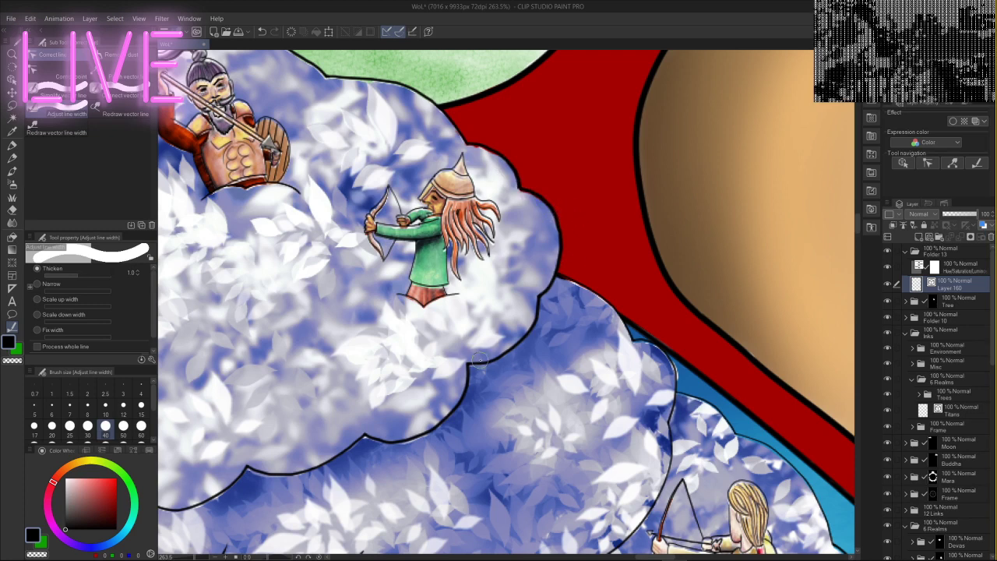
- Thicken the scalloped underside of the upper canopy from below the green archer past the trunk tip, including the curved lines beside it
{"action": "left_click_drag", "start_coordinate": [478, 361], "coordinate": [537, 310]}
{"action": "mouse_move", "coordinate": [461, 369]}
{"action": "left_mouse_down"}
{"action": "mouse_move", "coordinate": [431, 424]}
{"action": "mouse_move", "coordinate": [371, 444]}
{"action": "mouse_move", "coordinate": [489, 396]}
{"action": "mouse_move", "coordinate": [496, 365]}
{"action": "mouse_move", "coordinate": [439, 386]}
{"action": "mouse_move", "coordinate": [403, 380]}
{"action": "left_mouse_up"}
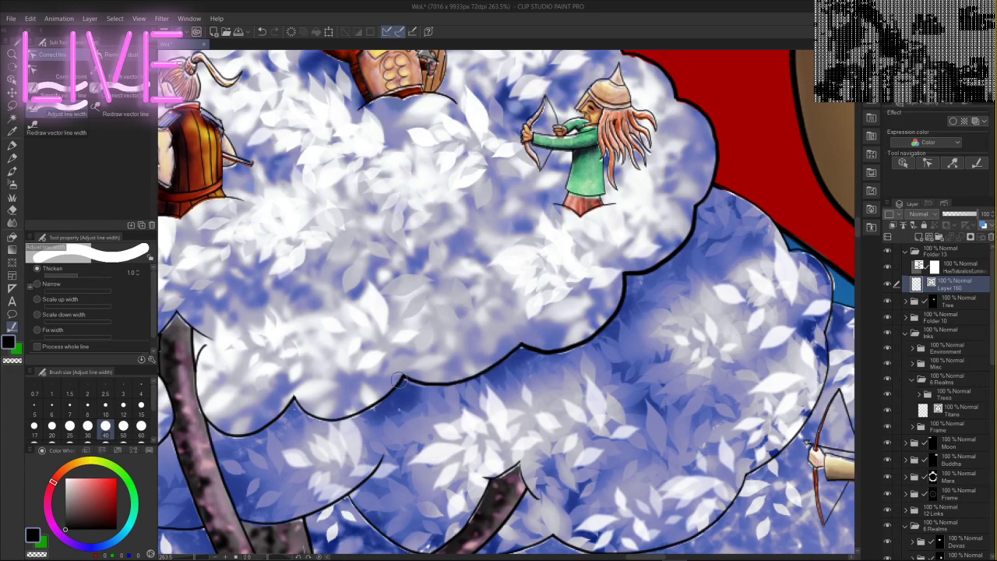
{"action": "left_click_drag", "start_coordinate": [300, 402], "coordinate": [386, 397]}
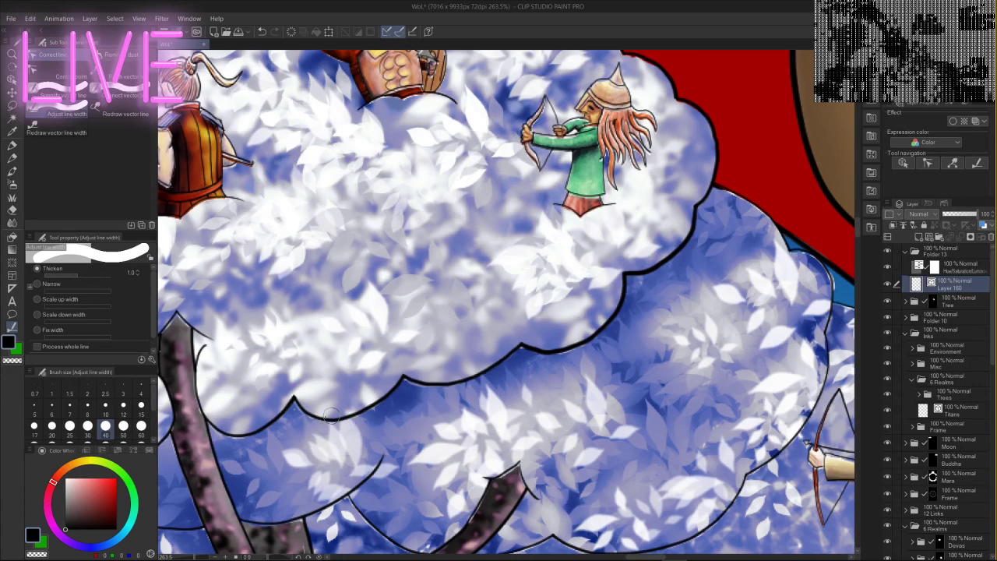
{"action": "mouse_move", "coordinate": [205, 419]}
{"action": "left_mouse_down"}
{"action": "mouse_move", "coordinate": [303, 401]}
{"action": "mouse_move", "coordinate": [486, 333]}
{"action": "left_mouse_up"}
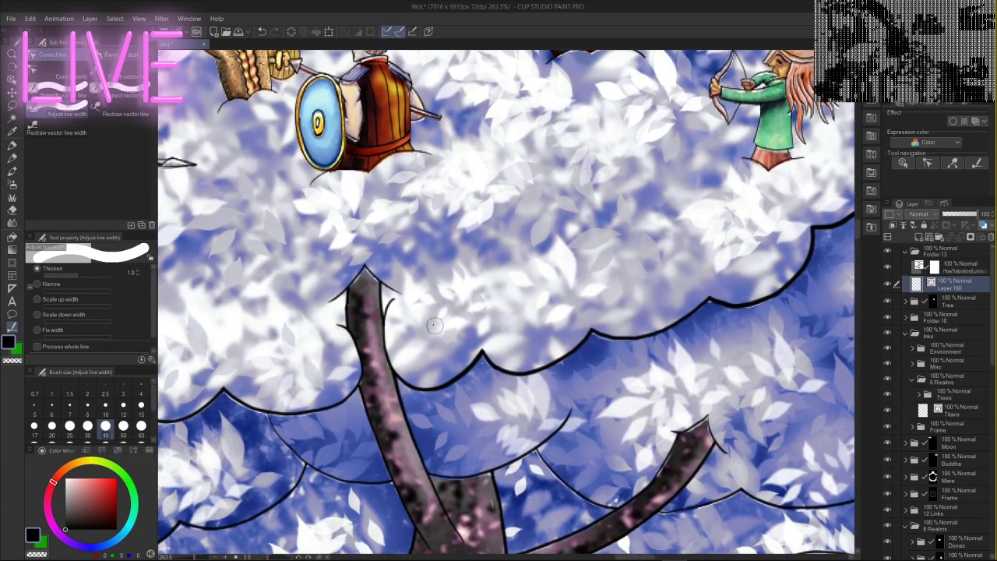
{"action": "left_click_drag", "start_coordinate": [394, 302], "coordinate": [413, 397]}
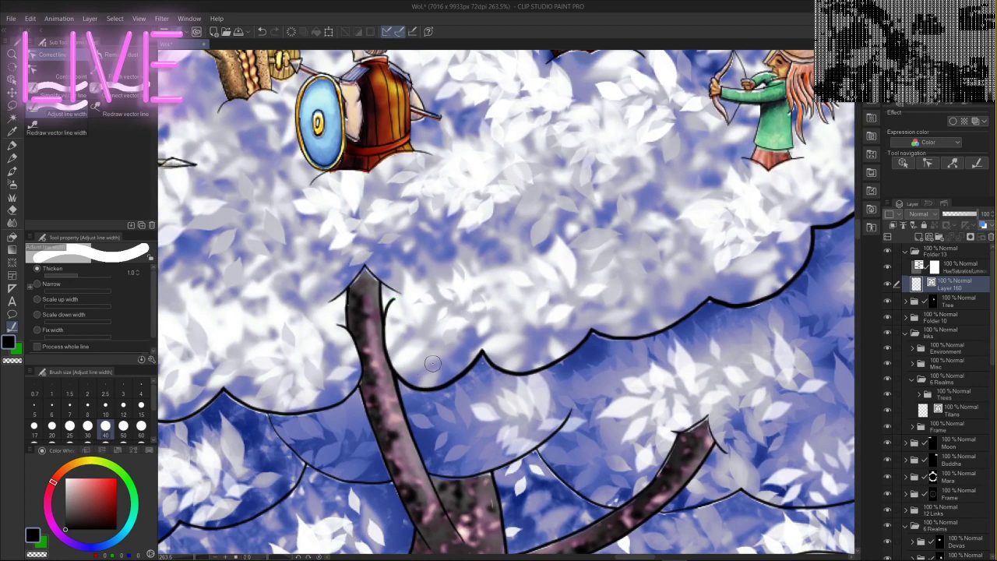
{"action": "mouse_move", "coordinate": [341, 327]}
{"action": "left_mouse_down"}
{"action": "mouse_move", "coordinate": [368, 408]}
{"action": "mouse_move", "coordinate": [506, 355]}
{"action": "left_mouse_up"}
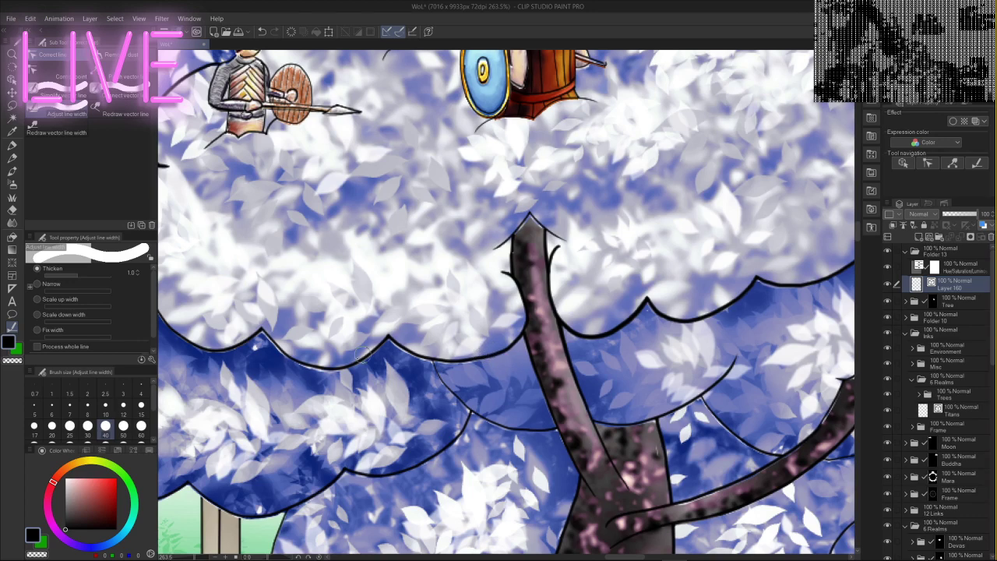
{"action": "left_click_drag", "start_coordinate": [362, 353], "coordinate": [569, 345]}
- Thicken the upper canopy's outline beside the pagoda roofs, up to the sabre-wielding warrior
{"action": "left_click_drag", "start_coordinate": [596, 199], "coordinate": [483, 352]}
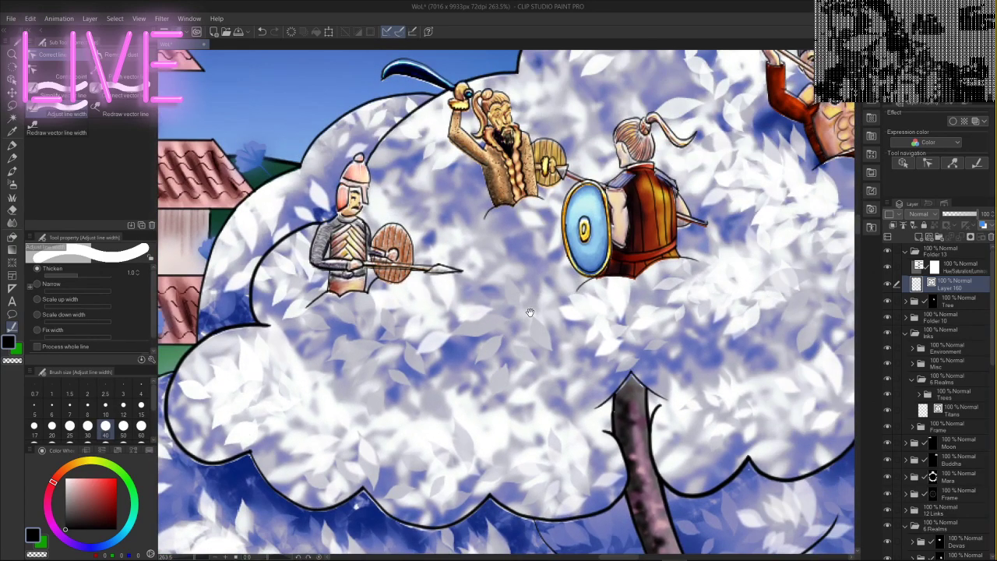
{"action": "left_click_drag", "start_coordinate": [530, 311], "coordinate": [383, 374]}
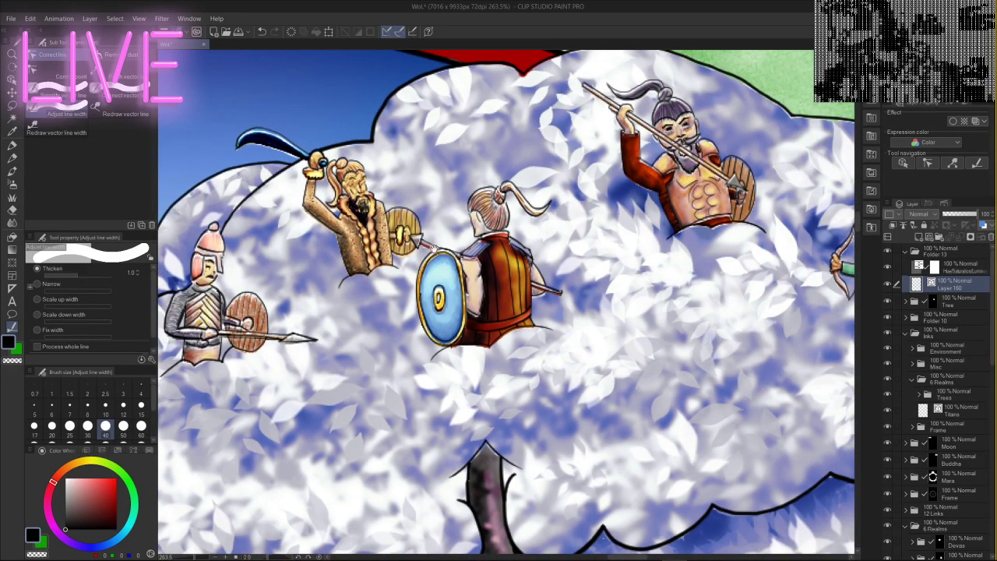
{"action": "left_click_drag", "start_coordinate": [434, 249], "coordinate": [618, 241]}
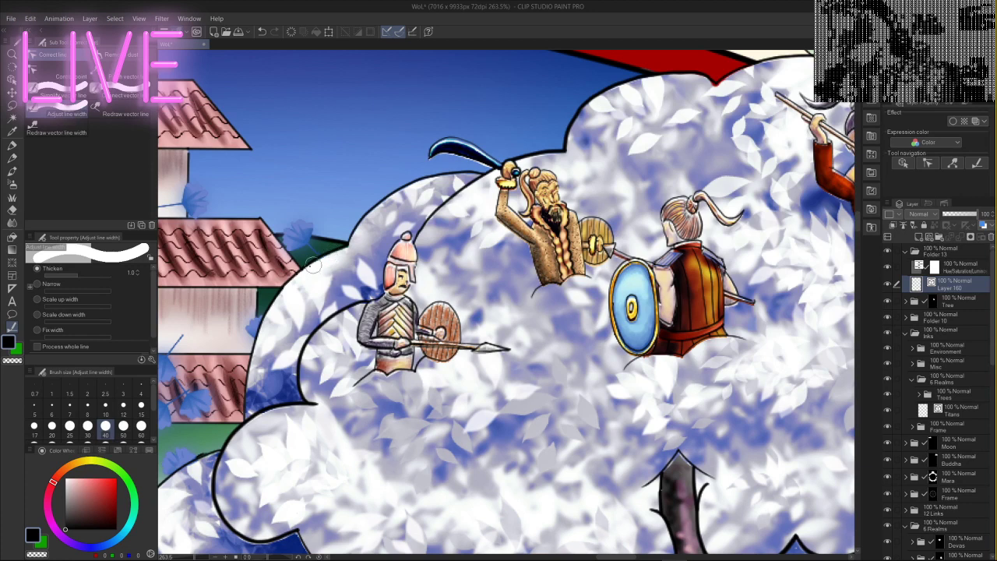
{"action": "mouse_move", "coordinate": [289, 285]}
{"action": "left_mouse_down"}
{"action": "mouse_move", "coordinate": [340, 249]}
{"action": "mouse_move", "coordinate": [346, 231]}
{"action": "mouse_move", "coordinate": [508, 176]}
{"action": "left_mouse_up"}
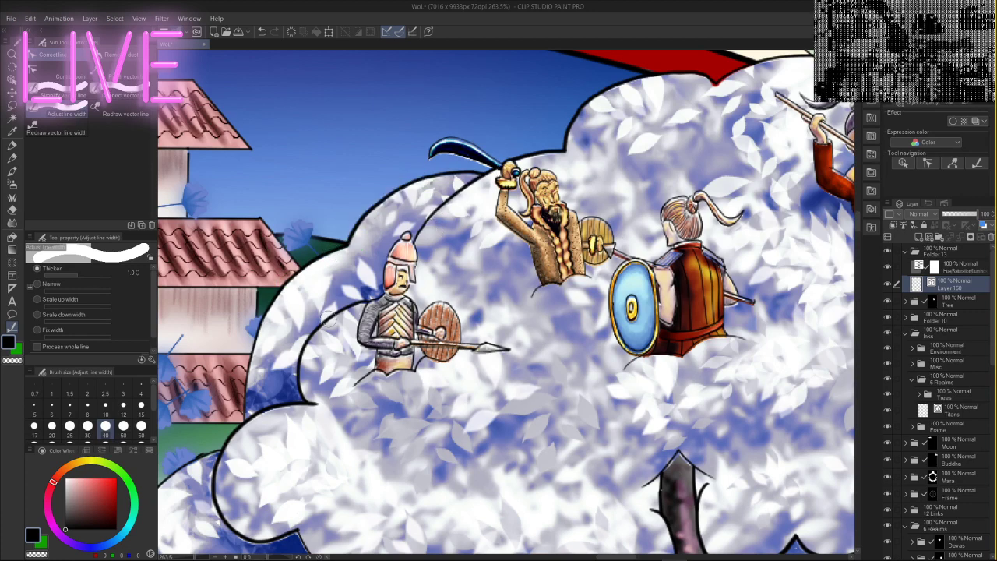
- Thicken the upper canopy's top outline along the red frame and green hill, continuing down to the edge beside the green archer
{"action": "mouse_move", "coordinate": [645, 228]}
{"action": "left_mouse_down"}
{"action": "mouse_move", "coordinate": [442, 298]}
{"action": "mouse_move", "coordinate": [321, 357]}
{"action": "left_mouse_up"}
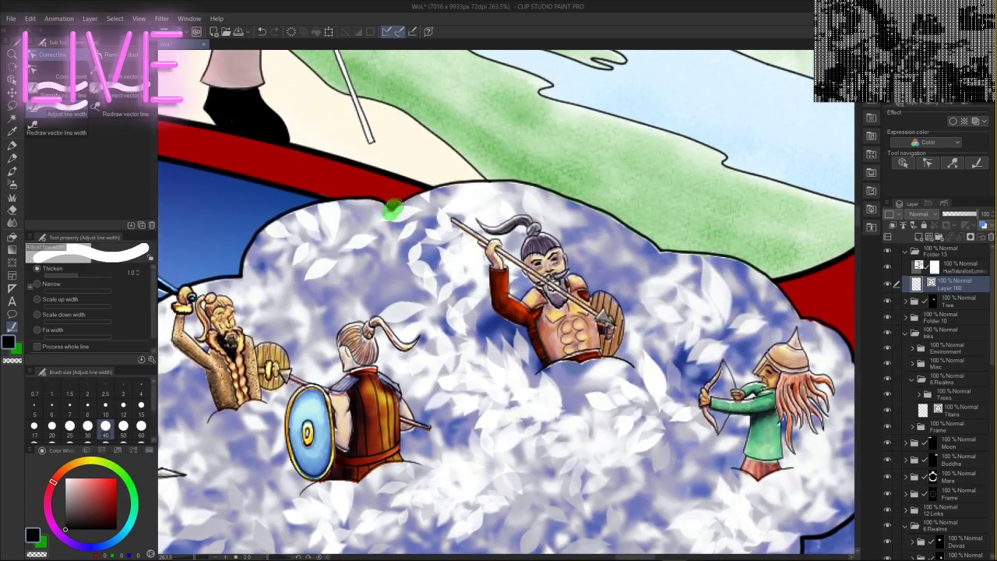
{"action": "mouse_move", "coordinate": [411, 201]}
{"action": "left_mouse_down"}
{"action": "mouse_move", "coordinate": [391, 216]}
{"action": "mouse_move", "coordinate": [421, 198]}
{"action": "mouse_move", "coordinate": [391, 208]}
{"action": "mouse_move", "coordinate": [354, 195]}
{"action": "left_mouse_up"}
{"action": "mouse_move", "coordinate": [664, 246]}
{"action": "left_mouse_down"}
{"action": "mouse_move", "coordinate": [562, 199]}
{"action": "mouse_move", "coordinate": [501, 207]}
{"action": "left_mouse_up"}
{"action": "left_click_drag", "start_coordinate": [660, 250], "coordinate": [771, 279]}
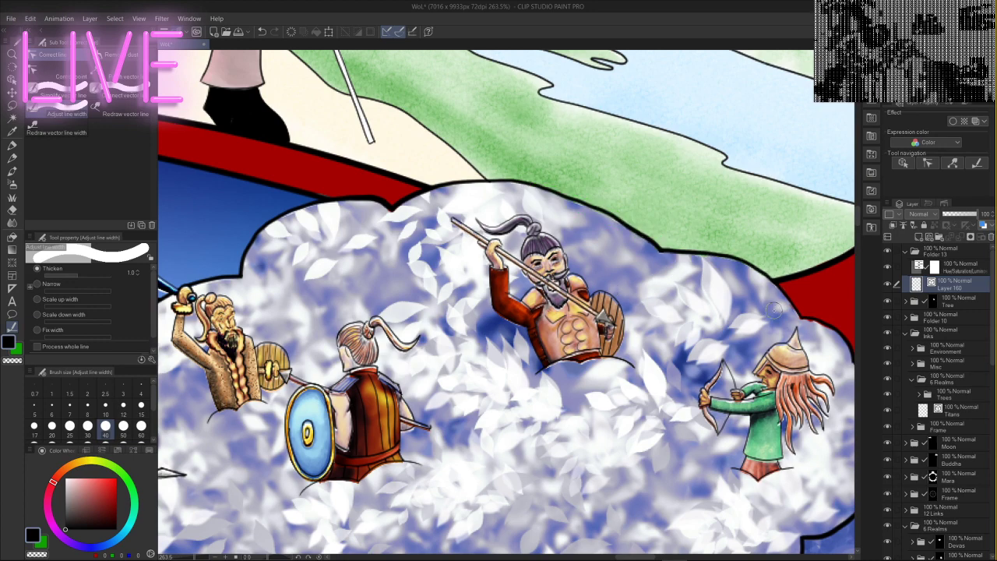
{"action": "mouse_move", "coordinate": [739, 343]}
{"action": "left_mouse_down"}
{"action": "mouse_move", "coordinate": [725, 330]}
{"action": "mouse_move", "coordinate": [505, 285]}
{"action": "left_mouse_up"}
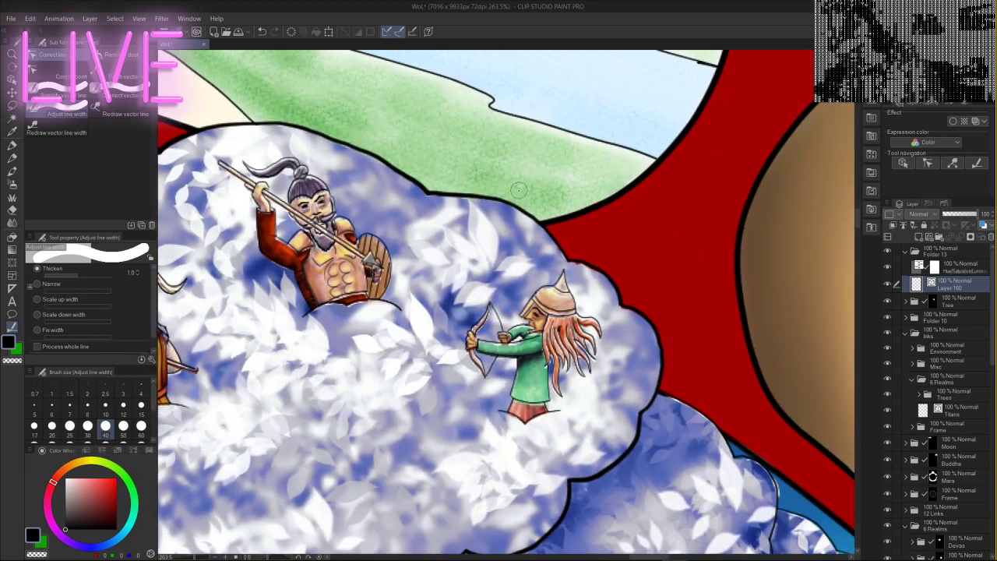
{"action": "left_click_drag", "start_coordinate": [593, 256], "coordinate": [572, 261]}
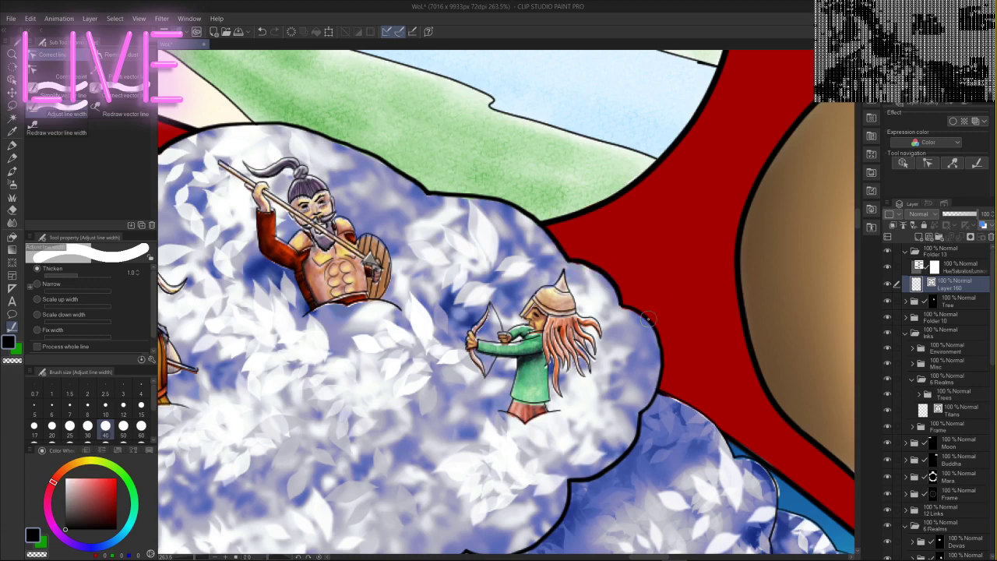
{"action": "left_click_drag", "start_coordinate": [628, 310], "coordinate": [617, 301]}
- Thicken the outline of the middle foliage clump from beneath the green archer around its outer edge and along its underside
{"action": "left_click_drag", "start_coordinate": [729, 382], "coordinate": [667, 318]}
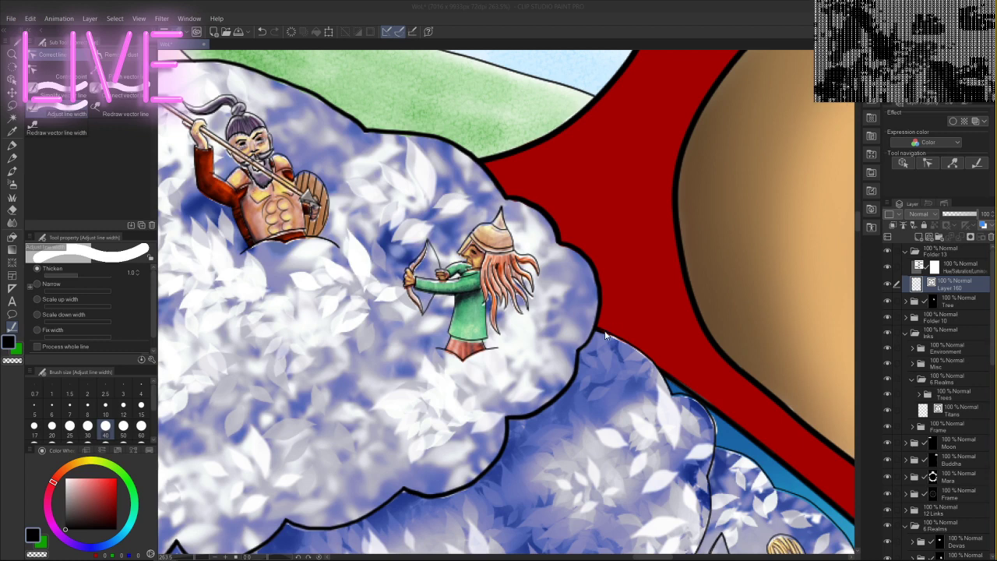
{"action": "mouse_move", "coordinate": [606, 335]}
{"action": "left_mouse_down"}
{"action": "mouse_move", "coordinate": [663, 369]}
{"action": "mouse_move", "coordinate": [674, 408]}
{"action": "mouse_move", "coordinate": [679, 396]}
{"action": "mouse_move", "coordinate": [704, 418]}
{"action": "mouse_move", "coordinate": [715, 457]}
{"action": "mouse_move", "coordinate": [703, 484]}
{"action": "left_mouse_up"}
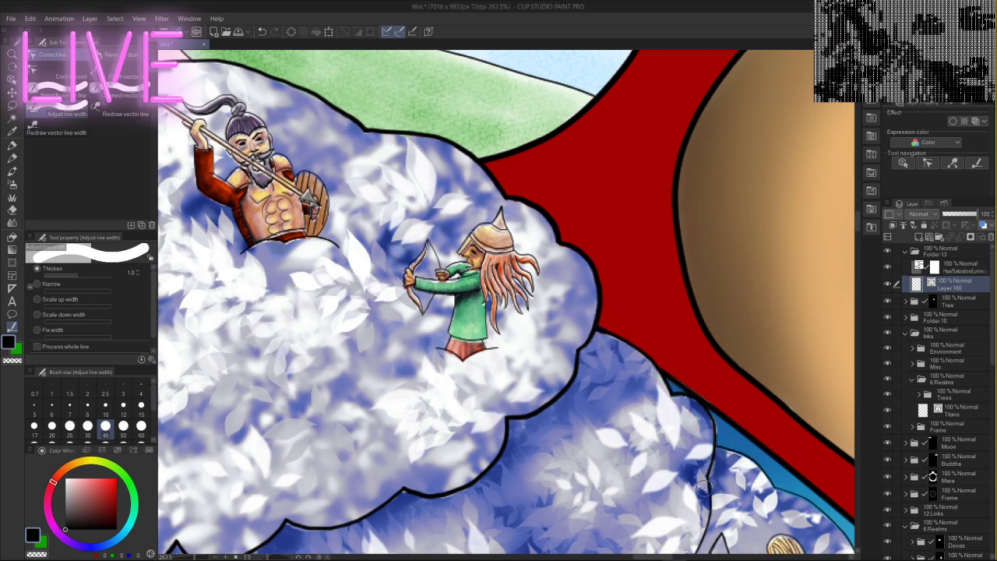
{"action": "left_click_drag", "start_coordinate": [763, 466], "coordinate": [653, 193]}
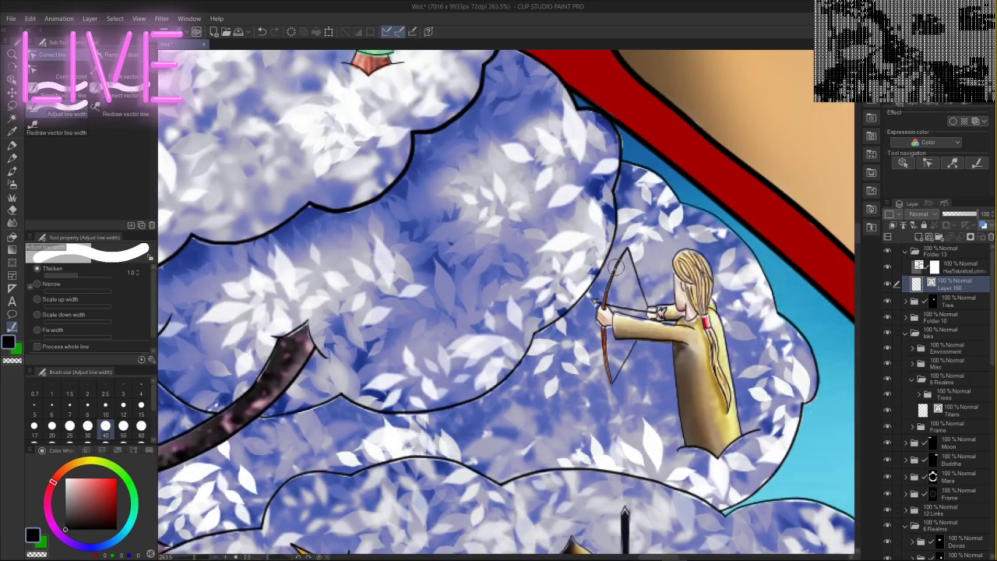
{"action": "left_click_drag", "start_coordinate": [537, 332], "coordinate": [615, 256]}
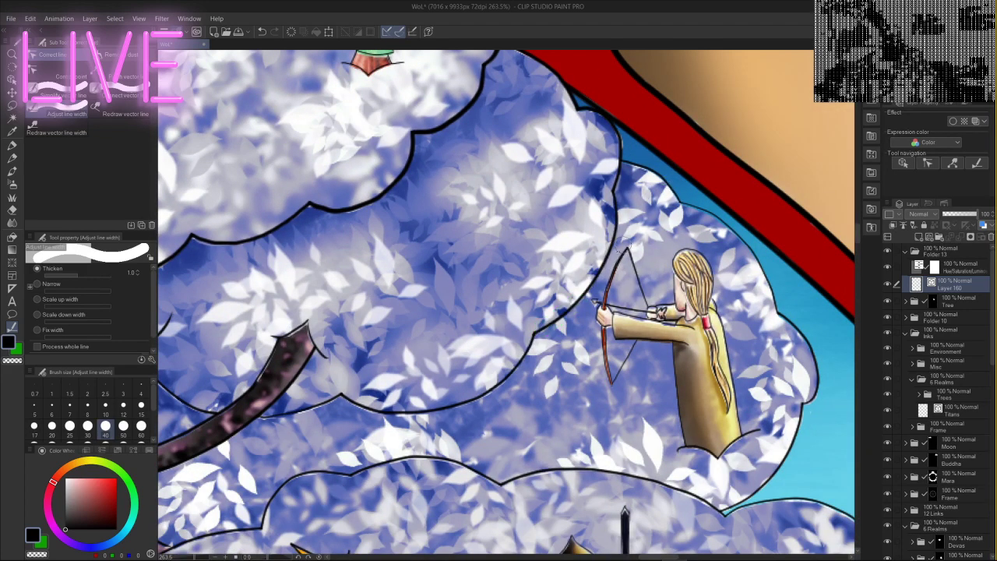
{"action": "mouse_move", "coordinate": [533, 341]}
{"action": "left_mouse_down"}
{"action": "mouse_move", "coordinate": [461, 407]}
{"action": "mouse_move", "coordinate": [354, 414]}
{"action": "left_mouse_up"}
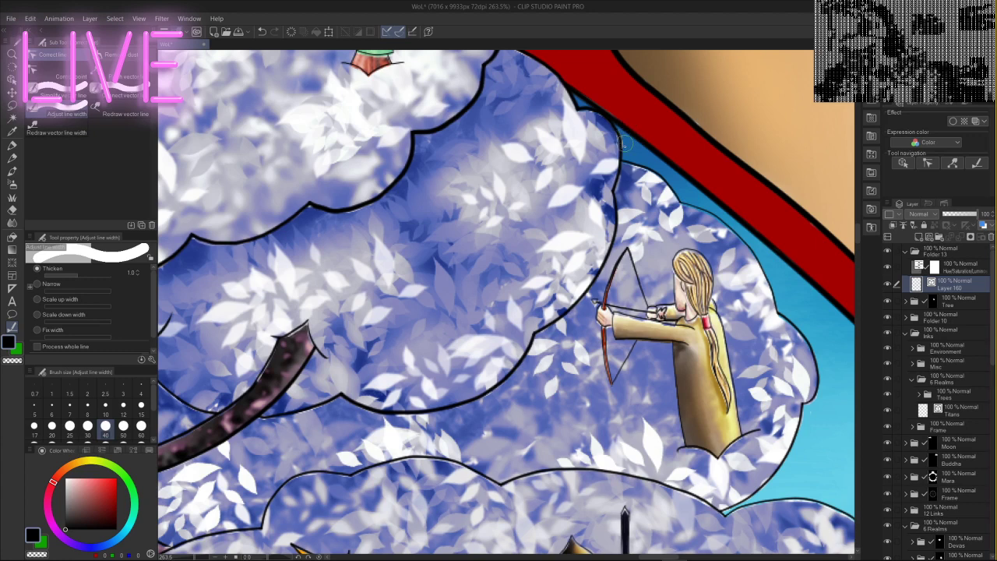
- Thicken the outer outline of the foliage clump surrounding the blond archer, down to the lowest clump
{"action": "left_click_drag", "start_coordinate": [625, 161], "coordinate": [667, 181]}
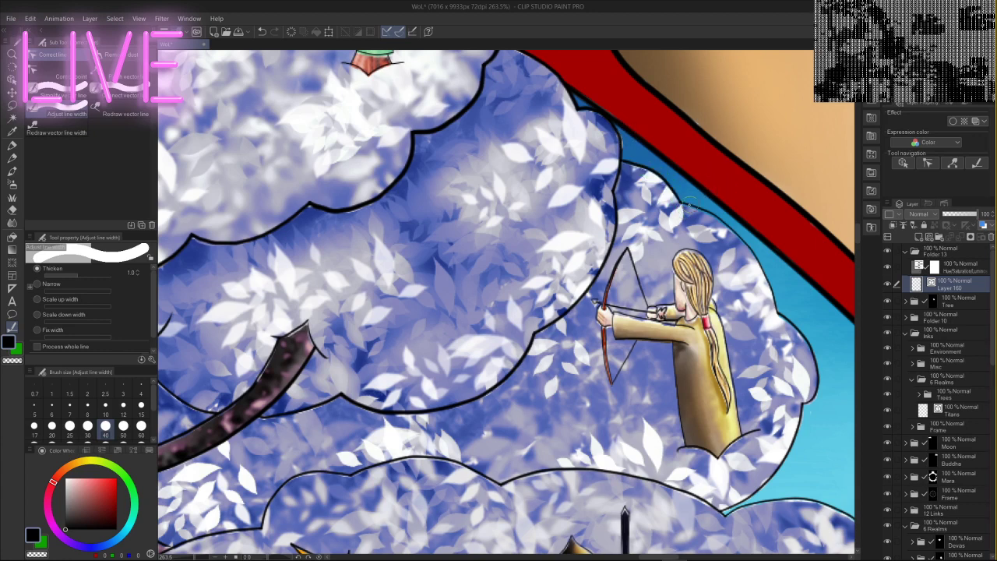
{"action": "mouse_move", "coordinate": [681, 204]}
{"action": "left_mouse_down"}
{"action": "mouse_move", "coordinate": [736, 238]}
{"action": "mouse_move", "coordinate": [802, 366]}
{"action": "mouse_move", "coordinate": [821, 437]}
{"action": "left_mouse_up"}
{"action": "mouse_move", "coordinate": [806, 403]}
{"action": "left_mouse_down"}
{"action": "mouse_move", "coordinate": [765, 473]}
{"action": "mouse_move", "coordinate": [710, 514]}
{"action": "left_mouse_up"}
- Thicken the lowest foliage clump's top outline above the helmeted warriors and its edge beside the trunk
{"action": "left_click_drag", "start_coordinate": [720, 452], "coordinate": [732, 273]}
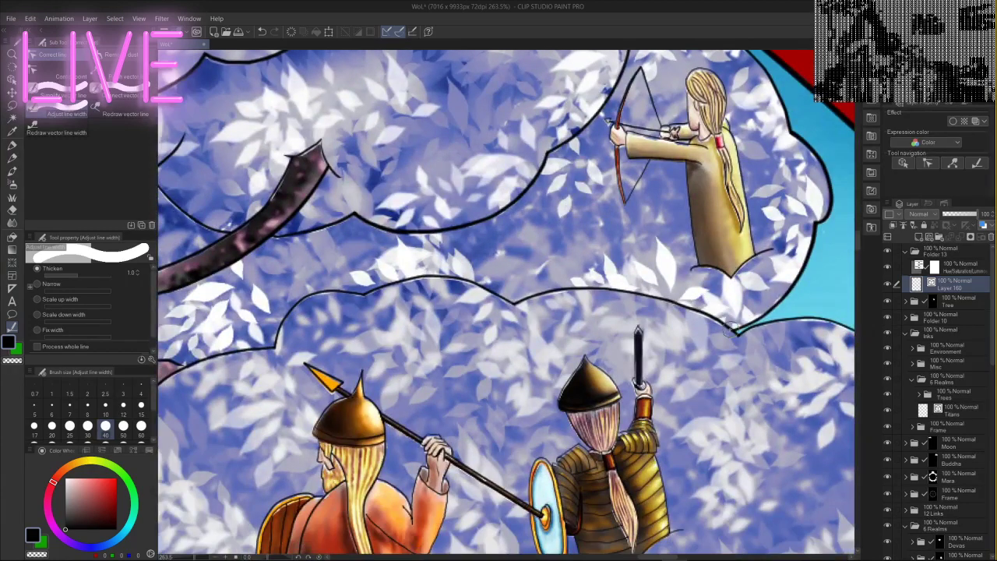
{"action": "mouse_move", "coordinate": [736, 332]}
{"action": "left_mouse_down"}
{"action": "mouse_move", "coordinate": [589, 282]}
{"action": "mouse_move", "coordinate": [484, 301]}
{"action": "mouse_move", "coordinate": [439, 274]}
{"action": "mouse_move", "coordinate": [356, 296]}
{"action": "mouse_move", "coordinate": [312, 295]}
{"action": "mouse_move", "coordinate": [280, 321]}
{"action": "mouse_move", "coordinate": [273, 349]}
{"action": "left_mouse_up"}
{"action": "left_click_drag", "start_coordinate": [390, 335], "coordinate": [647, 241]}
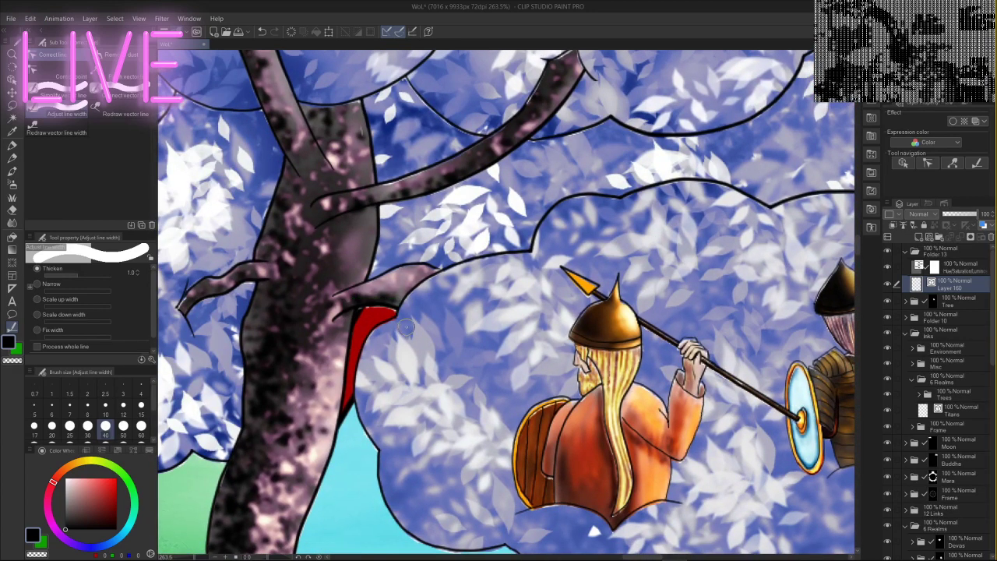
{"action": "mouse_move", "coordinate": [400, 322]}
{"action": "left_mouse_down"}
{"action": "mouse_move", "coordinate": [374, 326]}
{"action": "mouse_move", "coordinate": [362, 390]}
{"action": "left_mouse_up"}
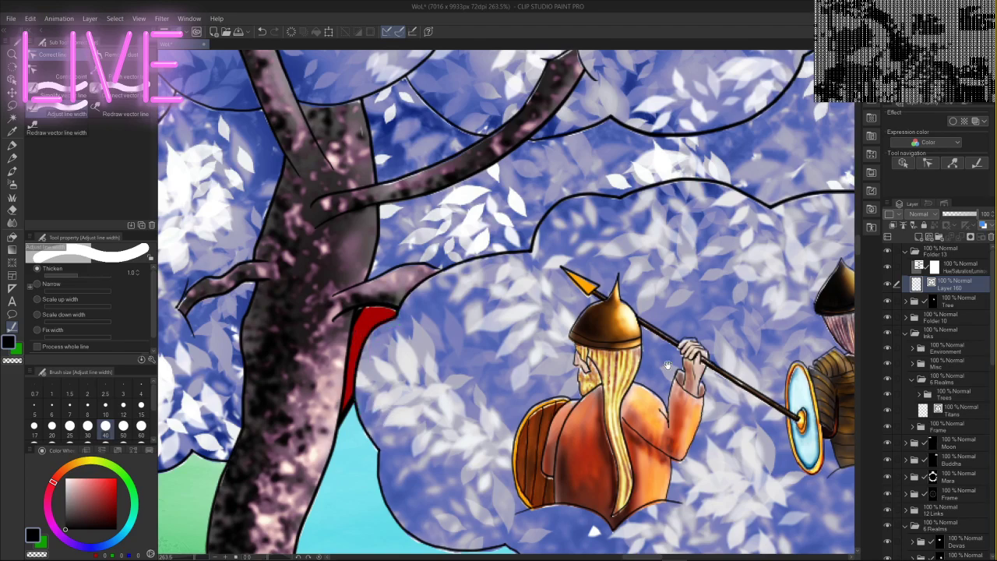
- Thicken the underside outline of the lowest foliage clump beneath the orange-clad spearman, continuing above the forested hills
{"action": "left_click_drag", "start_coordinate": [697, 381], "coordinate": [597, 162]}
{"action": "mouse_move", "coordinate": [817, 316]}
{"action": "left_mouse_down"}
{"action": "mouse_move", "coordinate": [394, 305]}
{"action": "mouse_move", "coordinate": [681, 288]}
{"action": "left_mouse_up"}
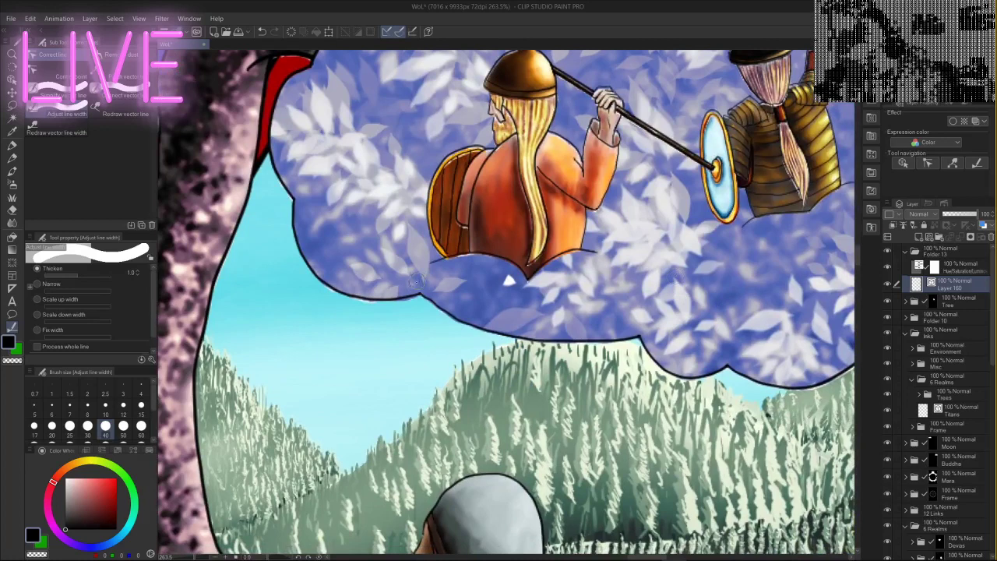
{"action": "mouse_move", "coordinate": [425, 293]}
{"action": "left_mouse_down"}
{"action": "mouse_move", "coordinate": [348, 291]}
{"action": "mouse_move", "coordinate": [297, 251]}
{"action": "left_mouse_up"}
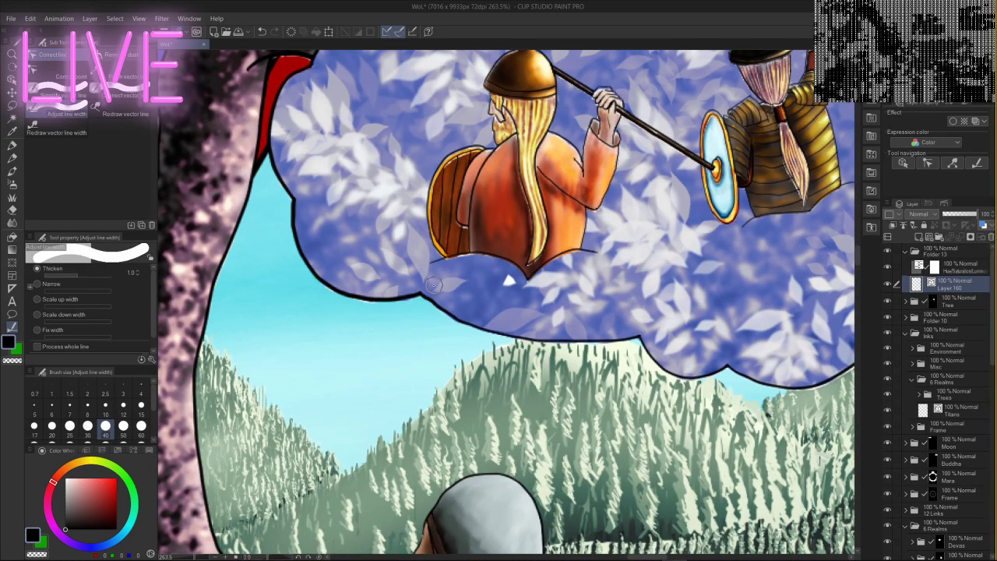
{"action": "mouse_move", "coordinate": [427, 303]}
{"action": "left_mouse_down"}
{"action": "mouse_move", "coordinate": [644, 340]}
{"action": "mouse_move", "coordinate": [666, 363]}
{"action": "mouse_move", "coordinate": [740, 374]}
{"action": "left_mouse_up"}
- Thicken the lowest clump's outer edge beside the striped-armour swordsman, around its top and into the notch below the blond archer
{"action": "mouse_move", "coordinate": [745, 400]}
{"action": "left_mouse_down"}
{"action": "mouse_move", "coordinate": [453, 400]}
{"action": "mouse_move", "coordinate": [604, 346]}
{"action": "mouse_move", "coordinate": [659, 364]}
{"action": "left_mouse_up"}
{"action": "mouse_move", "coordinate": [756, 399]}
{"action": "left_mouse_down"}
{"action": "mouse_move", "coordinate": [618, 394]}
{"action": "mouse_move", "coordinate": [604, 363]}
{"action": "left_mouse_up"}
{"action": "left_click_drag", "start_coordinate": [735, 178], "coordinate": [654, 351]}
{"action": "left_click_drag", "start_coordinate": [573, 259], "coordinate": [598, 325]}
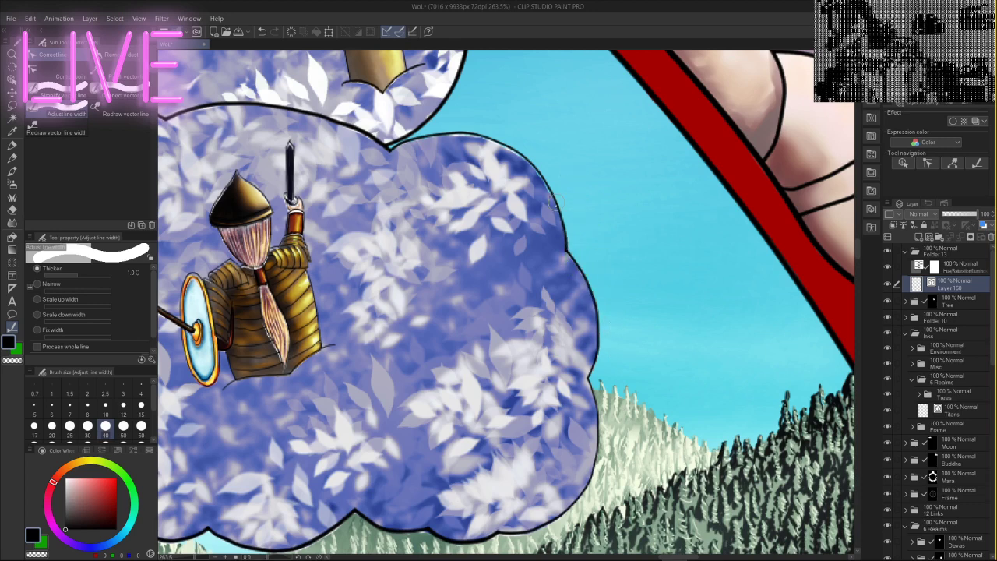
{"action": "mouse_move", "coordinate": [553, 202]}
{"action": "left_mouse_down"}
{"action": "mouse_move", "coordinate": [545, 182]}
{"action": "mouse_move", "coordinate": [474, 131]}
{"action": "mouse_move", "coordinate": [422, 130]}
{"action": "left_mouse_up"}
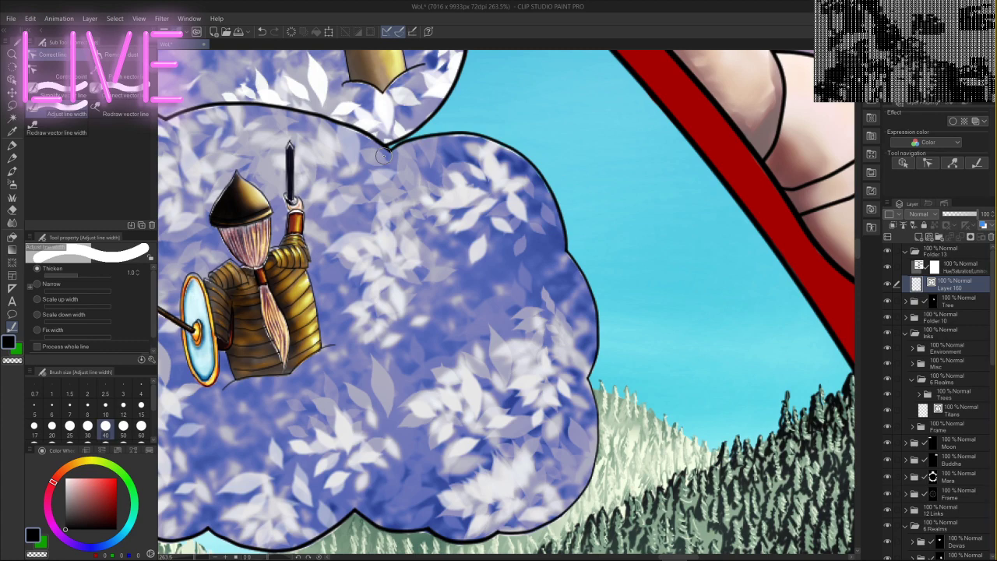
- Thicken the white upper canopy's scalloped underside from the trunk to its outer lobe near the pagoda
{"action": "left_click_drag", "start_coordinate": [440, 201], "coordinate": [652, 281]}
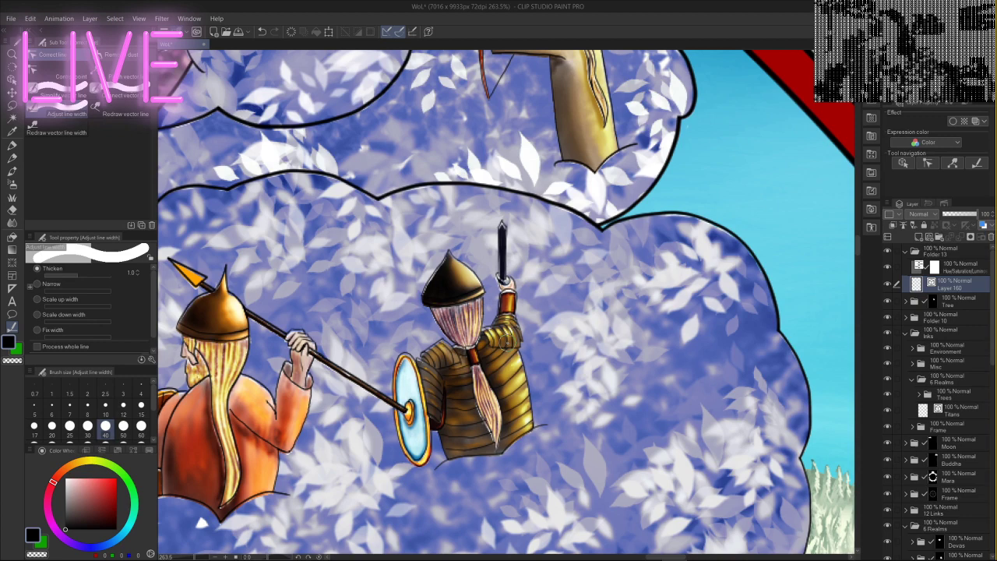
{"action": "scroll", "coordinate": [514, 343], "scroll_direction": "down", "scroll_amount": 5}
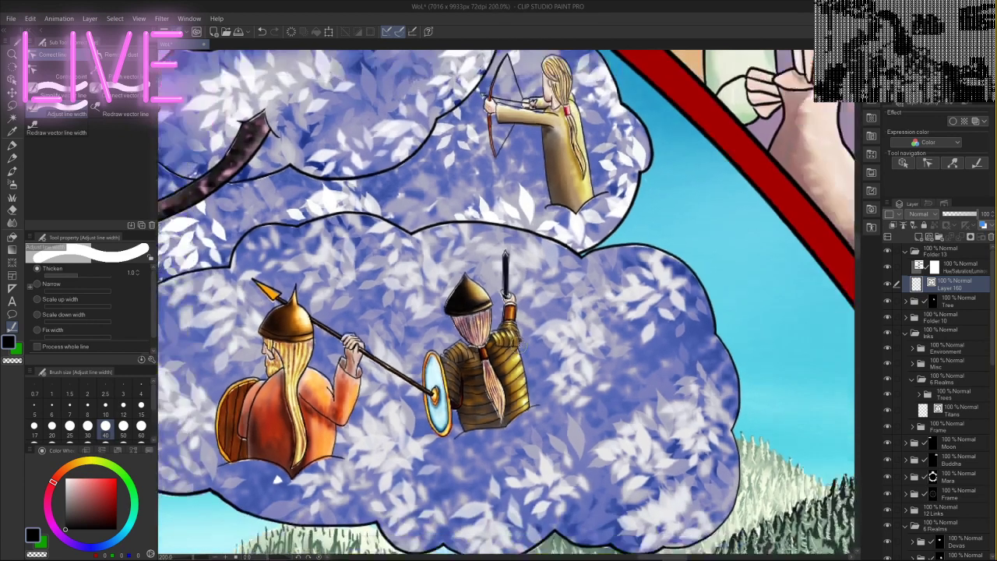
{"action": "scroll", "coordinate": [526, 344], "scroll_direction": "down", "scroll_amount": 3}
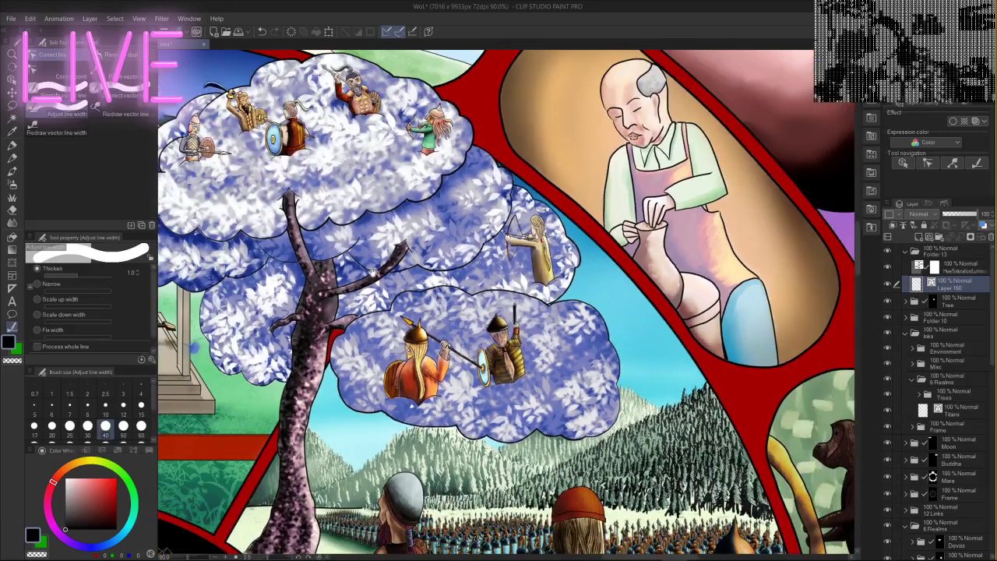
{"action": "left_click_drag", "start_coordinate": [373, 273], "coordinate": [690, 454]}
{"action": "scroll", "coordinate": [543, 292], "scroll_direction": "up", "scroll_amount": 4}
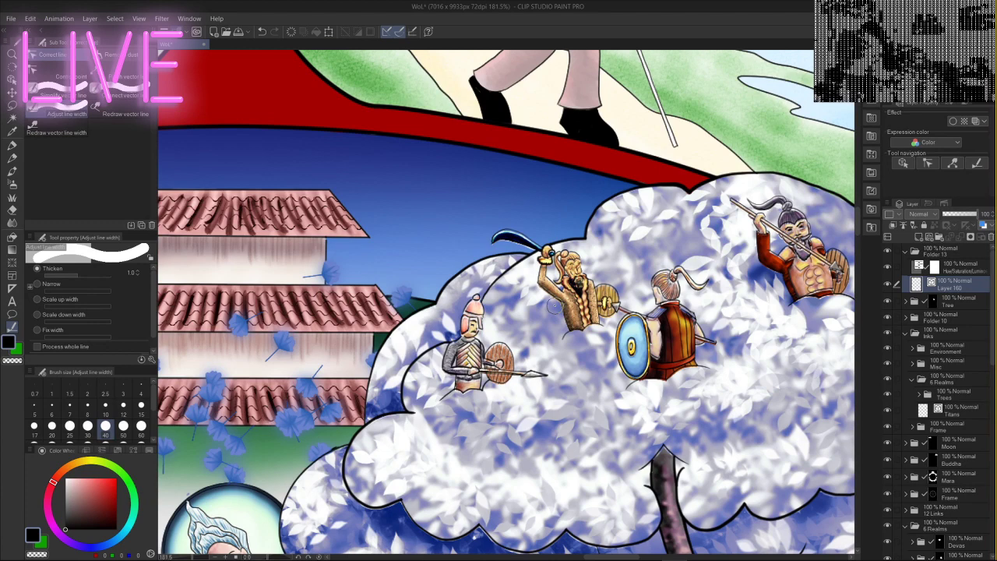
{"action": "left_click_drag", "start_coordinate": [574, 329], "coordinate": [587, 197]}
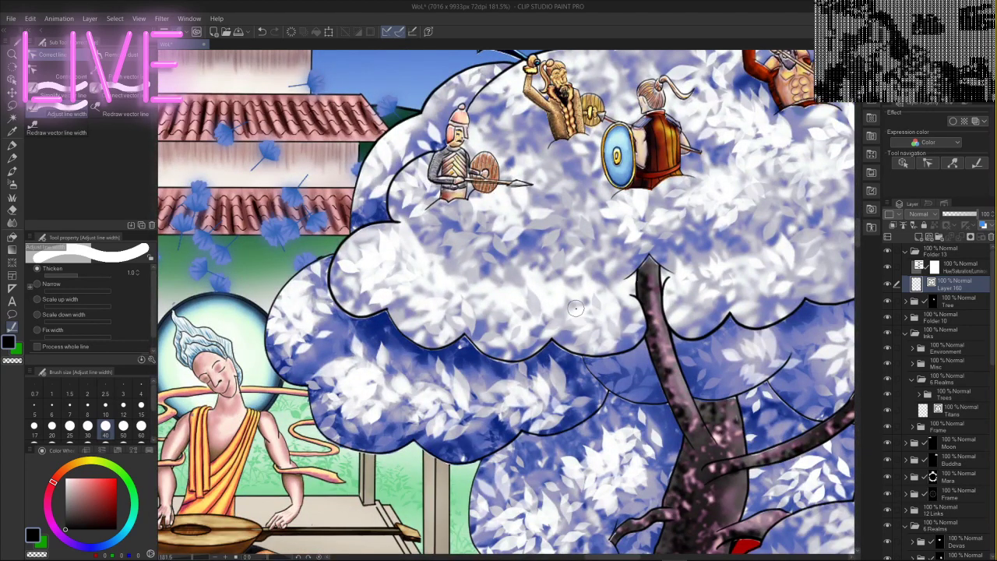
{"action": "mouse_move", "coordinate": [638, 350]}
{"action": "left_mouse_down"}
{"action": "mouse_move", "coordinate": [556, 358]}
{"action": "mouse_move", "coordinate": [399, 331]}
{"action": "mouse_move", "coordinate": [344, 252]}
{"action": "left_mouse_up"}
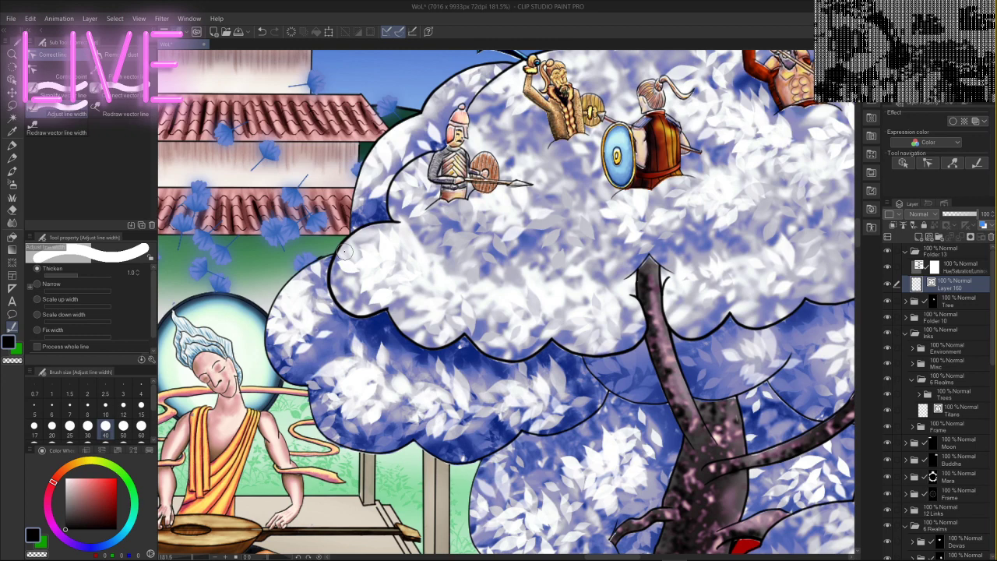
- Thicken the underside outlines of the blue foliage clump above the lute player and the bough behind the trunk
{"action": "mouse_move", "coordinate": [411, 436]}
{"action": "left_mouse_down"}
{"action": "mouse_move", "coordinate": [352, 450]}
{"action": "mouse_move", "coordinate": [324, 443]}
{"action": "left_mouse_up"}
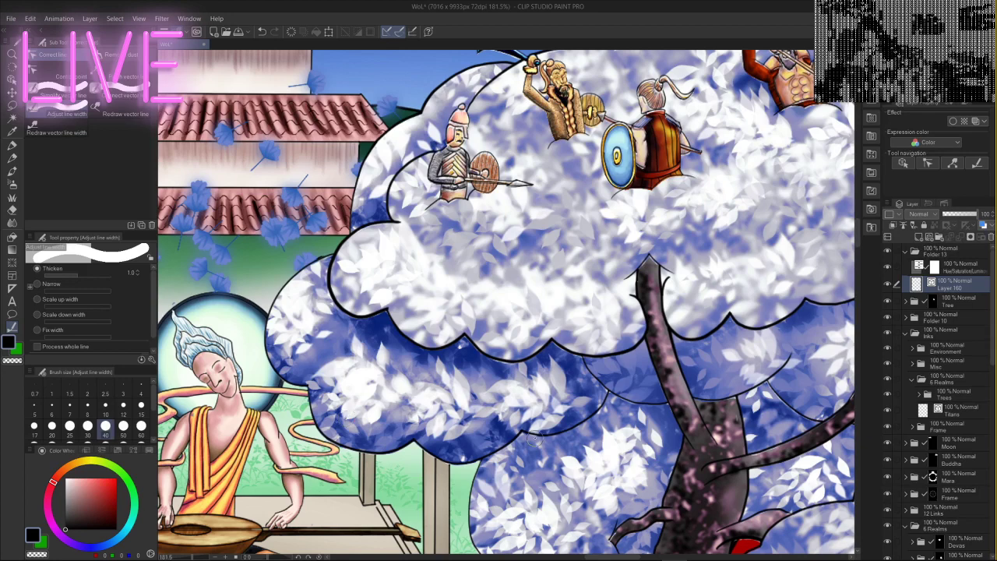
{"action": "left_click_drag", "start_coordinate": [521, 434], "coordinate": [562, 425]}
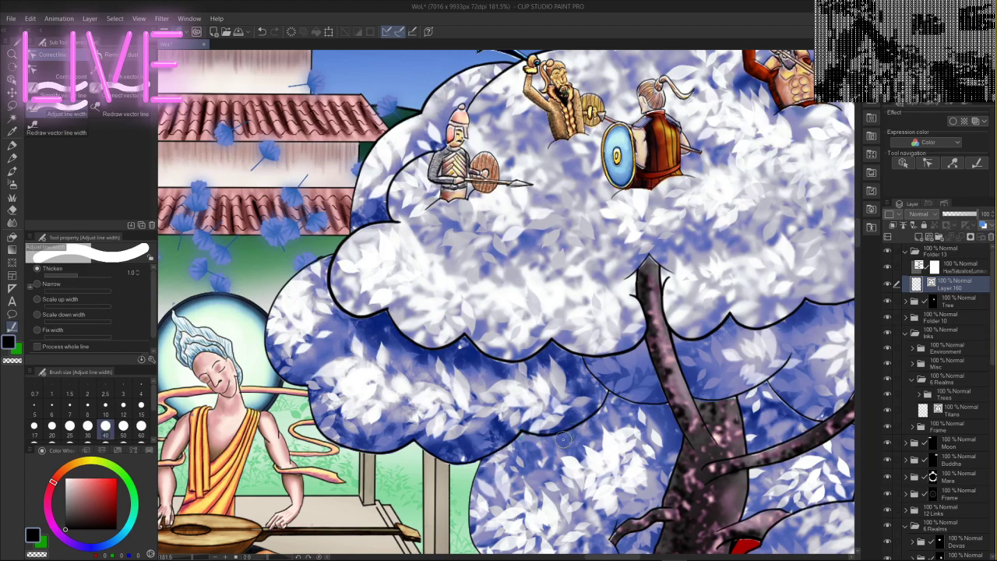
{"action": "left_click_drag", "start_coordinate": [661, 405], "coordinate": [608, 384]}
- Expand the Tree folder, check what Bough 1 covers by toggling its visibility, and select its layer mask
{"action": "left_click_drag", "start_coordinate": [769, 412], "coordinate": [661, 270]}
{"action": "left_click_drag", "start_coordinate": [768, 362], "coordinate": [453, 443]}
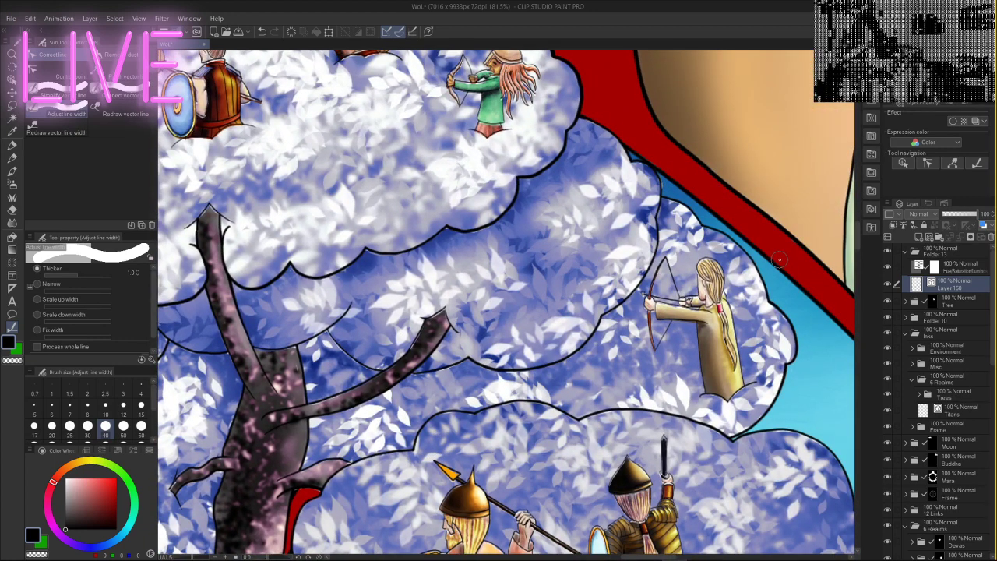
{"action": "left_click_drag", "start_coordinate": [644, 464], "coordinate": [724, 310]}
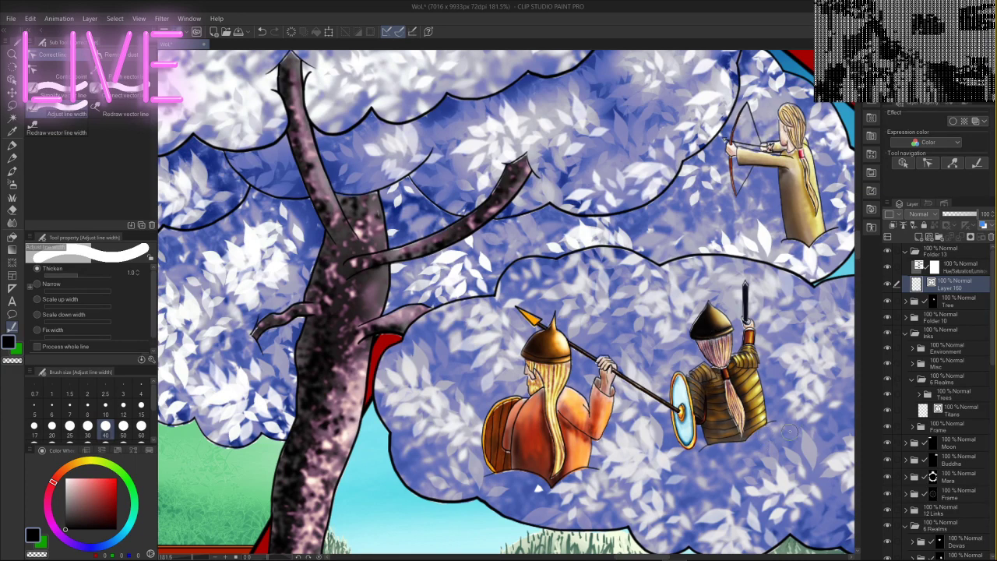
{"action": "left_click", "coordinate": [905, 302]}
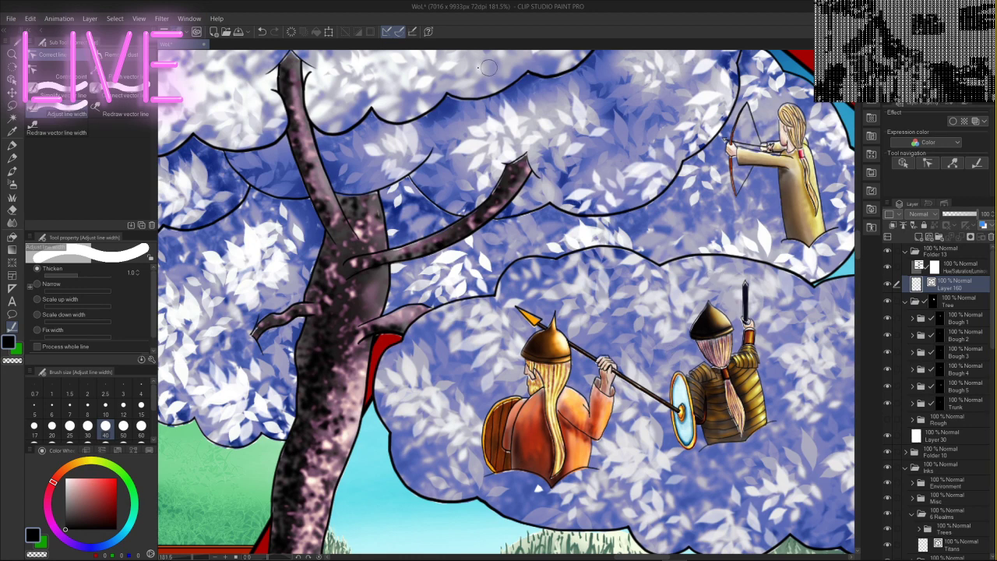
{"action": "left_click_drag", "start_coordinate": [408, 170], "coordinate": [696, 404]}
{"action": "scroll", "coordinate": [465, 300], "scroll_direction": "down", "scroll_amount": 1}
{"action": "left_click_drag", "start_coordinate": [536, 220], "coordinate": [481, 268]}
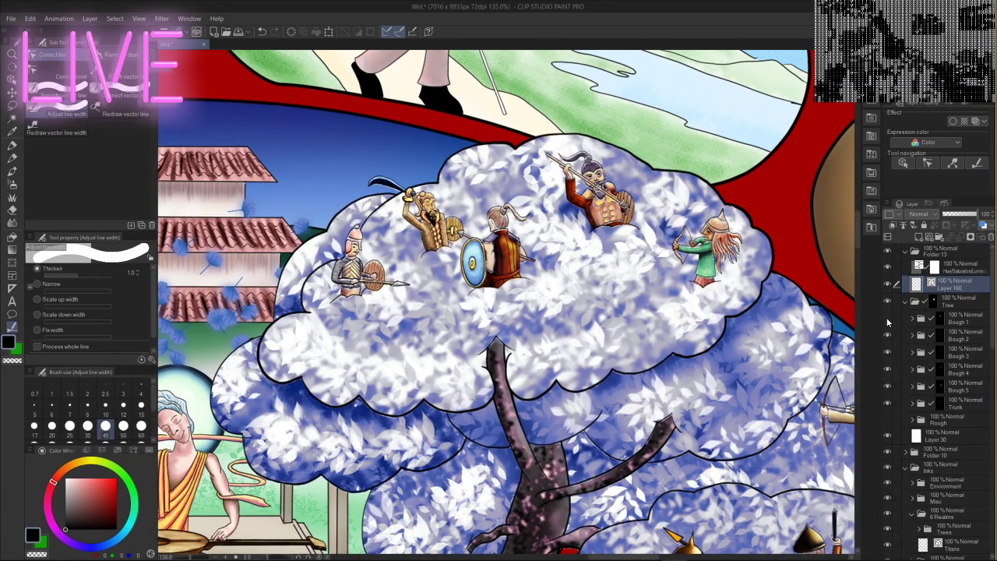
{"action": "left_click", "coordinate": [887, 319]}
{"action": "left_click", "coordinate": [887, 319]}
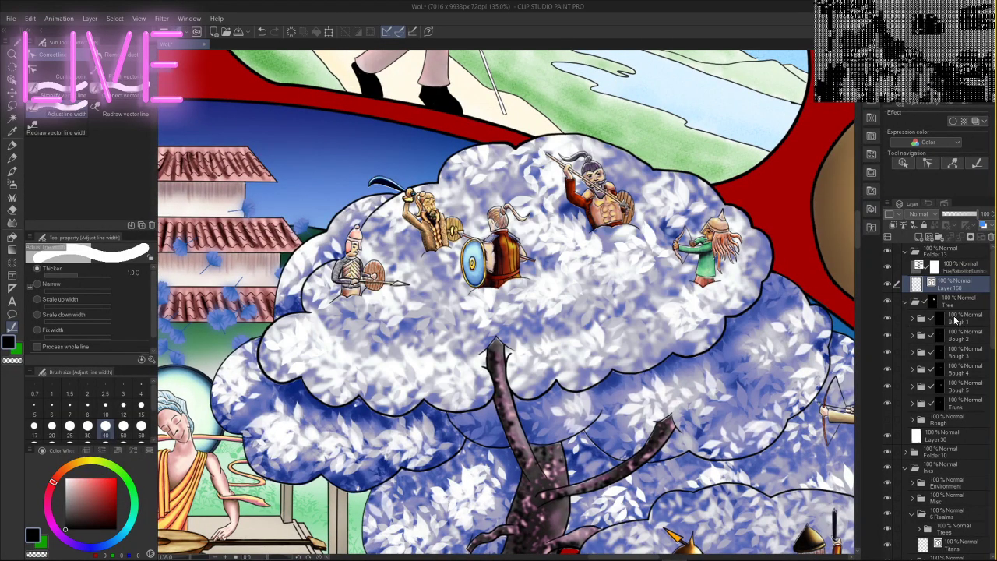
{"action": "left_click", "coordinate": [938, 318]}
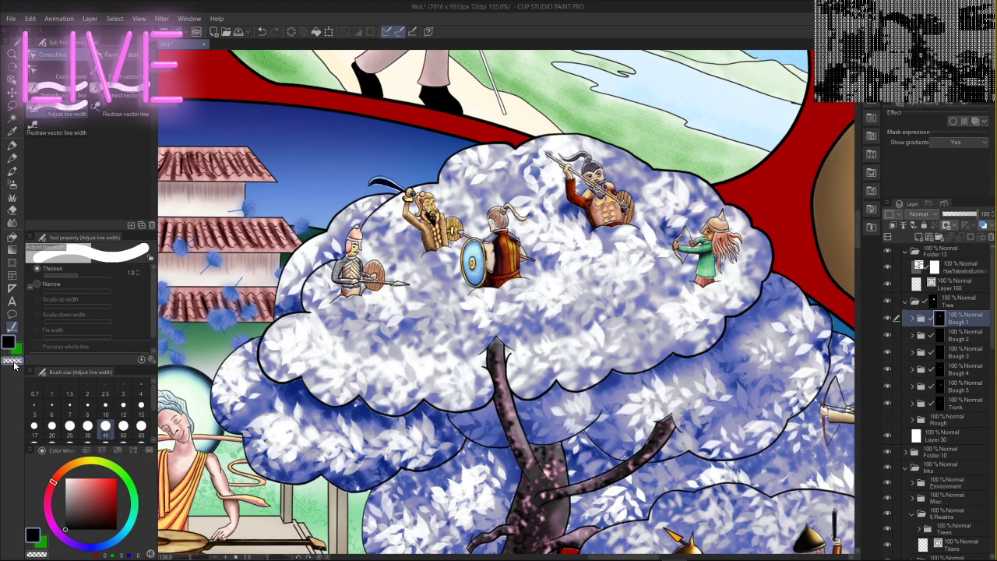
- With the Milli pen at size 3 in transparent colour, clean Bough 1's mask along the canopy's underside between the green archer and trunk
{"action": "scroll", "coordinate": [680, 372], "scroll_direction": "up", "scroll_amount": 7}
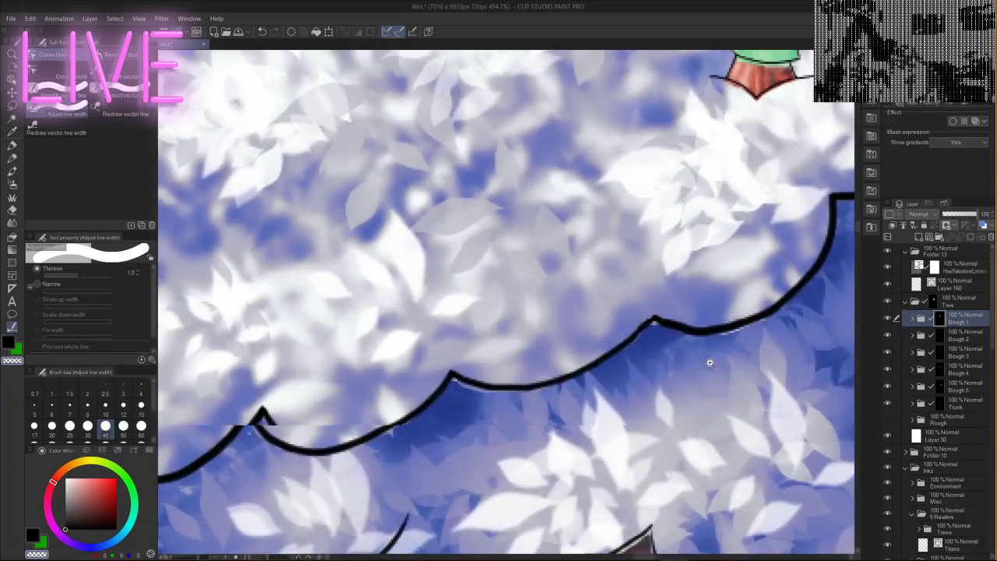
{"action": "left_click", "coordinate": [12, 144]}
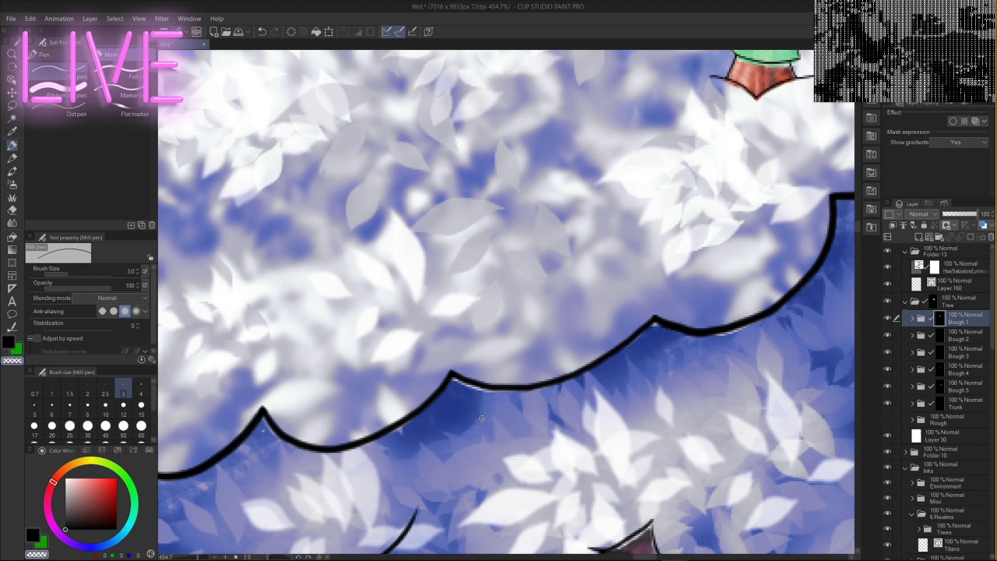
{"action": "left_click_drag", "start_coordinate": [626, 367], "coordinate": [836, 308]}
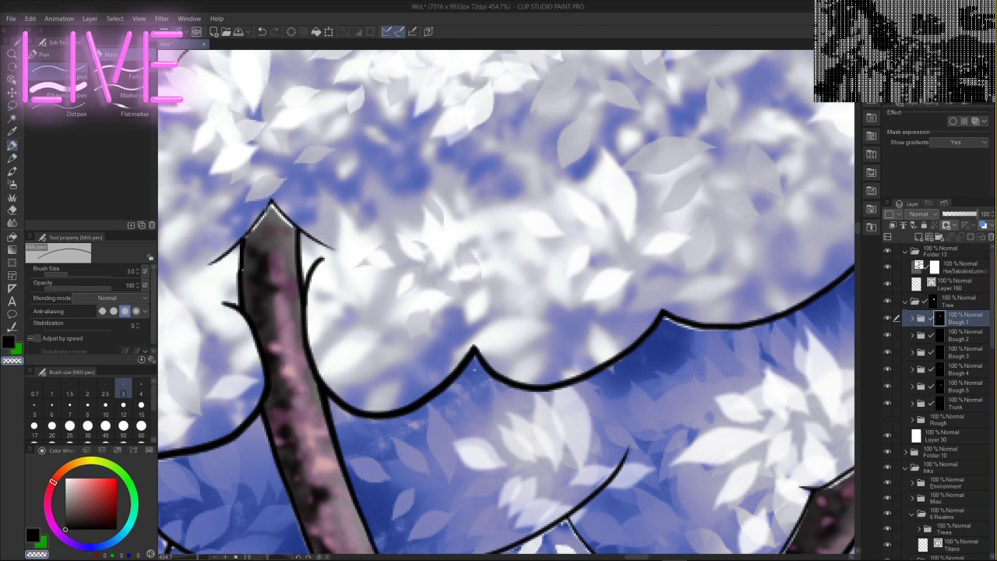
{"action": "left_click_drag", "start_coordinate": [312, 337], "coordinate": [696, 186]}
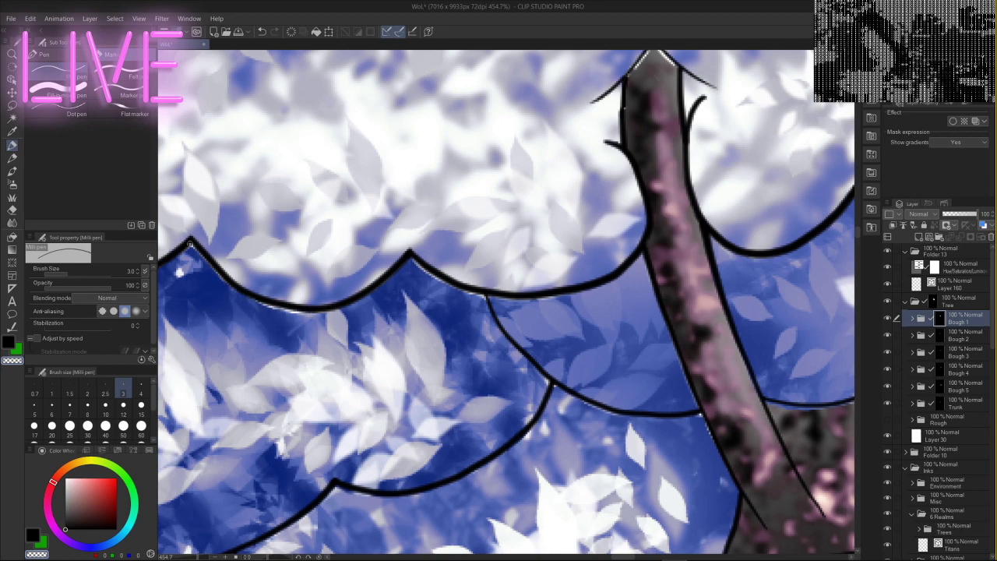
- Clean Bough 1's mask along the canopy's scalloped underside from the trunk to the pagoda-side lobe, checking the edges around the warriors
{"action": "left_click_drag", "start_coordinate": [333, 340], "coordinate": [754, 313]}
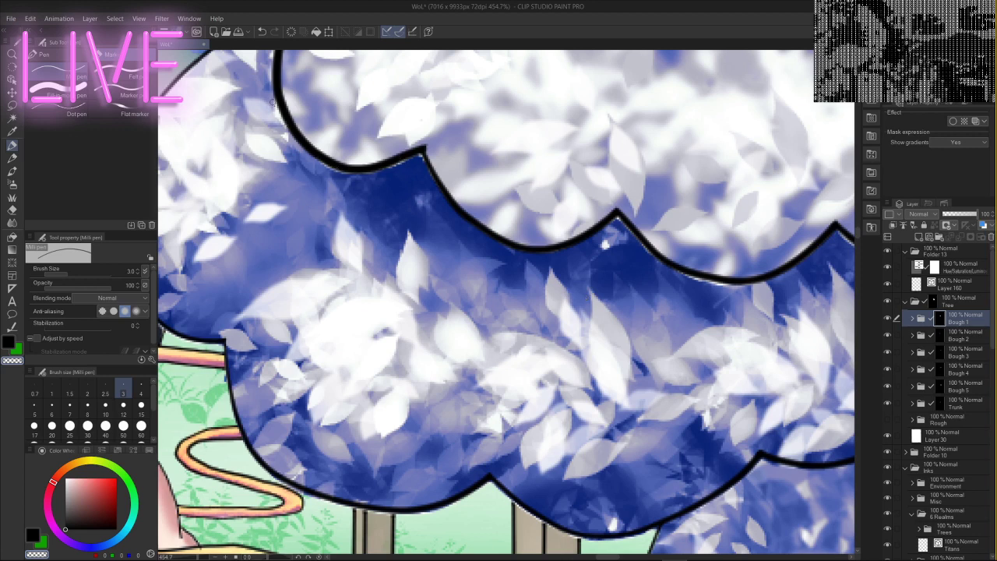
{"action": "left_click_drag", "start_coordinate": [340, 94], "coordinate": [343, 242]}
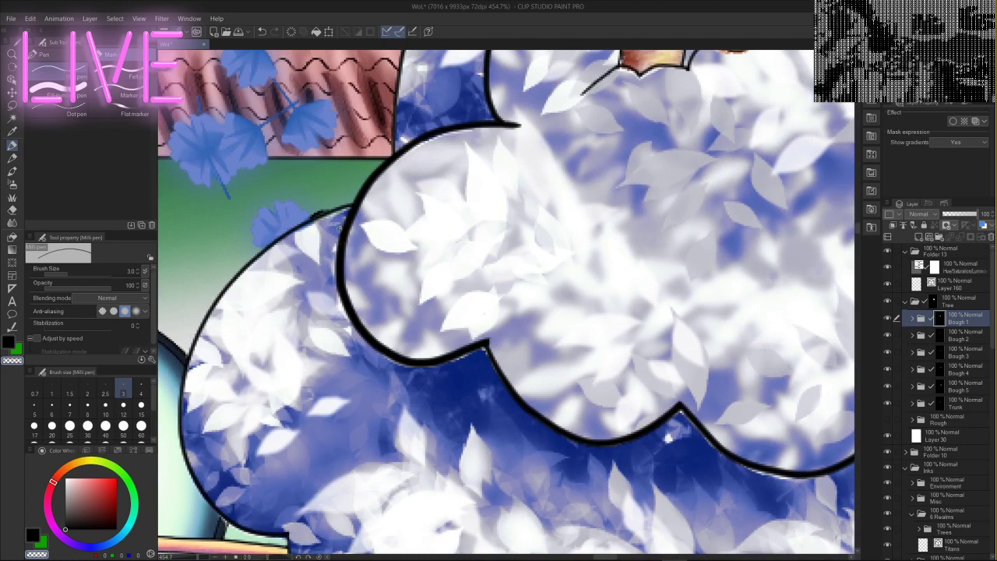
{"action": "left_click_drag", "start_coordinate": [447, 201], "coordinate": [510, 324]}
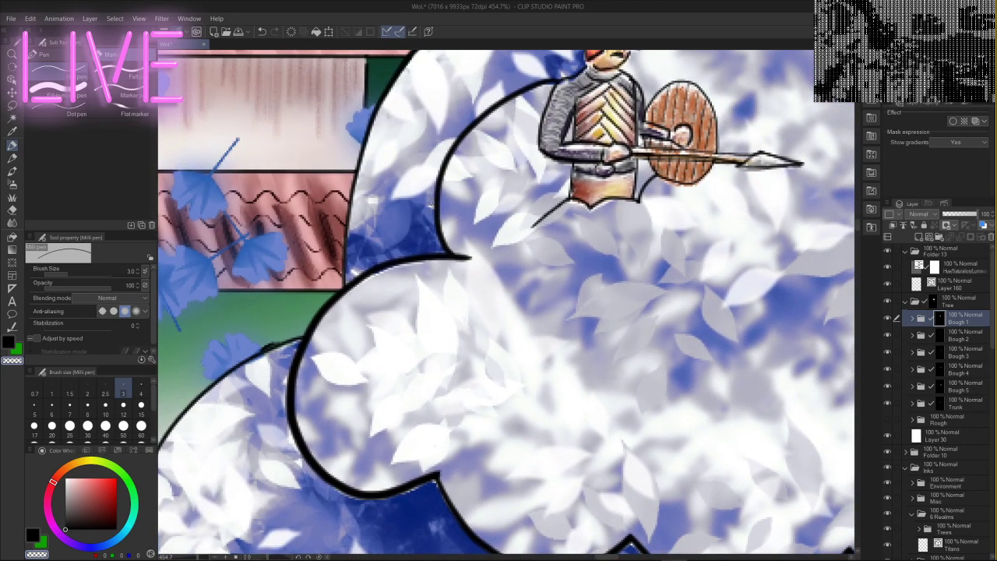
{"action": "left_click_drag", "start_coordinate": [604, 138], "coordinate": [444, 283]}
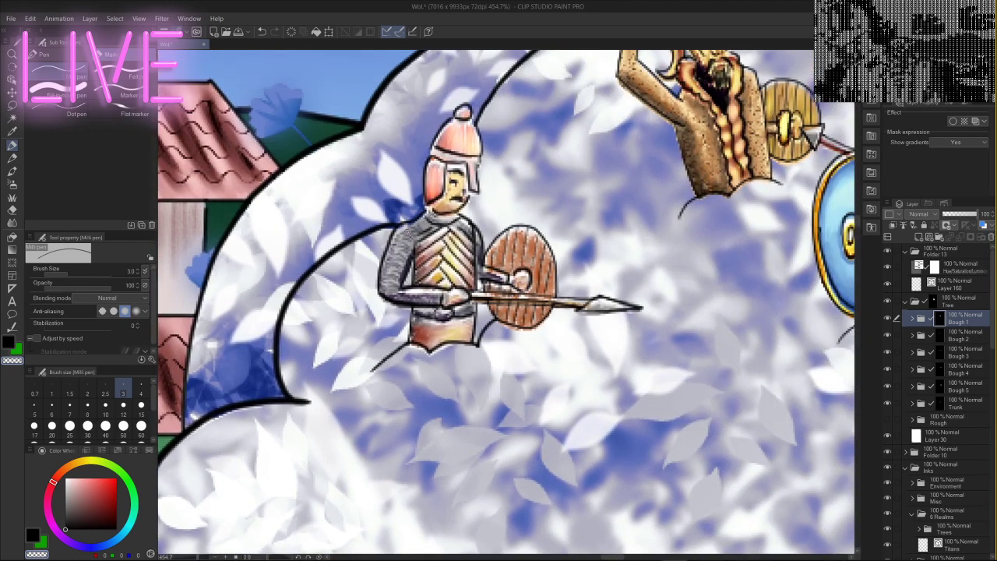
{"action": "left_click_drag", "start_coordinate": [520, 190], "coordinate": [503, 221]}
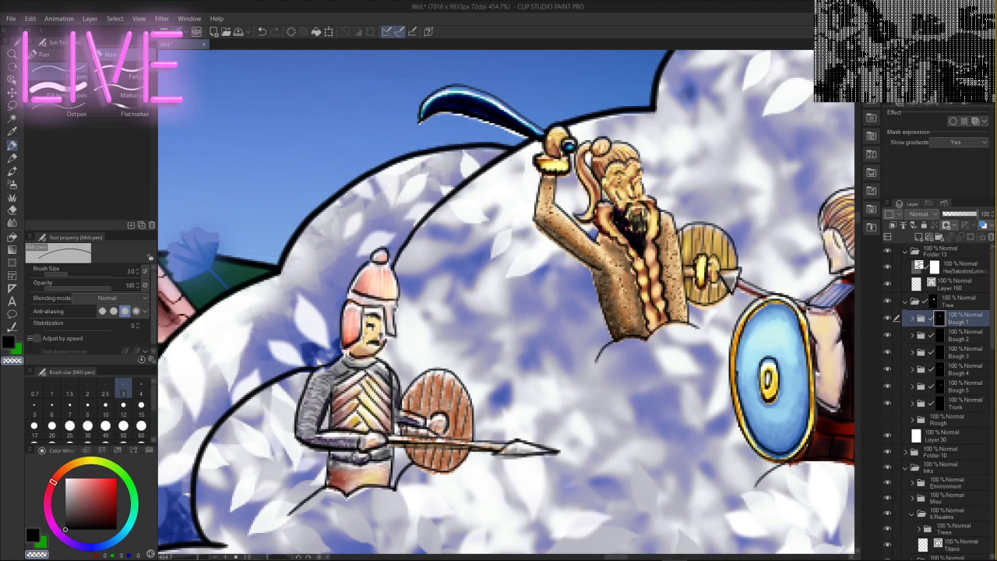
{"action": "left_click_drag", "start_coordinate": [696, 211], "coordinate": [554, 170]}
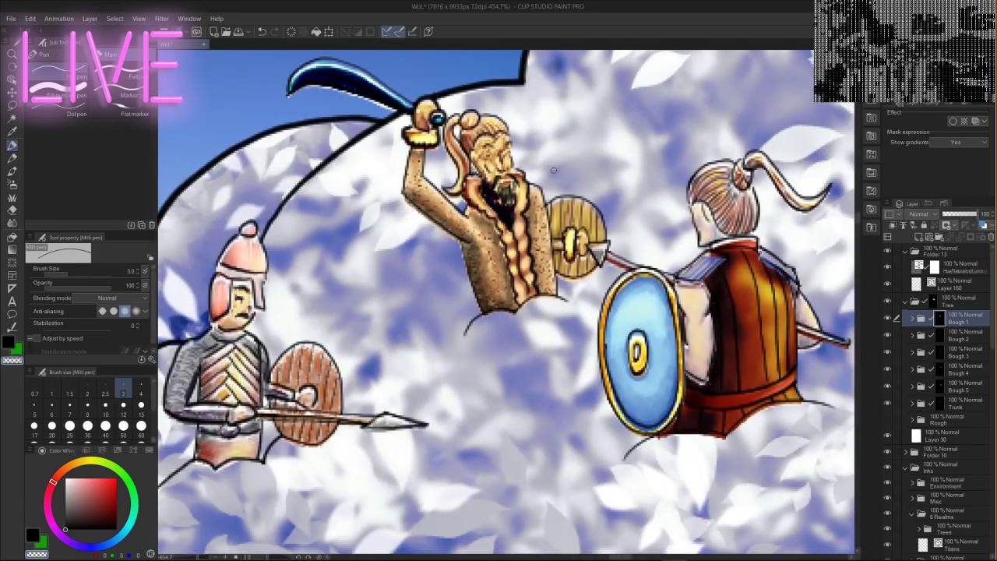
- Select the Tree folder and collapse it in the layer list
{"action": "left_click", "coordinate": [959, 301]}
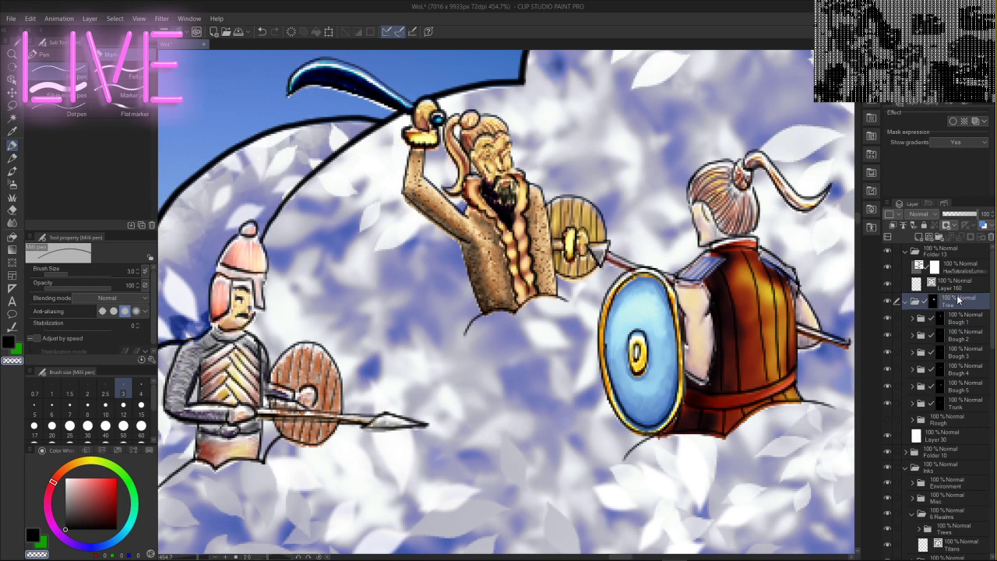
{"action": "left_click", "coordinate": [906, 301]}
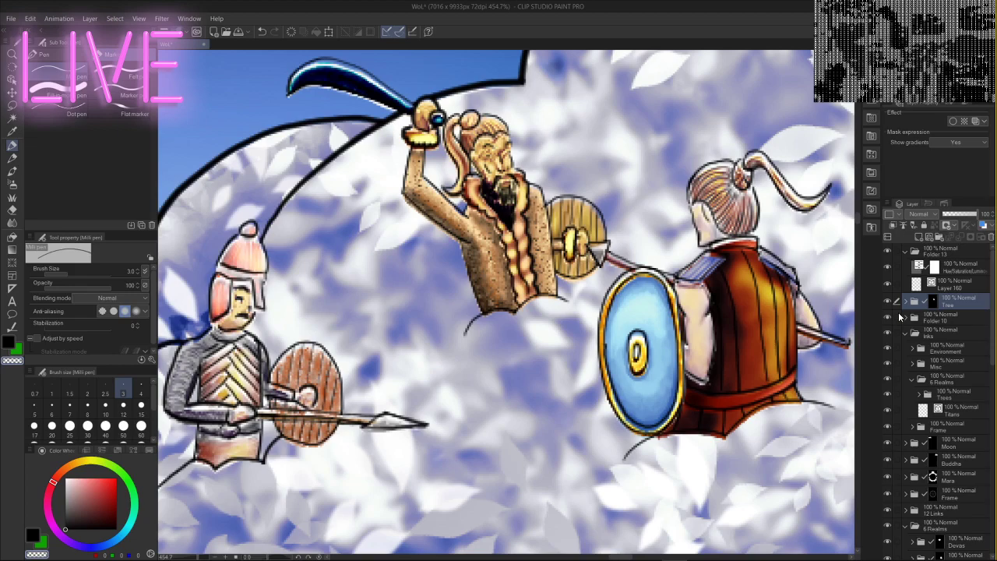
{"action": "scroll", "coordinate": [501, 316], "scroll_direction": "down", "scroll_amount": 5}
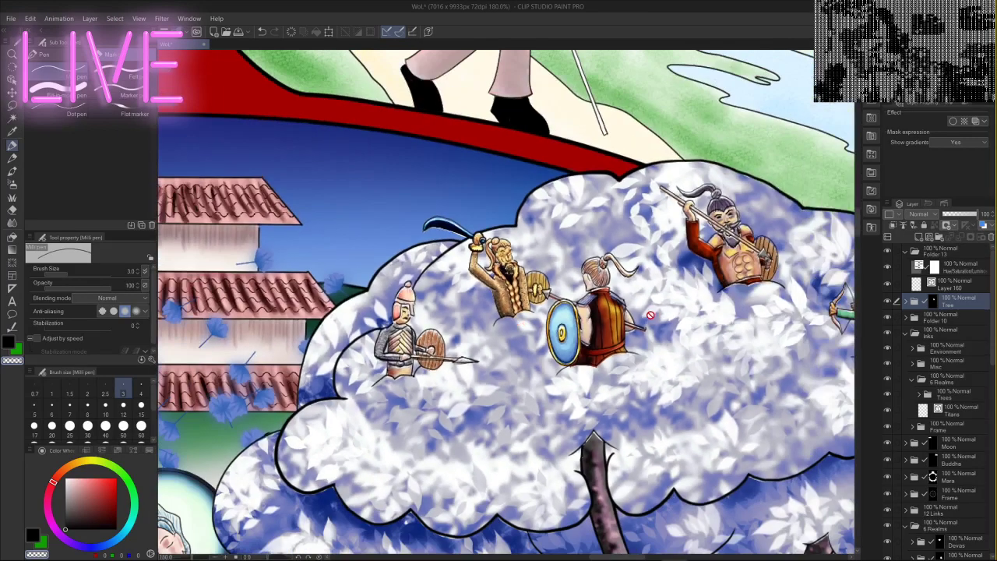
{"action": "scroll", "coordinate": [650, 315], "scroll_direction": "down", "scroll_amount": 2}
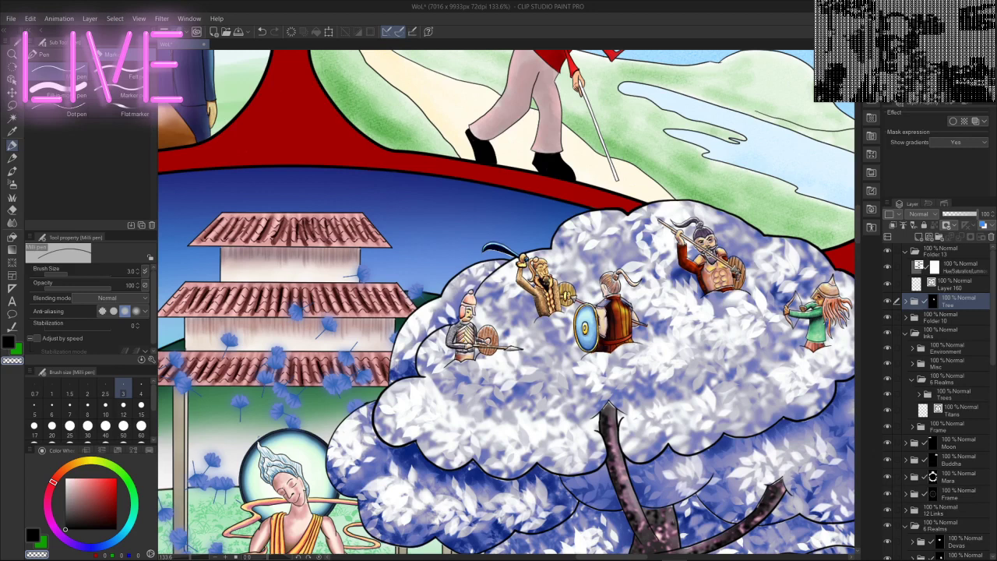
- Apply the pending transformation, start a new Scale/Rotate transformation of the Tree folder, and check the tree in the whole illustration and in close-up
{"action": "key", "text": "p"}
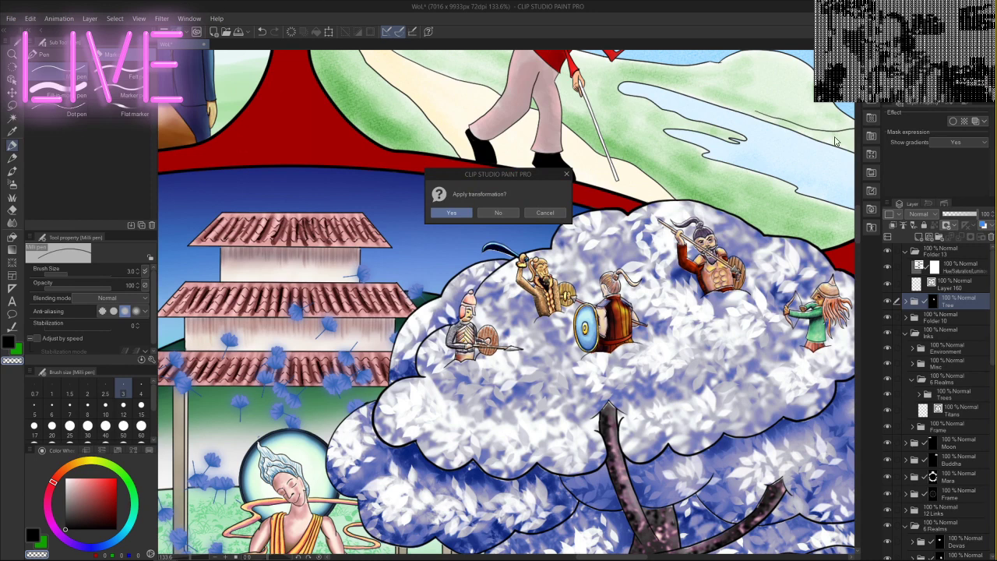
{"action": "left_click", "coordinate": [449, 213]}
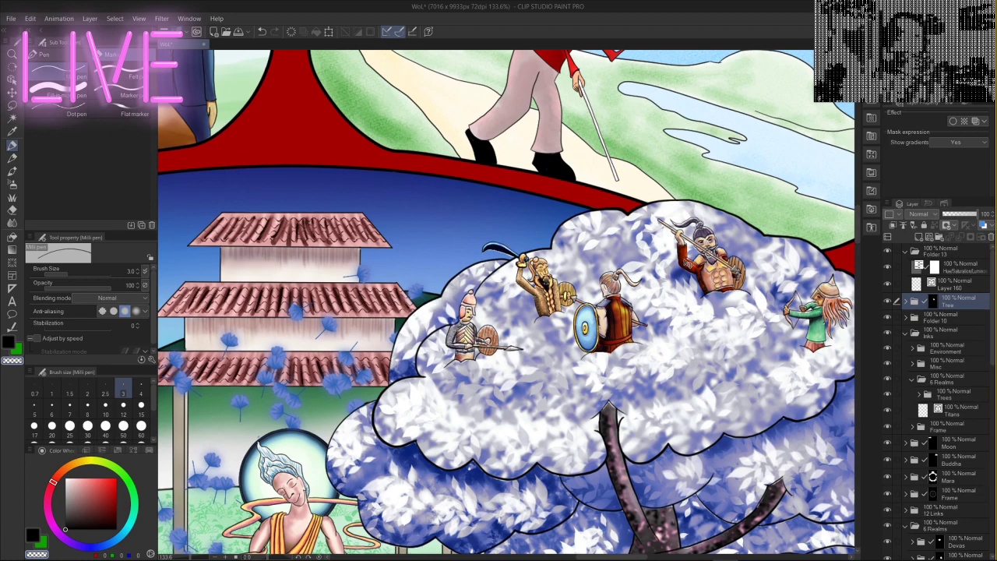
{"action": "key", "text": "ctrl+t"}
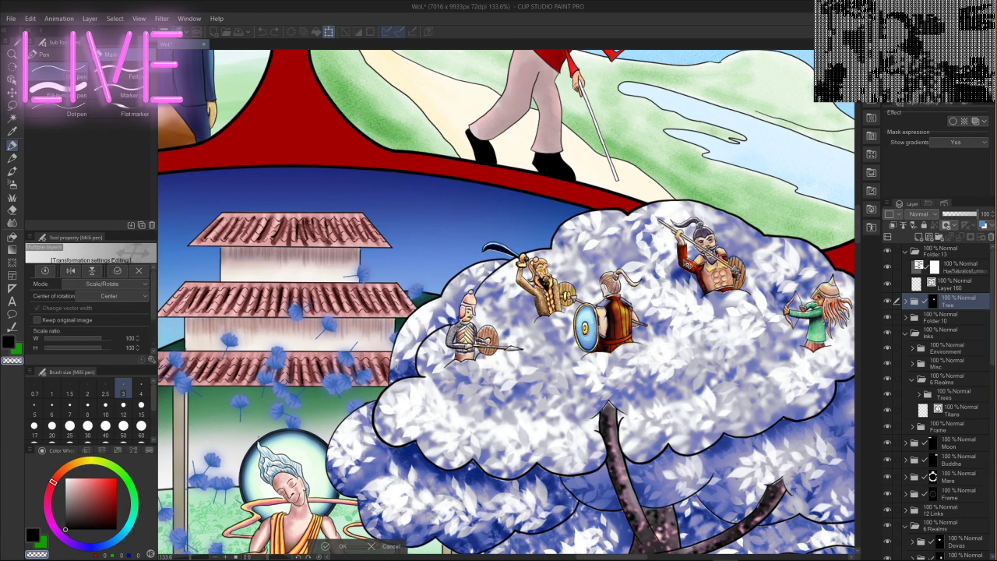
{"action": "key", "text": "ctrl+0"}
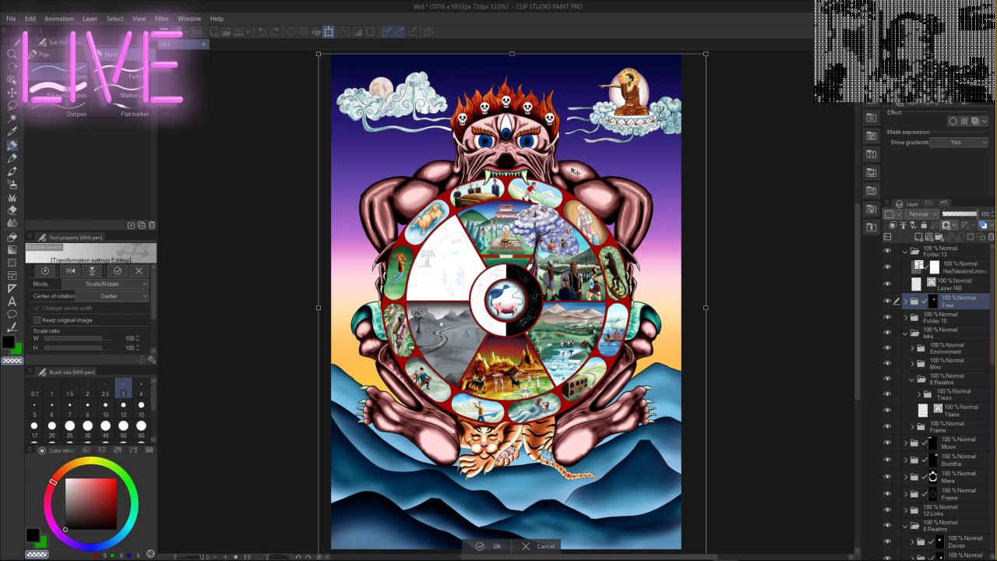
{"action": "key", "text": "Return"}
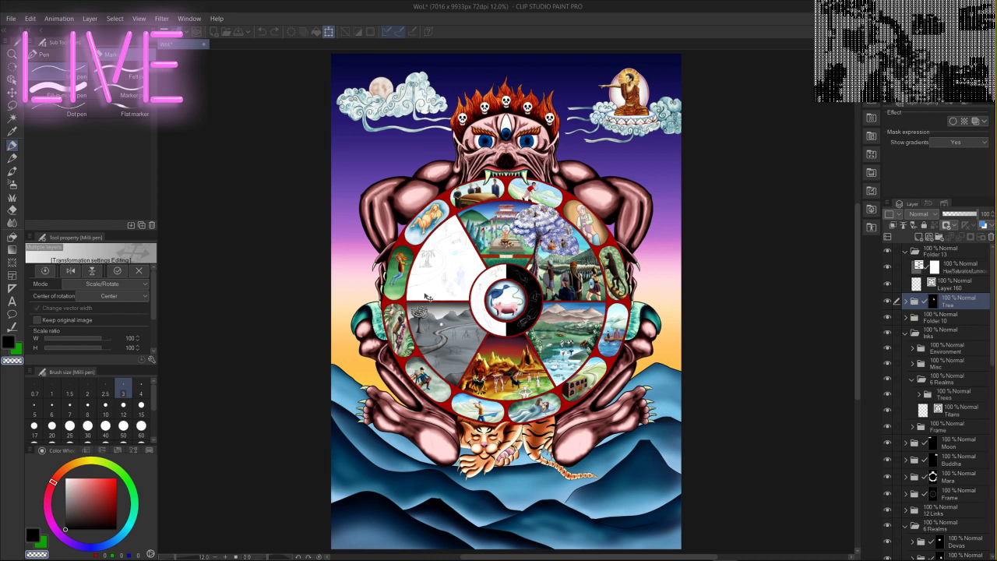
{"action": "scroll", "coordinate": [537, 200], "scroll_direction": "up", "scroll_amount": 7}
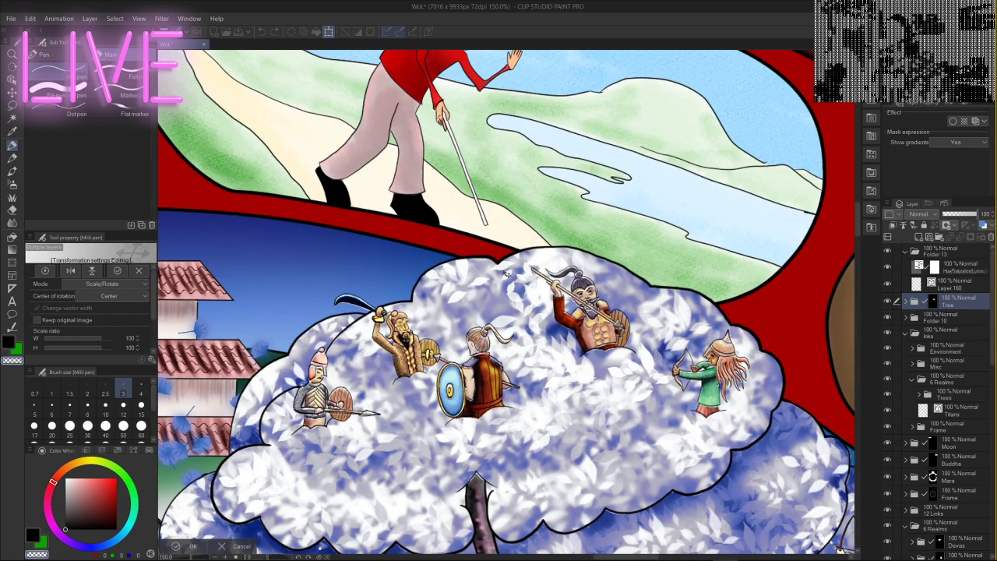
{"action": "scroll", "coordinate": [507, 274], "scroll_direction": "down", "scroll_amount": 2}
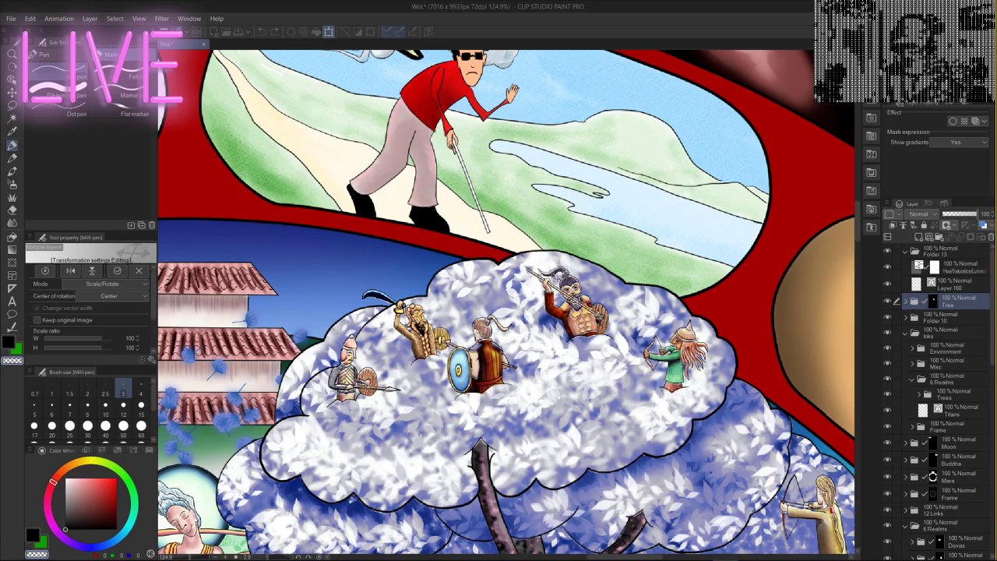
{"action": "scroll", "coordinate": [779, 258], "scroll_direction": "down", "scroll_amount": 10}
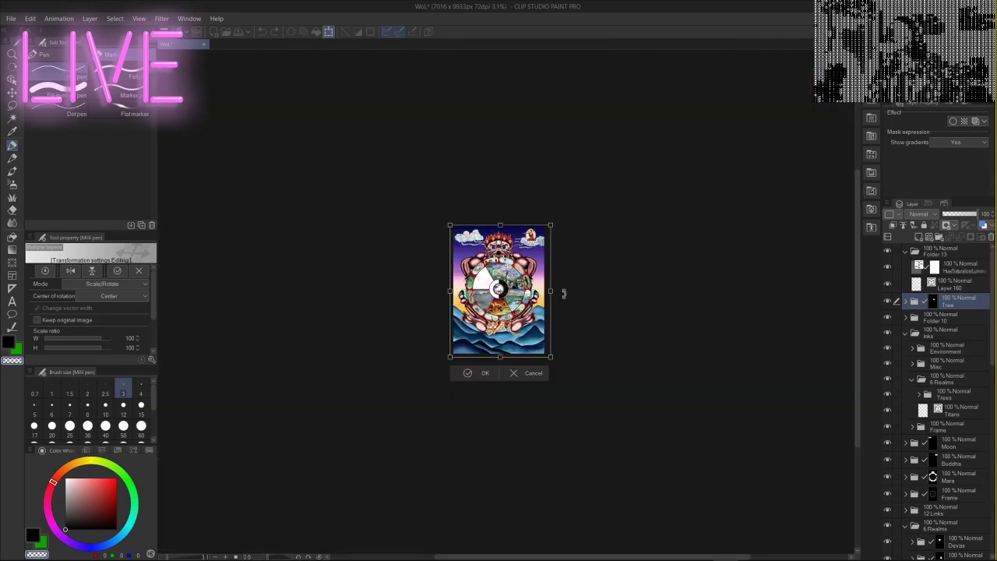
{"action": "key", "text": "Return"}
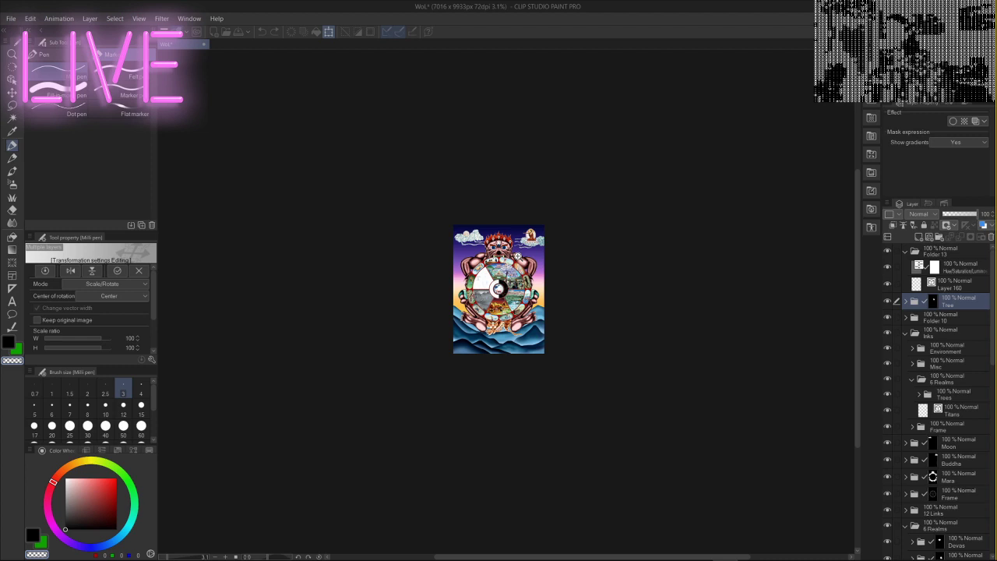
{"action": "scroll", "coordinate": [570, 233], "scroll_direction": "up", "scroll_amount": 5}
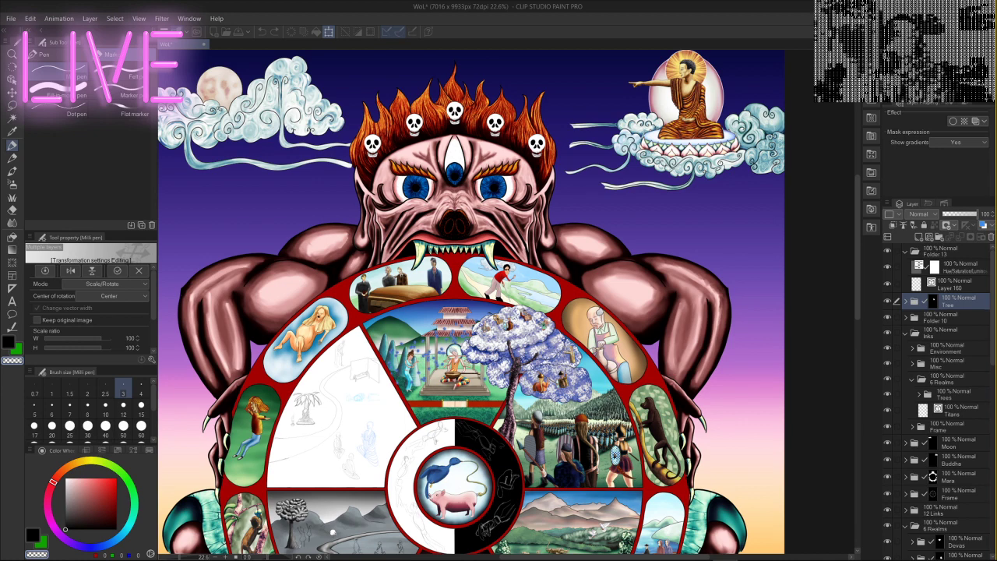
{"action": "scroll", "coordinate": [515, 411], "scroll_direction": "up", "scroll_amount": 5}
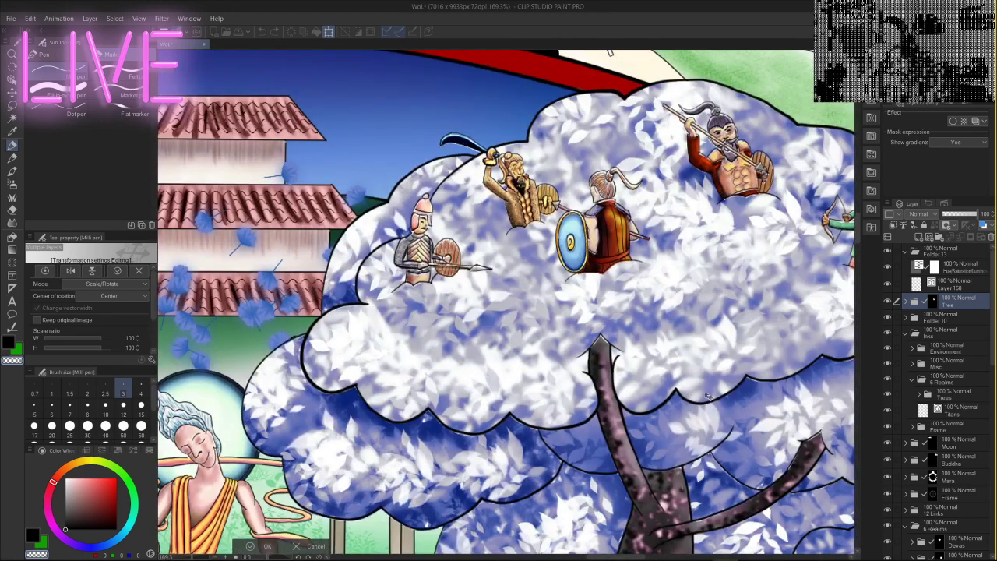
- Open Task Manager to check the running apps' memory and CPU use, close it and return to the painting
{"action": "right_click", "coordinate": [793, 550]}
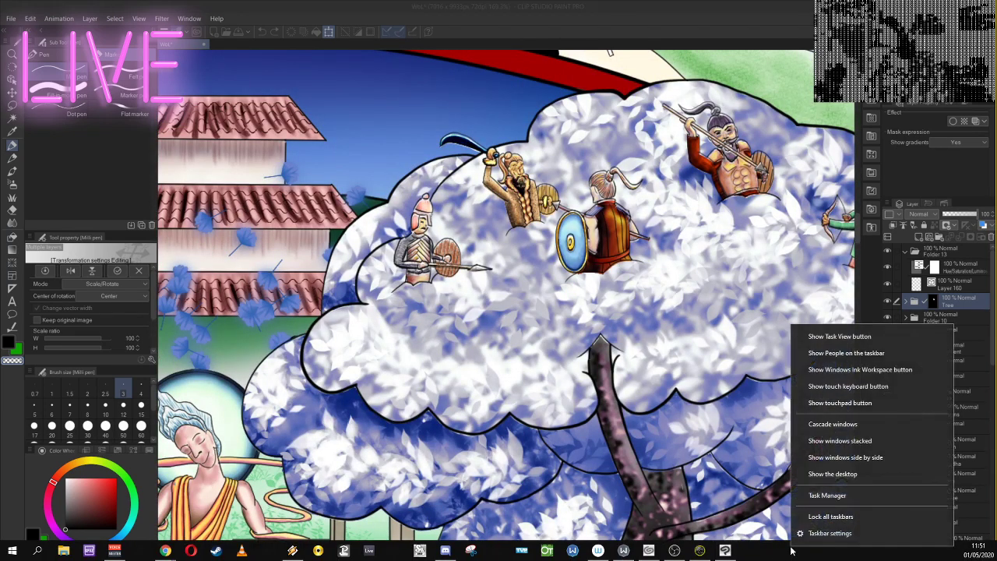
{"action": "left_click", "coordinate": [830, 499]}
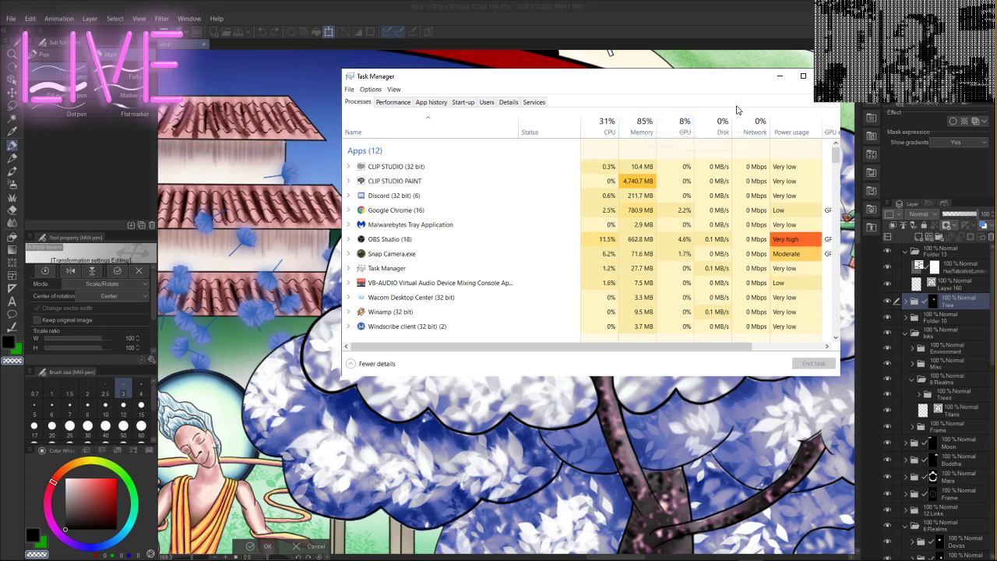
{"action": "left_click", "coordinate": [826, 76]}
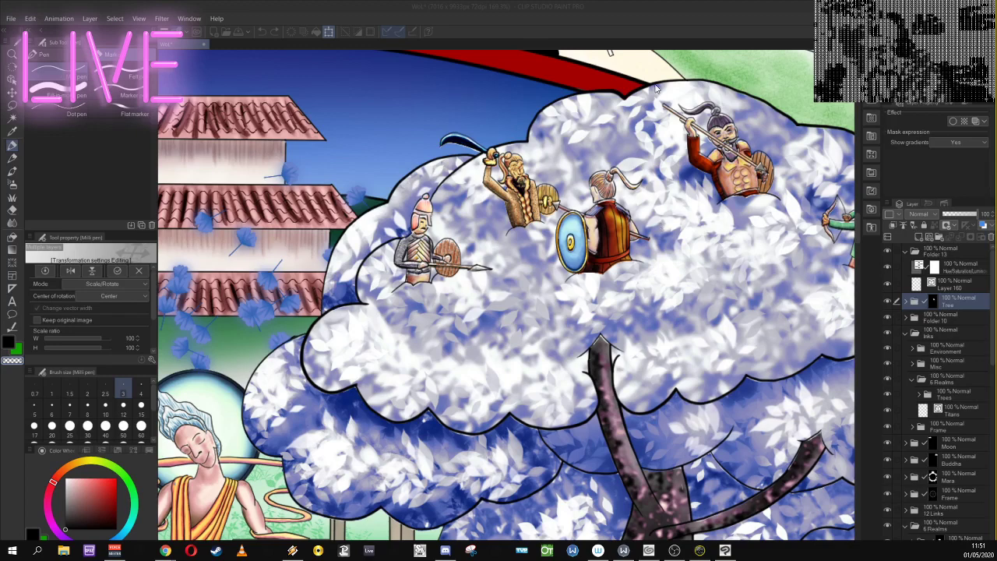
{"action": "left_click", "coordinate": [642, 6]}
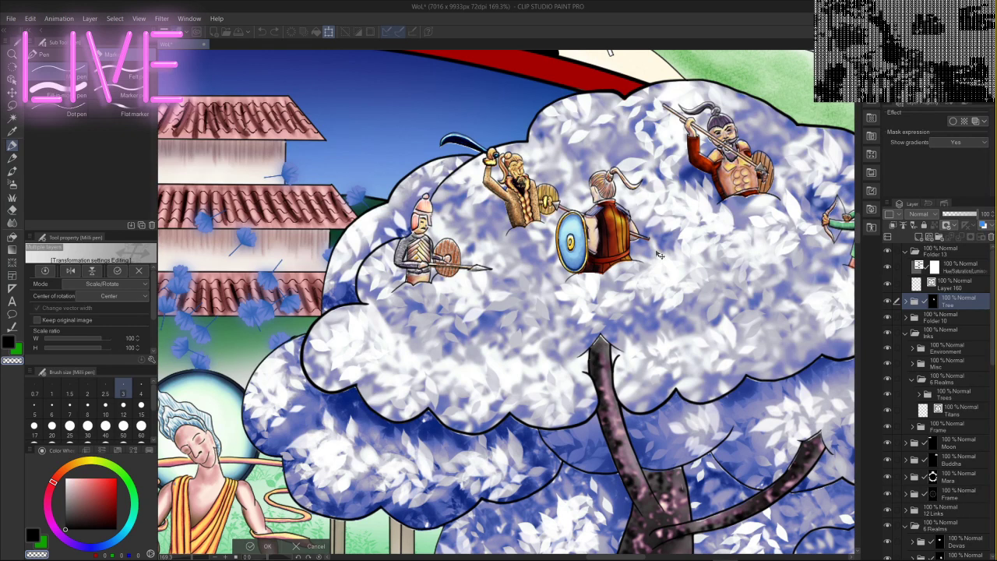
- Apply the Tree folder's transformation
{"action": "left_click", "coordinate": [959, 300]}
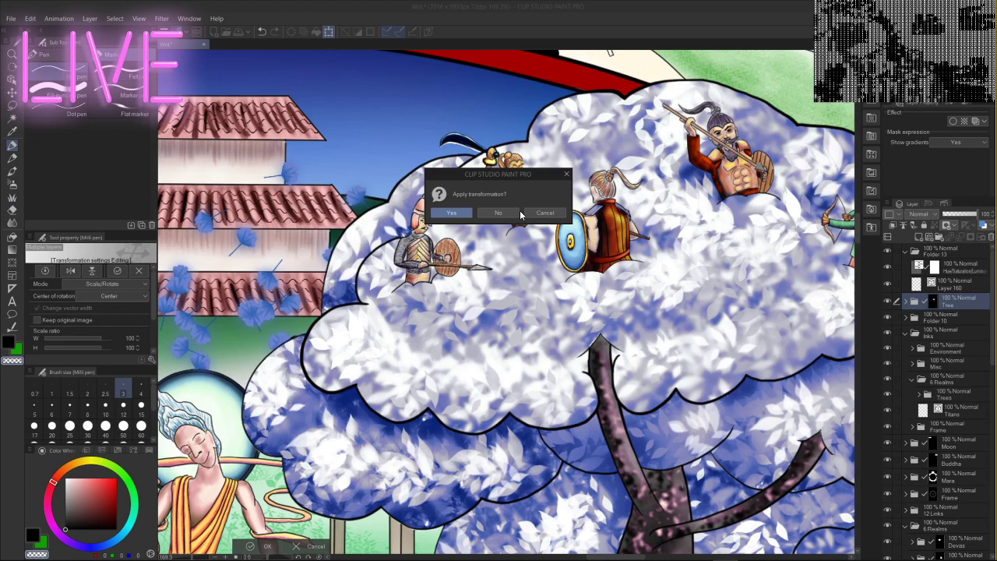
{"action": "left_click", "coordinate": [451, 212]}
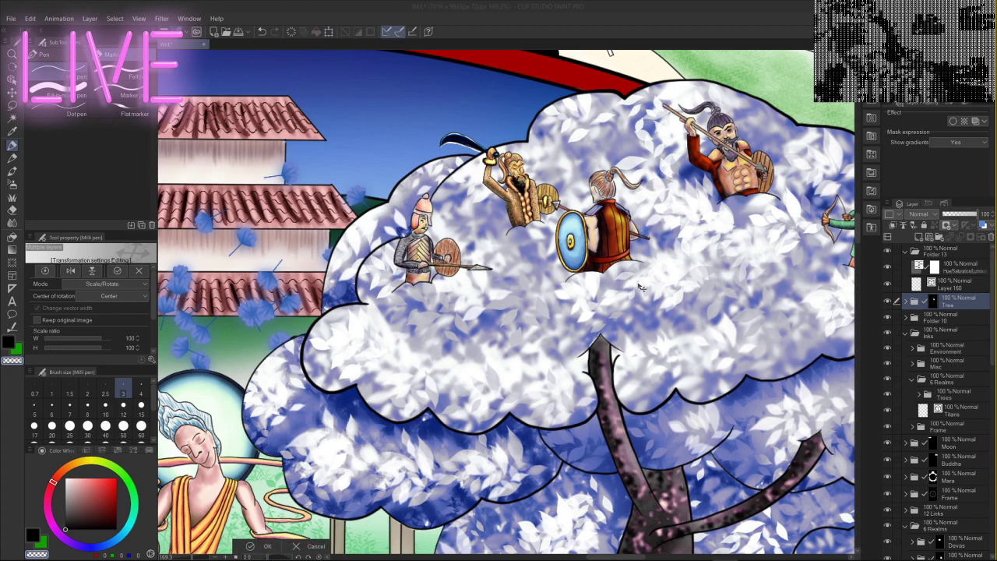
{"action": "key", "text": "ctrl+s"}
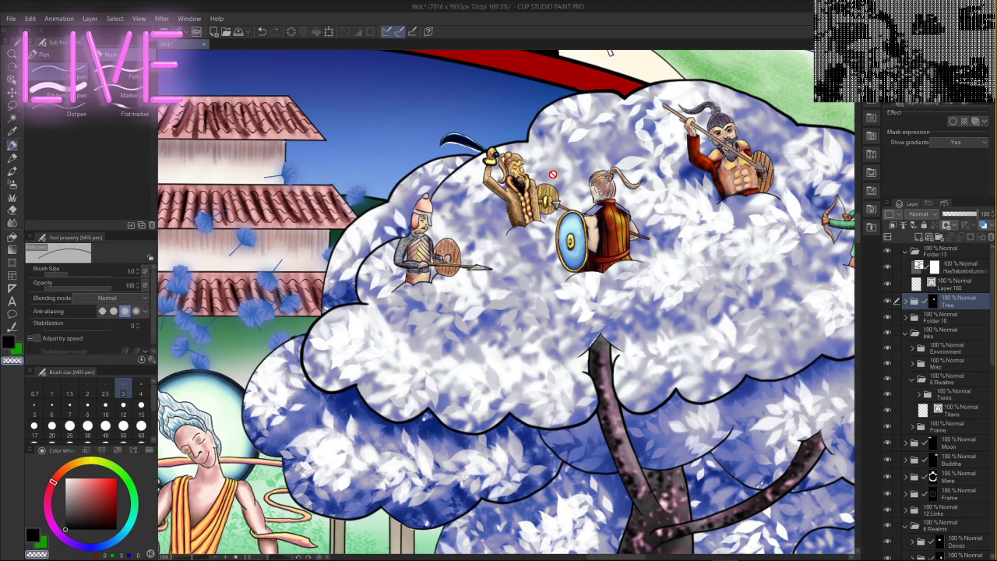
- Expand the Tree folder, check what Bough 2 covers by toggling its visibility, and select its layer mask
{"action": "left_click_drag", "start_coordinate": [684, 313], "coordinate": [597, 199]}
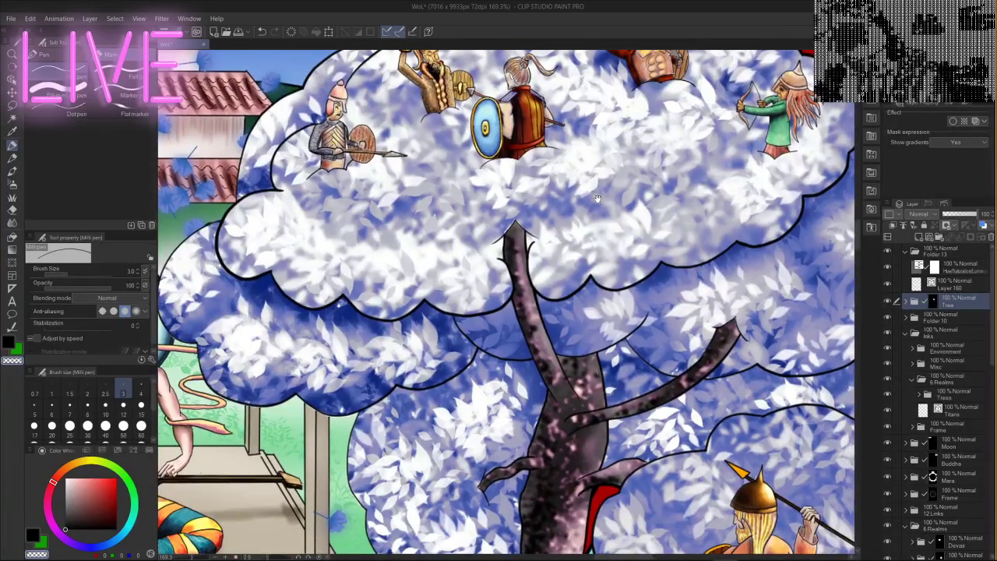
{"action": "left_click_drag", "start_coordinate": [708, 328], "coordinate": [568, 86]}
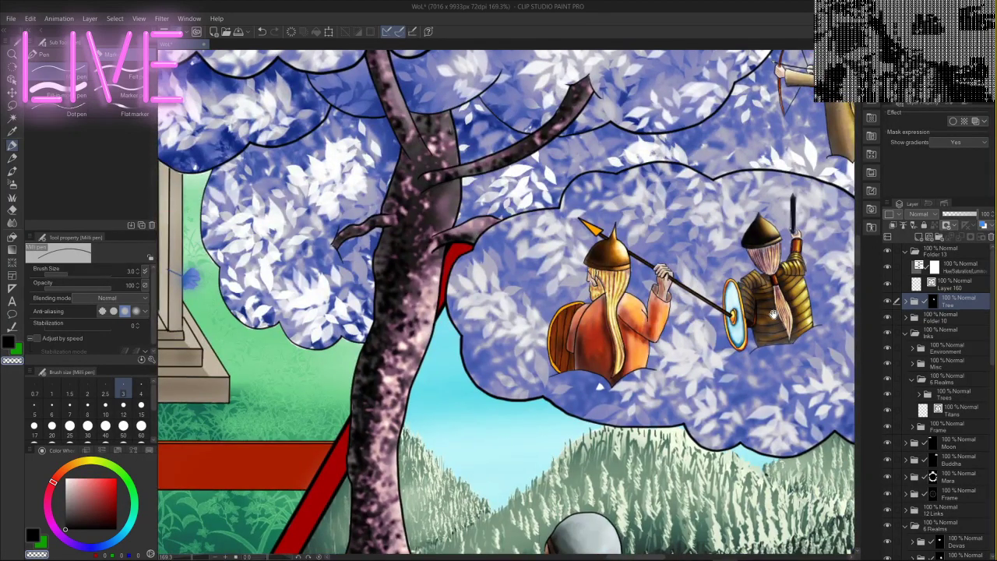
{"action": "left_click_drag", "start_coordinate": [683, 272], "coordinate": [596, 283]}
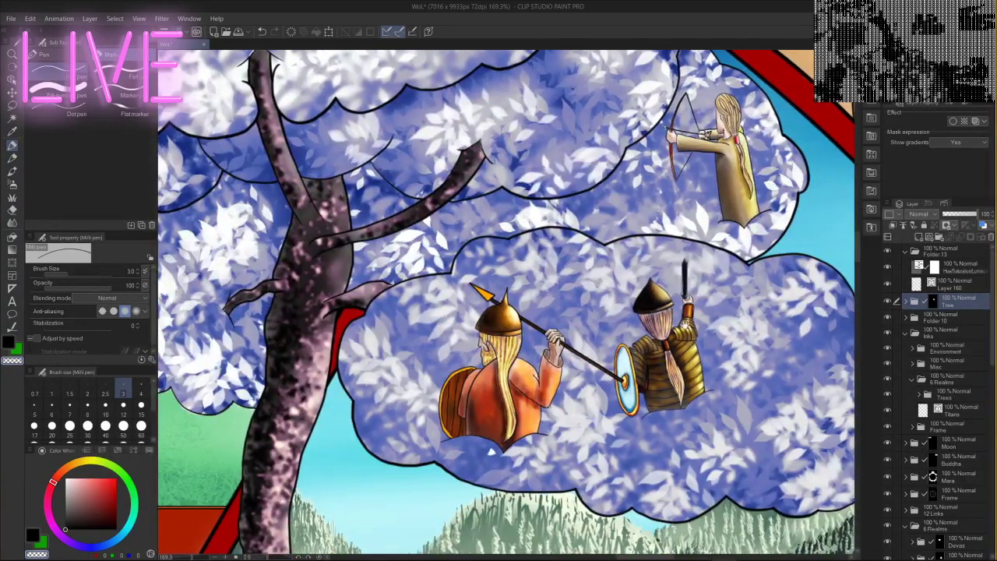
{"action": "left_click_drag", "start_coordinate": [491, 271], "coordinate": [698, 402]}
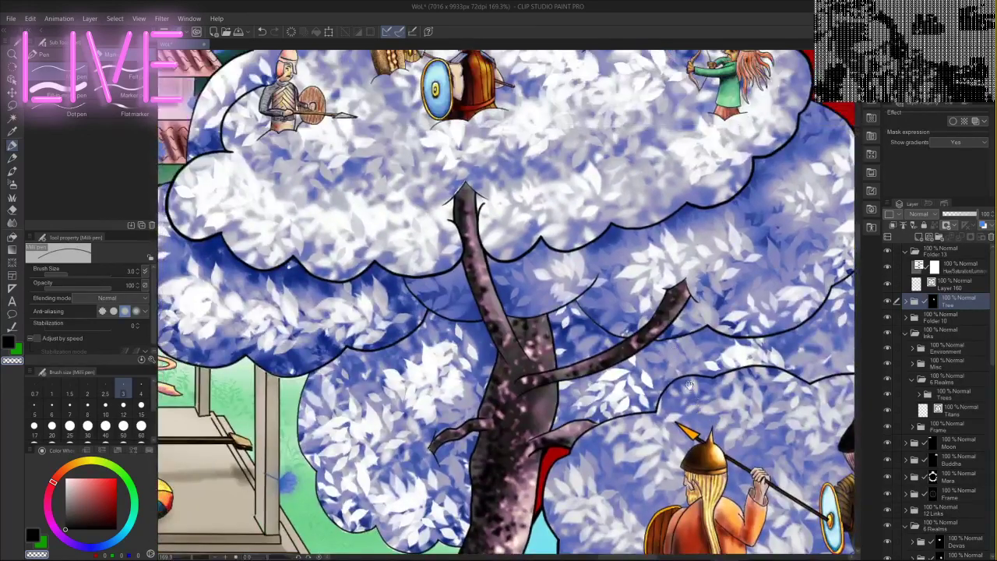
{"action": "left_click_drag", "start_coordinate": [656, 205], "coordinate": [755, 277]}
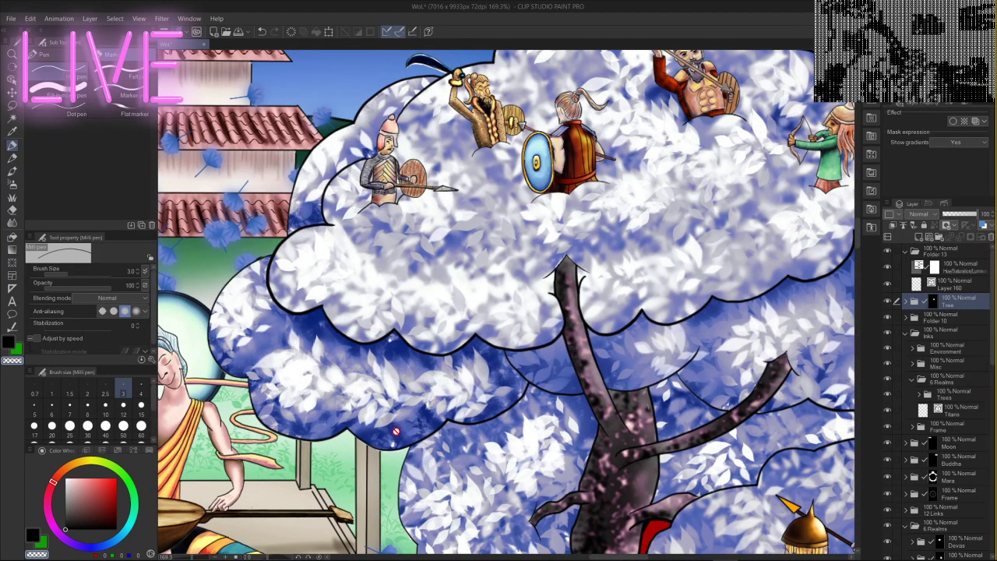
{"action": "scroll", "coordinate": [385, 446], "scroll_direction": "up", "scroll_amount": 8}
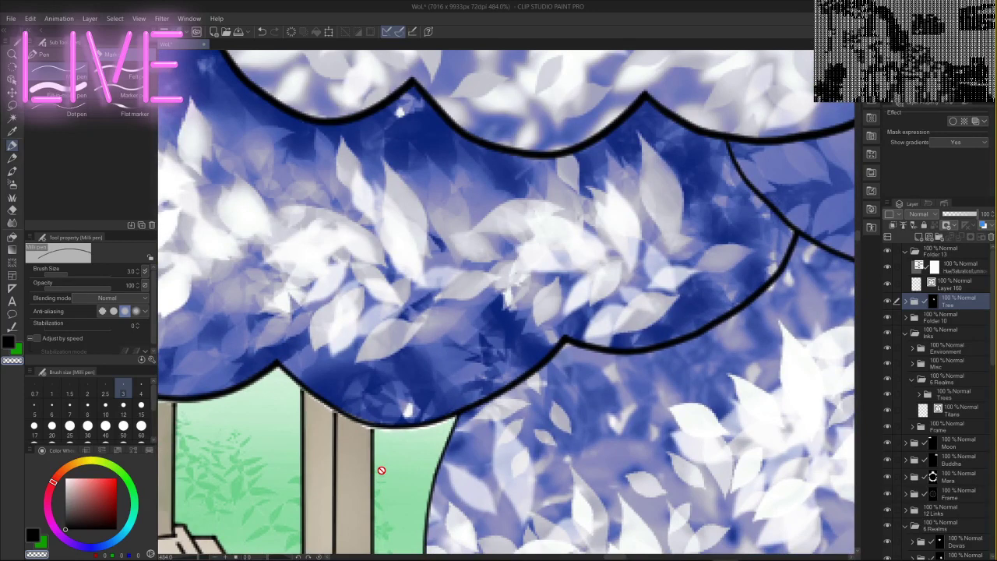
{"action": "left_click", "coordinate": [906, 302]}
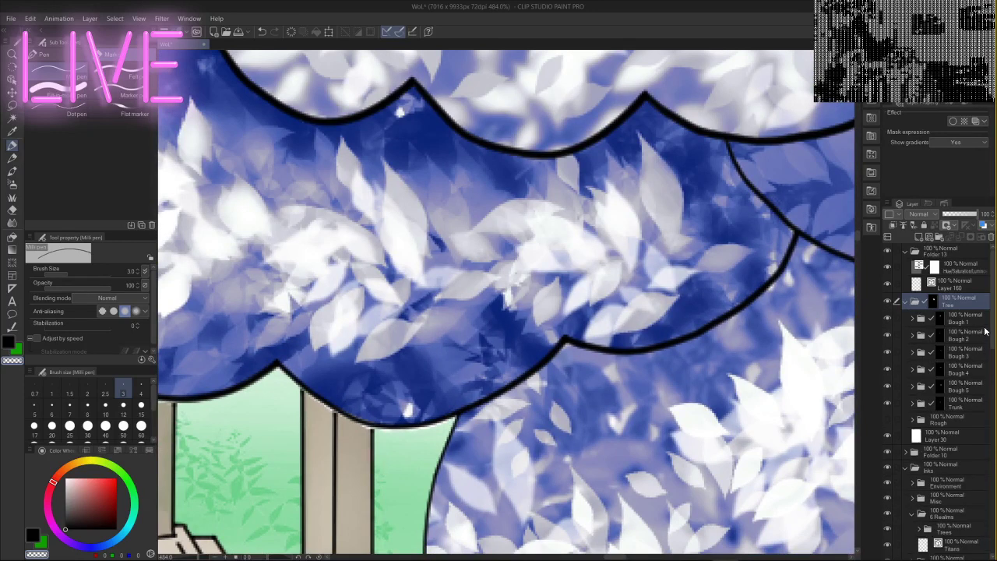
{"action": "left_click", "coordinate": [887, 334]}
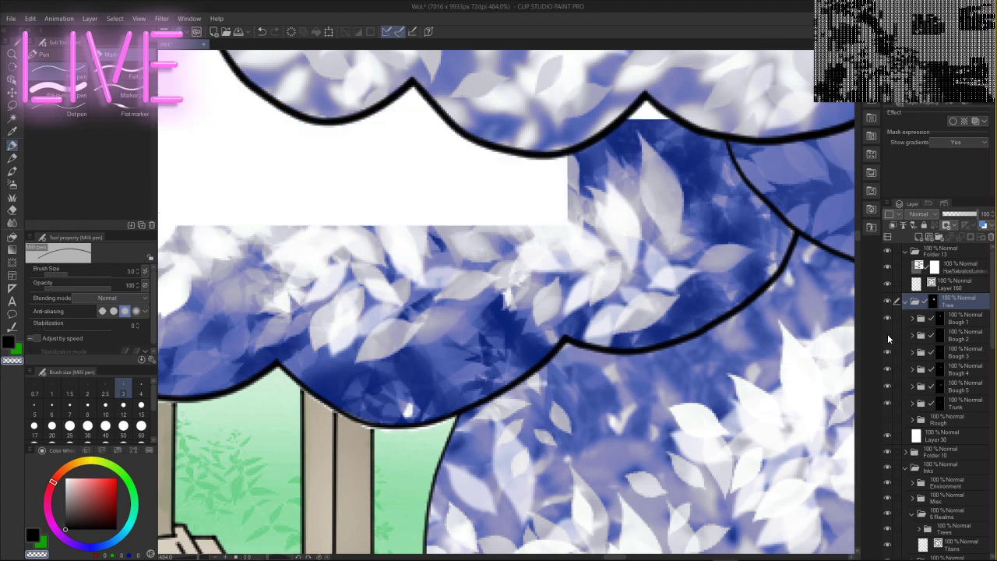
{"action": "left_click", "coordinate": [888, 335]}
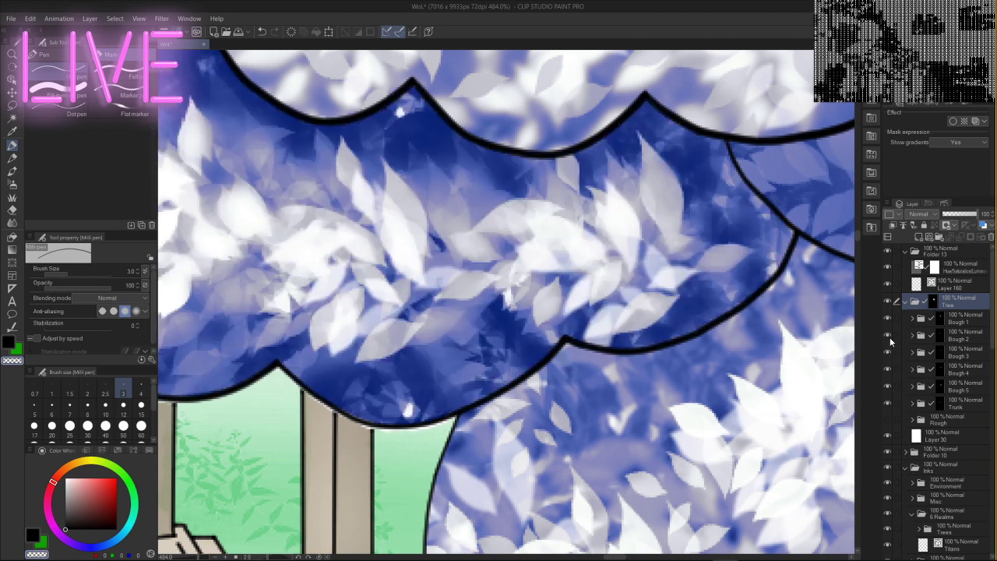
{"action": "left_click", "coordinate": [939, 336]}
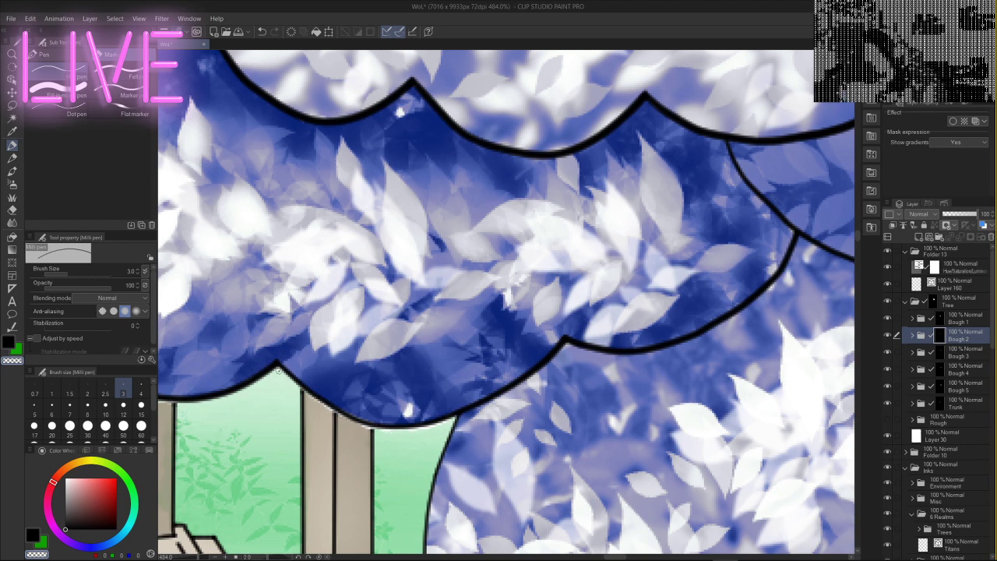
- Inspect the foliage edge beside the meditating figure, toggling the visibility of Boughs 3, 4 and 1 to check their coverage
{"action": "left_click_drag", "start_coordinate": [226, 316], "coordinate": [388, 241]}
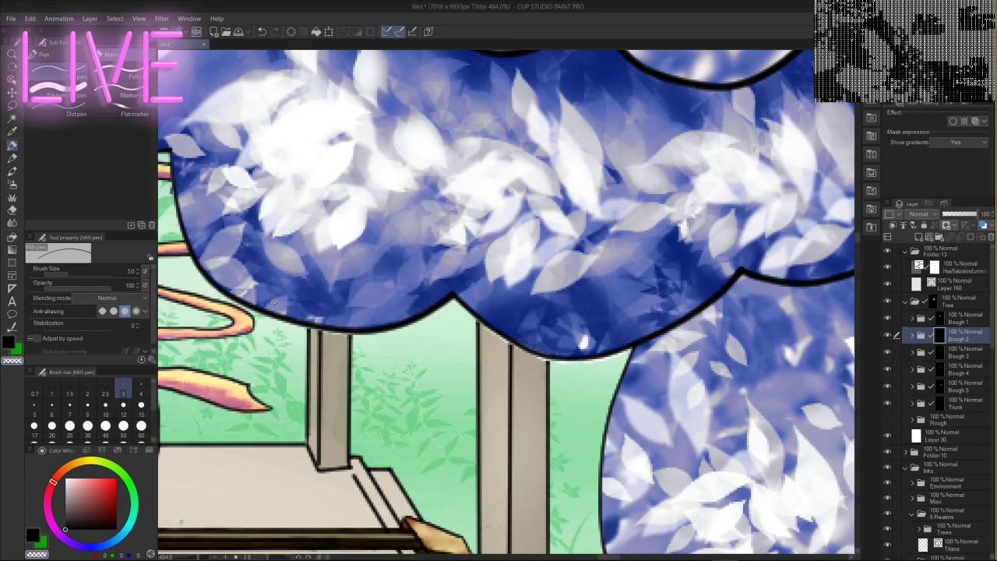
{"action": "left_click_drag", "start_coordinate": [338, 116], "coordinate": [542, 167]}
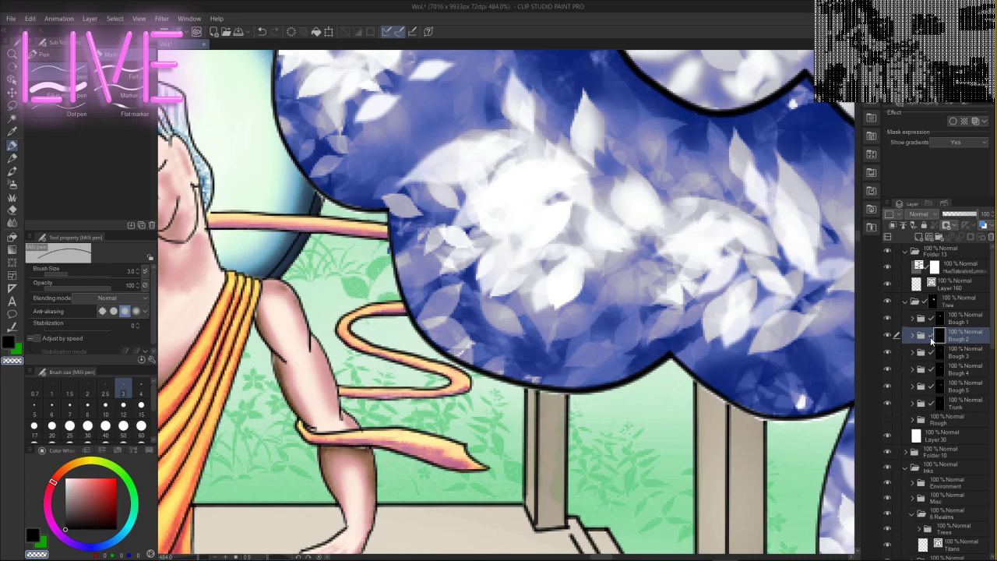
{"action": "left_click", "coordinate": [887, 352]}
{"action": "left_click", "coordinate": [887, 368]}
{"action": "left_click", "coordinate": [886, 368]}
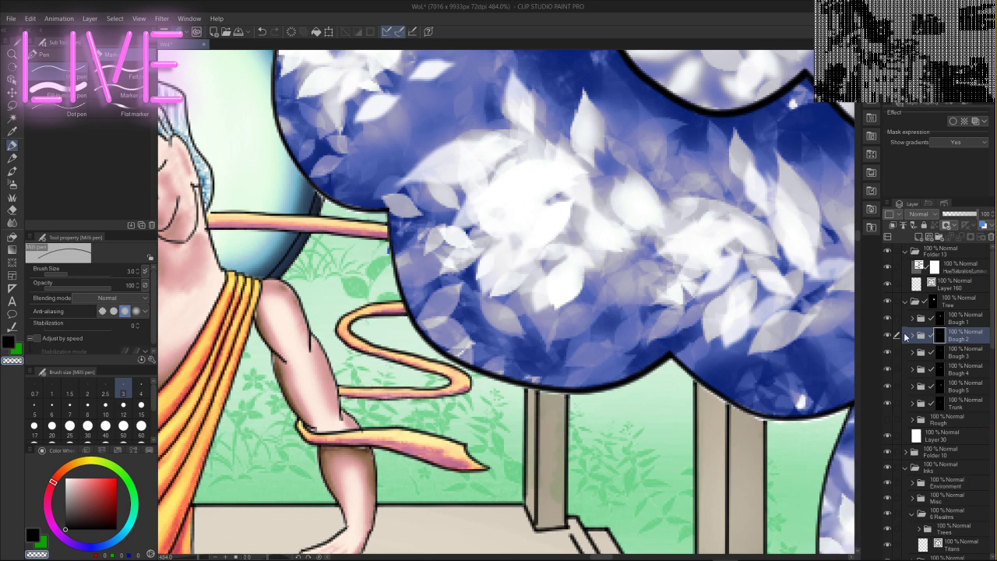
{"action": "left_click", "coordinate": [887, 318]}
{"action": "left_click", "coordinate": [887, 318]}
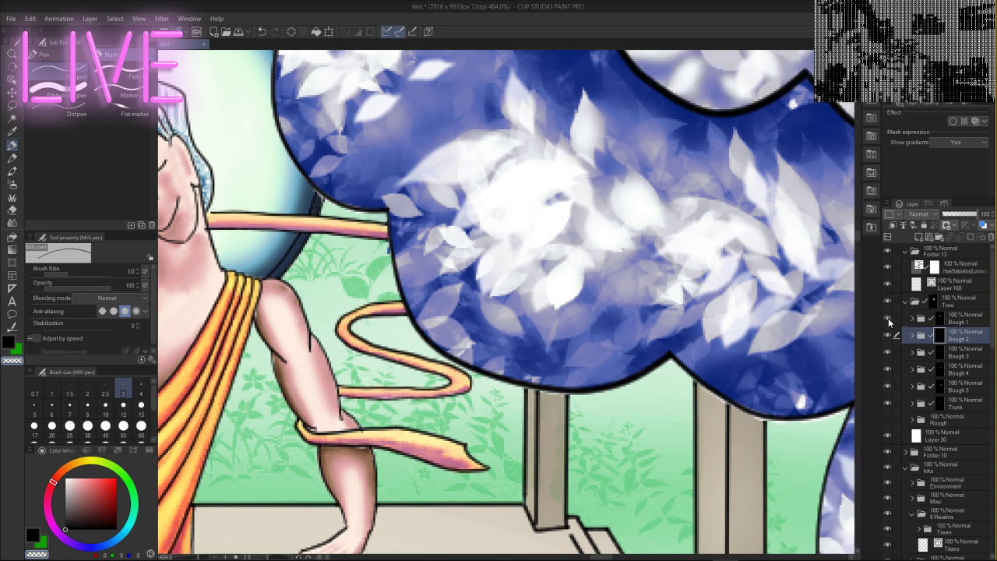
- Toggle Bough 2's visibility to check its coverage beside the meditating figure, and expand its folder
{"action": "left_click", "coordinate": [887, 335]}
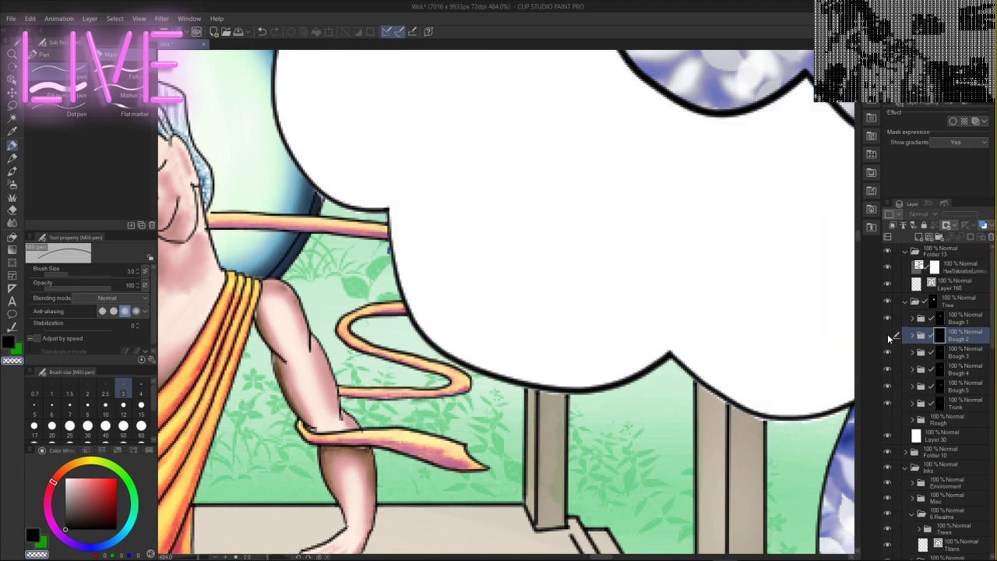
{"action": "left_click", "coordinate": [887, 335]}
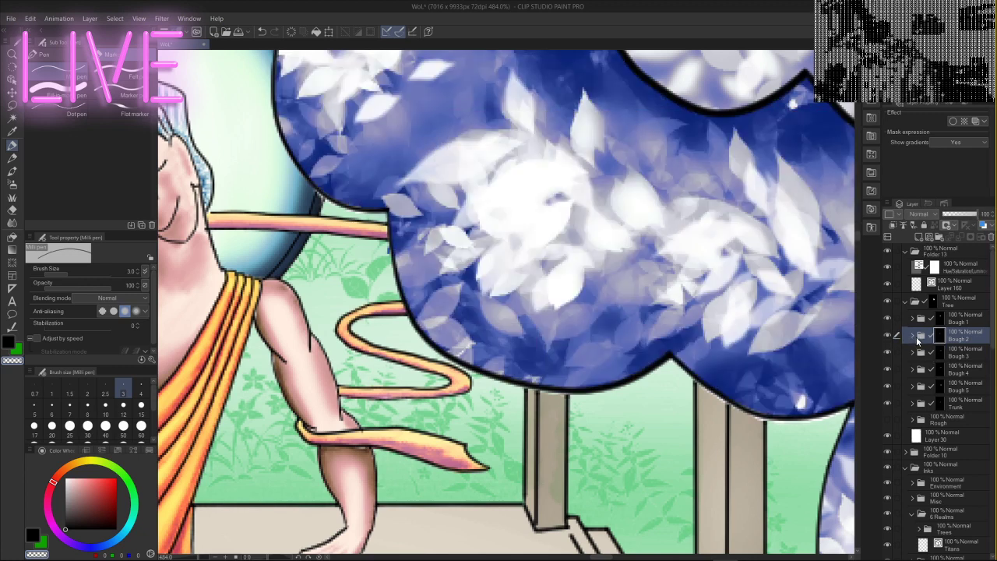
{"action": "left_click", "coordinate": [917, 335]}
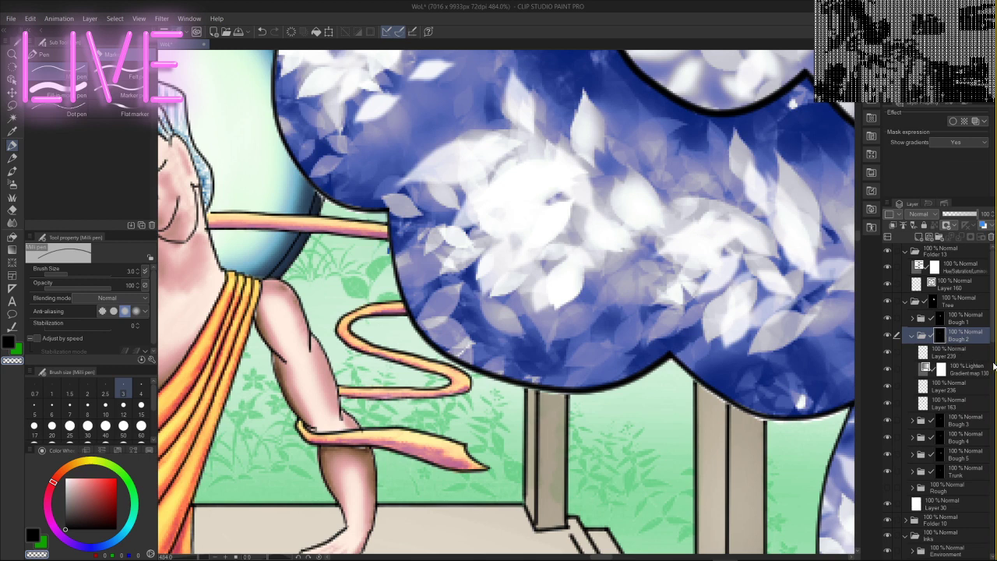
- Check the layers inside the Bough 2 folder, toggle the folder's visibility to compare its coverage, and collapse it
{"action": "left_click", "coordinate": [957, 358]}
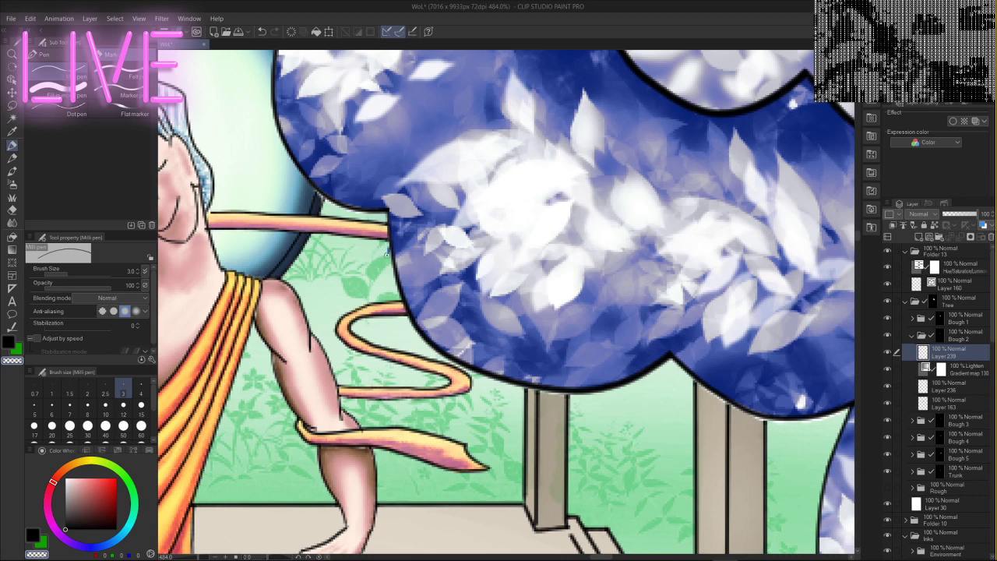
{"action": "left_click", "coordinate": [964, 386]}
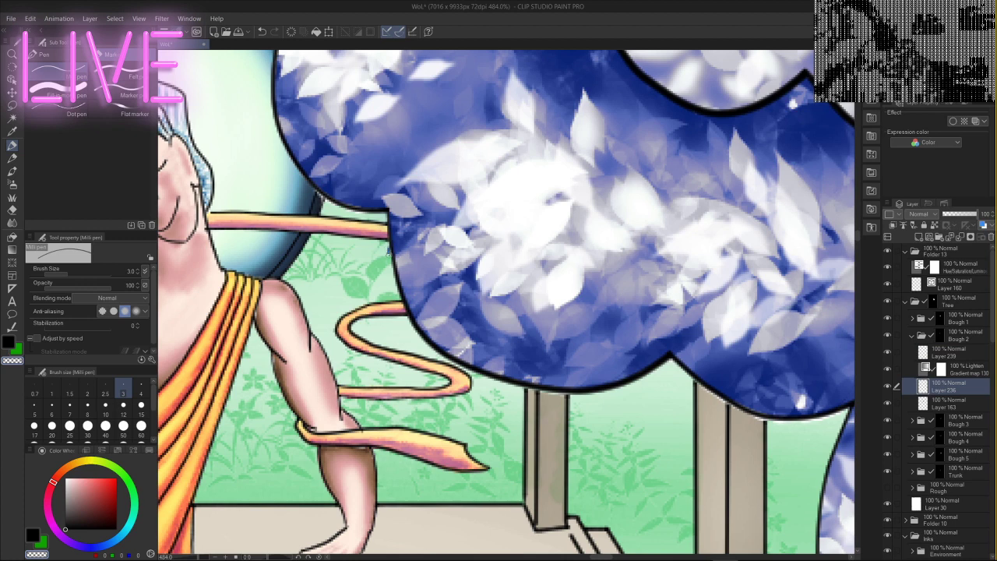
{"action": "left_click", "coordinate": [959, 401]}
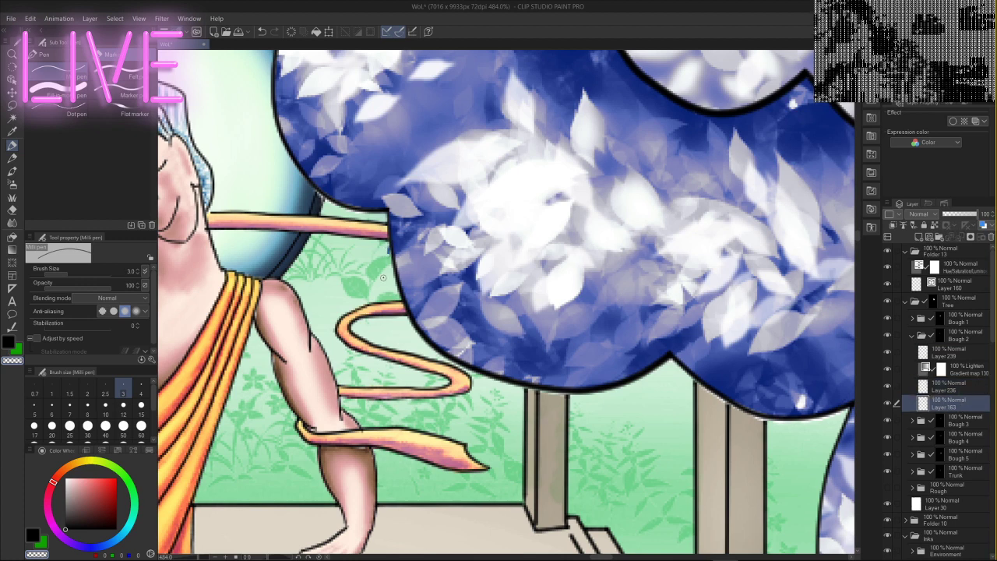
{"action": "left_click", "coordinate": [887, 336]}
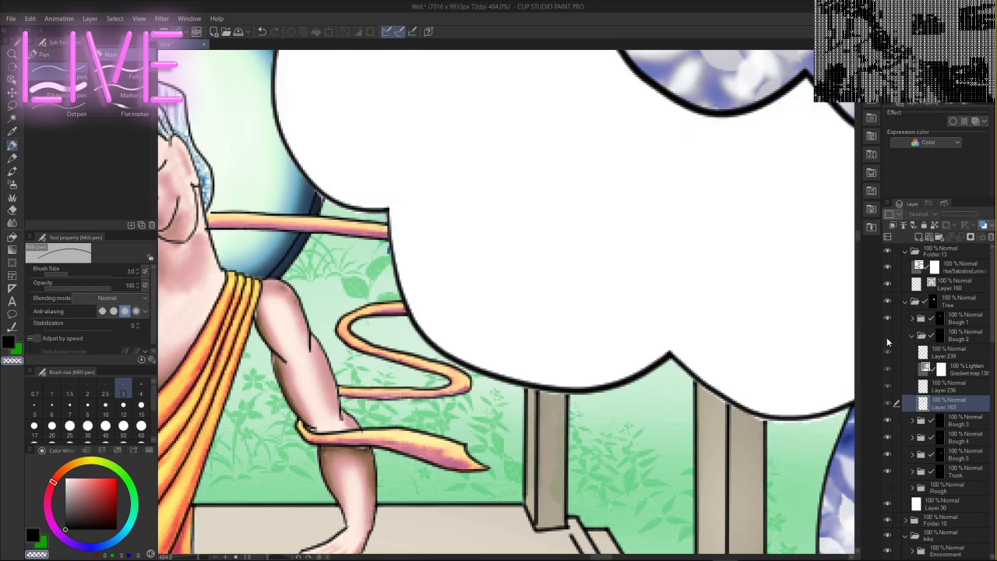
{"action": "left_click", "coordinate": [886, 335]}
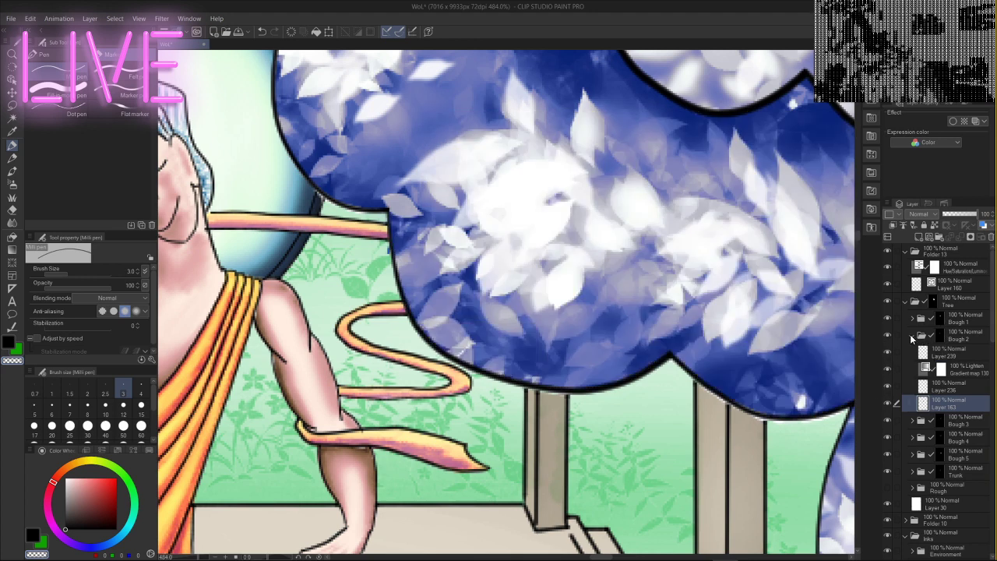
{"action": "left_click", "coordinate": [911, 335]}
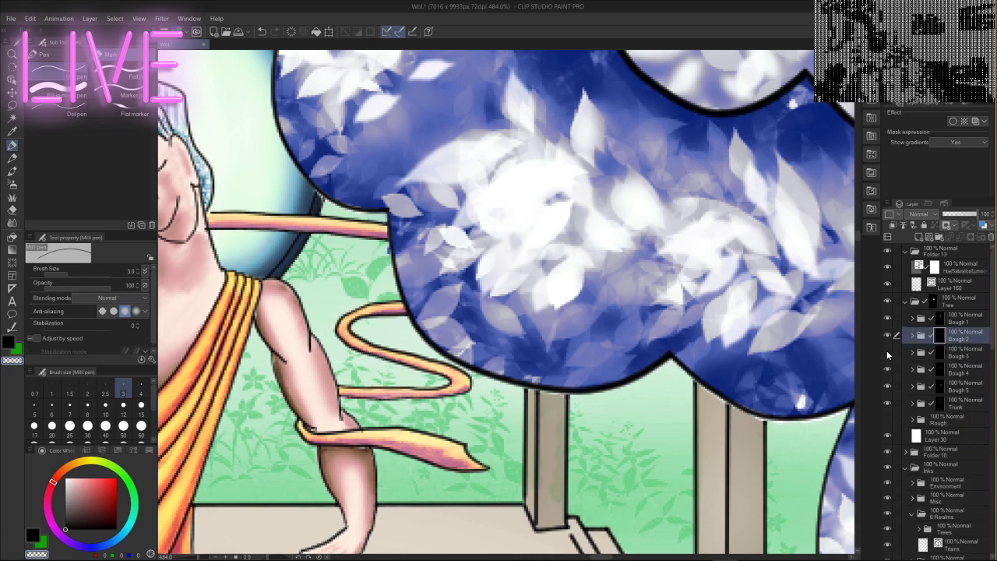
- Toggle the visibility of Boughs 4, 5 and 1 to check their coverage beside the meditating figure
{"action": "left_click", "coordinate": [887, 369]}
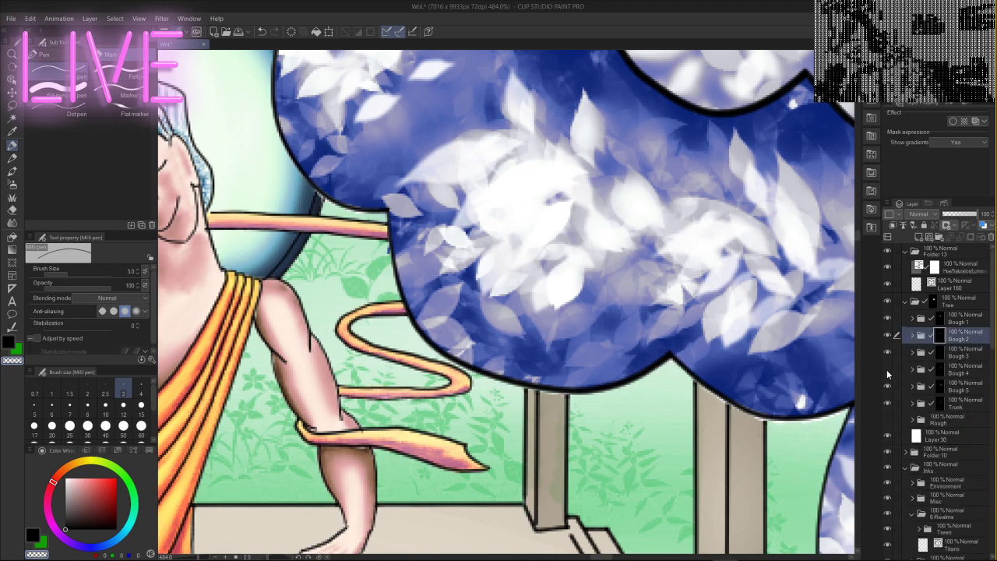
{"action": "left_click", "coordinate": [886, 369]}
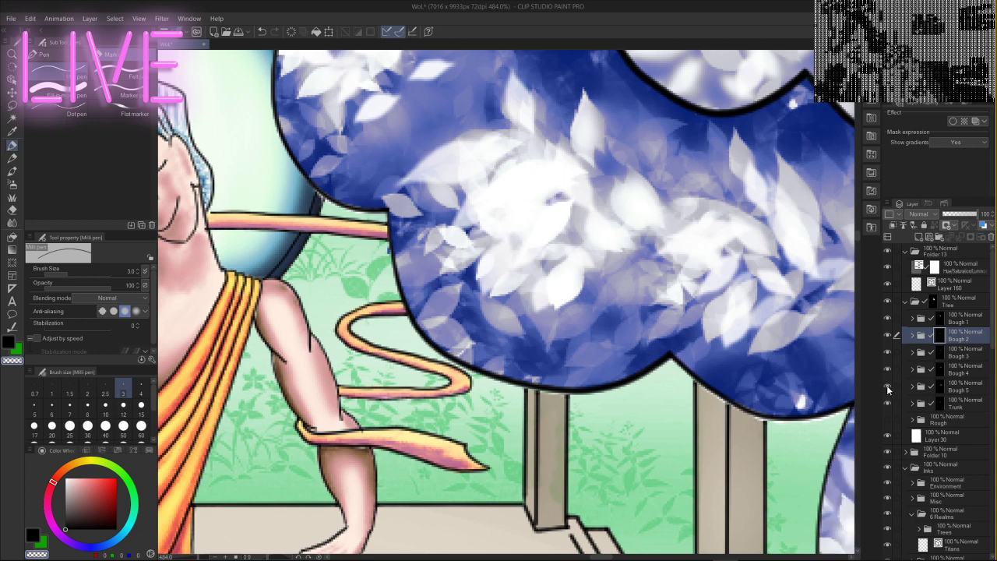
{"action": "left_click", "coordinate": [886, 386]}
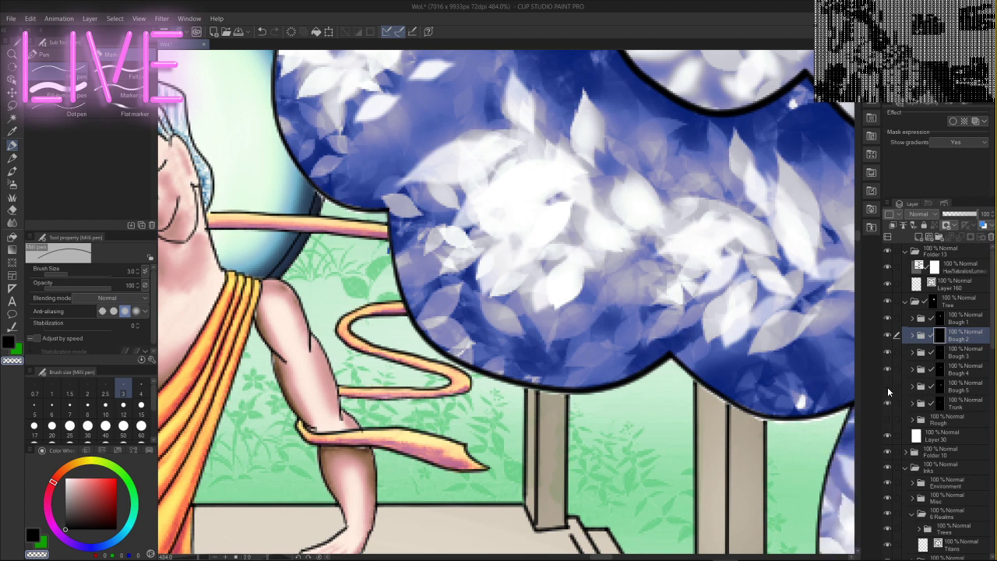
{"action": "left_click", "coordinate": [886, 316]}
{"action": "left_click", "coordinate": [886, 315]}
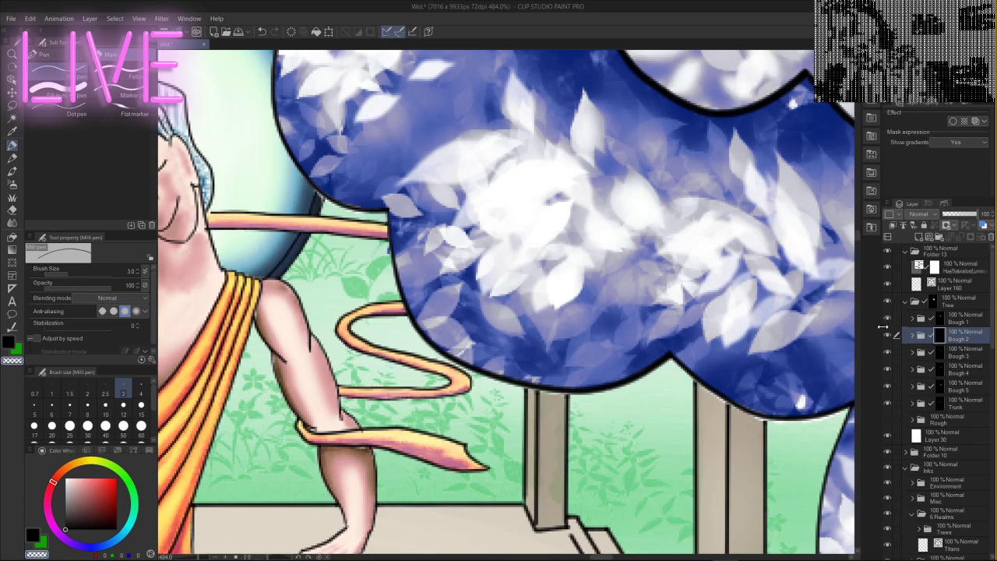
- Review the whole wheel, and examine the greyscale realm's figures and the unshaded fruit on its tree up close
{"action": "scroll", "coordinate": [644, 292], "scroll_direction": "down", "scroll_amount": 8}
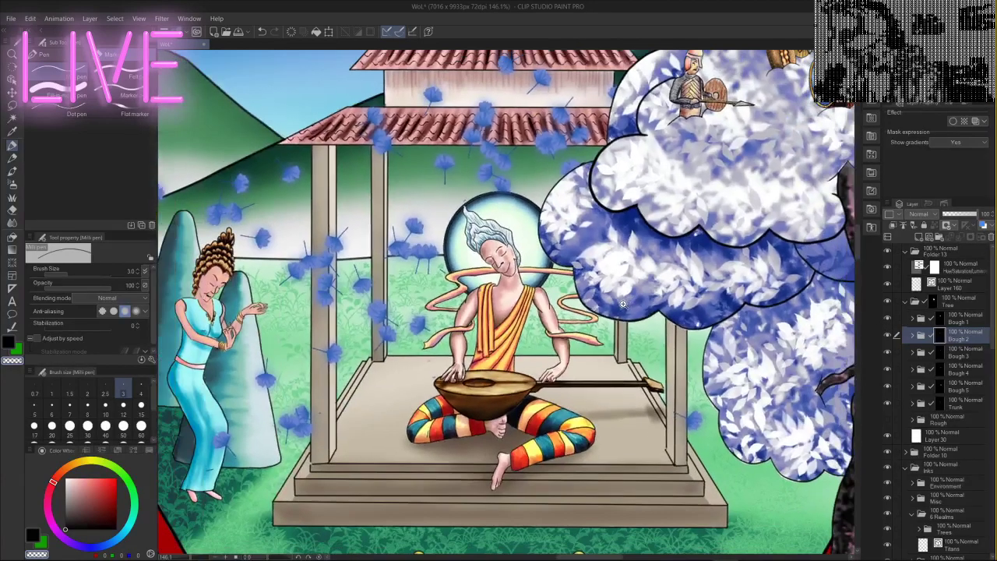
{"action": "scroll", "coordinate": [671, 340], "scroll_direction": "down", "scroll_amount": 3}
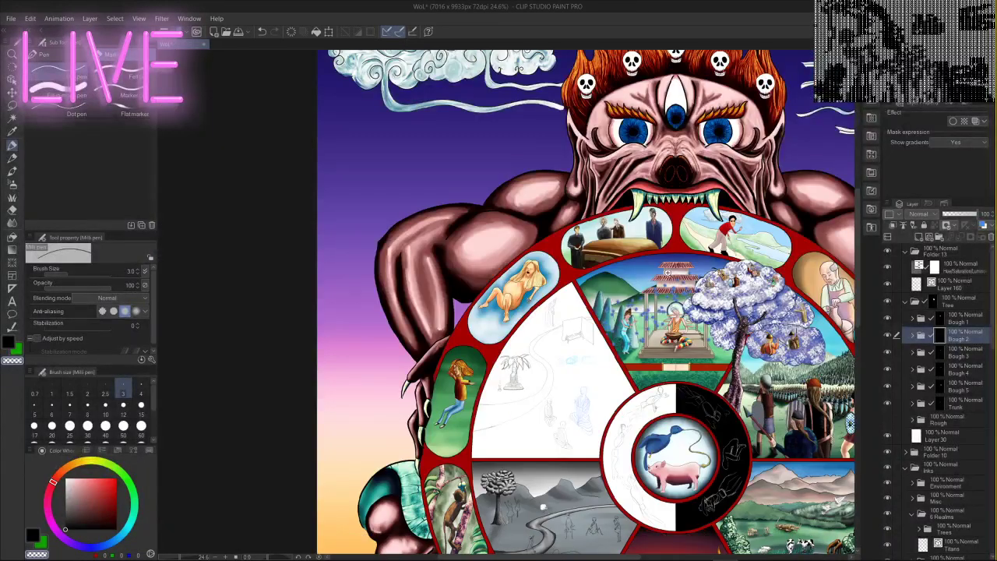
{"action": "scroll", "coordinate": [743, 333], "scroll_direction": "up", "scroll_amount": 1}
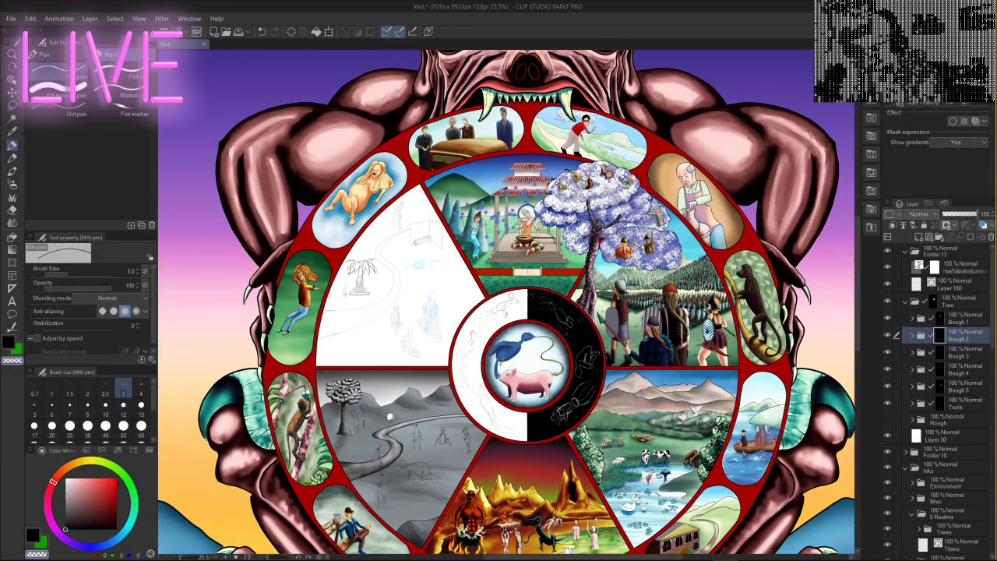
{"action": "scroll", "coordinate": [435, 413], "scroll_direction": "up", "scroll_amount": 2}
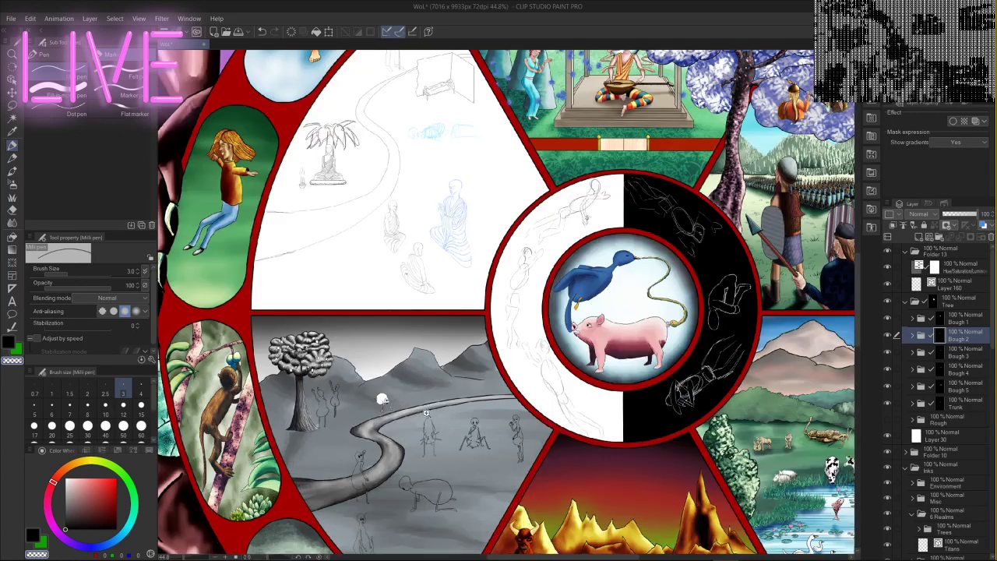
{"action": "scroll", "coordinate": [449, 388], "scroll_direction": "up", "scroll_amount": 4}
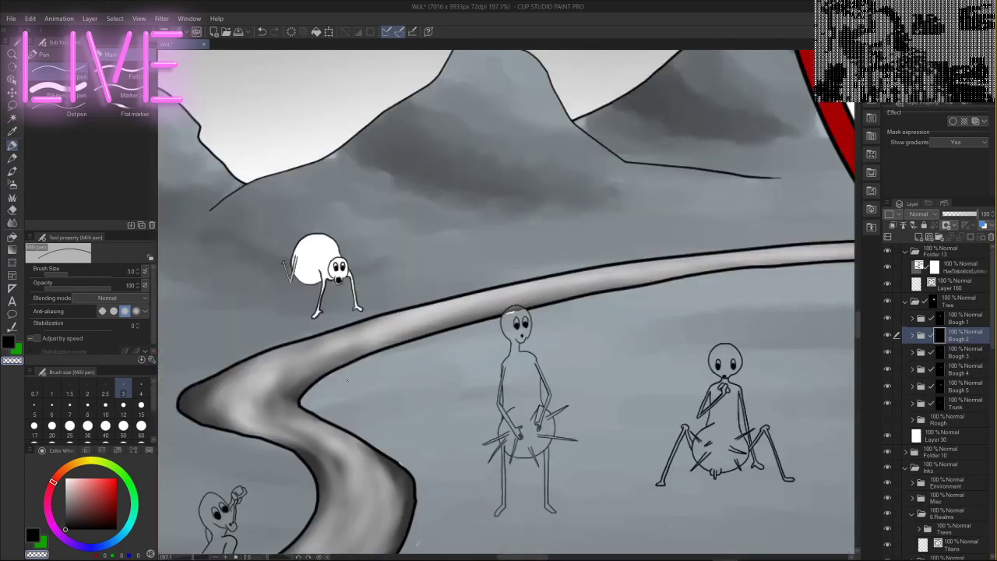
{"action": "left_click_drag", "start_coordinate": [368, 265], "coordinate": [659, 306]}
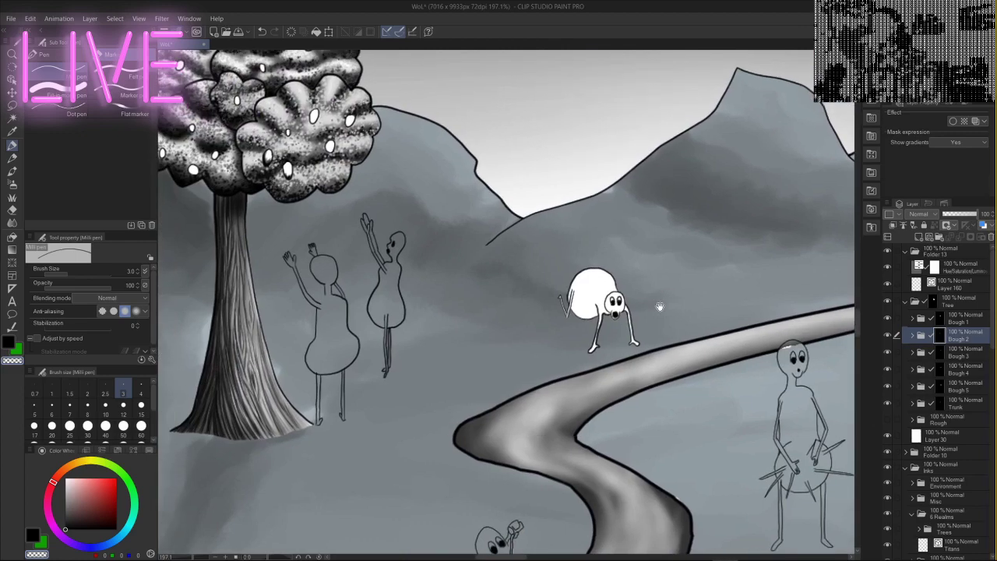
{"action": "left_click_drag", "start_coordinate": [422, 155], "coordinate": [612, 297]}
{"action": "scroll", "coordinate": [612, 296], "scroll_direction": "down", "scroll_amount": 2}
{"action": "scroll", "coordinate": [649, 332], "scroll_direction": "up", "scroll_amount": 4}
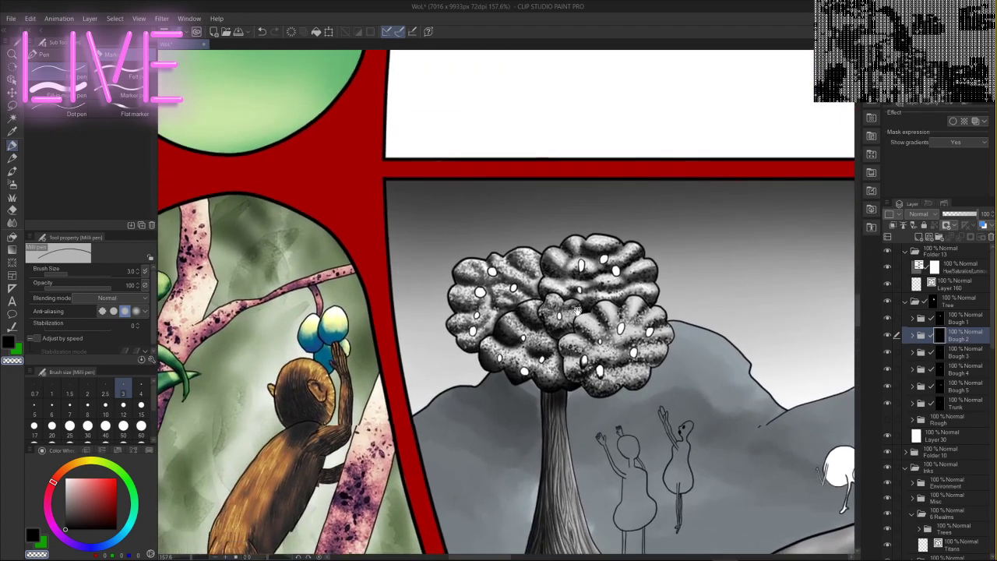
{"action": "scroll", "coordinate": [649, 333], "scroll_direction": "up", "scroll_amount": 4}
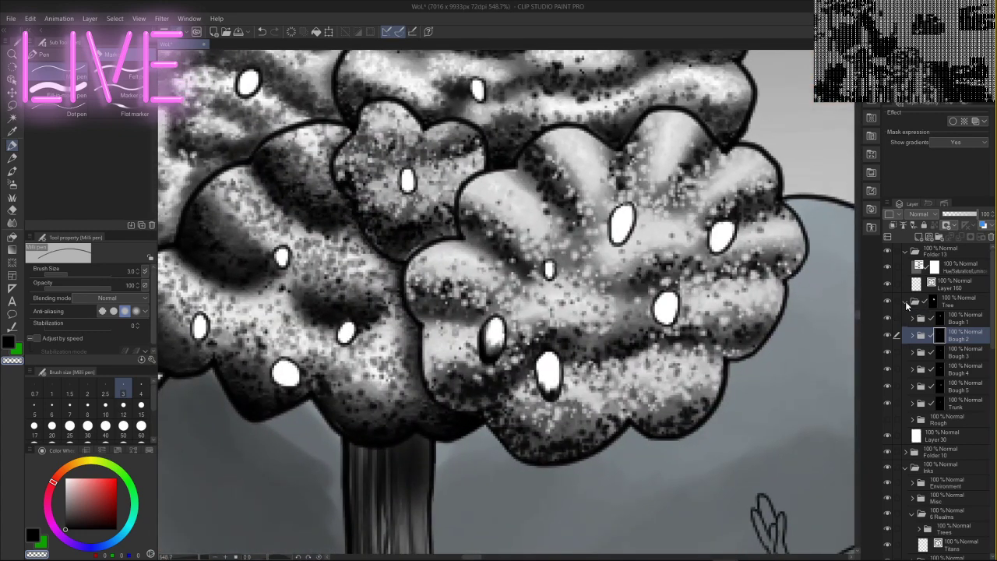
- Collapse the upper Tree and Inks folders and select Layer 667 in the Fruit folder of the Pretas tree
{"action": "left_click", "coordinate": [905, 300]}
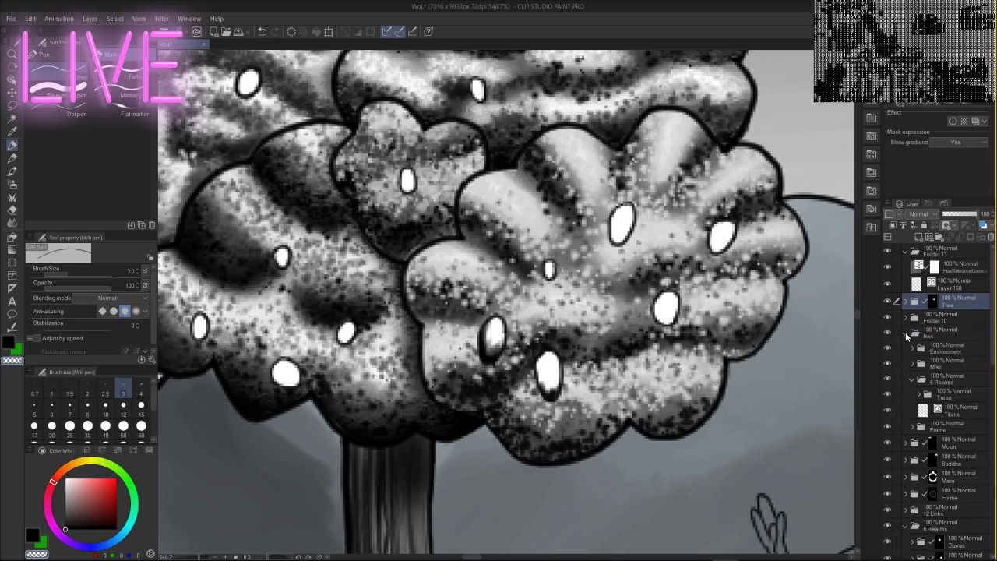
{"action": "left_click", "coordinate": [913, 380]}
{"action": "left_click", "coordinate": [905, 332]}
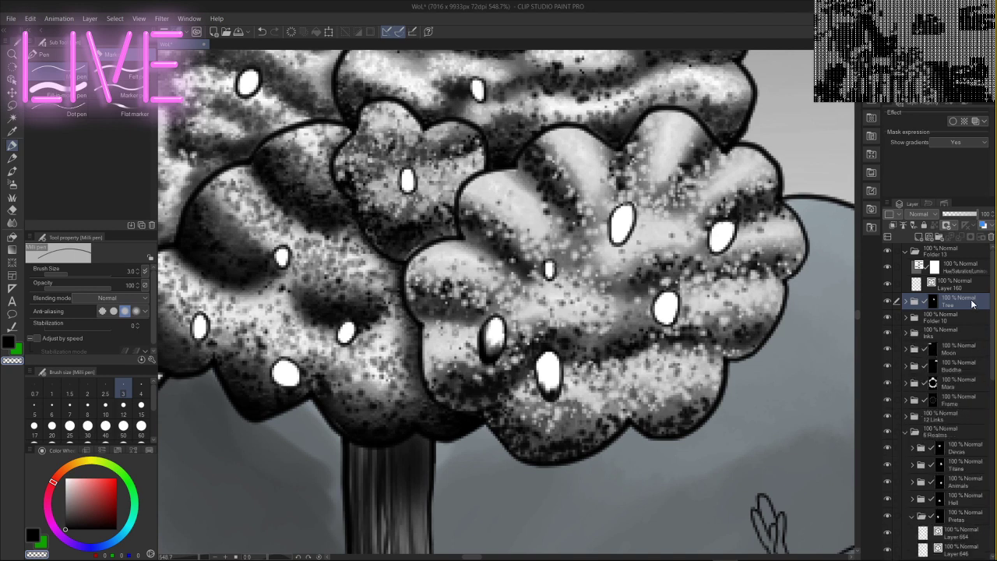
{"action": "left_click_drag", "start_coordinate": [993, 393], "coordinate": [993, 479]}
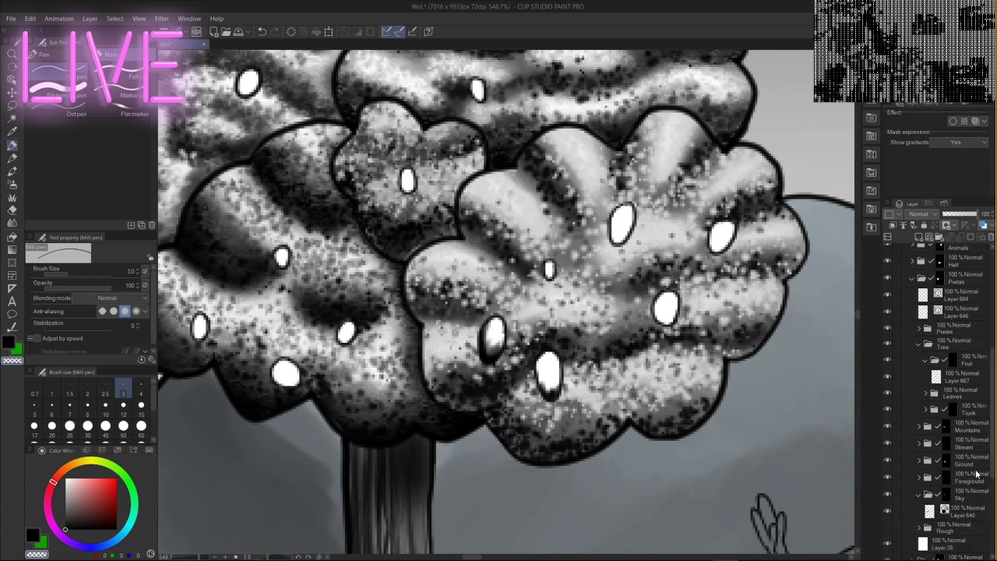
{"action": "left_click", "coordinate": [965, 378]}
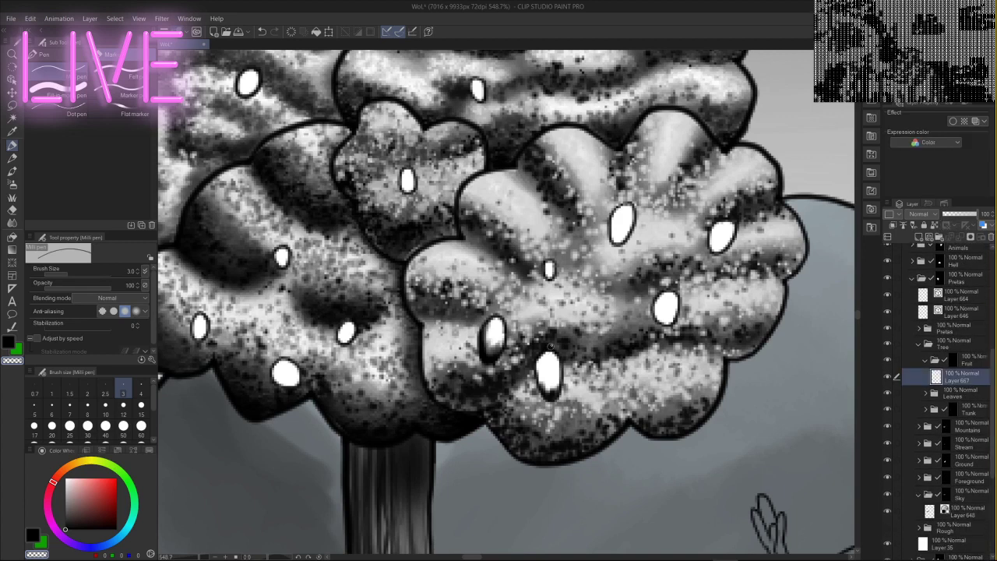
- Shade the two lower-left fruits on the right-hand leaf cluster with the Lighter pencil in dark grey (RGB 50, 50, 50)
{"action": "left_click", "coordinate": [11, 158]}
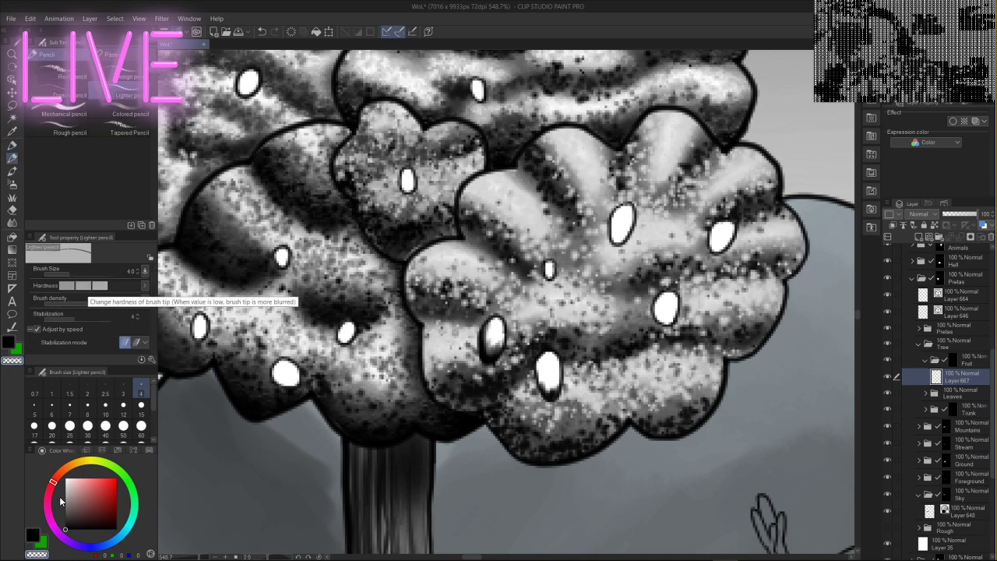
{"action": "left_click", "coordinate": [67, 518]}
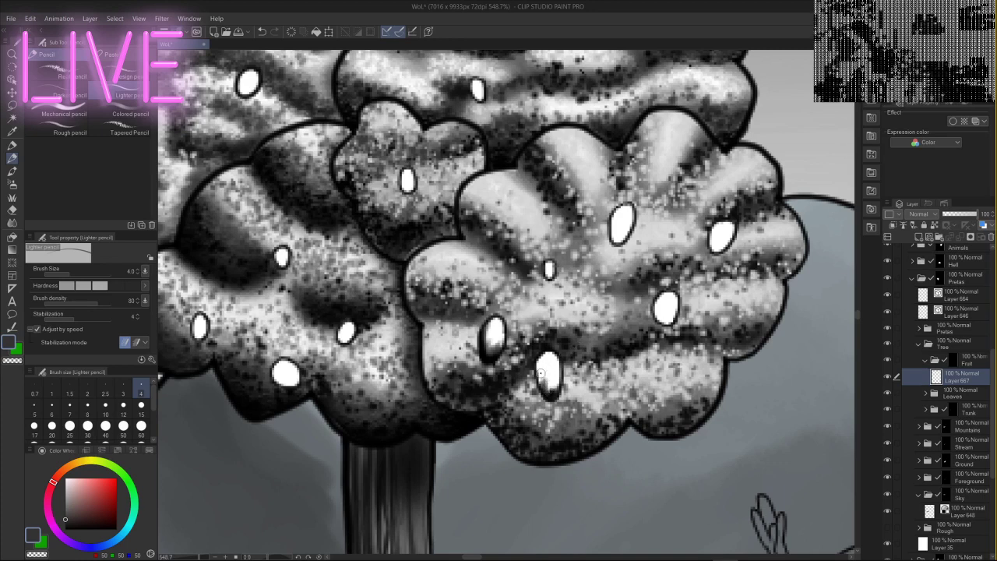
{"action": "mouse_move", "coordinate": [540, 373]}
{"action": "left_mouse_down"}
{"action": "mouse_move", "coordinate": [553, 384]}
{"action": "mouse_move", "coordinate": [542, 373]}
{"action": "left_mouse_up"}
{"action": "mouse_move", "coordinate": [490, 328]}
{"action": "left_mouse_down"}
{"action": "mouse_move", "coordinate": [495, 349]}
{"action": "mouse_move", "coordinate": [498, 333]}
{"action": "left_mouse_up"}
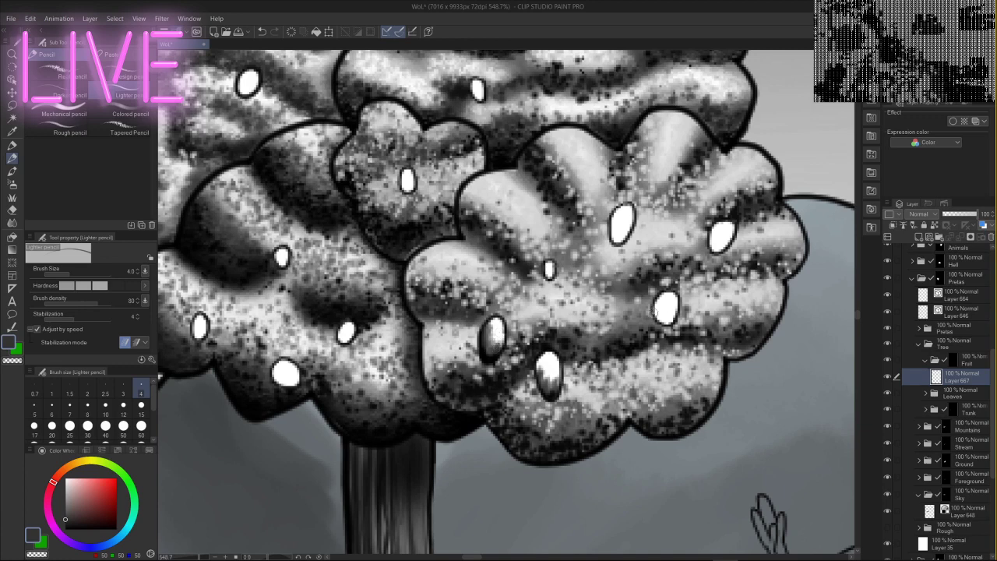
- Shade the lower-right fruit on the same leaf cluster in dark grey and deepen its underside with black
{"action": "mouse_move", "coordinate": [653, 313]}
{"action": "left_mouse_down"}
{"action": "mouse_move", "coordinate": [660, 322]}
{"action": "mouse_move", "coordinate": [671, 319]}
{"action": "mouse_move", "coordinate": [656, 313]}
{"action": "mouse_move", "coordinate": [675, 315]}
{"action": "mouse_move", "coordinate": [658, 316]}
{"action": "left_mouse_up"}
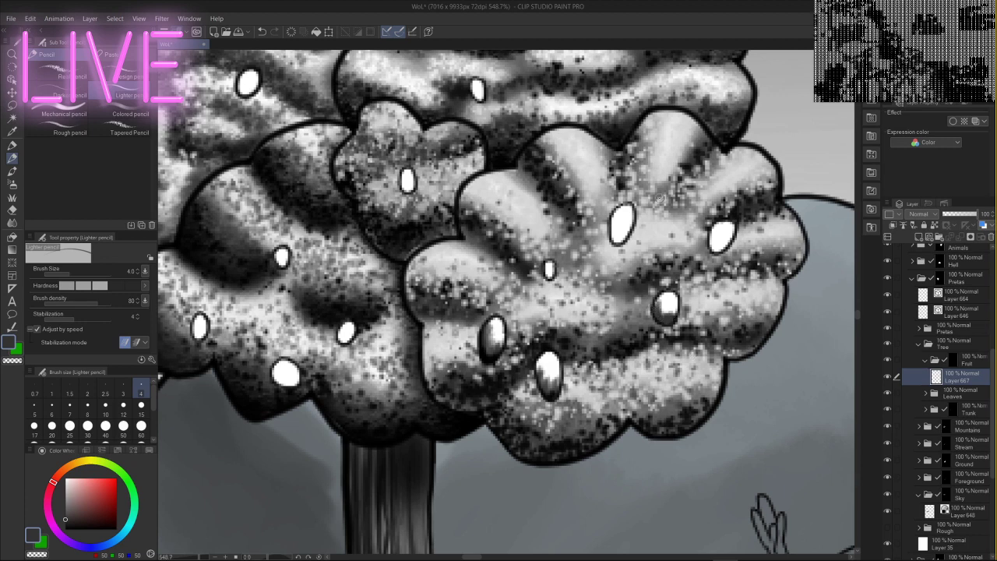
{"action": "left_click_drag", "start_coordinate": [70, 520], "coordinate": [60, 526]}
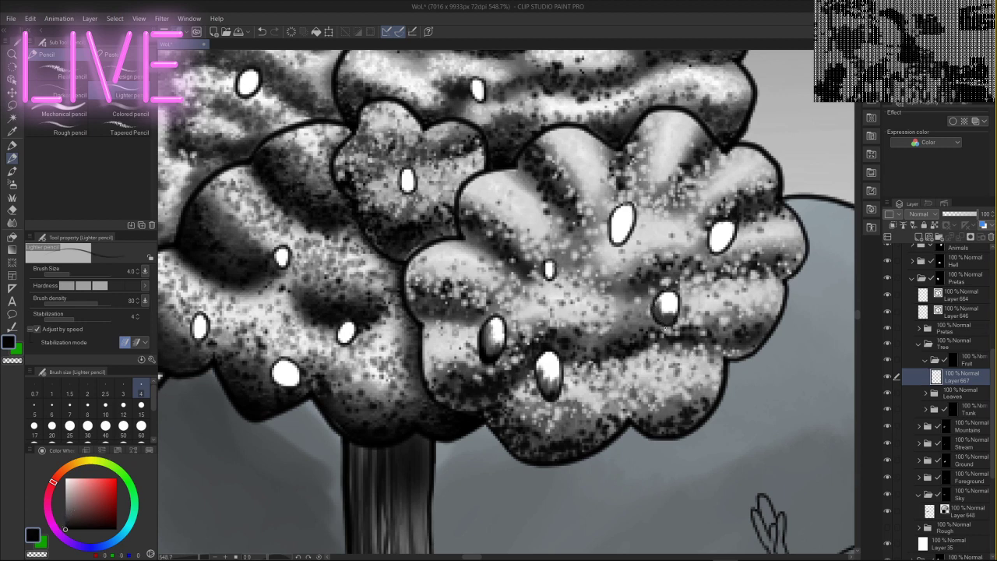
{"action": "mouse_move", "coordinate": [670, 323]}
{"action": "left_mouse_down"}
{"action": "mouse_move", "coordinate": [652, 313]}
{"action": "mouse_move", "coordinate": [668, 330]}
{"action": "left_mouse_up"}
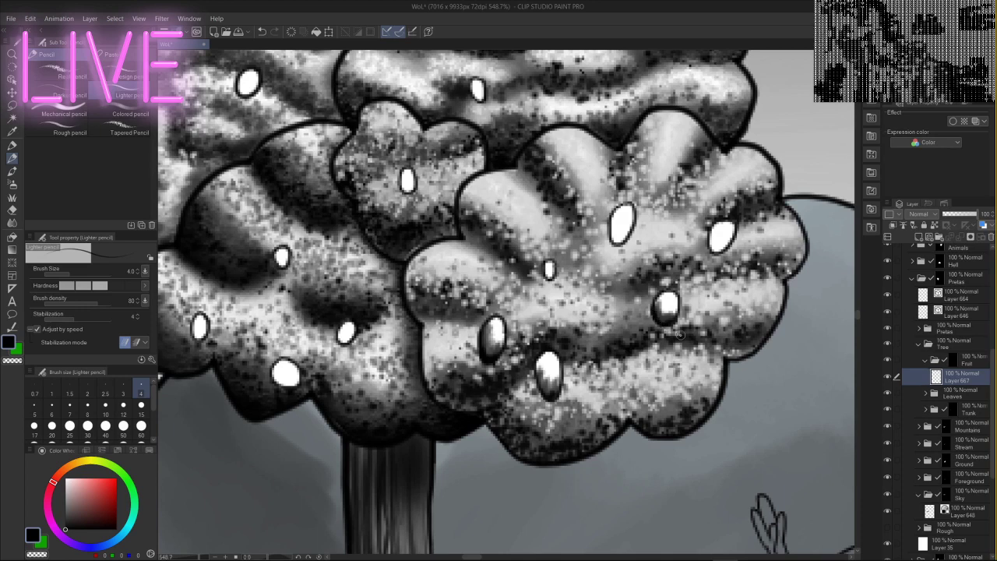
- Shade the small central fruit and the two upper fruits of the right-hand leaf cluster in grey (RGB 87, 87, 87)
{"action": "left_click", "coordinate": [64, 510]}
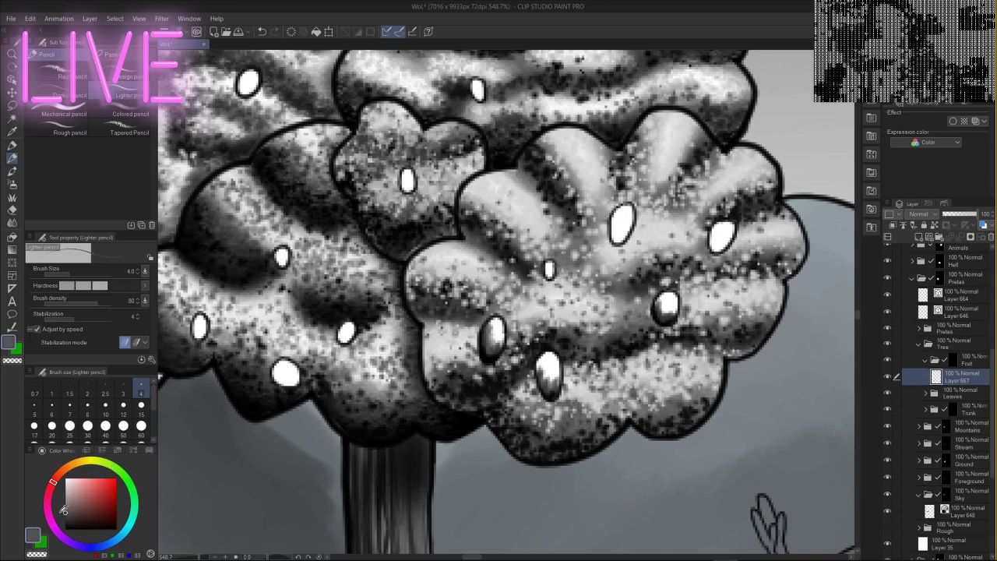
{"action": "left_click_drag", "start_coordinate": [63, 510], "coordinate": [58, 510]}
{"action": "left_click_drag", "start_coordinate": [544, 267], "coordinate": [546, 274]}
{"action": "mouse_move", "coordinate": [614, 226]}
{"action": "left_mouse_down"}
{"action": "mouse_move", "coordinate": [621, 238]}
{"action": "mouse_move", "coordinate": [614, 212]}
{"action": "mouse_move", "coordinate": [623, 239]}
{"action": "left_mouse_up"}
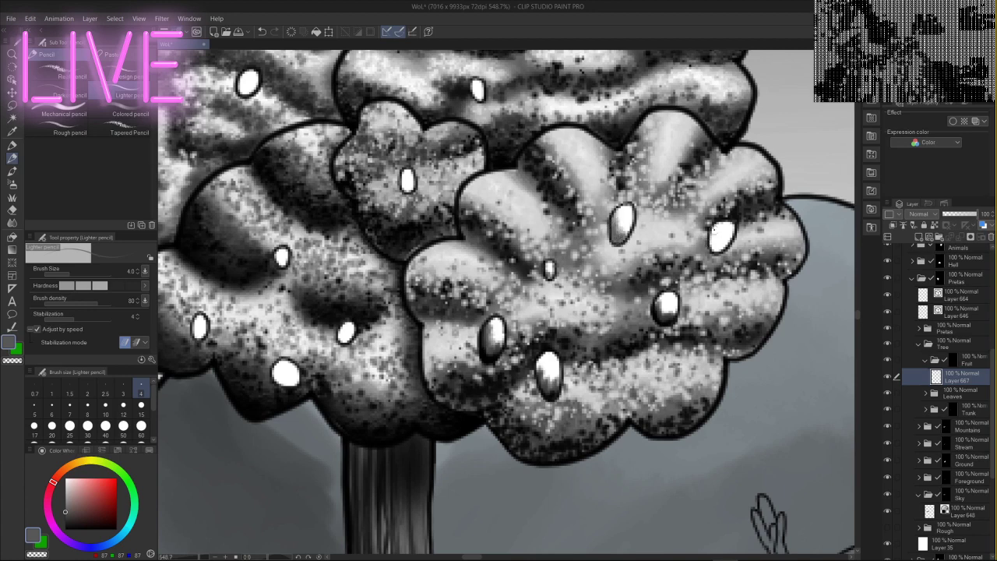
{"action": "mouse_move", "coordinate": [714, 227]}
{"action": "left_mouse_down"}
{"action": "mouse_move", "coordinate": [713, 251]}
{"action": "mouse_move", "coordinate": [726, 243]}
{"action": "left_mouse_up"}
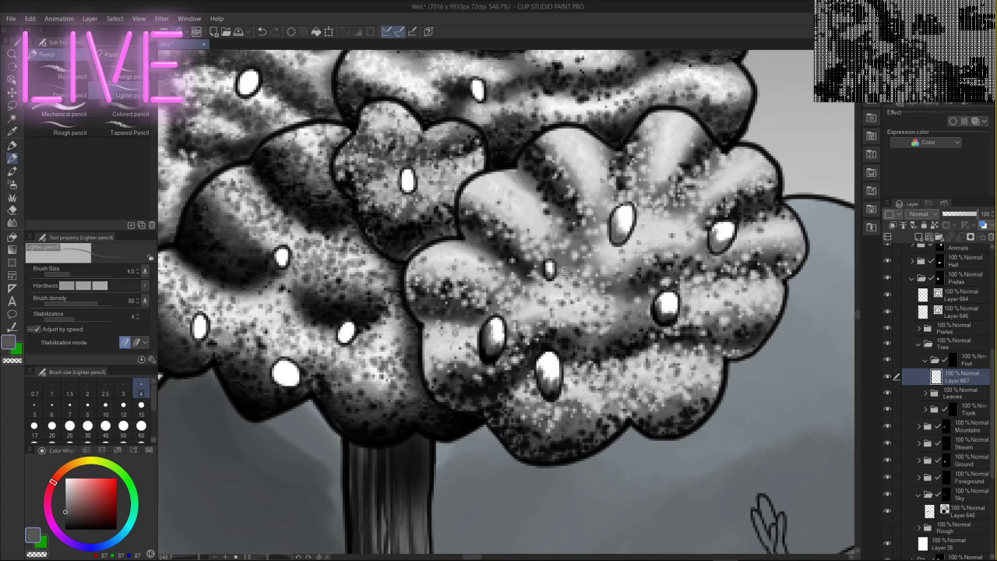
{"action": "mouse_move", "coordinate": [721, 248]}
{"action": "left_mouse_down"}
{"action": "mouse_move", "coordinate": [699, 227]}
{"action": "mouse_move", "coordinate": [739, 199]}
{"action": "mouse_move", "coordinate": [709, 247]}
{"action": "mouse_move", "coordinate": [709, 222]}
{"action": "left_mouse_up"}
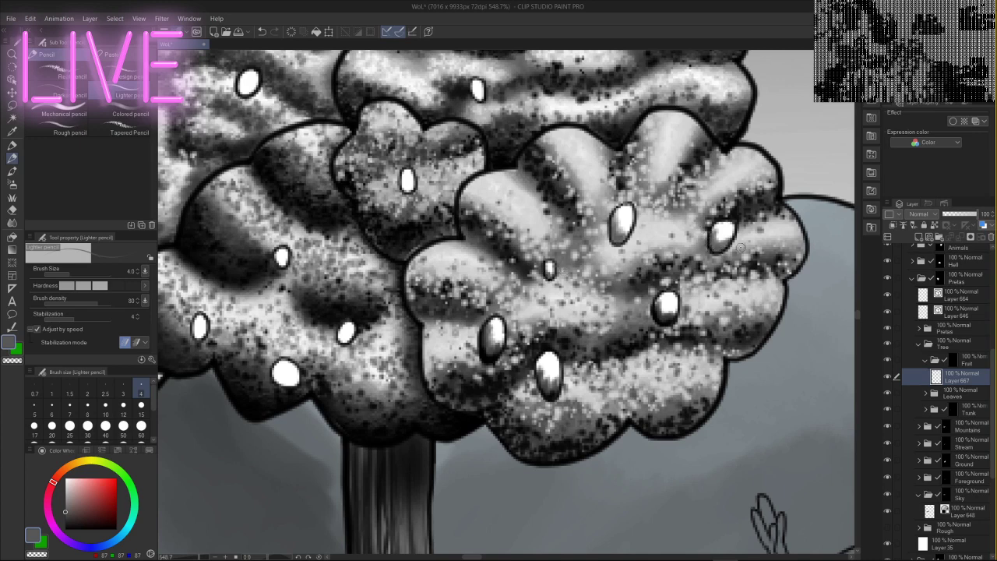
- Deepen the shadows on the two upper fruits of the right-hand leaf cluster with darker grey (RGB 44, 44, 44)
{"action": "left_click", "coordinate": [64, 520]}
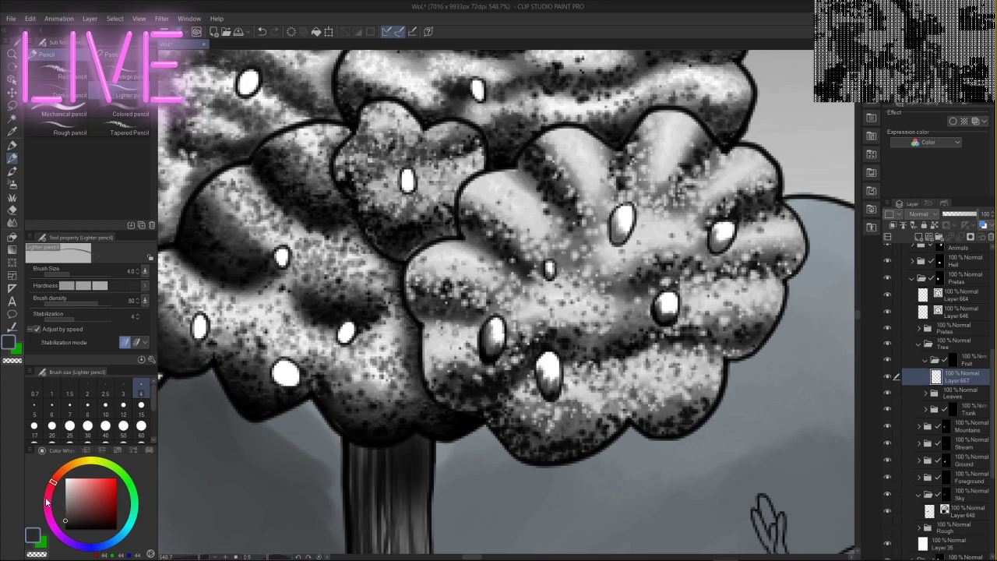
{"action": "mouse_move", "coordinate": [623, 240]}
{"action": "left_mouse_down"}
{"action": "mouse_move", "coordinate": [610, 218]}
{"action": "mouse_move", "coordinate": [613, 235]}
{"action": "left_mouse_up"}
{"action": "mouse_move", "coordinate": [723, 234]}
{"action": "left_mouse_down"}
{"action": "mouse_move", "coordinate": [722, 249]}
{"action": "mouse_move", "coordinate": [709, 234]}
{"action": "mouse_move", "coordinate": [710, 270]}
{"action": "left_mouse_up"}
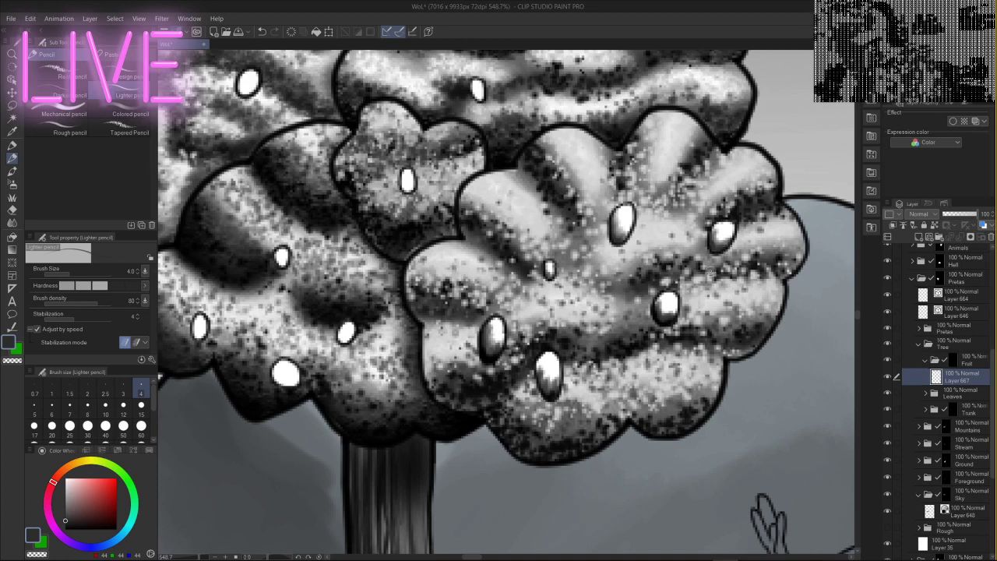
{"action": "left_click", "coordinate": [64, 501]}
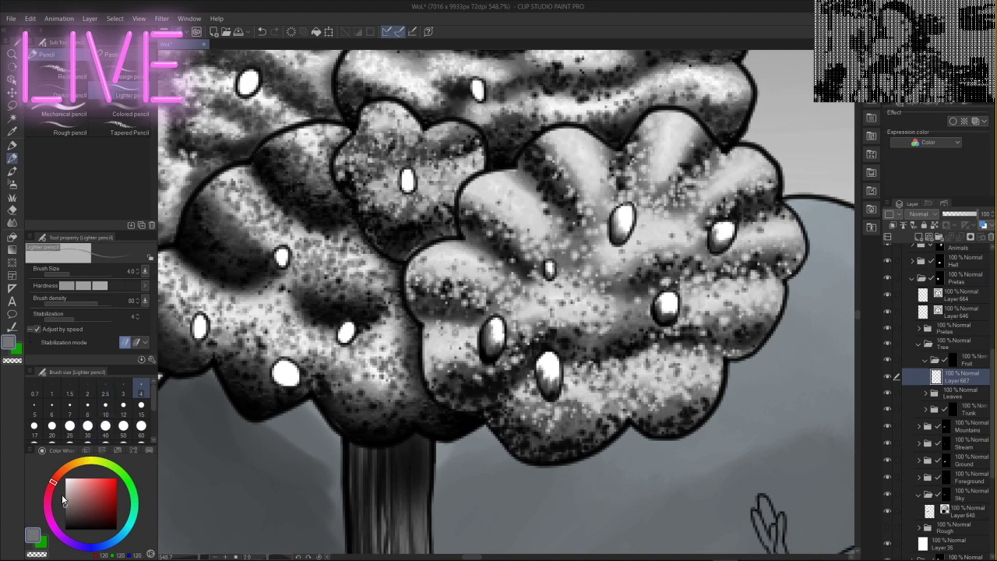
{"action": "mouse_move", "coordinate": [498, 328]}
{"action": "left_mouse_down"}
{"action": "mouse_move", "coordinate": [494, 319]}
{"action": "mouse_move", "coordinate": [492, 343]}
{"action": "left_mouse_up"}
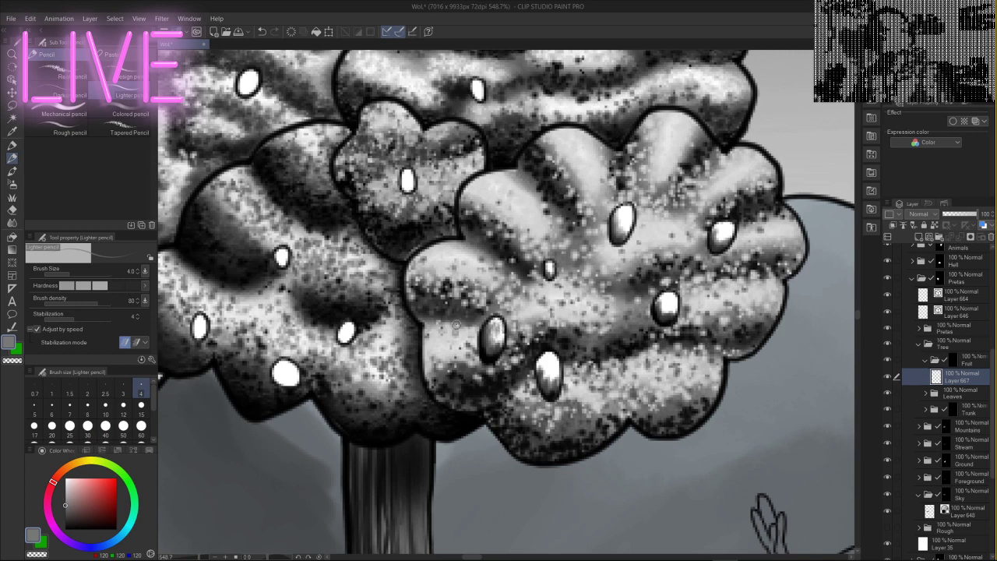
{"action": "key", "text": "ctrl+z"}
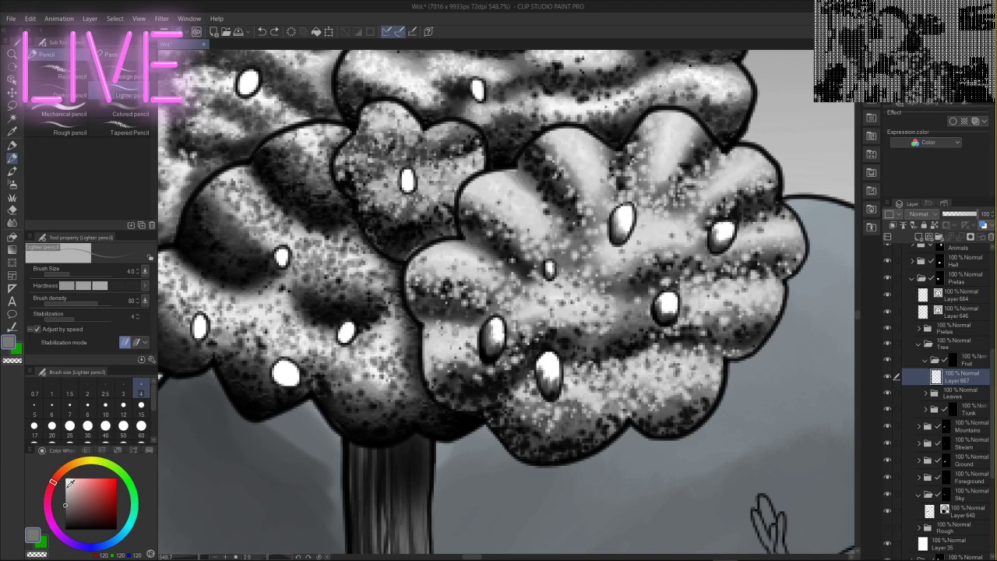
- Paint light grey (RGB 186, 186, 186) midtones over the white areas of all six fruits on the right-hand leaf cluster
{"action": "left_click", "coordinate": [65, 491]}
{"action": "mouse_move", "coordinate": [496, 316]}
{"action": "left_mouse_down"}
{"action": "mouse_move", "coordinate": [498, 342]}
{"action": "mouse_move", "coordinate": [489, 329]}
{"action": "left_mouse_up"}
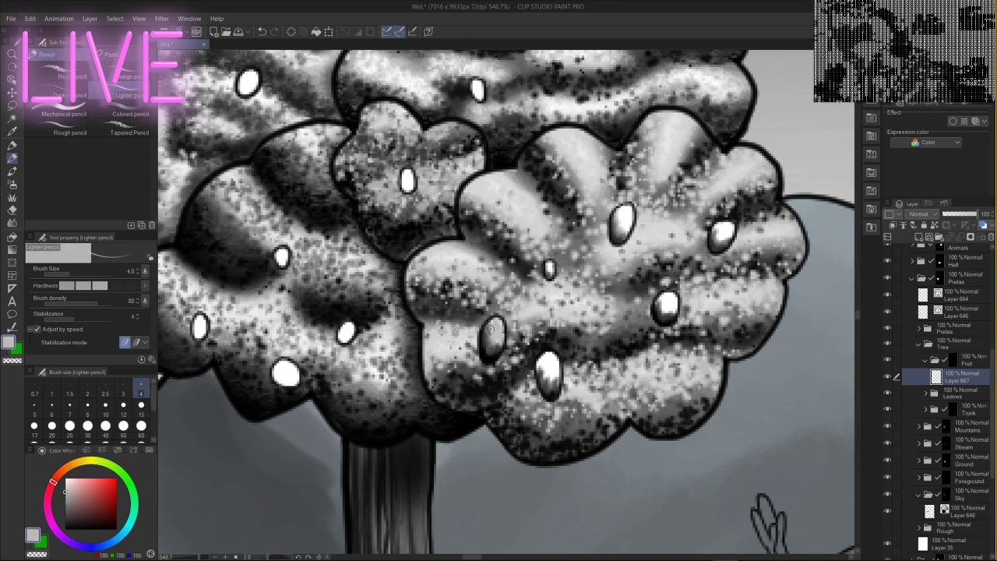
{"action": "mouse_move", "coordinate": [556, 346]}
{"action": "left_mouse_down"}
{"action": "mouse_move", "coordinate": [542, 364]}
{"action": "mouse_move", "coordinate": [546, 352]}
{"action": "mouse_move", "coordinate": [550, 383]}
{"action": "left_mouse_up"}
{"action": "mouse_move", "coordinate": [668, 294]}
{"action": "left_mouse_down"}
{"action": "mouse_move", "coordinate": [666, 305]}
{"action": "mouse_move", "coordinate": [675, 301]}
{"action": "left_mouse_up"}
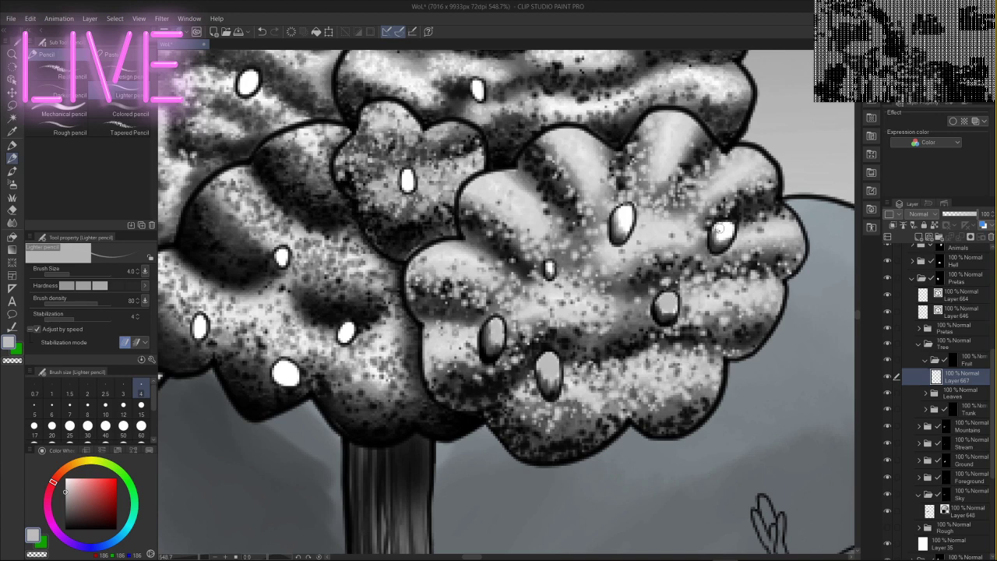
{"action": "mouse_move", "coordinate": [721, 227]}
{"action": "left_mouse_down"}
{"action": "mouse_move", "coordinate": [719, 237]}
{"action": "mouse_move", "coordinate": [733, 230]}
{"action": "left_mouse_up"}
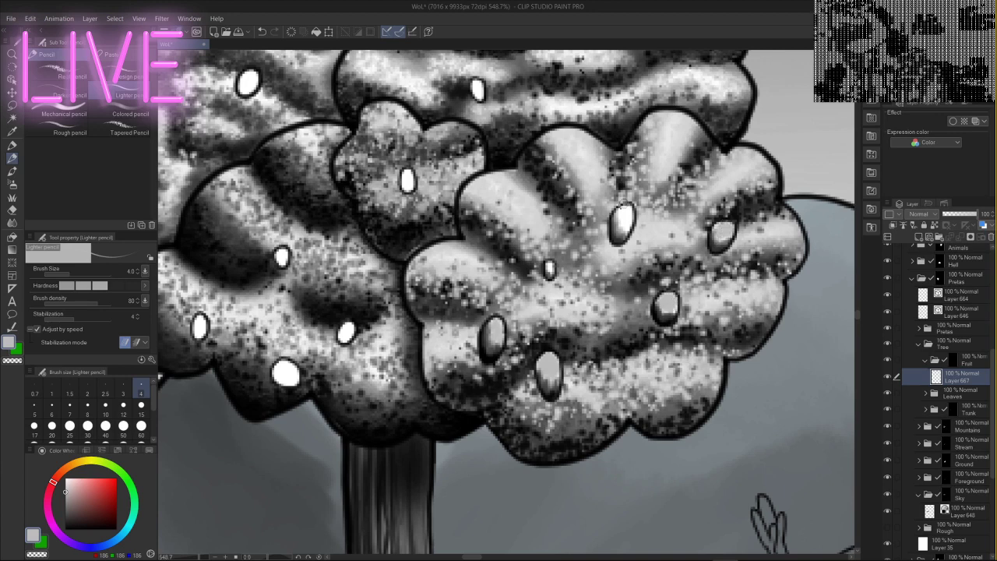
{"action": "left_click_drag", "start_coordinate": [622, 205], "coordinate": [632, 219]}
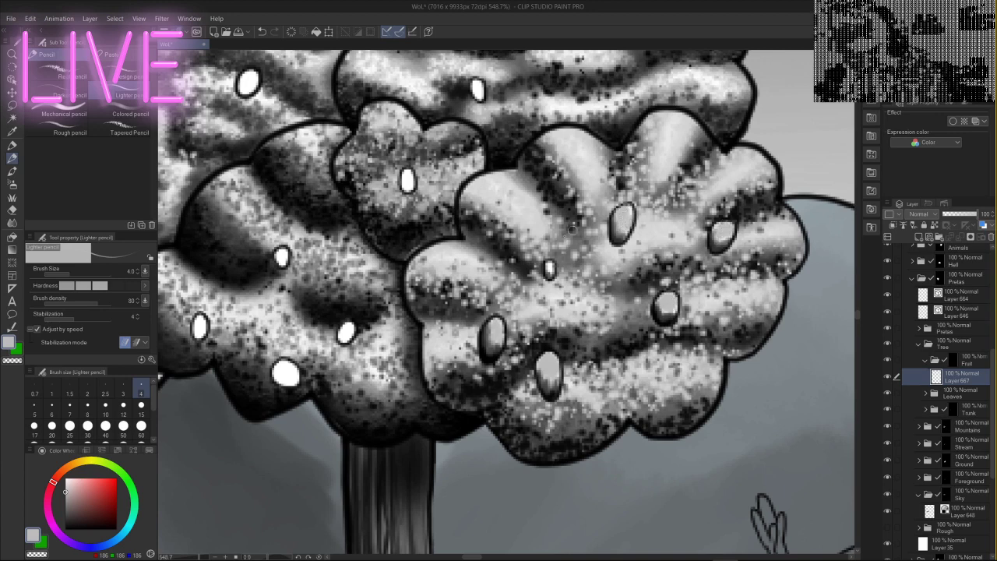
{"action": "left_click_drag", "start_coordinate": [549, 260], "coordinate": [551, 269]}
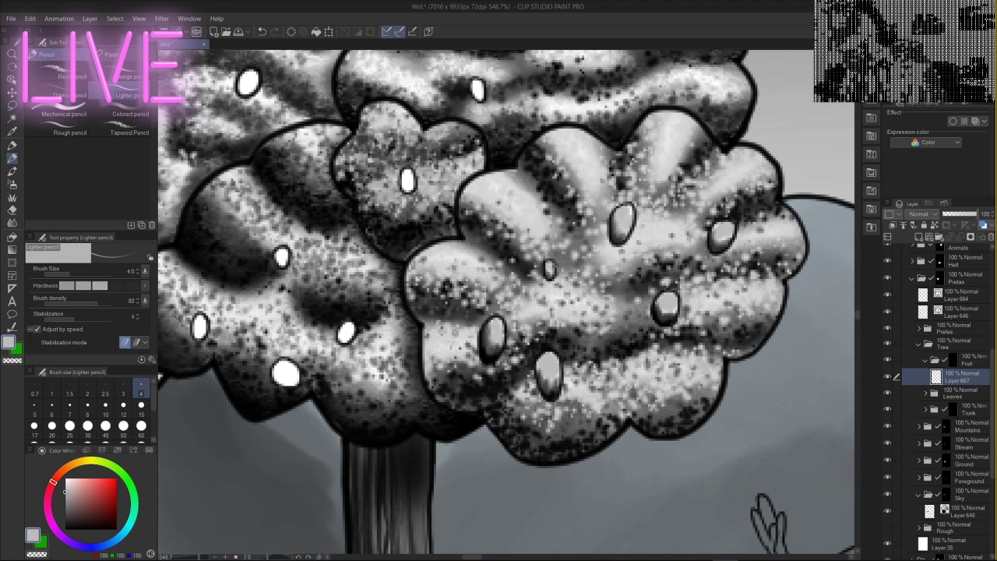
- Add near-white highlights (RGB 248, 248, 248) to the fruits of the right-hand leaf cluster
{"action": "left_click", "coordinate": [69, 479]}
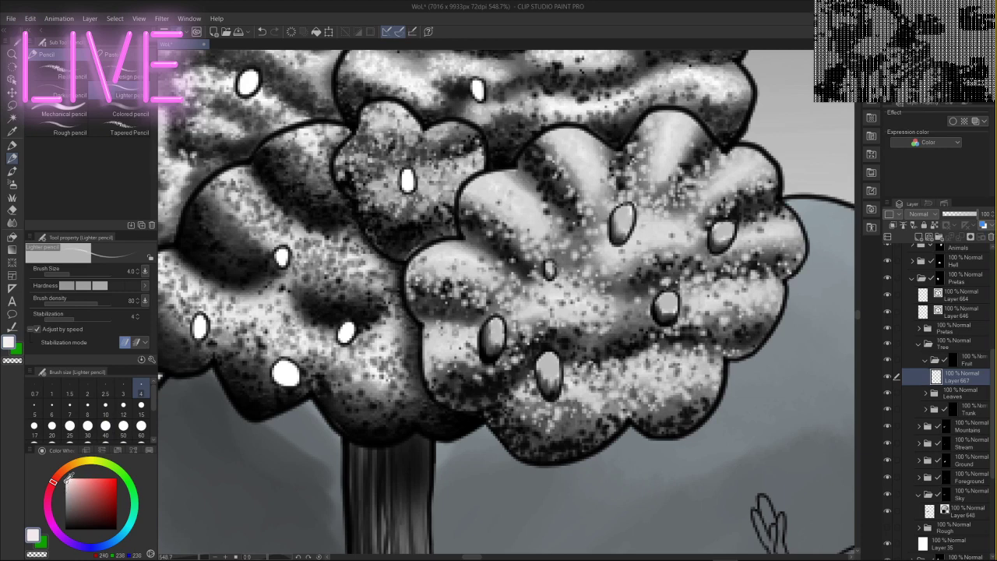
{"action": "left_click_drag", "start_coordinate": [69, 477], "coordinate": [67, 472]}
{"action": "left_click_drag", "start_coordinate": [492, 325], "coordinate": [498, 330]}
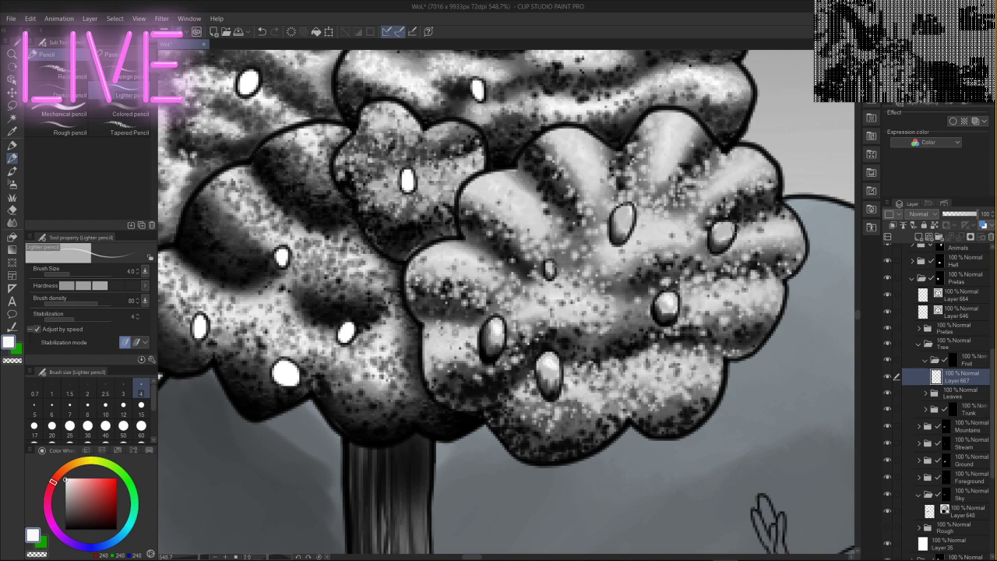
{"action": "left_click_drag", "start_coordinate": [718, 228], "coordinate": [730, 226]}
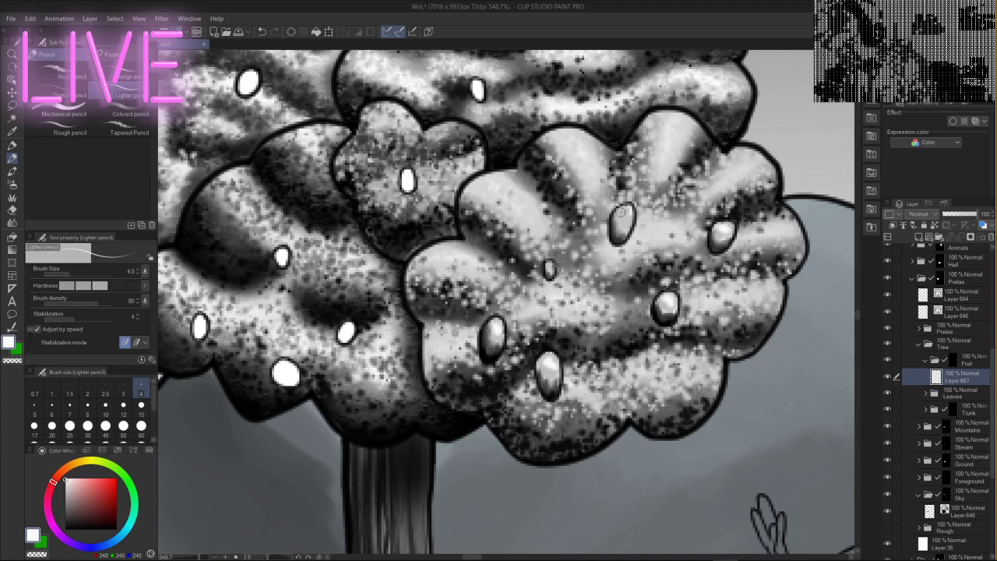
{"action": "left_click_drag", "start_coordinate": [620, 213], "coordinate": [627, 214]}
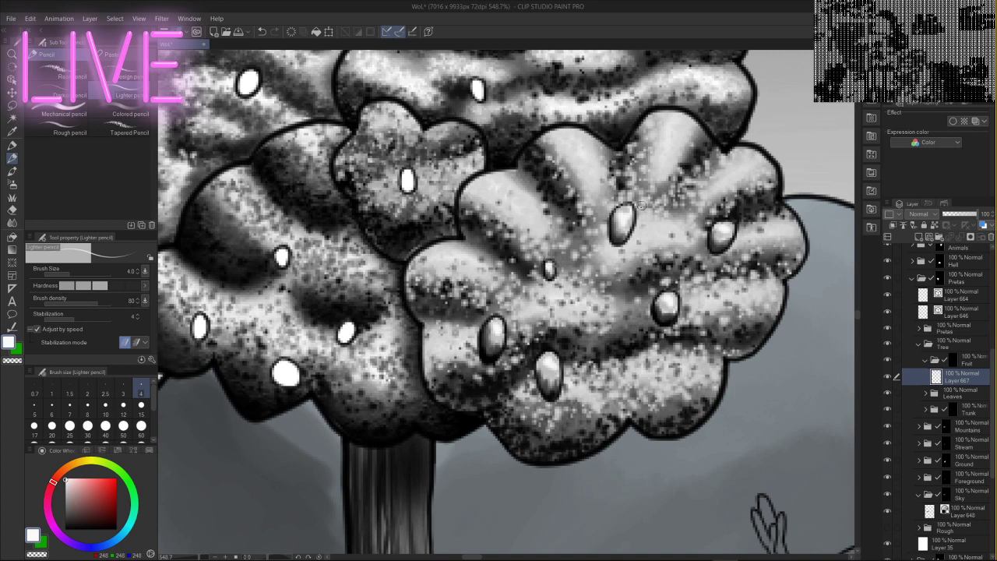
{"action": "left_click_drag", "start_coordinate": [623, 210], "coordinate": [624, 209]}
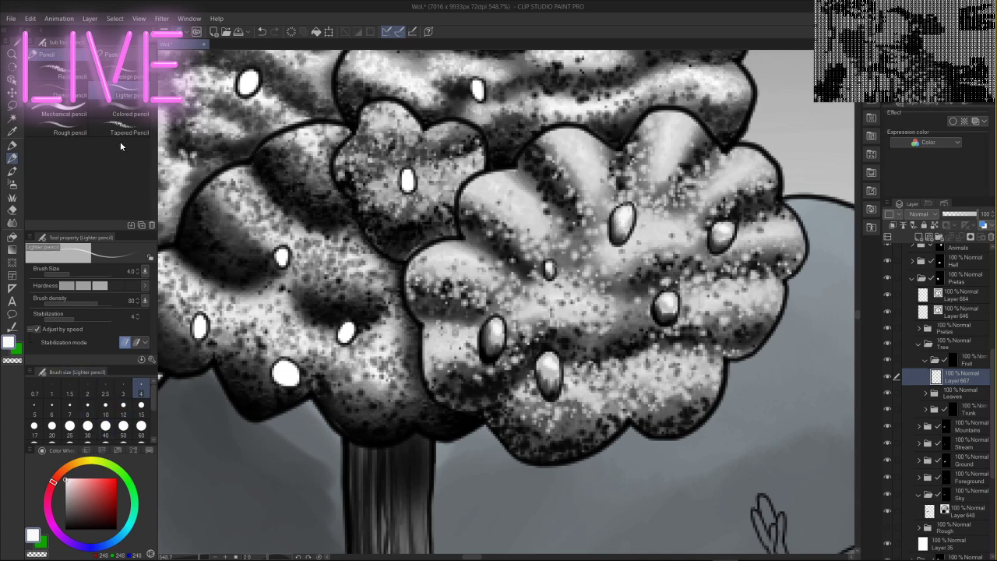
- Shade the fruit on the small middle leaf cluster in grey (RGB 100, 100, 100) and deepen its lower-left edge with black
{"action": "left_click", "coordinate": [65, 509]}
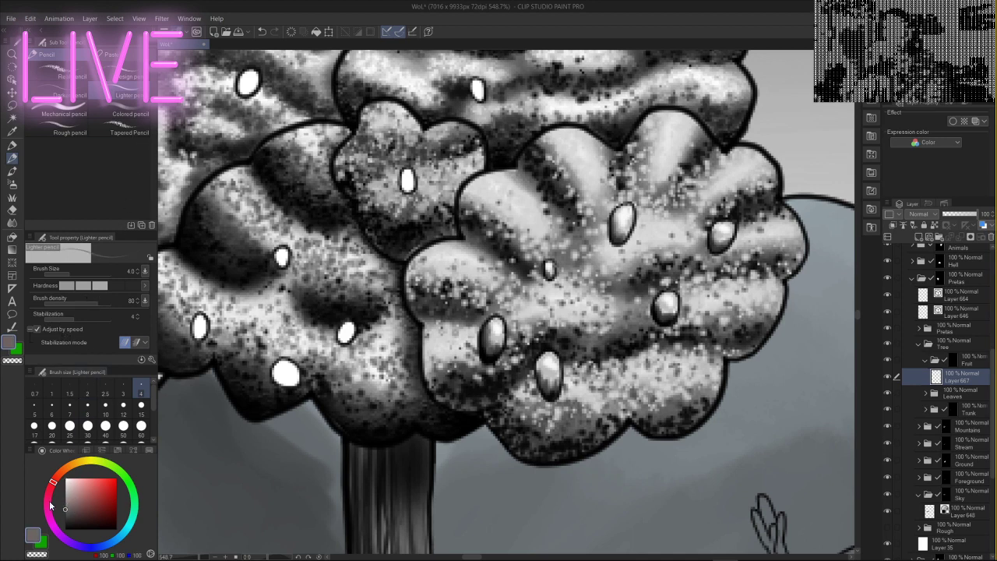
{"action": "mouse_move", "coordinate": [402, 182]}
{"action": "left_mouse_down"}
{"action": "mouse_move", "coordinate": [406, 221]}
{"action": "mouse_move", "coordinate": [392, 175]}
{"action": "left_mouse_up"}
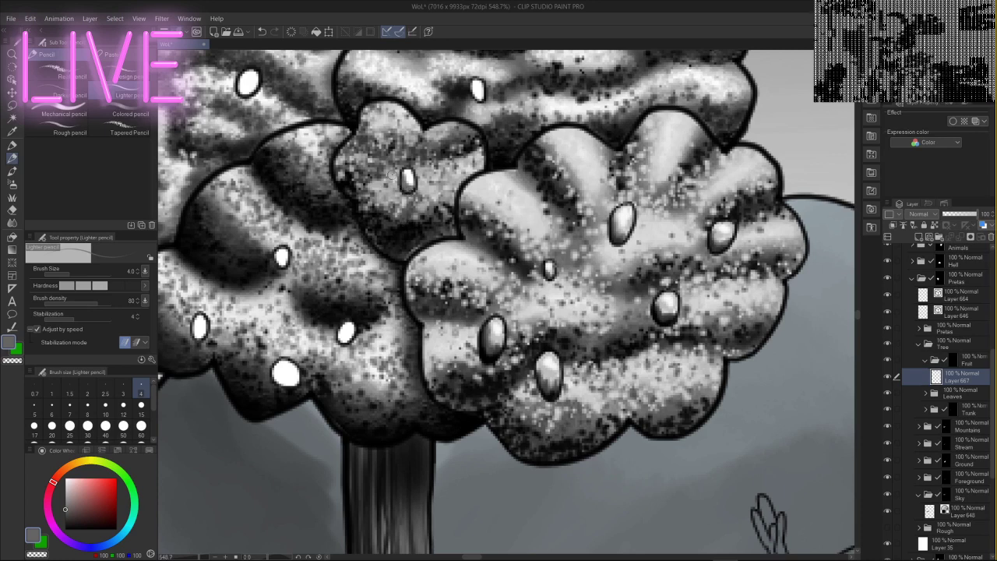
{"action": "mouse_move", "coordinate": [66, 504]}
{"action": "left_mouse_down"}
{"action": "mouse_move", "coordinate": [70, 515]}
{"action": "mouse_move", "coordinate": [45, 523]}
{"action": "left_mouse_up"}
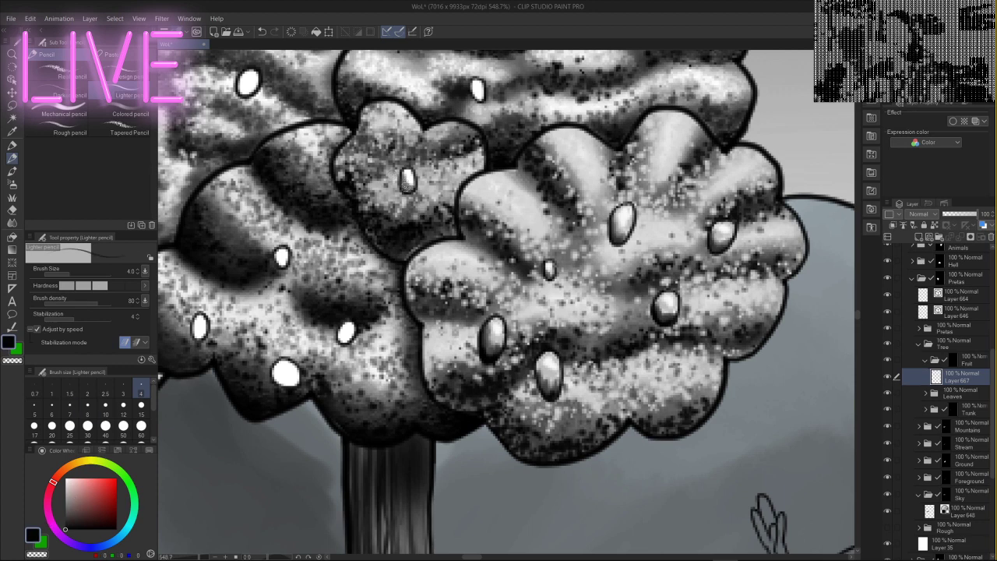
{"action": "left_click_drag", "start_coordinate": [404, 186], "coordinate": [401, 194]}
- Add a light grey (RGB 182, 182, 182) midtone and a white highlight to the fruit on the small middle leaf cluster
{"action": "left_click", "coordinate": [66, 492]}
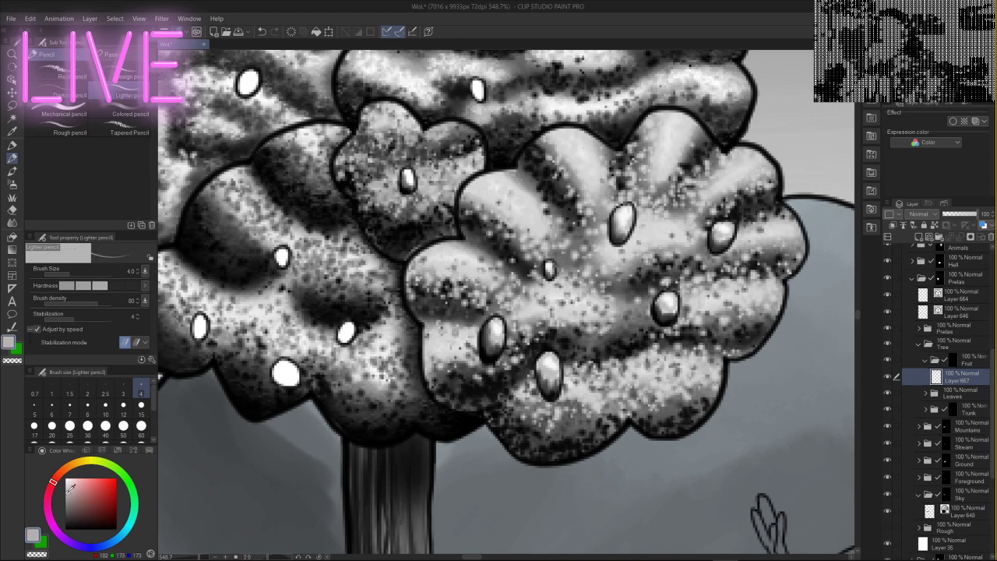
{"action": "left_click_drag", "start_coordinate": [411, 173], "coordinate": [413, 183]}
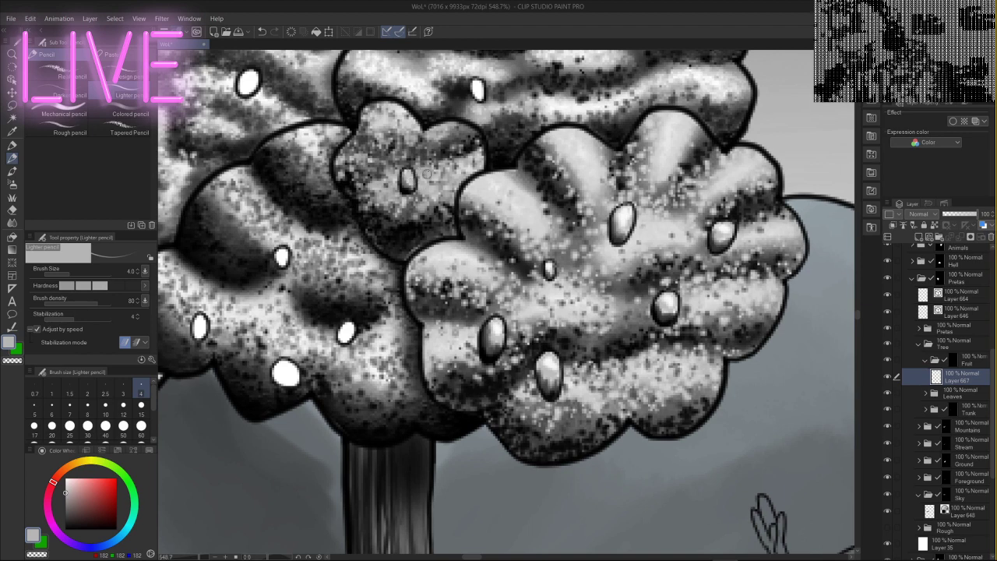
{"action": "left_click", "coordinate": [66, 479]}
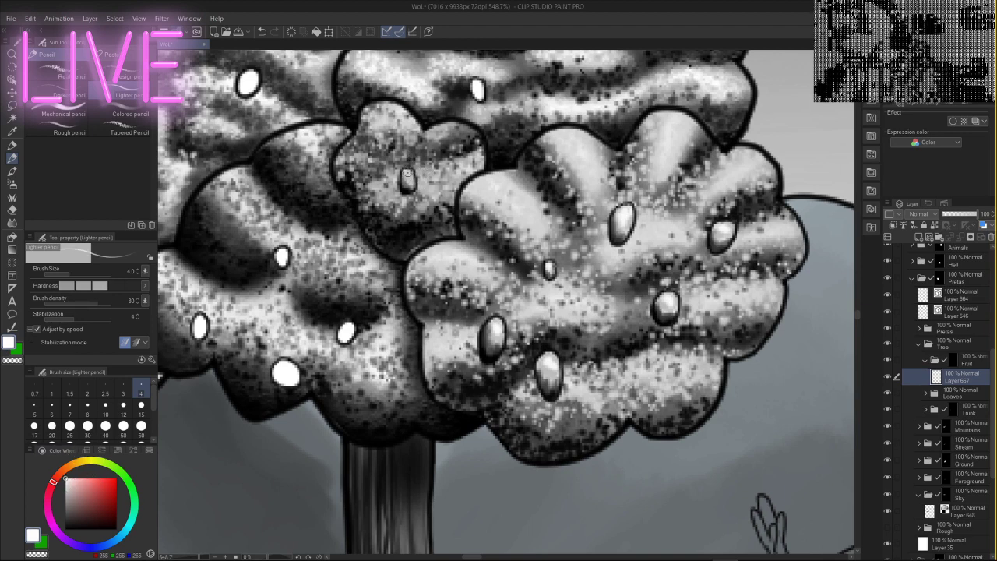
{"action": "left_click_drag", "start_coordinate": [408, 178], "coordinate": [412, 193]}
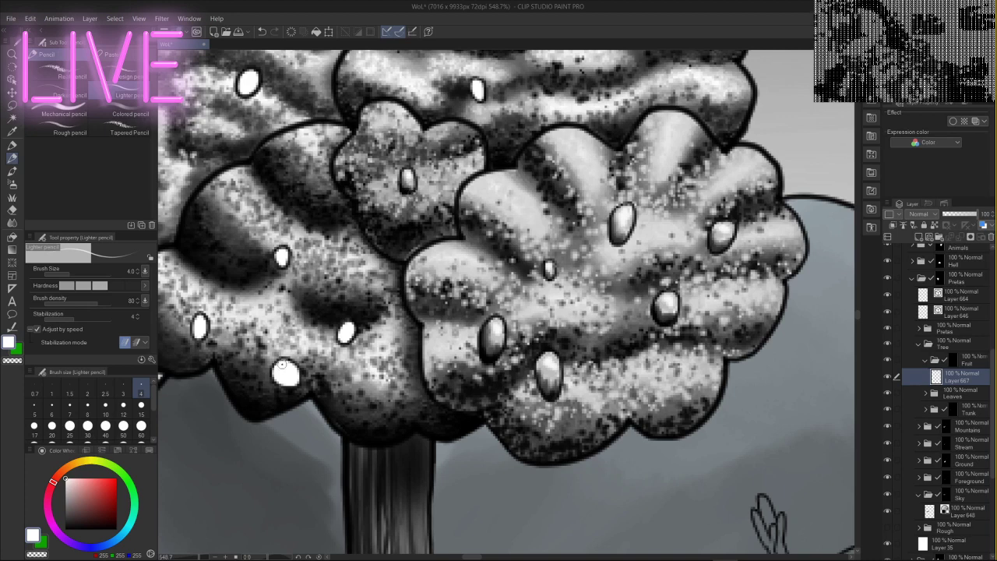
- Shade the edges of the four fruits on the leaf cluster above the trunk in dark grey (RGB 58, 58, 58)
{"action": "left_click_drag", "start_coordinate": [76, 501], "coordinate": [64, 517]}
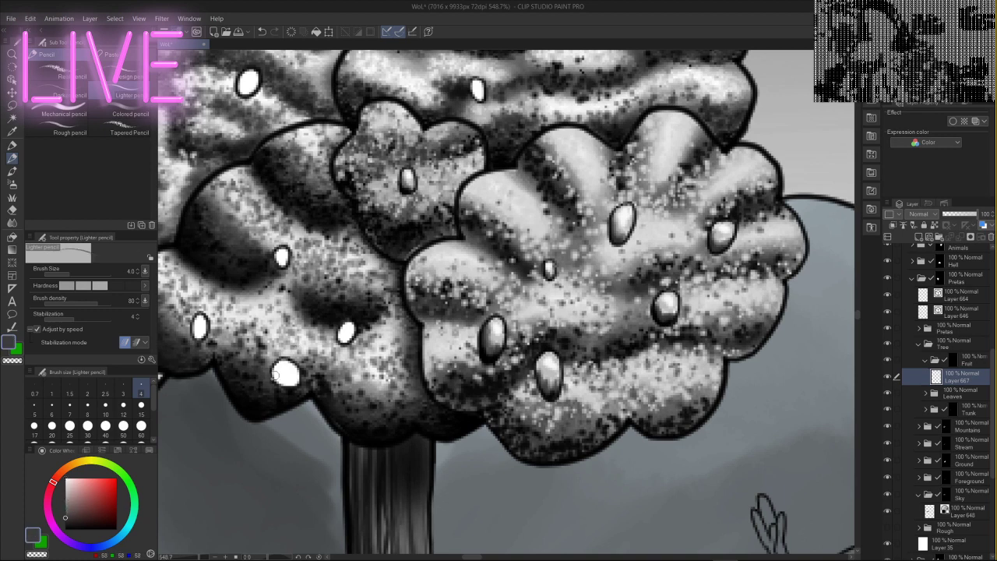
{"action": "mouse_move", "coordinate": [274, 363]}
{"action": "left_mouse_down"}
{"action": "mouse_move", "coordinate": [300, 382]}
{"action": "mouse_move", "coordinate": [276, 384]}
{"action": "mouse_move", "coordinate": [274, 372]}
{"action": "mouse_move", "coordinate": [285, 384]}
{"action": "mouse_move", "coordinate": [353, 336]}
{"action": "left_mouse_up"}
{"action": "left_click_drag", "start_coordinate": [283, 259], "coordinate": [278, 261]}
{"action": "mouse_move", "coordinate": [197, 338]}
{"action": "left_mouse_down"}
{"action": "mouse_move", "coordinate": [194, 319]}
{"action": "mouse_move", "coordinate": [194, 331]}
{"action": "left_mouse_up"}
{"action": "left_click_drag", "start_coordinate": [279, 248], "coordinate": [278, 262]}
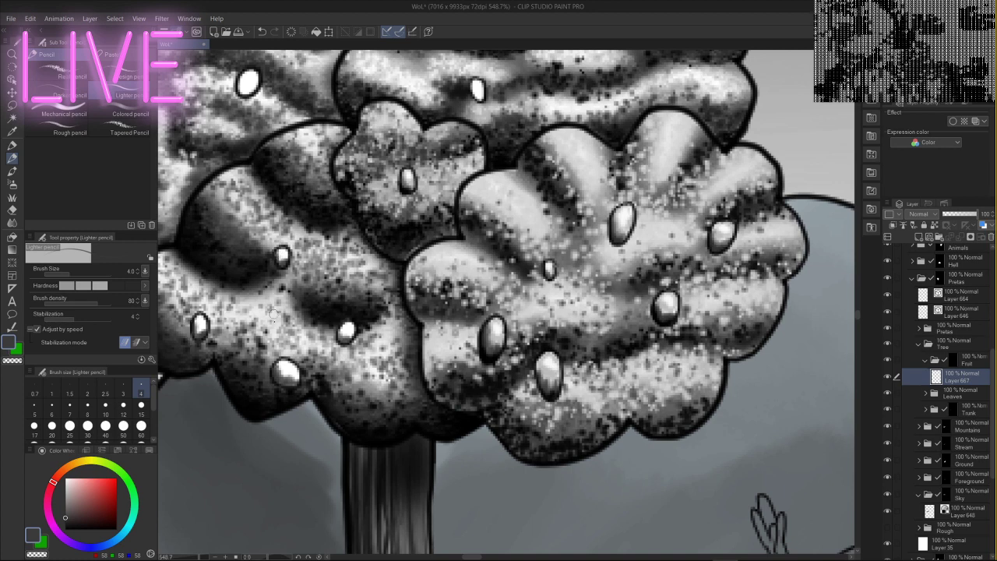
{"action": "left_click_drag", "start_coordinate": [341, 334], "coordinate": [338, 322]}
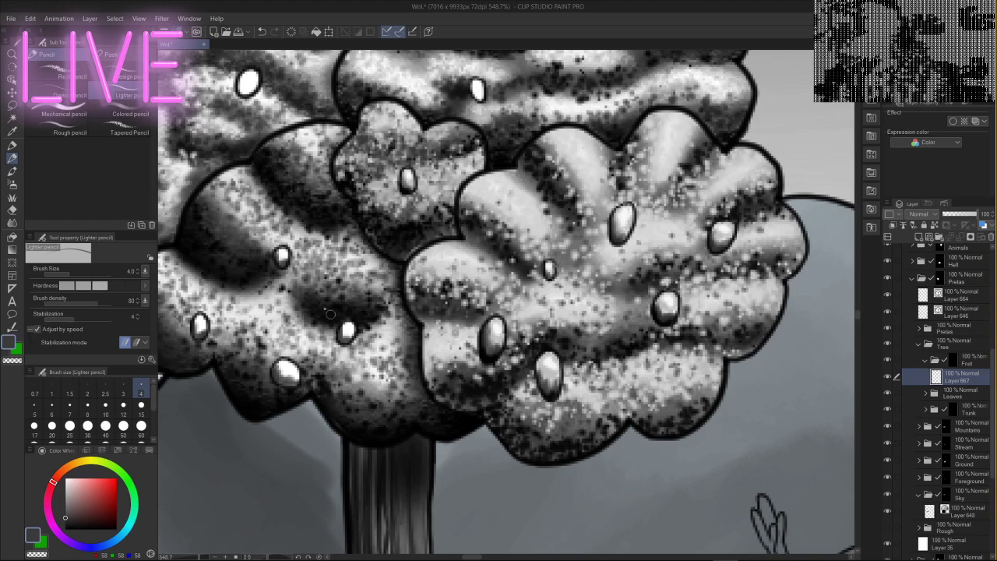
- Shade the two lower fruits and the large round fruit on the far-left leaf cluster in dark grey (RGB 58, 58, 58)
{"action": "mouse_move", "coordinate": [275, 251]}
{"action": "left_mouse_down"}
{"action": "mouse_move", "coordinate": [408, 243]}
{"action": "mouse_move", "coordinate": [466, 293]}
{"action": "mouse_move", "coordinate": [468, 418]}
{"action": "mouse_move", "coordinate": [449, 394]}
{"action": "left_mouse_up"}
{"action": "mouse_move", "coordinate": [274, 372]}
{"action": "left_mouse_down"}
{"action": "mouse_move", "coordinate": [282, 389]}
{"action": "mouse_move", "coordinate": [274, 386]}
{"action": "mouse_move", "coordinate": [277, 378]}
{"action": "mouse_move", "coordinate": [289, 385]}
{"action": "left_mouse_up"}
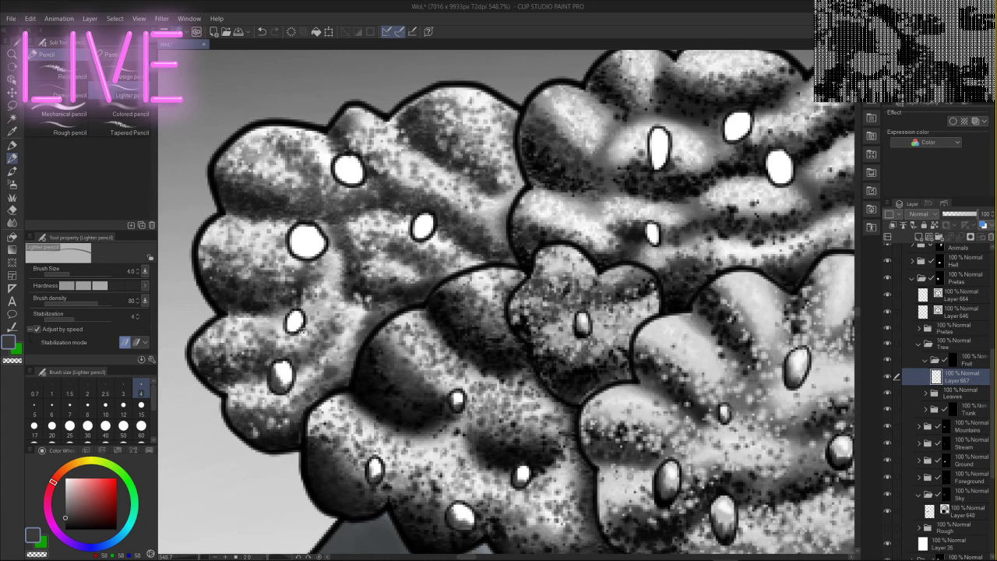
{"action": "mouse_move", "coordinate": [302, 331]}
{"action": "left_mouse_down"}
{"action": "mouse_move", "coordinate": [289, 317]}
{"action": "mouse_move", "coordinate": [290, 331]}
{"action": "mouse_move", "coordinate": [299, 327]}
{"action": "mouse_move", "coordinate": [289, 331]}
{"action": "left_mouse_up"}
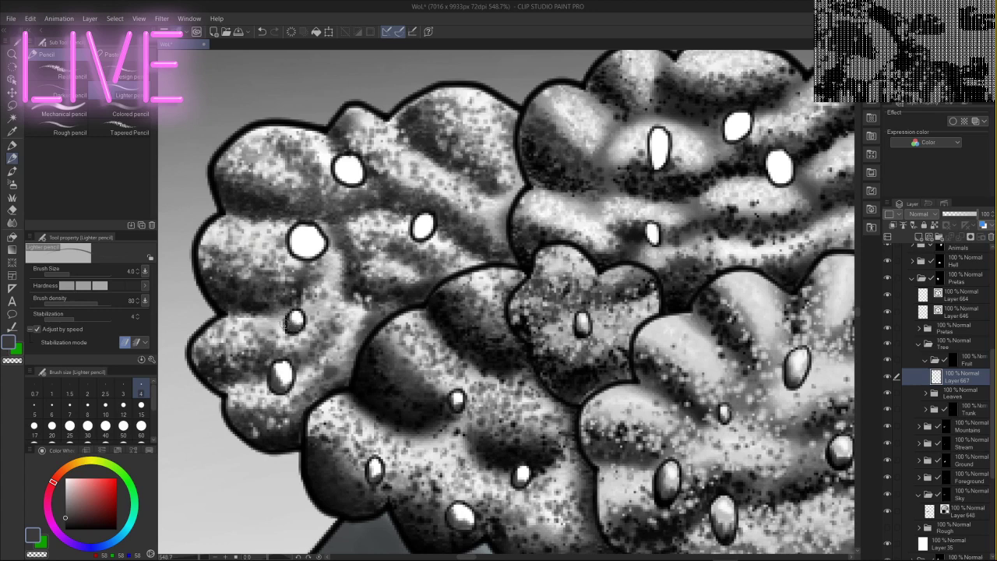
{"action": "mouse_move", "coordinate": [290, 236]}
{"action": "left_mouse_down"}
{"action": "mouse_move", "coordinate": [291, 260]}
{"action": "mouse_move", "coordinate": [305, 253]}
{"action": "mouse_move", "coordinate": [308, 264]}
{"action": "mouse_move", "coordinate": [324, 246]}
{"action": "mouse_move", "coordinate": [297, 265]}
{"action": "mouse_move", "coordinate": [291, 244]}
{"action": "mouse_move", "coordinate": [315, 241]}
{"action": "left_mouse_up"}
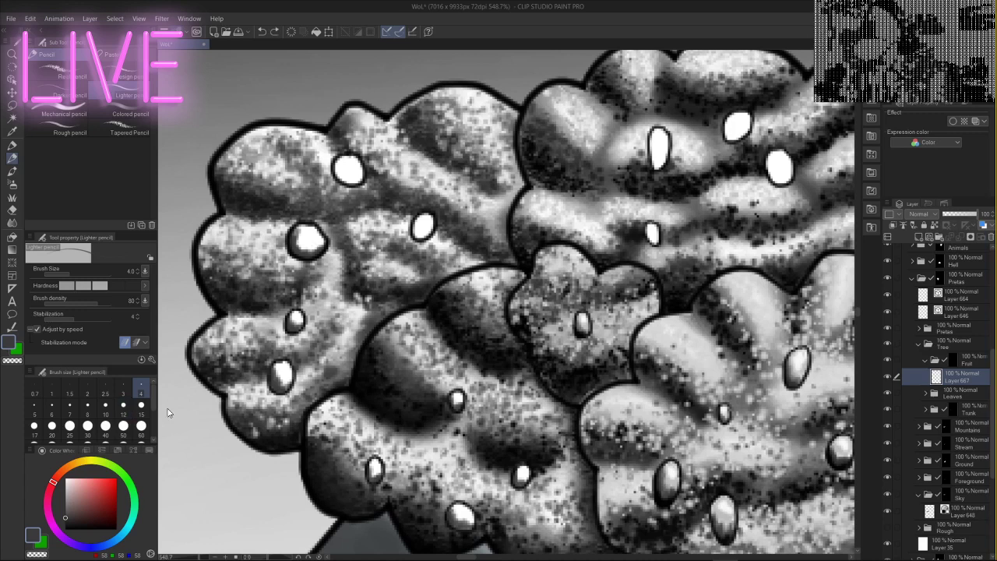
- Blend mid-grey (RGB 131, 131, 131) midtones into the five fruits of the far-left leaf cluster
{"action": "left_click", "coordinate": [66, 498]}
{"action": "left_click_drag", "start_coordinate": [66, 498], "coordinate": [66, 503]}
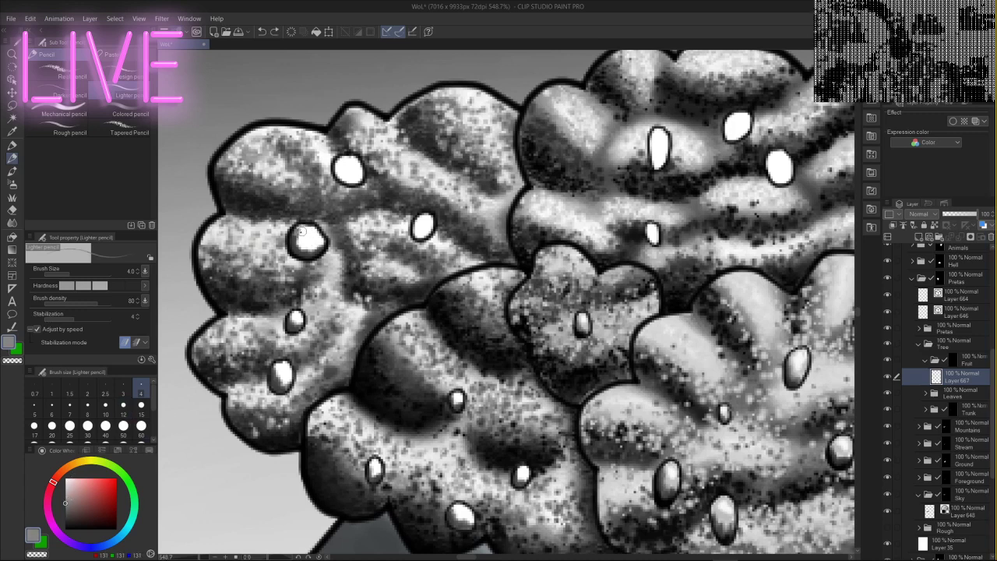
{"action": "mouse_move", "coordinate": [304, 232]}
{"action": "left_mouse_down"}
{"action": "mouse_move", "coordinate": [304, 245]}
{"action": "mouse_move", "coordinate": [318, 241]}
{"action": "left_mouse_up"}
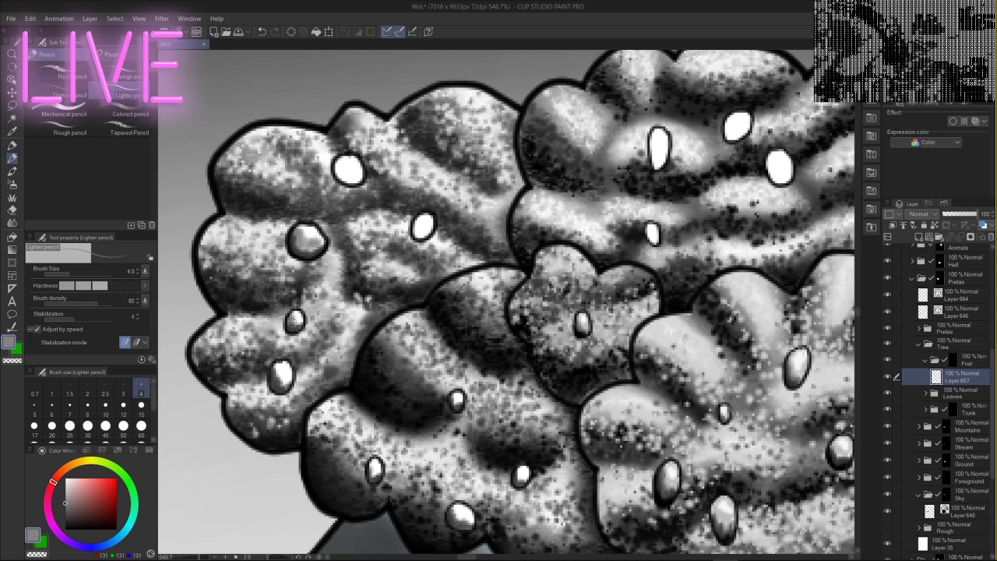
{"action": "left_click_drag", "start_coordinate": [292, 319], "coordinate": [298, 327]}
{"action": "mouse_move", "coordinate": [278, 364]}
{"action": "left_mouse_down"}
{"action": "mouse_move", "coordinate": [284, 385]}
{"action": "mouse_move", "coordinate": [289, 368]}
{"action": "left_mouse_up"}
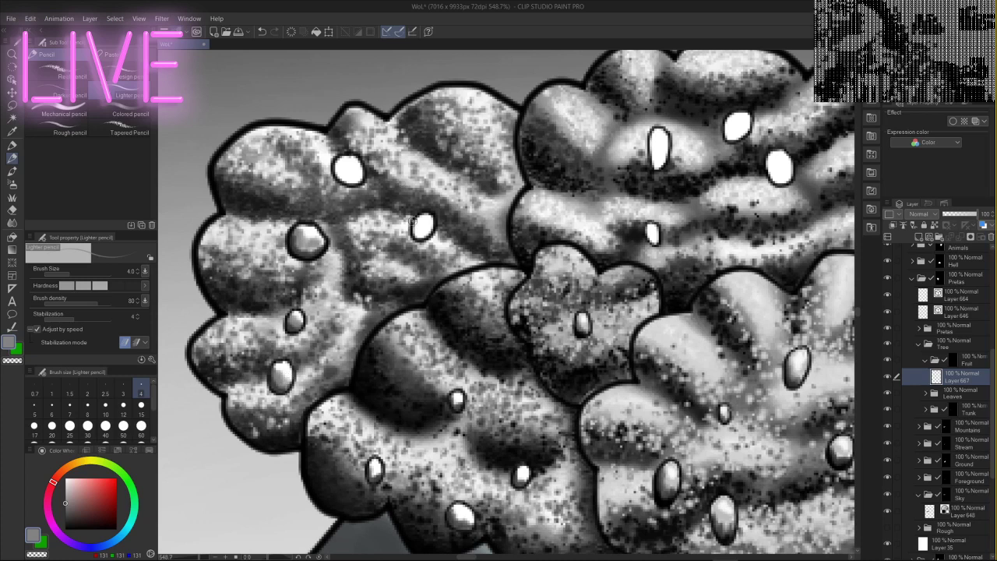
{"action": "left_click_drag", "start_coordinate": [413, 224], "coordinate": [421, 227]}
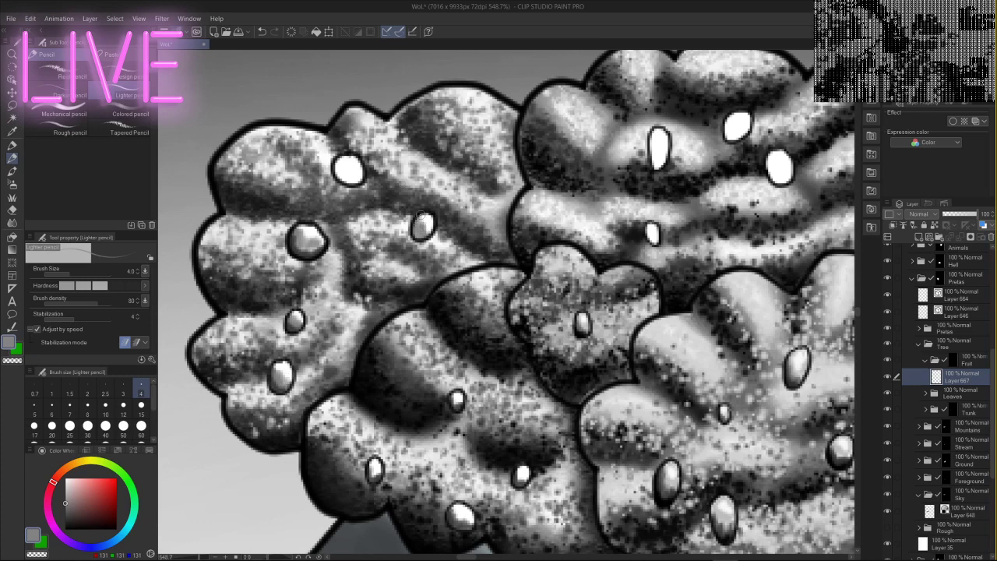
{"action": "mouse_move", "coordinate": [342, 164]}
{"action": "left_mouse_down"}
{"action": "mouse_move", "coordinate": [357, 179]}
{"action": "mouse_move", "coordinate": [334, 162]}
{"action": "mouse_move", "coordinate": [343, 184]}
{"action": "mouse_move", "coordinate": [358, 181]}
{"action": "left_mouse_up"}
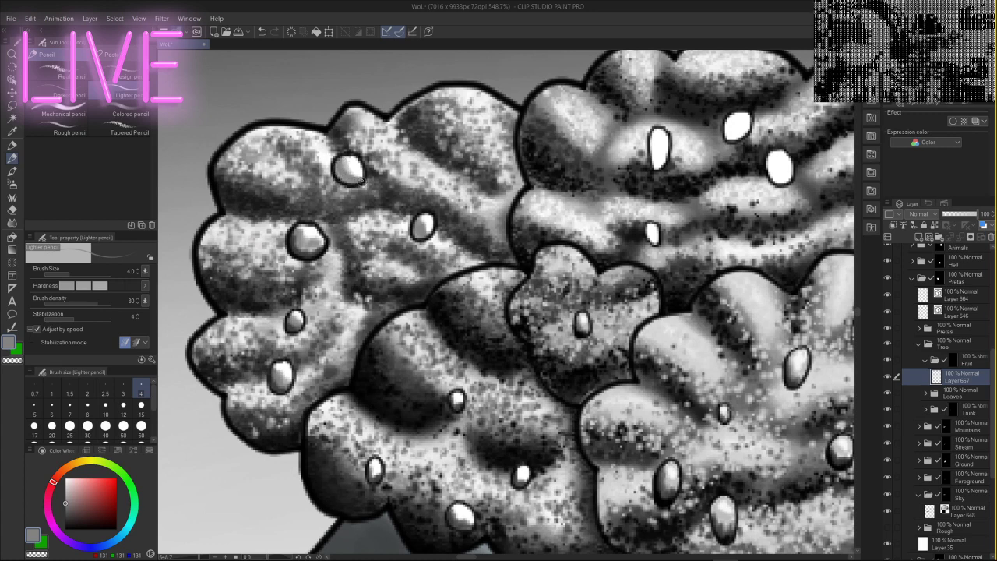
- Deepen the shadows on the far-left cluster's two upper fruits with dark grey (RGB 67, 67, 67) and near-black (RGB 19, 19, 19)
{"action": "left_click", "coordinate": [65, 516]}
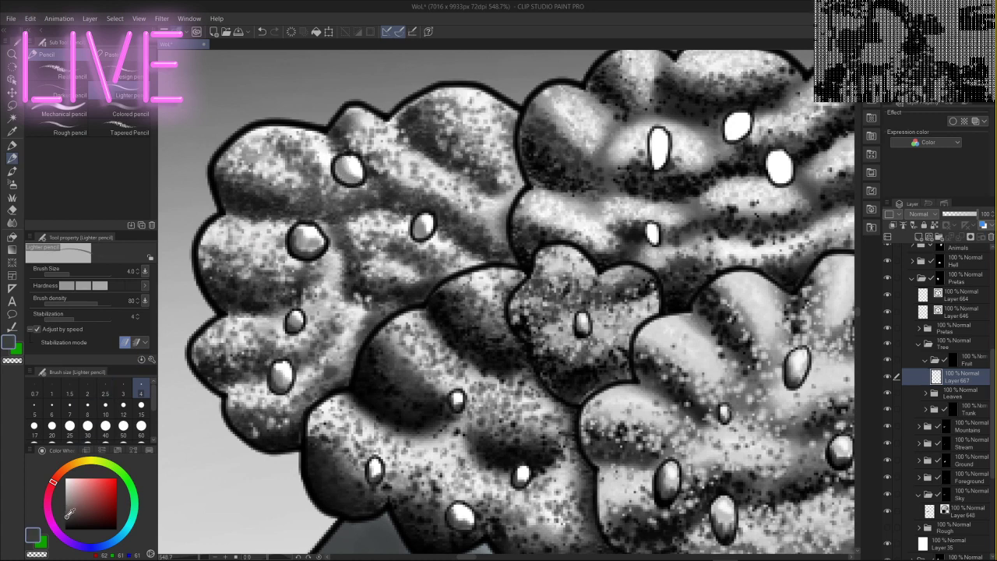
{"action": "left_click_drag", "start_coordinate": [334, 168], "coordinate": [331, 159]}
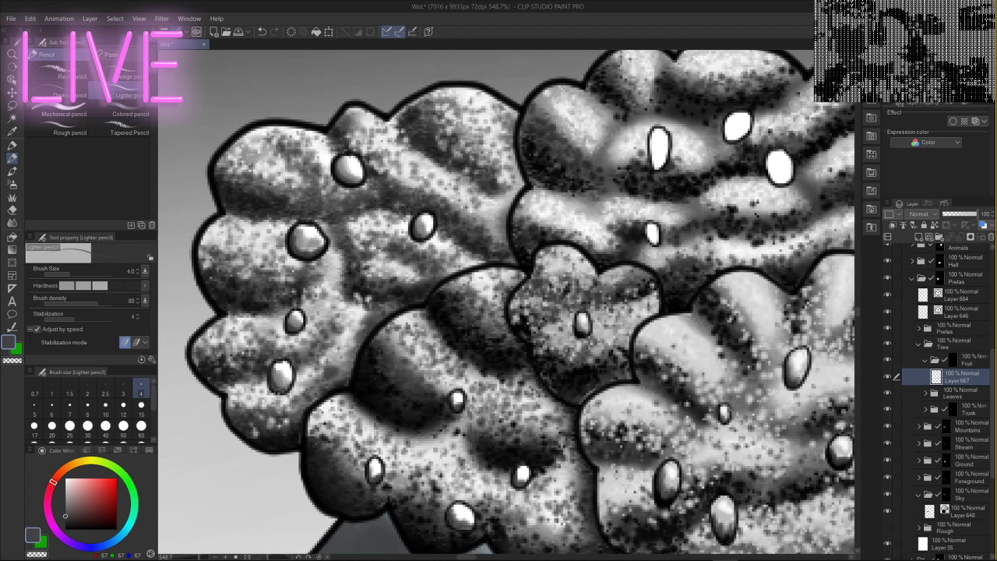
{"action": "left_click", "coordinate": [65, 525]}
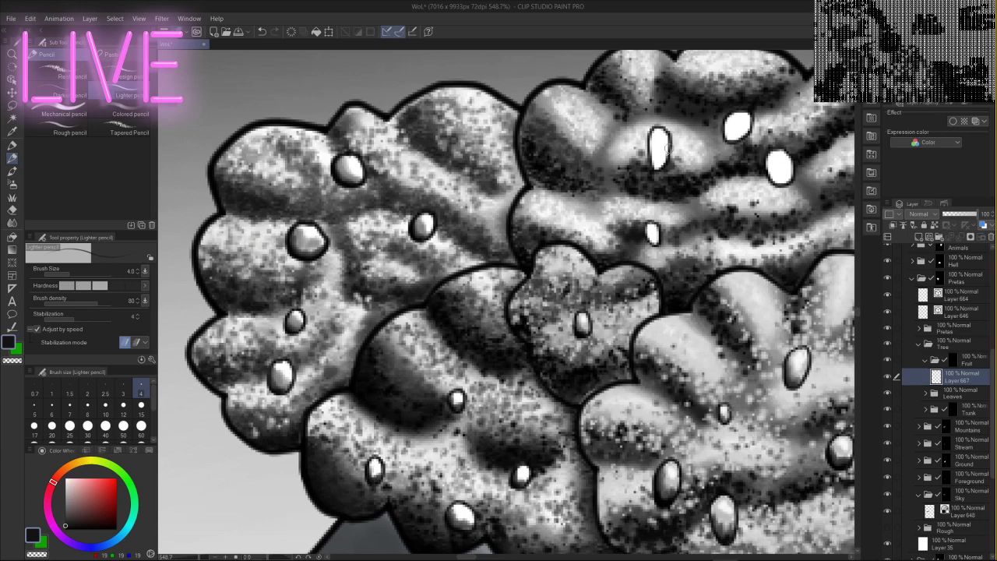
{"action": "left_click_drag", "start_coordinate": [740, 249], "coordinate": [573, 323]}
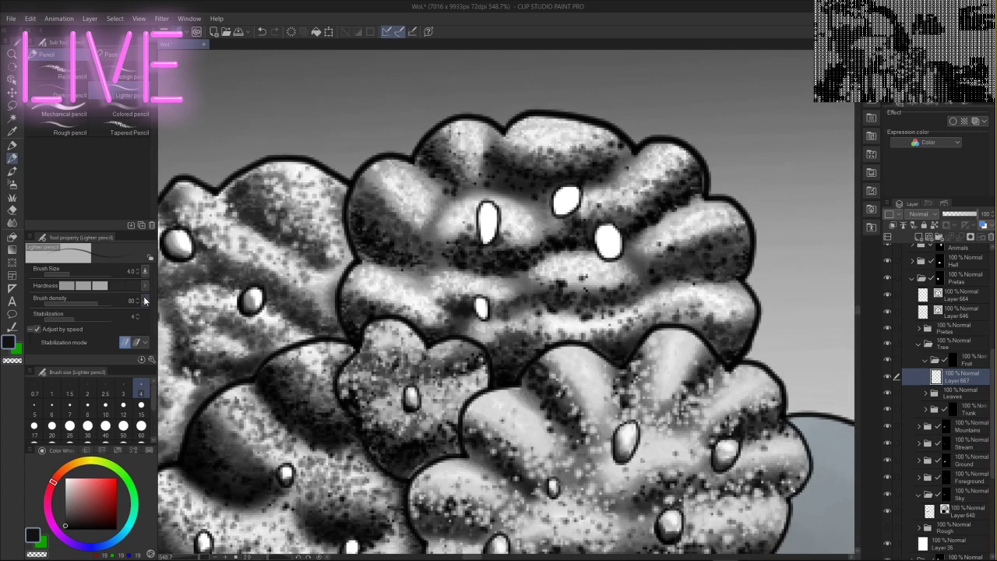
- Fill the four white fruits on the tree's topmost leaf cluster with mid-grey (RGB 131, 131, 131)
{"action": "mouse_move", "coordinate": [62, 514]}
{"action": "left_mouse_down"}
{"action": "mouse_move", "coordinate": [52, 500]}
{"action": "mouse_move", "coordinate": [67, 496]}
{"action": "left_mouse_up"}
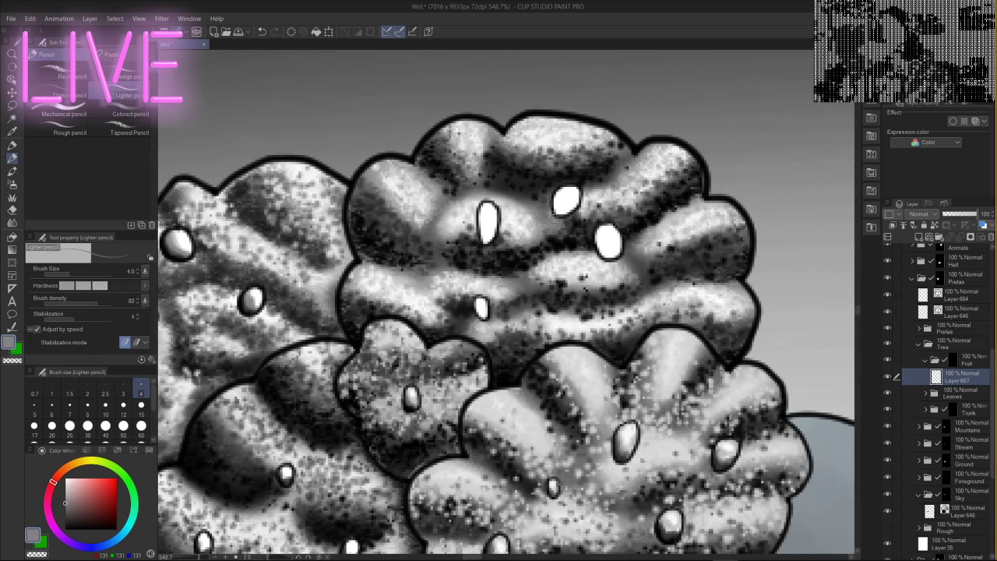
{"action": "mouse_move", "coordinate": [484, 202]}
{"action": "left_mouse_down"}
{"action": "mouse_move", "coordinate": [499, 238]}
{"action": "mouse_move", "coordinate": [496, 221]}
{"action": "mouse_move", "coordinate": [479, 230]}
{"action": "left_mouse_up"}
{"action": "left_click_drag", "start_coordinate": [480, 299], "coordinate": [481, 313]}
{"action": "mouse_move", "coordinate": [606, 244]}
{"action": "left_mouse_down"}
{"action": "mouse_move", "coordinate": [615, 246]}
{"action": "mouse_move", "coordinate": [614, 232]}
{"action": "mouse_move", "coordinate": [598, 227]}
{"action": "mouse_move", "coordinate": [608, 249]}
{"action": "mouse_move", "coordinate": [601, 236]}
{"action": "left_mouse_up"}
{"action": "mouse_move", "coordinate": [553, 193]}
{"action": "left_mouse_down"}
{"action": "mouse_move", "coordinate": [551, 222]}
{"action": "mouse_move", "coordinate": [581, 178]}
{"action": "mouse_move", "coordinate": [572, 217]}
{"action": "mouse_move", "coordinate": [569, 187]}
{"action": "mouse_move", "coordinate": [562, 212]}
{"action": "left_mouse_up"}
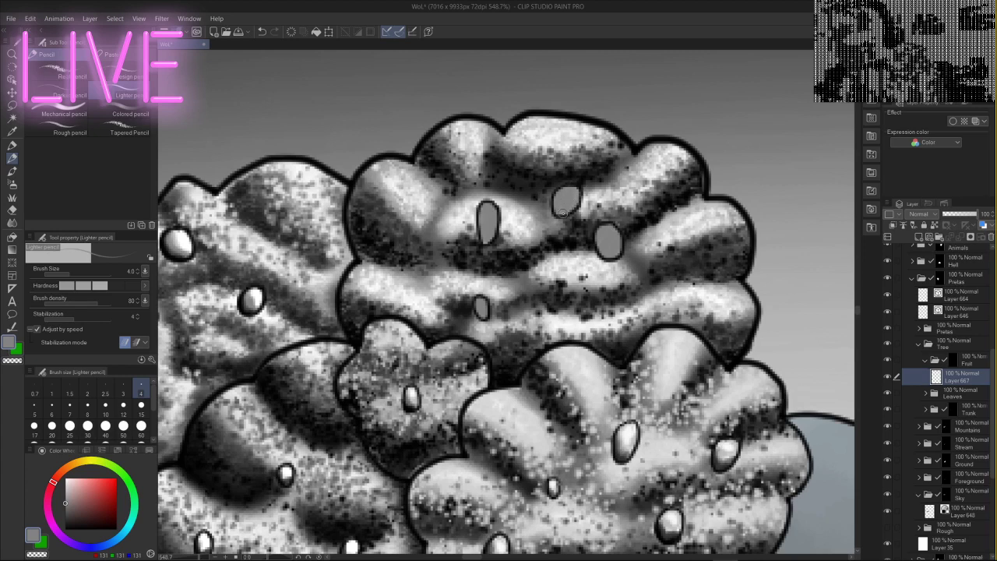
- Shade the edges of the topmost cluster's four fruits with dark grey (RGB 81, 81, 81), then deepen them with RGB 40, 40, 40
{"action": "left_click", "coordinate": [65, 512]}
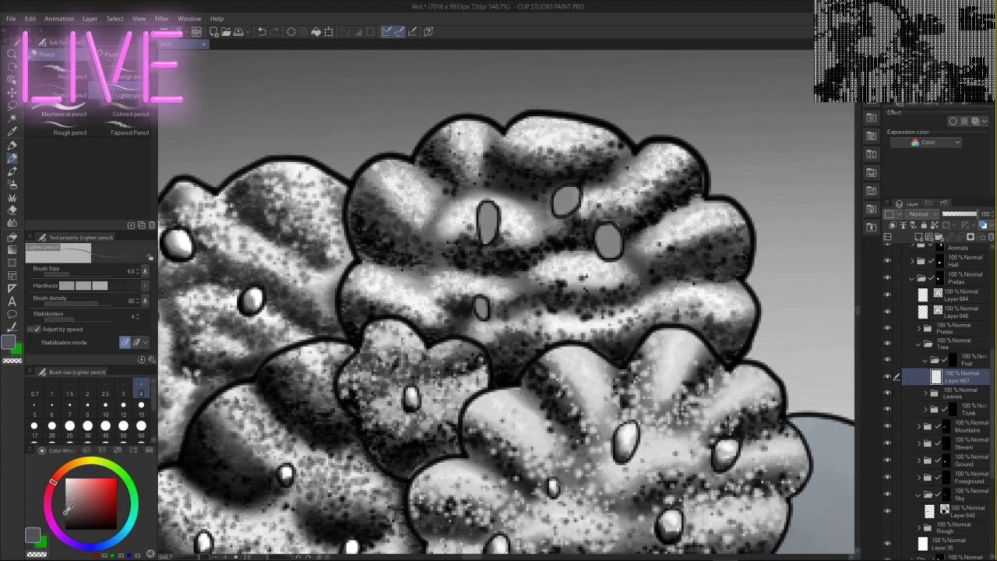
{"action": "mouse_move", "coordinate": [482, 223]}
{"action": "left_mouse_down"}
{"action": "mouse_move", "coordinate": [491, 247]}
{"action": "mouse_move", "coordinate": [493, 233]}
{"action": "mouse_move", "coordinate": [482, 240]}
{"action": "mouse_move", "coordinate": [477, 228]}
{"action": "mouse_move", "coordinate": [483, 247]}
{"action": "left_mouse_up"}
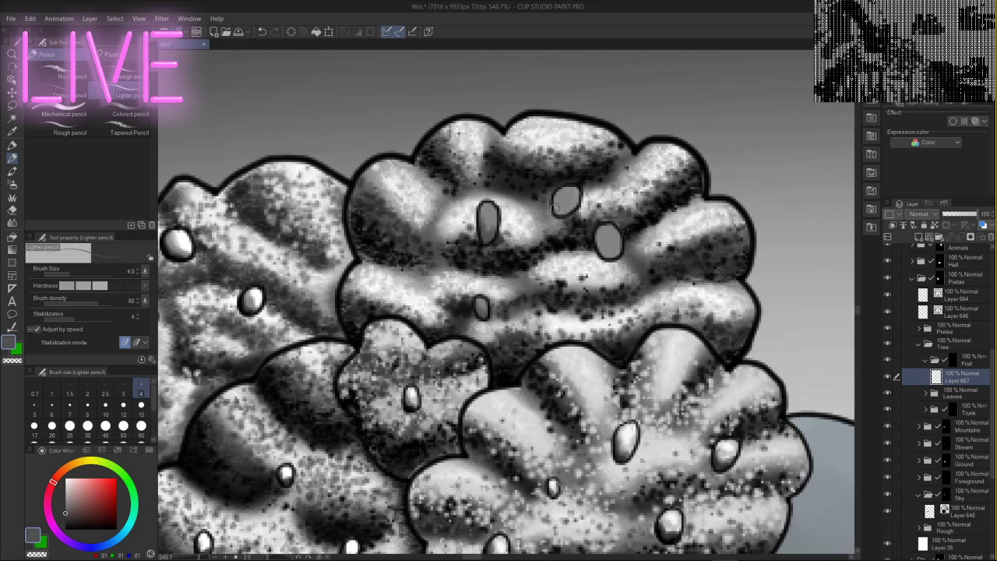
{"action": "mouse_move", "coordinate": [553, 204]}
{"action": "left_mouse_down"}
{"action": "mouse_move", "coordinate": [555, 223]}
{"action": "mouse_move", "coordinate": [562, 212]}
{"action": "mouse_move", "coordinate": [569, 223]}
{"action": "mouse_move", "coordinate": [575, 206]}
{"action": "left_mouse_up"}
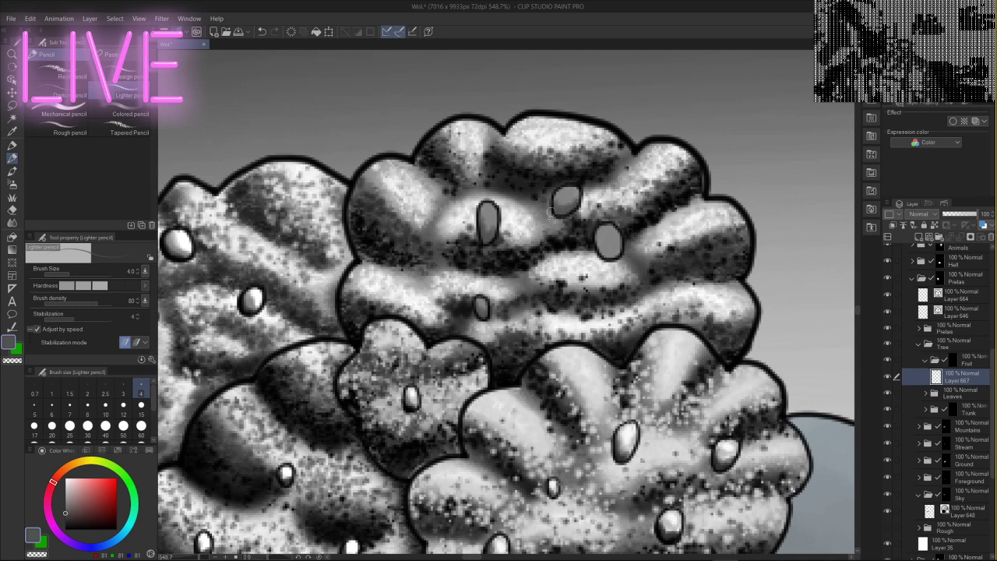
{"action": "mouse_move", "coordinate": [597, 237]}
{"action": "left_mouse_down"}
{"action": "mouse_move", "coordinate": [593, 255]}
{"action": "mouse_move", "coordinate": [615, 253]}
{"action": "left_mouse_up"}
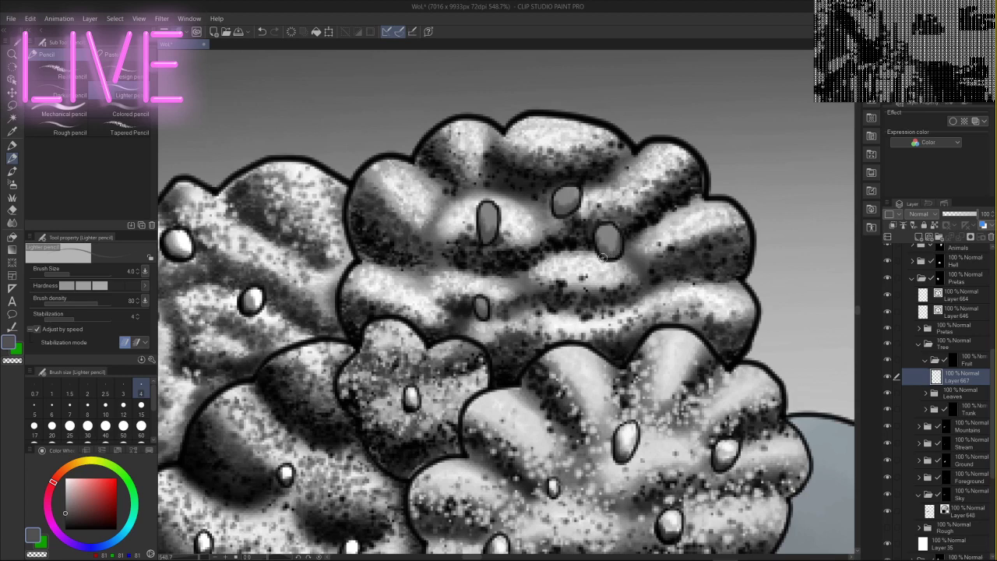
{"action": "left_click", "coordinate": [67, 515]}
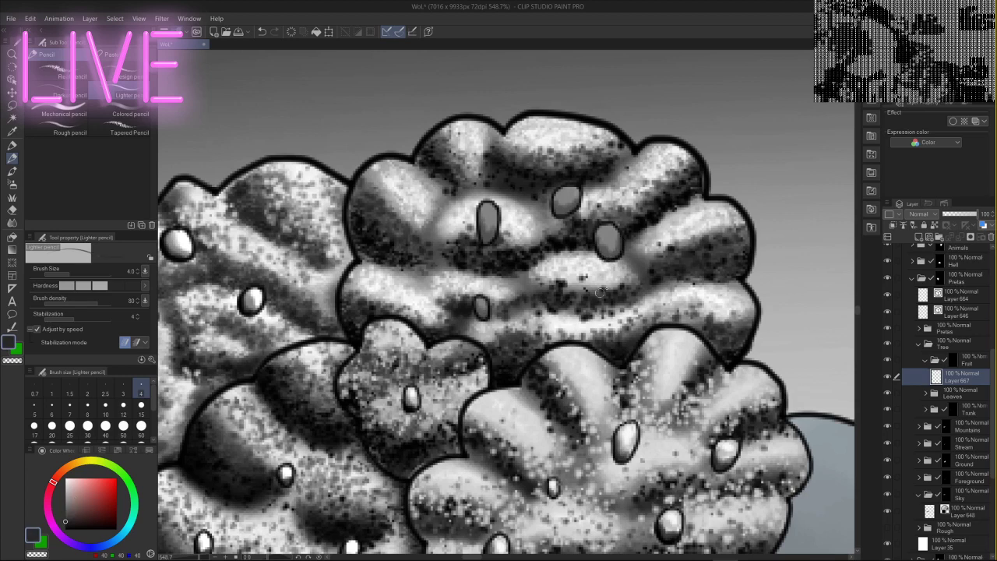
{"action": "mouse_move", "coordinate": [616, 256]}
{"action": "left_mouse_down"}
{"action": "mouse_move", "coordinate": [604, 256]}
{"action": "mouse_move", "coordinate": [621, 251]}
{"action": "left_mouse_up"}
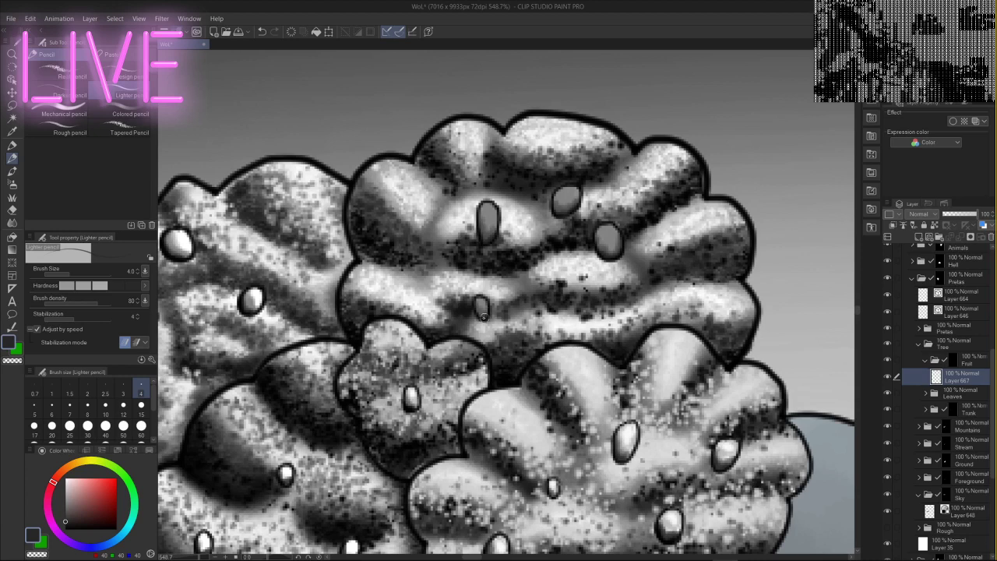
{"action": "left_click_drag", "start_coordinate": [483, 315], "coordinate": [475, 317]}
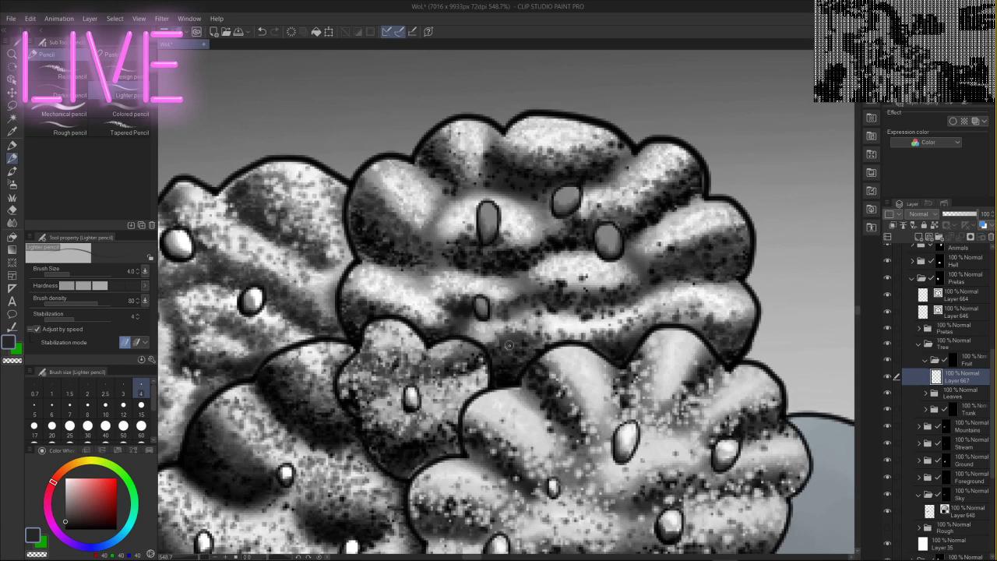
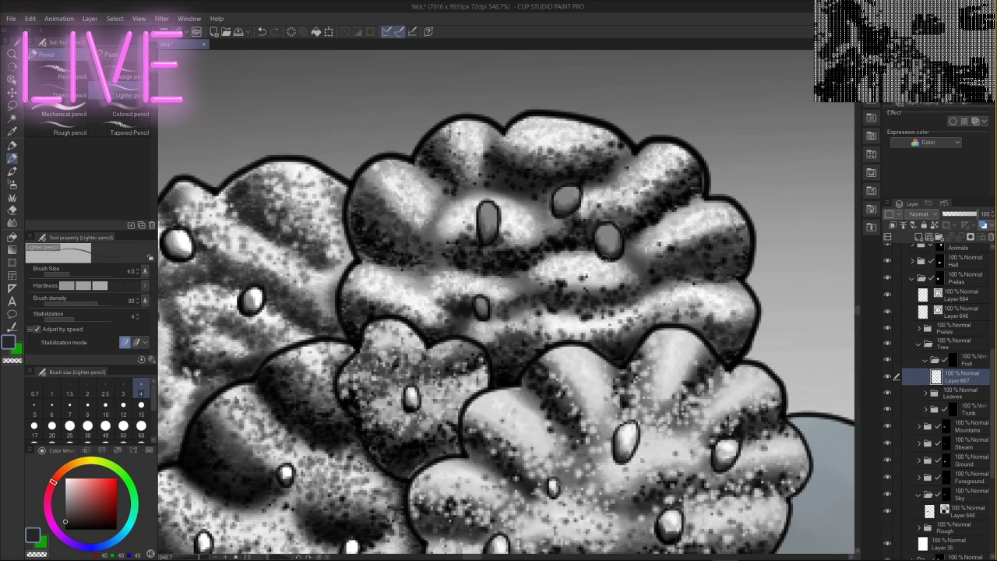
- Lighten the topmost cluster's fruits with RGB 141, 141, 141 and RGB 213, 213, 213, then smooth the tones with the size 3 Finger tip tool
{"action": "left_click", "coordinate": [66, 500]}
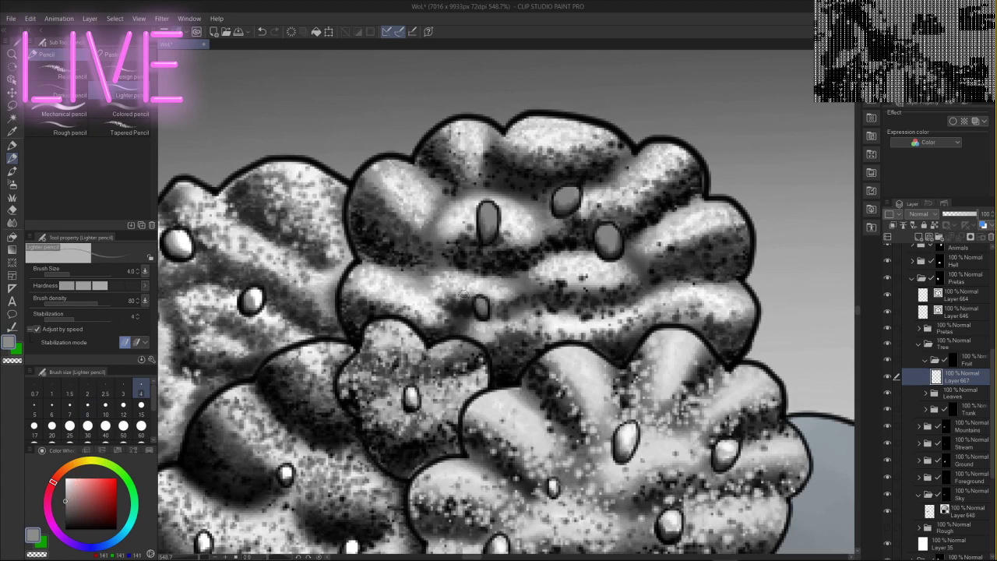
{"action": "left_click", "coordinate": [64, 487]}
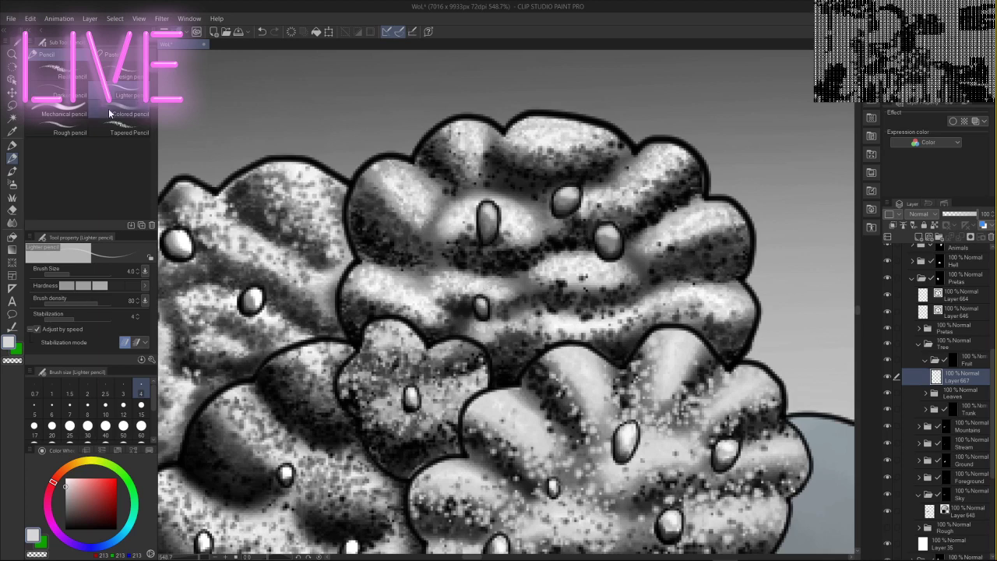
{"action": "left_click", "coordinate": [11, 223]}
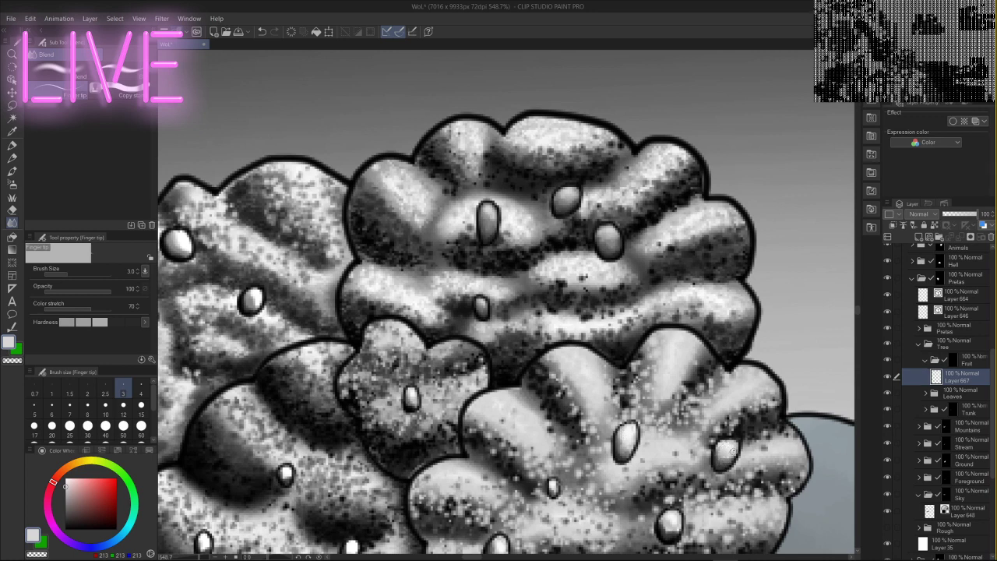
{"action": "left_click_drag", "start_coordinate": [711, 482], "coordinate": [758, 396]}
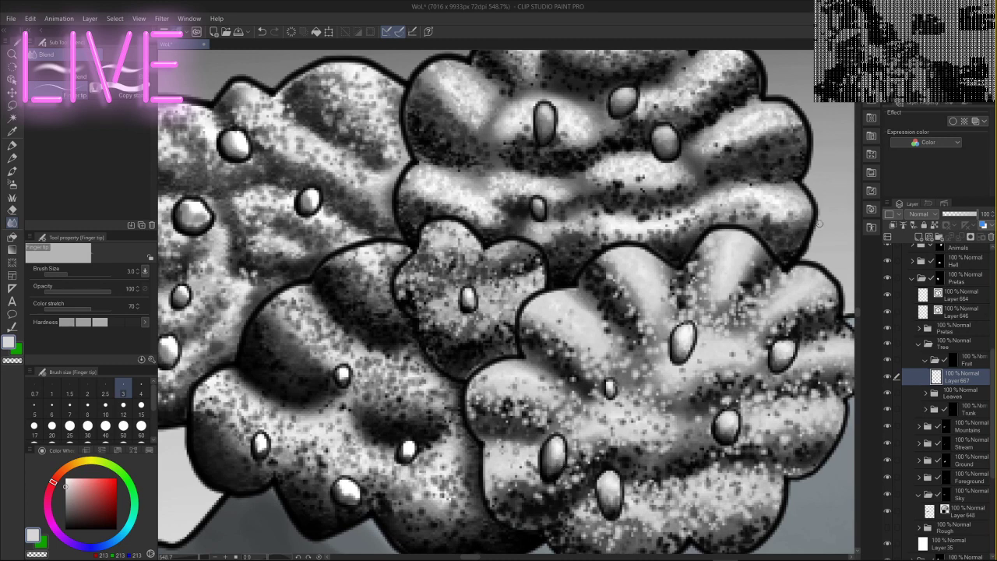
- Paint near-white highlights (RGB 255, 244, 244) on the topmost cluster's fruits with the size 4 Lighter pencil
{"action": "left_click", "coordinate": [12, 158]}
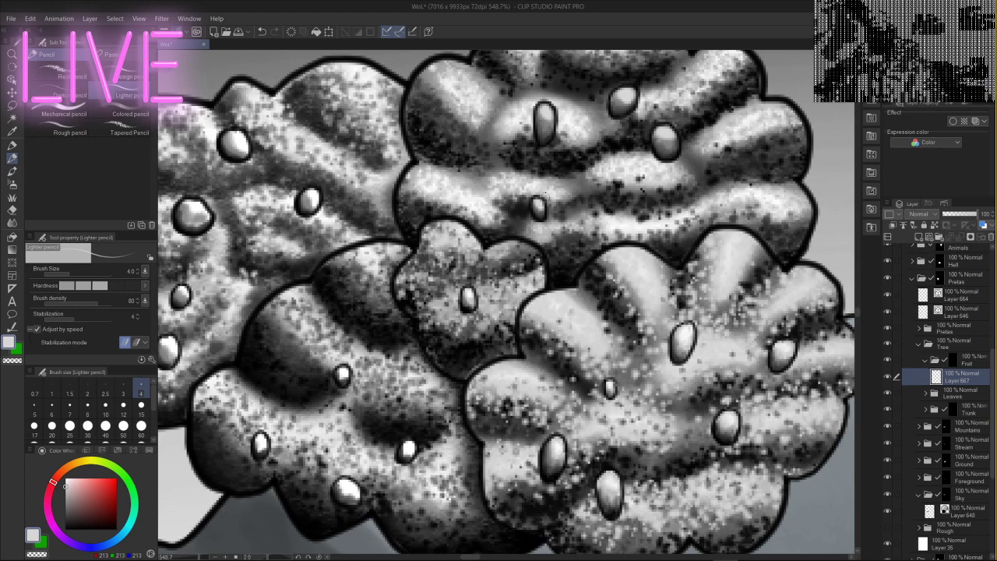
{"action": "left_click_drag", "start_coordinate": [327, 257], "coordinate": [583, 224]}
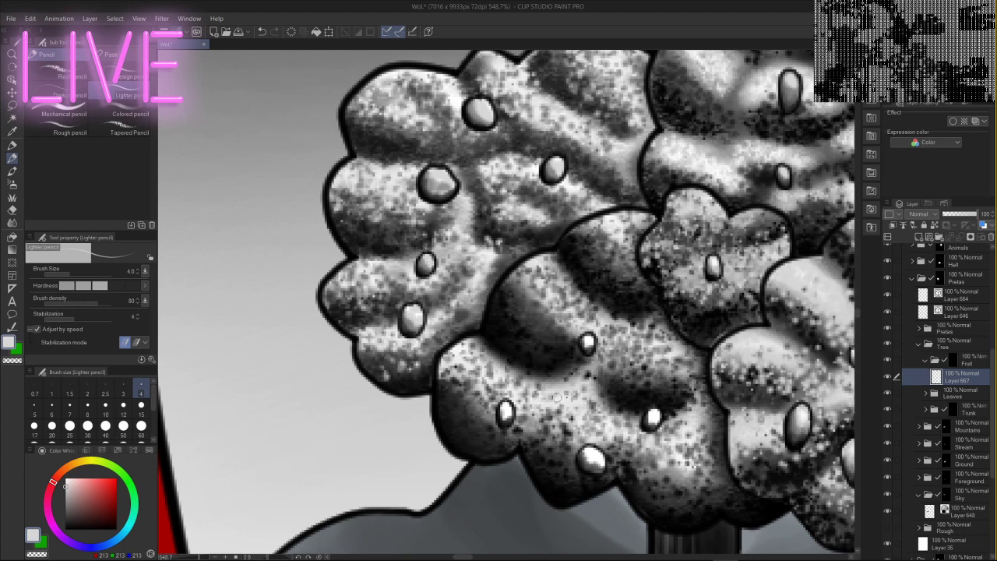
{"action": "left_click_drag", "start_coordinate": [745, 362], "coordinate": [715, 332]}
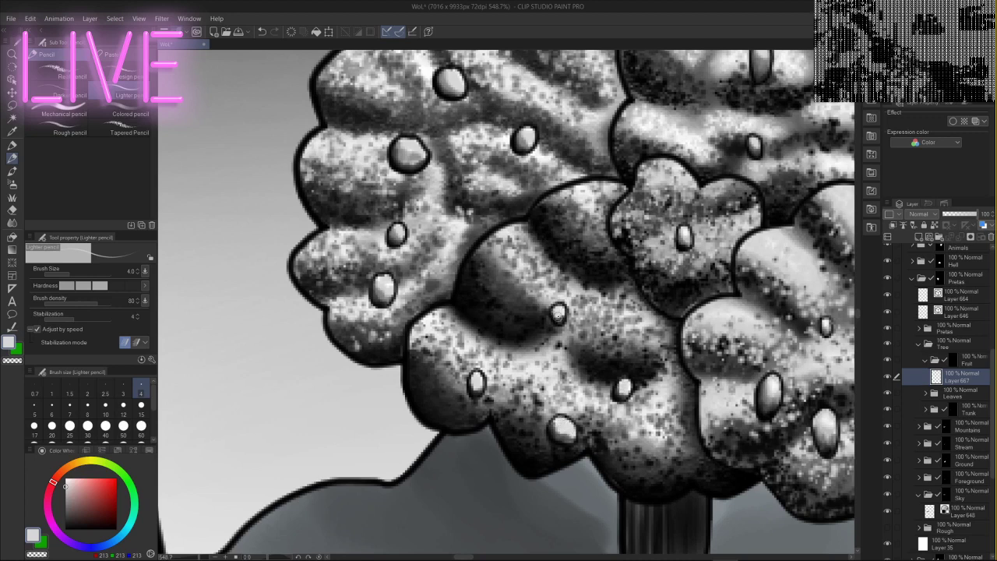
{"action": "left_click_drag", "start_coordinate": [713, 430], "coordinate": [483, 336]}
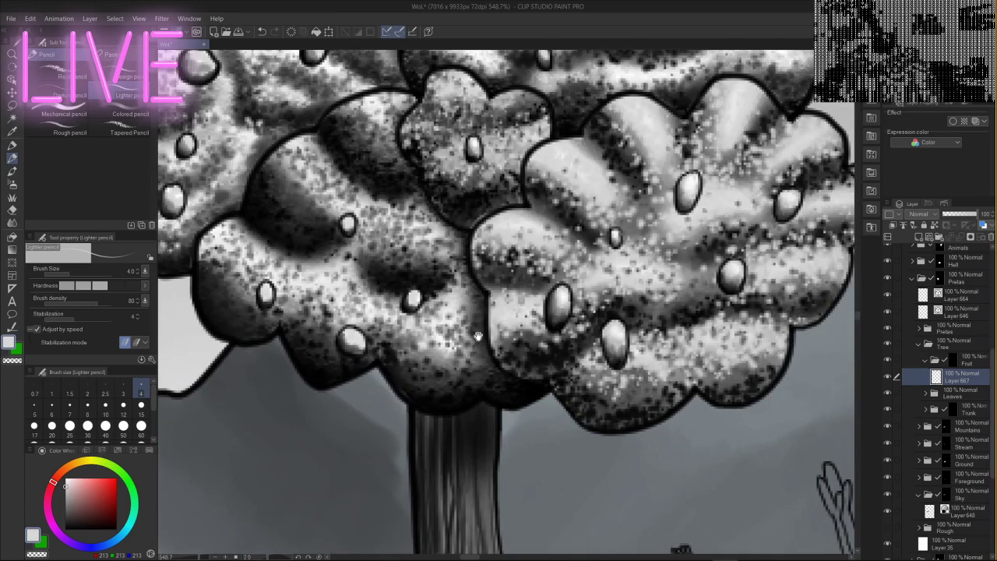
{"action": "left_click_drag", "start_coordinate": [634, 166], "coordinate": [561, 360]}
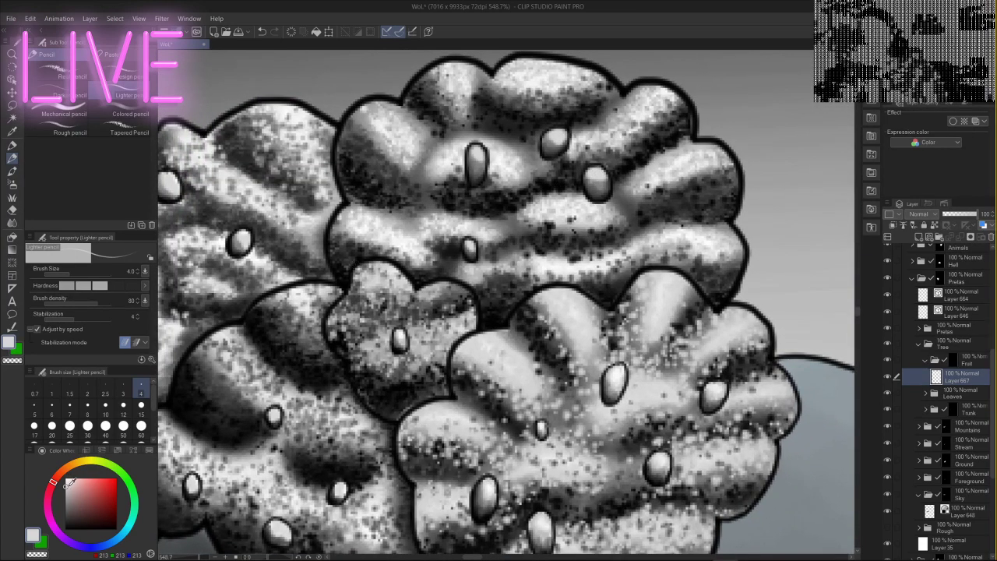
{"action": "left_click", "coordinate": [68, 478]}
{"action": "left_click_drag", "start_coordinate": [590, 175], "coordinate": [603, 176]}
{"action": "left_click_drag", "start_coordinate": [558, 135], "coordinate": [552, 137]}
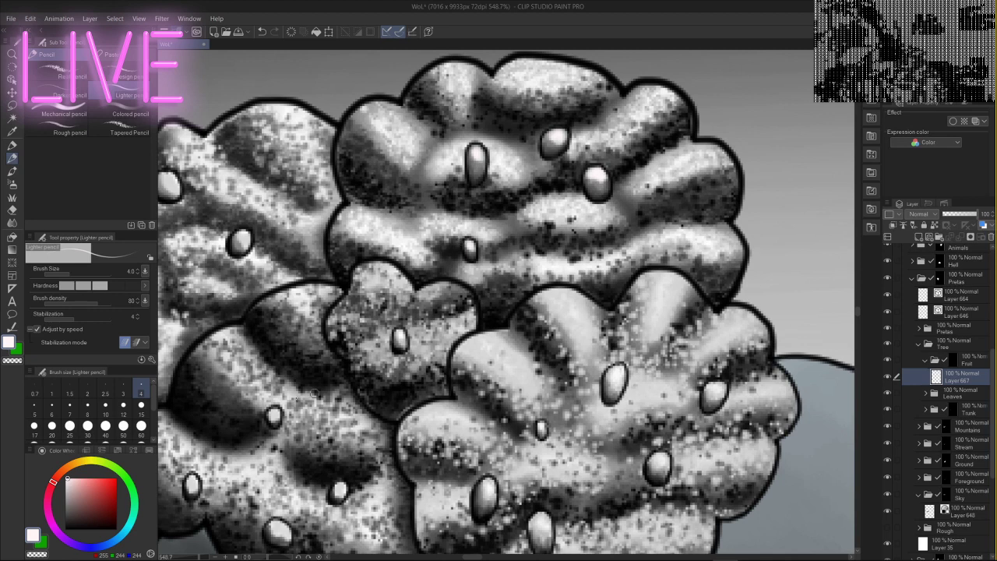
- Smooth the shading and highlights of the fruits across the leaf clusters with the size 3 Finger tip tool
{"action": "left_click", "coordinate": [14, 223]}
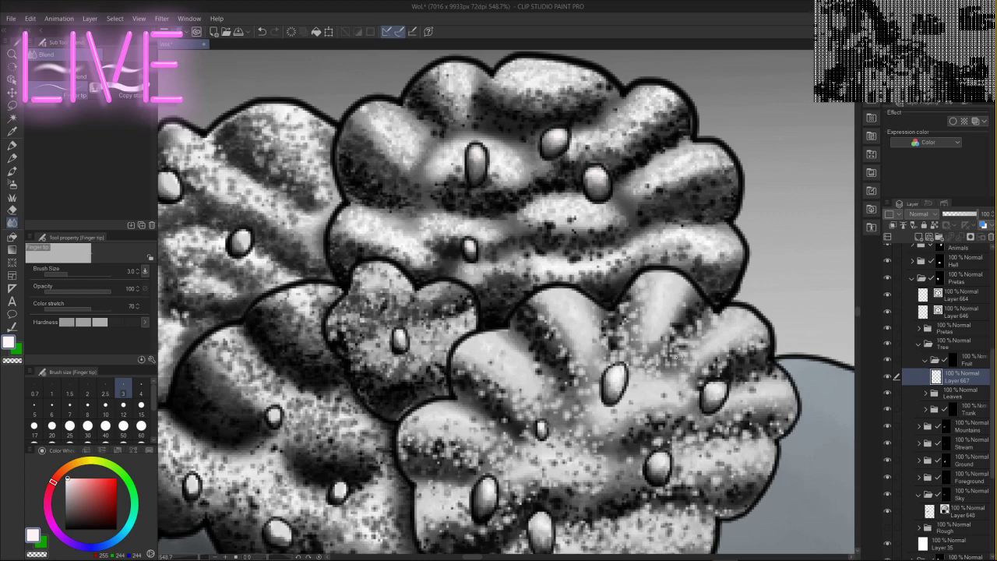
{"action": "left_click_drag", "start_coordinate": [354, 461], "coordinate": [472, 372]}
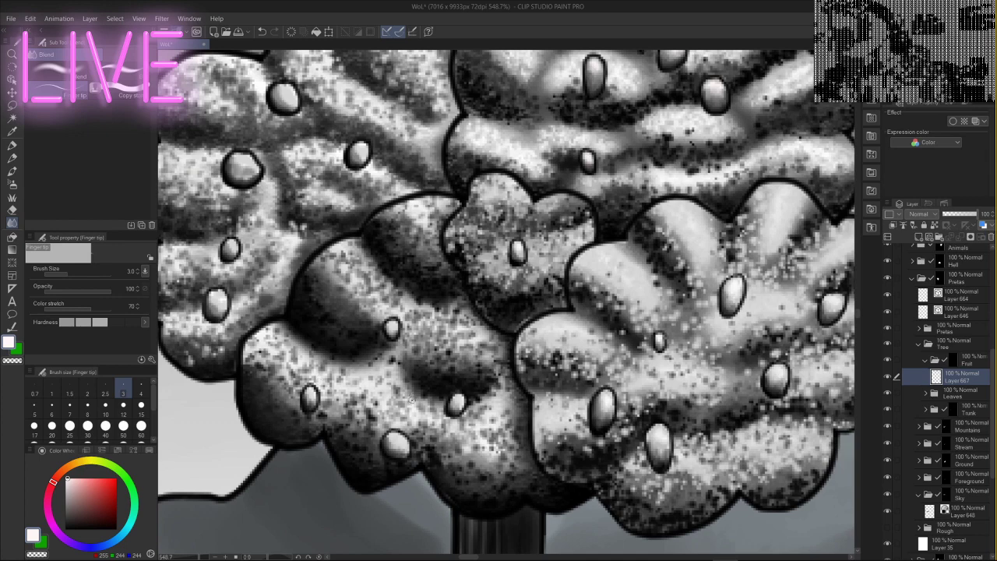
{"action": "mouse_move", "coordinate": [379, 245]}
{"action": "left_mouse_down"}
{"action": "mouse_move", "coordinate": [475, 246]}
{"action": "mouse_move", "coordinate": [573, 278]}
{"action": "left_mouse_up"}
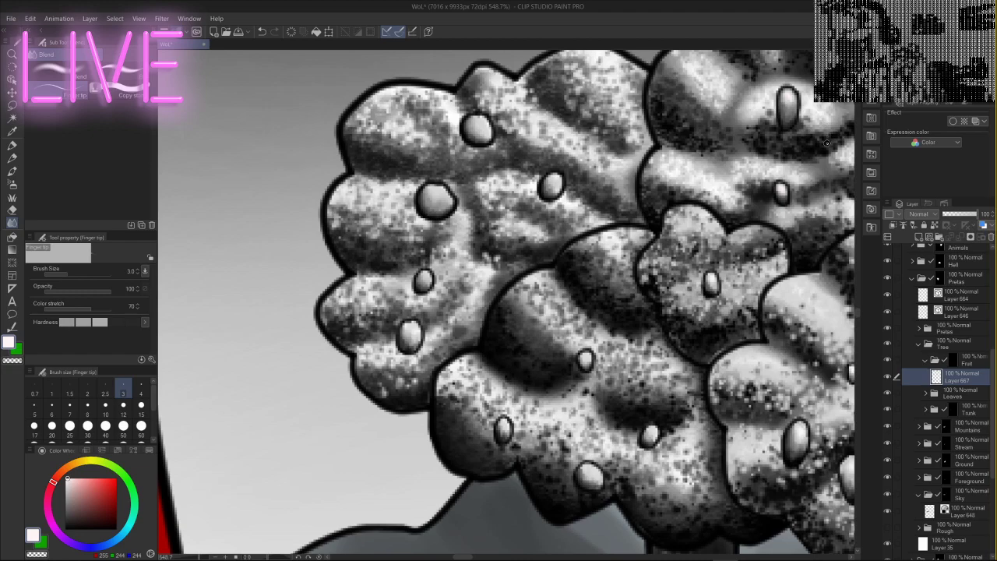
{"action": "left_click_drag", "start_coordinate": [694, 243], "coordinate": [623, 243]}
{"action": "left_click_drag", "start_coordinate": [741, 299], "coordinate": [641, 268]}
- Examine the fruit tree within the Pretas realm and the whole illustration, then inspect the white crouching figure above the stream
{"action": "scroll", "coordinate": [640, 269], "scroll_direction": "down", "scroll_amount": 3}
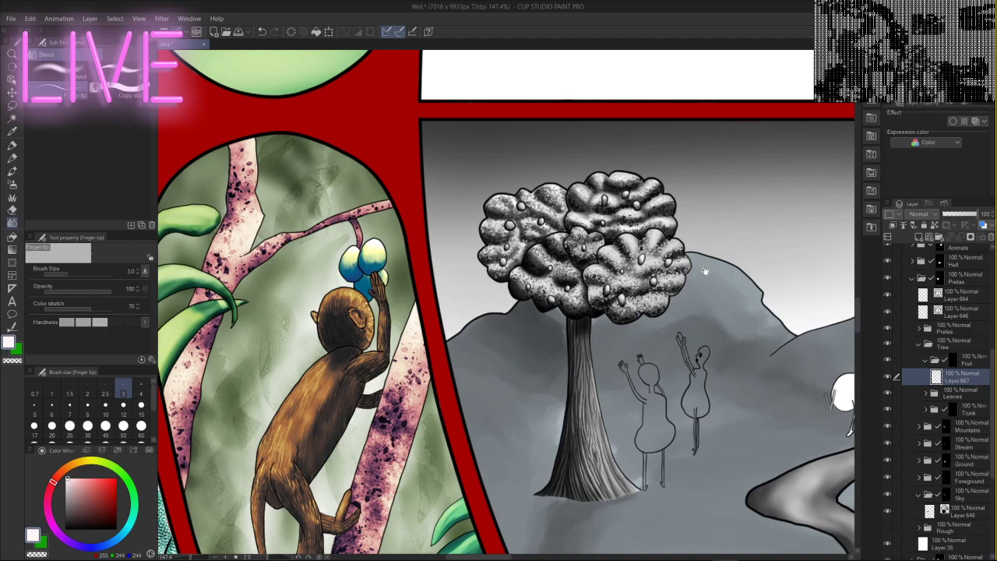
{"action": "left_click_drag", "start_coordinate": [758, 355], "coordinate": [630, 252]}
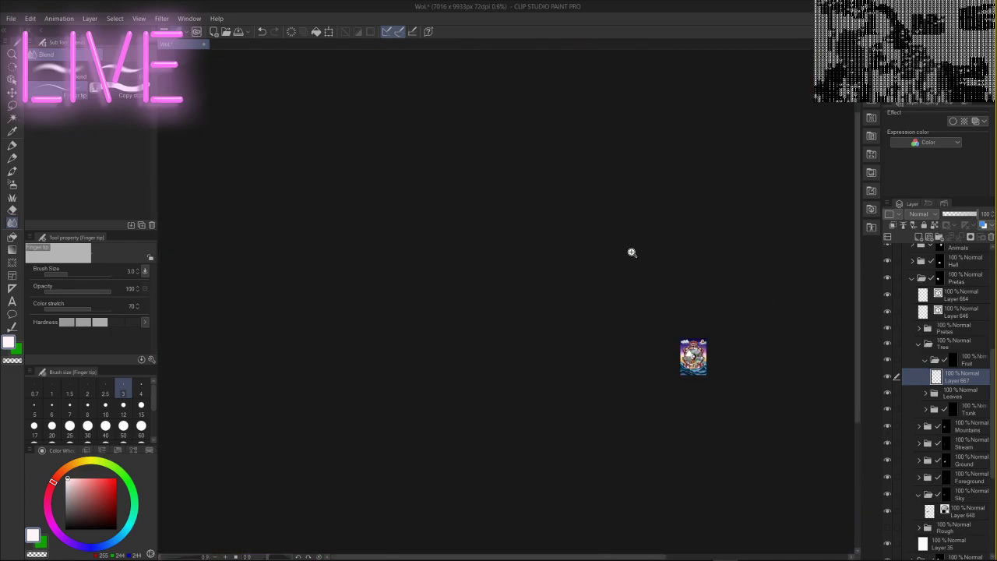
{"action": "left_click_drag", "start_coordinate": [679, 376], "coordinate": [777, 313]}
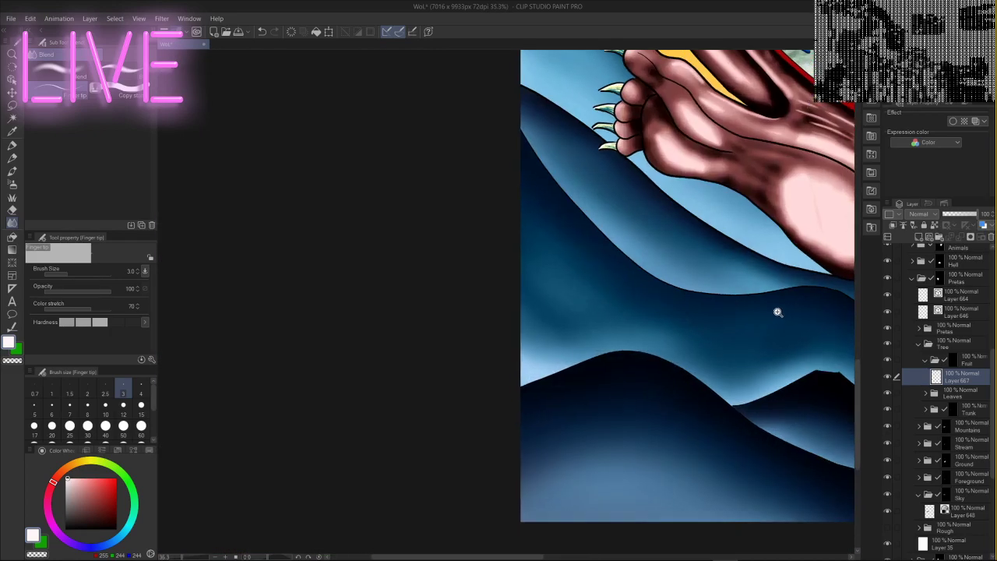
{"action": "left_click_drag", "start_coordinate": [748, 215], "coordinate": [372, 458]}
{"action": "scroll", "coordinate": [465, 140], "scroll_direction": "up", "scroll_amount": 6}
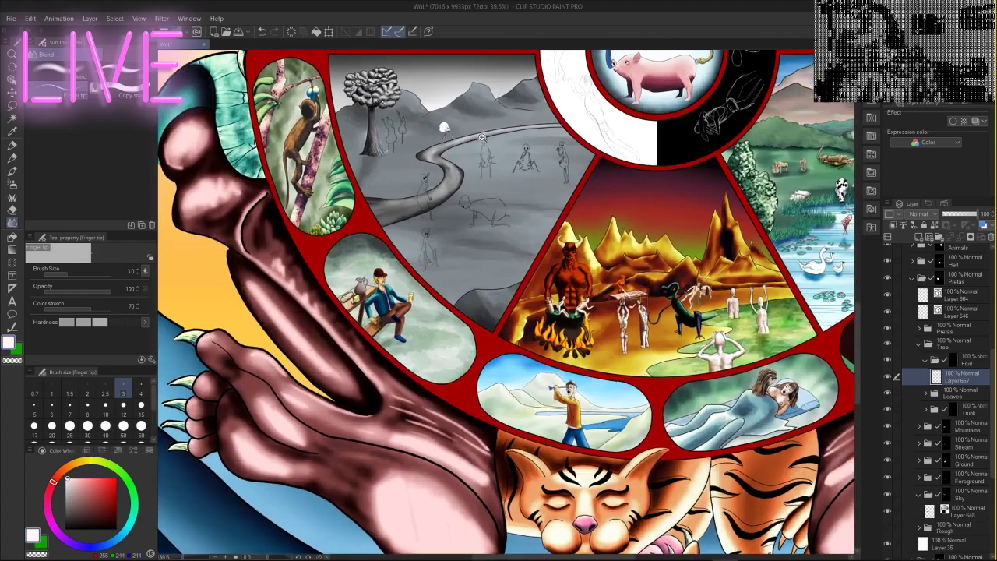
{"action": "scroll", "coordinate": [539, 201], "scroll_direction": "down", "scroll_amount": 2}
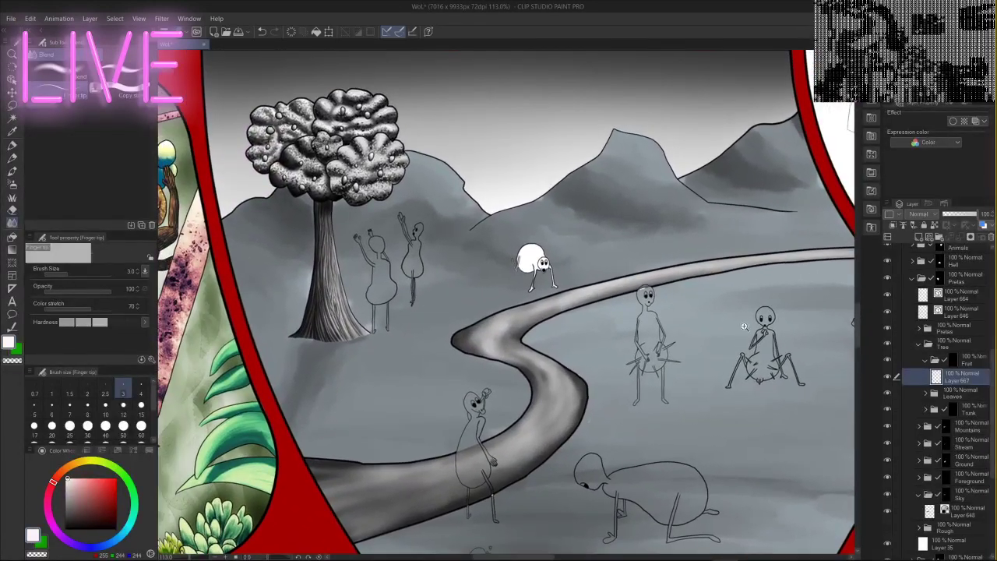
{"action": "scroll", "coordinate": [706, 327], "scroll_direction": "down", "scroll_amount": 5}
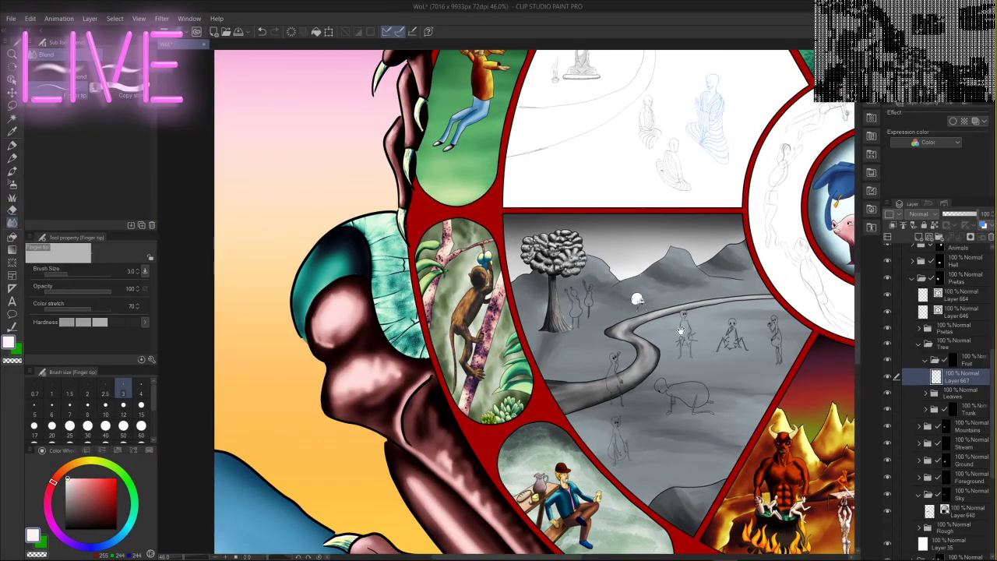
{"action": "scroll", "coordinate": [651, 308], "scroll_direction": "up", "scroll_amount": 8}
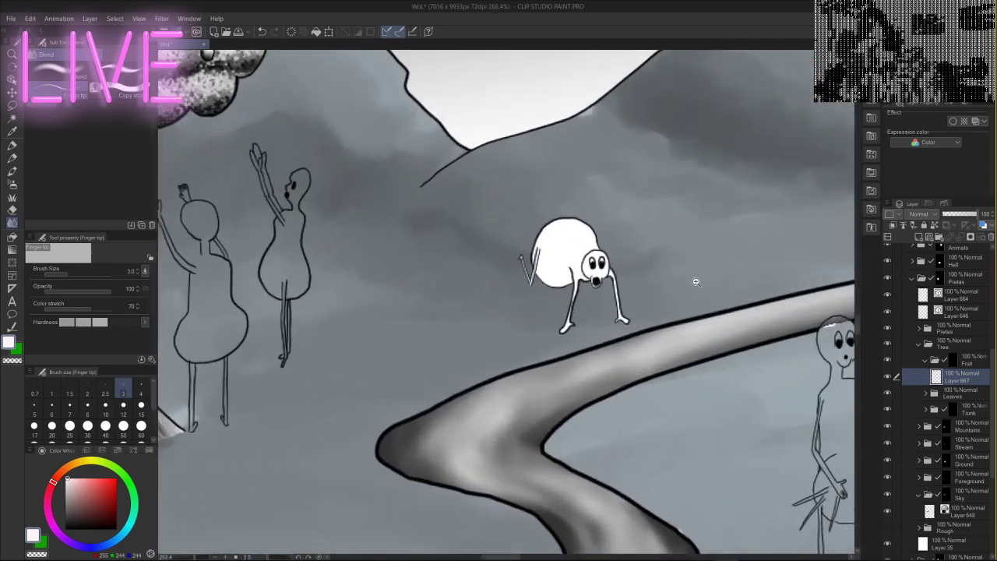
{"action": "scroll", "coordinate": [695, 281], "scroll_direction": "up", "scroll_amount": 3}
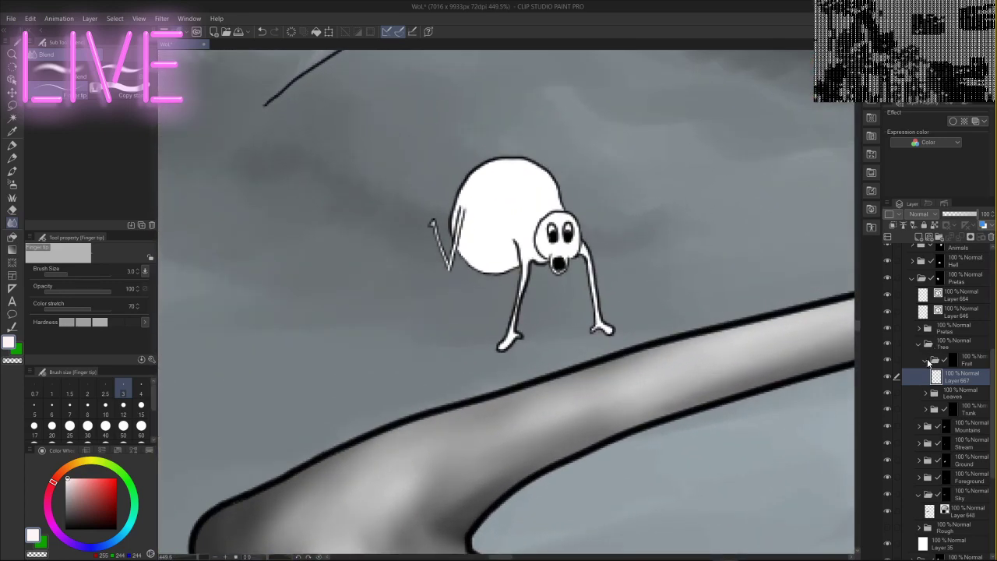
- Collapse the Fruit and Tree folders and hide the Pretas line art on Layer 664
{"action": "left_click", "coordinate": [926, 362]}
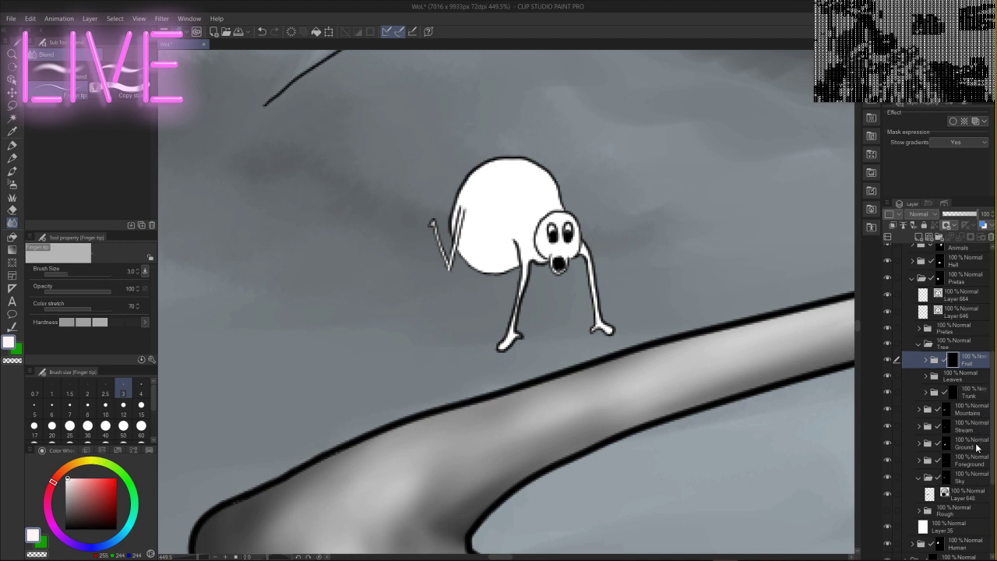
{"action": "left_click", "coordinate": [919, 344]}
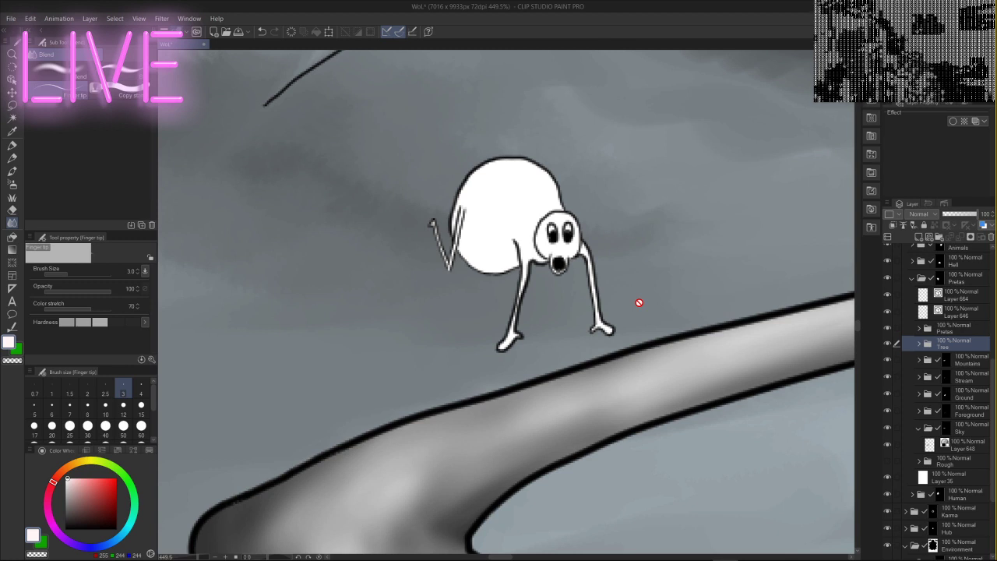
{"action": "left_click", "coordinate": [971, 301]}
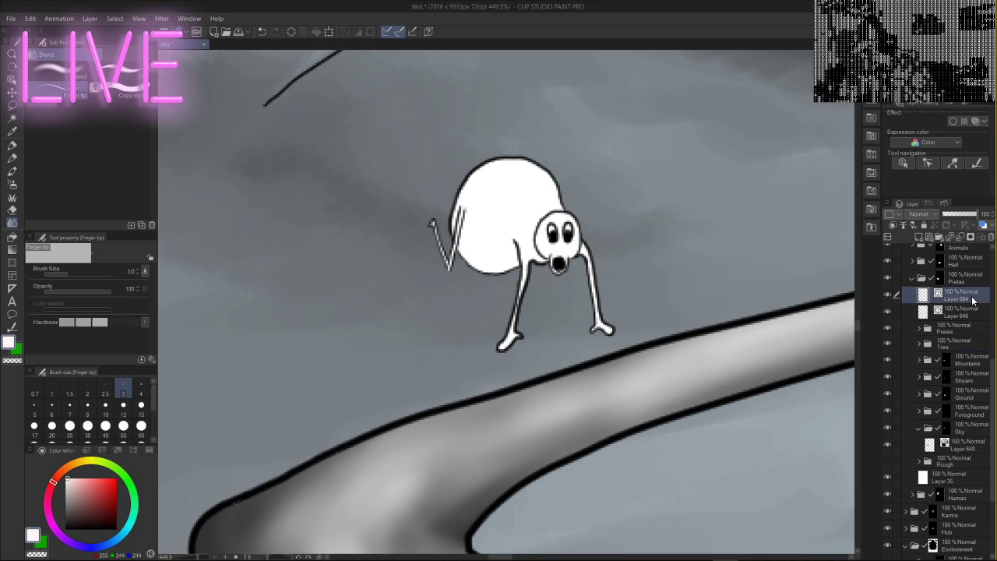
{"action": "left_click", "coordinate": [887, 294]}
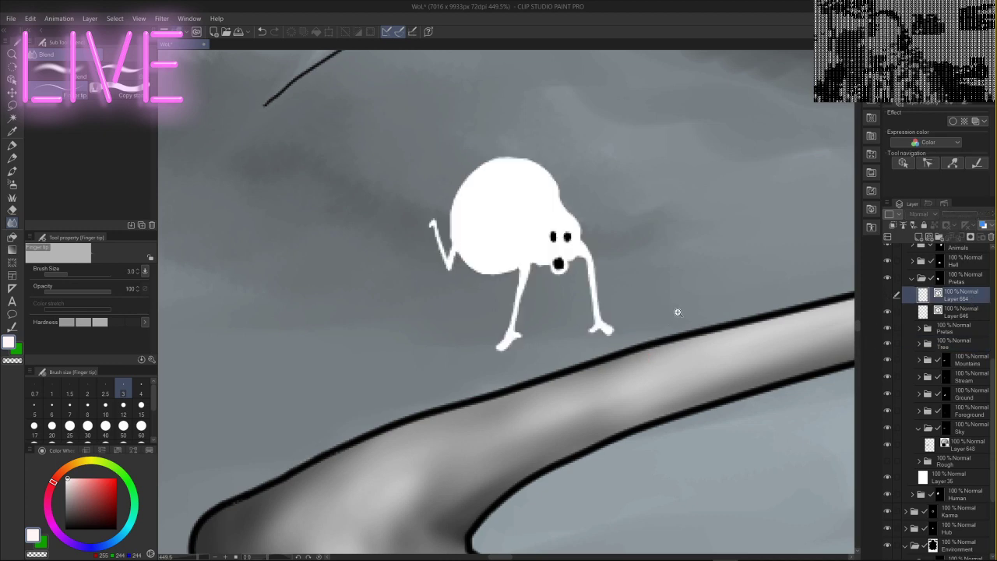
- Show Layer 664 and cut the crouching figure's line art from it with a Shrink selection around the figure
{"action": "scroll", "coordinate": [666, 315], "scroll_direction": "down", "scroll_amount": 4}
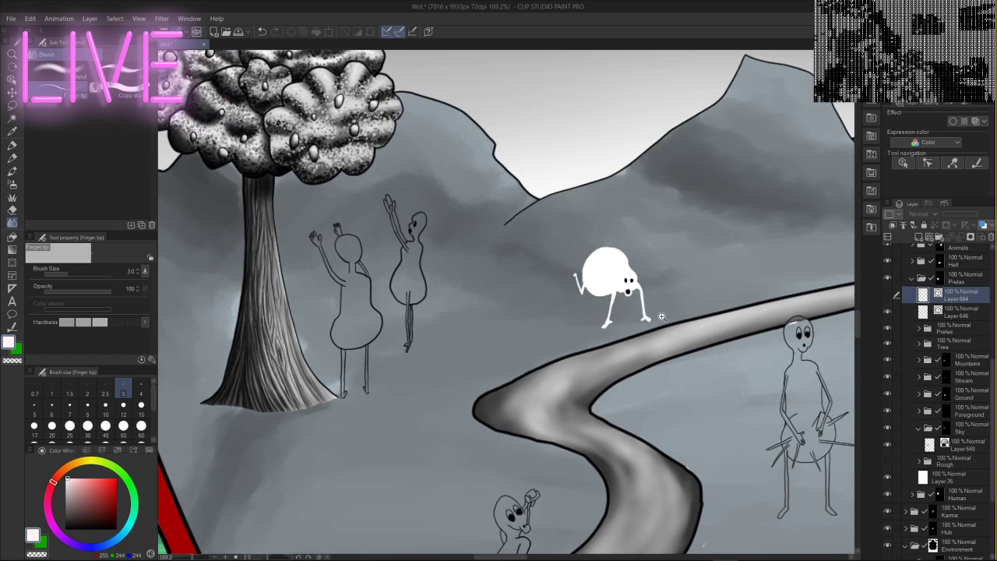
{"action": "left_click", "coordinate": [959, 296]}
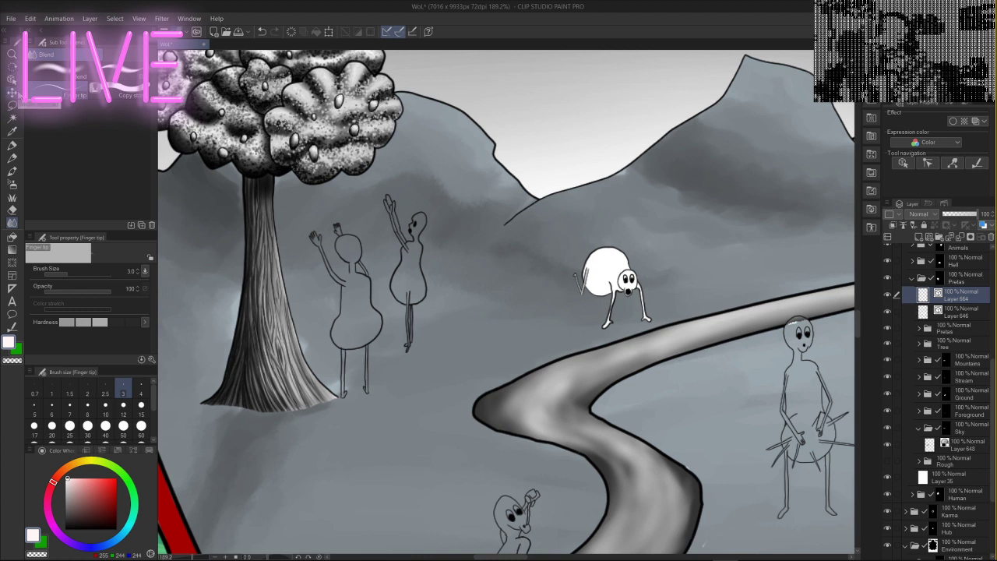
{"action": "left_click", "coordinate": [12, 105]}
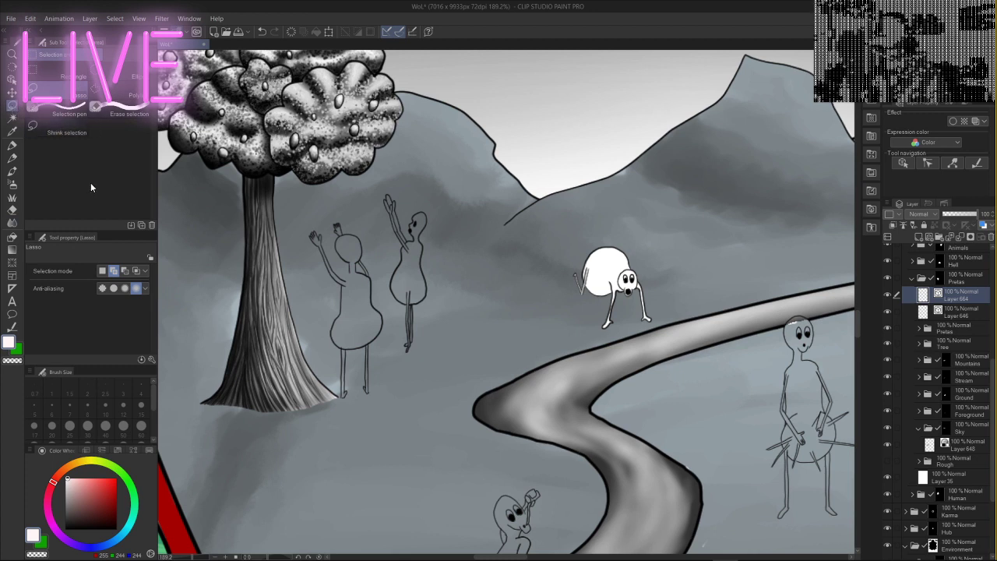
{"action": "left_click", "coordinate": [47, 129]}
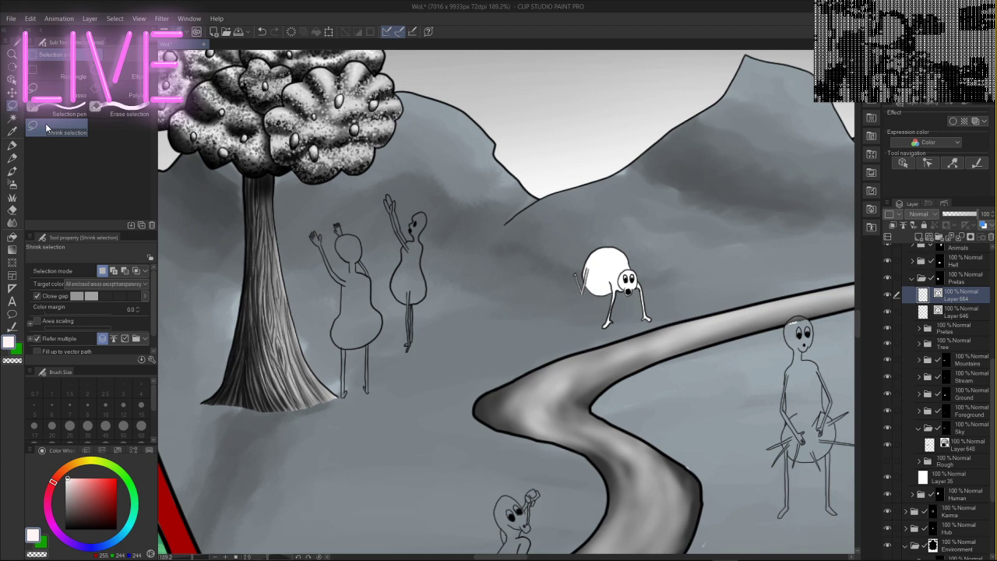
{"action": "mouse_move", "coordinate": [604, 330]}
{"action": "left_mouse_down"}
{"action": "mouse_move", "coordinate": [664, 316]}
{"action": "mouse_move", "coordinate": [672, 297]}
{"action": "mouse_move", "coordinate": [640, 237]}
{"action": "mouse_move", "coordinate": [573, 238]}
{"action": "mouse_move", "coordinate": [570, 319]}
{"action": "mouse_move", "coordinate": [601, 328]}
{"action": "left_mouse_up"}
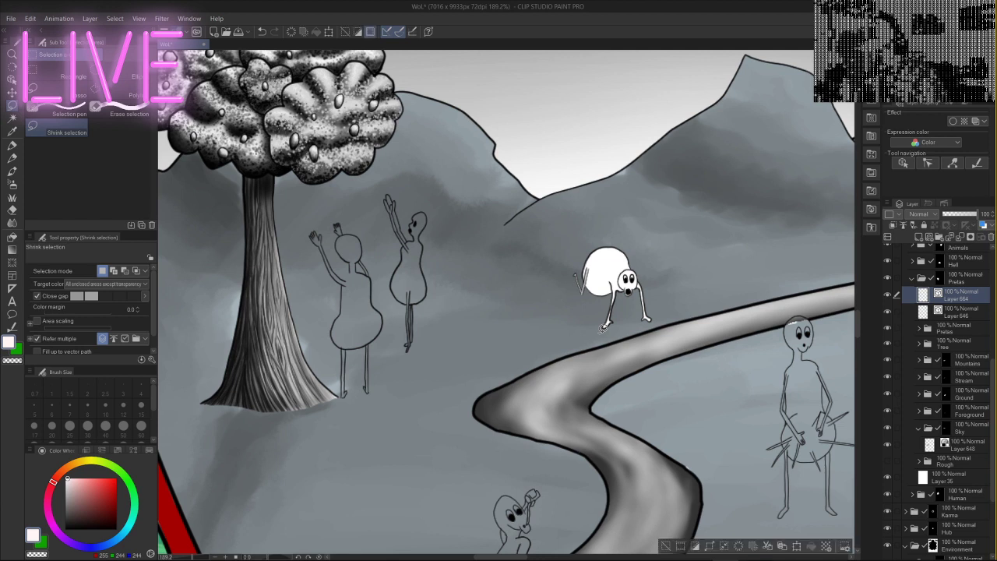
{"action": "key", "text": "alt+Delete"}
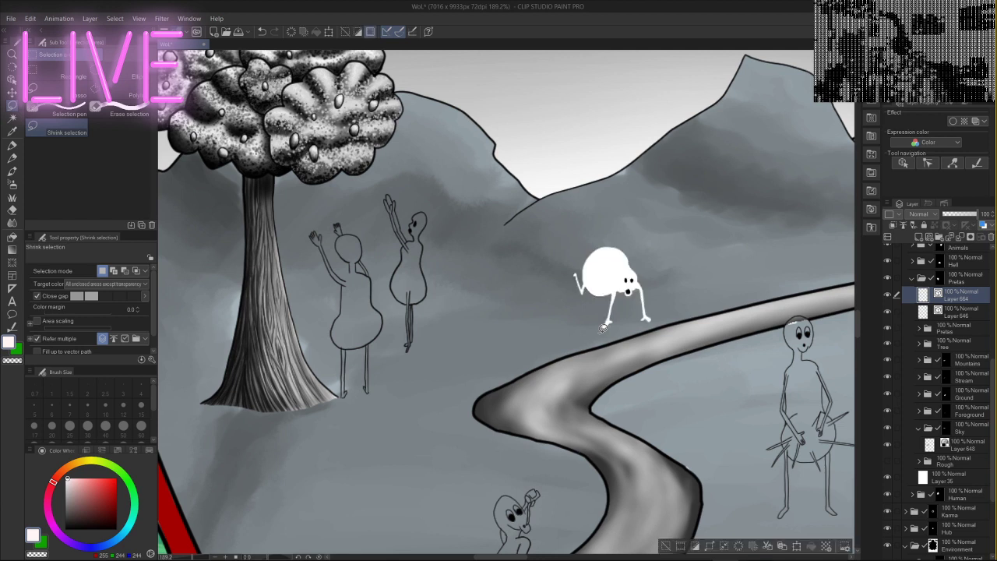
- Paste the crouching figure's line art above Layer 646 and merge it down into that layer
{"action": "left_click", "coordinate": [956, 311]}
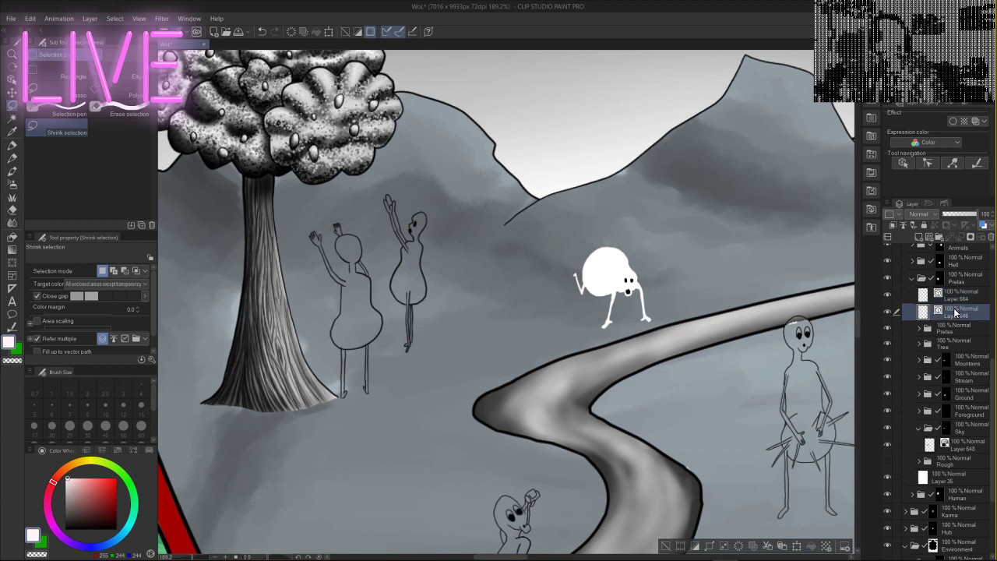
{"action": "key", "text": "ctrl+v"}
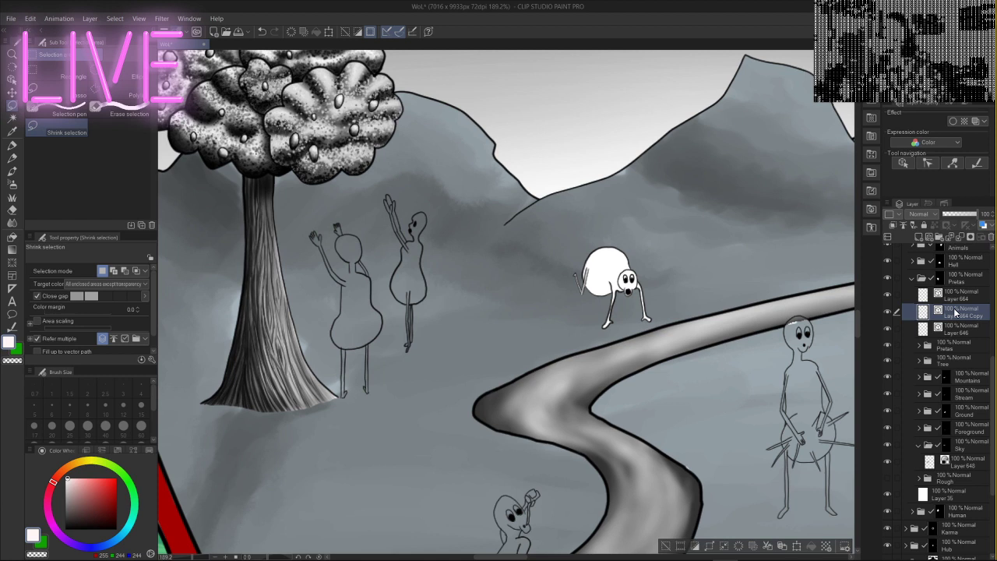
{"action": "right_click", "coordinate": [964, 310]}
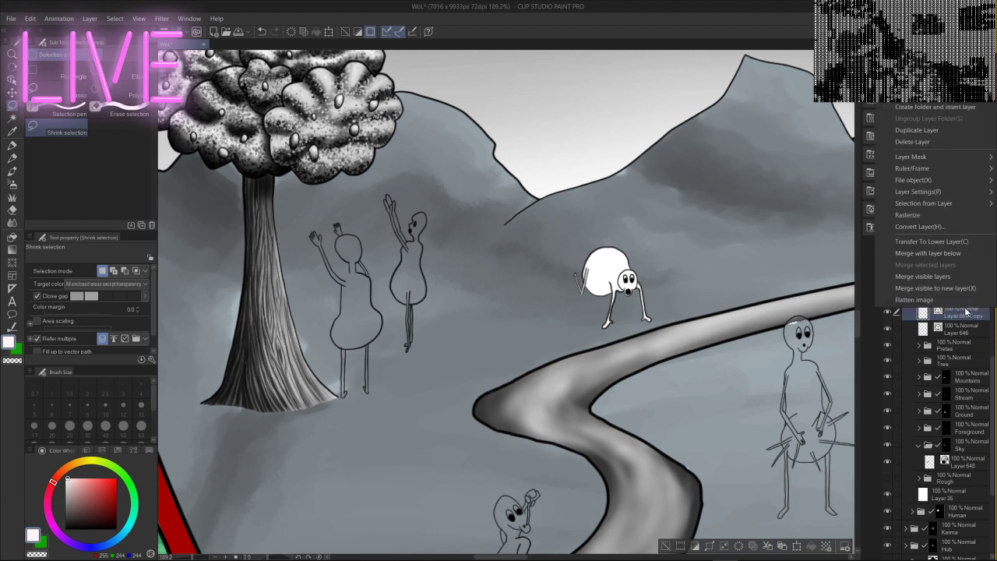
{"action": "left_click", "coordinate": [956, 254]}
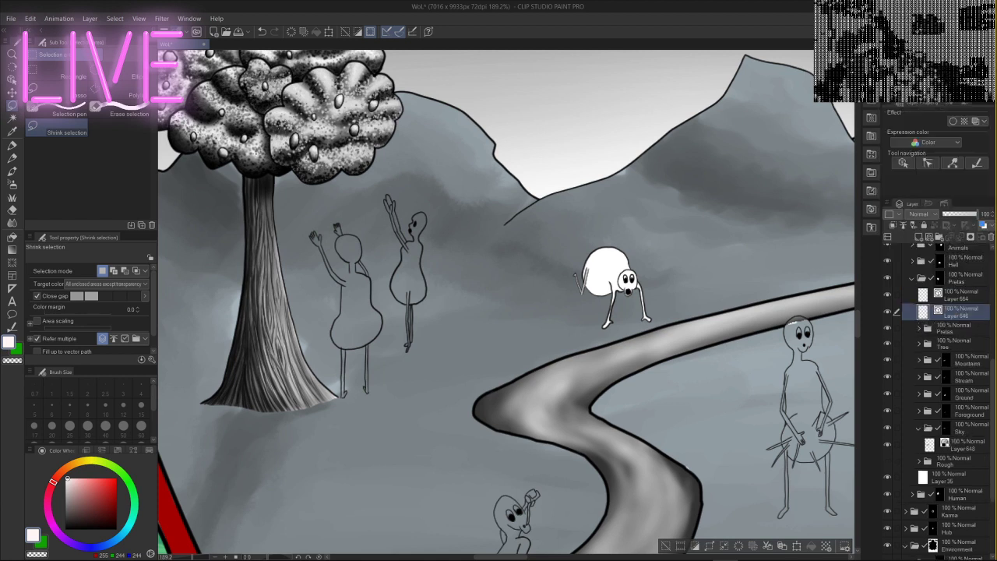
- Delete the emptied Layer 664 and expand the nested Pretas folder
{"action": "left_click", "coordinate": [961, 297]}
{"action": "left_click", "coordinate": [990, 236]}
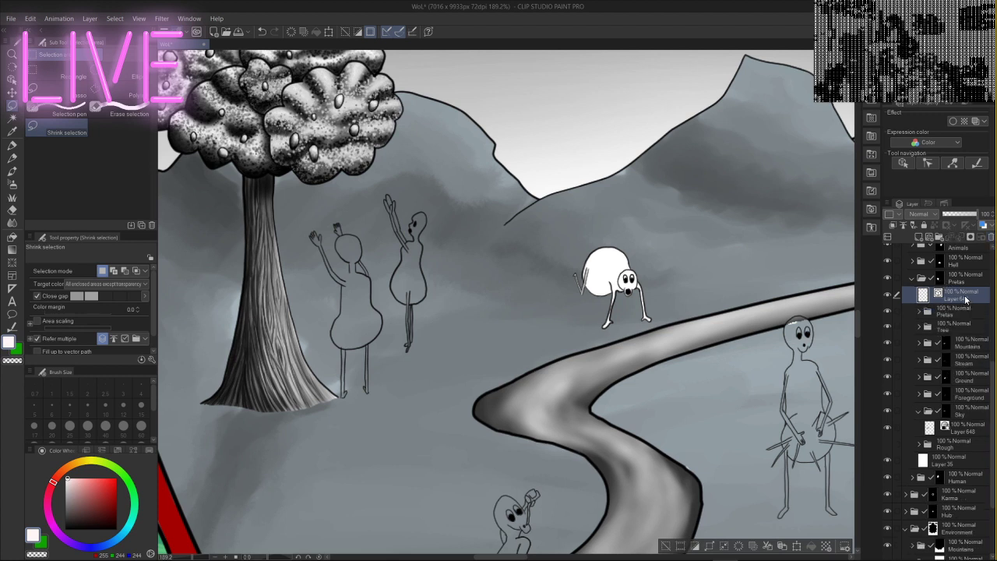
{"action": "left_click_drag", "start_coordinate": [965, 299], "coordinate": [965, 276]}
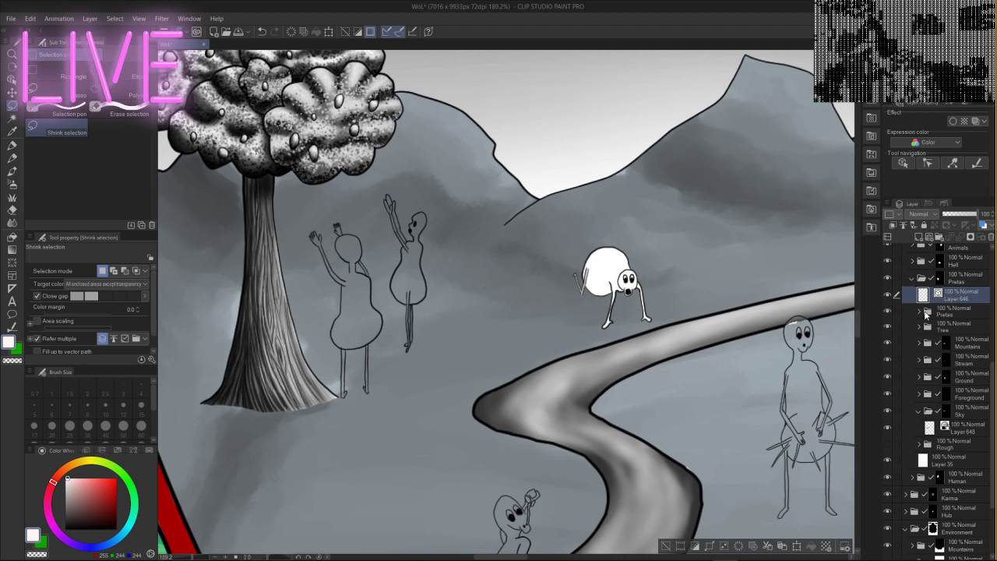
{"action": "left_click", "coordinate": [919, 310]}
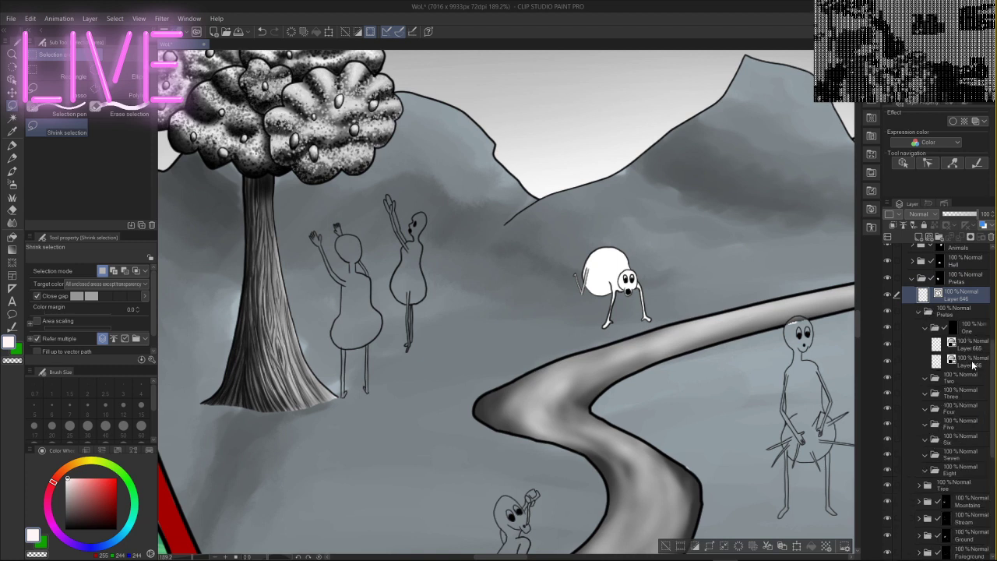
{"action": "left_click", "coordinate": [973, 363]}
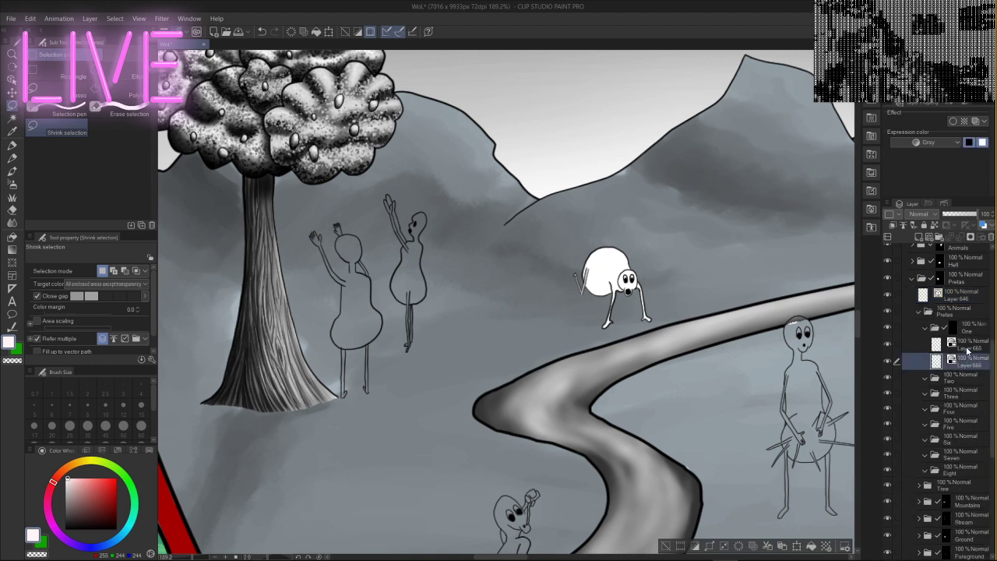
{"action": "left_click", "coordinate": [965, 351]}
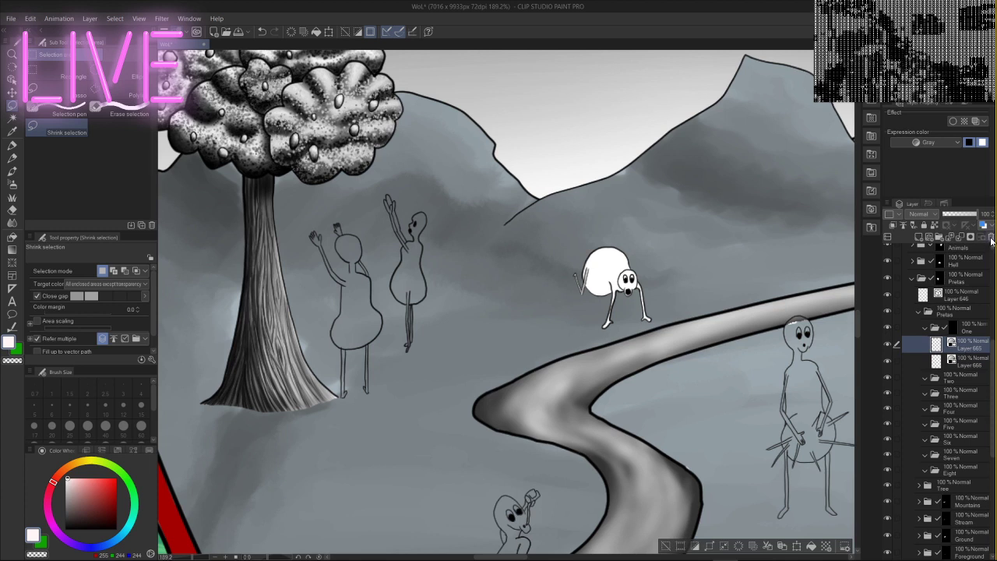
{"action": "key", "text": "ctrl+e"}
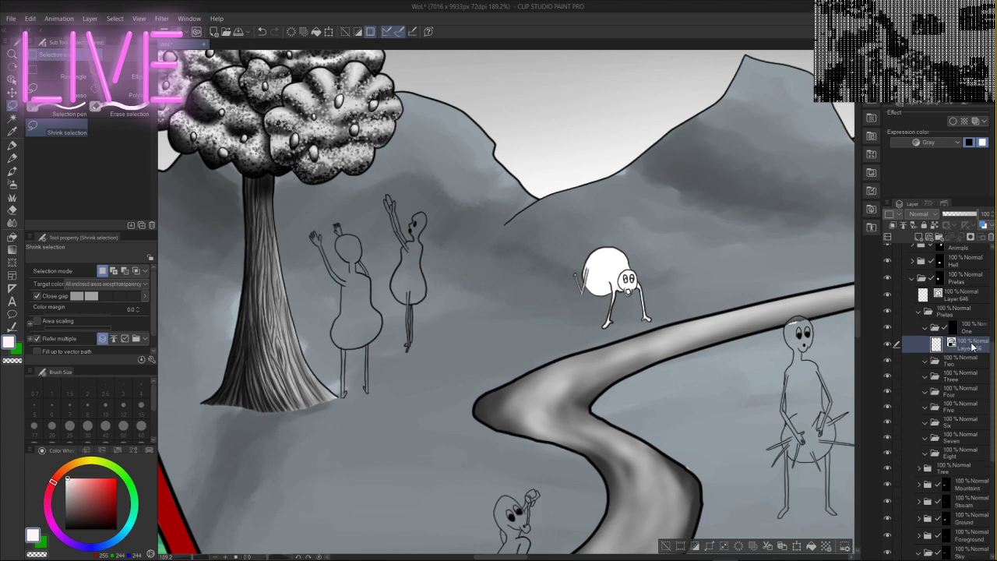
{"action": "key", "text": "ctrl+z"}
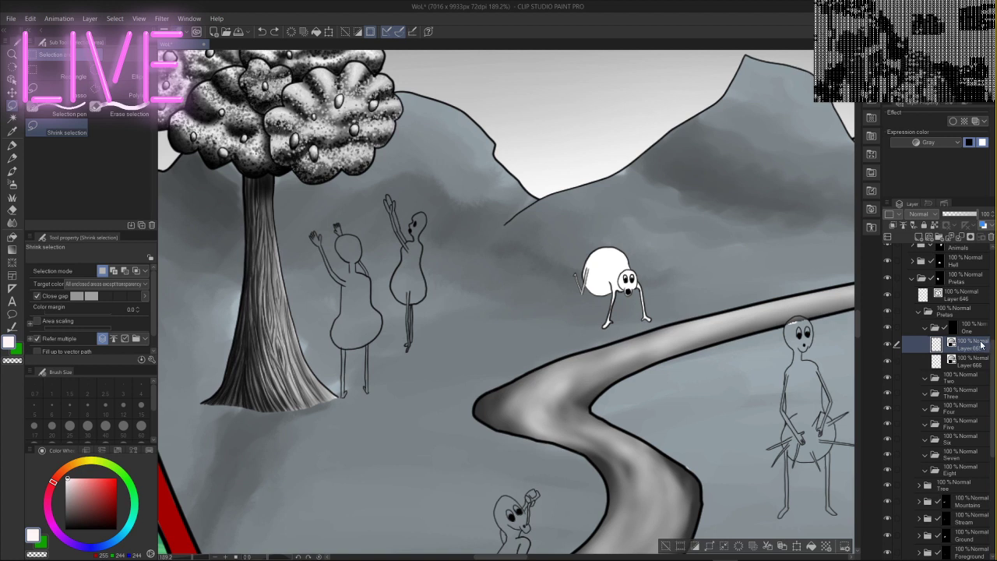
- Rename Layer 665 in folder One as "Eyes + Mouth"
{"action": "double_click", "coordinate": [970, 349]}
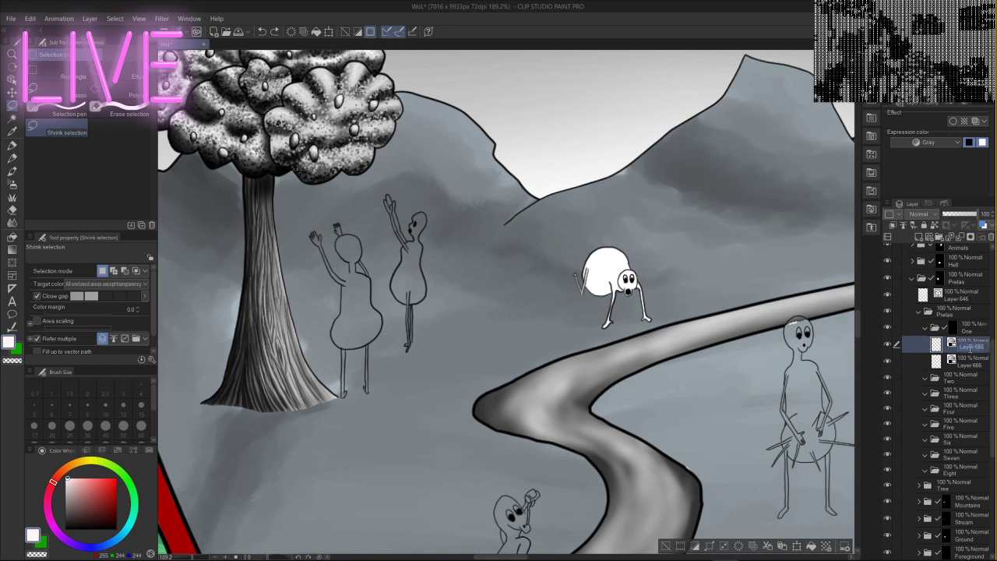
{"action": "type", "text": "E"}
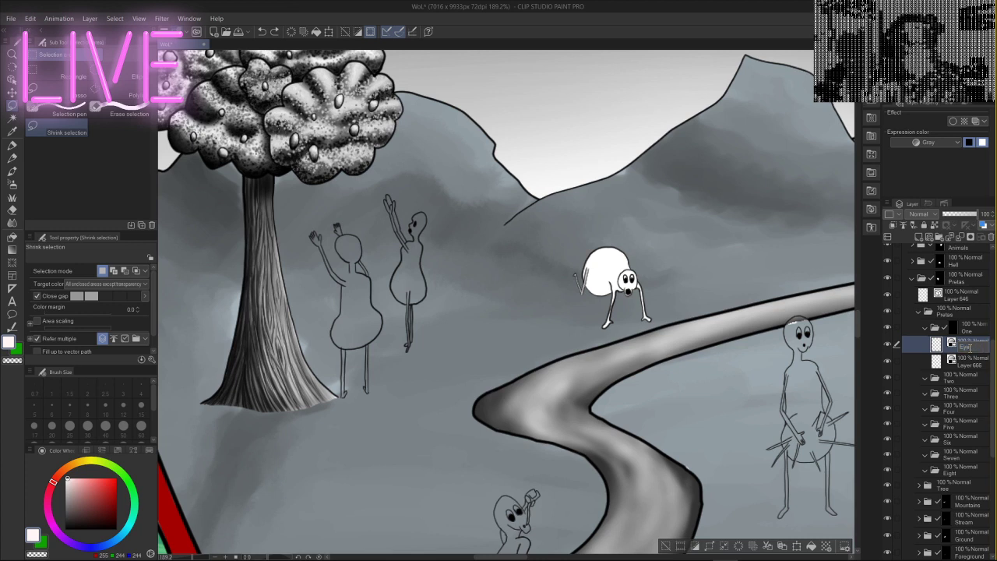
{"action": "type", "text": "yes + Mouth"}
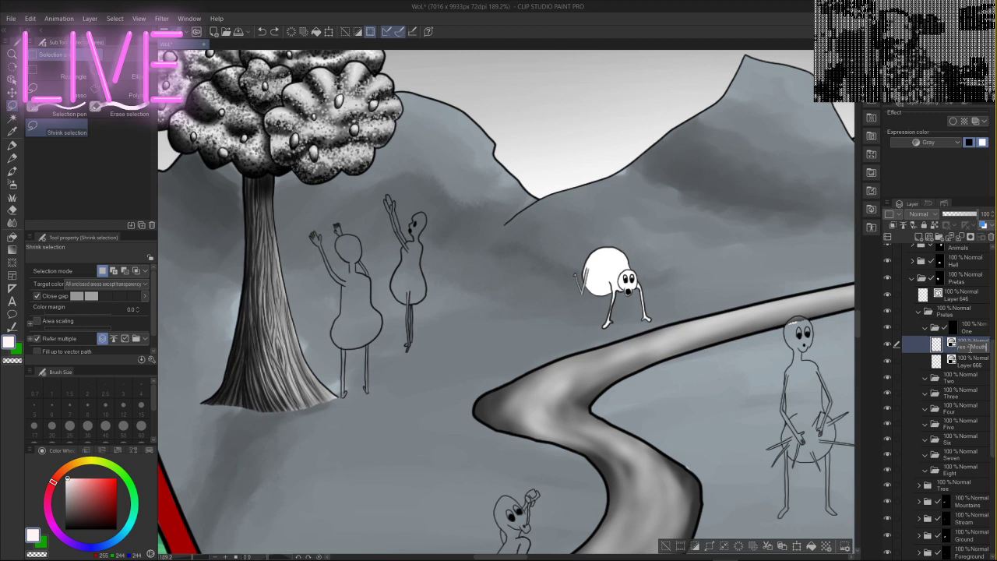
{"action": "key", "text": "Return"}
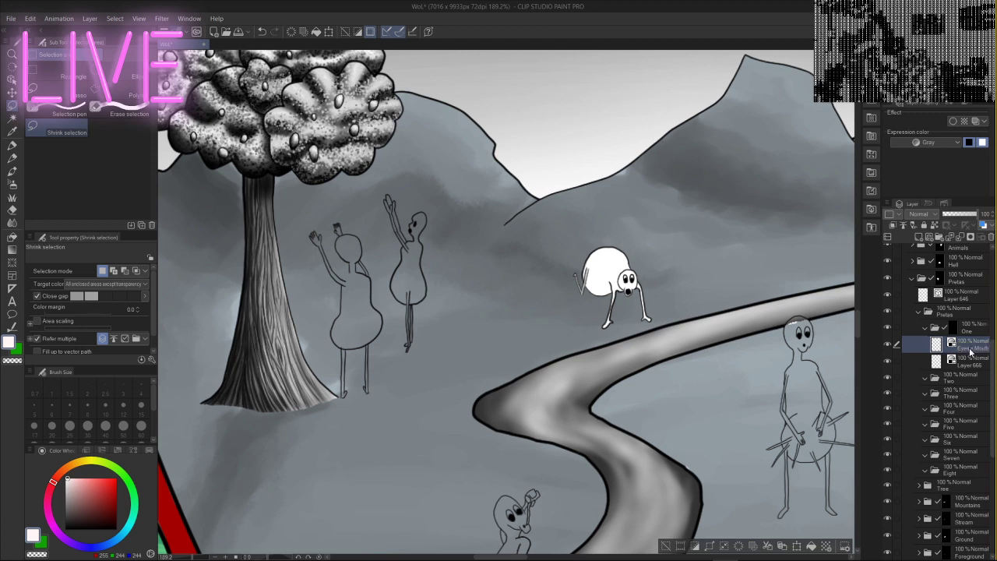
- Make Layer 666 in folder One active, check its contents by hiding and showing it, and clear the selection around the crouching figure
{"action": "left_click", "coordinate": [967, 360]}
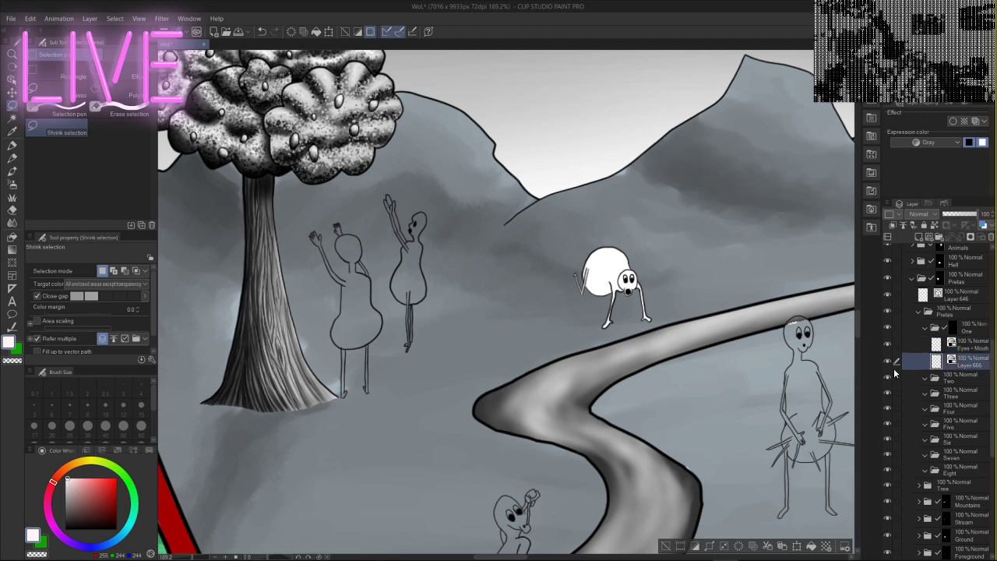
{"action": "left_click", "coordinate": [887, 361]}
{"action": "left_click", "coordinate": [887, 360]}
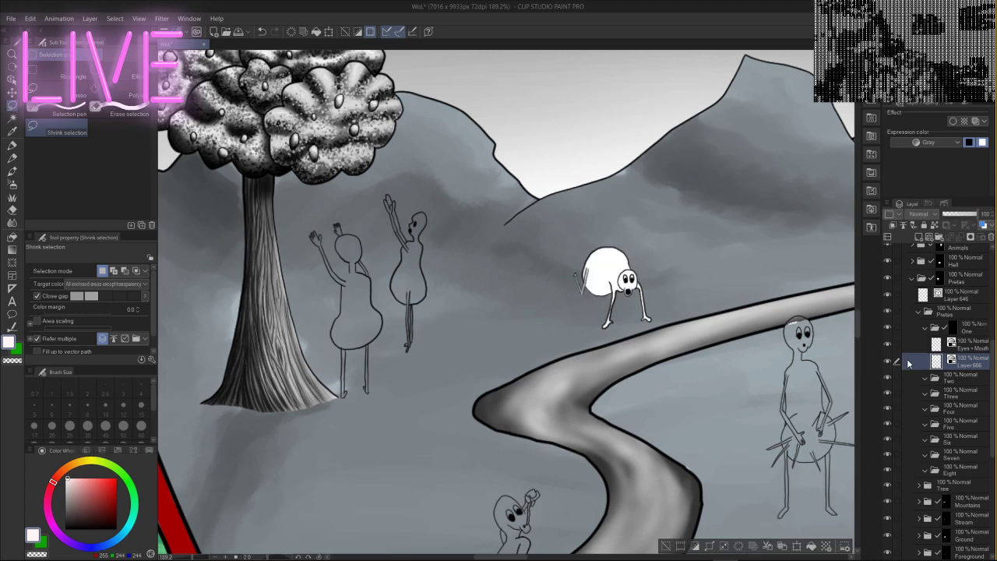
{"action": "scroll", "coordinate": [605, 249], "scroll_direction": "up", "scroll_amount": 4}
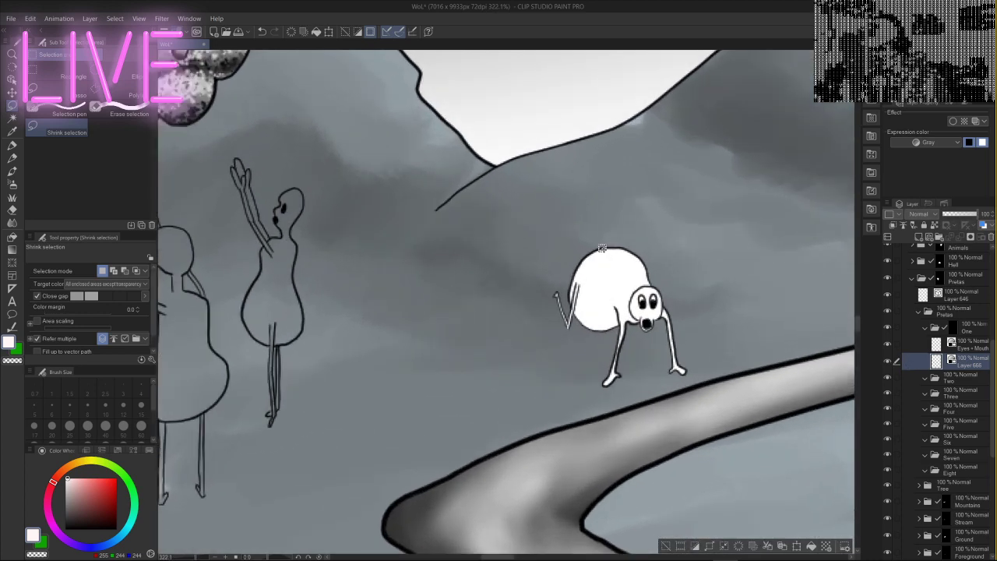
{"action": "scroll", "coordinate": [601, 249], "scroll_direction": "up", "scroll_amount": 1}
{"action": "scroll", "coordinate": [601, 261], "scroll_direction": "up", "scroll_amount": 3}
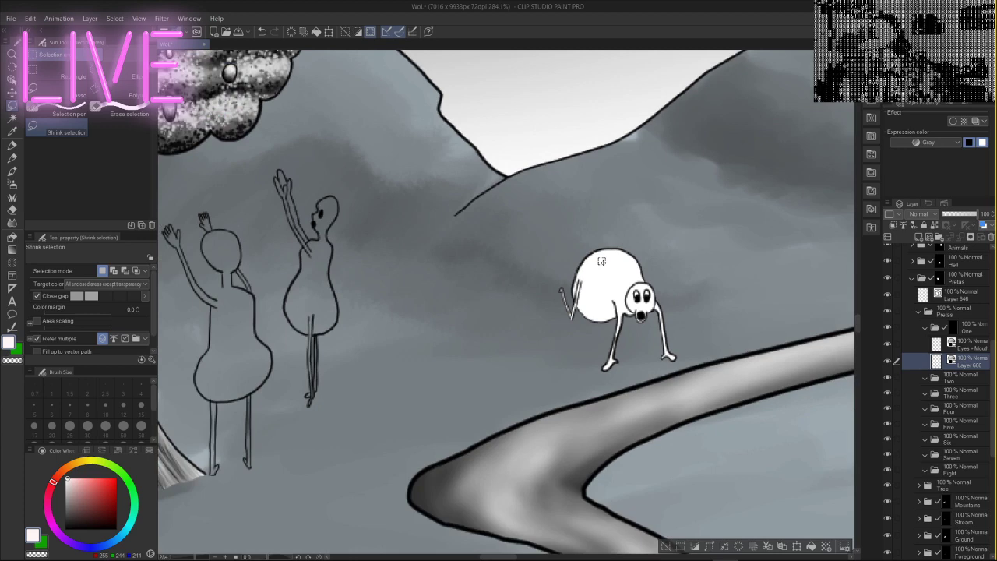
{"action": "scroll", "coordinate": [636, 279], "scroll_direction": "up", "scroll_amount": 3}
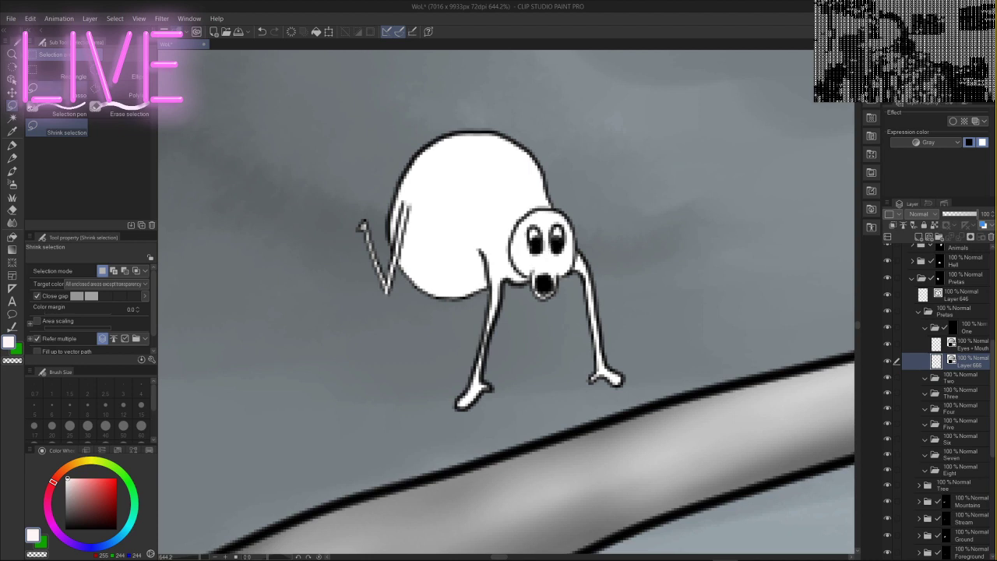
- Shade the crouching figure's lower belly with the size 10 Real pencil in mid grey (RGB 112, 112, 112)
{"action": "left_click", "coordinate": [12, 158]}
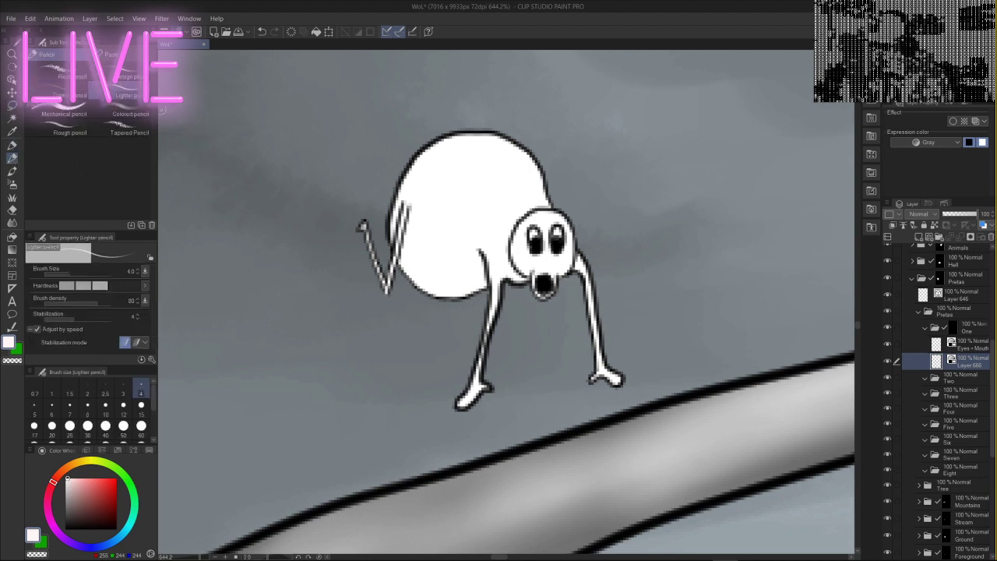
{"action": "left_click", "coordinate": [60, 70]}
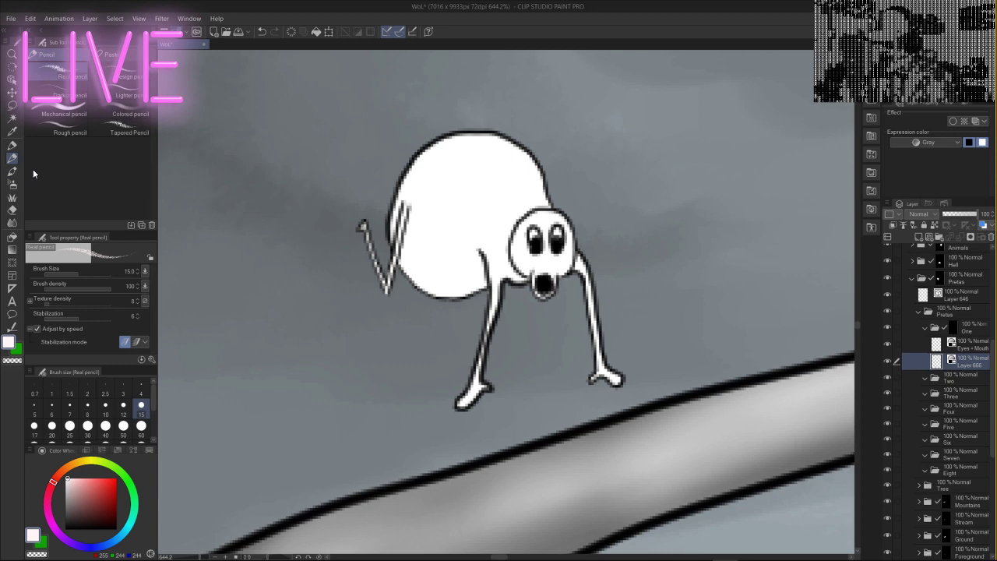
{"action": "left_click", "coordinate": [105, 405]}
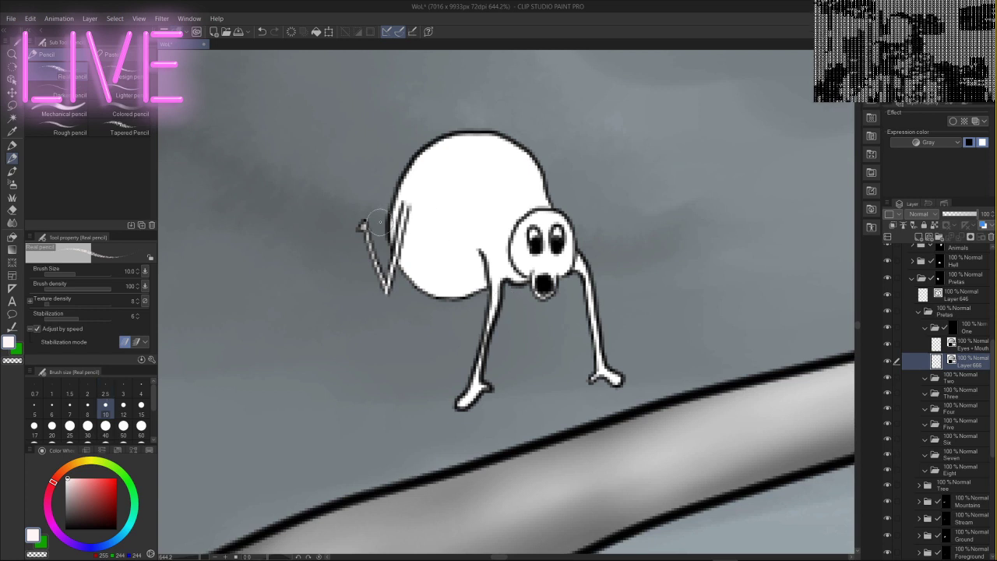
{"action": "left_click_drag", "start_coordinate": [76, 504], "coordinate": [61, 504]}
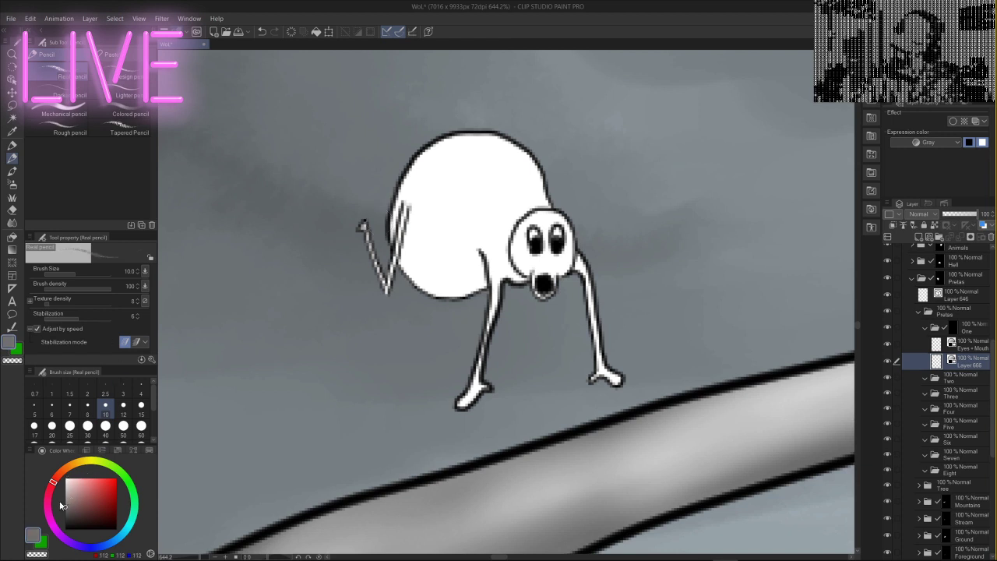
{"action": "mouse_move", "coordinate": [468, 265]}
{"action": "left_mouse_down"}
{"action": "mouse_move", "coordinate": [444, 271]}
{"action": "mouse_move", "coordinate": [446, 261]}
{"action": "mouse_move", "coordinate": [441, 296]}
{"action": "mouse_move", "coordinate": [427, 295]}
{"action": "mouse_move", "coordinate": [412, 256]}
{"action": "mouse_move", "coordinate": [404, 278]}
{"action": "mouse_move", "coordinate": [383, 219]}
{"action": "mouse_move", "coordinate": [394, 298]}
{"action": "left_mouse_up"}
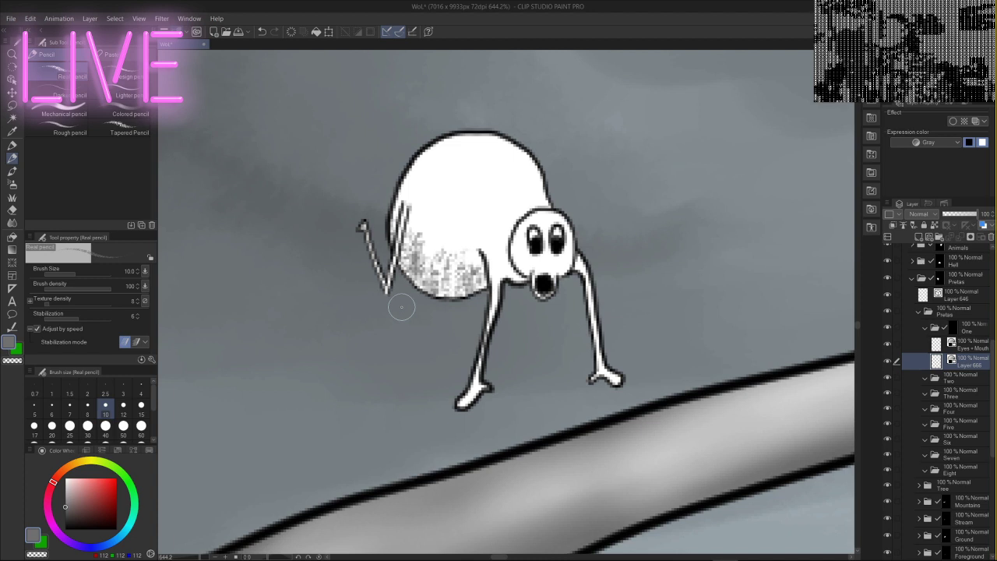
- Cover the pencil shading on the crouching figure's belly with white (RGB 255, 255, 255) using the Fill-in mono pen
{"action": "left_click", "coordinate": [66, 479]}
{"action": "left_click", "coordinate": [11, 144]}
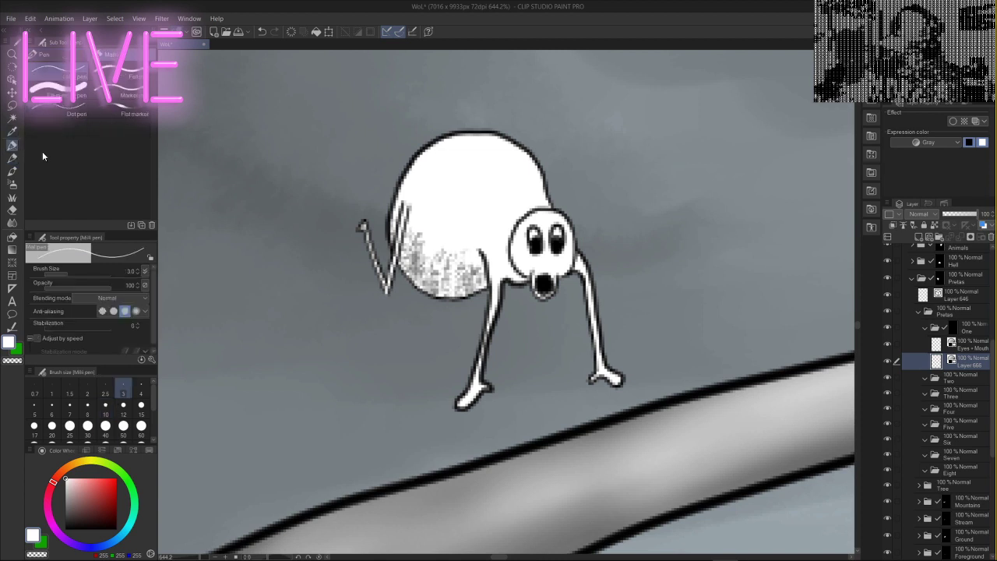
{"action": "left_click", "coordinate": [62, 93]}
{"action": "mouse_move", "coordinate": [452, 324]}
{"action": "left_mouse_down"}
{"action": "mouse_move", "coordinate": [416, 300]}
{"action": "mouse_move", "coordinate": [467, 205]}
{"action": "mouse_move", "coordinate": [436, 202]}
{"action": "left_mouse_up"}
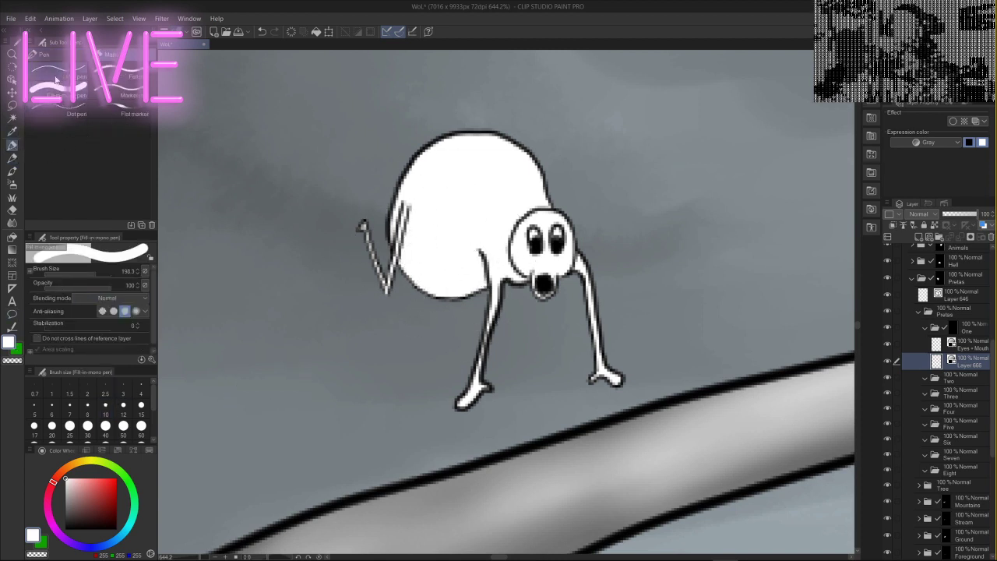
- Cover the crouching figure's body, head and limbs with dark grey (RGB 95, 95, 95) using the Soft airbrush at size 15
{"action": "left_click", "coordinate": [65, 510]}
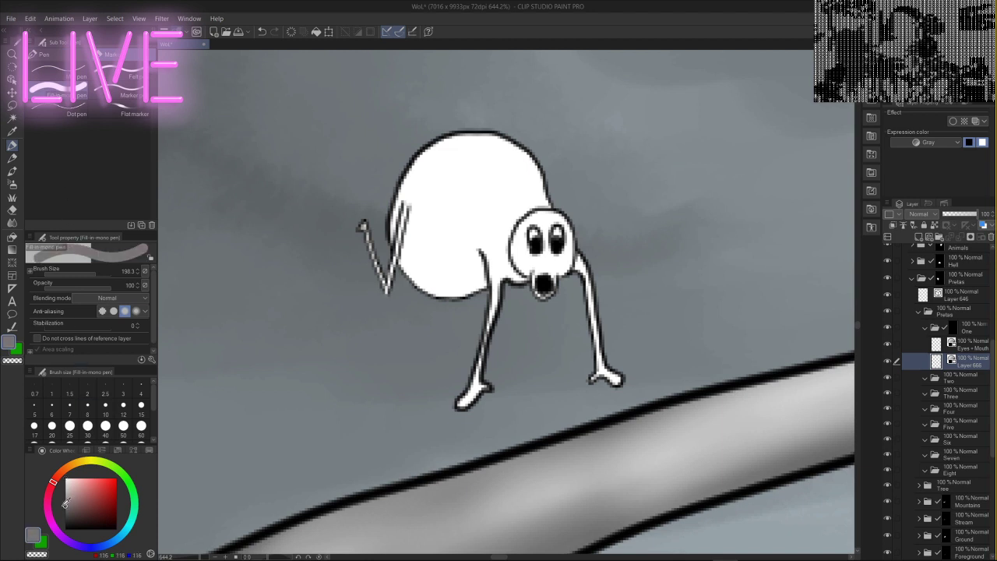
{"action": "left_click", "coordinate": [13, 181]}
{"action": "left_click", "coordinate": [130, 66]}
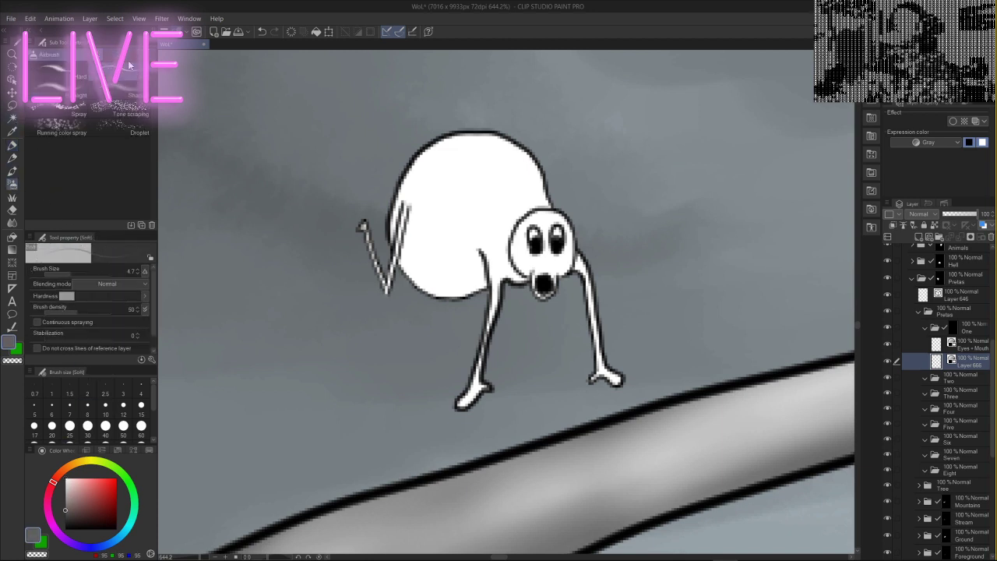
{"action": "left_click", "coordinate": [141, 425]}
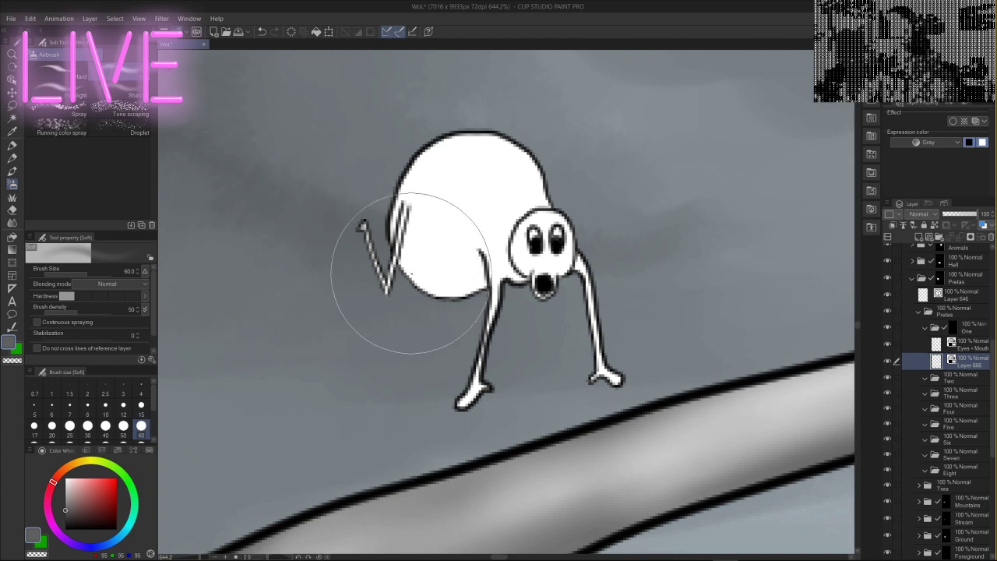
{"action": "left_click", "coordinate": [141, 404]}
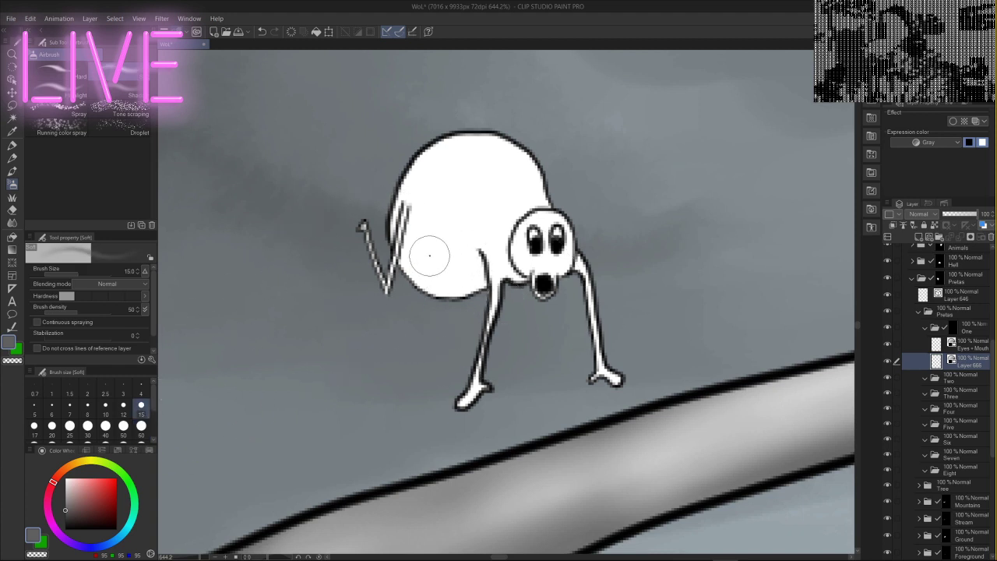
{"action": "mouse_move", "coordinate": [355, 243]}
{"action": "left_mouse_down"}
{"action": "mouse_move", "coordinate": [370, 206]}
{"action": "mouse_move", "coordinate": [386, 276]}
{"action": "left_mouse_up"}
{"action": "mouse_move", "coordinate": [371, 314]}
{"action": "left_mouse_down"}
{"action": "mouse_move", "coordinate": [394, 267]}
{"action": "mouse_move", "coordinate": [417, 318]}
{"action": "mouse_move", "coordinate": [470, 232]}
{"action": "mouse_move", "coordinate": [465, 345]}
{"action": "mouse_move", "coordinate": [489, 339]}
{"action": "mouse_move", "coordinate": [462, 429]}
{"action": "mouse_move", "coordinate": [538, 368]}
{"action": "mouse_move", "coordinate": [629, 356]}
{"action": "mouse_move", "coordinate": [578, 385]}
{"action": "mouse_move", "coordinate": [634, 359]}
{"action": "mouse_move", "coordinate": [586, 334]}
{"action": "mouse_move", "coordinate": [581, 302]}
{"action": "mouse_move", "coordinate": [615, 257]}
{"action": "mouse_move", "coordinate": [494, 299]}
{"action": "mouse_move", "coordinate": [487, 261]}
{"action": "mouse_move", "coordinate": [547, 179]}
{"action": "mouse_move", "coordinate": [520, 191]}
{"action": "mouse_move", "coordinate": [537, 176]}
{"action": "mouse_move", "coordinate": [508, 164]}
{"action": "mouse_move", "coordinate": [533, 137]}
{"action": "mouse_move", "coordinate": [523, 120]}
{"action": "mouse_move", "coordinate": [450, 135]}
{"action": "mouse_move", "coordinate": [423, 161]}
{"action": "mouse_move", "coordinate": [467, 172]}
{"action": "left_mouse_up"}
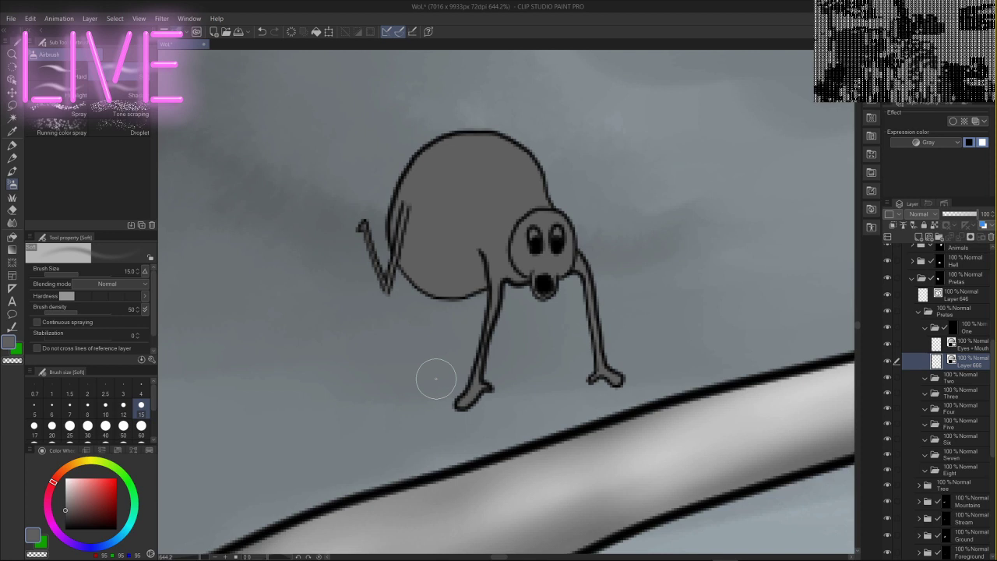
- Try a highlight along the belly's upper edge with the Highlight airbrush at size 9.5 in light grey (RGB 184, 184, 184)
{"action": "left_click", "coordinate": [54, 89]}
{"action": "left_click", "coordinate": [69, 487]}
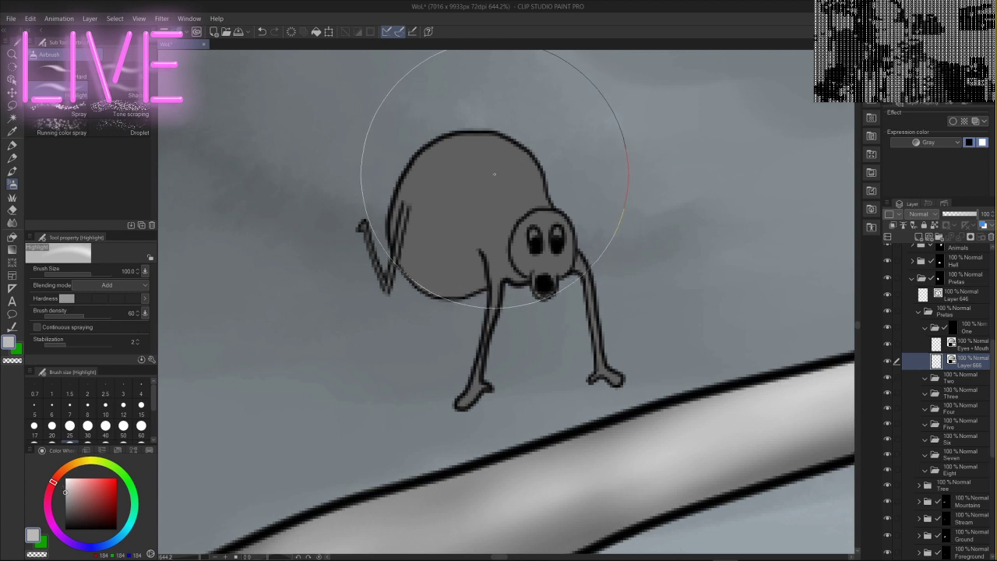
{"action": "mouse_move", "coordinate": [501, 183]}
{"action": "left_mouse_down", "text": "ctrl+alt"}
{"action": "mouse_move", "coordinate": [489, 178]}
{"action": "mouse_move", "coordinate": [497, 106]}
{"action": "left_mouse_up", "text": "ctrl+alt"}
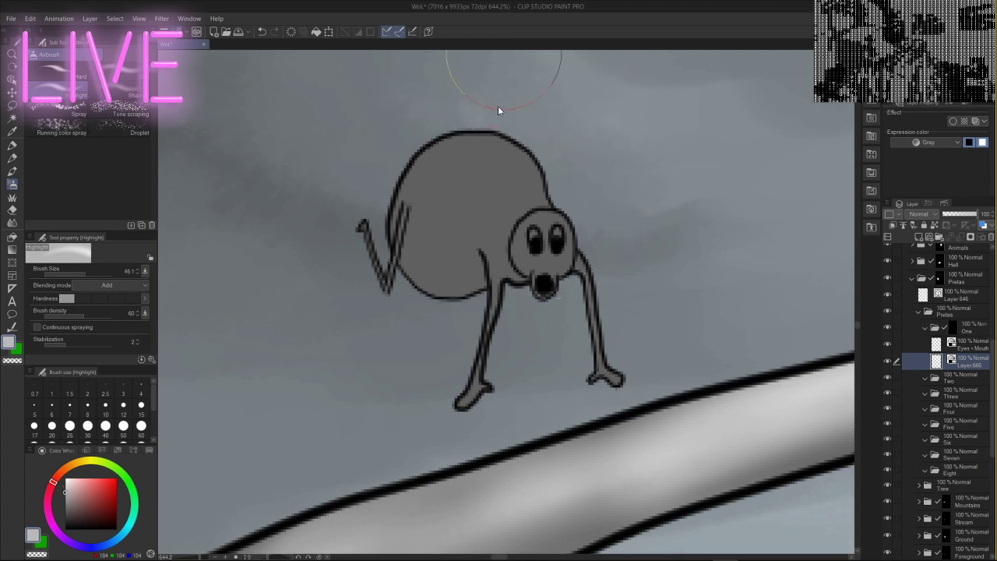
{"action": "left_click_drag", "start_coordinate": [510, 318], "coordinate": [520, 281]}
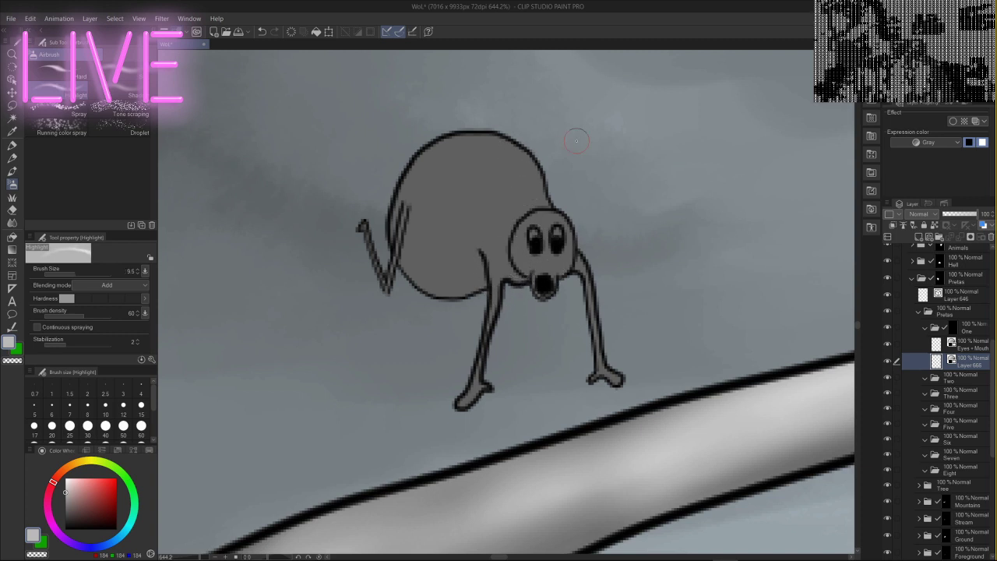
{"action": "left_click_drag", "start_coordinate": [493, 140], "coordinate": [459, 145]}
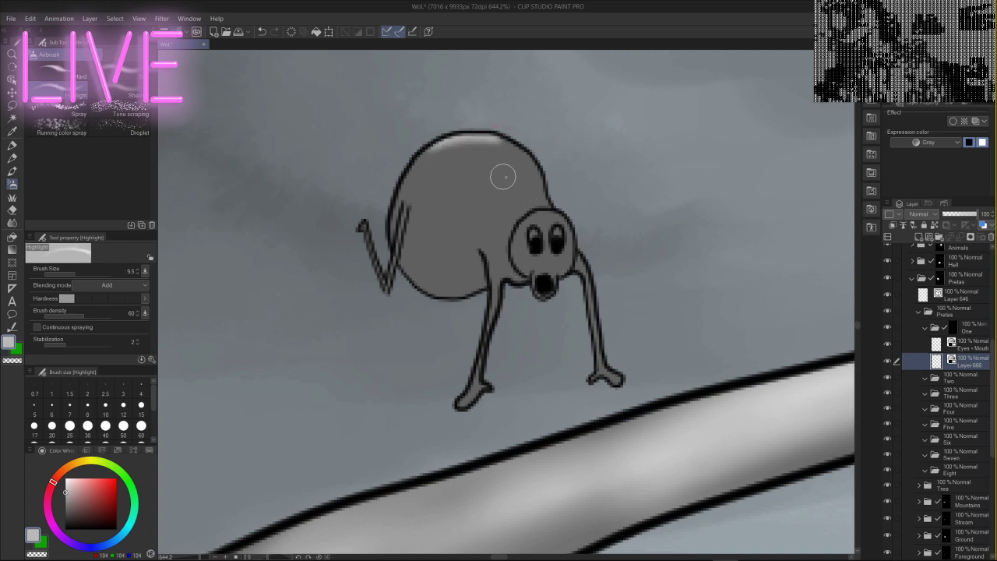
{"action": "key", "text": "ctrl+z"}
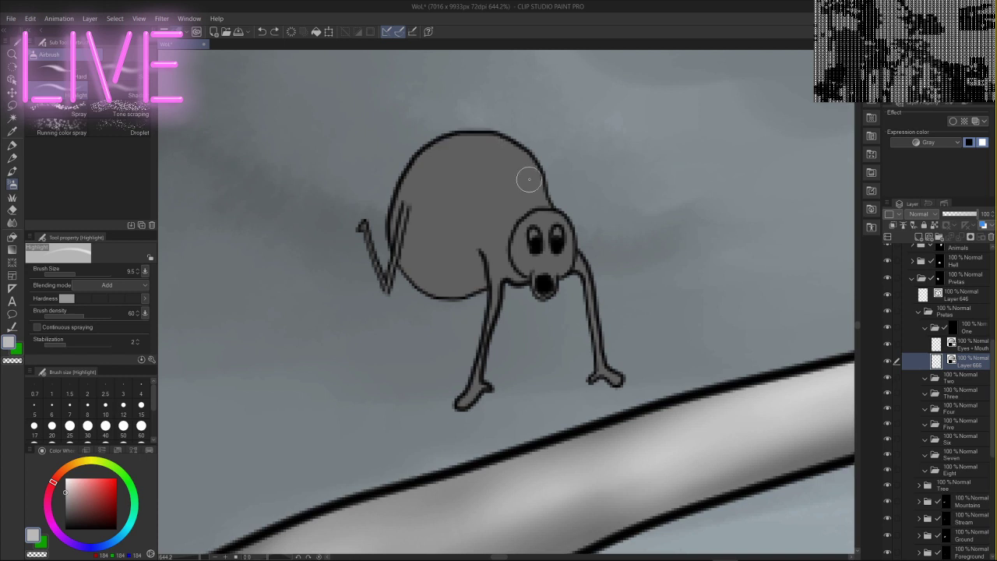
- Try a broader highlight on the belly's upper curve with the Highlight airbrush at size 25, and undo it
{"action": "left_click", "coordinate": [70, 425]}
{"action": "mouse_move", "coordinate": [495, 135]}
{"action": "left_mouse_down"}
{"action": "mouse_move", "coordinate": [519, 109]}
{"action": "mouse_move", "coordinate": [499, 119]}
{"action": "mouse_move", "coordinate": [507, 112]}
{"action": "mouse_move", "coordinate": [485, 112]}
{"action": "mouse_move", "coordinate": [507, 118]}
{"action": "mouse_move", "coordinate": [527, 142]}
{"action": "left_mouse_up"}
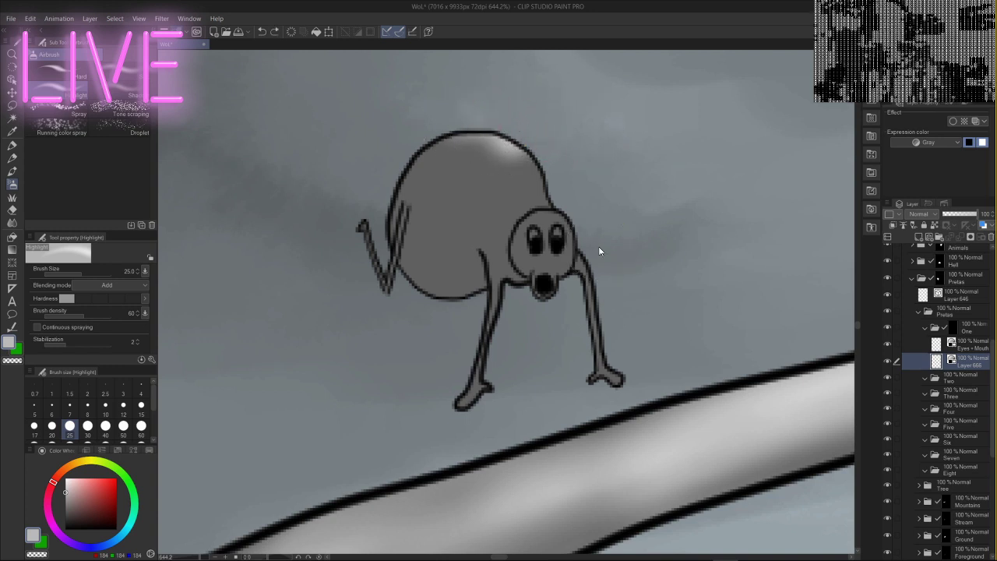
{"action": "key", "text": "ctrl+z"}
{"action": "key", "text": "ctrl+z"}
{"action": "key", "text": "ctrl+z"}
{"action": "key", "text": "ctrl+z"}
{"action": "key", "text": "ctrl+z"}
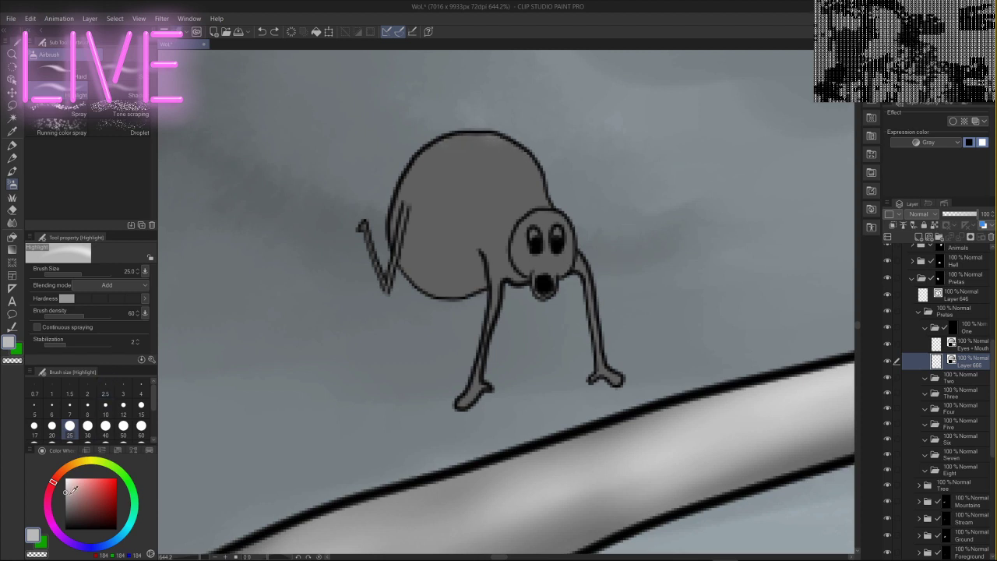
- Highlight the belly's upper curve at size 25 and the head's outer edge at size 10 with the Highlight airbrush in RGB 143, 143, 143
{"action": "left_click_drag", "start_coordinate": [69, 492], "coordinate": [66, 500]}
{"action": "mouse_move", "coordinate": [465, 124]}
{"action": "left_mouse_down"}
{"action": "mouse_move", "coordinate": [507, 137]}
{"action": "mouse_move", "coordinate": [535, 159]}
{"action": "mouse_move", "coordinate": [491, 151]}
{"action": "mouse_move", "coordinate": [530, 172]}
{"action": "mouse_move", "coordinate": [413, 140]}
{"action": "mouse_move", "coordinate": [520, 183]}
{"action": "mouse_move", "coordinate": [530, 178]}
{"action": "mouse_move", "coordinate": [477, 145]}
{"action": "mouse_move", "coordinate": [397, 158]}
{"action": "left_mouse_up"}
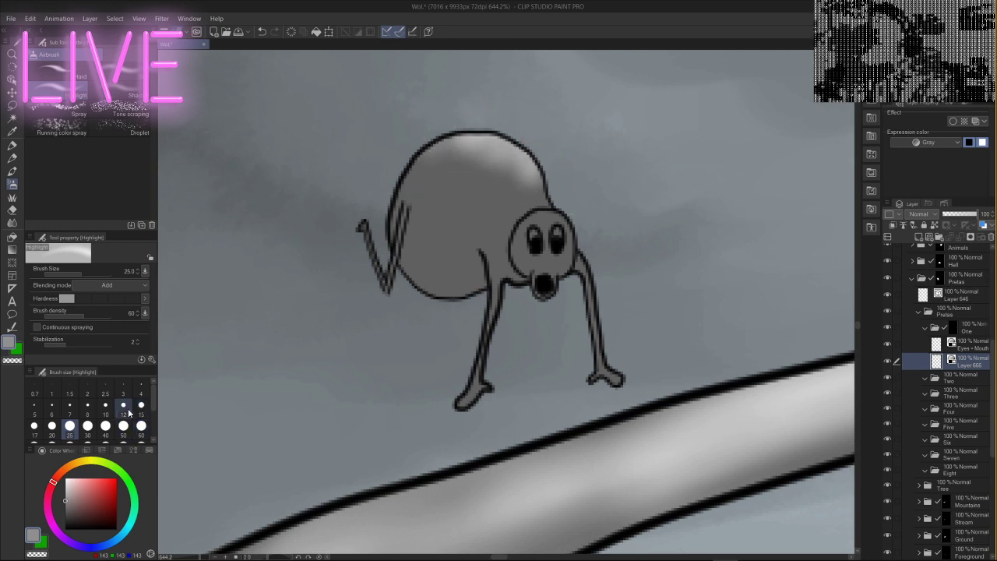
{"action": "left_click", "coordinate": [105, 404]}
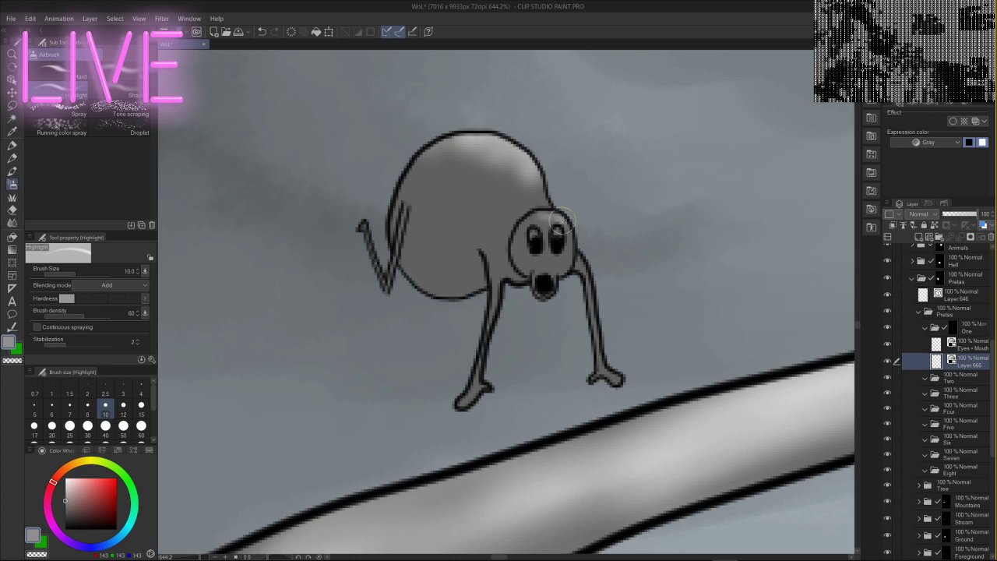
{"action": "scroll", "coordinate": [557, 223], "scroll_direction": "up", "scroll_amount": 5}
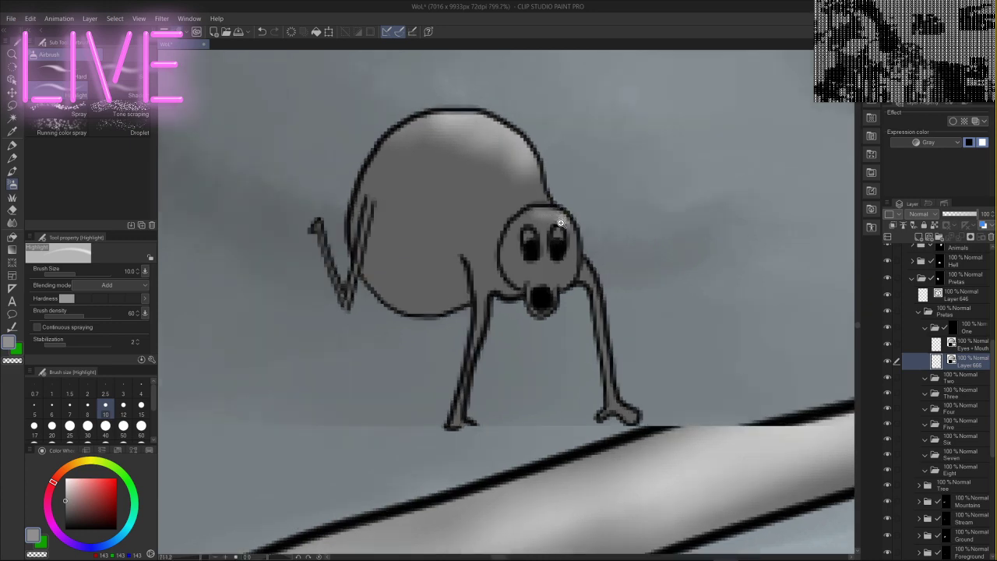
{"action": "left_click_drag", "start_coordinate": [520, 212], "coordinate": [554, 204]}
{"action": "left_click_drag", "start_coordinate": [598, 240], "coordinate": [590, 323]}
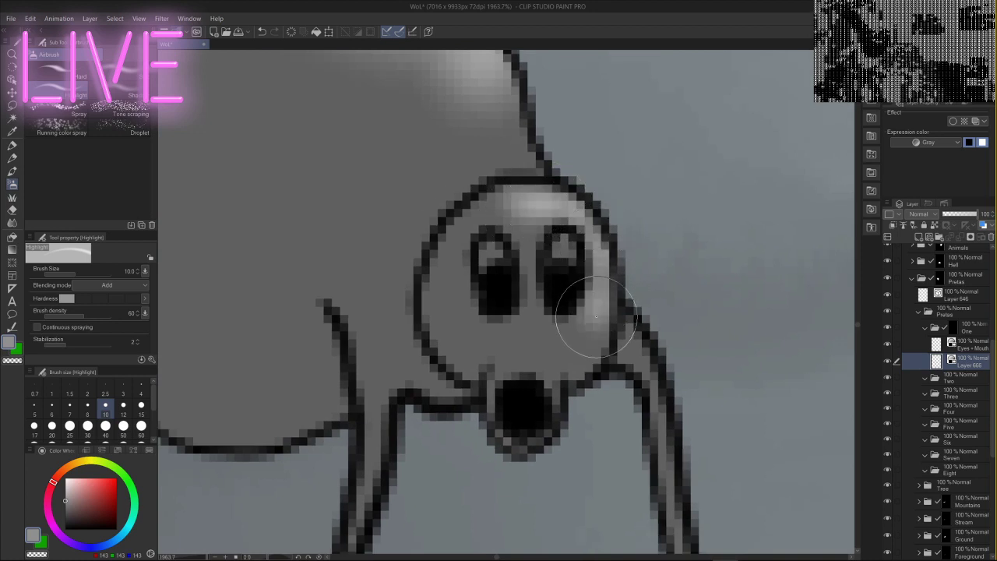
- Paint the eye highlights on the Eyes + Mouth layer with the size 3 Milli pen in light greys (RGB 211 and 186)
{"action": "left_click", "coordinate": [973, 346]}
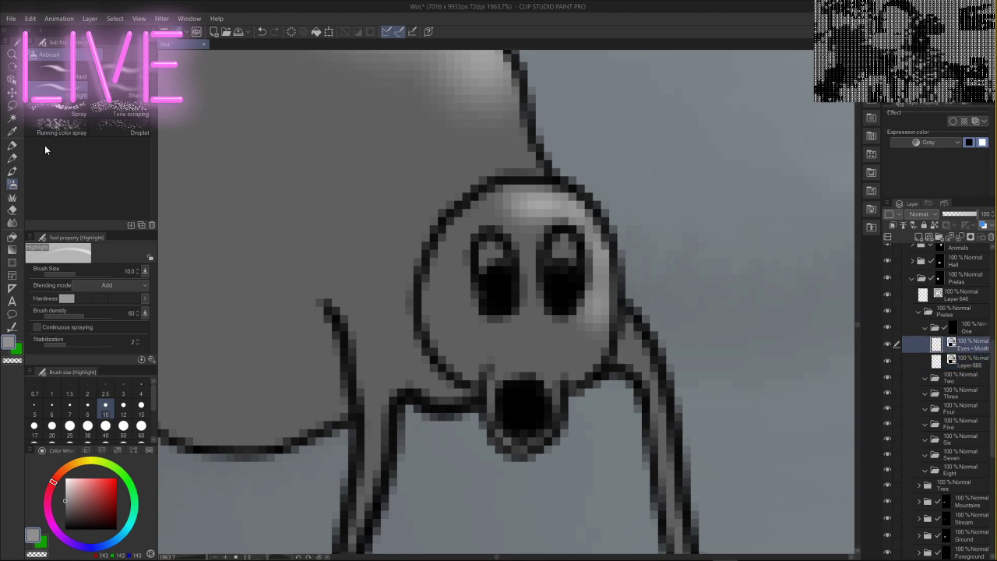
{"action": "left_click", "coordinate": [11, 147]}
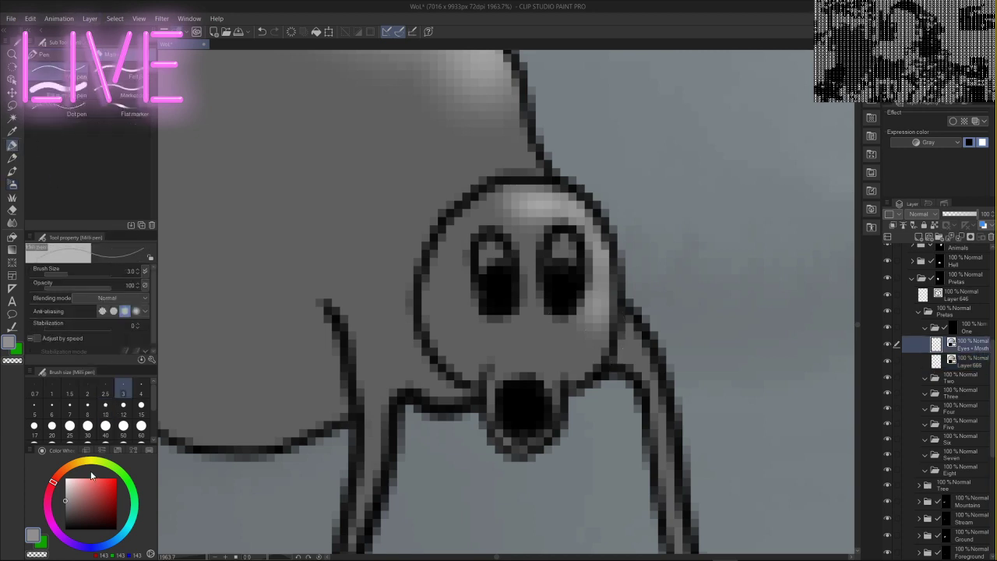
{"action": "left_click", "coordinate": [71, 482]}
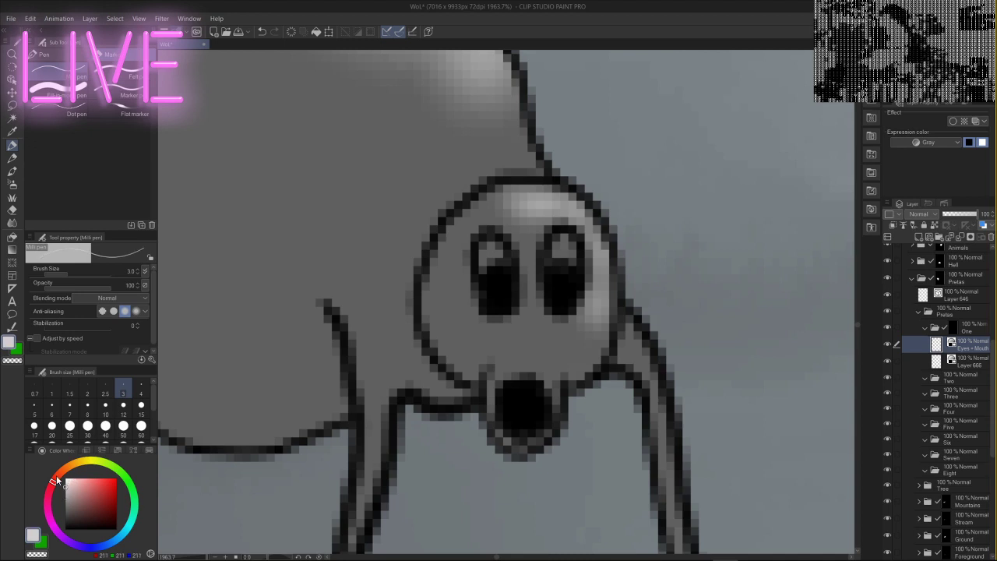
{"action": "mouse_move", "coordinate": [563, 247]}
{"action": "left_mouse_down"}
{"action": "mouse_move", "coordinate": [556, 251]}
{"action": "mouse_move", "coordinate": [561, 243]}
{"action": "mouse_move", "coordinate": [569, 250]}
{"action": "mouse_move", "coordinate": [563, 243]}
{"action": "left_mouse_up"}
{"action": "left_click_drag", "start_coordinate": [484, 253], "coordinate": [489, 251]}
{"action": "left_click", "coordinate": [70, 486]}
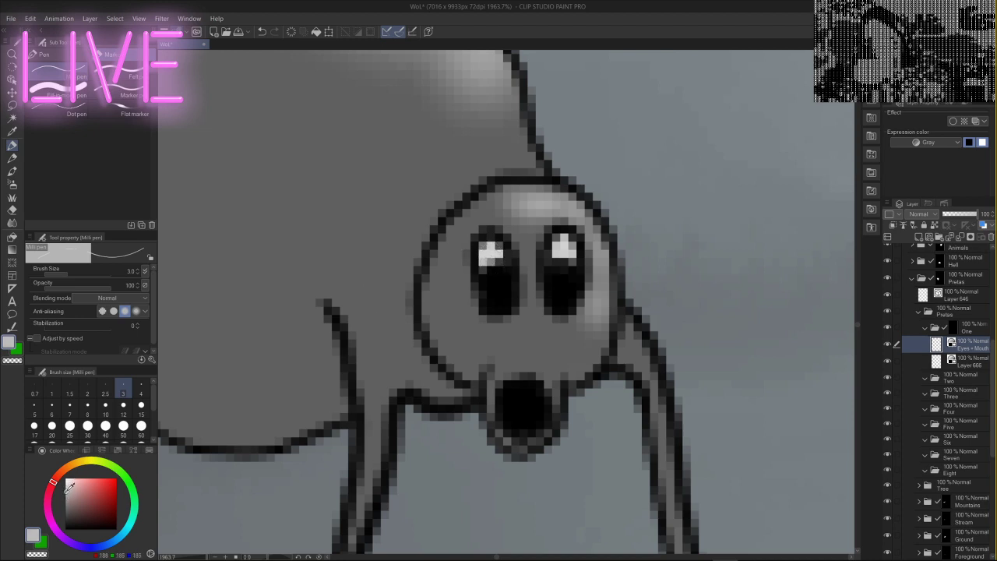
{"action": "left_click_drag", "start_coordinate": [488, 253], "coordinate": [495, 253]}
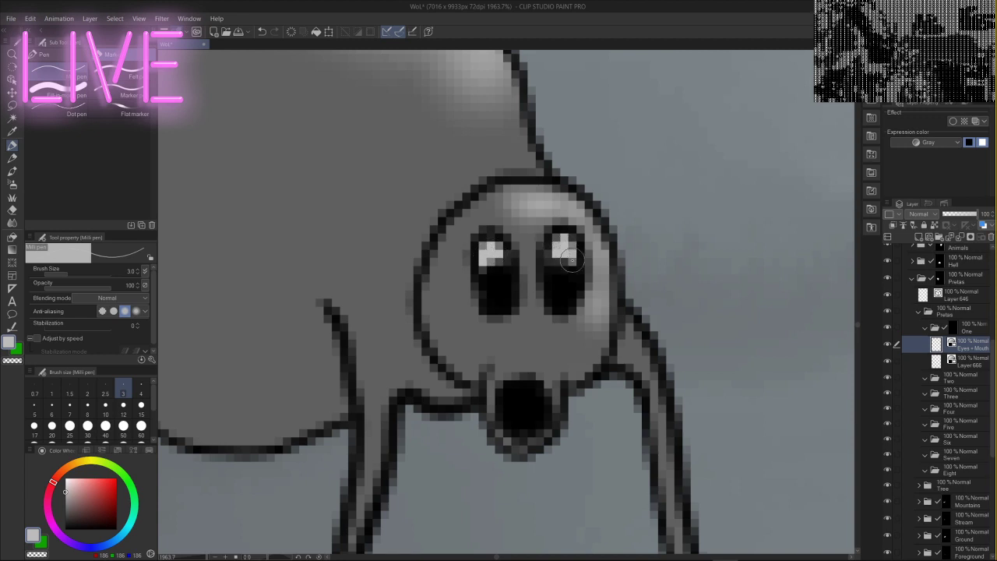
- Brighten the head's rim and the snout on Layer 666 with the Highlight airbrush at size 5 in light grey (RGB 186, 186, 186)
{"action": "left_click", "coordinate": [971, 360]}
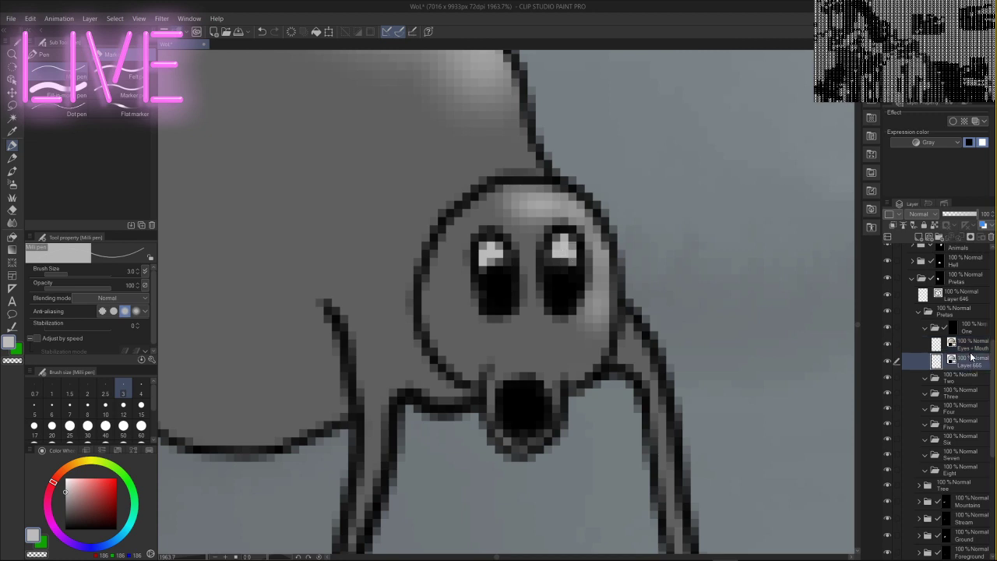
{"action": "left_click", "coordinate": [13, 185]}
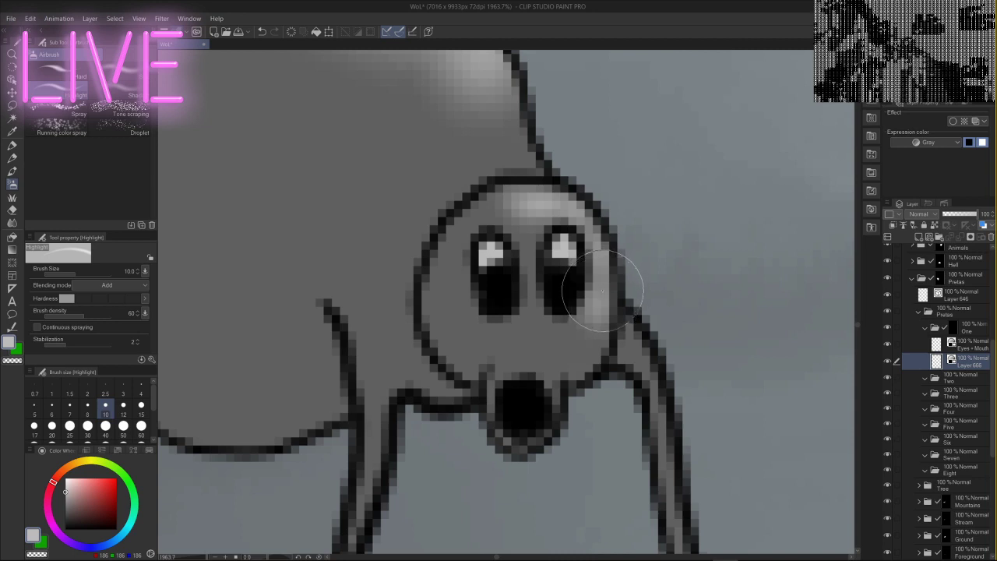
{"action": "left_click", "coordinate": [39, 406]}
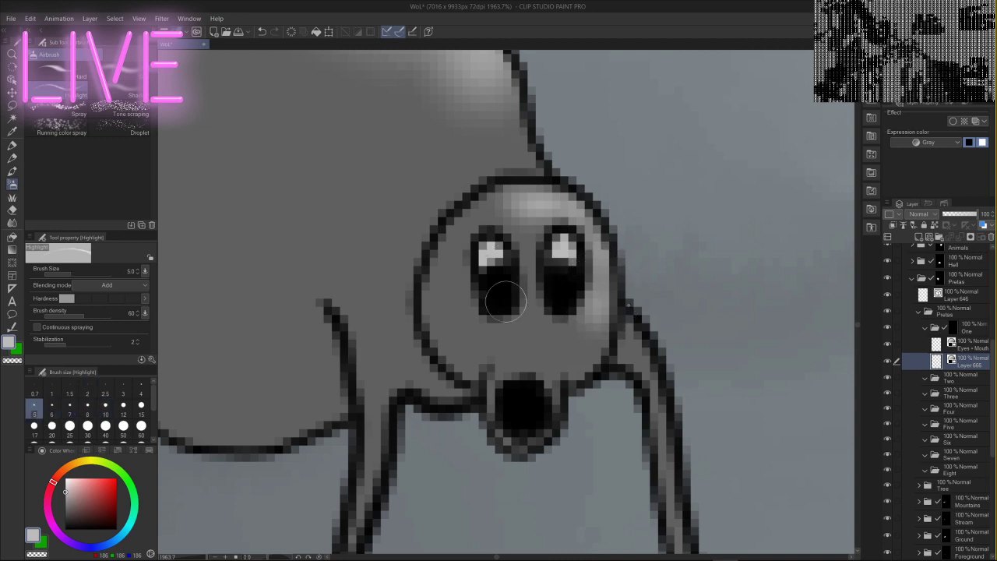
{"action": "mouse_move", "coordinate": [589, 319]}
{"action": "left_mouse_down"}
{"action": "mouse_move", "coordinate": [600, 261]}
{"action": "mouse_move", "coordinate": [584, 226]}
{"action": "mouse_move", "coordinate": [565, 206]}
{"action": "mouse_move", "coordinate": [517, 201]}
{"action": "mouse_move", "coordinate": [533, 225]}
{"action": "mouse_move", "coordinate": [517, 210]}
{"action": "mouse_move", "coordinate": [481, 204]}
{"action": "mouse_move", "coordinate": [588, 210]}
{"action": "left_mouse_up"}
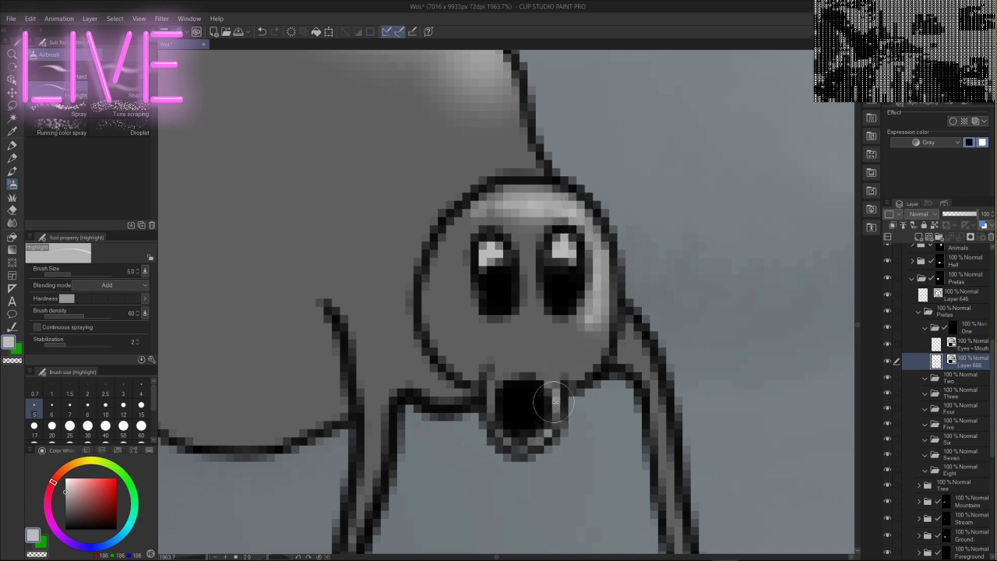
{"action": "mouse_move", "coordinate": [565, 374]}
{"action": "left_mouse_down"}
{"action": "mouse_move", "coordinate": [535, 361]}
{"action": "mouse_move", "coordinate": [545, 396]}
{"action": "mouse_move", "coordinate": [542, 363]}
{"action": "mouse_move", "coordinate": [553, 385]}
{"action": "mouse_move", "coordinate": [546, 352]}
{"action": "left_mouse_up"}
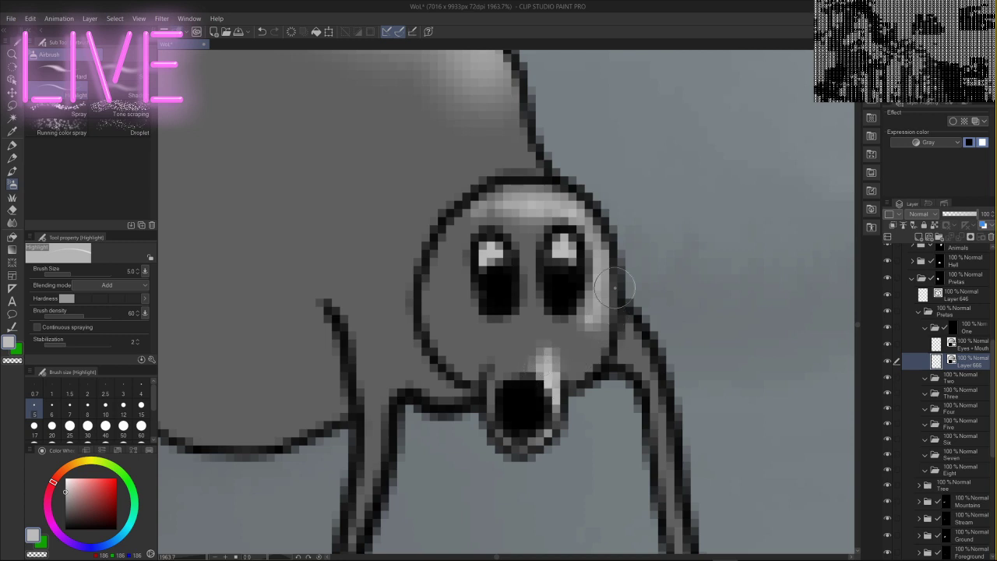
- Add light grey highlights along the arm beside the head and on both hands with the size 5 Highlight airbrush
{"action": "mouse_move", "coordinate": [614, 287]}
{"action": "left_mouse_down"}
{"action": "mouse_move", "coordinate": [644, 328]}
{"action": "mouse_move", "coordinate": [669, 430]}
{"action": "mouse_move", "coordinate": [644, 324]}
{"action": "mouse_move", "coordinate": [685, 452]}
{"action": "left_mouse_up"}
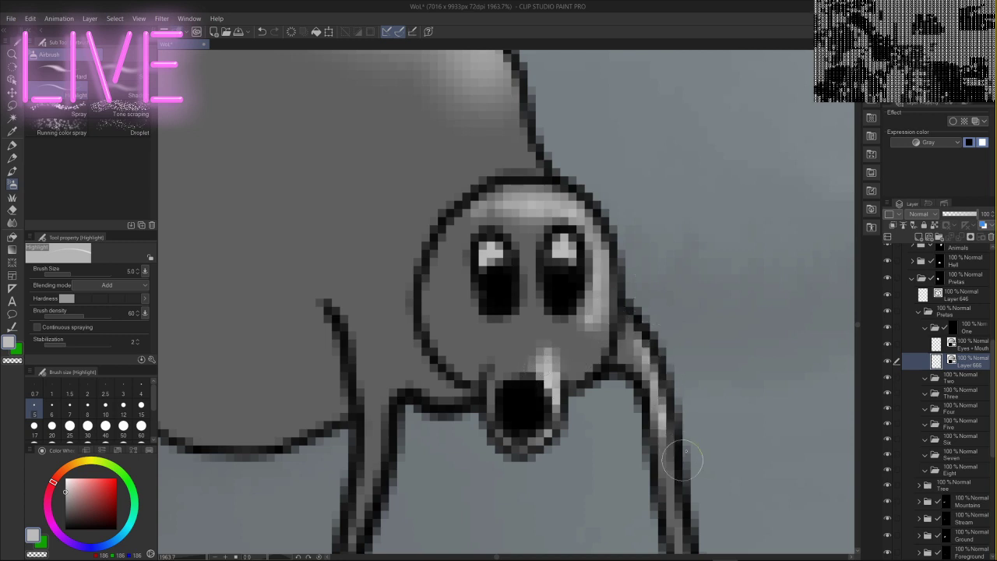
{"action": "mouse_move", "coordinate": [719, 395]}
{"action": "left_mouse_down"}
{"action": "mouse_move", "coordinate": [651, 216]}
{"action": "mouse_move", "coordinate": [621, 306]}
{"action": "mouse_move", "coordinate": [617, 417]}
{"action": "left_mouse_up"}
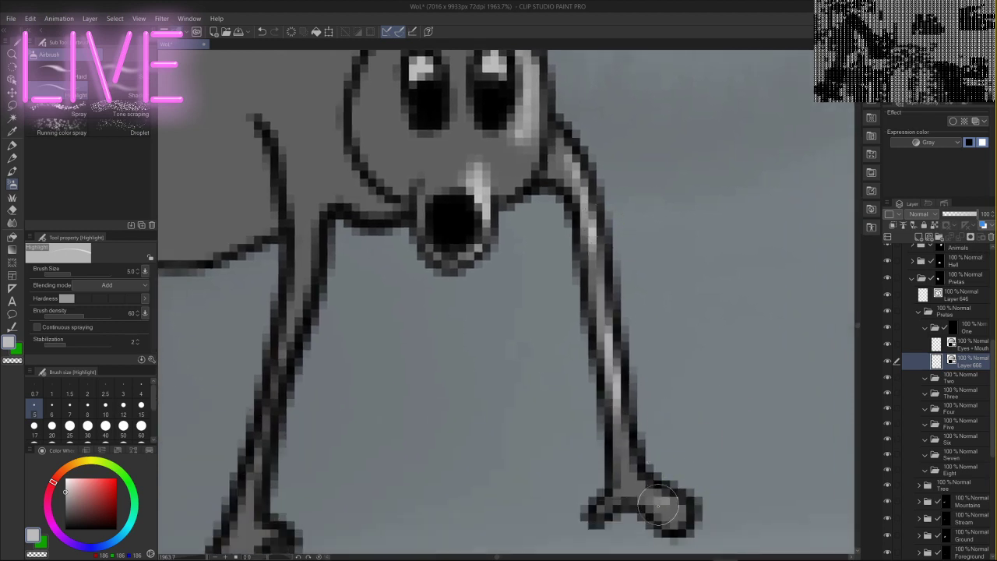
{"action": "mouse_move", "coordinate": [658, 506]}
{"action": "left_mouse_down"}
{"action": "mouse_move", "coordinate": [733, 508]}
{"action": "mouse_move", "coordinate": [675, 488]}
{"action": "mouse_move", "coordinate": [706, 514]}
{"action": "left_mouse_up"}
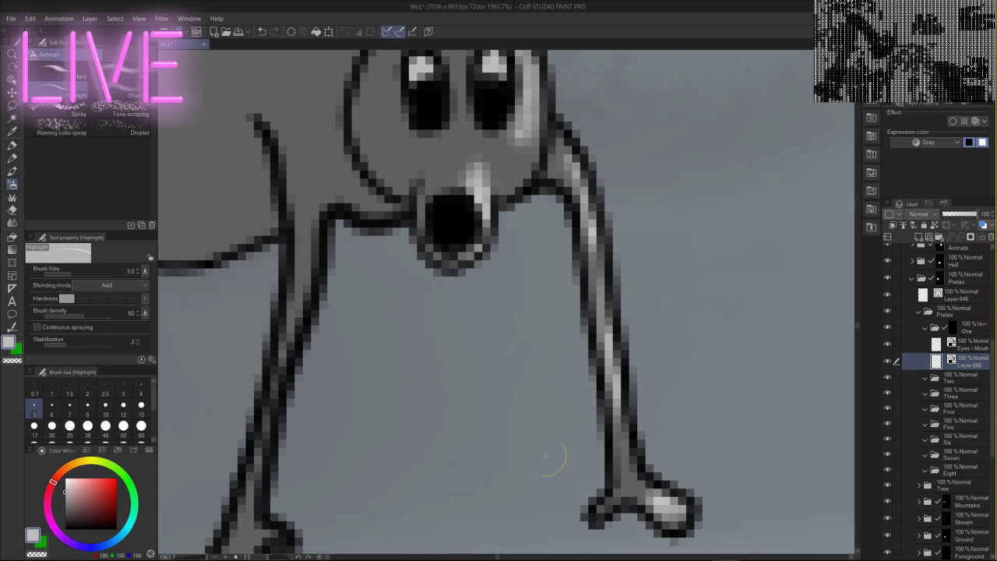
{"action": "left_click_drag", "start_coordinate": [417, 358], "coordinate": [664, 222]}
{"action": "mouse_move", "coordinate": [475, 444]}
{"action": "left_mouse_down"}
{"action": "mouse_move", "coordinate": [412, 488]}
{"action": "mouse_move", "coordinate": [503, 434]}
{"action": "mouse_move", "coordinate": [443, 459]}
{"action": "left_mouse_up"}
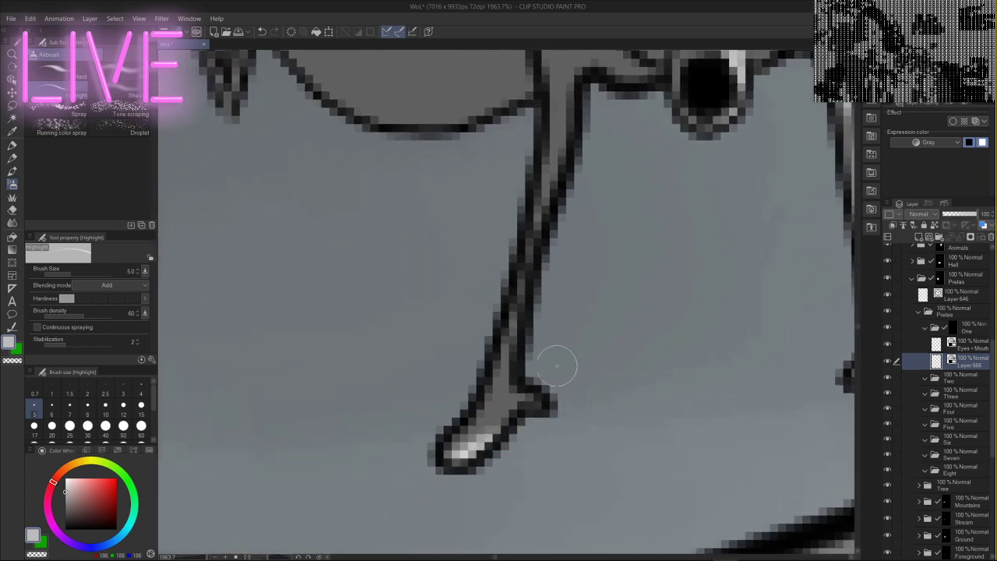
- Brighten and widen the highlight across the belly's upper curve in light grey (RGB 186, 186, 186), finishing with the Highlight airbrush at size 10
{"action": "left_click_drag", "start_coordinate": [671, 239], "coordinate": [572, 549]}
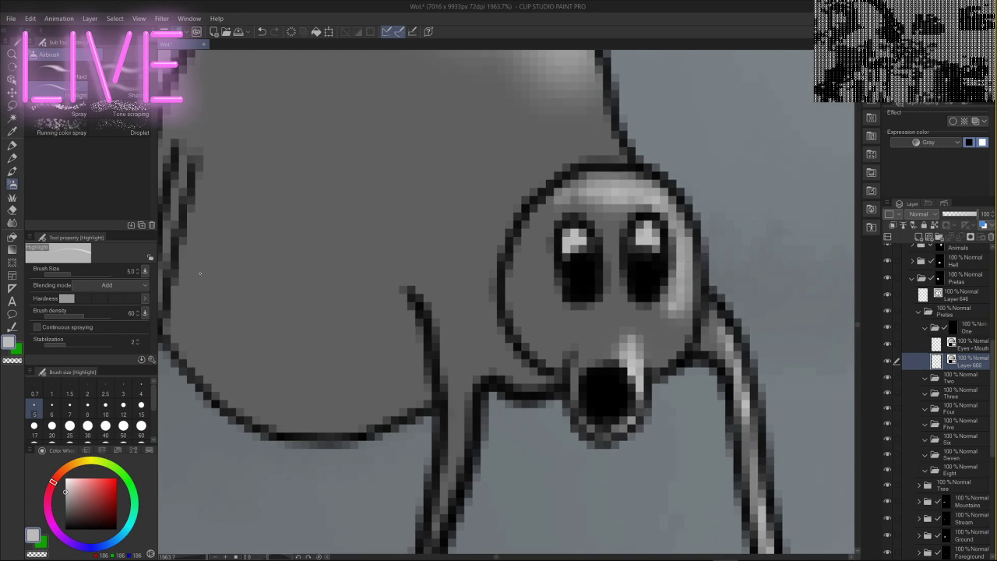
{"action": "mouse_move", "coordinate": [480, 224]}
{"action": "left_mouse_down"}
{"action": "mouse_move", "coordinate": [491, 285]}
{"action": "mouse_move", "coordinate": [544, 377]}
{"action": "left_mouse_up"}
{"action": "left_click_drag", "start_coordinate": [578, 282], "coordinate": [646, 262]}
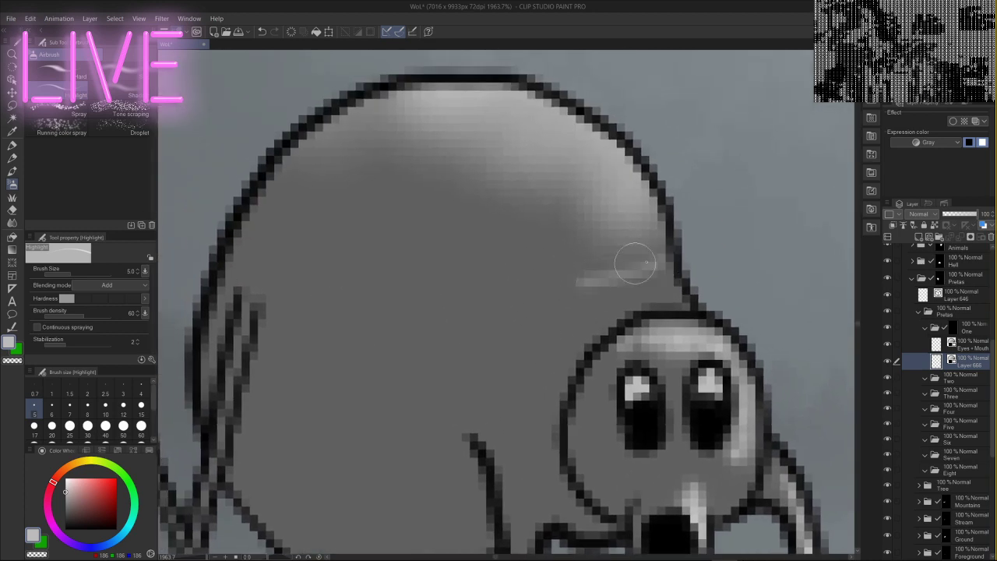
{"action": "left_click", "coordinate": [70, 425]}
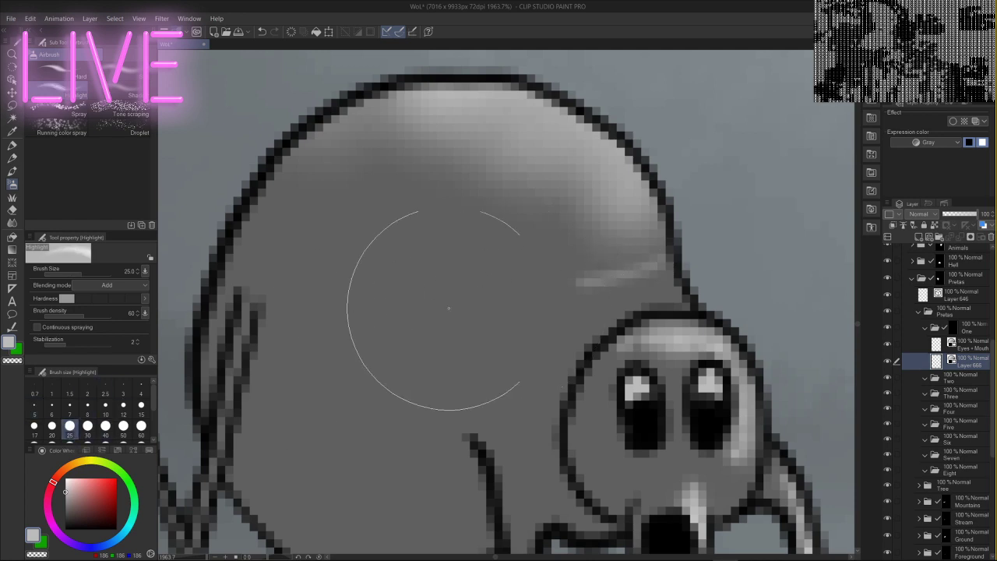
{"action": "left_click", "coordinate": [106, 405]}
{"action": "mouse_move", "coordinate": [600, 261]}
{"action": "left_mouse_down"}
{"action": "mouse_move", "coordinate": [655, 244]}
{"action": "mouse_move", "coordinate": [602, 250]}
{"action": "mouse_move", "coordinate": [665, 195]}
{"action": "mouse_move", "coordinate": [583, 238]}
{"action": "mouse_move", "coordinate": [627, 208]}
{"action": "mouse_move", "coordinate": [572, 209]}
{"action": "mouse_move", "coordinate": [626, 151]}
{"action": "mouse_move", "coordinate": [537, 189]}
{"action": "mouse_move", "coordinate": [597, 113]}
{"action": "mouse_move", "coordinate": [523, 162]}
{"action": "mouse_move", "coordinate": [574, 139]}
{"action": "mouse_move", "coordinate": [571, 169]}
{"action": "mouse_move", "coordinate": [591, 157]}
{"action": "mouse_move", "coordinate": [465, 200]}
{"action": "mouse_move", "coordinate": [437, 225]}
{"action": "mouse_move", "coordinate": [586, 142]}
{"action": "mouse_move", "coordinate": [575, 128]}
{"action": "mouse_move", "coordinate": [370, 105]}
{"action": "mouse_move", "coordinate": [289, 142]}
{"action": "mouse_move", "coordinate": [544, 146]}
{"action": "mouse_move", "coordinate": [600, 245]}
{"action": "left_mouse_up"}
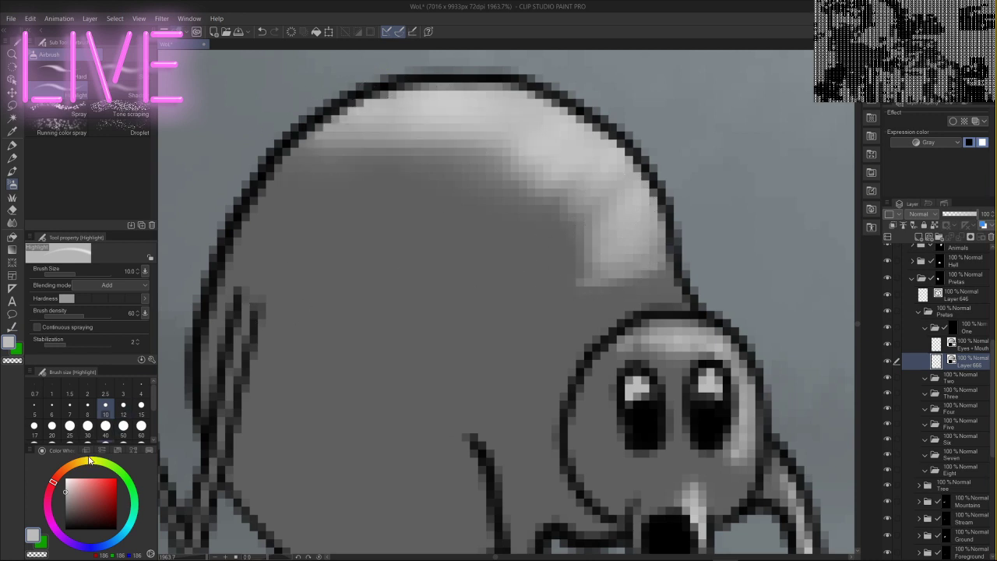
- Add a mid-grey (RGB 137, 137, 137) band along the lower edge of the belly highlight with the size 10 Highlight airbrush
{"action": "left_click", "coordinate": [73, 489]}
{"action": "left_click", "coordinate": [65, 500]}
{"action": "mouse_move", "coordinate": [576, 260]}
{"action": "left_mouse_down"}
{"action": "mouse_move", "coordinate": [534, 216]}
{"action": "mouse_move", "coordinate": [246, 222]}
{"action": "left_mouse_up"}
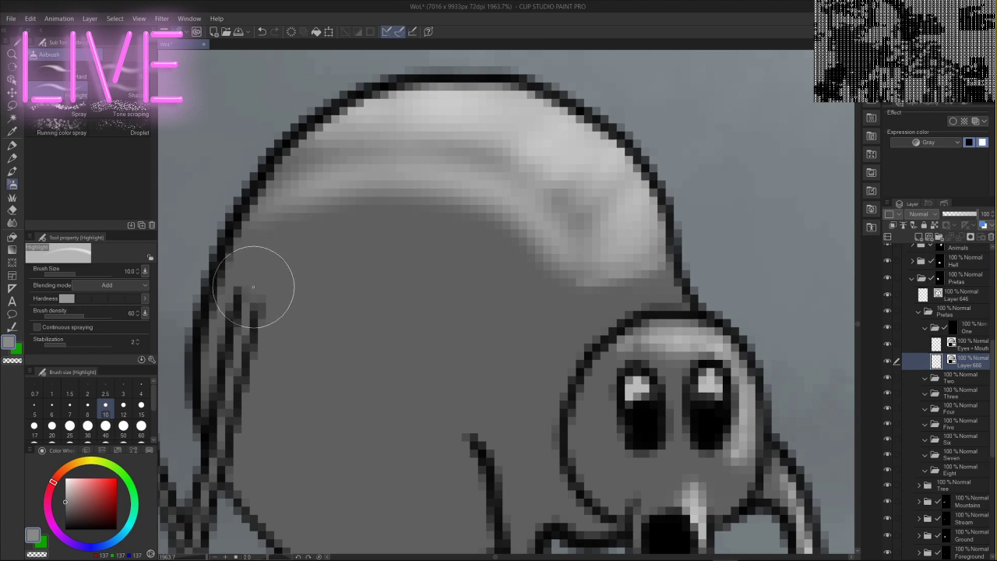
- Shade the lower left of the belly with the Shadow airbrush at size 20 in dark grey (RGB 73, 73, 73)
{"action": "left_click", "coordinate": [65, 514]}
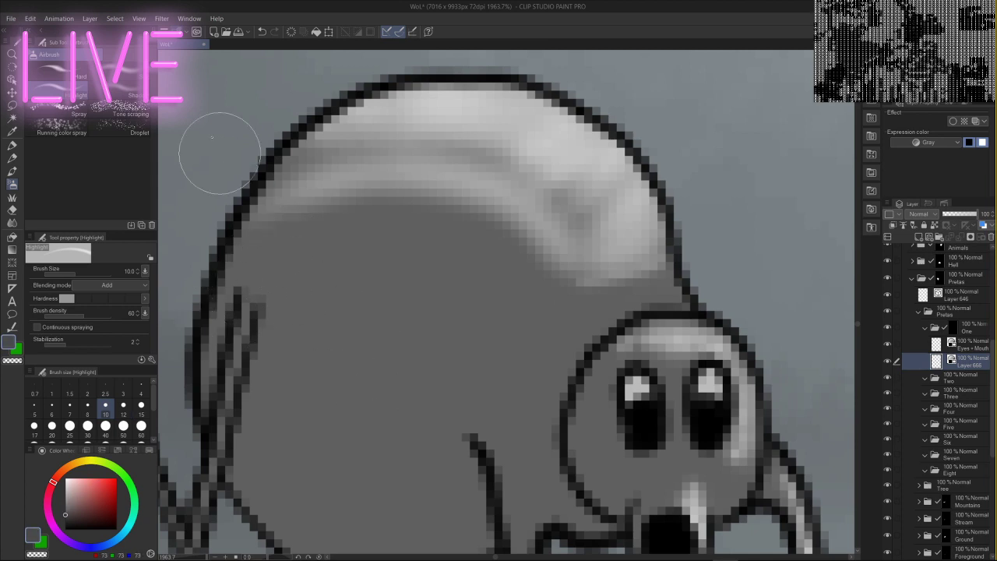
{"action": "left_click", "coordinate": [124, 91]}
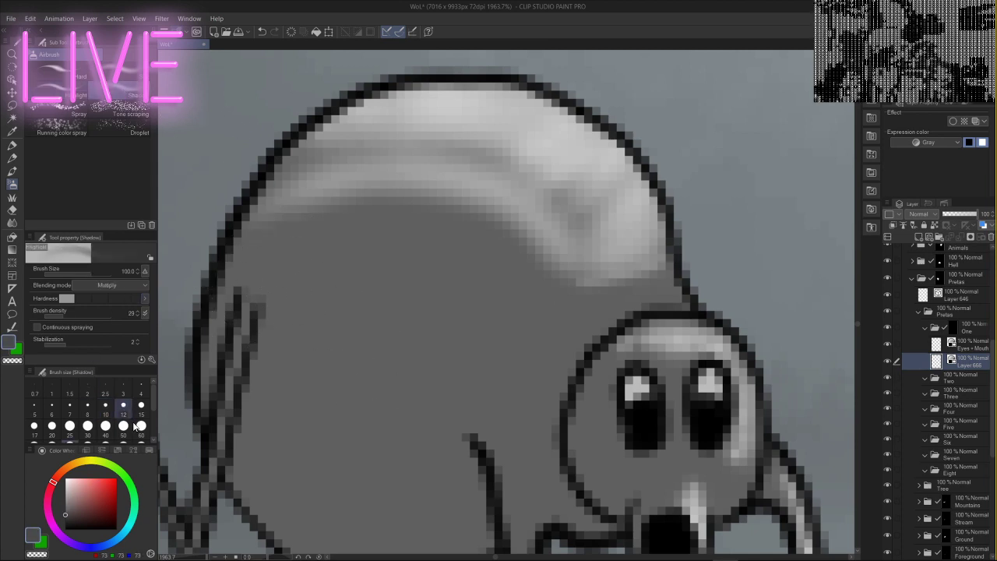
{"action": "left_click", "coordinate": [52, 425]}
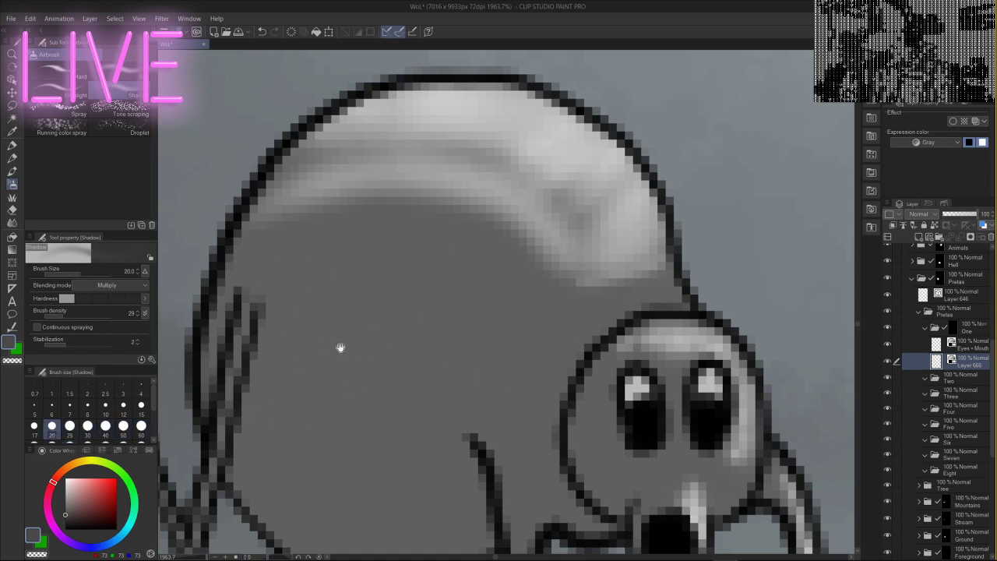
{"action": "left_click_drag", "start_coordinate": [338, 347], "coordinate": [358, 187]}
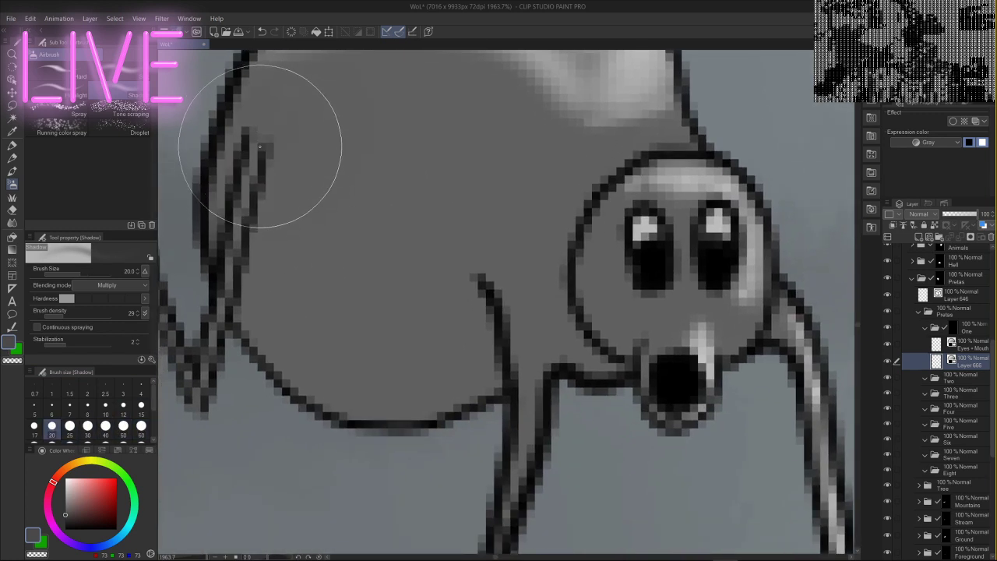
{"action": "mouse_move", "coordinate": [262, 138]}
{"action": "left_mouse_down"}
{"action": "mouse_move", "coordinate": [306, 342]}
{"action": "mouse_move", "coordinate": [429, 405]}
{"action": "mouse_move", "coordinate": [293, 249]}
{"action": "mouse_move", "coordinate": [412, 372]}
{"action": "mouse_move", "coordinate": [280, 179]}
{"action": "mouse_move", "coordinate": [331, 325]}
{"action": "mouse_move", "coordinate": [284, 345]}
{"action": "mouse_move", "coordinate": [226, 228]}
{"action": "mouse_move", "coordinate": [419, 371]}
{"action": "mouse_move", "coordinate": [273, 197]}
{"action": "left_mouse_up"}
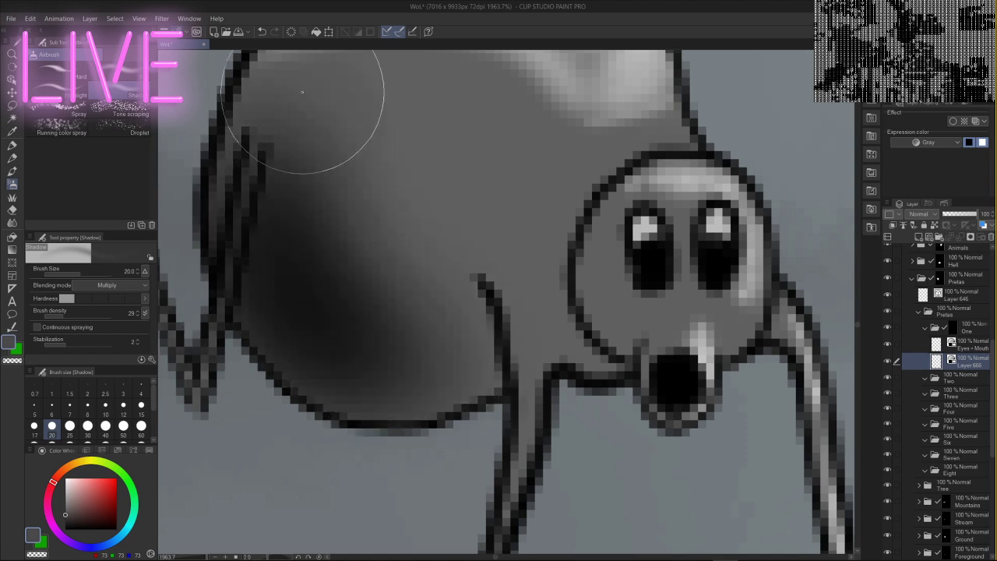
- Softly darken the belly below the highlight band with the Shadow airbrush at size 10 in light grey (RGB 176, 176, 176)
{"action": "left_click_drag", "start_coordinate": [376, 238], "coordinate": [396, 351]}
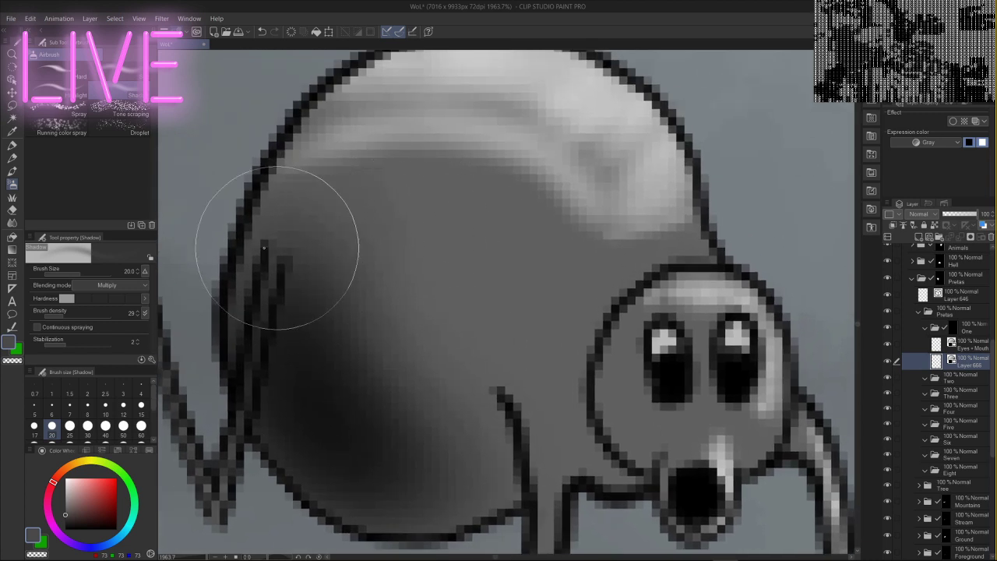
{"action": "left_click", "coordinate": [300, 207], "text": "alt"}
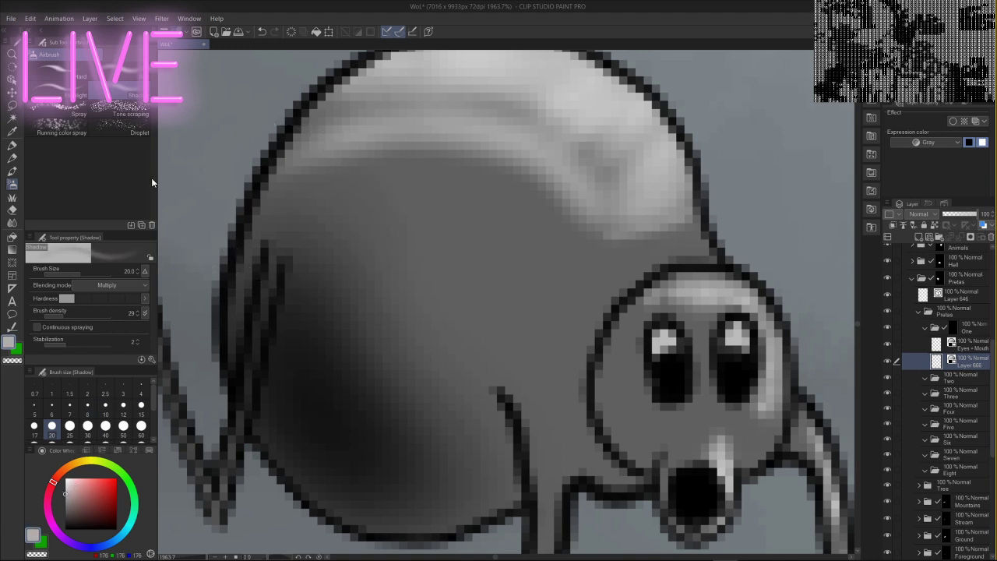
{"action": "left_click", "coordinate": [105, 405]}
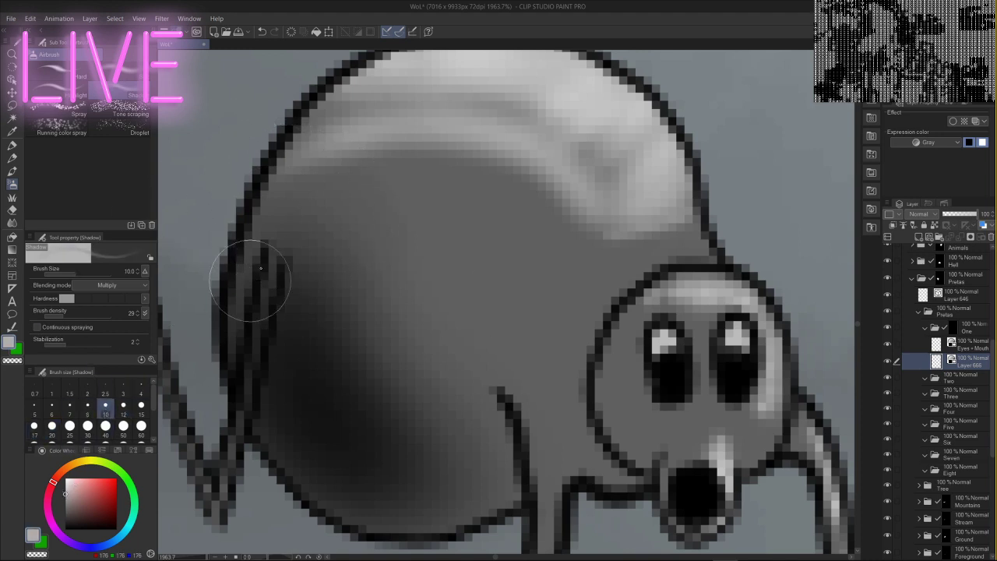
{"action": "mouse_move", "coordinate": [265, 238]}
{"action": "left_mouse_down"}
{"action": "mouse_move", "coordinate": [292, 193]}
{"action": "mouse_move", "coordinate": [320, 186]}
{"action": "mouse_move", "coordinate": [345, 211]}
{"action": "mouse_move", "coordinate": [308, 315]}
{"action": "mouse_move", "coordinate": [438, 178]}
{"action": "mouse_move", "coordinate": [387, 309]}
{"action": "mouse_move", "coordinate": [396, 376]}
{"action": "mouse_move", "coordinate": [542, 206]}
{"action": "mouse_move", "coordinate": [460, 379]}
{"action": "mouse_move", "coordinate": [493, 394]}
{"action": "mouse_move", "coordinate": [551, 380]}
{"action": "mouse_move", "coordinate": [560, 435]}
{"action": "mouse_move", "coordinate": [610, 462]}
{"action": "mouse_move", "coordinate": [522, 337]}
{"action": "left_mouse_up"}
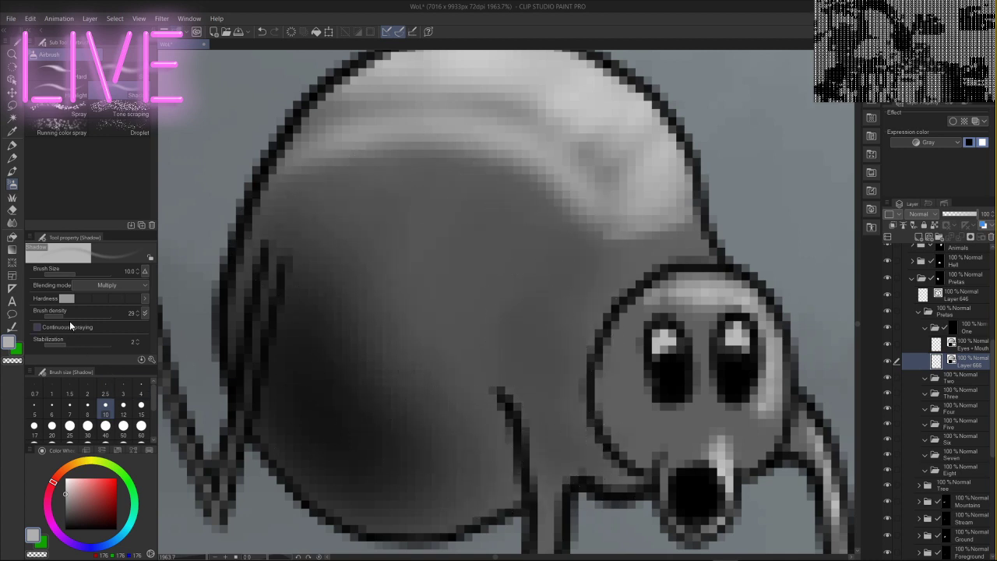
- Deepen the shadow on the belly's underside, its left edge with the fingers, and beside the head, using dark grey (RGB 85, 85, 85) at size 10
{"action": "left_click", "coordinate": [72, 507]}
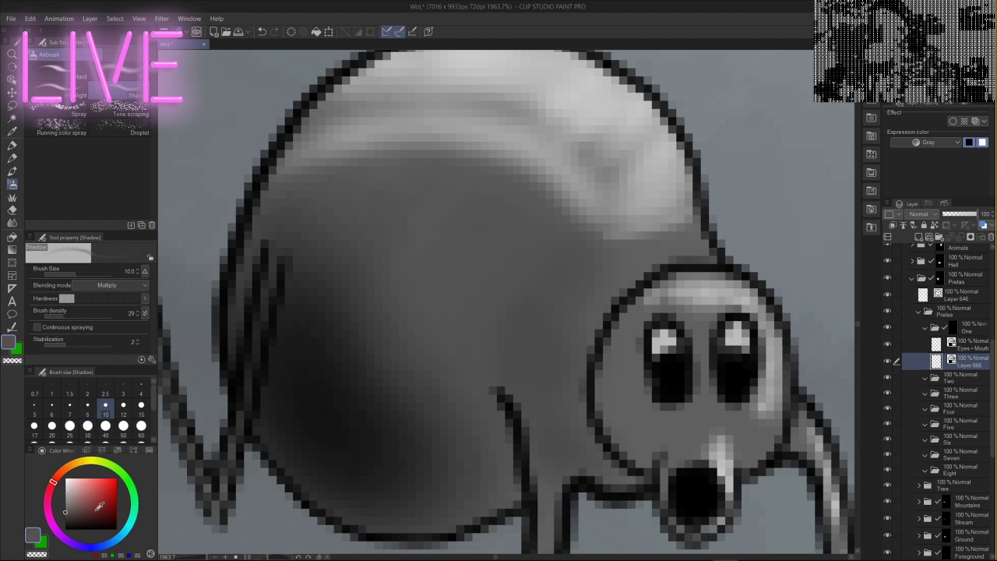
{"action": "mouse_move", "coordinate": [460, 511]}
{"action": "left_mouse_down"}
{"action": "mouse_move", "coordinate": [502, 501]}
{"action": "mouse_move", "coordinate": [488, 501]}
{"action": "mouse_move", "coordinate": [497, 471]}
{"action": "mouse_move", "coordinate": [482, 455]}
{"action": "mouse_move", "coordinate": [487, 425]}
{"action": "mouse_move", "coordinate": [463, 417]}
{"action": "mouse_move", "coordinate": [496, 496]}
{"action": "mouse_move", "coordinate": [498, 445]}
{"action": "mouse_move", "coordinate": [436, 526]}
{"action": "mouse_move", "coordinate": [421, 471]}
{"action": "mouse_move", "coordinate": [422, 514]}
{"action": "mouse_move", "coordinate": [363, 525]}
{"action": "mouse_move", "coordinate": [297, 477]}
{"action": "mouse_move", "coordinate": [392, 535]}
{"action": "mouse_move", "coordinate": [347, 511]}
{"action": "mouse_move", "coordinate": [492, 474]}
{"action": "mouse_move", "coordinate": [463, 515]}
{"action": "mouse_move", "coordinate": [500, 493]}
{"action": "left_mouse_up"}
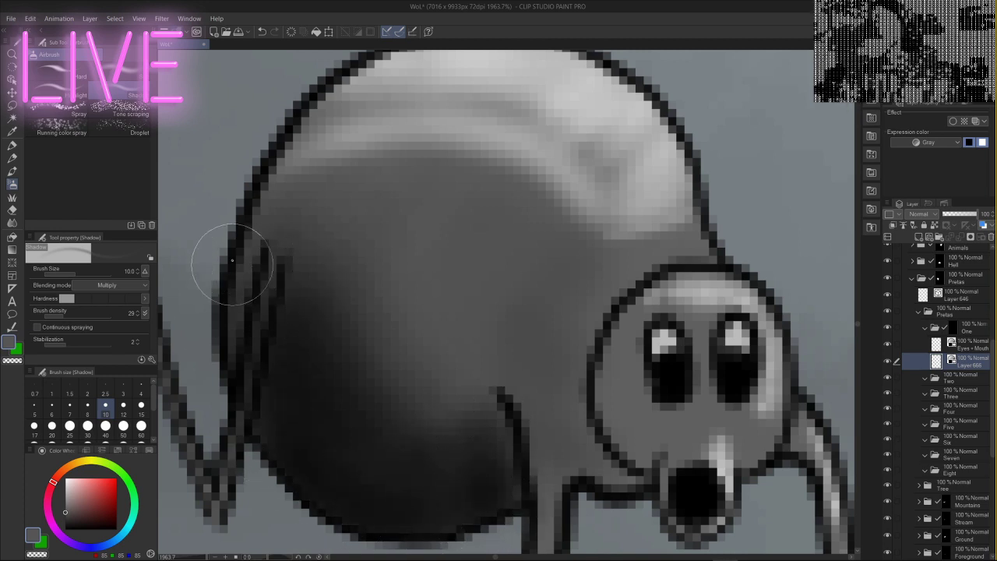
{"action": "mouse_move", "coordinate": [231, 260]}
{"action": "left_mouse_down"}
{"action": "mouse_move", "coordinate": [206, 340]}
{"action": "mouse_move", "coordinate": [249, 185]}
{"action": "mouse_move", "coordinate": [244, 312]}
{"action": "left_mouse_up"}
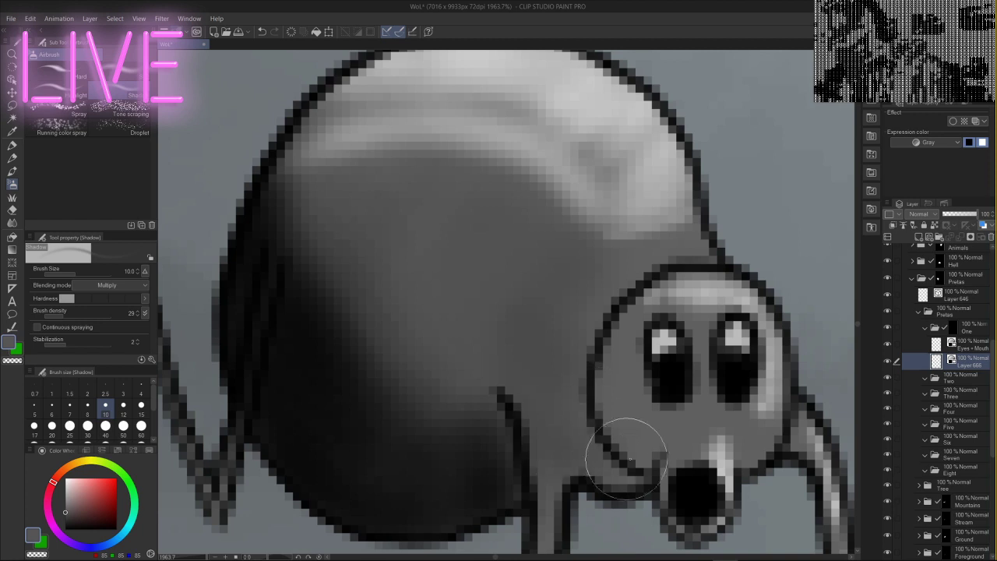
{"action": "mouse_move", "coordinate": [583, 461]}
{"action": "left_mouse_down"}
{"action": "mouse_move", "coordinate": [588, 296]}
{"action": "mouse_move", "coordinate": [540, 389]}
{"action": "mouse_move", "coordinate": [564, 405]}
{"action": "mouse_move", "coordinate": [658, 251]}
{"action": "mouse_move", "coordinate": [618, 273]}
{"action": "mouse_move", "coordinate": [658, 256]}
{"action": "mouse_move", "coordinate": [510, 280]}
{"action": "mouse_move", "coordinate": [629, 277]}
{"action": "mouse_move", "coordinate": [516, 379]}
{"action": "mouse_move", "coordinate": [555, 444]}
{"action": "mouse_move", "coordinate": [487, 360]}
{"action": "mouse_move", "coordinate": [352, 328]}
{"action": "mouse_move", "coordinate": [464, 369]}
{"action": "mouse_move", "coordinate": [543, 269]}
{"action": "mouse_move", "coordinate": [382, 342]}
{"action": "mouse_move", "coordinate": [453, 396]}
{"action": "mouse_move", "coordinate": [477, 461]}
{"action": "left_mouse_up"}
- Darken around the head's left edge, under the chin and the upper front arm with the size 5 Shadow airbrush in RGB 42, 42, 42
{"action": "key", "text": "space"}
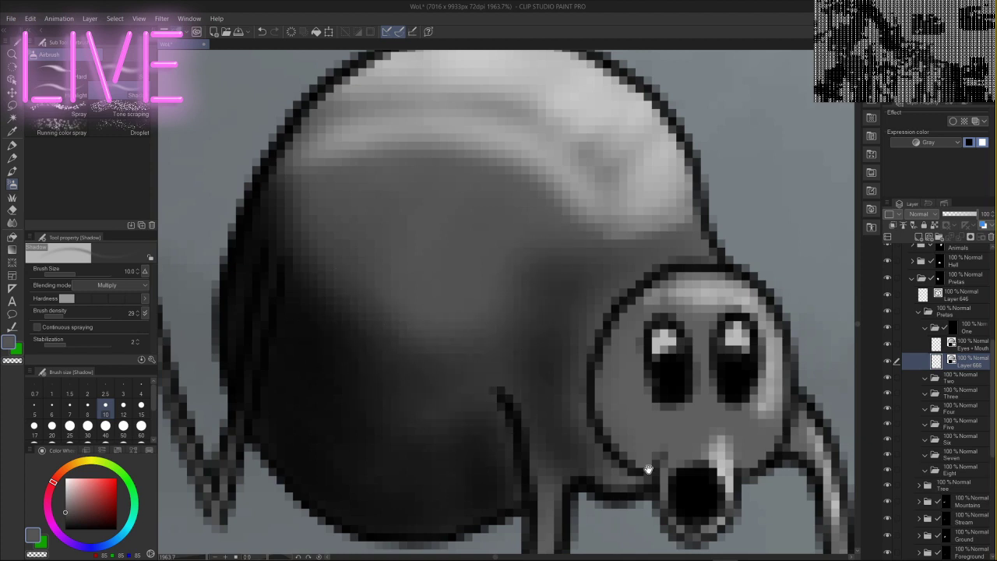
{"action": "mouse_move", "coordinate": [648, 469]}
{"action": "left_mouse_down"}
{"action": "mouse_move", "coordinate": [610, 458]}
{"action": "mouse_move", "coordinate": [555, 337]}
{"action": "mouse_move", "coordinate": [551, 386]}
{"action": "mouse_move", "coordinate": [555, 374]}
{"action": "mouse_move", "coordinate": [408, 339]}
{"action": "mouse_move", "coordinate": [575, 389]}
{"action": "mouse_move", "coordinate": [543, 368]}
{"action": "mouse_move", "coordinate": [579, 387]}
{"action": "mouse_move", "coordinate": [527, 353]}
{"action": "mouse_move", "coordinate": [529, 328]}
{"action": "mouse_move", "coordinate": [514, 313]}
{"action": "mouse_move", "coordinate": [527, 307]}
{"action": "mouse_move", "coordinate": [564, 380]}
{"action": "mouse_move", "coordinate": [512, 299]}
{"action": "mouse_move", "coordinate": [534, 346]}
{"action": "mouse_move", "coordinate": [520, 224]}
{"action": "mouse_move", "coordinate": [523, 312]}
{"action": "mouse_move", "coordinate": [532, 212]}
{"action": "mouse_move", "coordinate": [517, 285]}
{"action": "mouse_move", "coordinate": [573, 176]}
{"action": "mouse_move", "coordinate": [522, 254]}
{"action": "mouse_move", "coordinate": [574, 182]}
{"action": "mouse_move", "coordinate": [532, 241]}
{"action": "mouse_move", "coordinate": [555, 336]}
{"action": "mouse_move", "coordinate": [561, 171]}
{"action": "mouse_move", "coordinate": [546, 196]}
{"action": "left_mouse_up"}
{"action": "left_click", "coordinate": [42, 406]}
{"action": "left_click", "coordinate": [65, 521]}
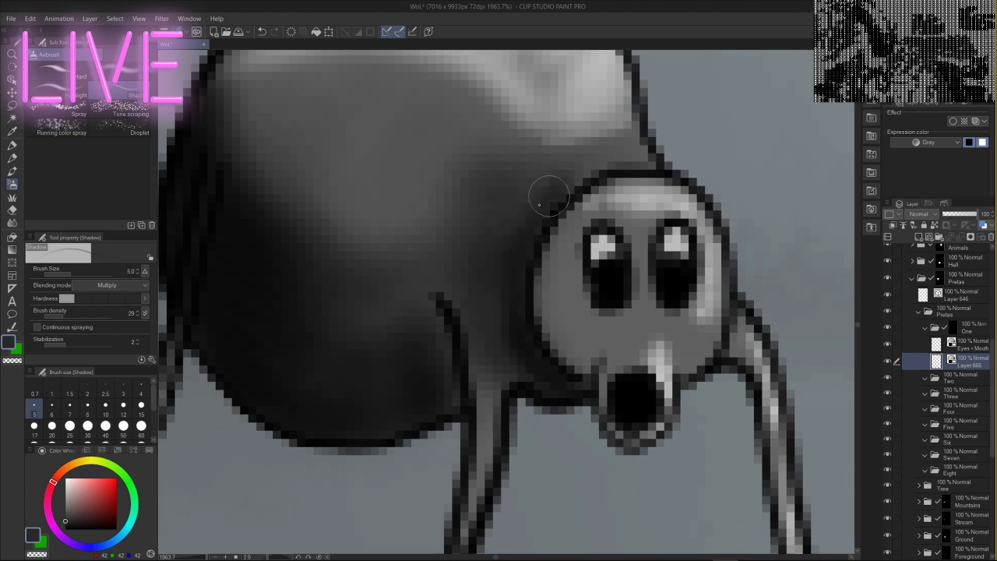
{"action": "mouse_move", "coordinate": [592, 393]}
{"action": "left_mouse_down"}
{"action": "mouse_move", "coordinate": [573, 368]}
{"action": "mouse_move", "coordinate": [555, 373]}
{"action": "mouse_move", "coordinate": [517, 310]}
{"action": "mouse_move", "coordinate": [565, 193]}
{"action": "mouse_move", "coordinate": [521, 277]}
{"action": "mouse_move", "coordinate": [544, 365]}
{"action": "mouse_move", "coordinate": [451, 404]}
{"action": "mouse_move", "coordinate": [443, 336]}
{"action": "mouse_move", "coordinate": [440, 407]}
{"action": "mouse_move", "coordinate": [436, 325]}
{"action": "left_mouse_up"}
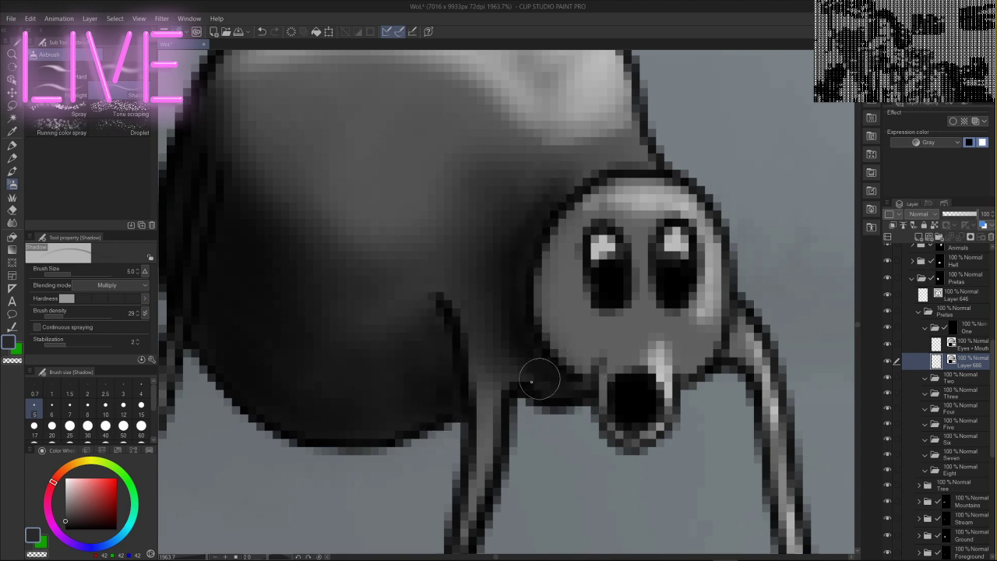
{"action": "left_click_drag", "start_coordinate": [574, 426], "coordinate": [612, 274]}
{"action": "mouse_move", "coordinate": [553, 253]}
{"action": "left_mouse_down"}
{"action": "mouse_move", "coordinate": [525, 240]}
{"action": "mouse_move", "coordinate": [484, 437]}
{"action": "mouse_move", "coordinate": [526, 220]}
{"action": "mouse_move", "coordinate": [522, 194]}
{"action": "mouse_move", "coordinate": [502, 333]}
{"action": "left_mouse_up"}
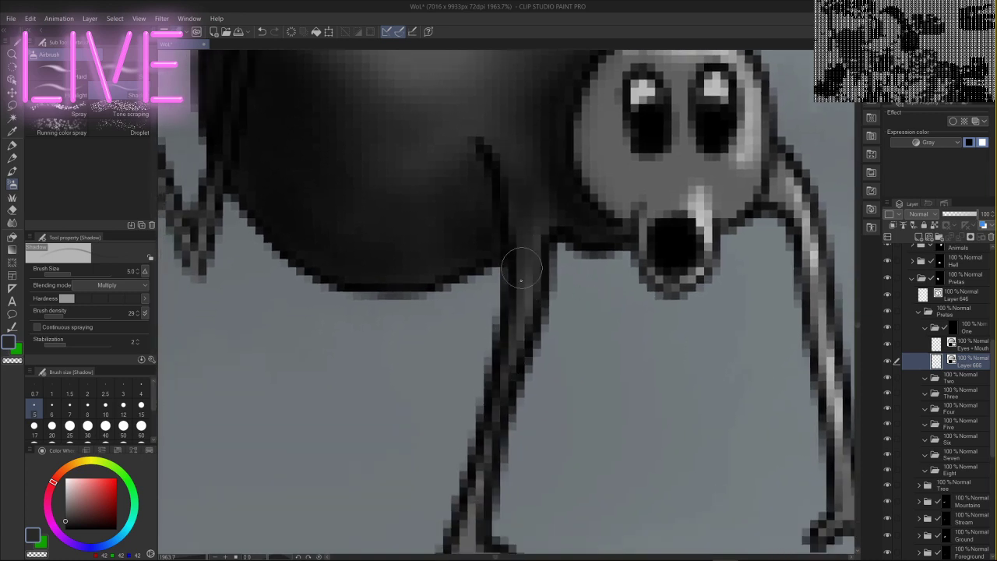
- Darken the creature's two front legs and feet with the Shadow airbrush at size 5 on Layer 666
{"action": "left_click_drag", "start_coordinate": [521, 269], "coordinate": [507, 361]}
{"action": "left_click_drag", "start_coordinate": [561, 415], "coordinate": [589, 238]}
{"action": "mouse_move", "coordinate": [533, 185]}
{"action": "left_mouse_down"}
{"action": "mouse_move", "coordinate": [473, 366]}
{"action": "mouse_move", "coordinate": [494, 355]}
{"action": "mouse_move", "coordinate": [451, 408]}
{"action": "mouse_move", "coordinate": [530, 362]}
{"action": "mouse_move", "coordinate": [473, 394]}
{"action": "mouse_move", "coordinate": [532, 247]}
{"action": "mouse_move", "coordinate": [479, 389]}
{"action": "left_mouse_up"}
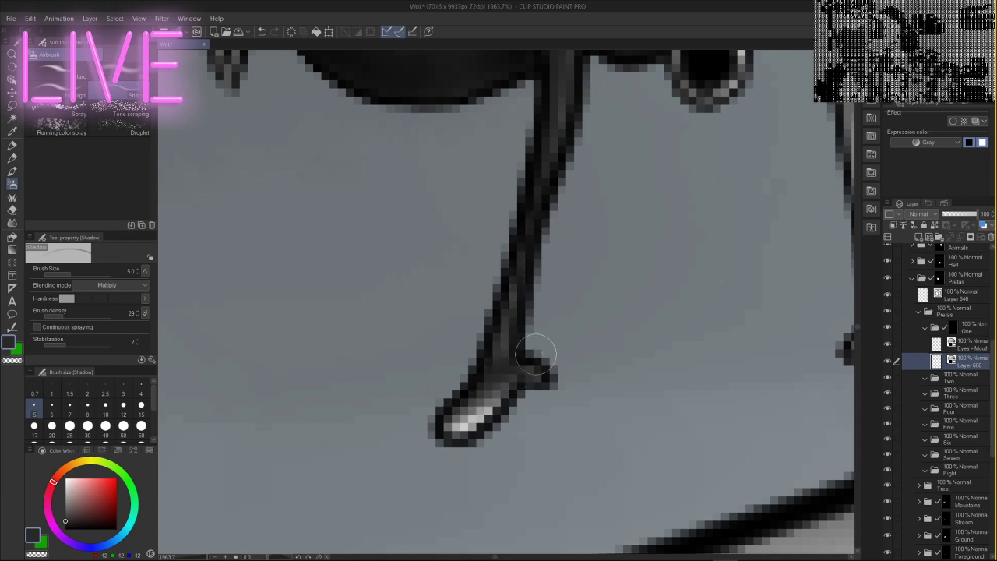
{"action": "mouse_move", "coordinate": [654, 292]}
{"action": "left_mouse_down"}
{"action": "mouse_move", "coordinate": [625, 269]}
{"action": "mouse_move", "coordinate": [359, 317]}
{"action": "left_mouse_up"}
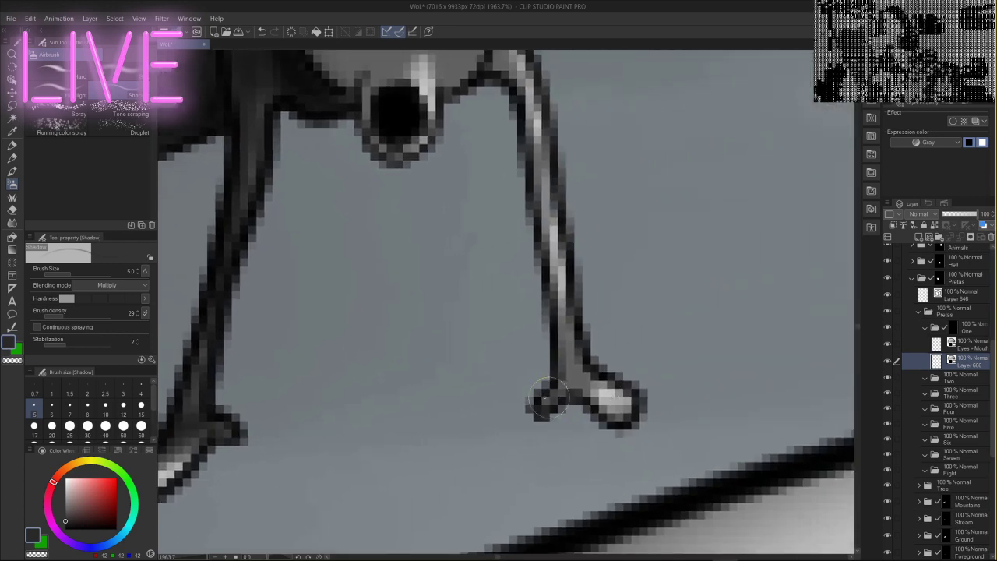
{"action": "mouse_move", "coordinate": [549, 398]}
{"action": "left_mouse_down"}
{"action": "mouse_move", "coordinate": [592, 365]}
{"action": "mouse_move", "coordinate": [561, 371]}
{"action": "mouse_move", "coordinate": [566, 332]}
{"action": "left_mouse_up"}
{"action": "left_click_drag", "start_coordinate": [646, 258], "coordinate": [604, 345]}
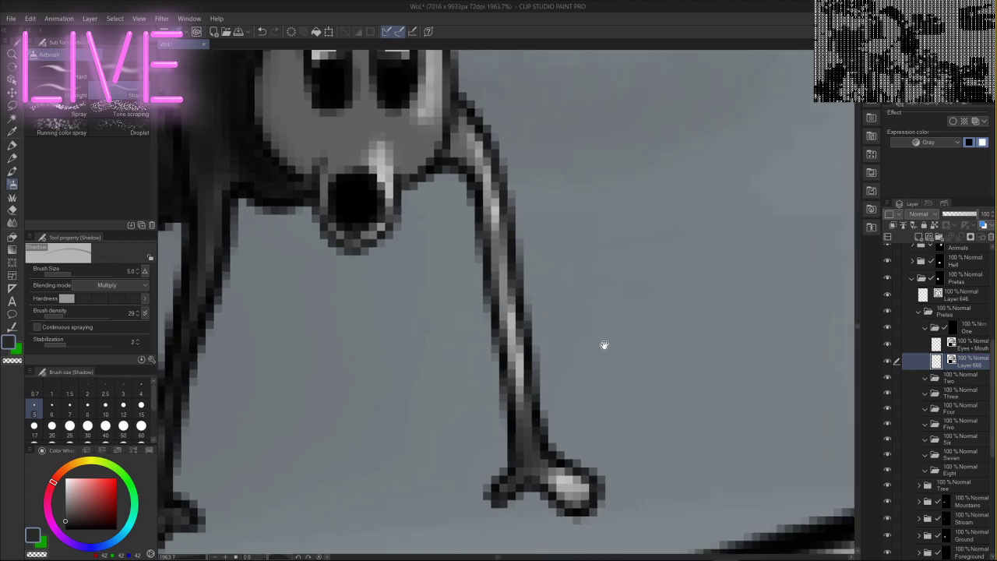
{"action": "mouse_move", "coordinate": [543, 437]}
{"action": "left_mouse_down"}
{"action": "mouse_move", "coordinate": [518, 420]}
{"action": "mouse_move", "coordinate": [450, 138]}
{"action": "mouse_move", "coordinate": [516, 285]}
{"action": "mouse_move", "coordinate": [485, 333]}
{"action": "left_mouse_up"}
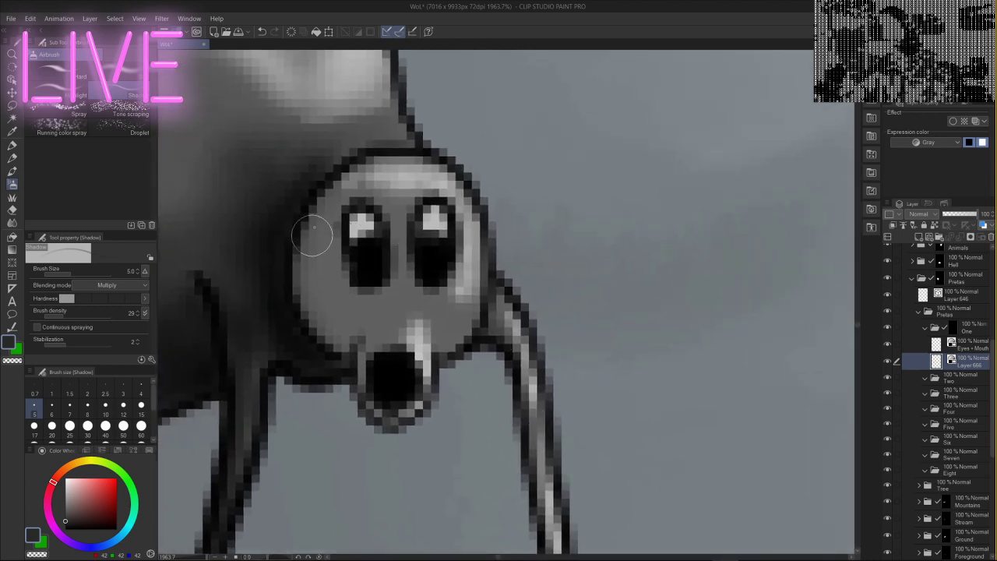
- Shade the creature's face along the edge nearest the body, around the mouth and below the eyes with the Shadow airbrush
{"action": "mouse_move", "coordinate": [309, 246]}
{"action": "left_mouse_down"}
{"action": "mouse_move", "coordinate": [347, 345]}
{"action": "mouse_move", "coordinate": [300, 248]}
{"action": "mouse_move", "coordinate": [313, 280]}
{"action": "mouse_move", "coordinate": [380, 317]}
{"action": "mouse_move", "coordinate": [361, 392]}
{"action": "mouse_move", "coordinate": [357, 382]}
{"action": "mouse_move", "coordinate": [363, 402]}
{"action": "mouse_move", "coordinate": [396, 419]}
{"action": "left_mouse_up"}
{"action": "mouse_move", "coordinate": [363, 334]}
{"action": "left_mouse_down"}
{"action": "mouse_move", "coordinate": [412, 346]}
{"action": "mouse_move", "coordinate": [352, 327]}
{"action": "mouse_move", "coordinate": [341, 242]}
{"action": "mouse_move", "coordinate": [341, 290]}
{"action": "mouse_move", "coordinate": [327, 332]}
{"action": "mouse_move", "coordinate": [302, 247]}
{"action": "mouse_move", "coordinate": [313, 306]}
{"action": "mouse_move", "coordinate": [335, 215]}
{"action": "mouse_move", "coordinate": [321, 207]}
{"action": "mouse_move", "coordinate": [362, 308]}
{"action": "left_mouse_up"}
{"action": "left_click_drag", "start_coordinate": [327, 246], "coordinate": [327, 282]}
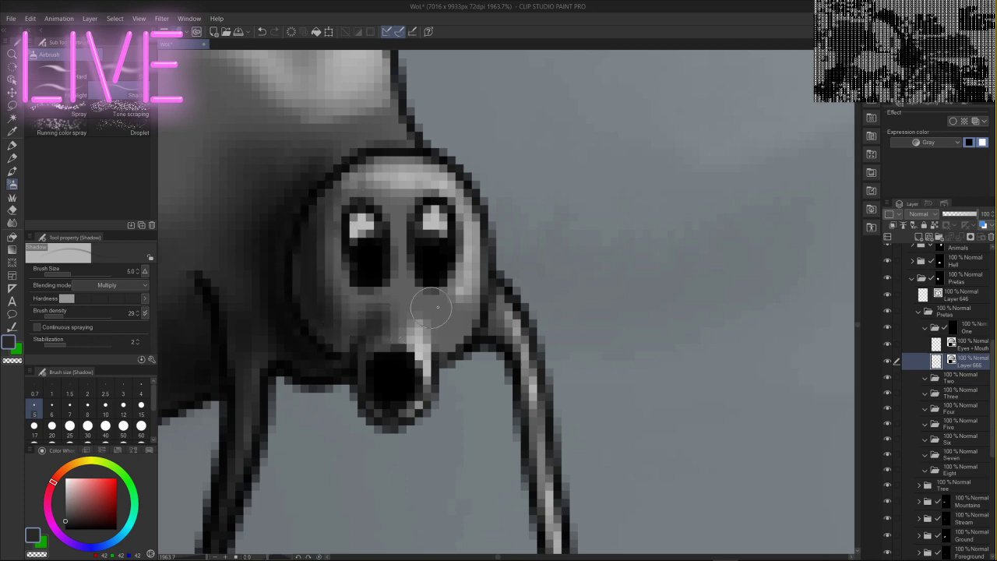
{"action": "mouse_move", "coordinate": [399, 267]}
{"action": "left_mouse_down"}
{"action": "mouse_move", "coordinate": [400, 208]}
{"action": "mouse_move", "coordinate": [397, 219]}
{"action": "mouse_move", "coordinate": [415, 190]}
{"action": "mouse_move", "coordinate": [381, 202]}
{"action": "mouse_move", "coordinate": [482, 288]}
{"action": "mouse_move", "coordinate": [420, 296]}
{"action": "mouse_move", "coordinate": [458, 342]}
{"action": "left_mouse_up"}
{"action": "left_click_drag", "start_coordinate": [380, 258], "coordinate": [692, 343]}
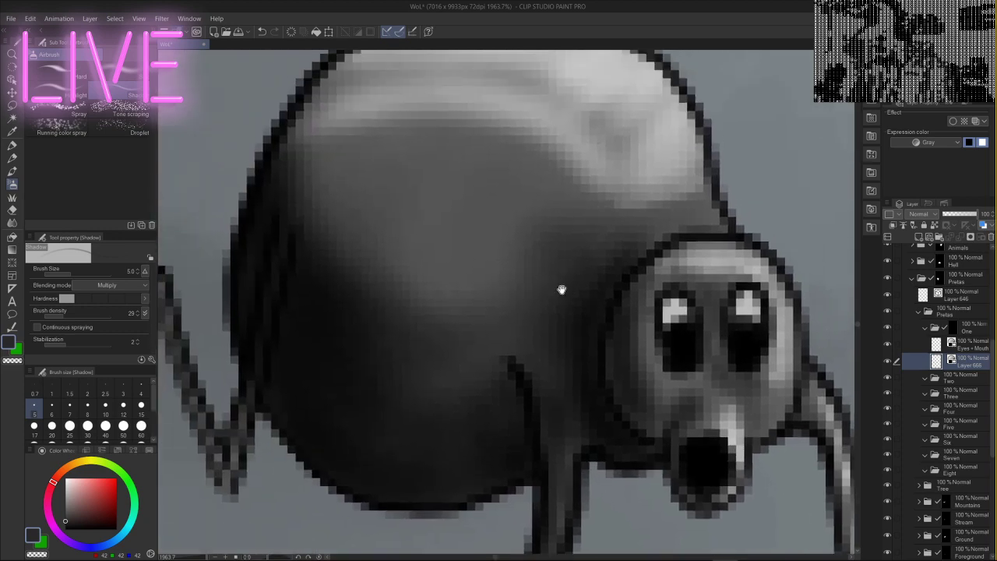
- Try to lighten the creature's hind leg with the Shadow airbrush at size 2 in white
{"action": "scroll", "coordinate": [521, 308], "scroll_direction": "down", "scroll_amount": 4}
{"action": "scroll", "coordinate": [493, 313], "scroll_direction": "up", "scroll_amount": 2}
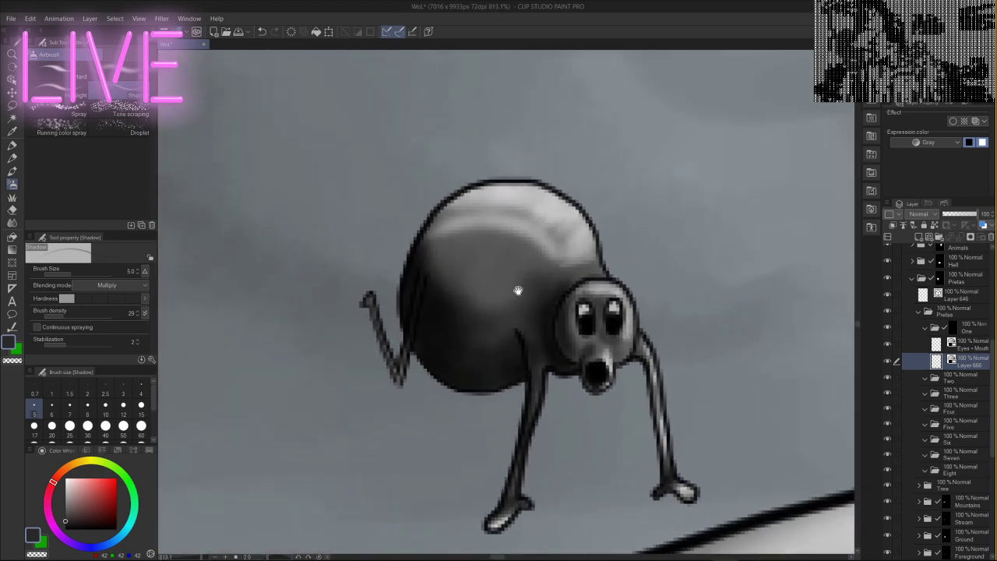
{"action": "left_click", "coordinate": [68, 505]}
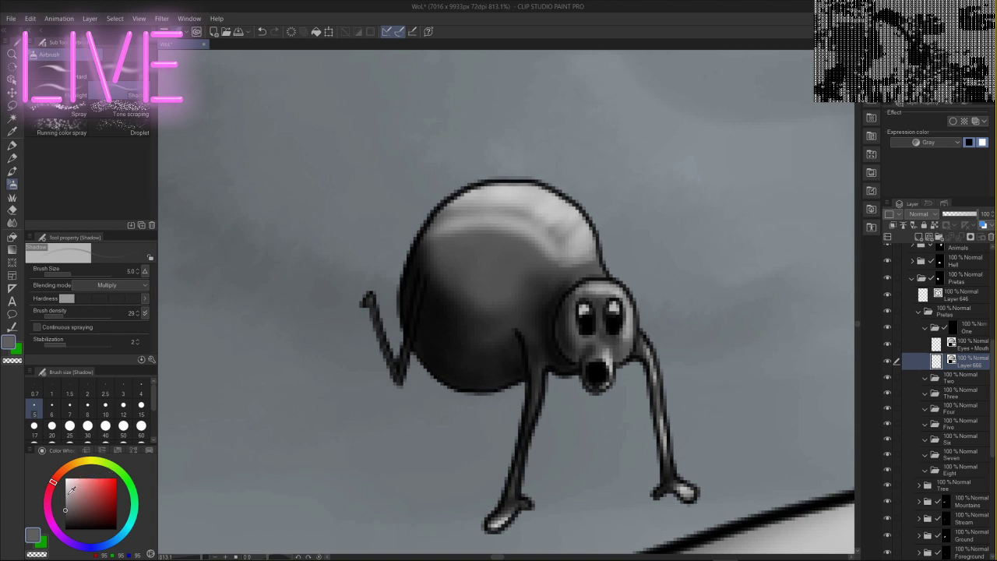
{"action": "left_click", "coordinate": [67, 492]}
{"action": "left_click", "coordinate": [86, 395]}
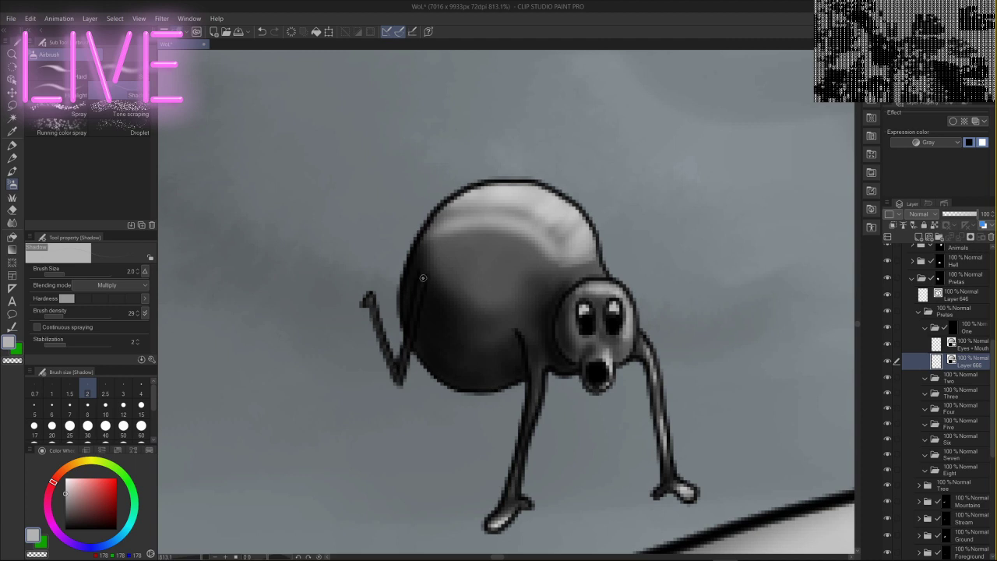
{"action": "left_click_drag", "start_coordinate": [75, 482], "coordinate": [66, 478]}
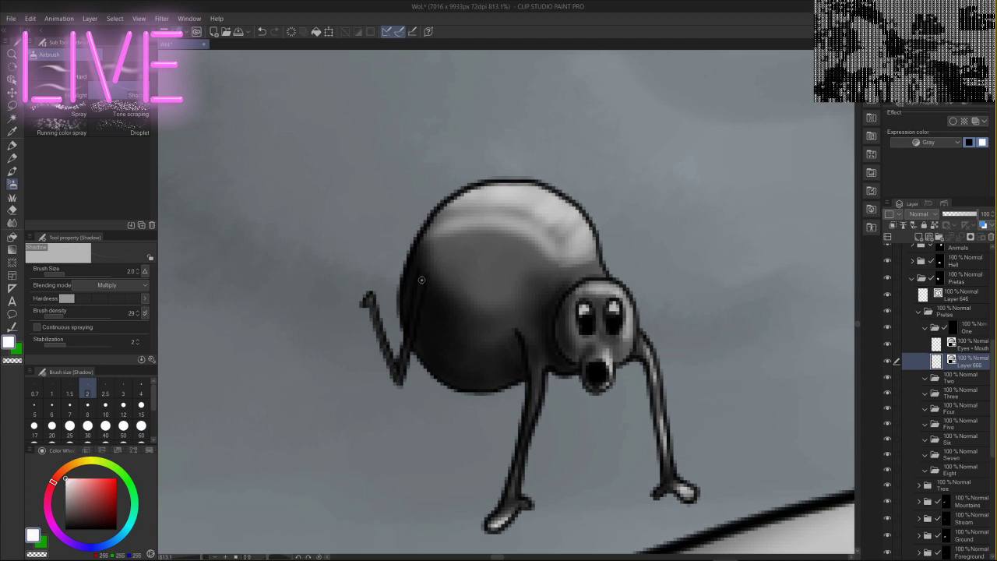
{"action": "left_click_drag", "start_coordinate": [430, 299], "coordinate": [447, 272]}
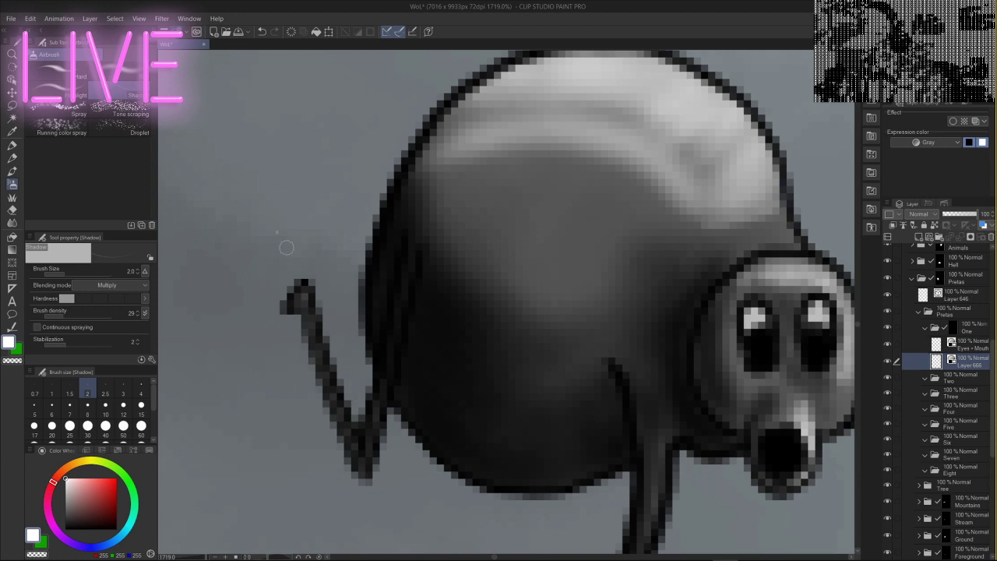
- Highlight the upper part of the hind leg with the Highlight airbrush at size 2 in mid gray (145, 145, 145)
{"action": "left_click", "coordinate": [57, 88]}
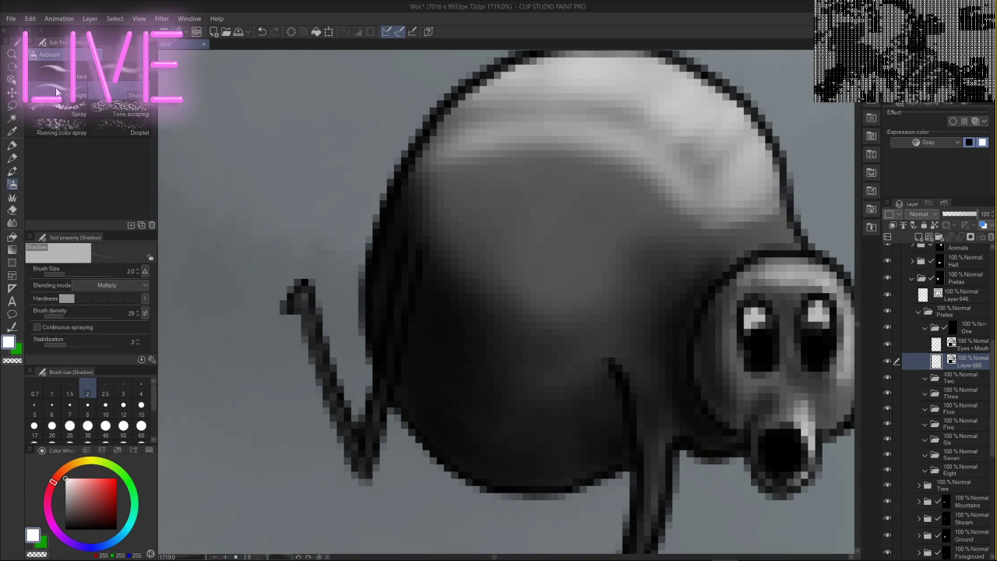
{"action": "left_click", "coordinate": [87, 389]}
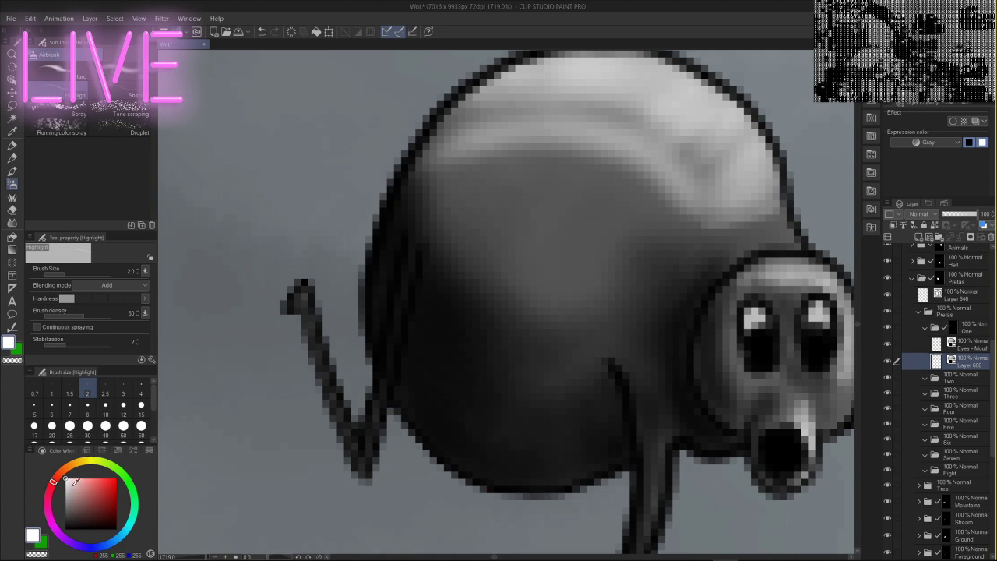
{"action": "left_click", "coordinate": [66, 484]}
{"action": "left_click", "coordinate": [68, 494]}
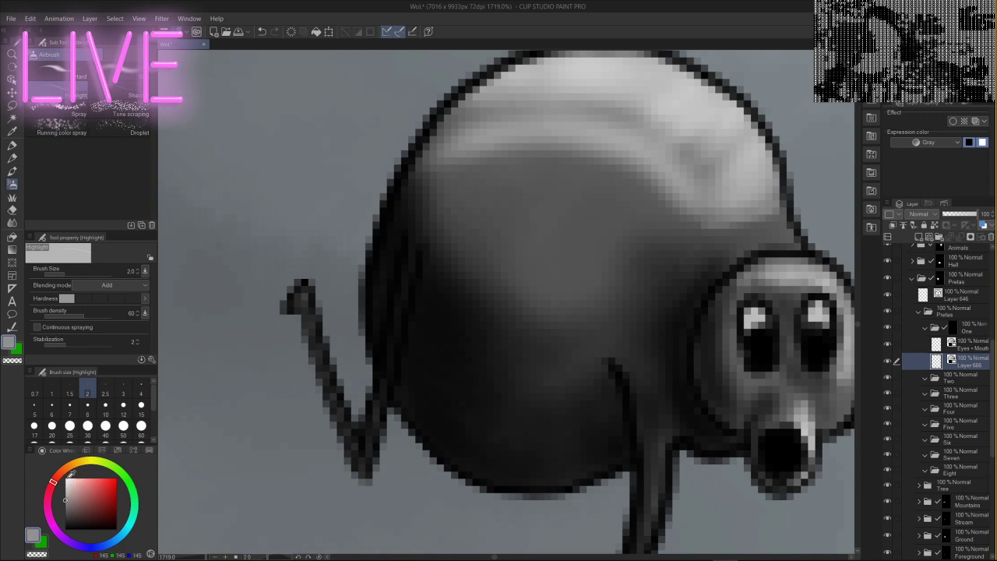
{"action": "left_click_drag", "start_coordinate": [413, 268], "coordinate": [360, 477]}
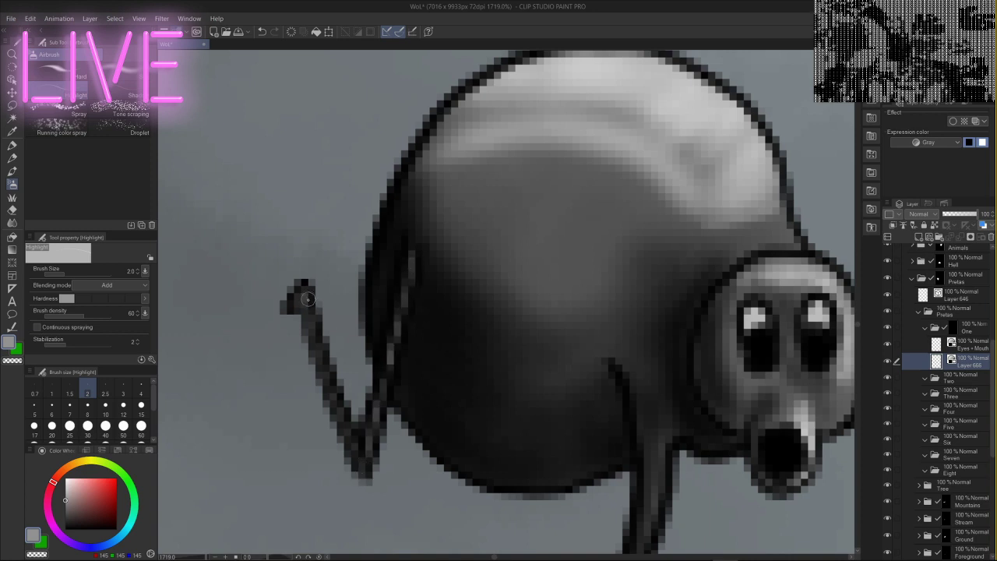
- Highlight the lower hind leg and its foot in light gray (209, 209, 209) using repeated Highlight airbrush strokes
{"action": "left_click", "coordinate": [71, 486]}
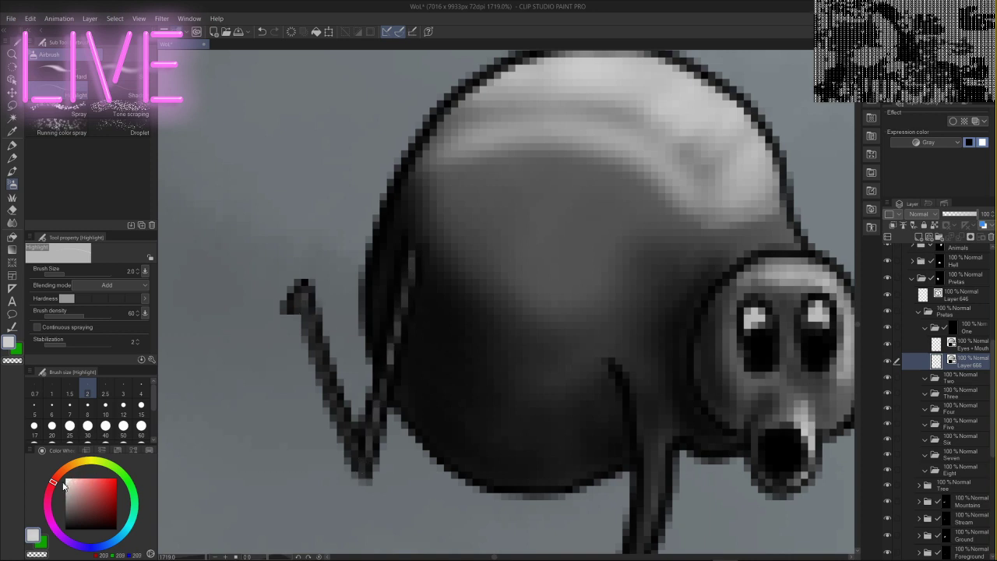
{"action": "left_click_drag", "start_coordinate": [304, 291], "coordinate": [333, 390]}
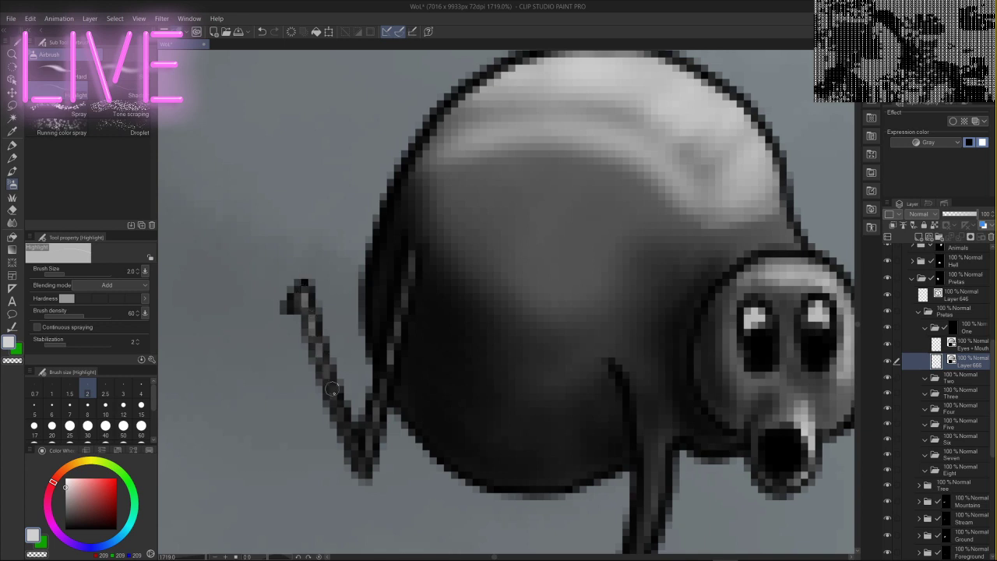
{"action": "left_click_drag", "start_coordinate": [343, 426], "coordinate": [312, 331]}
{"action": "left_click_drag", "start_coordinate": [325, 377], "coordinate": [298, 277]}
{"action": "left_click_drag", "start_coordinate": [312, 342], "coordinate": [301, 259]}
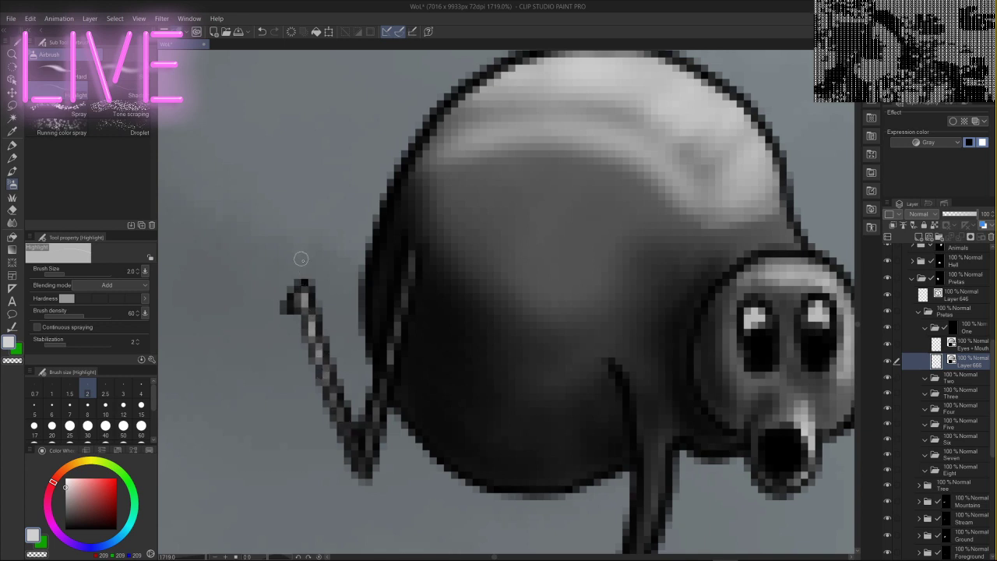
{"action": "left_click_drag", "start_coordinate": [333, 403], "coordinate": [310, 296]}
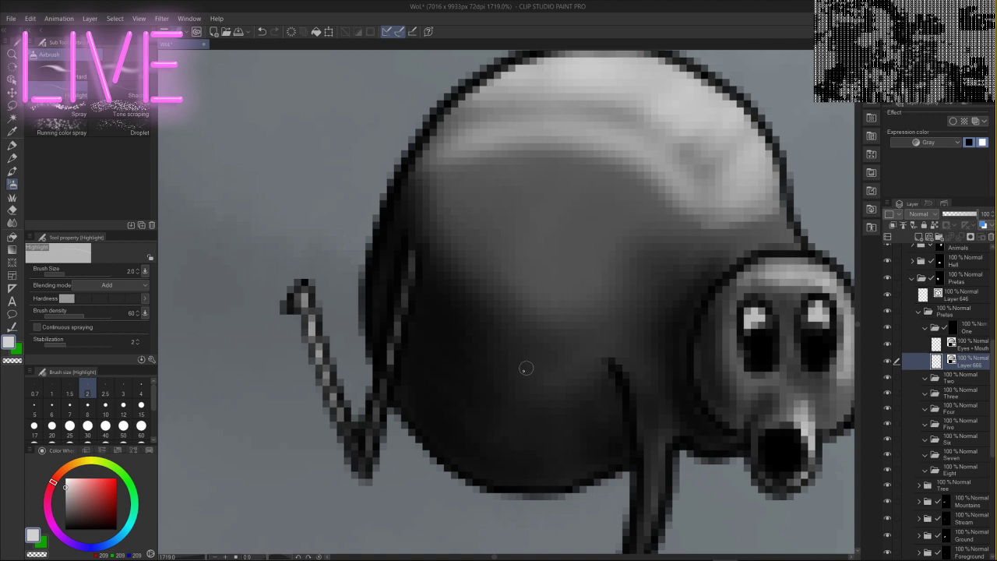
- Smooth the tonal bands on the creature's round body with the Blur tool at size 15
{"action": "left_click_drag", "start_coordinate": [624, 344], "coordinate": [583, 305]}
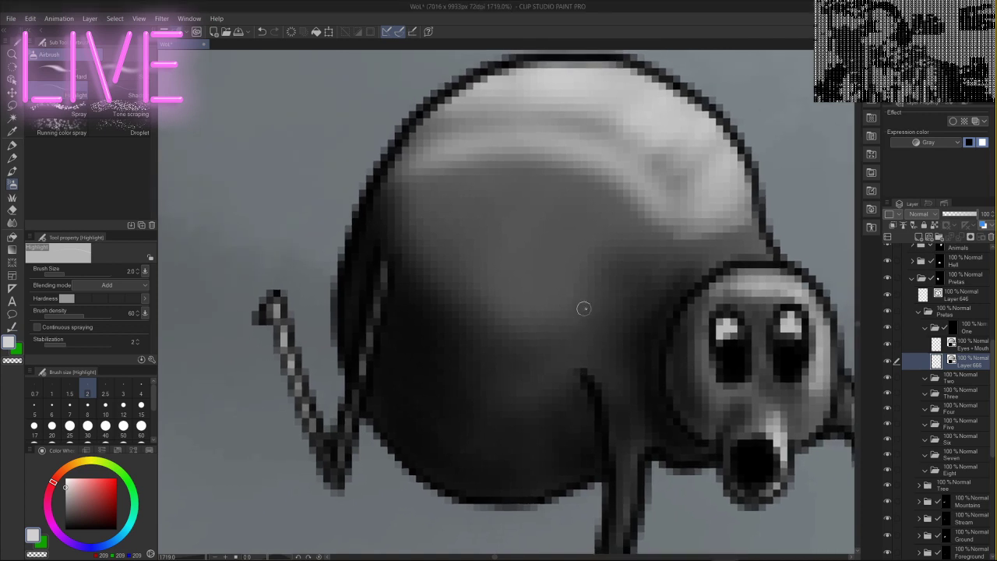
{"action": "scroll", "coordinate": [584, 311], "scroll_direction": "down", "scroll_amount": 6}
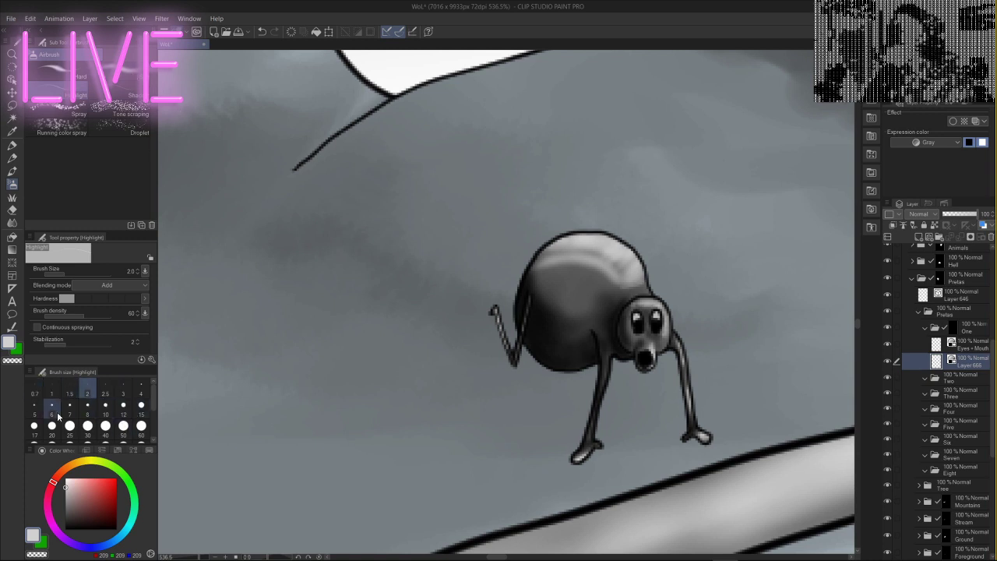
{"action": "left_click", "coordinate": [105, 405]}
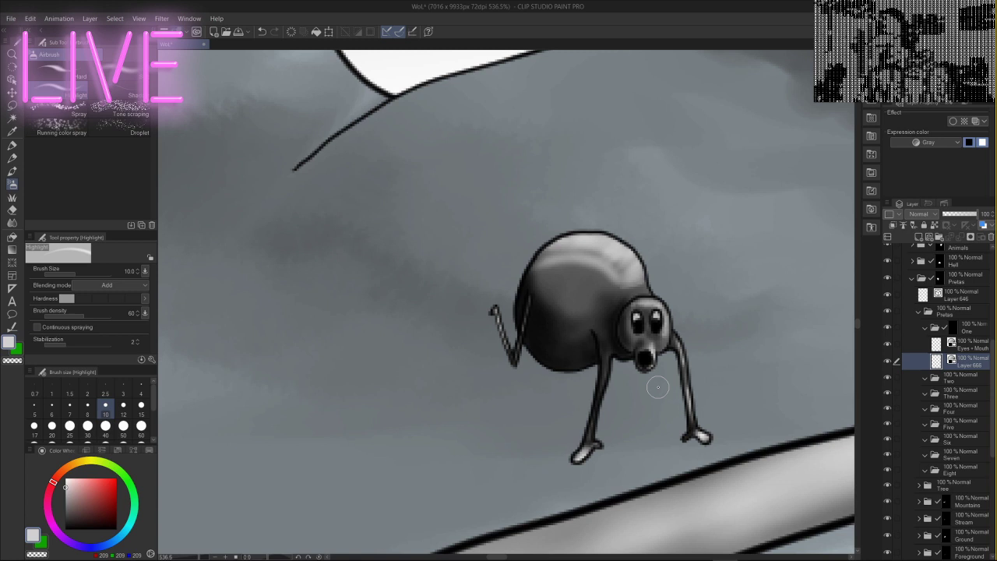
{"action": "left_click", "coordinate": [12, 221]}
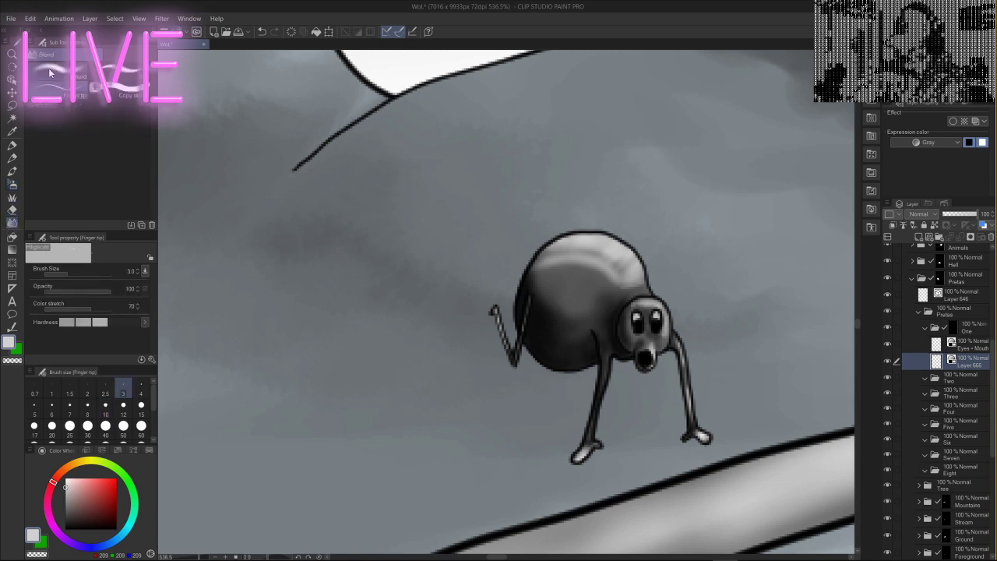
{"action": "left_click", "coordinate": [126, 72]}
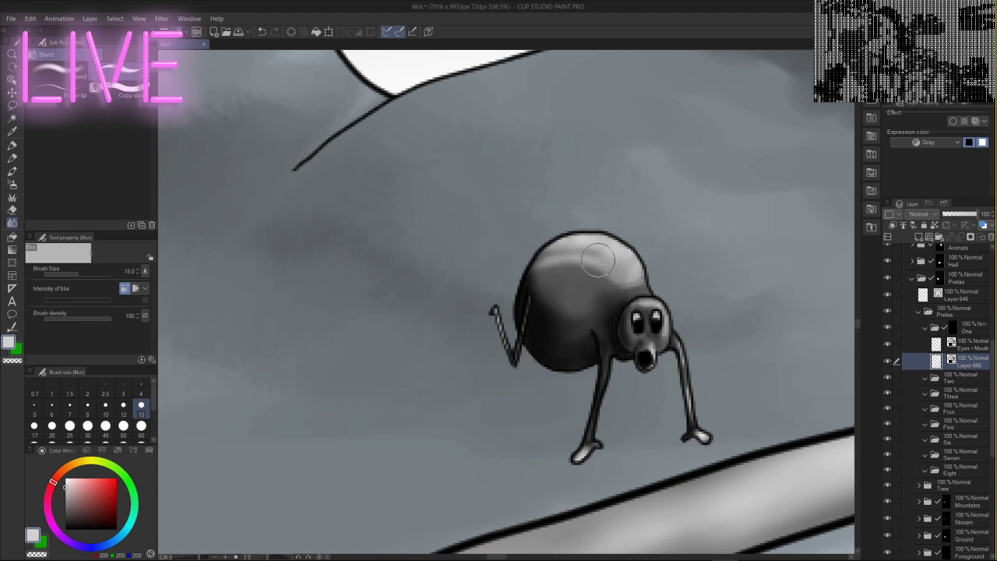
{"action": "left_click_drag", "start_coordinate": [598, 260], "coordinate": [567, 254]}
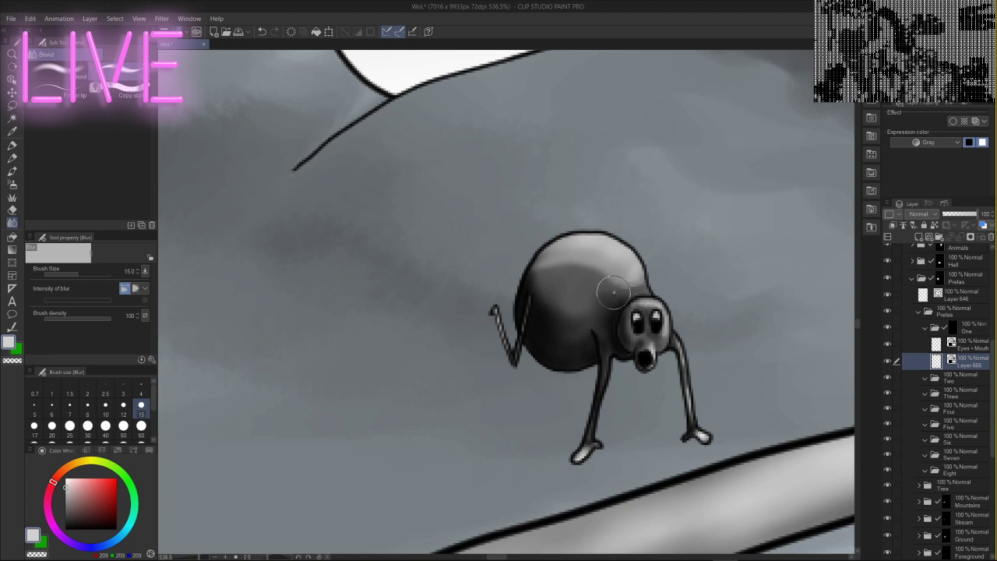
{"action": "left_click_drag", "start_coordinate": [614, 292], "coordinate": [568, 267]}
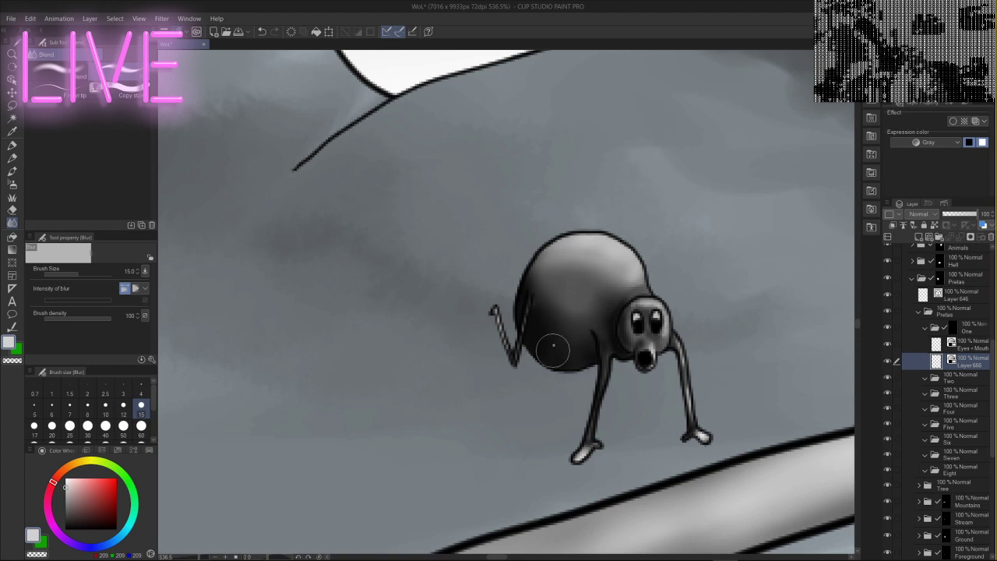
- Soften the shading on the creature's head and where it meets the body with the Blur tool
{"action": "left_click_drag", "start_coordinate": [623, 334], "coordinate": [625, 313]}
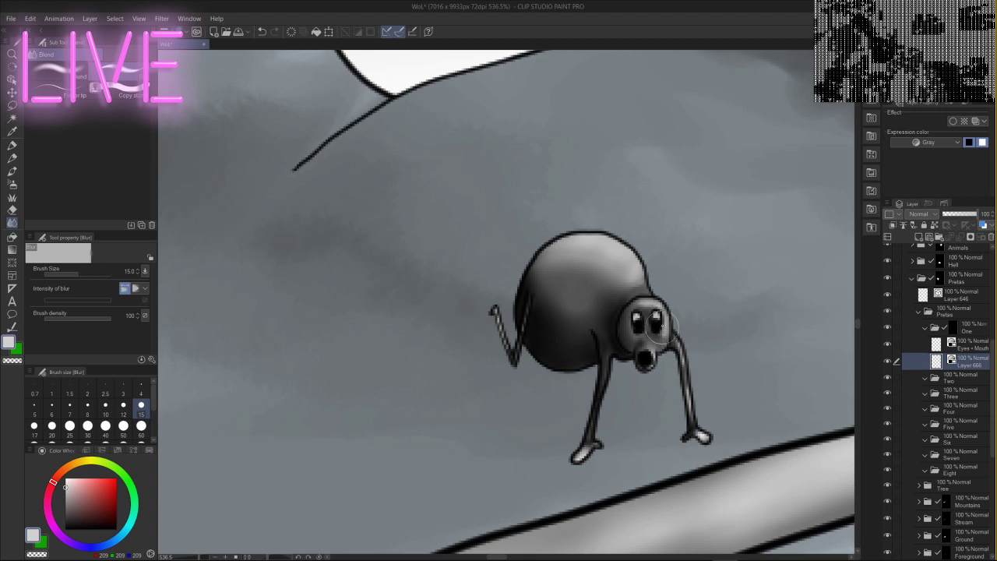
{"action": "left_click_drag", "start_coordinate": [644, 319], "coordinate": [640, 328]}
{"action": "mouse_move", "coordinate": [632, 310]}
{"action": "left_mouse_down"}
{"action": "mouse_move", "coordinate": [633, 347]}
{"action": "mouse_move", "coordinate": [642, 344]}
{"action": "left_mouse_up"}
{"action": "left_click_drag", "start_coordinate": [640, 288], "coordinate": [626, 293]}
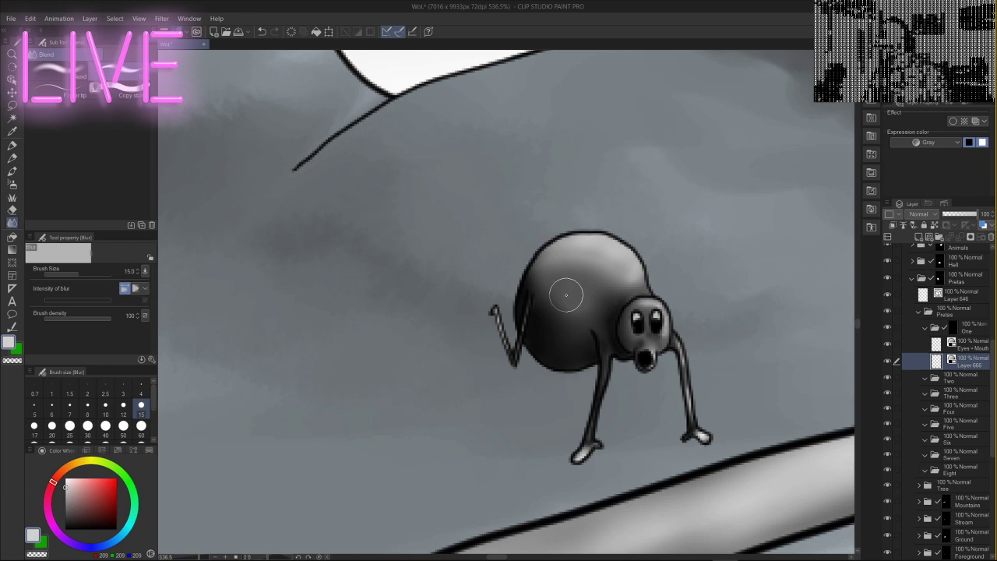
- Review the creature within its gray landscape, the overall wheel composition and the pavilion scene up close
{"action": "scroll", "coordinate": [705, 278], "scroll_direction": "down", "scroll_amount": 6}
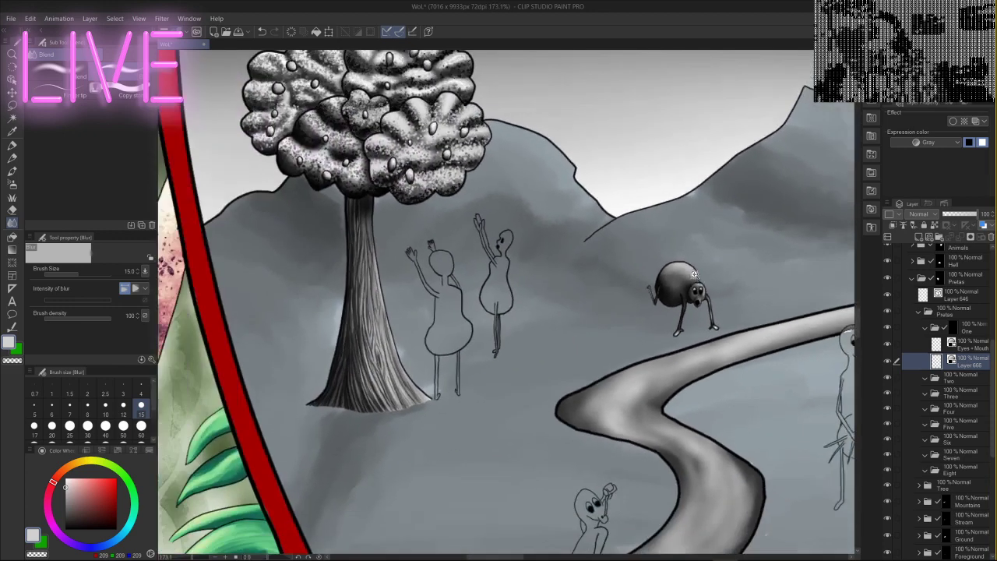
{"action": "mouse_move", "coordinate": [725, 553]}
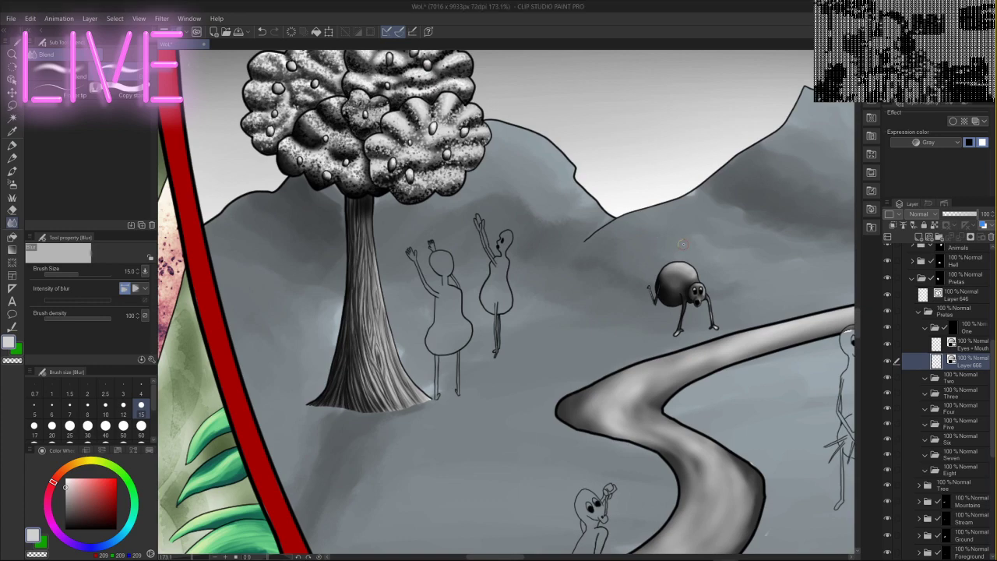
{"action": "scroll", "coordinate": [697, 249], "scroll_direction": "down", "scroll_amount": 8}
{"action": "mouse_move", "coordinate": [697, 249]}
{"action": "left_mouse_down"}
{"action": "mouse_move", "coordinate": [593, 261]}
{"action": "mouse_move", "coordinate": [481, 322]}
{"action": "mouse_move", "coordinate": [492, 330]}
{"action": "left_mouse_up"}
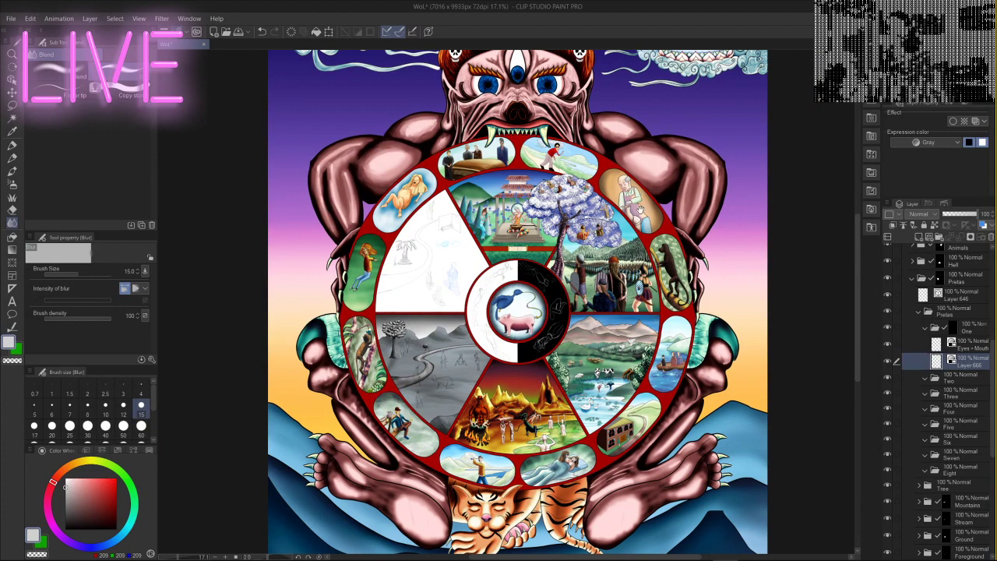
{"action": "scroll", "coordinate": [675, 235], "scroll_direction": "down", "scroll_amount": 2}
{"action": "scroll", "coordinate": [675, 235], "scroll_direction": "down", "scroll_amount": 1}
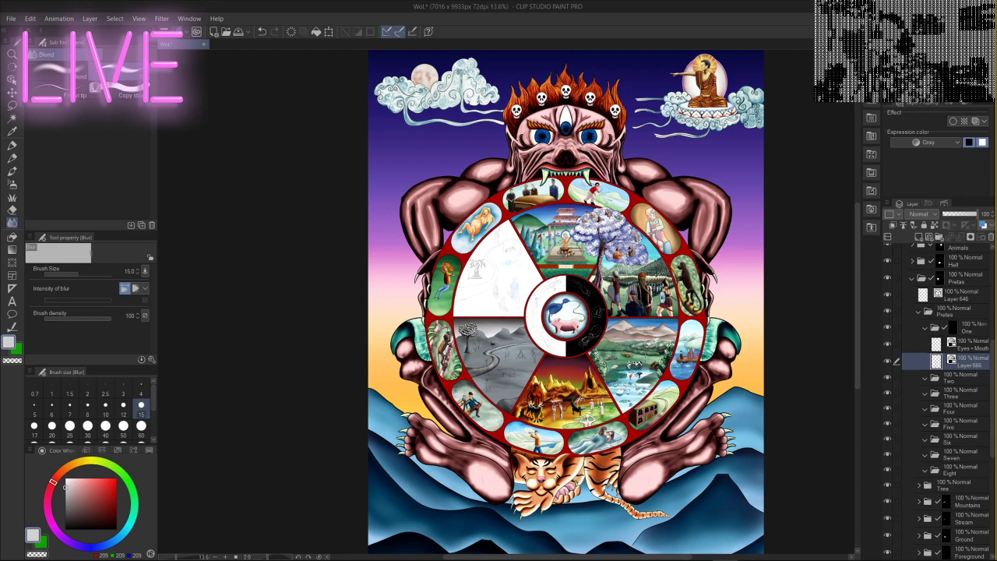
{"action": "scroll", "coordinate": [646, 355], "scroll_direction": "up", "scroll_amount": 3}
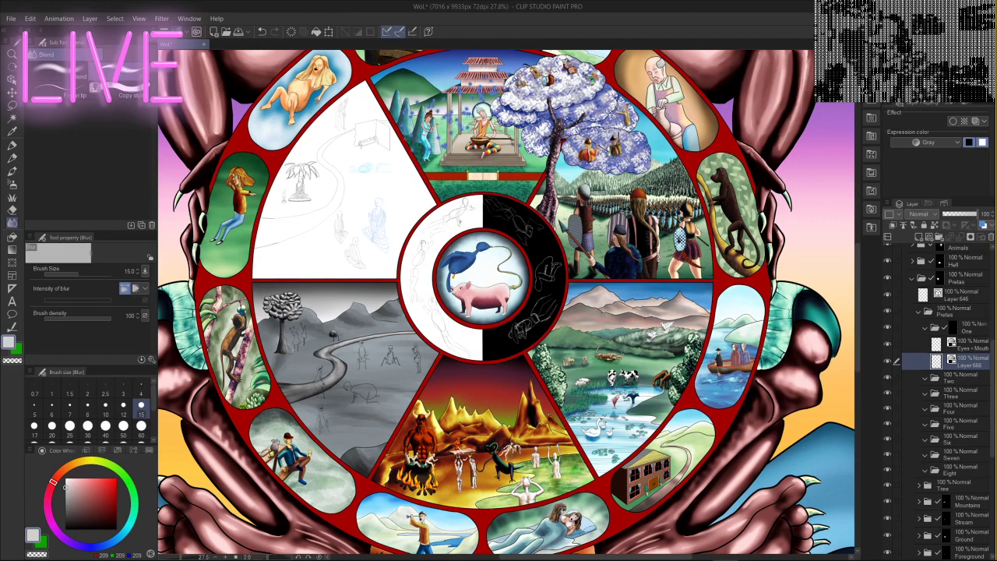
{"action": "left_click_drag", "start_coordinate": [484, 118], "coordinate": [489, 200]}
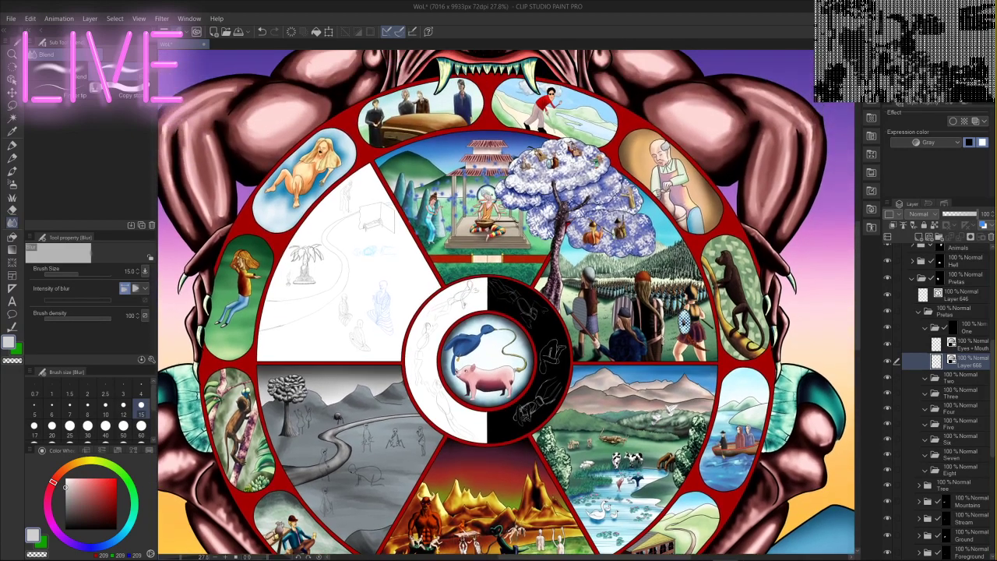
{"action": "scroll", "coordinate": [492, 197], "scroll_direction": "up", "scroll_amount": 2}
{"action": "scroll", "coordinate": [483, 191], "scroll_direction": "up", "scroll_amount": 5}
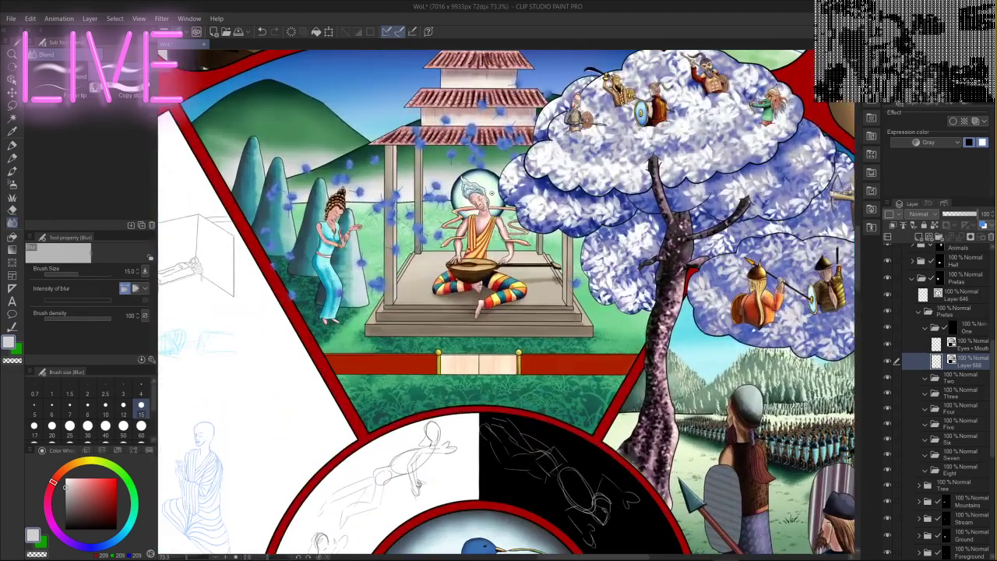
- Examine the wheel's segments one after another, from the pavilion and battle scenes through the animal, hell, gray preta and unfinished white areas
{"action": "left_click_drag", "start_coordinate": [485, 179], "coordinate": [491, 205]}
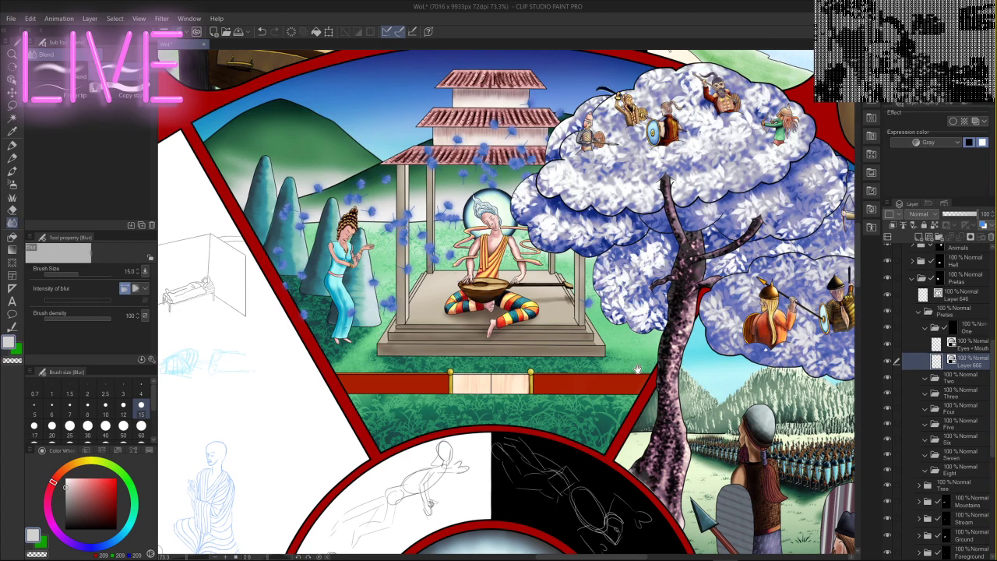
{"action": "left_click_drag", "start_coordinate": [639, 370], "coordinate": [362, 230]}
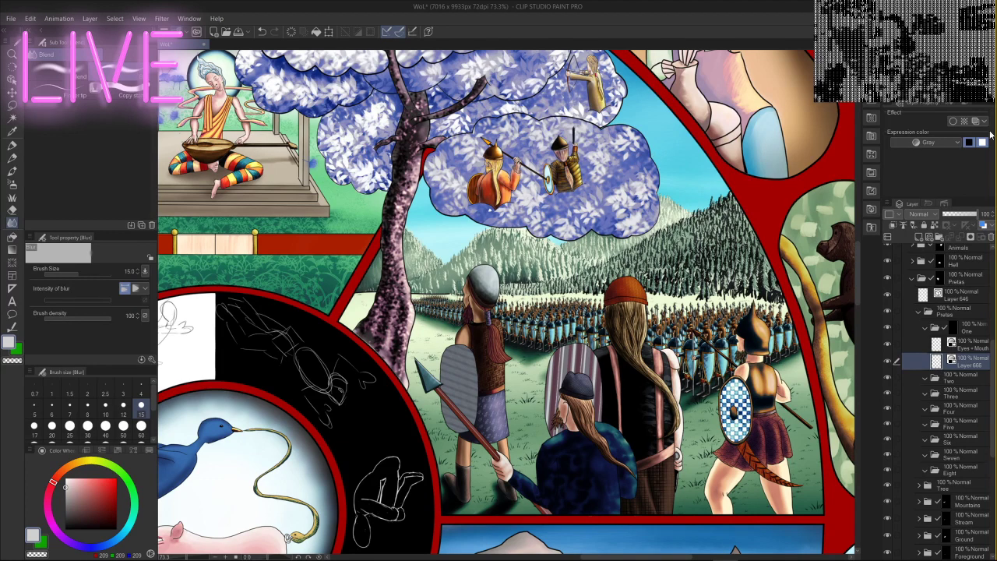
{"action": "left_click_drag", "start_coordinate": [662, 350], "coordinate": [633, 225]}
{"action": "left_click_drag", "start_coordinate": [614, 315], "coordinate": [585, 225]}
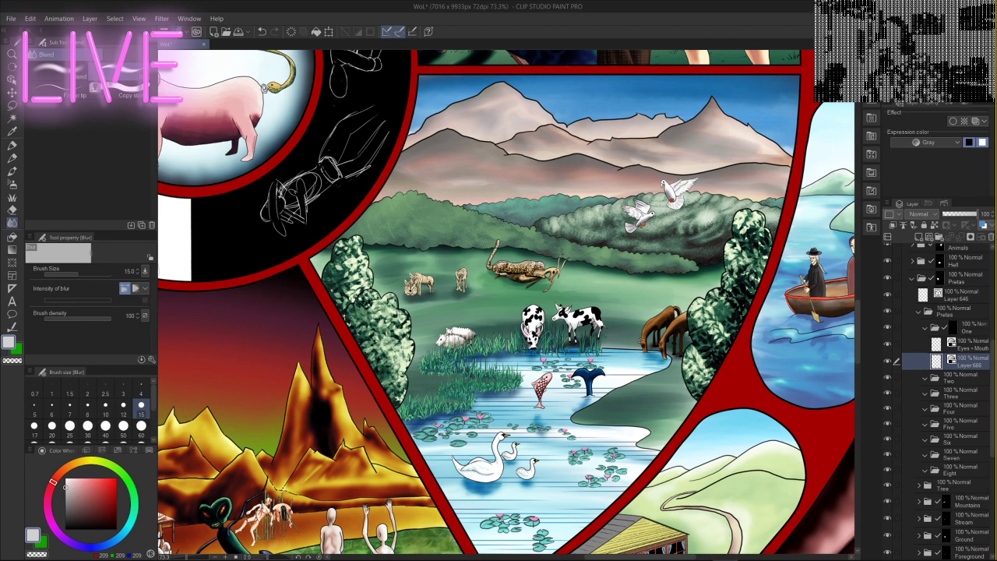
{"action": "left_click_drag", "start_coordinate": [444, 407], "coordinate": [757, 232]}
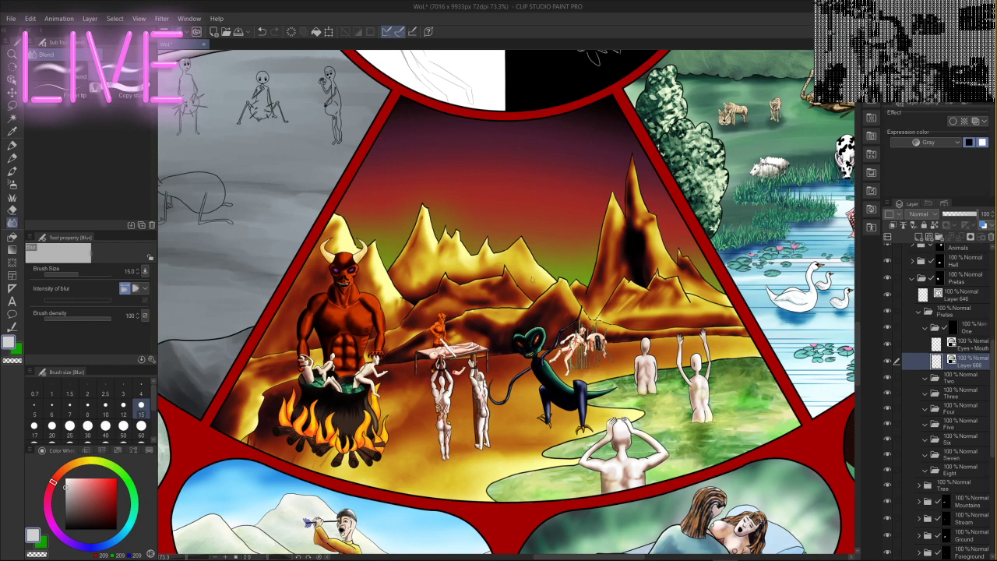
{"action": "mouse_move", "coordinate": [511, 251]}
{"action": "left_mouse_down"}
{"action": "mouse_move", "coordinate": [662, 437]}
{"action": "mouse_move", "coordinate": [835, 419]}
{"action": "mouse_move", "coordinate": [874, 426]}
{"action": "left_mouse_up"}
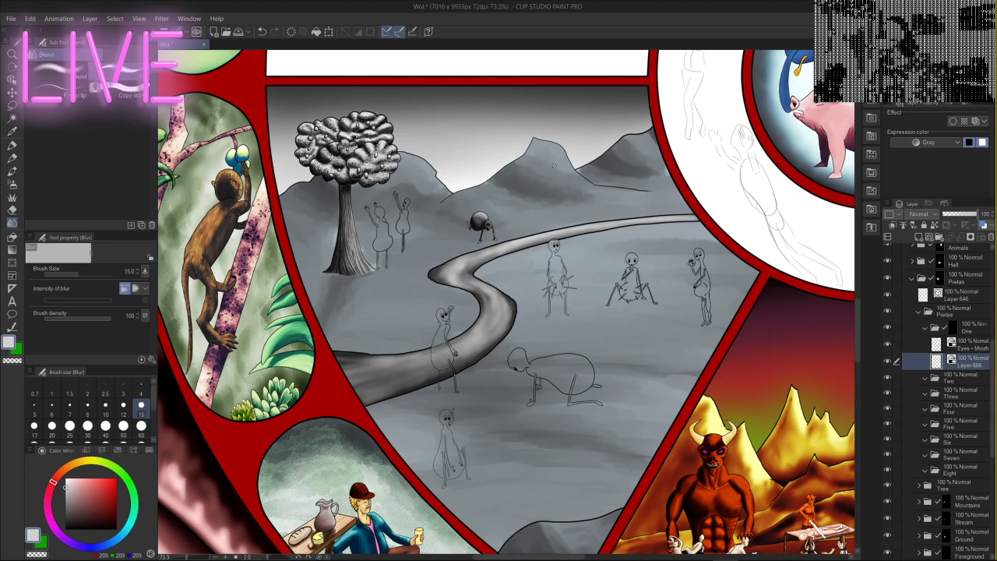
{"action": "mouse_move", "coordinate": [548, 161]}
{"action": "left_mouse_down"}
{"action": "mouse_move", "coordinate": [570, 356]}
{"action": "mouse_move", "coordinate": [568, 554]}
{"action": "mouse_move", "coordinate": [553, 559]}
{"action": "left_mouse_up"}
{"action": "left_click_drag", "start_coordinate": [550, 254], "coordinate": [553, 325]}
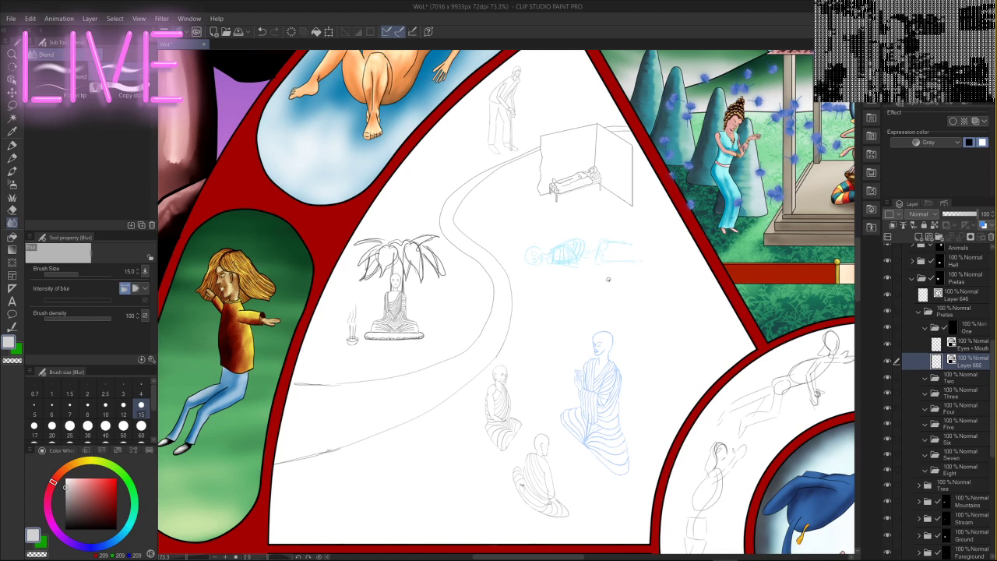
{"action": "scroll", "coordinate": [609, 279], "scroll_direction": "down", "scroll_amount": 4}
{"action": "scroll", "coordinate": [608, 279], "scroll_direction": "up", "scroll_amount": 2}
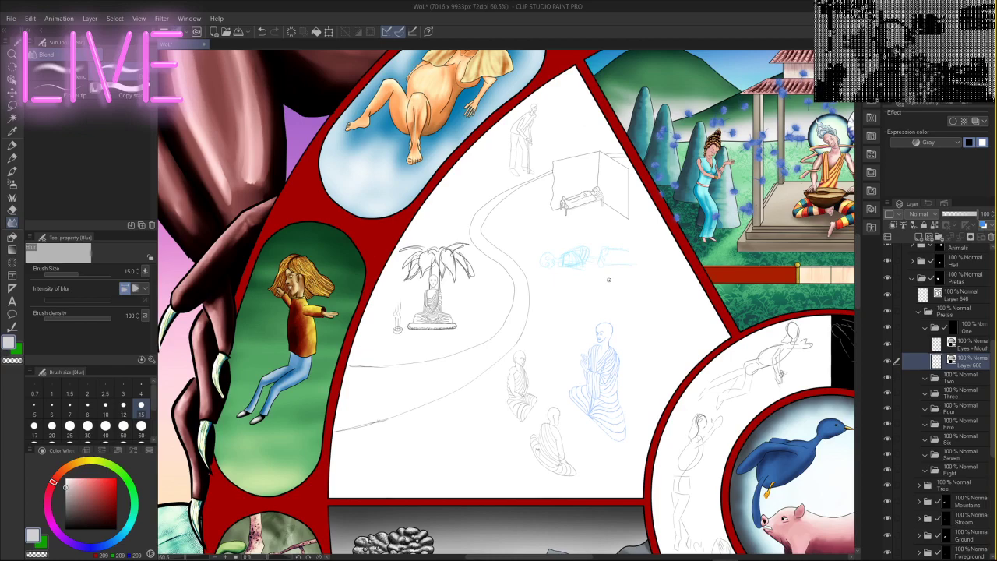
{"action": "left_click_drag", "start_coordinate": [612, 337], "coordinate": [667, 76]}
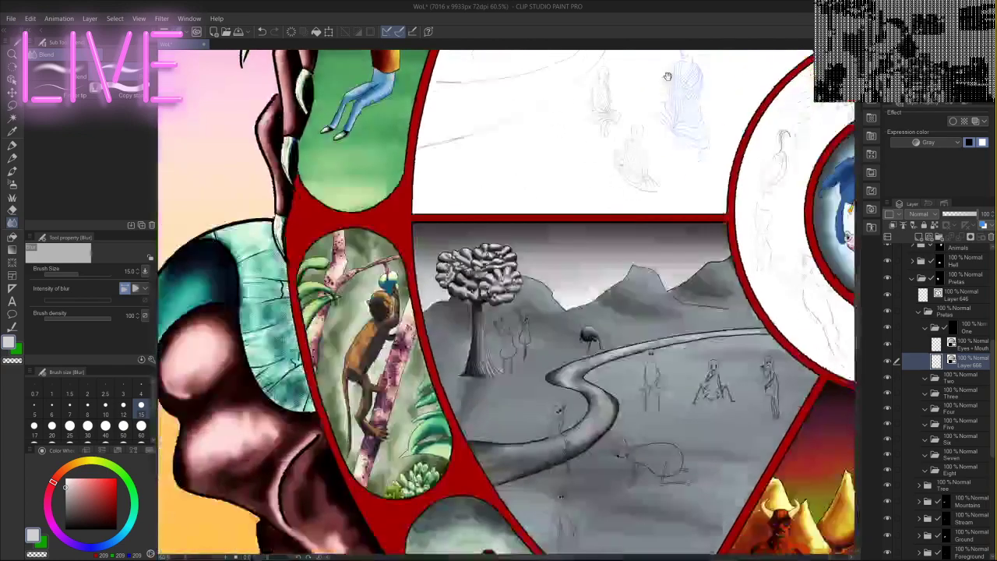
{"action": "left_click_drag", "start_coordinate": [630, 373], "coordinate": [590, 239]}
{"action": "scroll", "coordinate": [590, 240], "scroll_direction": "up", "scroll_amount": 3}
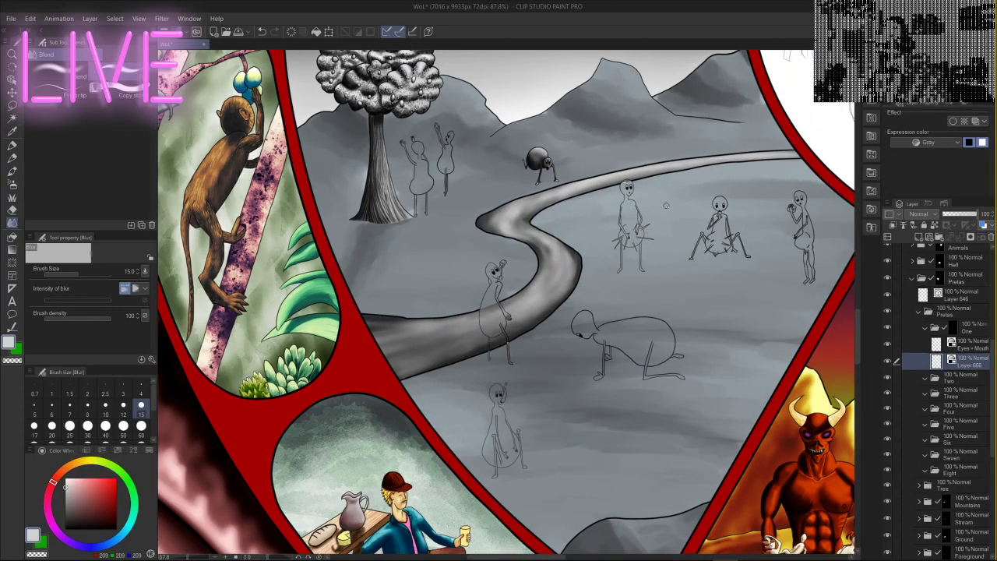
- Collapse the finished One folder inside Pretas and make the Two folder active for the back-view preta beside the tree trunk
{"action": "scroll", "coordinate": [684, 207], "scroll_direction": "up", "scroll_amount": 3}
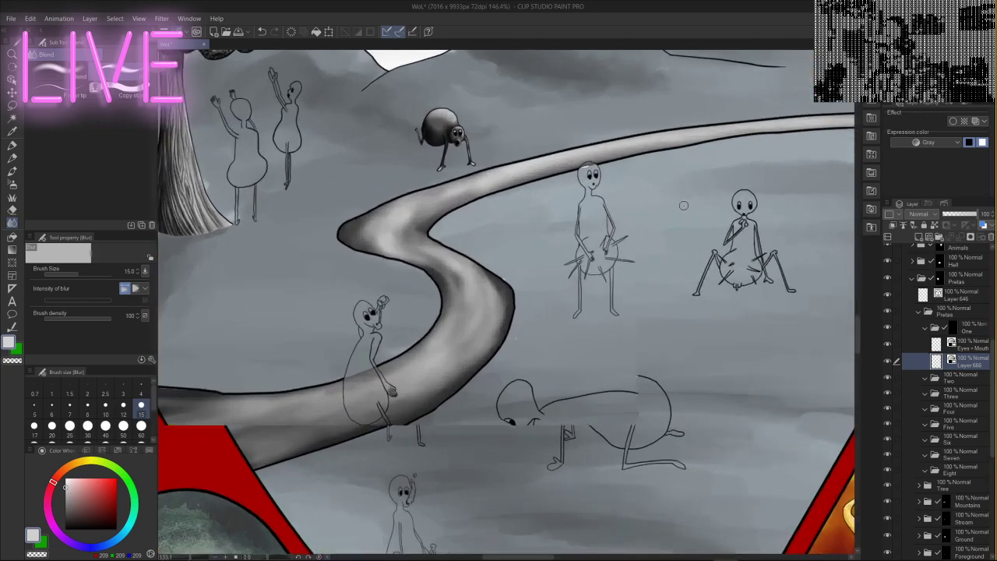
{"action": "mouse_move", "coordinate": [683, 207]}
{"action": "left_mouse_down"}
{"action": "mouse_move", "coordinate": [706, 370]}
{"action": "mouse_move", "coordinate": [848, 377]}
{"action": "left_mouse_up"}
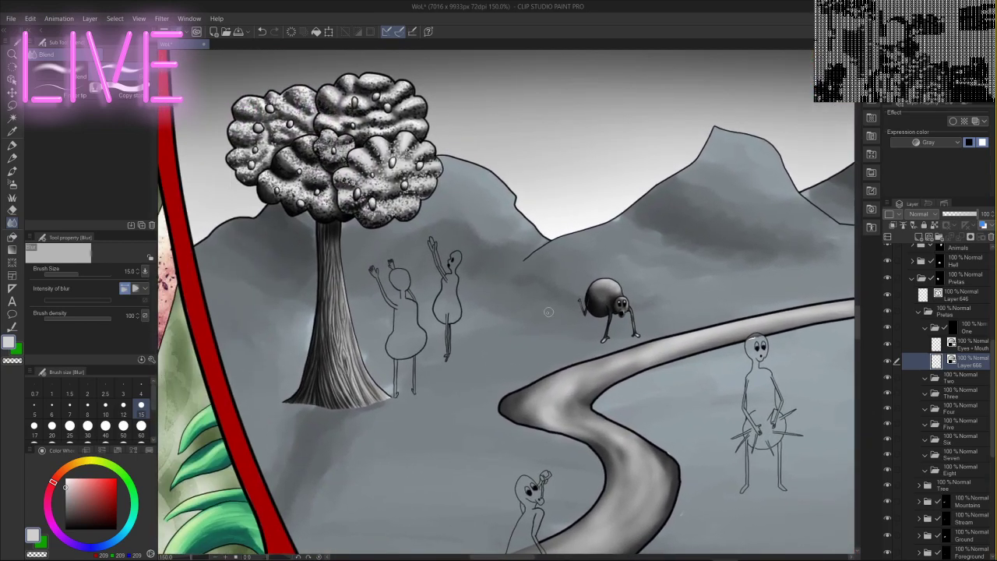
{"action": "left_click_drag", "start_coordinate": [462, 317], "coordinate": [547, 304]}
{"action": "scroll", "coordinate": [556, 300], "scroll_direction": "up", "scroll_amount": 3}
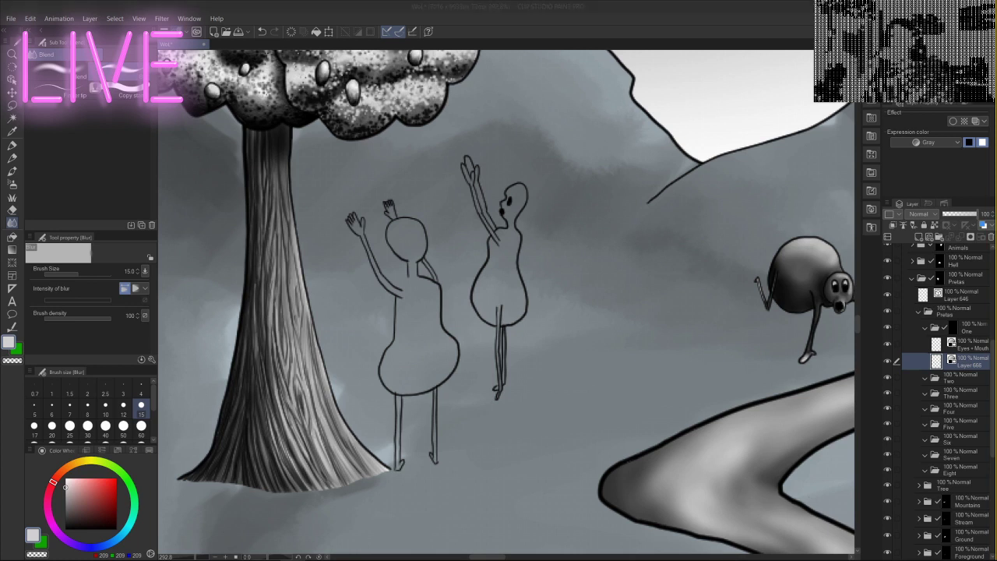
{"action": "left_click", "coordinate": [12, 147]}
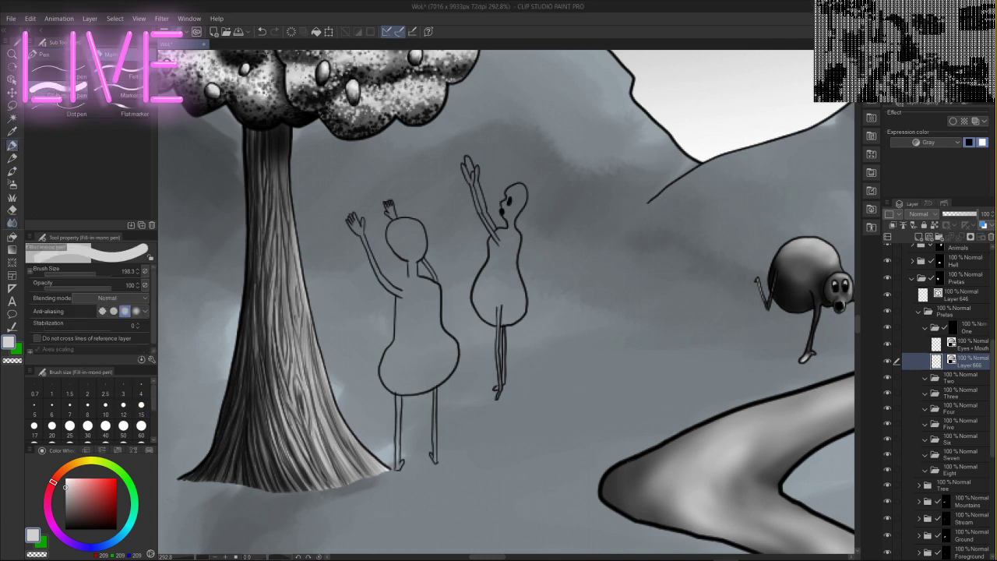
{"action": "left_click", "coordinate": [918, 310]}
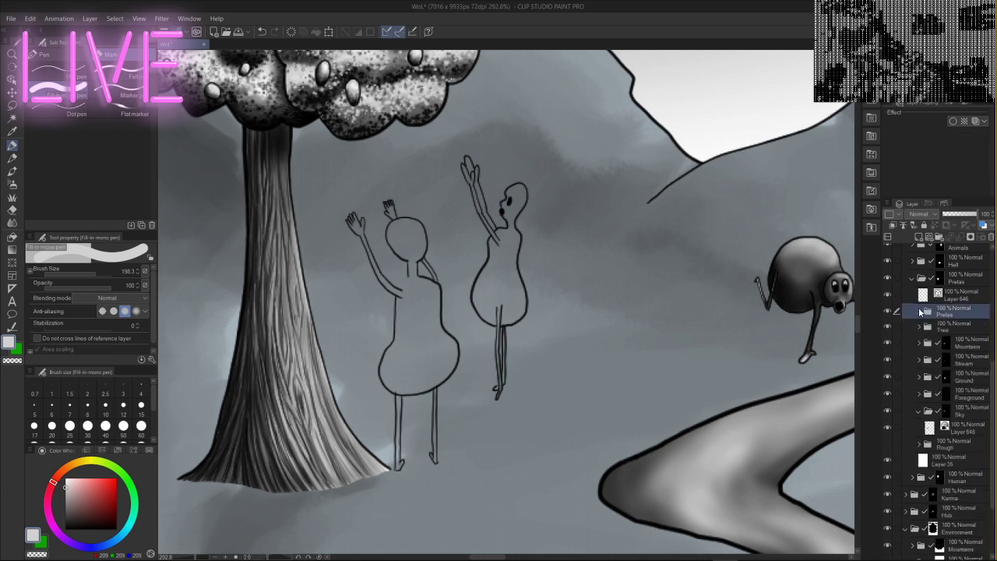
{"action": "left_click", "coordinate": [919, 311]}
{"action": "left_click", "coordinate": [925, 328]}
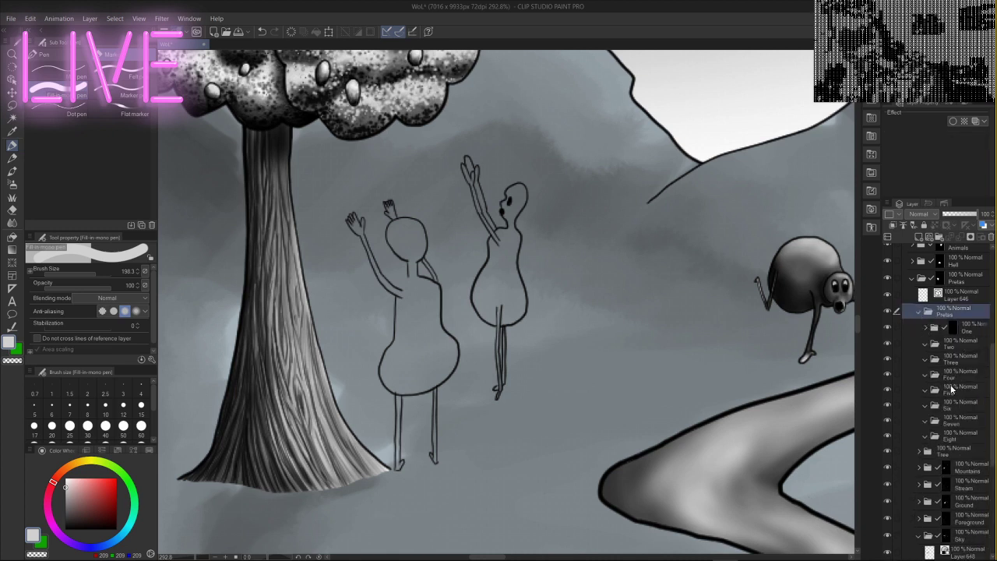
{"action": "left_click", "coordinate": [952, 344]}
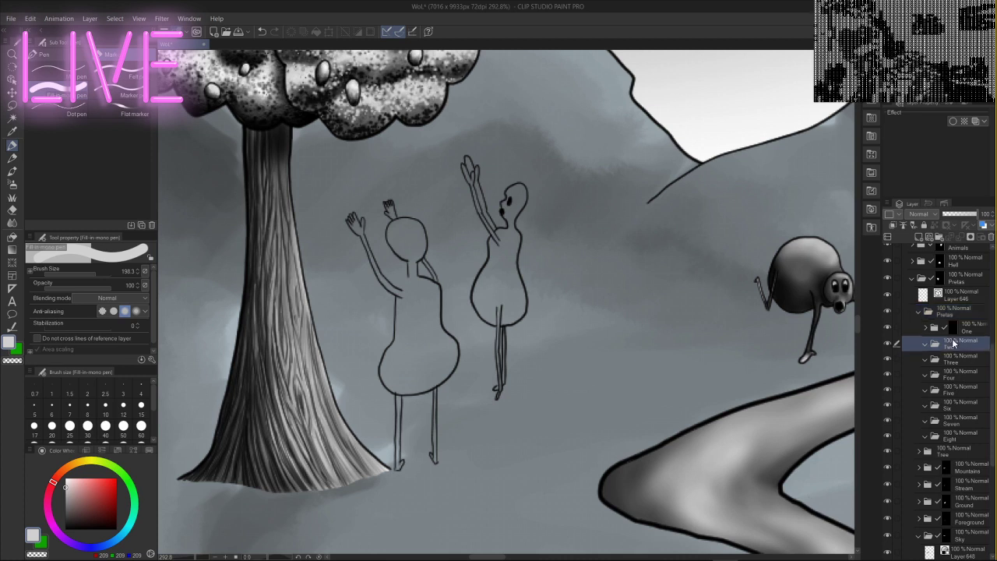
{"action": "left_click", "coordinate": [13, 104]}
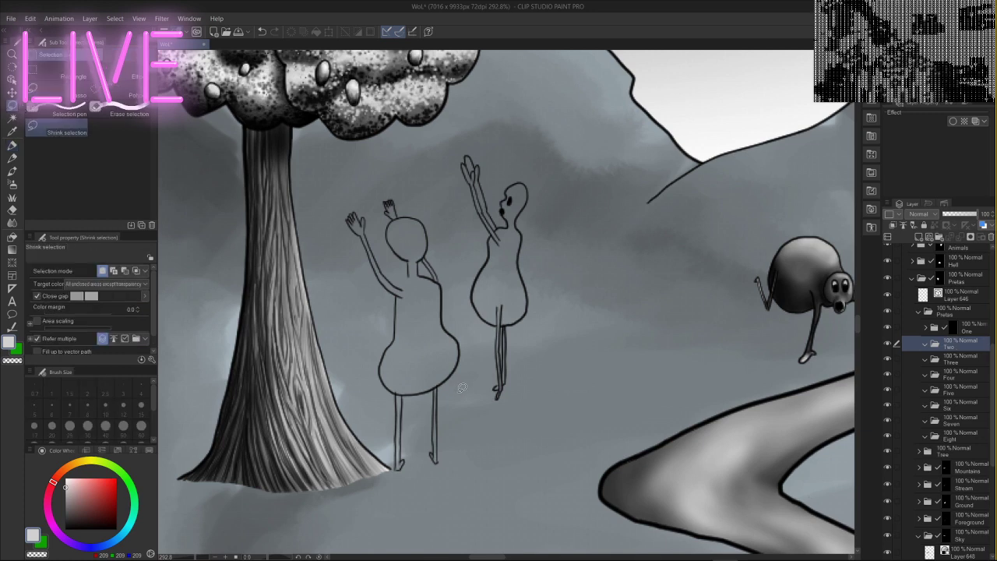
{"action": "left_click_drag", "start_coordinate": [463, 398], "coordinate": [556, 350]}
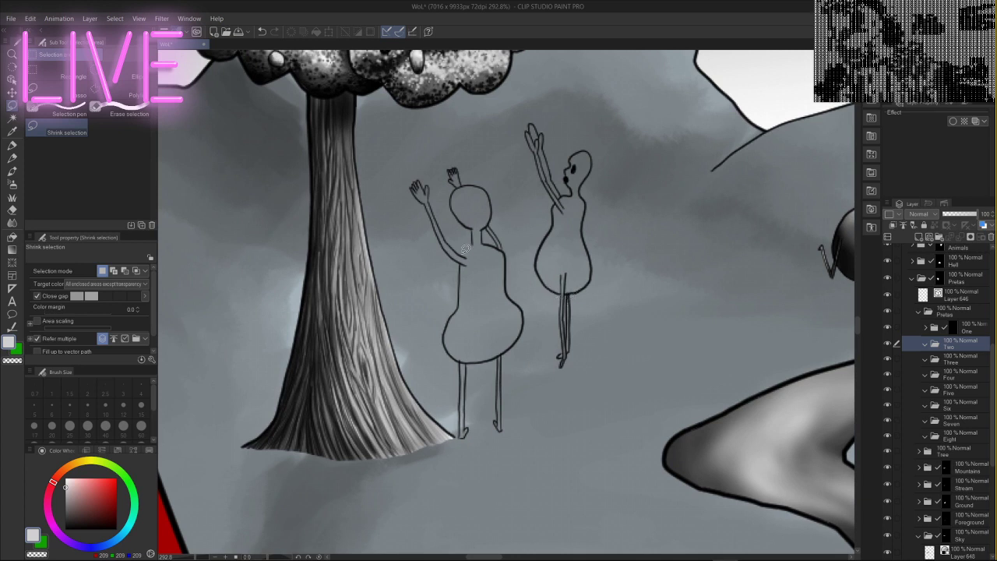
- Draw the missing neck-to-shoulder line of the preta beside the tree on line art Layer 646 with a black G-pen at size 3
{"action": "left_click", "coordinate": [963, 297]}
{"action": "left_click", "coordinate": [65, 529]}
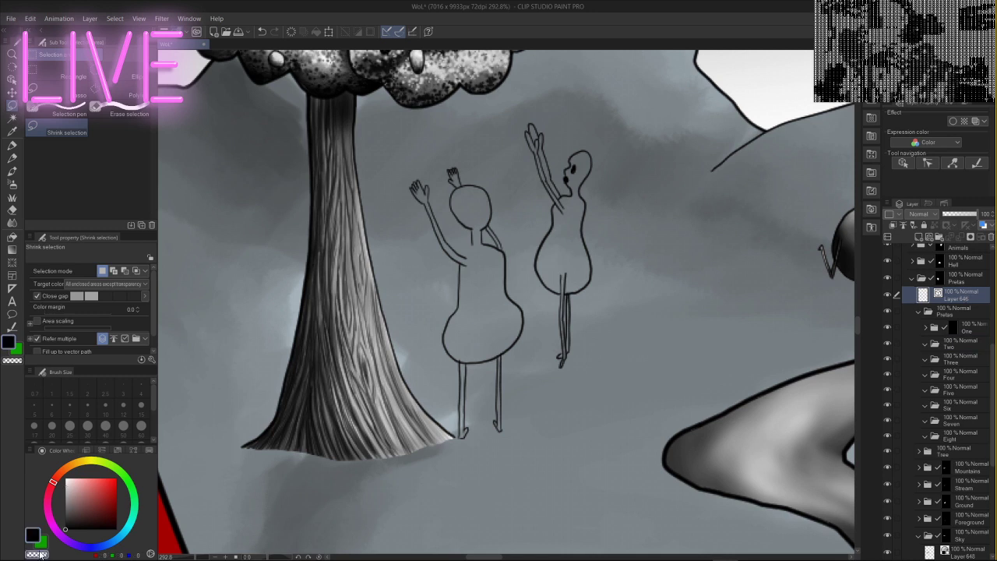
{"action": "left_click", "coordinate": [11, 147]}
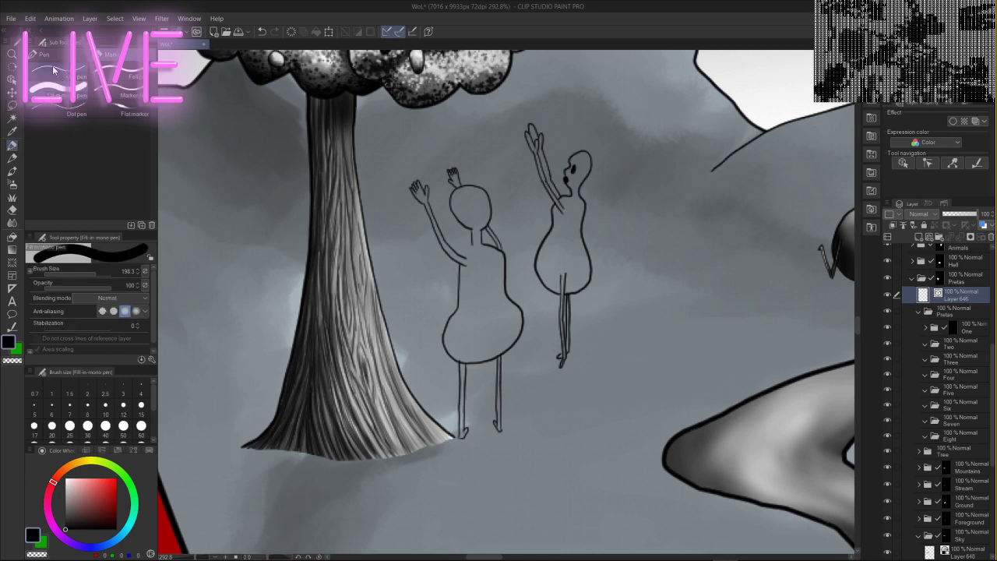
{"action": "left_click", "coordinate": [61, 76]}
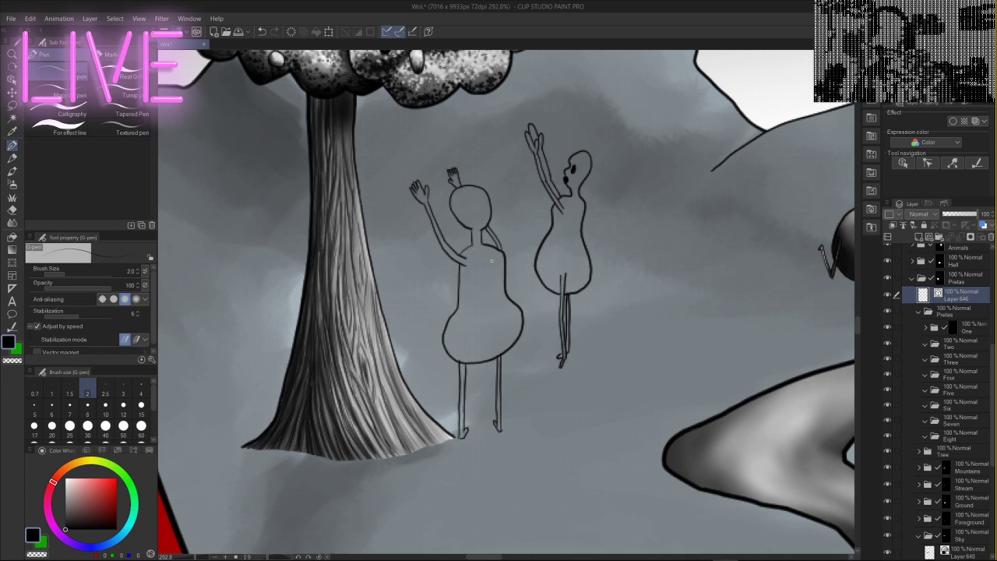
{"action": "key", "text": "ctrl+z"}
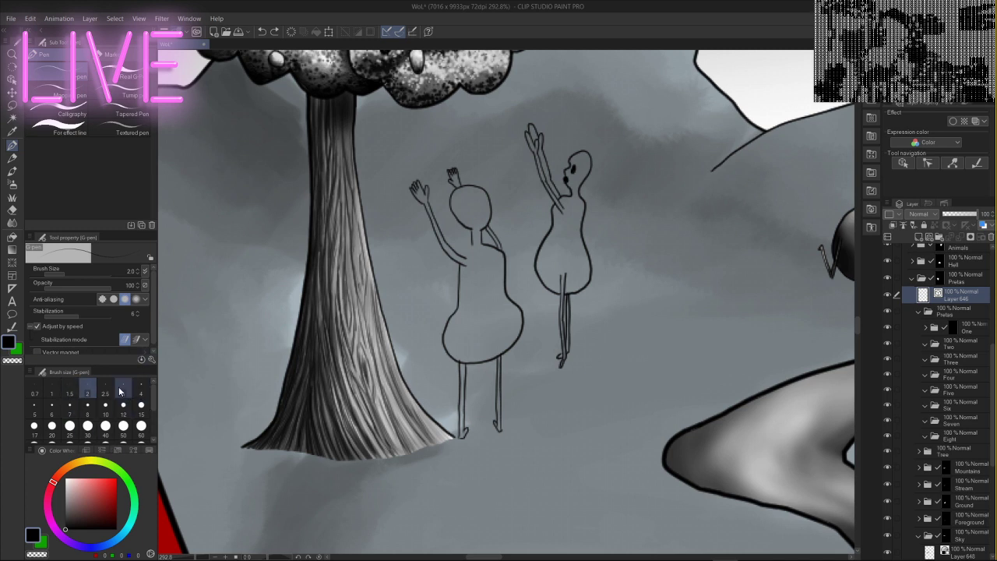
{"action": "left_click", "coordinate": [123, 389]}
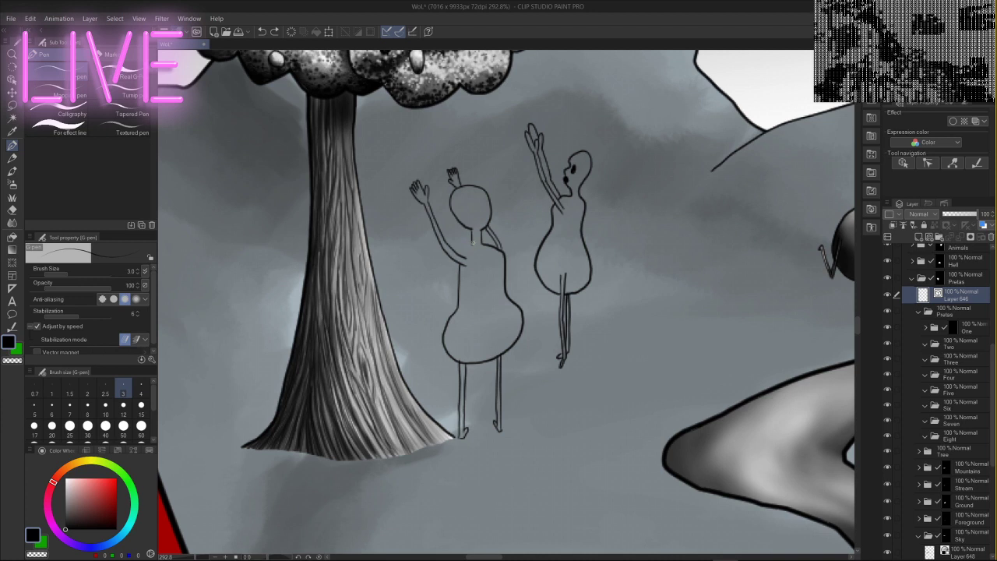
{"action": "left_click_drag", "start_coordinate": [472, 243], "coordinate": [458, 261]}
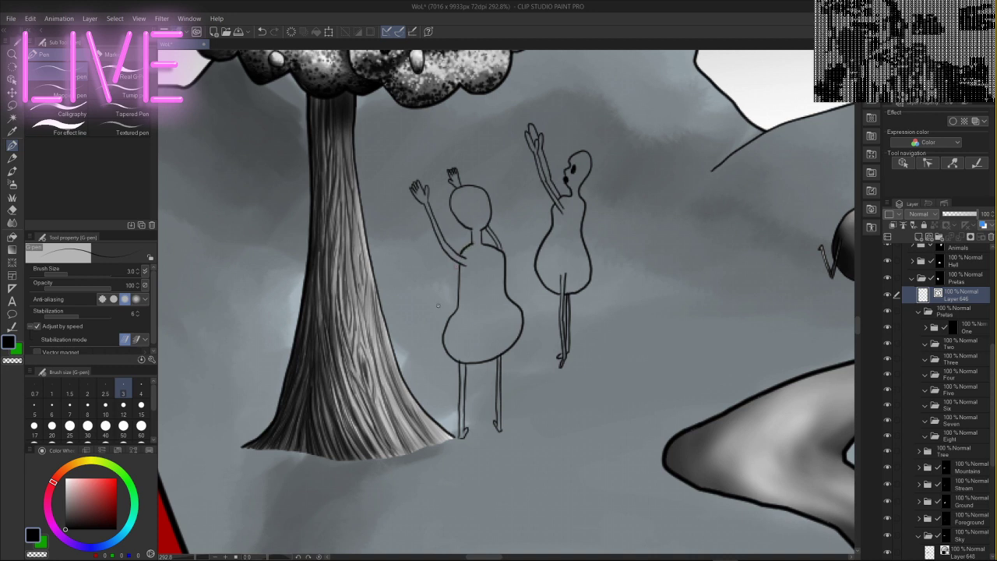
- Lasso the whole outline of the preta beside the tree and mask the Two folder outside that selection
{"action": "left_click", "coordinate": [964, 345]}
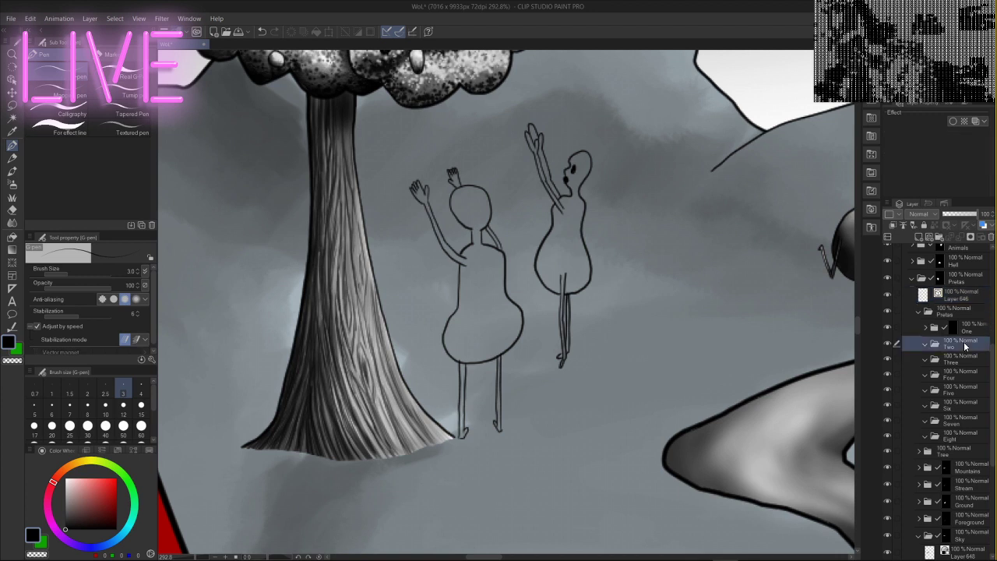
{"action": "left_click", "coordinate": [12, 105]}
{"action": "left_click", "coordinate": [67, 100]}
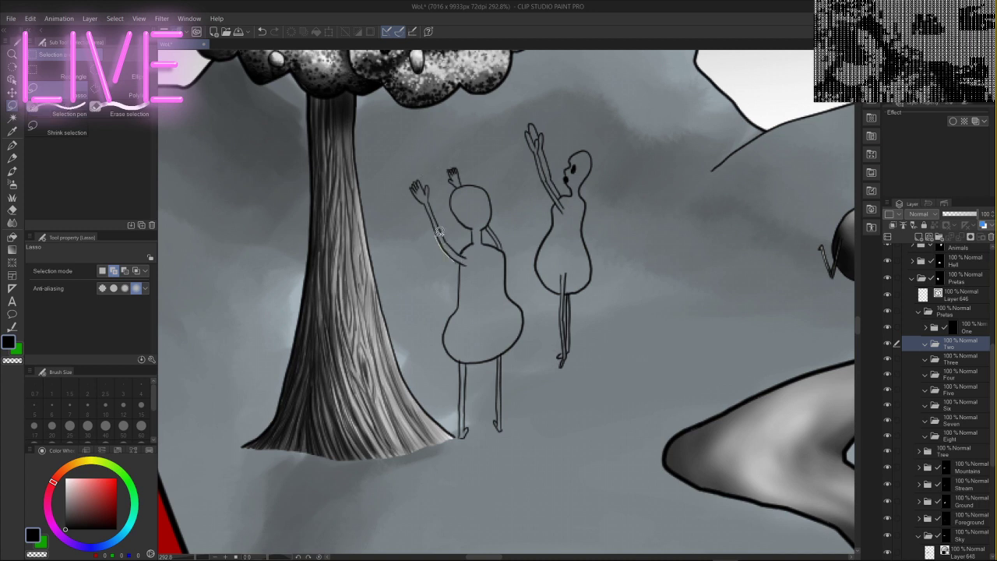
{"action": "mouse_move", "coordinate": [425, 201]}
{"action": "left_mouse_down"}
{"action": "mouse_move", "coordinate": [418, 178]}
{"action": "mouse_move", "coordinate": [429, 182]}
{"action": "mouse_move", "coordinate": [456, 246]}
{"action": "mouse_move", "coordinate": [473, 224]}
{"action": "mouse_move", "coordinate": [452, 201]}
{"action": "mouse_move", "coordinate": [451, 165]}
{"action": "mouse_move", "coordinate": [495, 197]}
{"action": "mouse_move", "coordinate": [510, 283]}
{"action": "mouse_move", "coordinate": [527, 311]}
{"action": "mouse_move", "coordinate": [505, 355]}
{"action": "mouse_move", "coordinate": [504, 428]}
{"action": "mouse_move", "coordinate": [502, 365]}
{"action": "mouse_move", "coordinate": [491, 357]}
{"action": "mouse_move", "coordinate": [468, 375]}
{"action": "mouse_move", "coordinate": [463, 431]}
{"action": "mouse_move", "coordinate": [462, 362]}
{"action": "mouse_move", "coordinate": [442, 341]}
{"action": "mouse_move", "coordinate": [461, 302]}
{"action": "mouse_move", "coordinate": [461, 260]}
{"action": "left_mouse_up"}
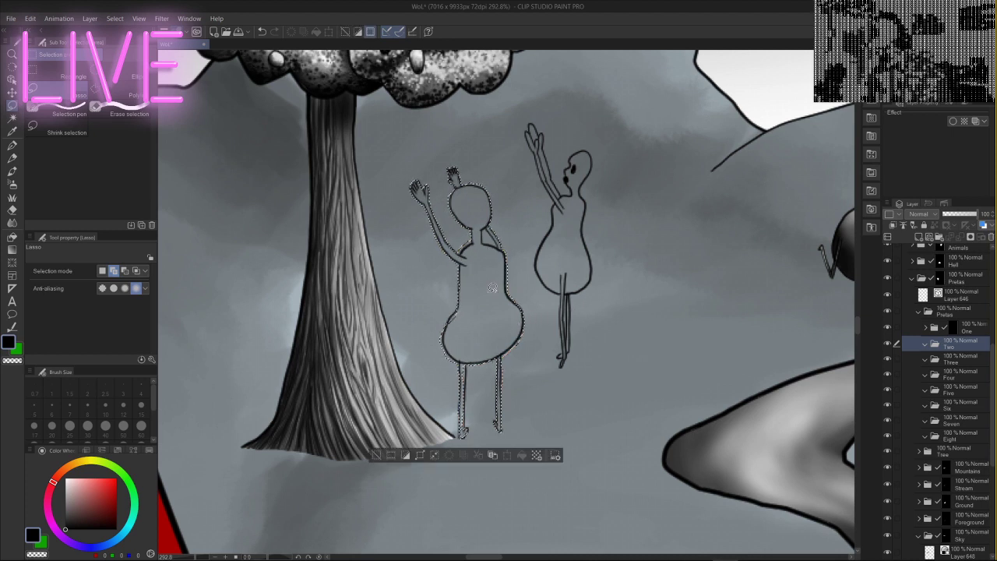
{"action": "right_click", "coordinate": [970, 346]}
{"action": "mouse_move", "coordinate": [948, 194]}
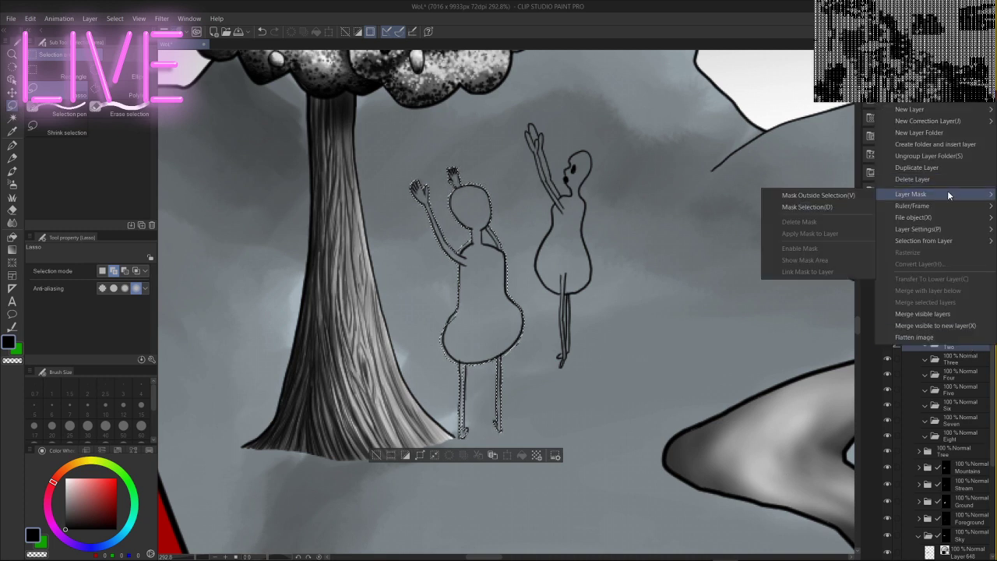
{"action": "left_click", "coordinate": [847, 195]}
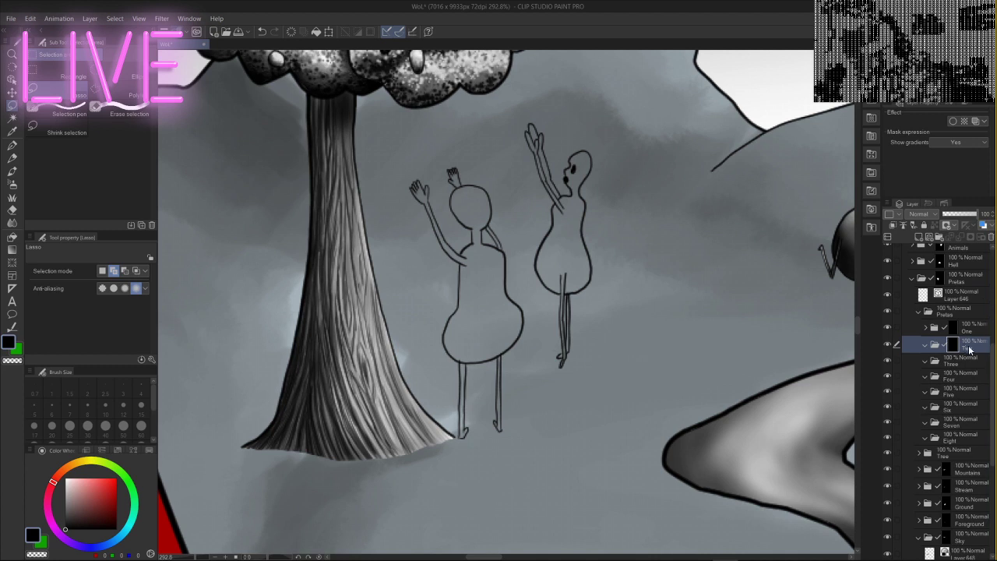
- Add a new layer inside the Two folder and fill the preta with off-white (255, 244, 244) using the Fill-in mono pen
{"action": "left_click", "coordinate": [919, 236]}
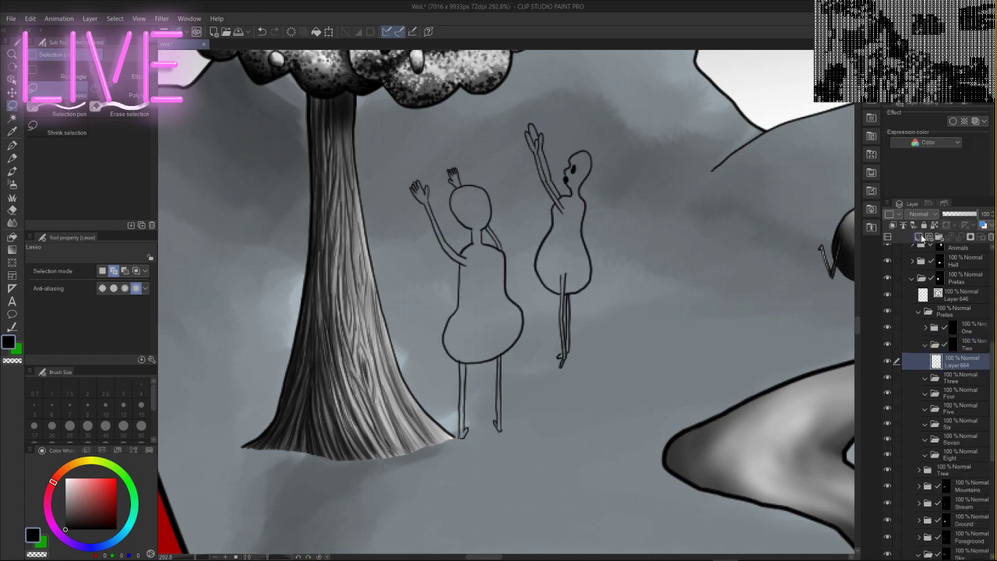
{"action": "left_click", "coordinate": [67, 478]}
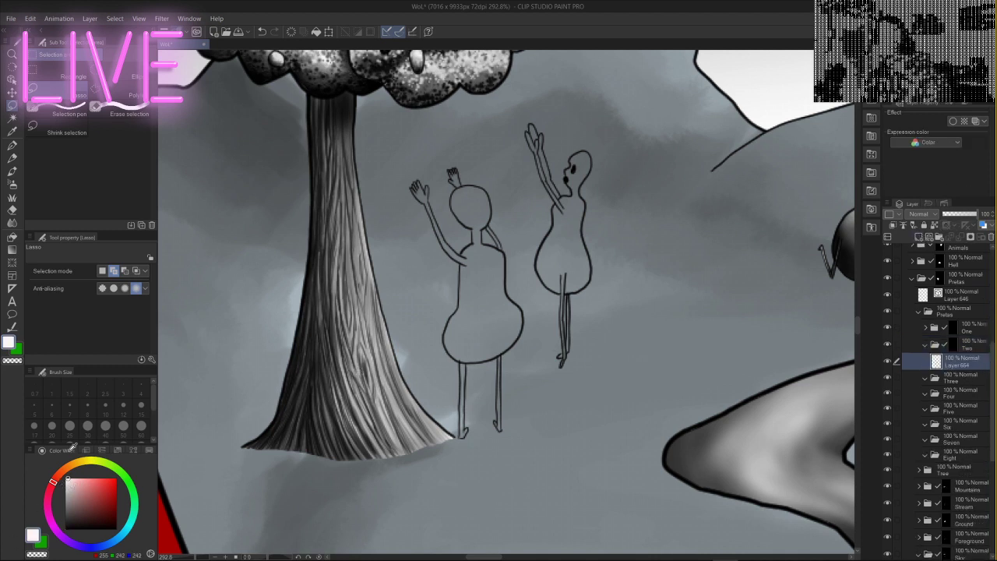
{"action": "left_click", "coordinate": [11, 144]}
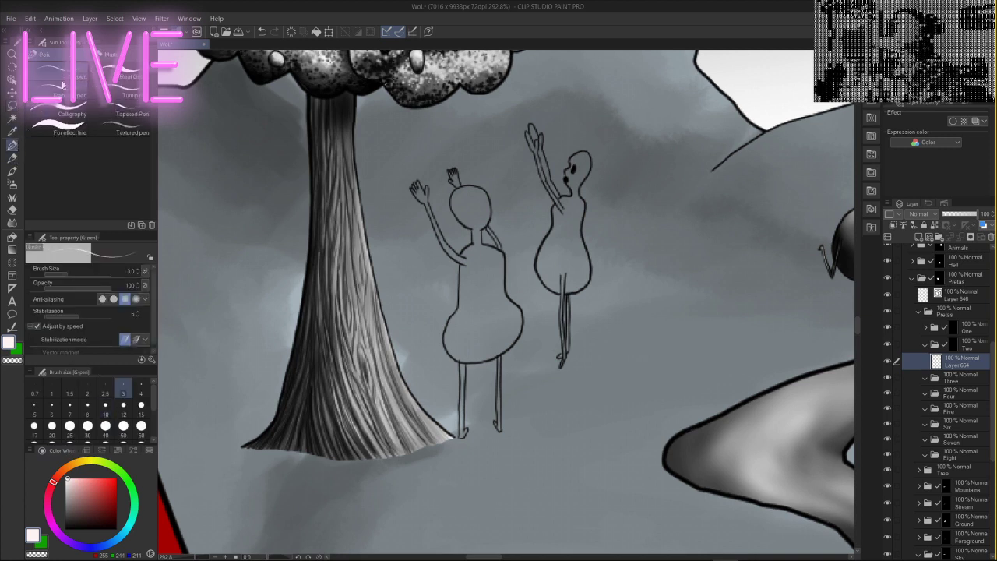
{"action": "left_click", "coordinate": [110, 53]}
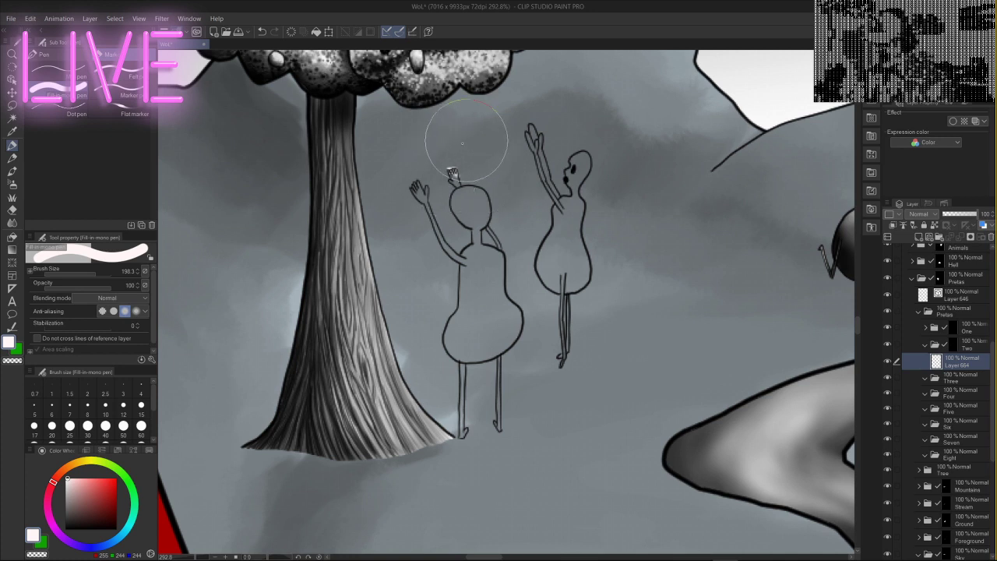
{"action": "mouse_move", "coordinate": [456, 134]}
{"action": "left_mouse_down"}
{"action": "mouse_move", "coordinate": [474, 174]}
{"action": "mouse_move", "coordinate": [439, 398]}
{"action": "mouse_move", "coordinate": [525, 372]}
{"action": "mouse_move", "coordinate": [494, 346]}
{"action": "left_mouse_up"}
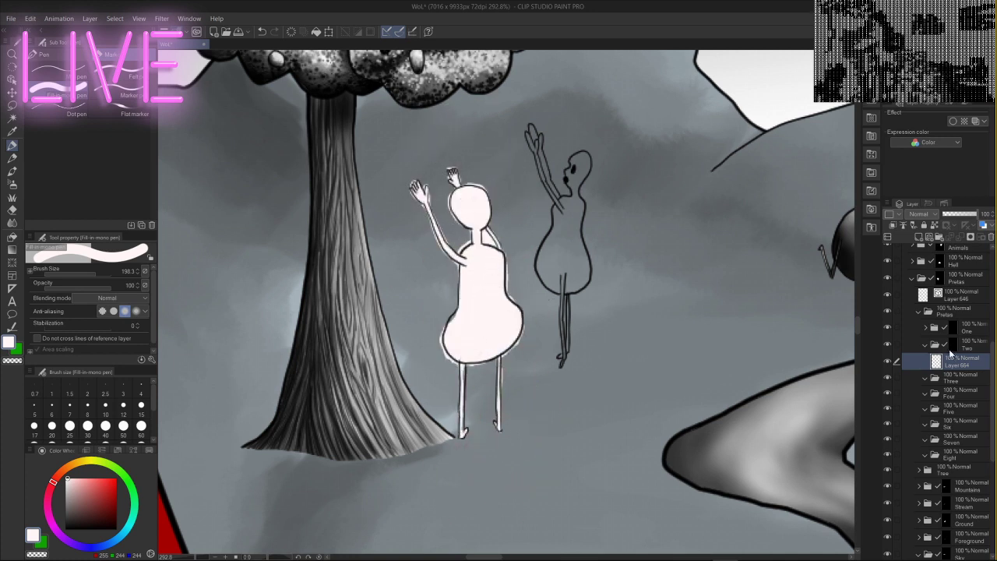
- Paint the missing area at the preta's waist back into the Two folder's mask with the Milli pen at size 5
{"action": "left_click", "coordinate": [950, 347]}
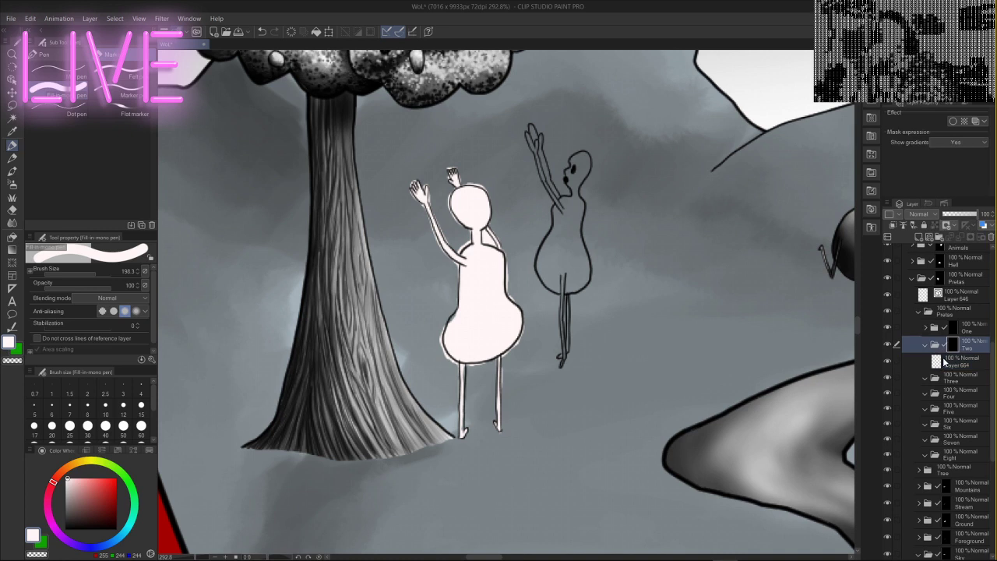
{"action": "left_click", "coordinate": [59, 72]}
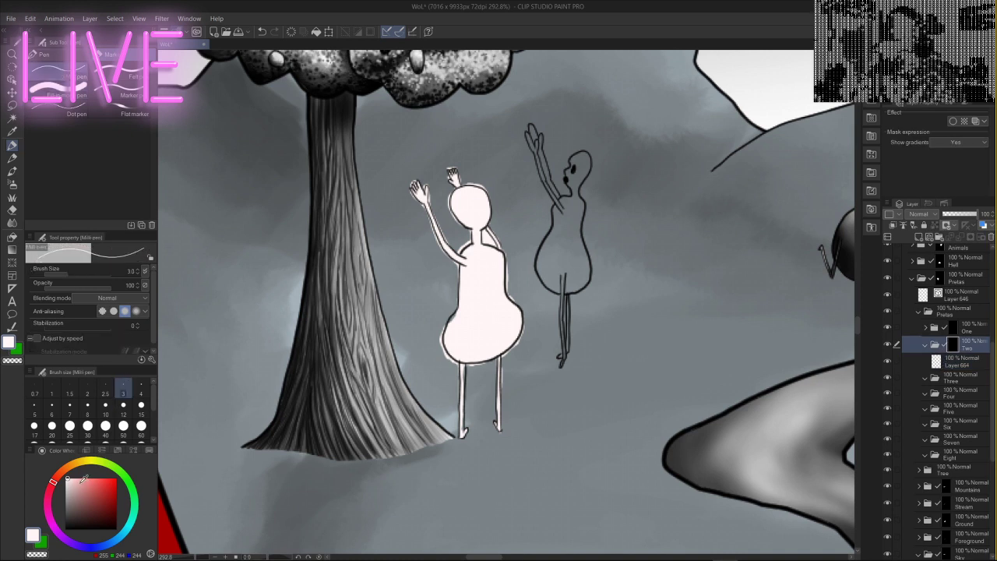
{"action": "left_click", "coordinate": [35, 403]}
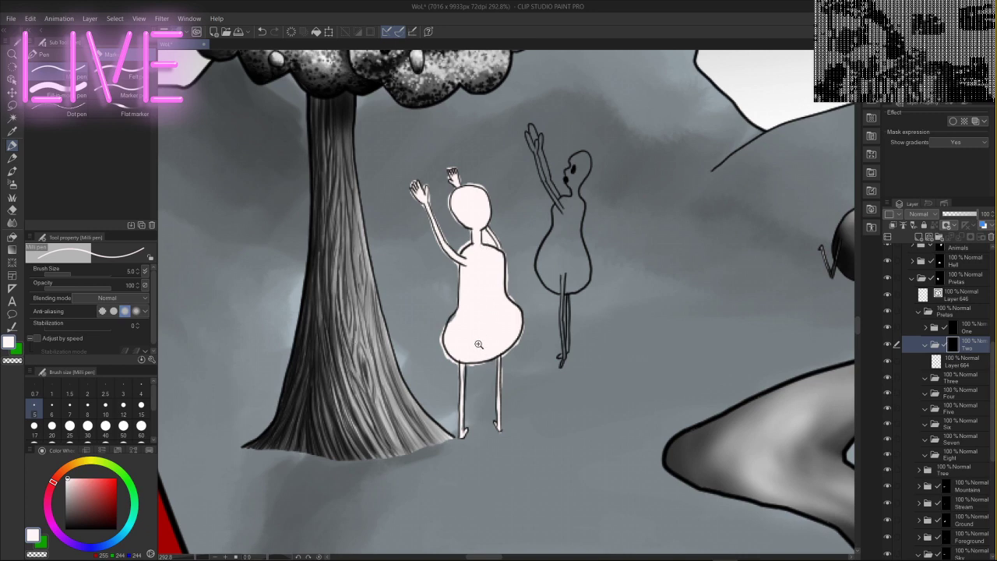
{"action": "scroll", "coordinate": [479, 342], "scroll_direction": "up", "scroll_amount": 5}
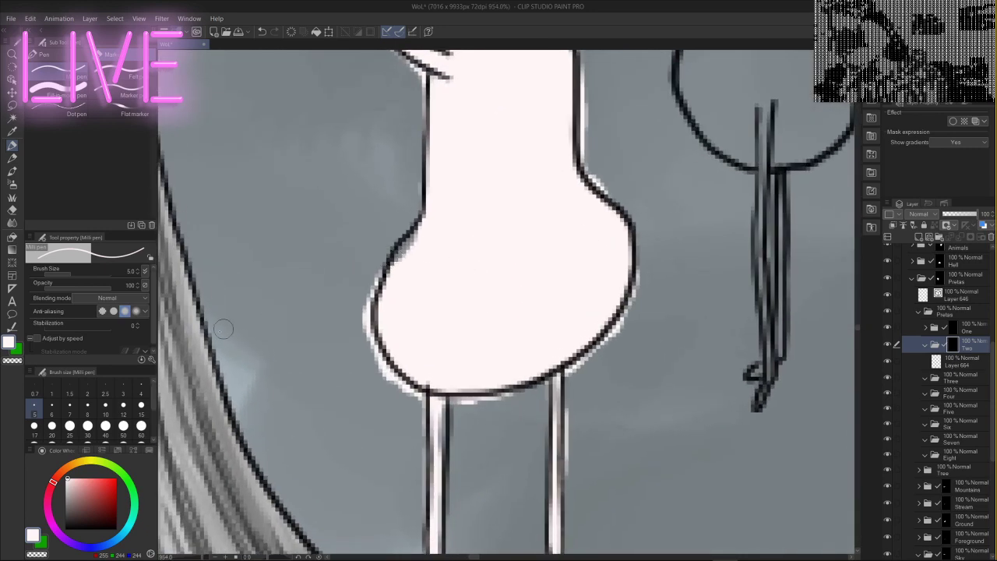
{"action": "left_click_drag", "start_coordinate": [399, 257], "coordinate": [425, 221]}
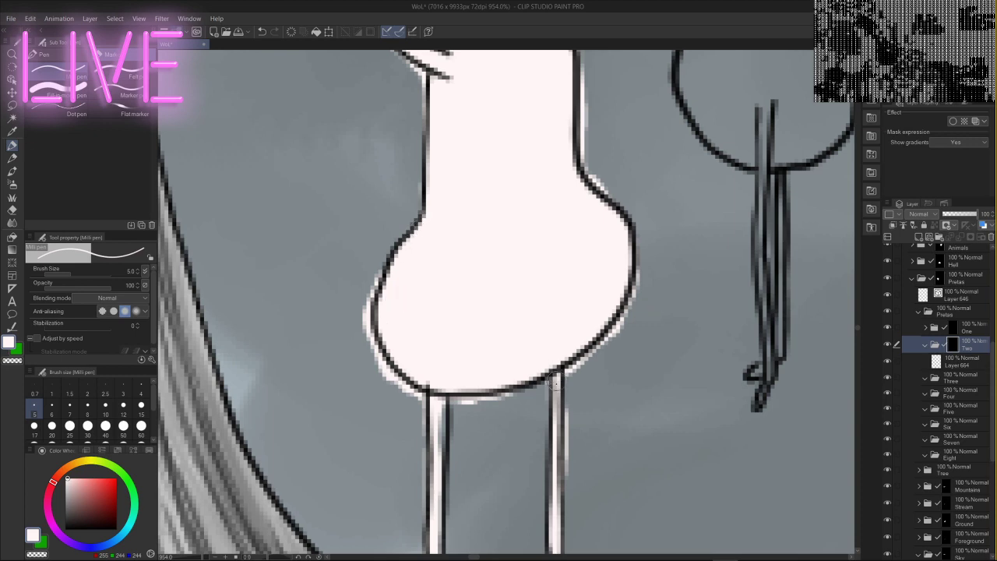
- Erase the mask spill around the preta's head and smaller raised hand with transparent color, reducing the Milli pen to size 2.5
{"action": "left_click_drag", "start_coordinate": [621, 393], "coordinate": [641, 240]}
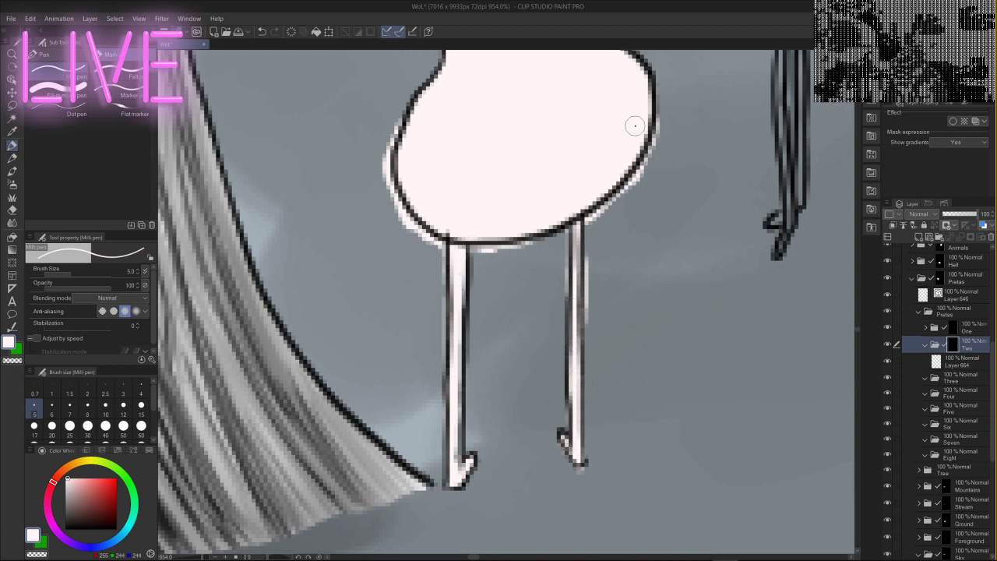
{"action": "left_click_drag", "start_coordinate": [626, 148], "coordinate": [597, 451]}
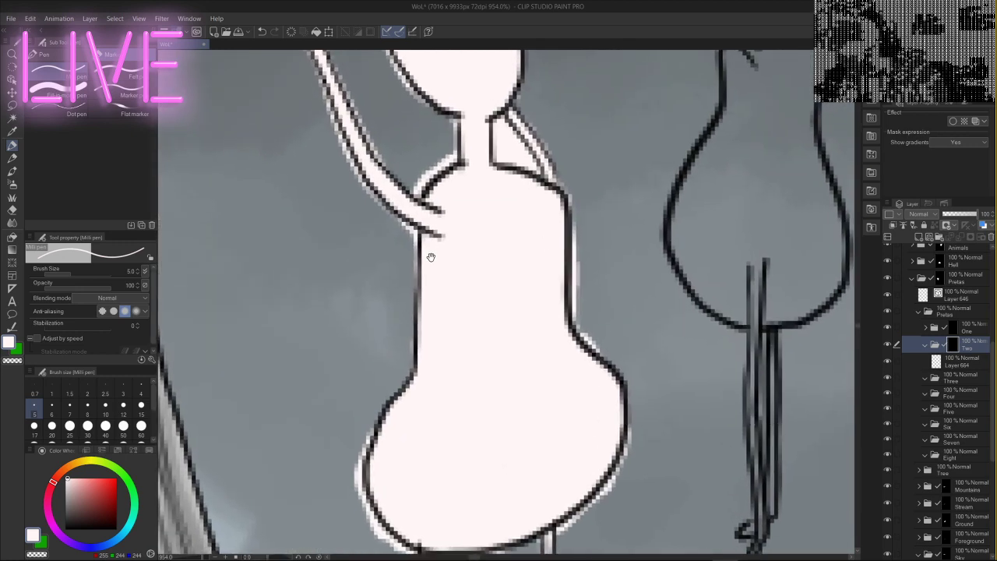
{"action": "mouse_move", "coordinate": [429, 258]}
{"action": "left_mouse_down"}
{"action": "mouse_move", "coordinate": [494, 193]}
{"action": "mouse_move", "coordinate": [454, 412]}
{"action": "left_mouse_up"}
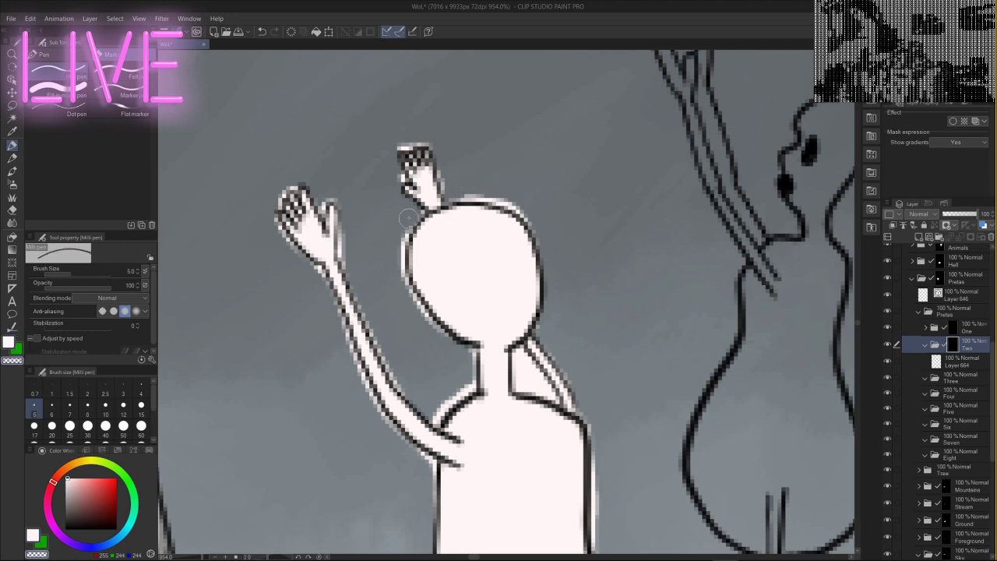
{"action": "mouse_move", "coordinate": [407, 218]}
{"action": "left_mouse_down"}
{"action": "mouse_move", "coordinate": [398, 263]}
{"action": "mouse_move", "coordinate": [410, 300]}
{"action": "left_mouse_up"}
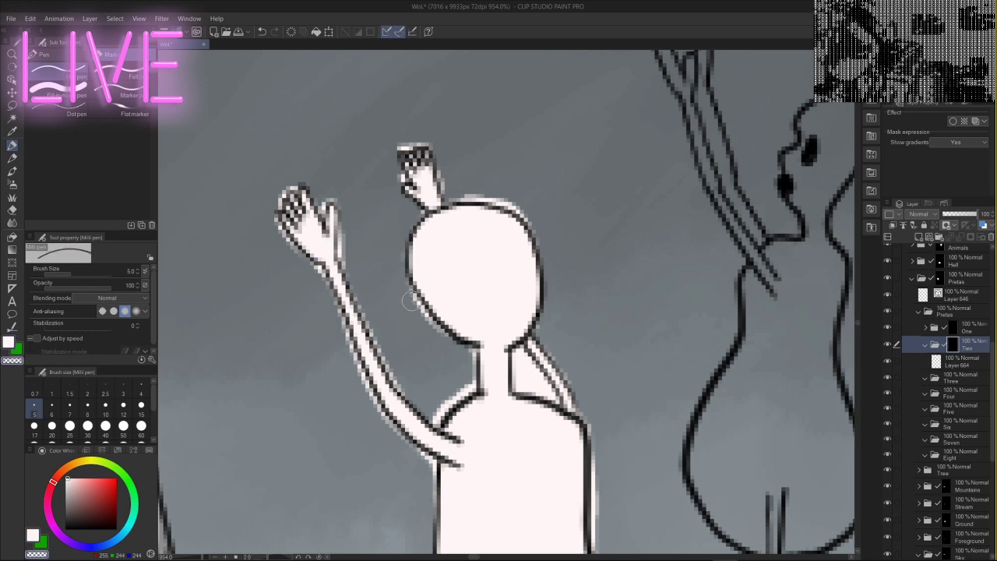
{"action": "left_click", "coordinate": [106, 387]}
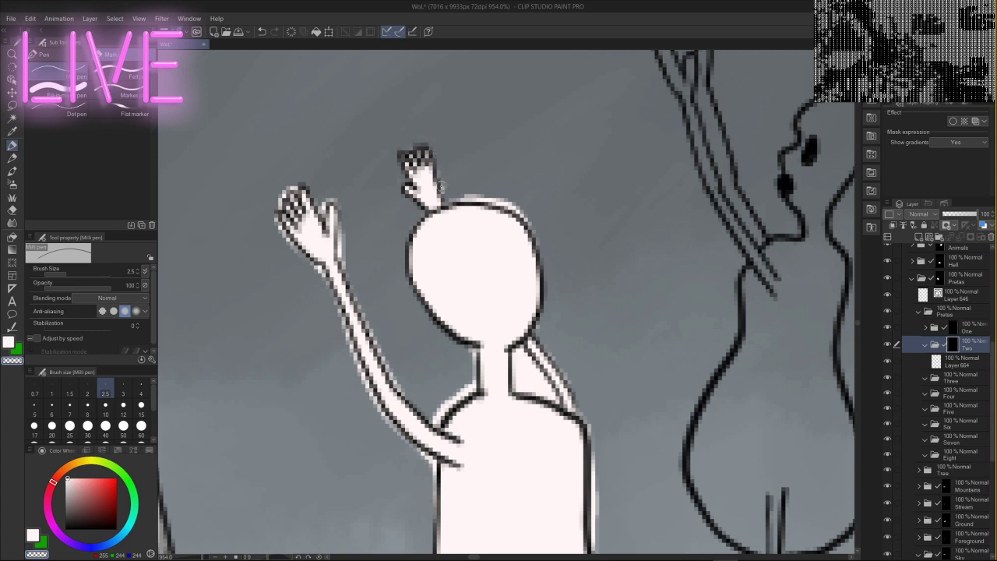
{"action": "mouse_move", "coordinate": [454, 201]}
{"action": "left_mouse_down"}
{"action": "mouse_move", "coordinate": [504, 196]}
{"action": "mouse_move", "coordinate": [514, 172]}
{"action": "mouse_move", "coordinate": [488, 192]}
{"action": "mouse_move", "coordinate": [532, 222]}
{"action": "left_mouse_up"}
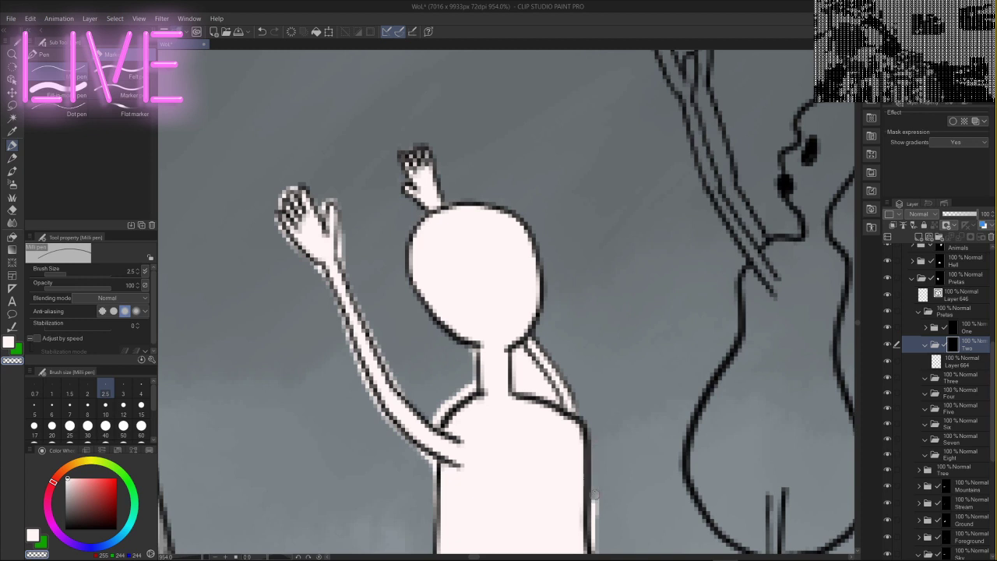
- Trim the Two folder's mask to the line art along the outer right edge of the preta's torso
{"action": "left_click_drag", "start_coordinate": [626, 474], "coordinate": [641, 331]}
{"action": "mouse_move", "coordinate": [615, 368]}
{"action": "left_mouse_down"}
{"action": "mouse_move", "coordinate": [615, 409]}
{"action": "mouse_move", "coordinate": [611, 346]}
{"action": "mouse_move", "coordinate": [612, 407]}
{"action": "mouse_move", "coordinate": [634, 436]}
{"action": "left_mouse_up"}
{"action": "mouse_move", "coordinate": [685, 491]}
{"action": "left_mouse_down"}
{"action": "mouse_move", "coordinate": [731, 341]}
{"action": "mouse_move", "coordinate": [700, 383]}
{"action": "left_mouse_up"}
{"action": "left_click_drag", "start_coordinate": [687, 136], "coordinate": [646, 438]}
- Clear the mask gap between neck and far arm, and trim the spill along the left shoulder, raised arm and hand
{"action": "mouse_move", "coordinate": [536, 385]}
{"action": "left_mouse_down"}
{"action": "mouse_move", "coordinate": [531, 352]}
{"action": "mouse_move", "coordinate": [541, 362]}
{"action": "mouse_move", "coordinate": [550, 341]}
{"action": "mouse_move", "coordinate": [538, 351]}
{"action": "mouse_move", "coordinate": [572, 390]}
{"action": "left_mouse_up"}
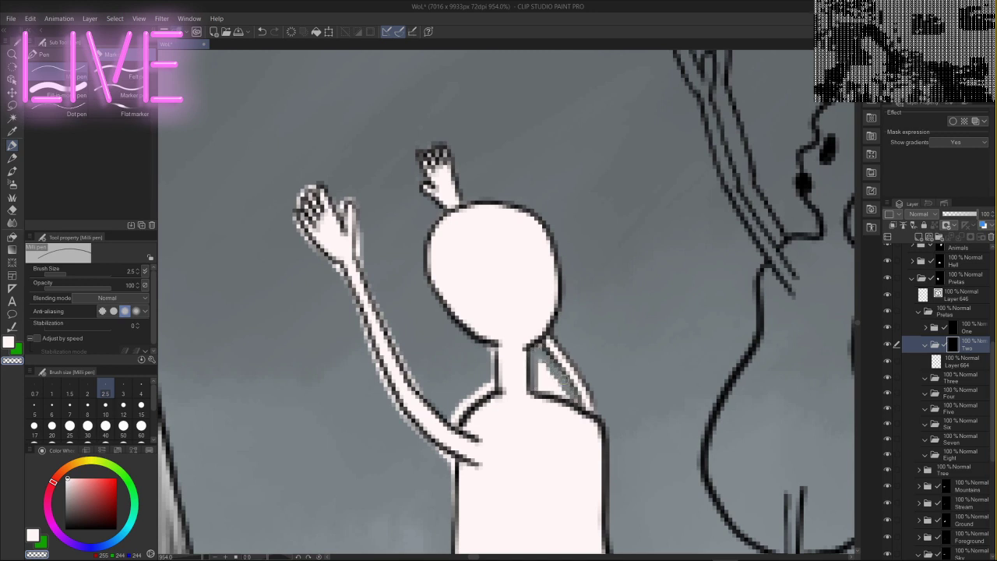
{"action": "left_click_drag", "start_coordinate": [547, 355], "coordinate": [539, 344]}
{"action": "mouse_move", "coordinate": [574, 393]}
{"action": "left_mouse_down"}
{"action": "mouse_move", "coordinate": [534, 383]}
{"action": "mouse_move", "coordinate": [552, 360]}
{"action": "mouse_move", "coordinate": [539, 376]}
{"action": "mouse_move", "coordinate": [538, 359]}
{"action": "mouse_move", "coordinate": [562, 383]}
{"action": "left_mouse_up"}
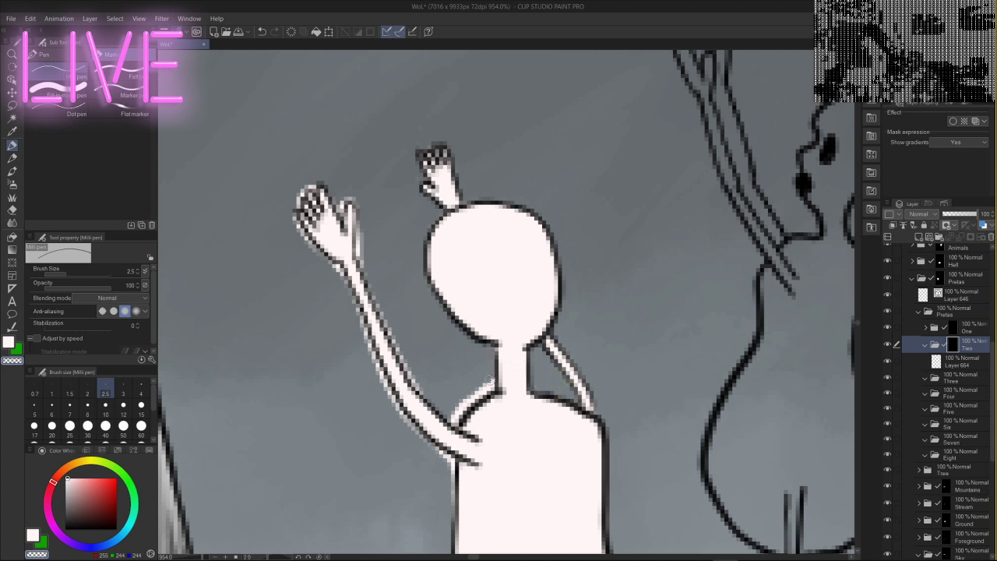
{"action": "mouse_move", "coordinate": [488, 387]}
{"action": "left_mouse_down"}
{"action": "mouse_move", "coordinate": [454, 419]}
{"action": "mouse_move", "coordinate": [470, 397]}
{"action": "left_mouse_up"}
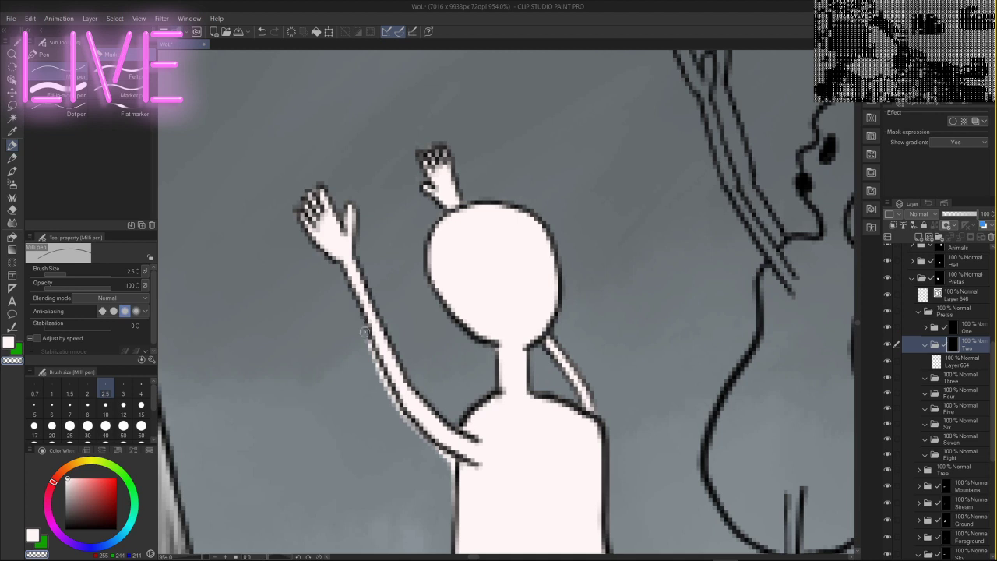
{"action": "left_click_drag", "start_coordinate": [388, 394], "coordinate": [438, 452]}
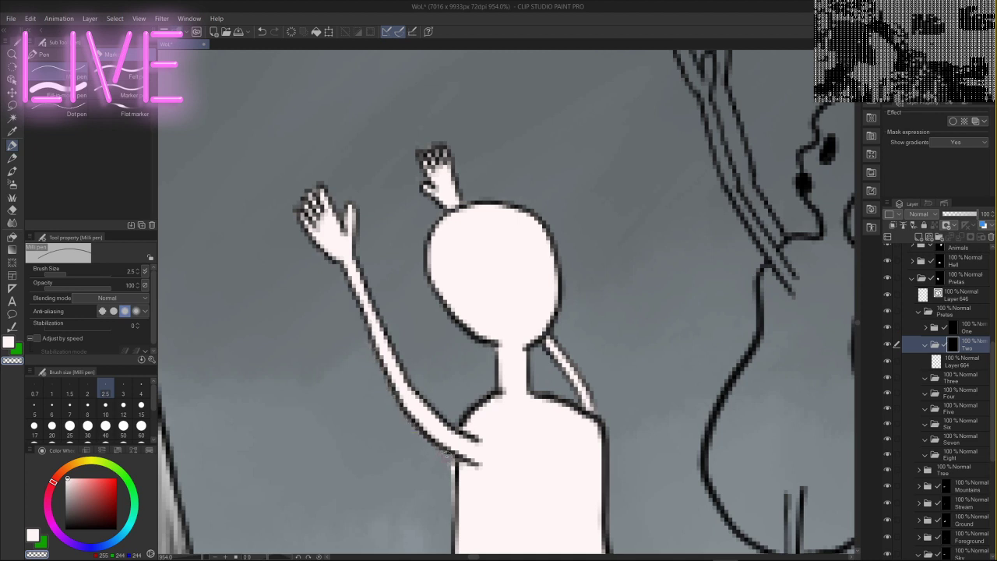
- Trim the remaining mask spill along the preta's left torso, belly underside and both legs
{"action": "left_click_drag", "start_coordinate": [516, 460], "coordinate": [516, 278]}
{"action": "mouse_move", "coordinate": [458, 287]}
{"action": "left_mouse_down"}
{"action": "mouse_move", "coordinate": [456, 413]}
{"action": "mouse_move", "coordinate": [507, 405]}
{"action": "mouse_move", "coordinate": [540, 238]}
{"action": "left_mouse_up"}
{"action": "mouse_move", "coordinate": [440, 324]}
{"action": "left_mouse_down"}
{"action": "mouse_move", "coordinate": [443, 402]}
{"action": "mouse_move", "coordinate": [443, 388]}
{"action": "mouse_move", "coordinate": [452, 417]}
{"action": "mouse_move", "coordinate": [487, 442]}
{"action": "mouse_move", "coordinate": [473, 296]}
{"action": "left_mouse_up"}
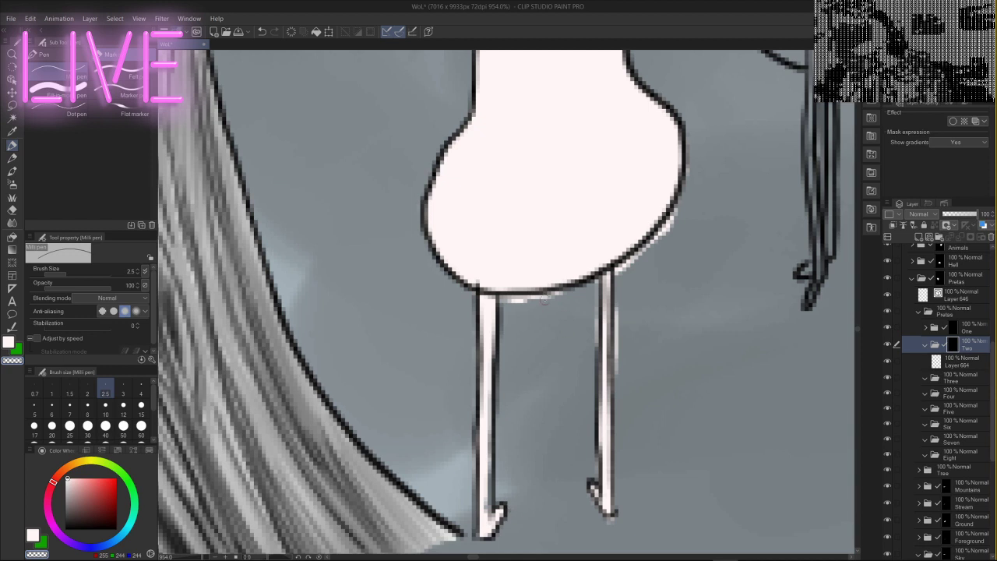
{"action": "mouse_move", "coordinate": [544, 298]}
{"action": "left_mouse_down"}
{"action": "mouse_move", "coordinate": [507, 299]}
{"action": "mouse_move", "coordinate": [559, 289]}
{"action": "mouse_move", "coordinate": [504, 296]}
{"action": "left_mouse_up"}
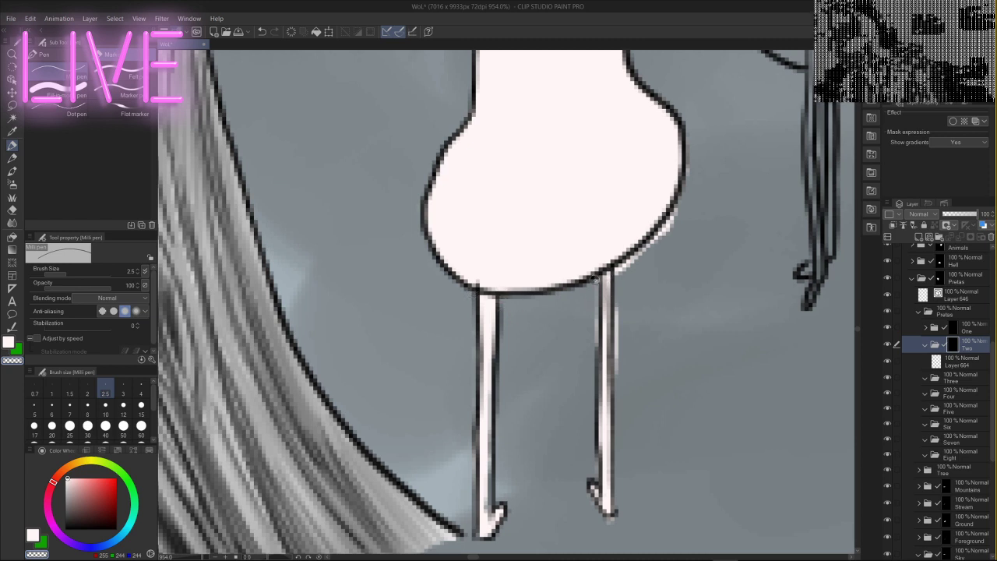
{"action": "left_click_drag", "start_coordinate": [595, 309], "coordinate": [593, 337]}
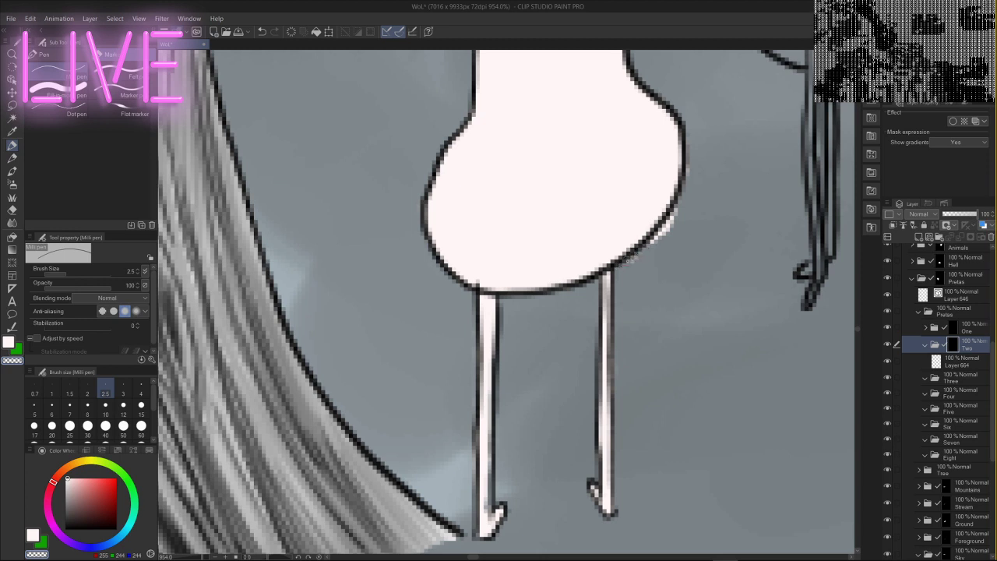
{"action": "left_click_drag", "start_coordinate": [647, 243], "coordinate": [685, 204]}
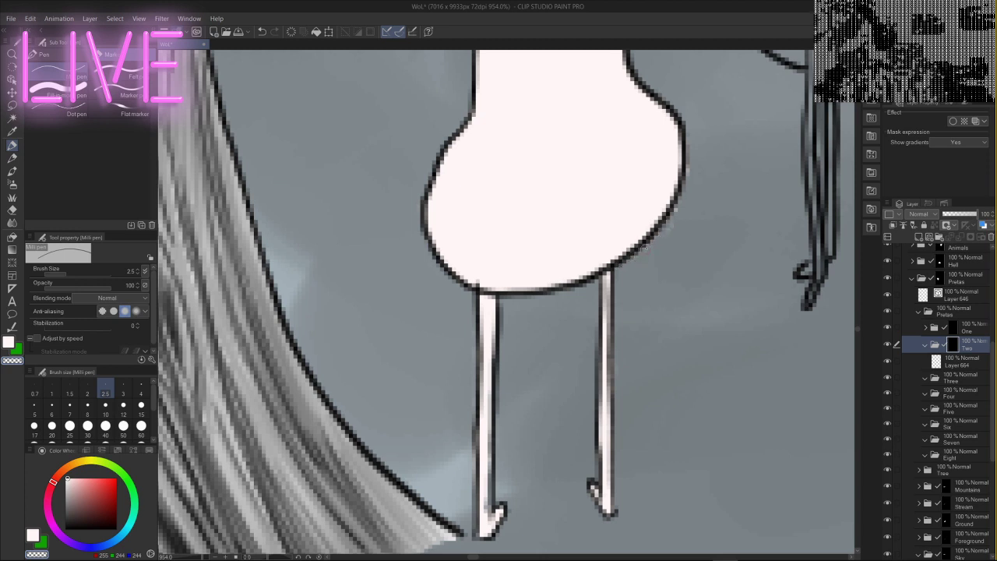
{"action": "left_click_drag", "start_coordinate": [688, 160], "coordinate": [685, 182]}
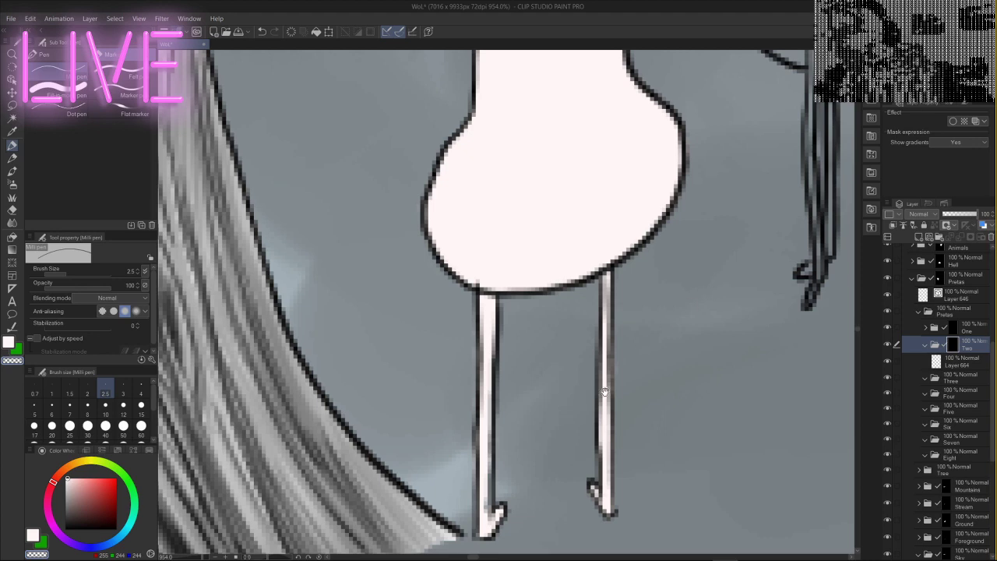
{"action": "scroll", "coordinate": [717, 274], "scroll_direction": "down", "scroll_amount": 5}
{"action": "left_click_drag", "start_coordinate": [685, 225], "coordinate": [661, 355]}
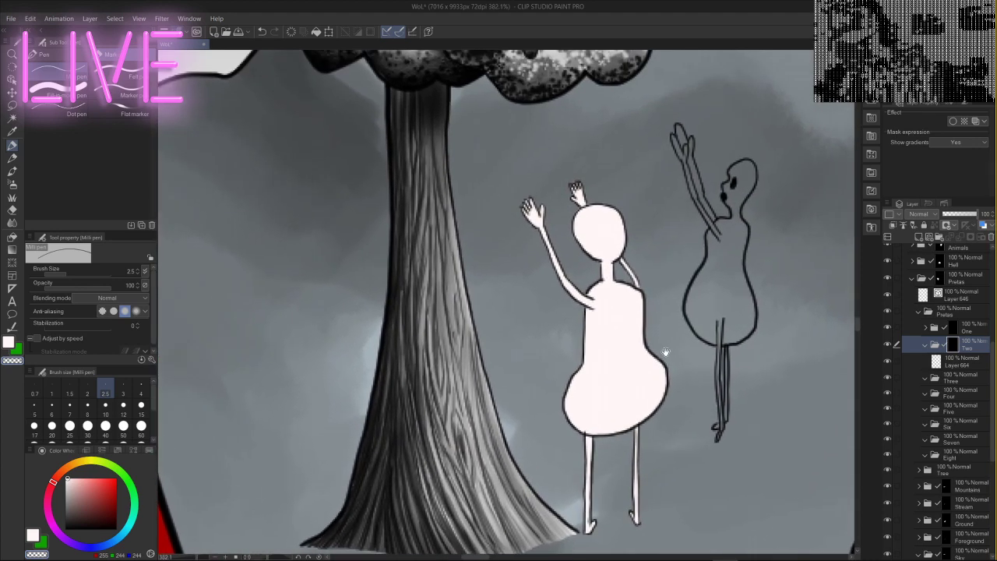
- Repaint the preta on Layer 664 in red (255, 0, 0) and over that in white (255, 255, 255) with the Fill-in mono pen
{"action": "left_click", "coordinate": [957, 362]}
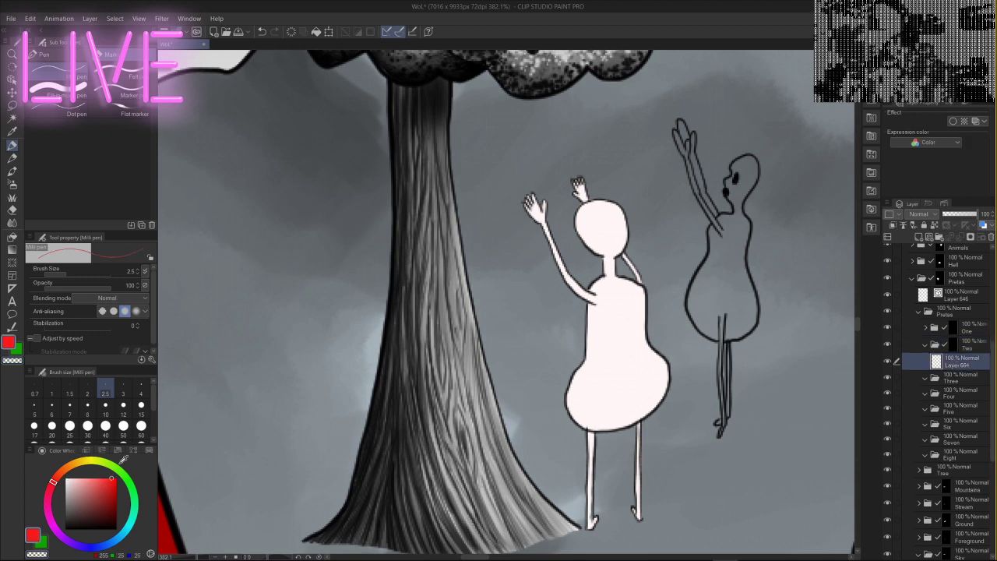
{"action": "left_click", "coordinate": [52, 83]}
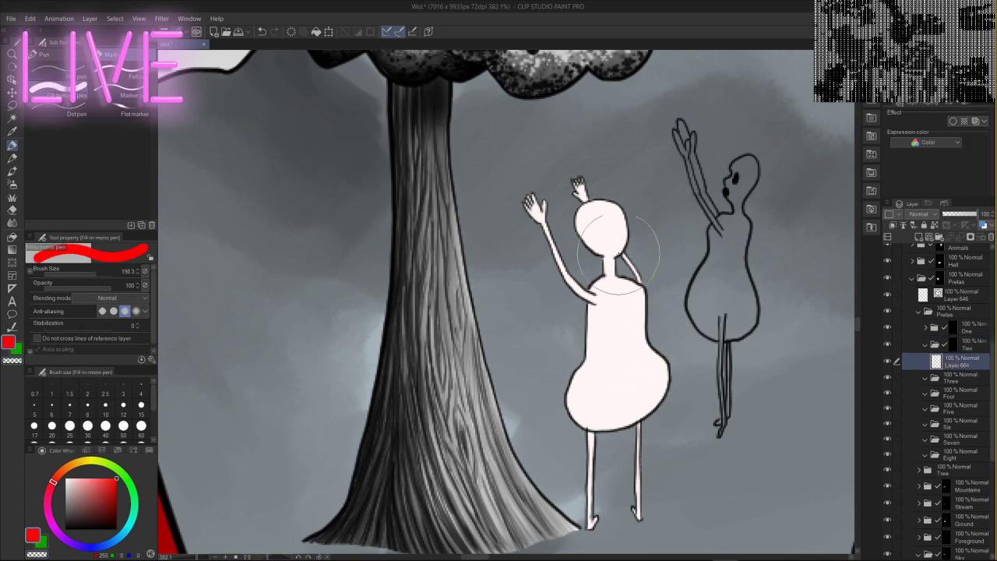
{"action": "mouse_move", "coordinate": [537, 206]}
{"action": "left_mouse_down"}
{"action": "mouse_move", "coordinate": [599, 225]}
{"action": "mouse_move", "coordinate": [592, 413]}
{"action": "mouse_move", "coordinate": [635, 514]}
{"action": "left_mouse_up"}
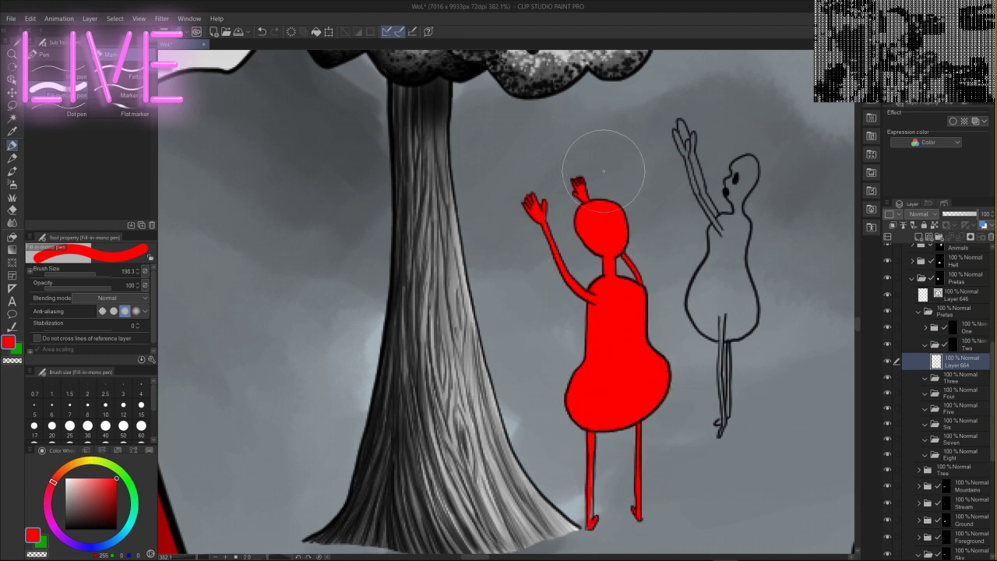
{"action": "left_click_drag", "start_coordinate": [84, 478], "coordinate": [66, 479]}
{"action": "mouse_move", "coordinate": [671, 498]}
{"action": "left_mouse_down"}
{"action": "mouse_move", "coordinate": [661, 502]}
{"action": "mouse_move", "coordinate": [677, 425]}
{"action": "mouse_move", "coordinate": [608, 327]}
{"action": "mouse_move", "coordinate": [592, 226]}
{"action": "mouse_move", "coordinate": [533, 206]}
{"action": "left_mouse_up"}
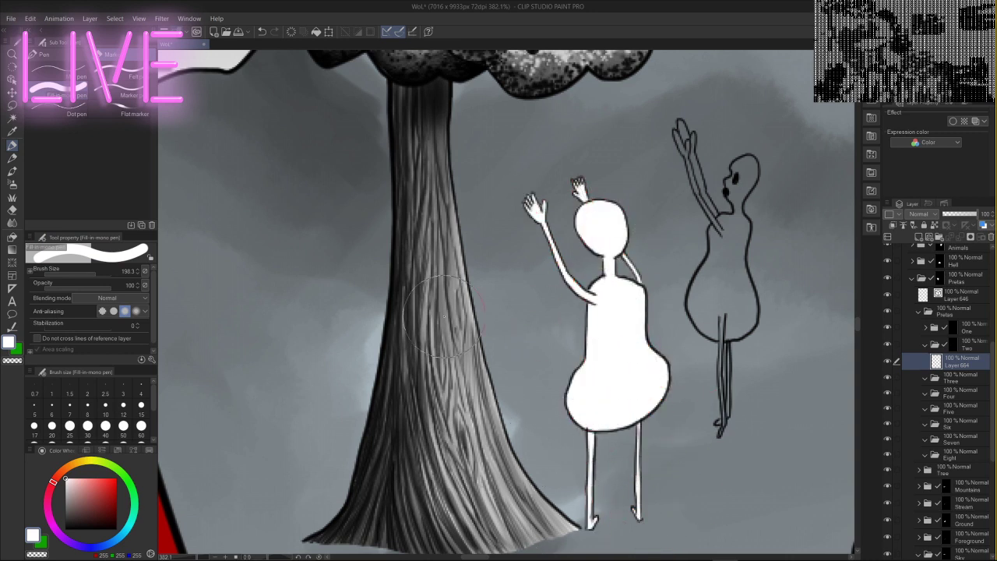
- Clear the fill from the preta's hands and upper forearms on Layer 664 using Paint unfilled area with transparent color
{"action": "left_click", "coordinate": [13, 185]}
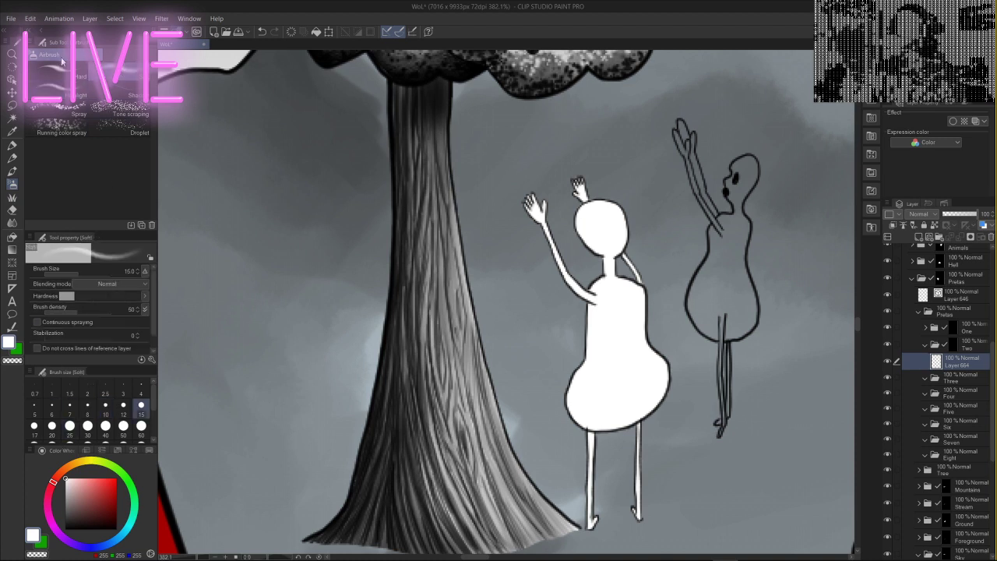
{"action": "left_click", "coordinate": [61, 495]}
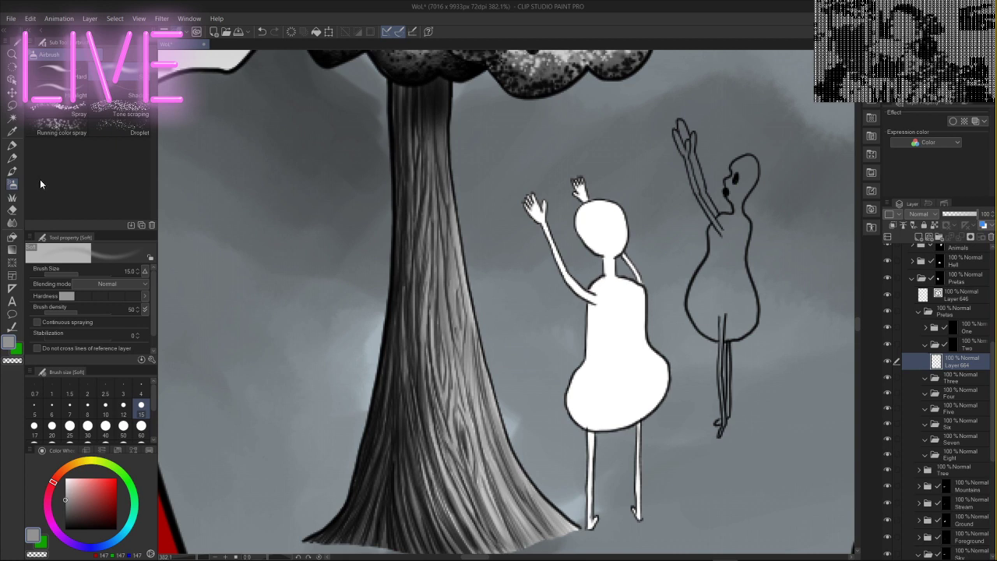
{"action": "left_click", "coordinate": [11, 236]}
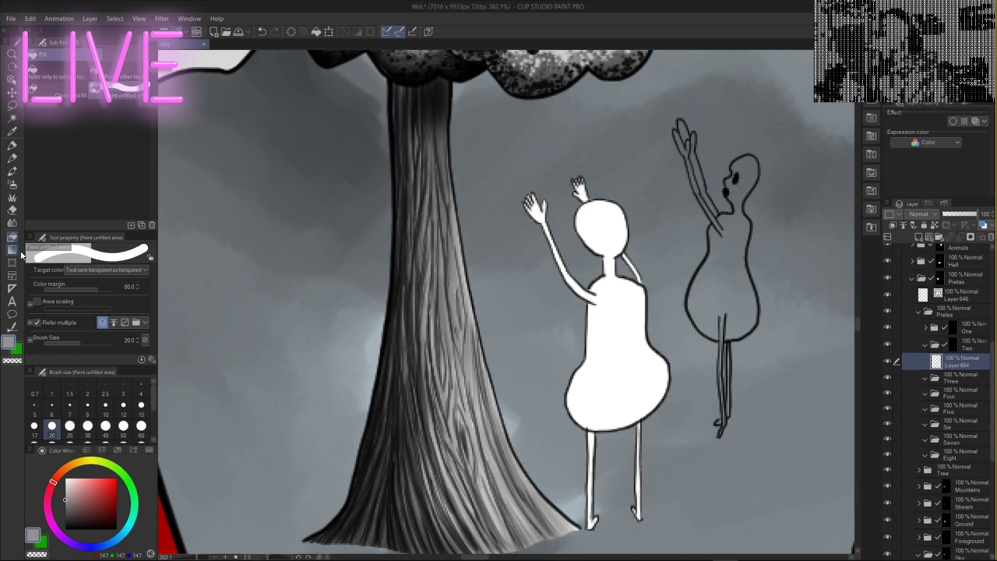
{"action": "left_click", "coordinate": [17, 361]}
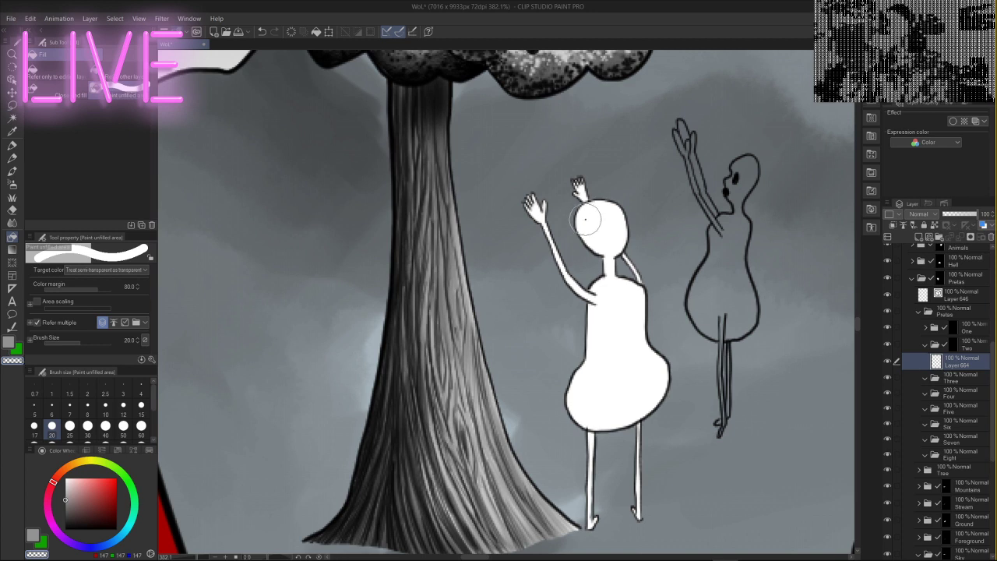
{"action": "mouse_move", "coordinate": [523, 222]}
{"action": "left_mouse_down"}
{"action": "mouse_move", "coordinate": [563, 155]}
{"action": "mouse_move", "coordinate": [577, 155]}
{"action": "mouse_move", "coordinate": [519, 256]}
{"action": "left_mouse_up"}
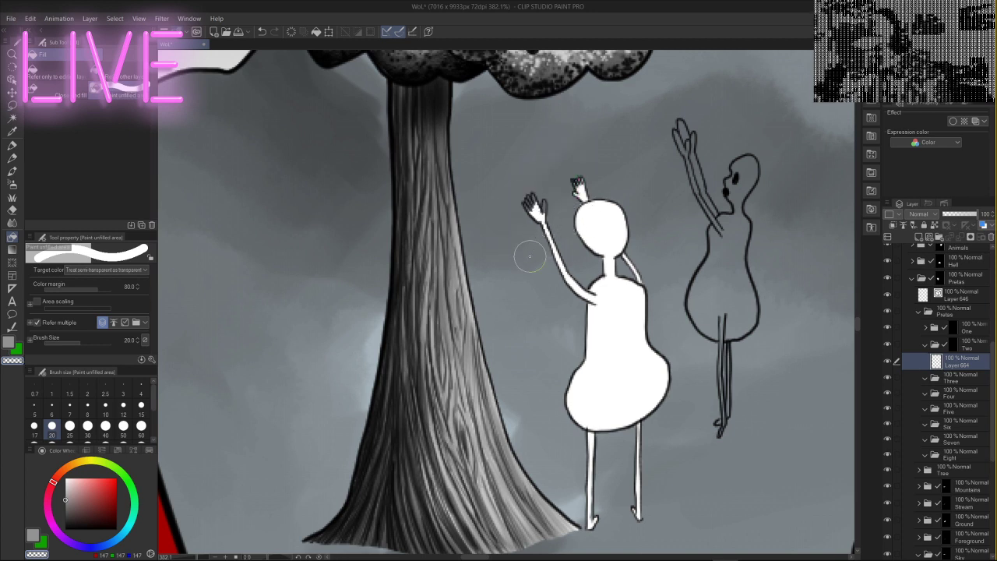
{"action": "mouse_move", "coordinate": [534, 207]}
{"action": "left_mouse_down"}
{"action": "mouse_move", "coordinate": [589, 196]}
{"action": "mouse_move", "coordinate": [567, 300]}
{"action": "mouse_move", "coordinate": [629, 222]}
{"action": "mouse_move", "coordinate": [592, 315]}
{"action": "left_mouse_up"}
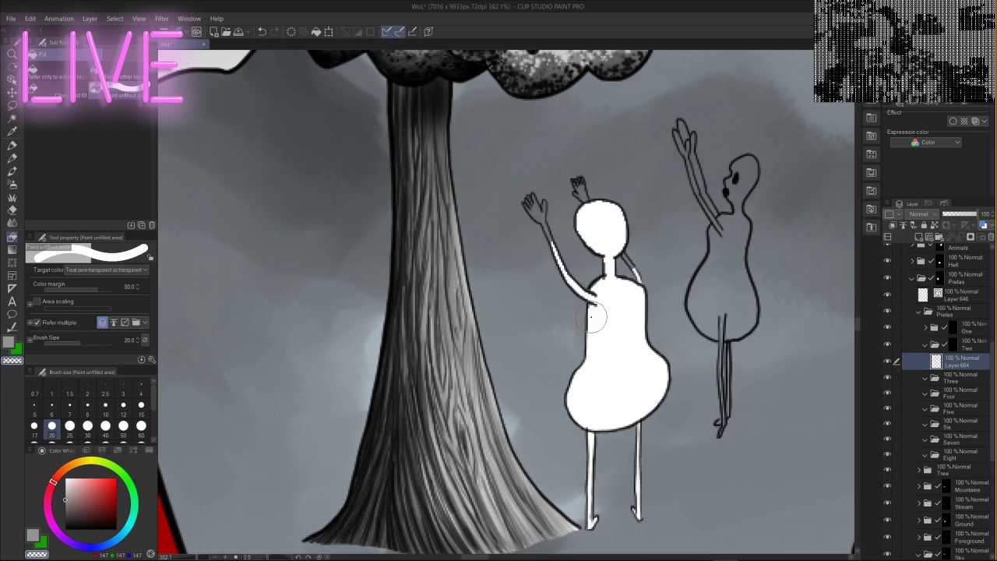
- Erase the remaining white fill from the preta's head, body, arms and legs on Layer 664 with the Hard eraser
{"action": "left_click", "coordinate": [12, 209]}
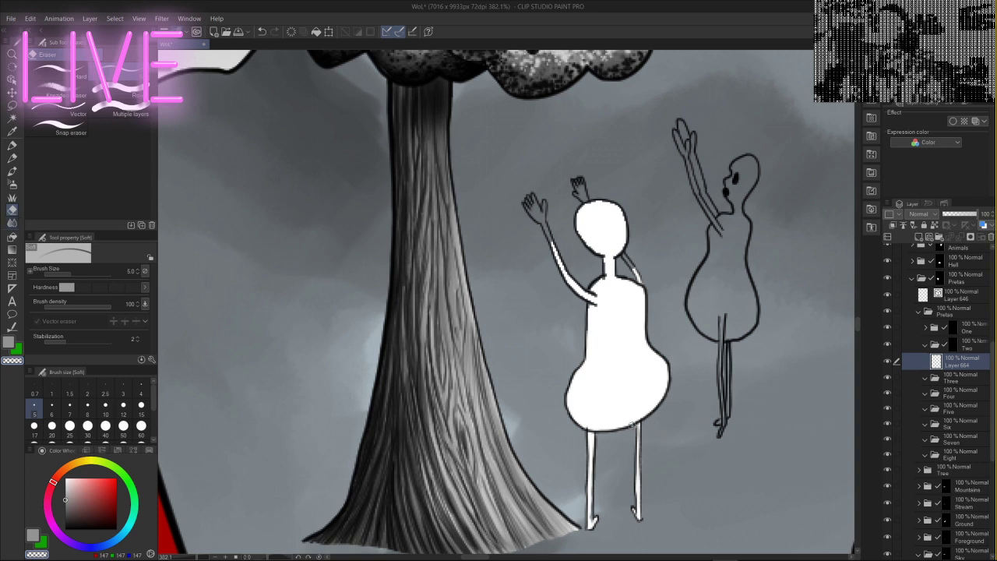
{"action": "left_click", "coordinate": [64, 72]}
{"action": "mouse_move", "coordinate": [665, 387]}
{"action": "left_mouse_down"}
{"action": "mouse_move", "coordinate": [615, 421]}
{"action": "mouse_move", "coordinate": [667, 378]}
{"action": "mouse_move", "coordinate": [633, 196]}
{"action": "mouse_move", "coordinate": [552, 160]}
{"action": "mouse_move", "coordinate": [545, 207]}
{"action": "left_mouse_up"}
{"action": "left_click_drag", "start_coordinate": [637, 432], "coordinate": [643, 487]}
{"action": "left_click_drag", "start_coordinate": [590, 456], "coordinate": [590, 523]}
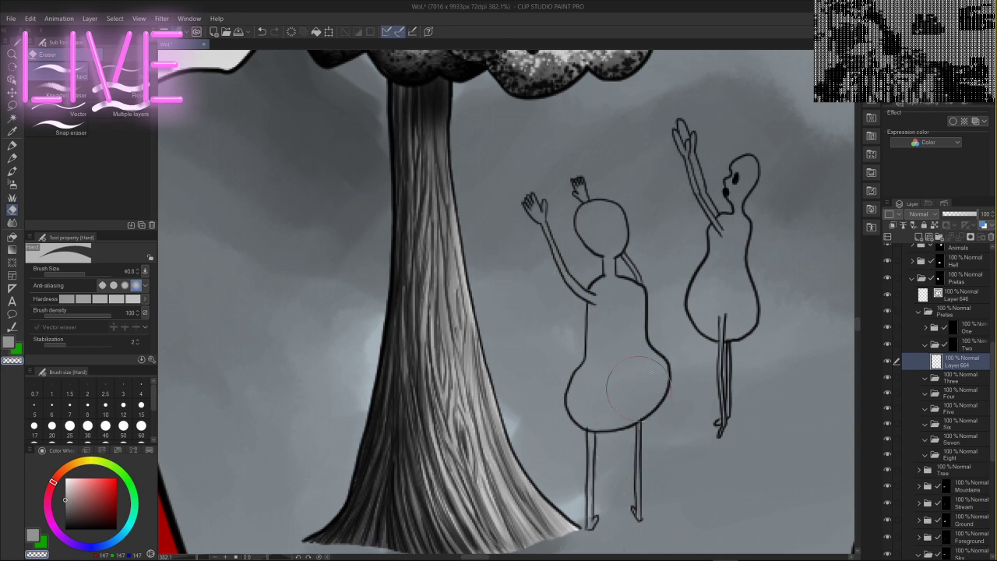
- Fill the whole second preta on Layer 664 with mid gray (131, 131, 131) using the Refer only to editing layer fill
{"action": "left_click", "coordinate": [13, 237]}
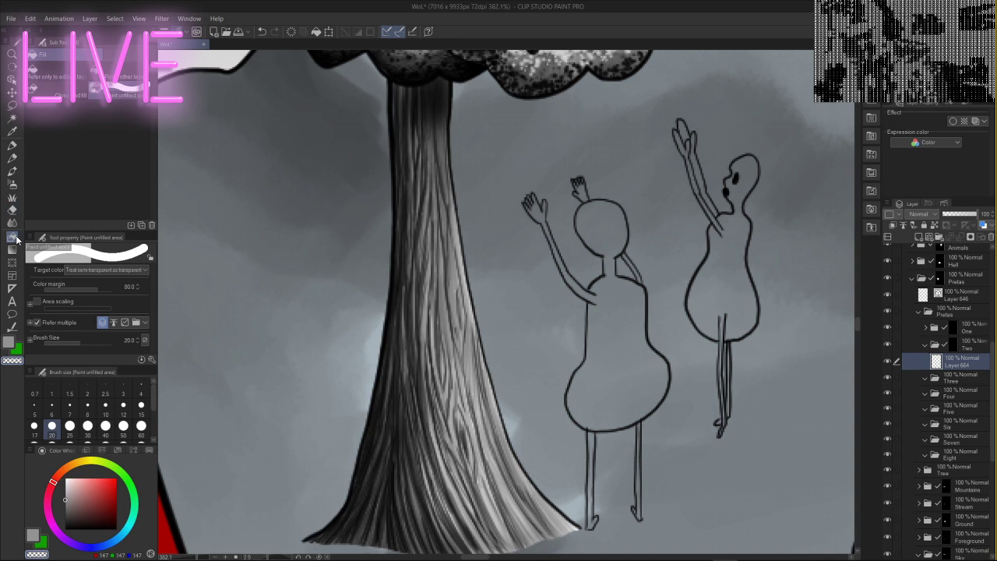
{"action": "left_click_drag", "start_coordinate": [76, 499], "coordinate": [65, 420]}
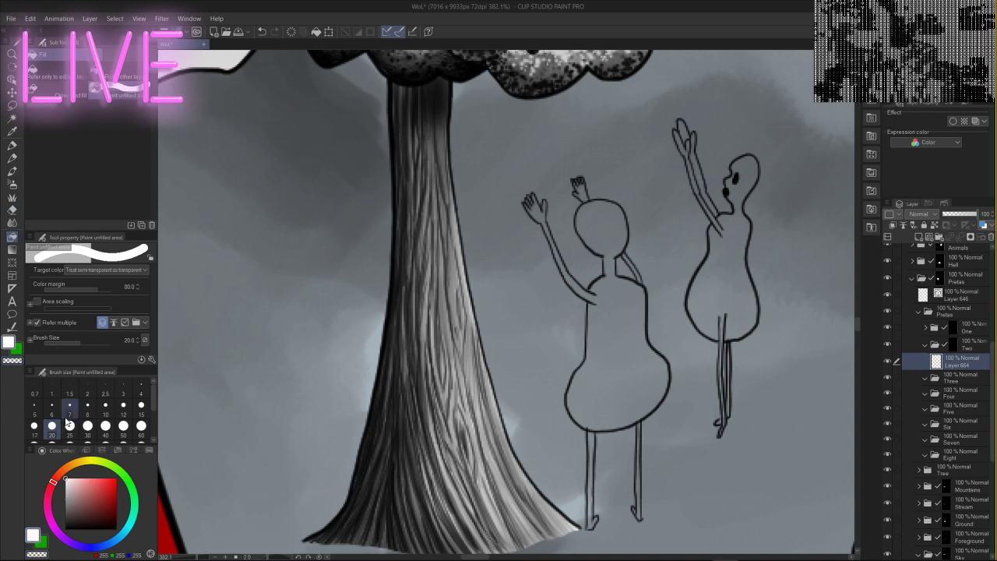
{"action": "left_click_drag", "start_coordinate": [77, 491], "coordinate": [65, 503]}
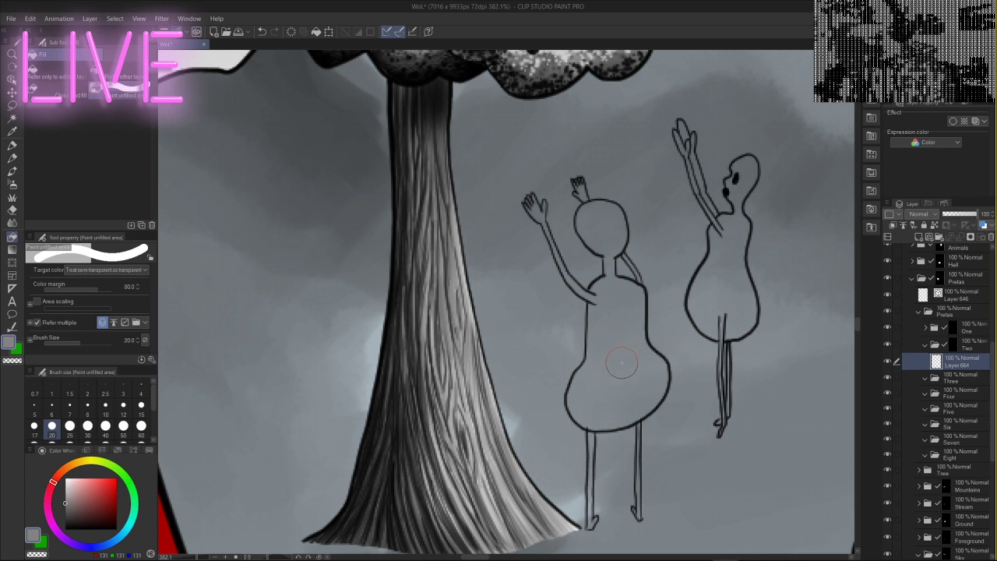
{"action": "left_click", "coordinate": [621, 363]}
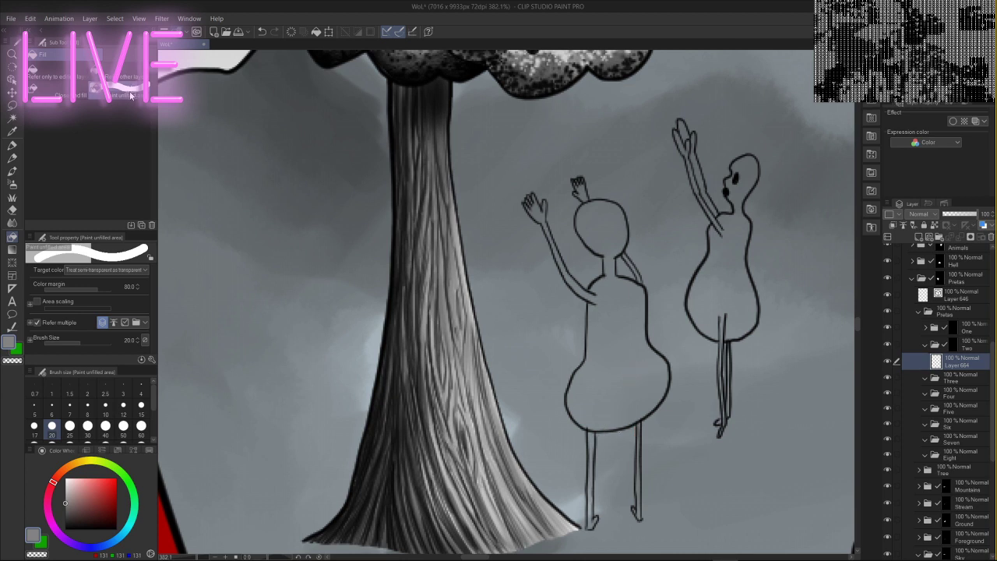
{"action": "left_click", "coordinate": [55, 74]}
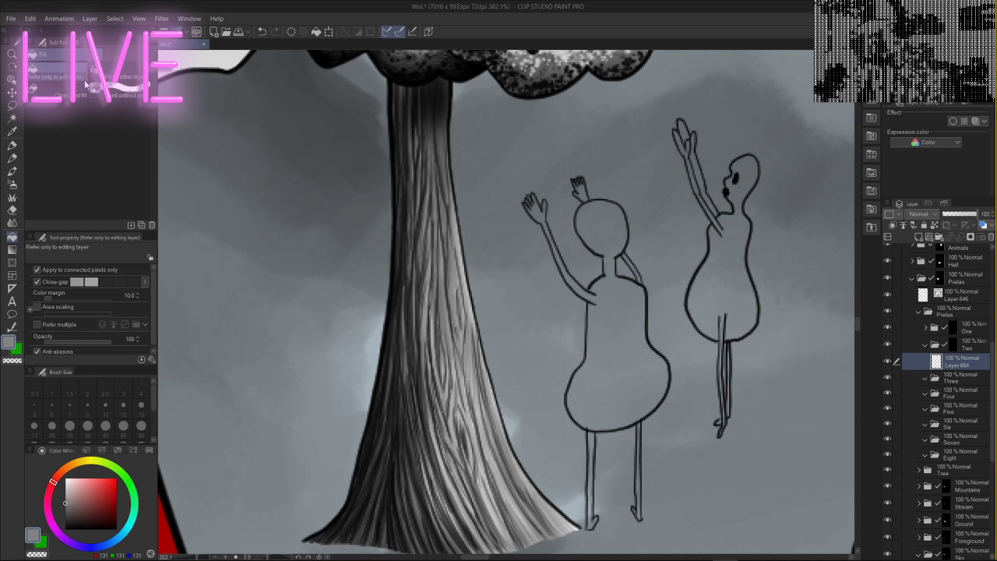
{"action": "left_click", "coordinate": [618, 352]}
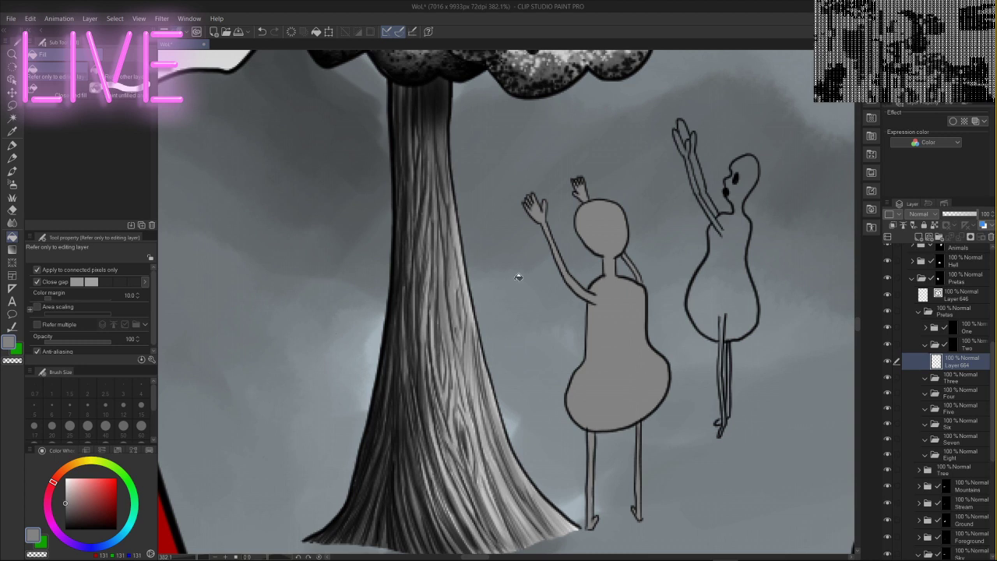
- Shade the left side of the preta's torso and the belly's left edge and underside with the Shadow airbrush at size 10
{"action": "left_click", "coordinate": [12, 184]}
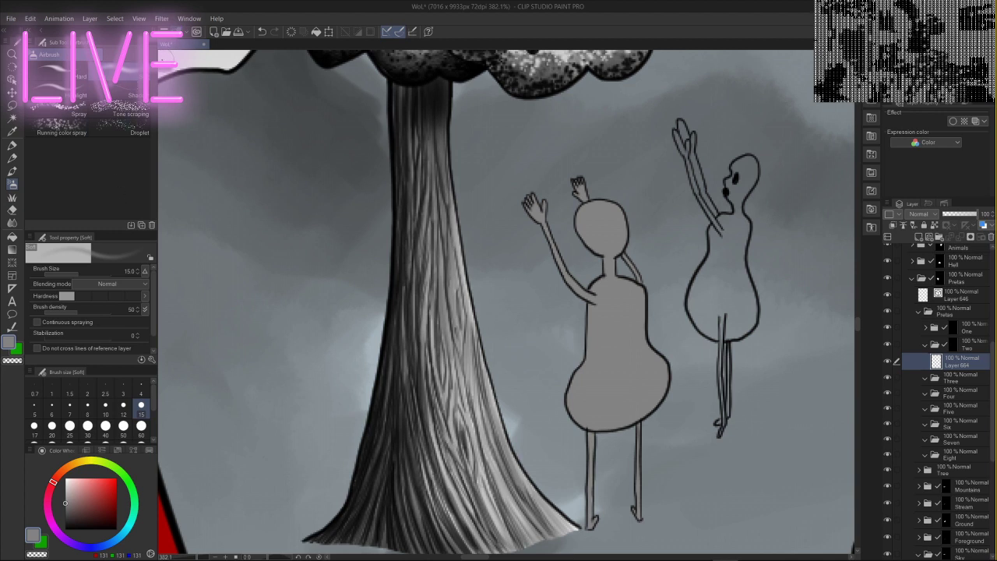
{"action": "left_click", "coordinate": [131, 89]}
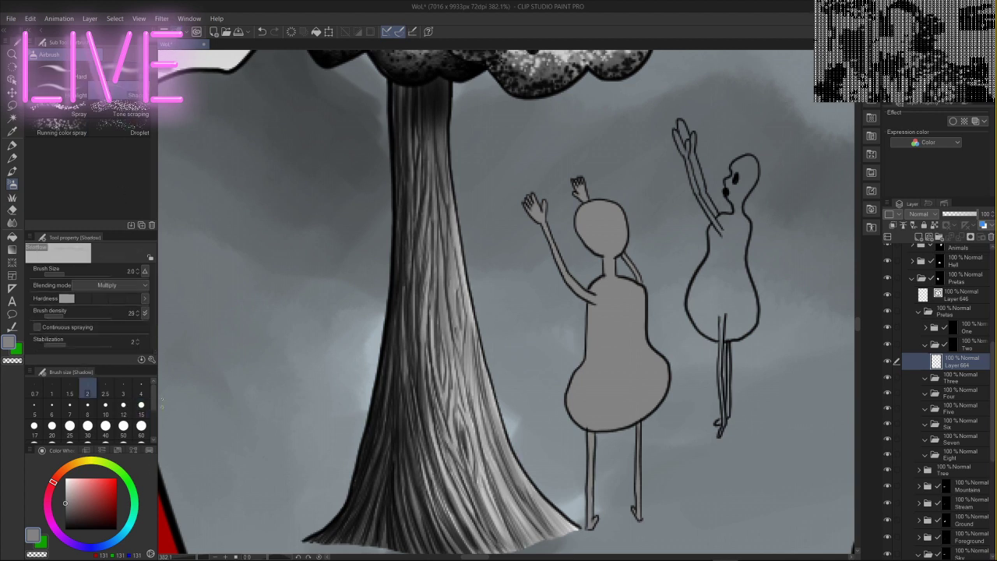
{"action": "left_click", "coordinate": [106, 406]}
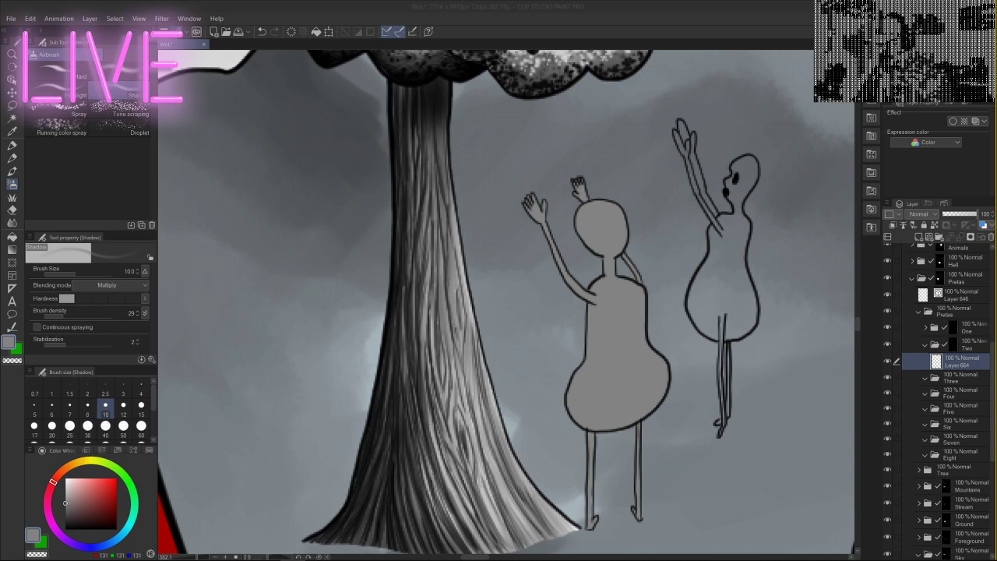
{"action": "mouse_move", "coordinate": [601, 326]}
{"action": "left_mouse_down"}
{"action": "mouse_move", "coordinate": [603, 287]}
{"action": "mouse_move", "coordinate": [587, 354]}
{"action": "mouse_move", "coordinate": [598, 316]}
{"action": "mouse_move", "coordinate": [595, 359]}
{"action": "mouse_move", "coordinate": [599, 315]}
{"action": "mouse_move", "coordinate": [612, 344]}
{"action": "mouse_move", "coordinate": [588, 382]}
{"action": "mouse_move", "coordinate": [618, 415]}
{"action": "mouse_move", "coordinate": [600, 360]}
{"action": "mouse_move", "coordinate": [587, 414]}
{"action": "mouse_move", "coordinate": [614, 424]}
{"action": "mouse_move", "coordinate": [578, 400]}
{"action": "mouse_move", "coordinate": [581, 387]}
{"action": "mouse_move", "coordinate": [612, 419]}
{"action": "mouse_move", "coordinate": [585, 367]}
{"action": "mouse_move", "coordinate": [598, 434]}
{"action": "mouse_move", "coordinate": [588, 369]}
{"action": "mouse_move", "coordinate": [569, 414]}
{"action": "mouse_move", "coordinate": [606, 393]}
{"action": "mouse_move", "coordinate": [588, 364]}
{"action": "mouse_move", "coordinate": [615, 433]}
{"action": "mouse_move", "coordinate": [681, 378]}
{"action": "mouse_move", "coordinate": [610, 419]}
{"action": "mouse_move", "coordinate": [598, 389]}
{"action": "mouse_move", "coordinate": [587, 392]}
{"action": "mouse_move", "coordinate": [664, 422]}
{"action": "mouse_move", "coordinate": [593, 423]}
{"action": "mouse_move", "coordinate": [644, 412]}
{"action": "mouse_move", "coordinate": [595, 430]}
{"action": "mouse_move", "coordinate": [614, 366]}
{"action": "mouse_move", "coordinate": [660, 386]}
{"action": "mouse_move", "coordinate": [628, 432]}
{"action": "mouse_move", "coordinate": [628, 412]}
{"action": "mouse_move", "coordinate": [598, 432]}
{"action": "left_mouse_up"}
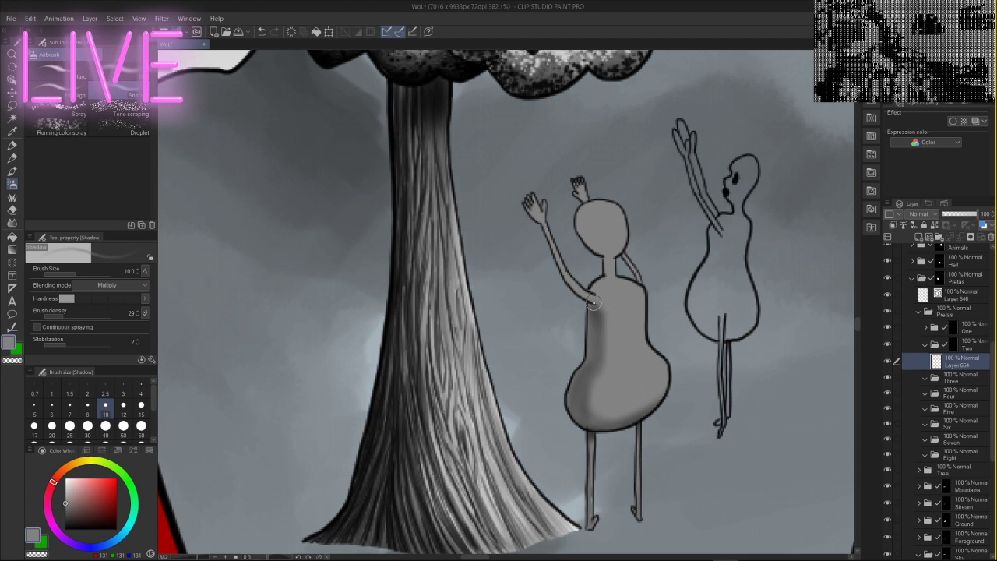
{"action": "left_click_drag", "start_coordinate": [596, 307], "coordinate": [578, 396]}
{"action": "mouse_move", "coordinate": [592, 336]}
{"action": "left_mouse_down"}
{"action": "mouse_move", "coordinate": [576, 354]}
{"action": "mouse_move", "coordinate": [602, 430]}
{"action": "mouse_move", "coordinate": [577, 370]}
{"action": "mouse_move", "coordinate": [613, 419]}
{"action": "left_mouse_up"}
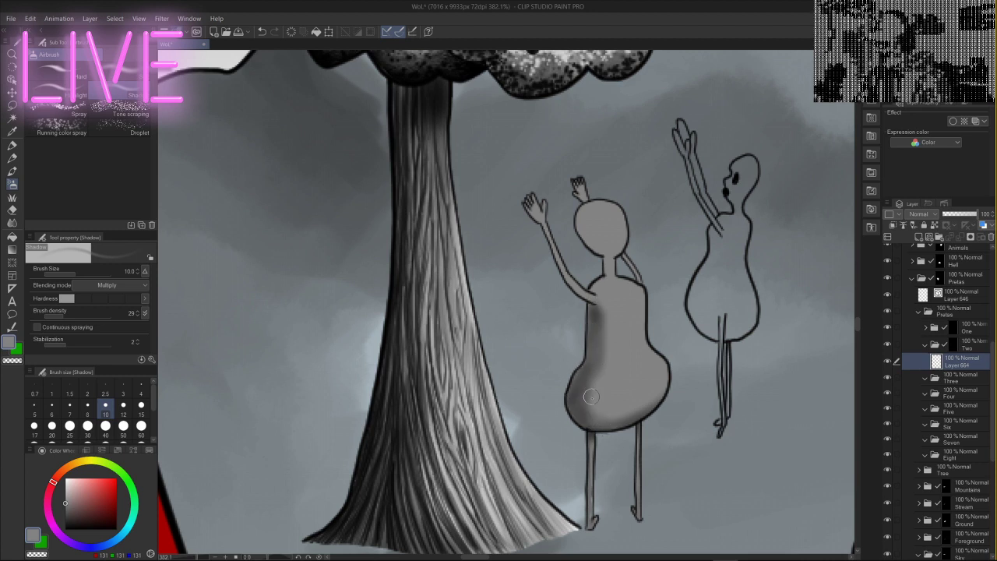
{"action": "left_click_drag", "start_coordinate": [580, 423], "coordinate": [583, 361]}
{"action": "mouse_move", "coordinate": [631, 405]}
{"action": "left_mouse_down"}
{"action": "mouse_move", "coordinate": [591, 376]}
{"action": "mouse_move", "coordinate": [583, 400]}
{"action": "mouse_move", "coordinate": [604, 407]}
{"action": "mouse_move", "coordinate": [606, 429]}
{"action": "mouse_move", "coordinate": [570, 408]}
{"action": "mouse_move", "coordinate": [583, 364]}
{"action": "mouse_move", "coordinate": [574, 431]}
{"action": "mouse_move", "coordinate": [622, 403]}
{"action": "mouse_move", "coordinate": [578, 413]}
{"action": "mouse_move", "coordinate": [650, 413]}
{"action": "mouse_move", "coordinate": [587, 419]}
{"action": "mouse_move", "coordinate": [657, 398]}
{"action": "mouse_move", "coordinate": [639, 414]}
{"action": "mouse_move", "coordinate": [578, 394]}
{"action": "mouse_move", "coordinate": [634, 414]}
{"action": "mouse_move", "coordinate": [580, 395]}
{"action": "left_mouse_up"}
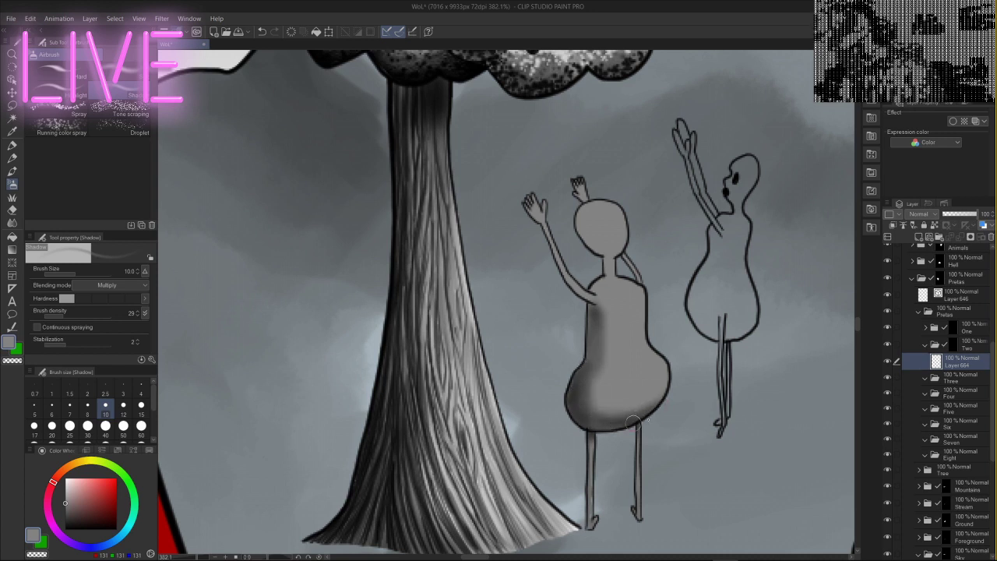
- Add soft shadow to the preta's shoulder, head and neck with the same gray Shadow airbrush
{"action": "mouse_move", "coordinate": [598, 278]}
{"action": "left_mouse_down"}
{"action": "mouse_move", "coordinate": [596, 289]}
{"action": "mouse_move", "coordinate": [619, 282]}
{"action": "mouse_move", "coordinate": [605, 281]}
{"action": "left_mouse_up"}
{"action": "mouse_move", "coordinate": [597, 201]}
{"action": "left_mouse_down"}
{"action": "mouse_move", "coordinate": [579, 221]}
{"action": "mouse_move", "coordinate": [592, 208]}
{"action": "mouse_move", "coordinate": [593, 244]}
{"action": "mouse_move", "coordinate": [587, 207]}
{"action": "mouse_move", "coordinate": [614, 234]}
{"action": "mouse_move", "coordinate": [592, 210]}
{"action": "mouse_move", "coordinate": [590, 225]}
{"action": "mouse_move", "coordinate": [615, 241]}
{"action": "left_mouse_up"}
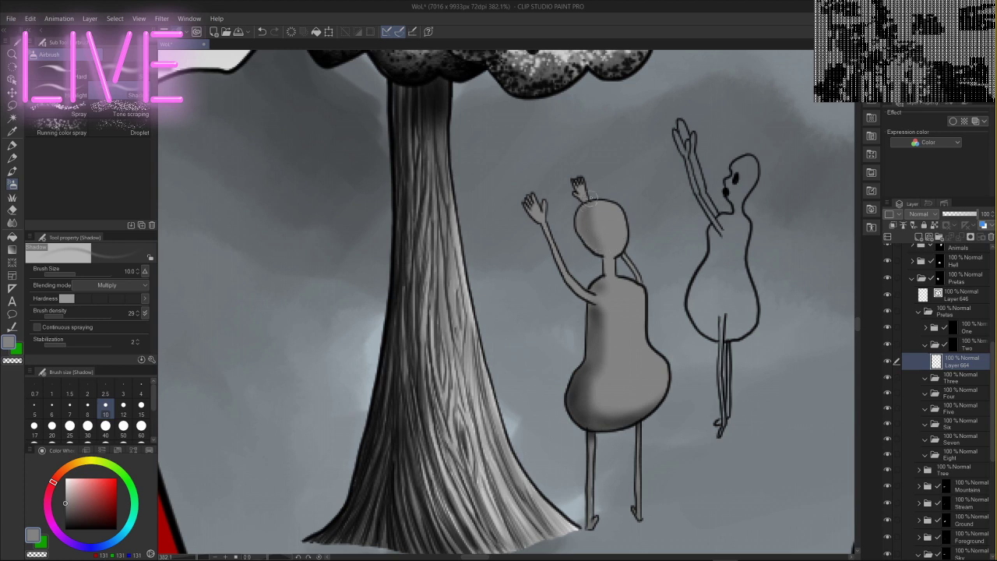
{"action": "left_click_drag", "start_coordinate": [583, 208], "coordinate": [606, 267]}
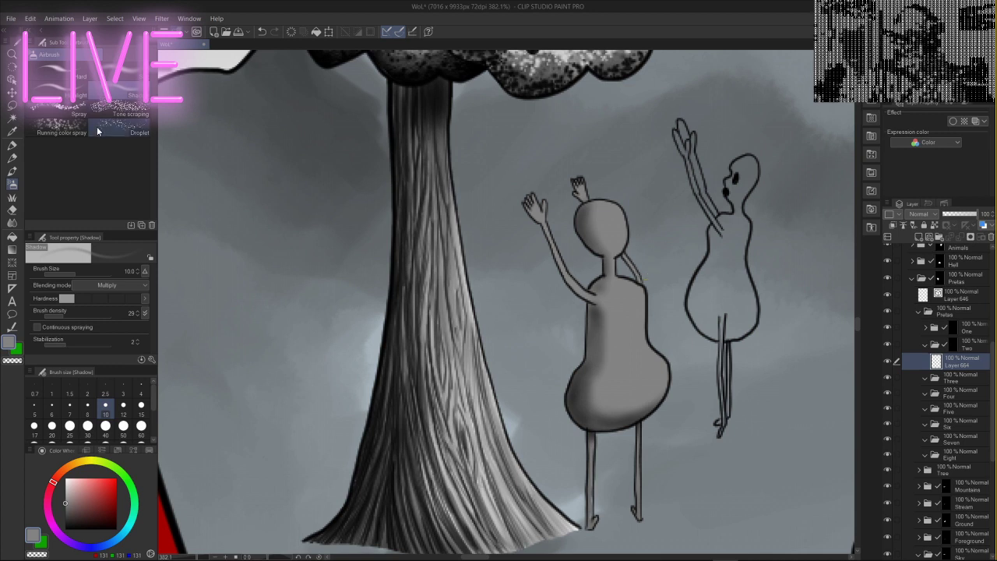
- Deepen the shadows on the preta's torso, belly and head in gray (71, 71, 71), and shade the head's right side in gray (139, 139, 139)
{"action": "left_click", "coordinate": [67, 509]}
{"action": "left_click", "coordinate": [62, 507]}
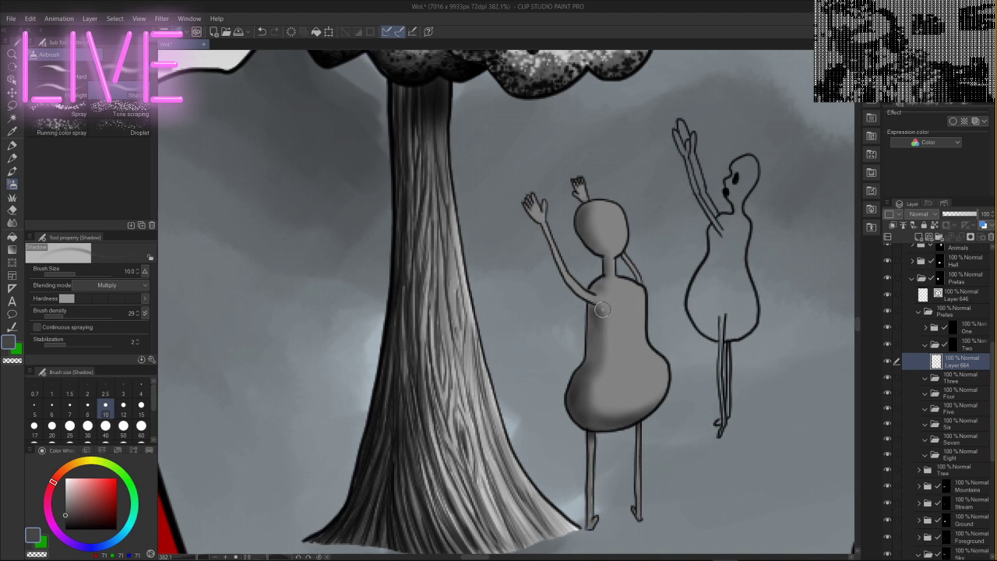
{"action": "mouse_move", "coordinate": [592, 315]}
{"action": "left_mouse_down"}
{"action": "mouse_move", "coordinate": [570, 387]}
{"action": "mouse_move", "coordinate": [589, 317]}
{"action": "mouse_move", "coordinate": [576, 384]}
{"action": "mouse_move", "coordinate": [594, 326]}
{"action": "mouse_move", "coordinate": [584, 389]}
{"action": "mouse_move", "coordinate": [601, 311]}
{"action": "mouse_move", "coordinate": [609, 412]}
{"action": "mouse_move", "coordinate": [600, 375]}
{"action": "mouse_move", "coordinate": [619, 411]}
{"action": "mouse_move", "coordinate": [586, 360]}
{"action": "mouse_move", "coordinate": [610, 435]}
{"action": "mouse_move", "coordinate": [580, 368]}
{"action": "mouse_move", "coordinate": [600, 429]}
{"action": "mouse_move", "coordinate": [570, 399]}
{"action": "mouse_move", "coordinate": [639, 390]}
{"action": "mouse_move", "coordinate": [587, 402]}
{"action": "mouse_move", "coordinate": [596, 420]}
{"action": "mouse_move", "coordinate": [580, 384]}
{"action": "mouse_move", "coordinate": [619, 426]}
{"action": "mouse_move", "coordinate": [609, 425]}
{"action": "mouse_move", "coordinate": [652, 411]}
{"action": "mouse_move", "coordinate": [581, 400]}
{"action": "left_mouse_up"}
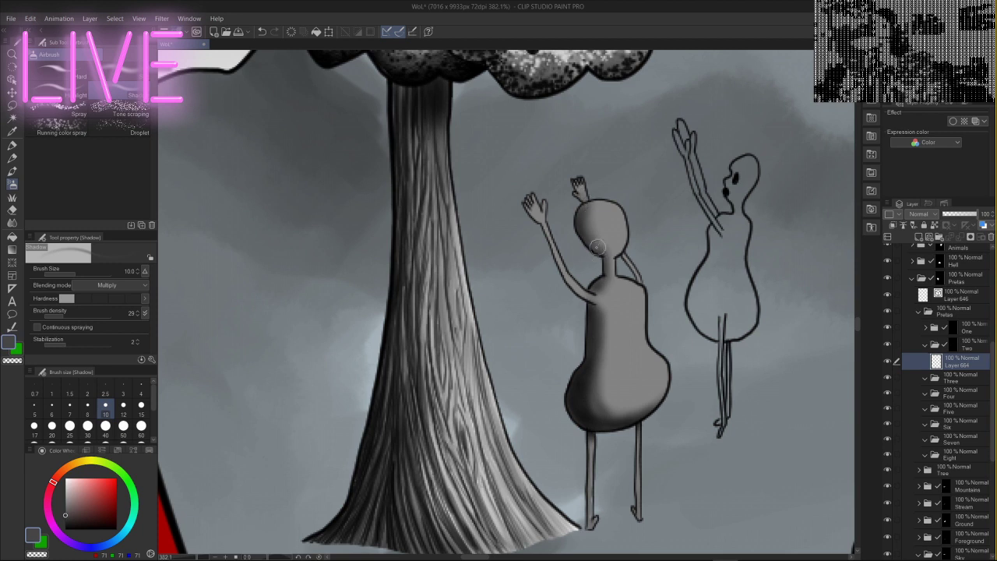
{"action": "mouse_move", "coordinate": [590, 204]}
{"action": "left_mouse_down"}
{"action": "mouse_move", "coordinate": [623, 257]}
{"action": "mouse_move", "coordinate": [589, 232]}
{"action": "left_mouse_up"}
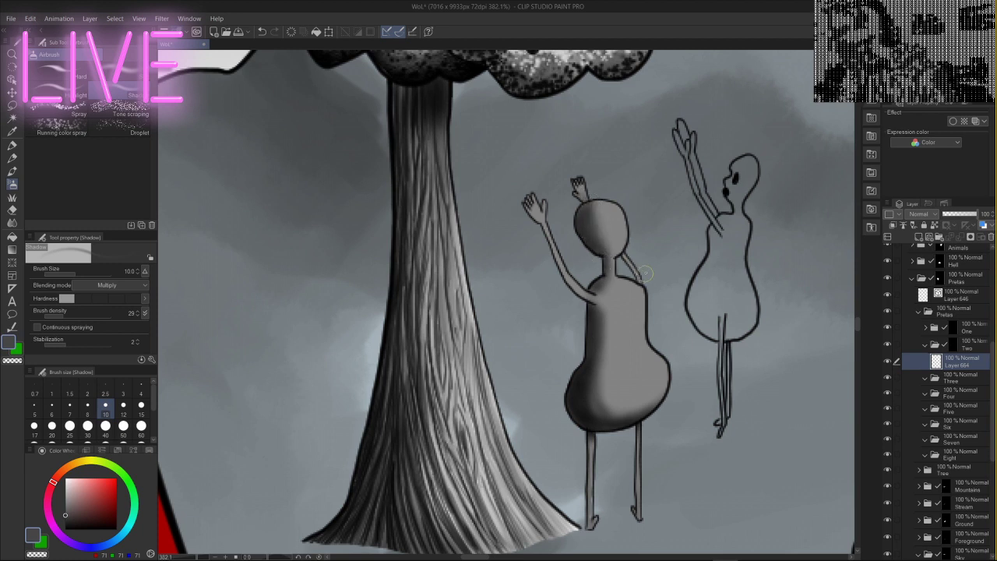
{"action": "mouse_move", "coordinate": [604, 286]}
{"action": "left_mouse_down"}
{"action": "mouse_move", "coordinate": [599, 310]}
{"action": "mouse_move", "coordinate": [620, 285]}
{"action": "mouse_move", "coordinate": [624, 294]}
{"action": "mouse_move", "coordinate": [614, 287]}
{"action": "mouse_move", "coordinate": [632, 287]}
{"action": "mouse_move", "coordinate": [619, 296]}
{"action": "mouse_move", "coordinate": [634, 304]}
{"action": "mouse_move", "coordinate": [608, 330]}
{"action": "mouse_move", "coordinate": [605, 354]}
{"action": "mouse_move", "coordinate": [629, 360]}
{"action": "mouse_move", "coordinate": [611, 405]}
{"action": "mouse_move", "coordinate": [648, 405]}
{"action": "mouse_move", "coordinate": [655, 359]}
{"action": "left_mouse_up"}
{"action": "left_click", "coordinate": [66, 502]}
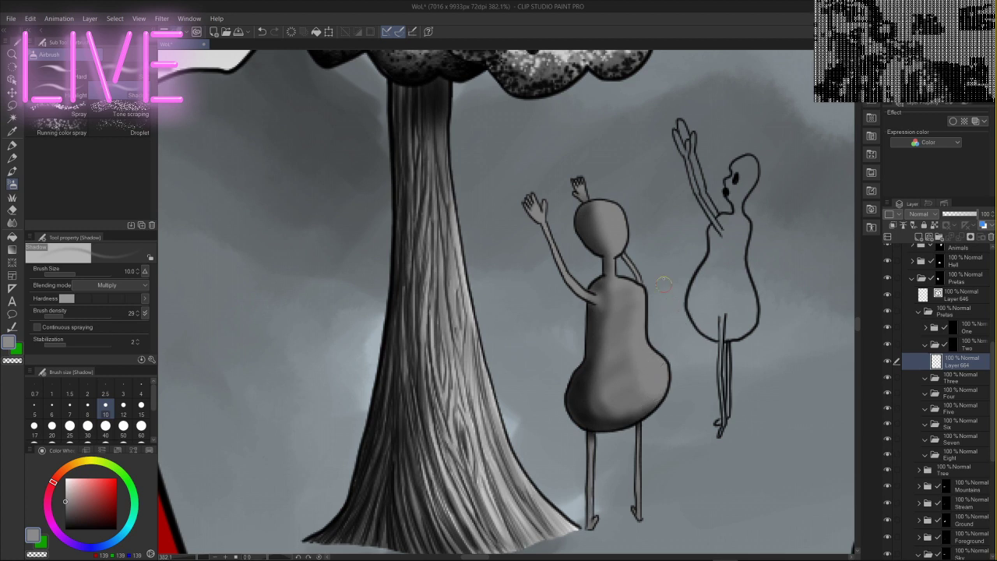
{"action": "mouse_move", "coordinate": [600, 204]}
{"action": "left_mouse_down"}
{"action": "mouse_move", "coordinate": [613, 248]}
{"action": "mouse_move", "coordinate": [622, 232]}
{"action": "left_mouse_up"}
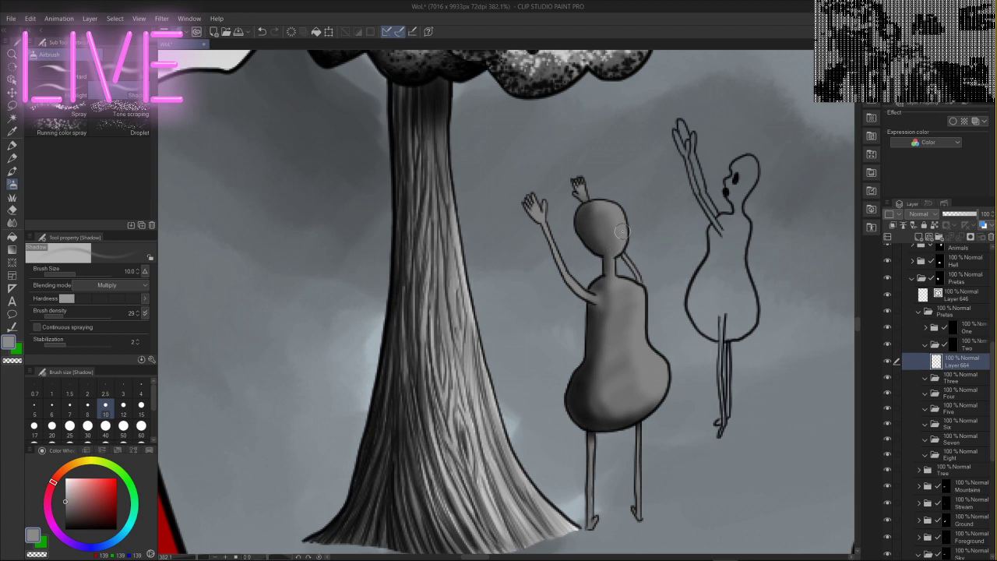
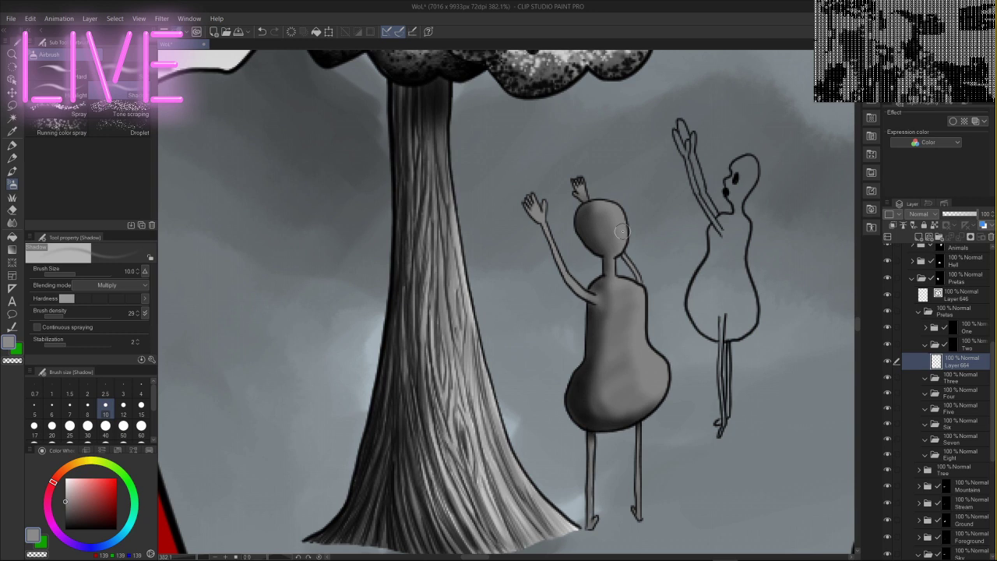
- Darken the preta's lower belly and head with the Shadow airbrush at size 20 in dark gray (44, 44, 44), and reset the size to 10
{"action": "left_click", "coordinate": [12, 223]}
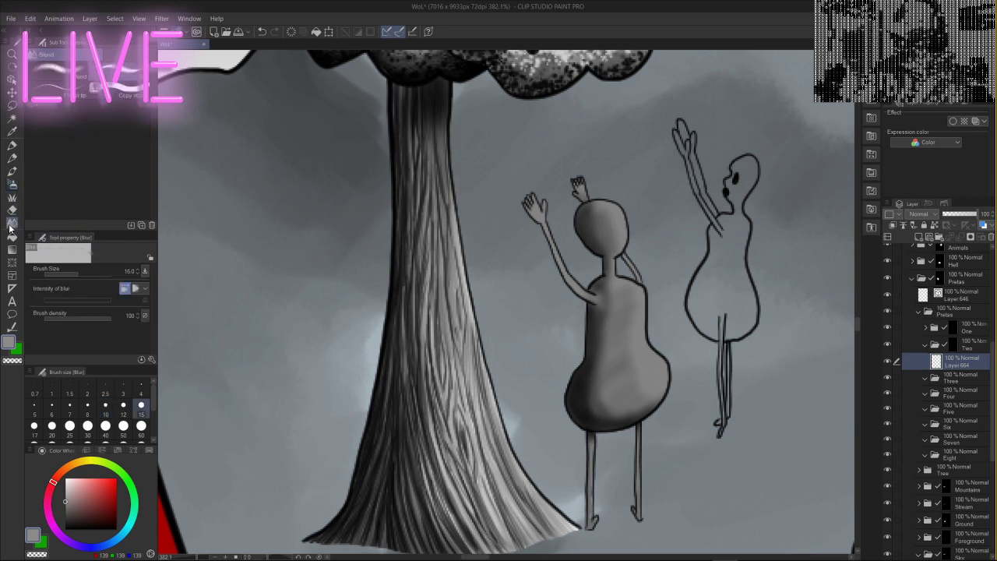
{"action": "left_click", "coordinate": [12, 184]}
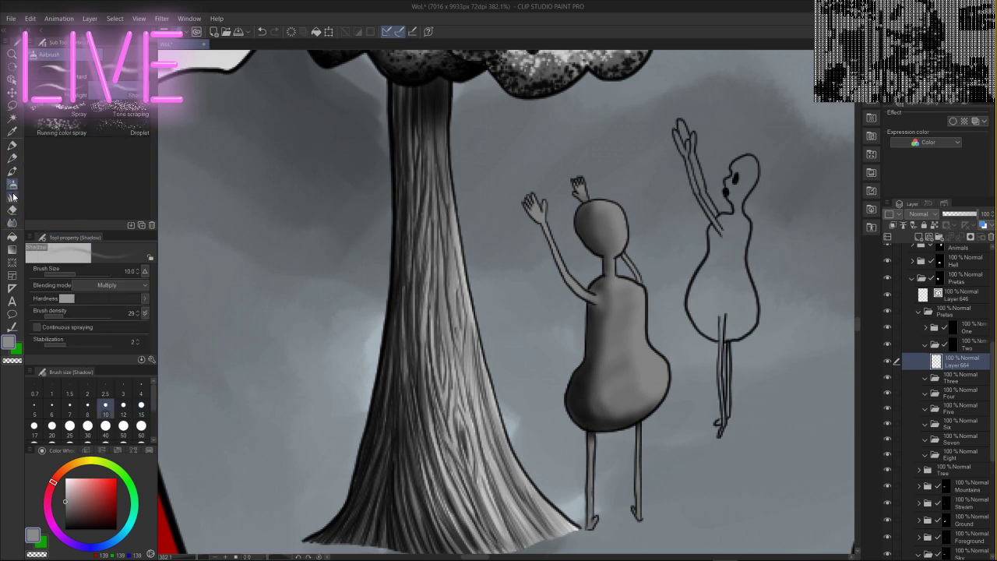
{"action": "left_click", "coordinate": [65, 520]}
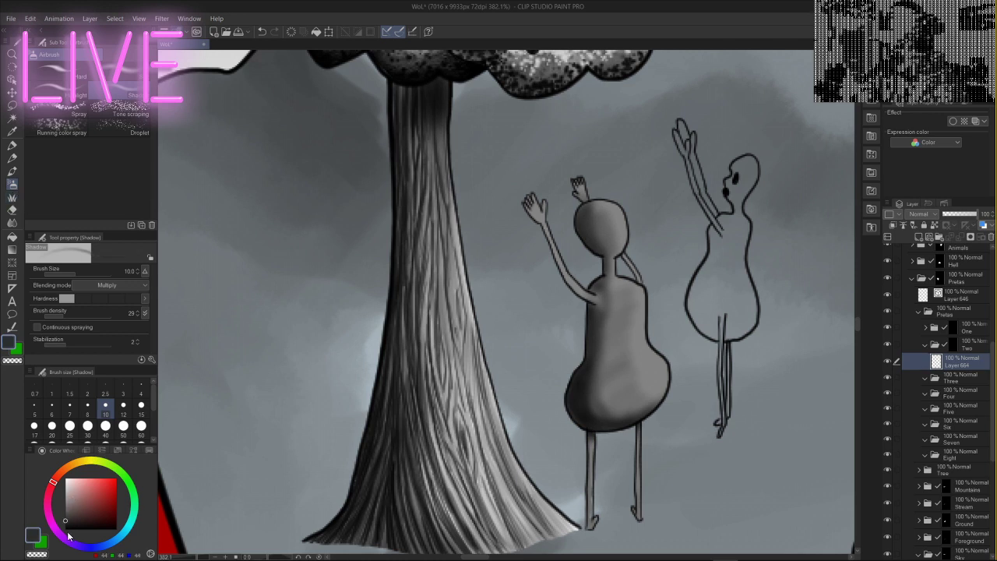
{"action": "left_click", "coordinate": [51, 425]}
{"action": "mouse_move", "coordinate": [644, 406]}
{"action": "left_mouse_down"}
{"action": "mouse_move", "coordinate": [600, 408]}
{"action": "mouse_move", "coordinate": [597, 395]}
{"action": "left_mouse_up"}
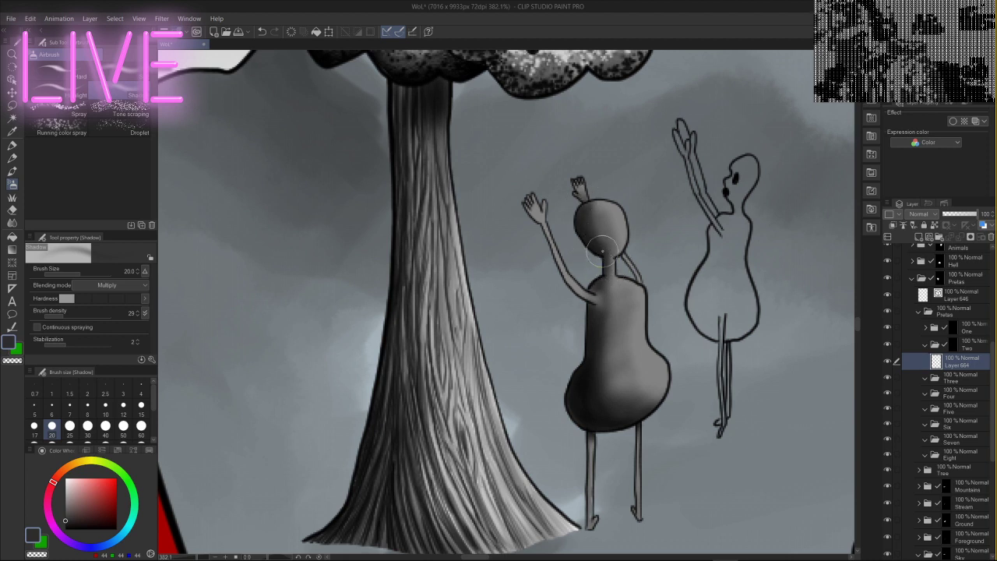
{"action": "left_click", "coordinate": [105, 405]}
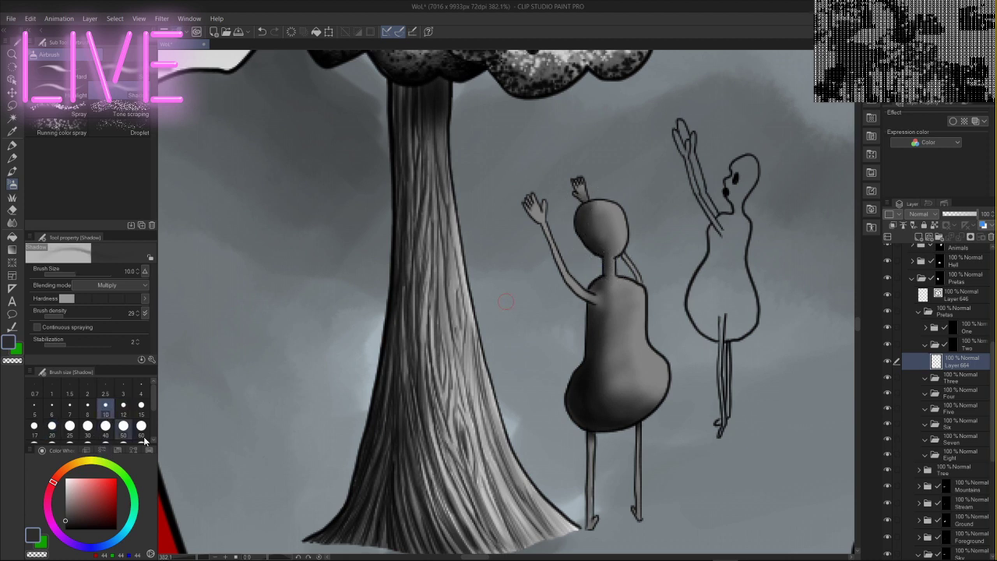
- Highlight the preta's head, right torso and belly with the Highlight airbrush in gray (91, 91, 91), undoing a first head stroke in gray (168, 168, 168)
{"action": "left_click", "coordinate": [66, 495]}
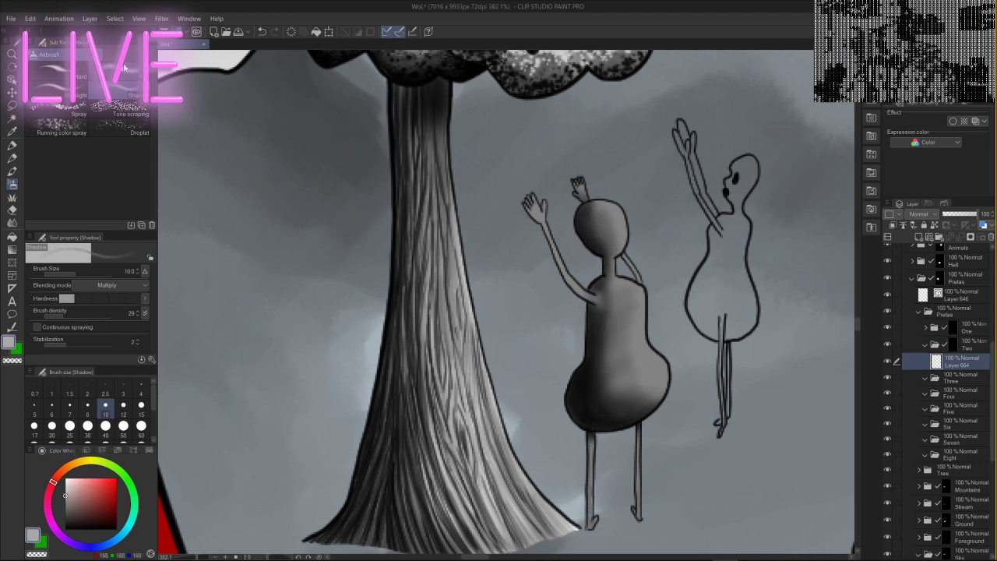
{"action": "left_click", "coordinate": [56, 89]}
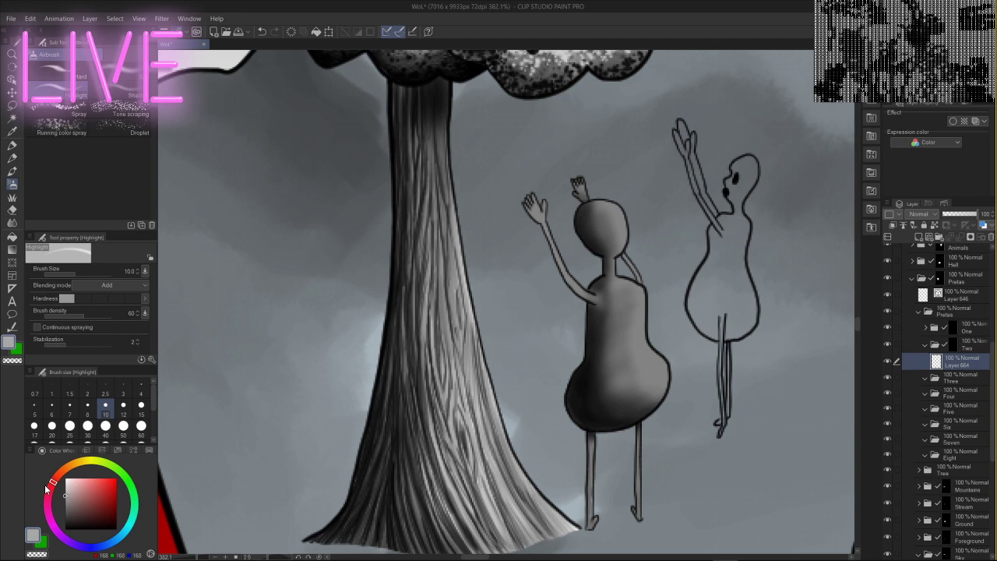
{"action": "mouse_move", "coordinate": [586, 215]}
{"action": "left_mouse_down"}
{"action": "mouse_move", "coordinate": [603, 204]}
{"action": "mouse_move", "coordinate": [624, 225]}
{"action": "left_mouse_up"}
{"action": "key", "text": "ctrl+z"}
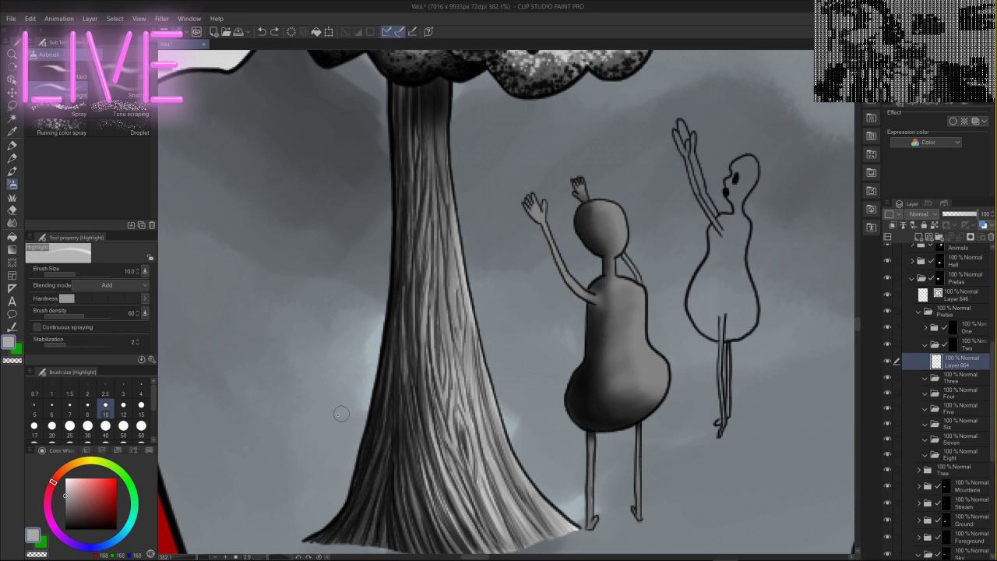
{"action": "left_click", "coordinate": [67, 505]}
{"action": "left_click", "coordinate": [65, 510]}
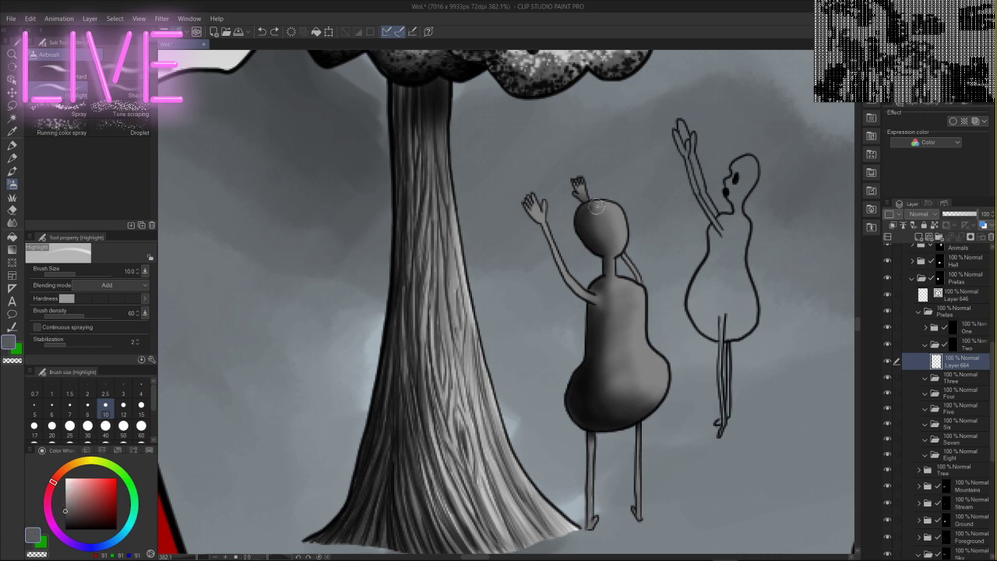
{"action": "mouse_move", "coordinate": [591, 210]}
{"action": "left_mouse_down"}
{"action": "mouse_move", "coordinate": [611, 208]}
{"action": "mouse_move", "coordinate": [615, 231]}
{"action": "left_mouse_up"}
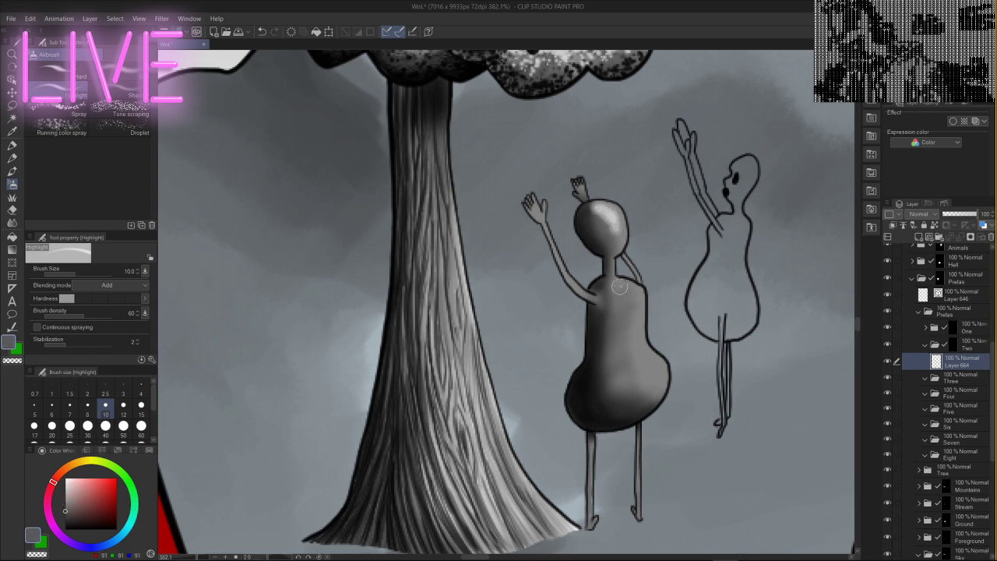
{"action": "mouse_move", "coordinate": [620, 287]}
{"action": "left_mouse_down"}
{"action": "mouse_move", "coordinate": [645, 315]}
{"action": "mouse_move", "coordinate": [636, 295]}
{"action": "mouse_move", "coordinate": [643, 341]}
{"action": "mouse_move", "coordinate": [624, 295]}
{"action": "mouse_move", "coordinate": [640, 356]}
{"action": "mouse_move", "coordinate": [617, 297]}
{"action": "mouse_move", "coordinate": [641, 352]}
{"action": "mouse_move", "coordinate": [675, 315]}
{"action": "mouse_move", "coordinate": [639, 347]}
{"action": "mouse_move", "coordinate": [637, 313]}
{"action": "mouse_move", "coordinate": [617, 295]}
{"action": "mouse_move", "coordinate": [627, 292]}
{"action": "mouse_move", "coordinate": [622, 311]}
{"action": "mouse_move", "coordinate": [636, 316]}
{"action": "mouse_move", "coordinate": [633, 363]}
{"action": "mouse_move", "coordinate": [654, 358]}
{"action": "mouse_move", "coordinate": [644, 388]}
{"action": "mouse_move", "coordinate": [695, 360]}
{"action": "left_mouse_up"}
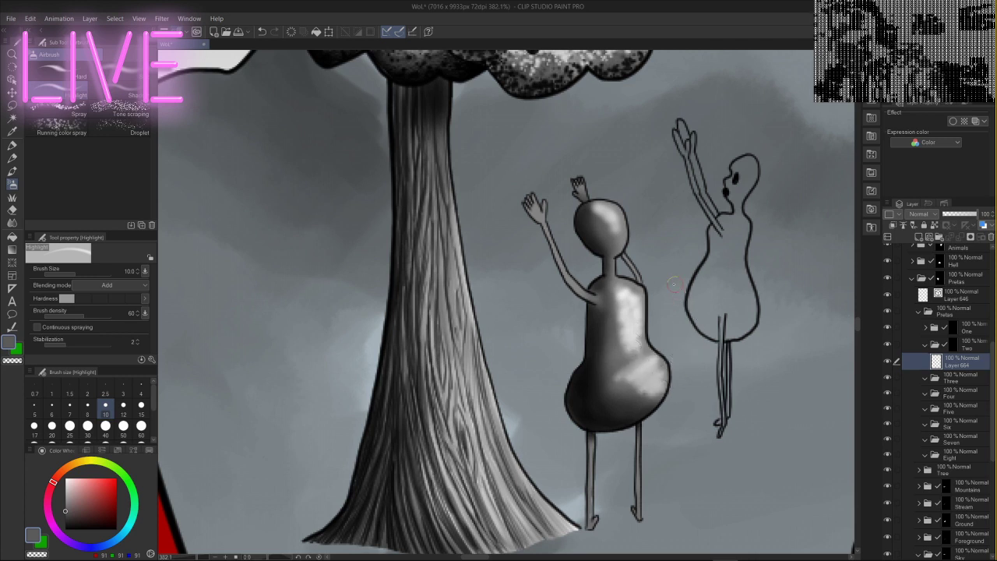
- Add highlights to the preta's arms, legs, shoulder and hands, and touch up the head highlight with the Highlight airbrush at size 10
{"action": "mouse_move", "coordinate": [577, 282]}
{"action": "left_mouse_down"}
{"action": "mouse_move", "coordinate": [553, 229]}
{"action": "mouse_move", "coordinate": [585, 277]}
{"action": "left_mouse_up"}
{"action": "mouse_move", "coordinate": [594, 477]}
{"action": "left_mouse_down"}
{"action": "mouse_move", "coordinate": [597, 498]}
{"action": "mouse_move", "coordinate": [590, 463]}
{"action": "left_mouse_up"}
{"action": "left_click_drag", "start_coordinate": [639, 508], "coordinate": [643, 475]}
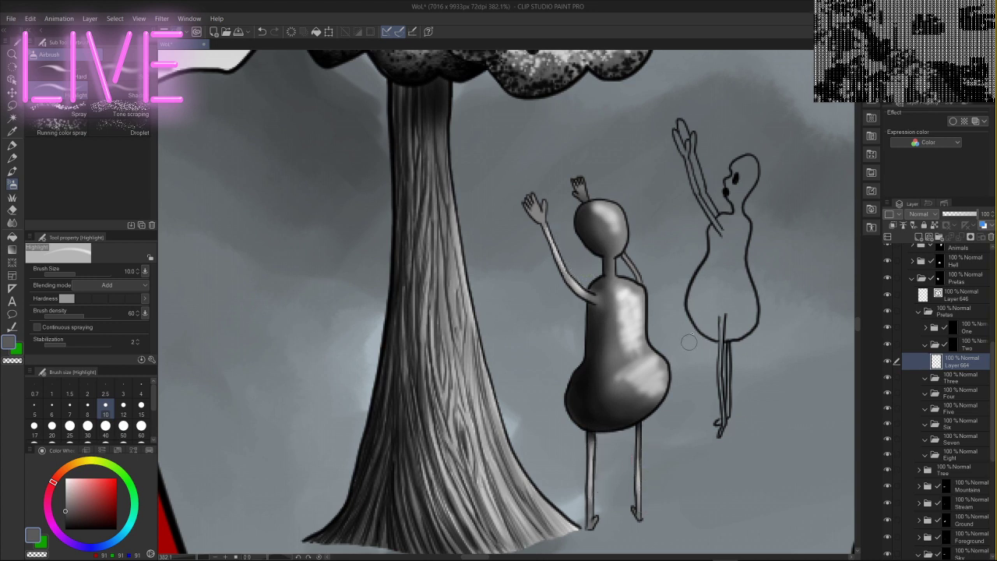
{"action": "left_click_drag", "start_coordinate": [617, 278], "coordinate": [640, 296]}
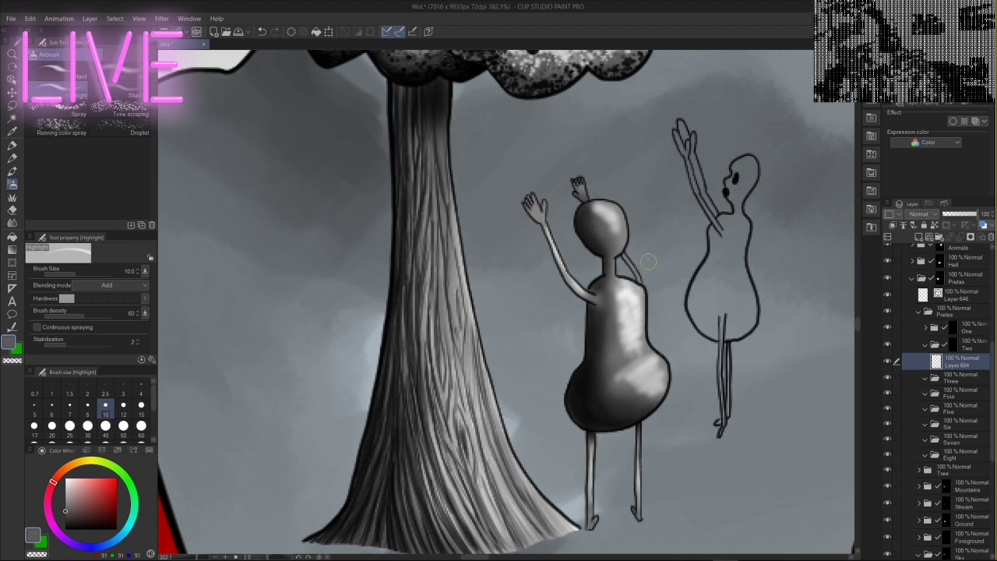
{"action": "mouse_move", "coordinate": [632, 257]}
{"action": "left_mouse_down"}
{"action": "mouse_move", "coordinate": [640, 273]}
{"action": "mouse_move", "coordinate": [632, 262]}
{"action": "left_mouse_up"}
{"action": "left_click_drag", "start_coordinate": [581, 187], "coordinate": [534, 209]}
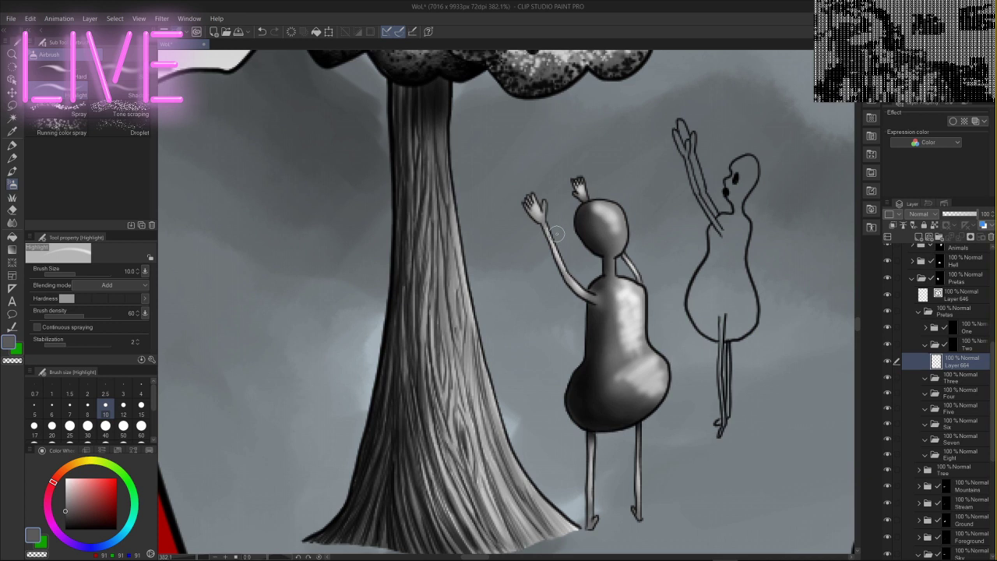
{"action": "mouse_move", "coordinate": [606, 207]}
{"action": "left_mouse_down"}
{"action": "mouse_move", "coordinate": [599, 216]}
{"action": "mouse_move", "coordinate": [615, 230]}
{"action": "left_mouse_up"}
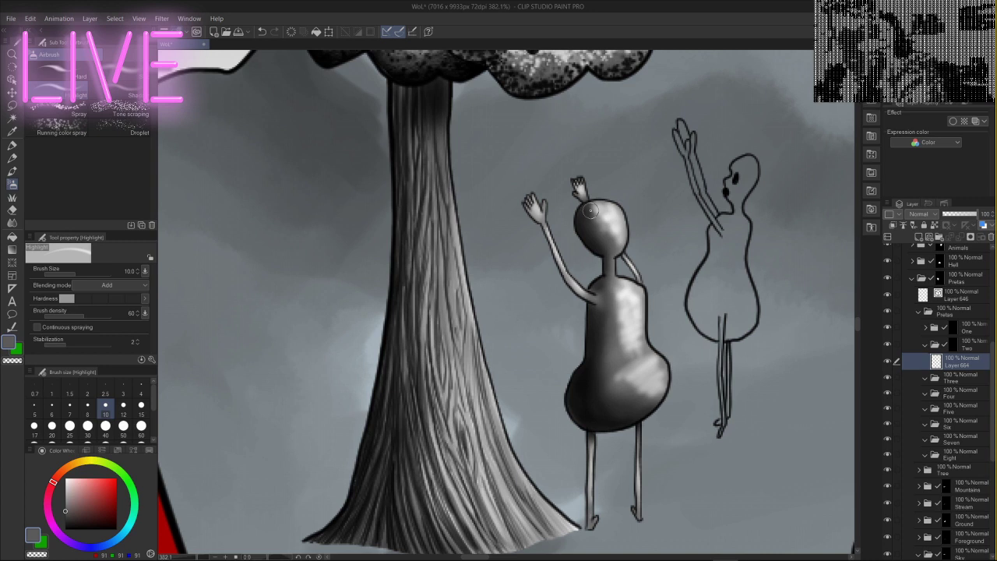
- Smooth the second preta's torso, belly and head shading with the Blur tool at size 15, and its raised arm at size 5
{"action": "left_click", "coordinate": [13, 222]}
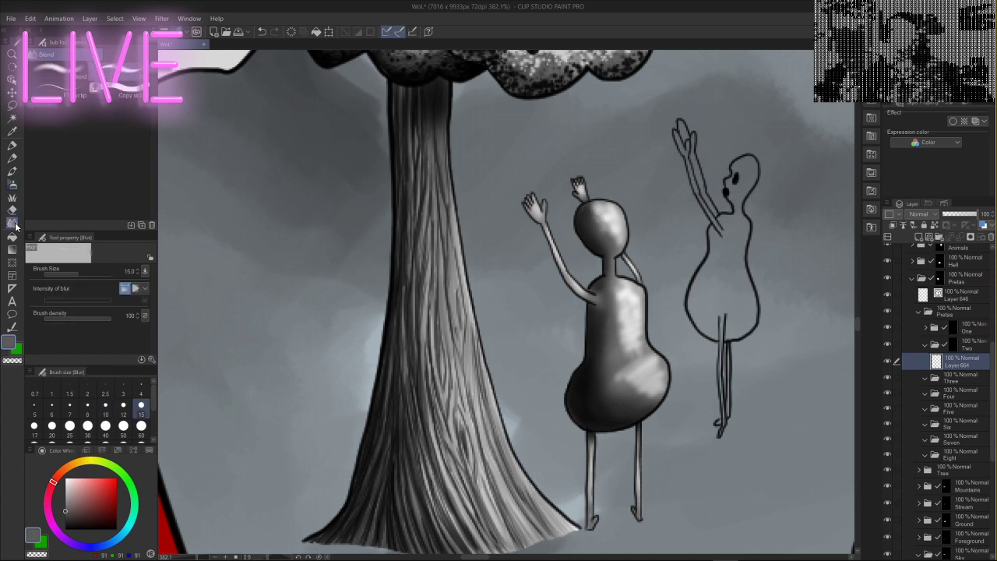
{"action": "mouse_move", "coordinate": [632, 292]}
{"action": "left_mouse_down"}
{"action": "mouse_move", "coordinate": [636, 331]}
{"action": "mouse_move", "coordinate": [626, 294]}
{"action": "mouse_move", "coordinate": [624, 345]}
{"action": "mouse_move", "coordinate": [620, 288]}
{"action": "mouse_move", "coordinate": [641, 302]}
{"action": "mouse_move", "coordinate": [637, 354]}
{"action": "mouse_move", "coordinate": [662, 379]}
{"action": "mouse_move", "coordinate": [647, 357]}
{"action": "mouse_move", "coordinate": [647, 380]}
{"action": "mouse_move", "coordinate": [635, 385]}
{"action": "mouse_move", "coordinate": [654, 314]}
{"action": "mouse_move", "coordinate": [635, 374]}
{"action": "mouse_move", "coordinate": [627, 363]}
{"action": "mouse_move", "coordinate": [642, 377]}
{"action": "mouse_move", "coordinate": [654, 338]}
{"action": "mouse_move", "coordinate": [651, 369]}
{"action": "mouse_move", "coordinate": [627, 360]}
{"action": "mouse_move", "coordinate": [655, 354]}
{"action": "mouse_move", "coordinate": [659, 381]}
{"action": "mouse_move", "coordinate": [634, 285]}
{"action": "mouse_move", "coordinate": [612, 316]}
{"action": "mouse_move", "coordinate": [615, 357]}
{"action": "mouse_move", "coordinate": [614, 233]}
{"action": "mouse_move", "coordinate": [601, 209]}
{"action": "mouse_move", "coordinate": [612, 239]}
{"action": "mouse_move", "coordinate": [593, 265]}
{"action": "left_mouse_up"}
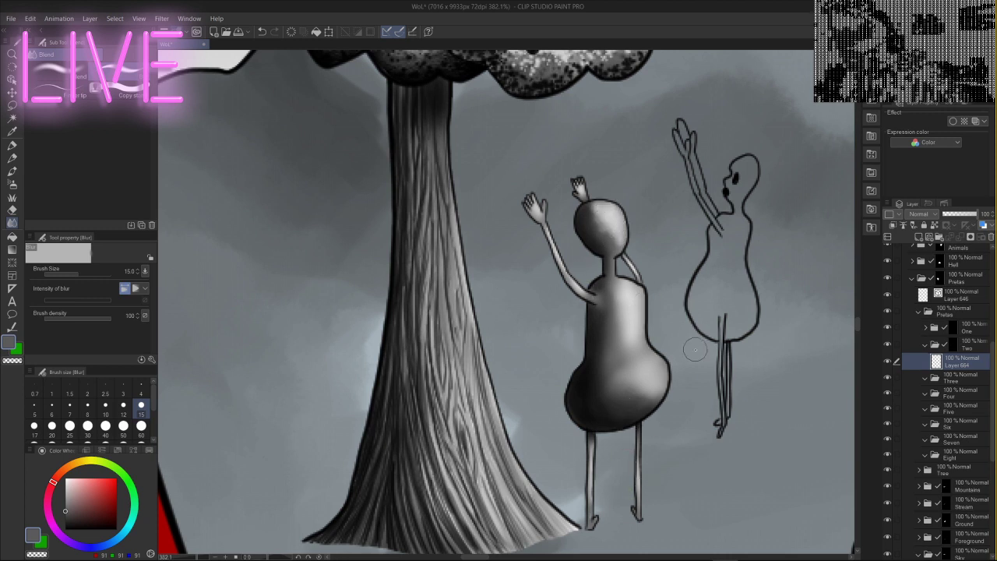
{"action": "mouse_move", "coordinate": [654, 374]}
{"action": "left_mouse_down"}
{"action": "mouse_move", "coordinate": [580, 408]}
{"action": "mouse_move", "coordinate": [630, 300]}
{"action": "mouse_move", "coordinate": [677, 250]}
{"action": "mouse_move", "coordinate": [645, 223]}
{"action": "mouse_move", "coordinate": [592, 243]}
{"action": "mouse_move", "coordinate": [579, 222]}
{"action": "mouse_move", "coordinate": [610, 258]}
{"action": "mouse_move", "coordinate": [606, 232]}
{"action": "left_mouse_up"}
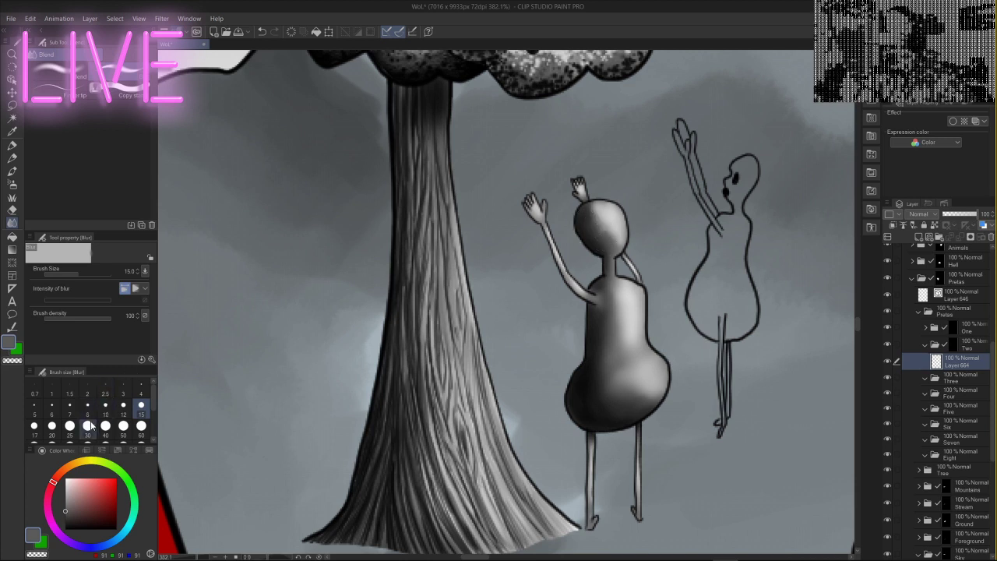
{"action": "left_click", "coordinate": [106, 406]}
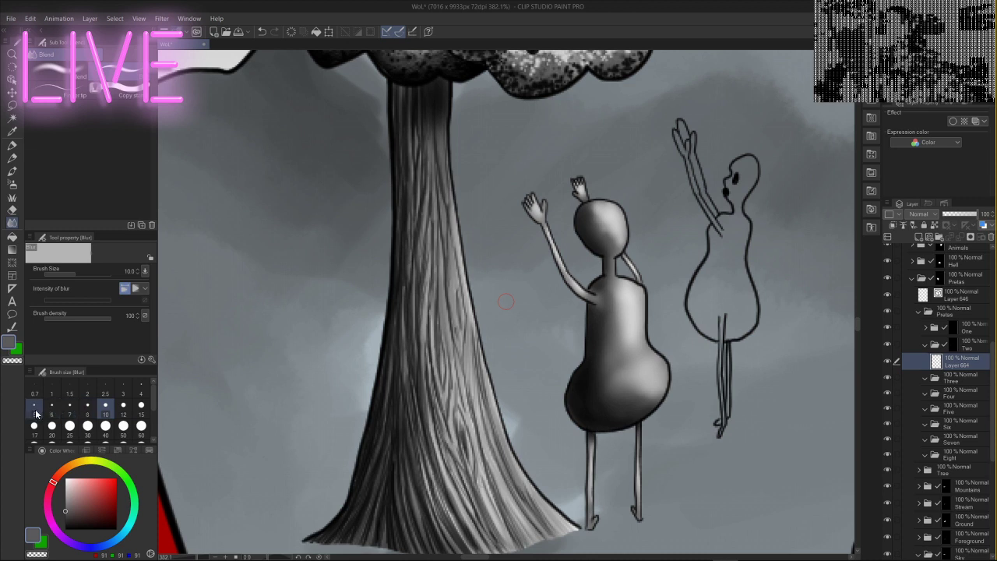
{"action": "left_click", "coordinate": [34, 405]}
{"action": "left_click_drag", "start_coordinate": [542, 211], "coordinate": [539, 217]}
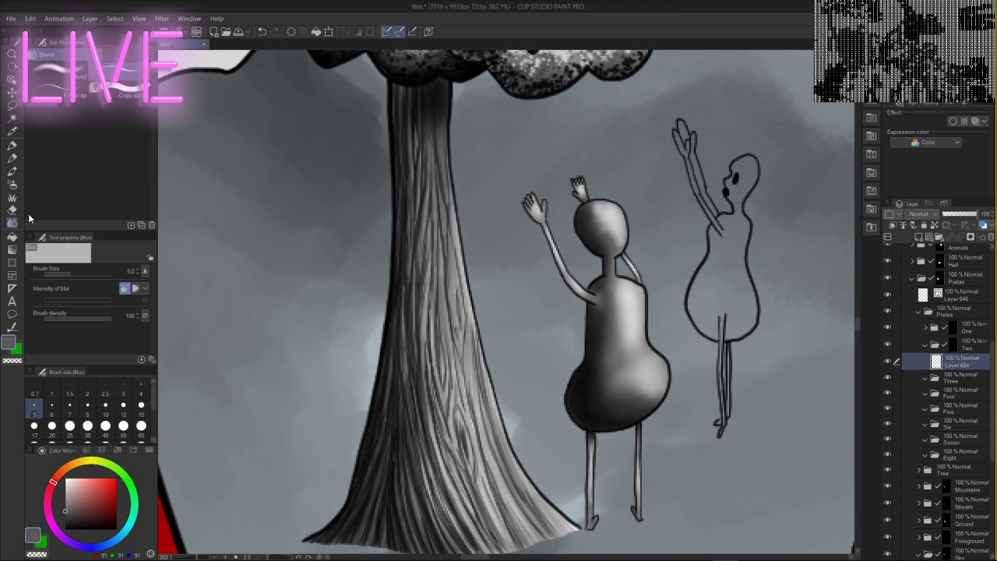
- Shade the second preta's arms, raised hands, shoulder and feet with the Shadow airbrush at size 5, and switch back to the Blur tool
{"action": "left_click", "coordinate": [12, 158]}
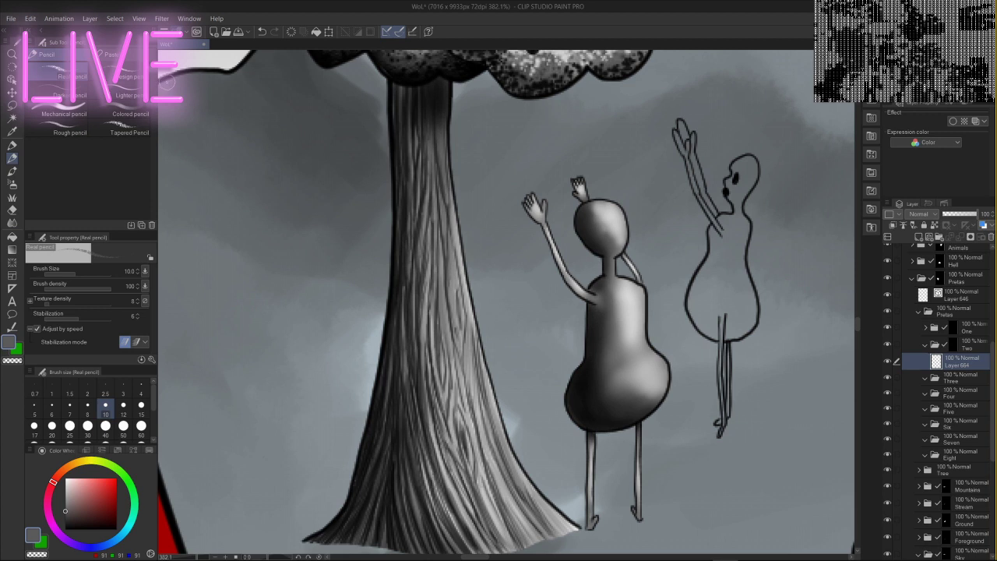
{"action": "left_click", "coordinate": [13, 183]}
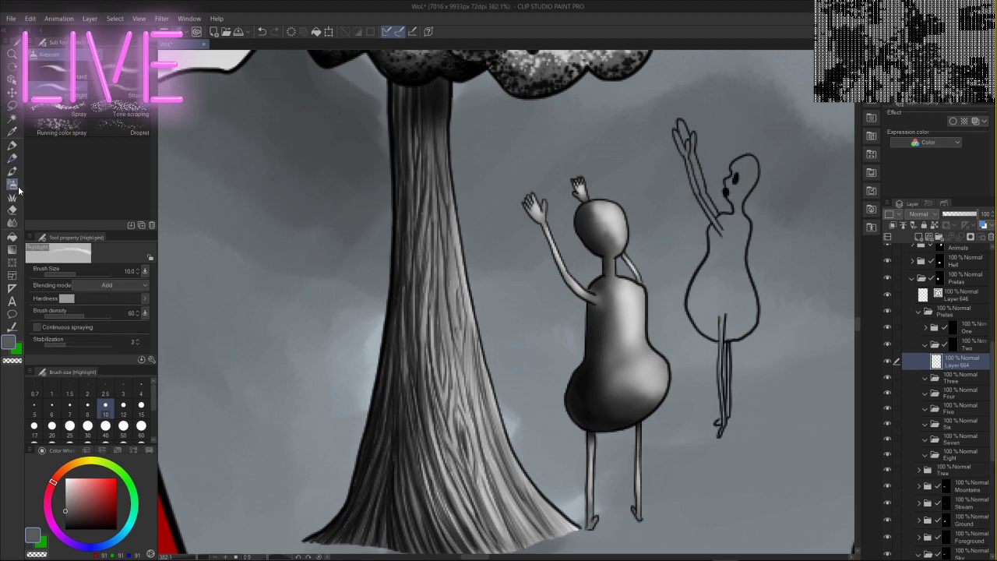
{"action": "left_click", "coordinate": [125, 90]}
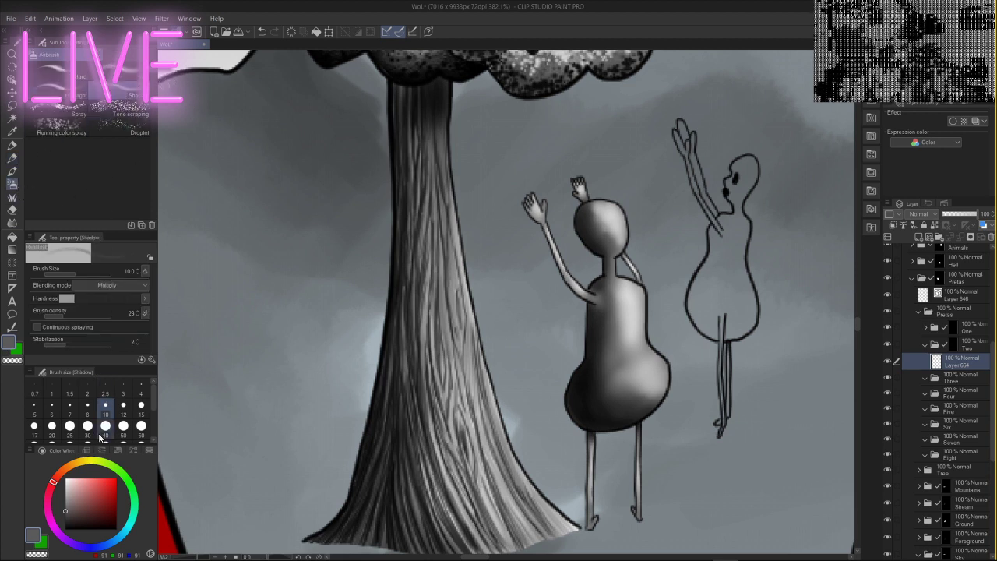
{"action": "left_click", "coordinate": [34, 406]}
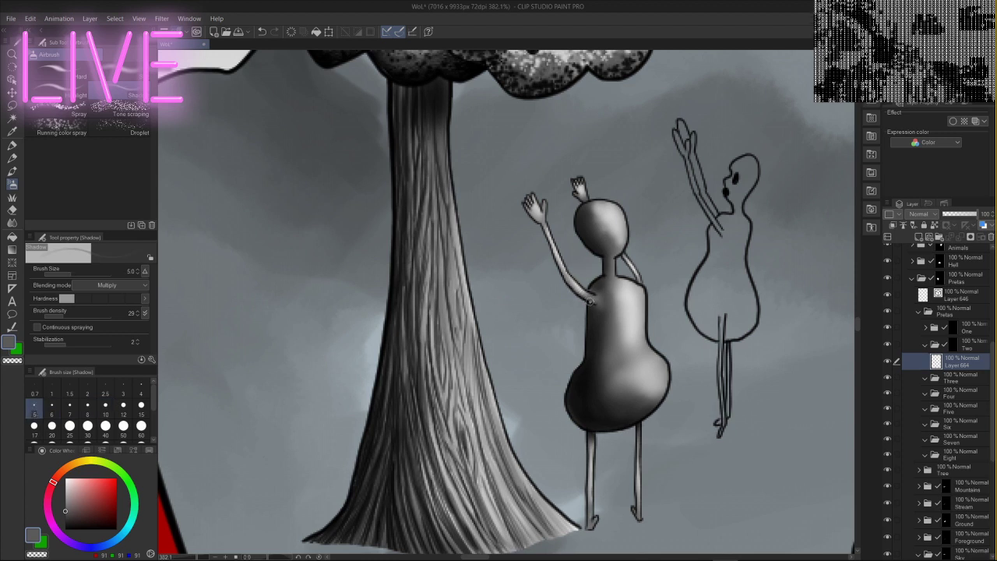
{"action": "left_click_drag", "start_coordinate": [564, 277], "coordinate": [592, 303]}
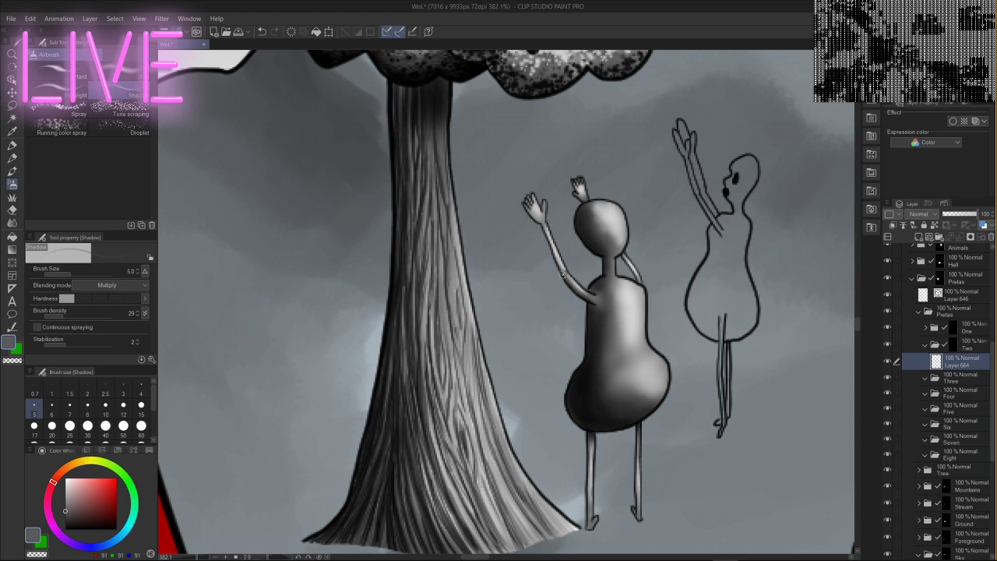
{"action": "mouse_move", "coordinate": [562, 274]}
{"action": "left_mouse_down"}
{"action": "mouse_move", "coordinate": [528, 205]}
{"action": "mouse_move", "coordinate": [537, 215]}
{"action": "left_mouse_up"}
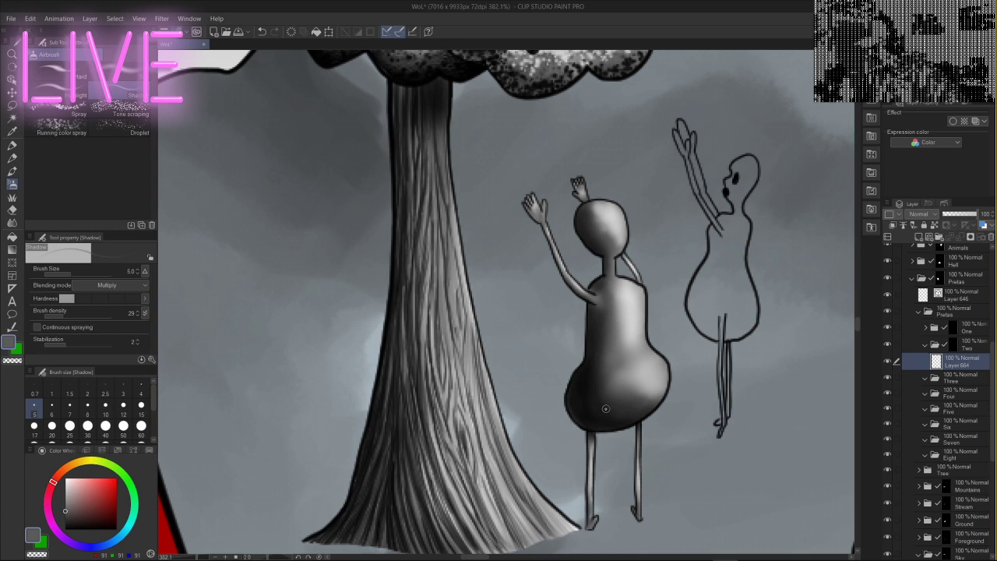
{"action": "mouse_move", "coordinate": [638, 278]}
{"action": "left_mouse_down"}
{"action": "mouse_move", "coordinate": [631, 270]}
{"action": "mouse_move", "coordinate": [644, 282]}
{"action": "left_mouse_up"}
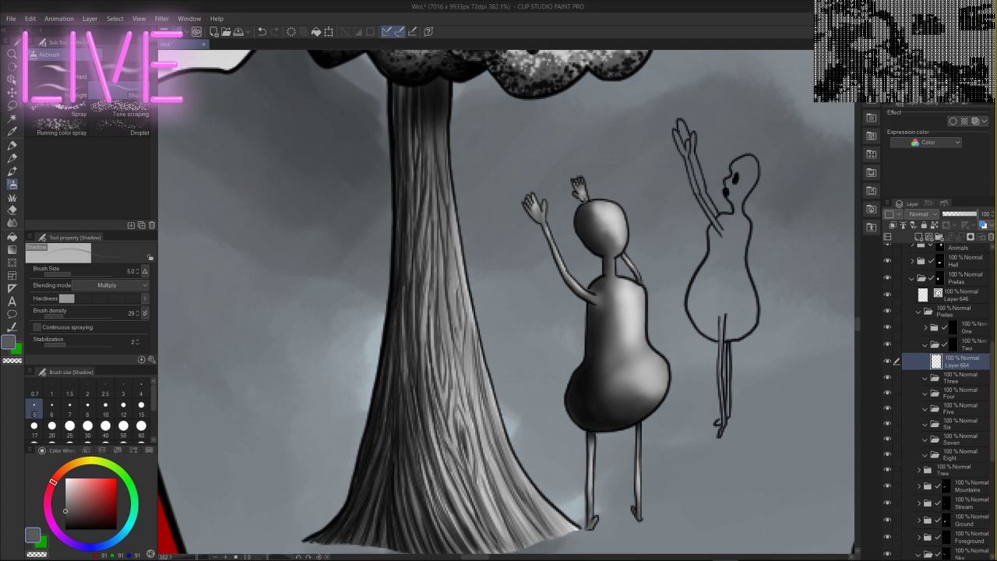
{"action": "mouse_move", "coordinate": [582, 200]}
{"action": "left_mouse_down"}
{"action": "mouse_move", "coordinate": [574, 184]}
{"action": "mouse_move", "coordinate": [580, 202]}
{"action": "mouse_move", "coordinate": [532, 211]}
{"action": "mouse_move", "coordinate": [526, 201]}
{"action": "mouse_move", "coordinate": [587, 317]}
{"action": "left_mouse_up"}
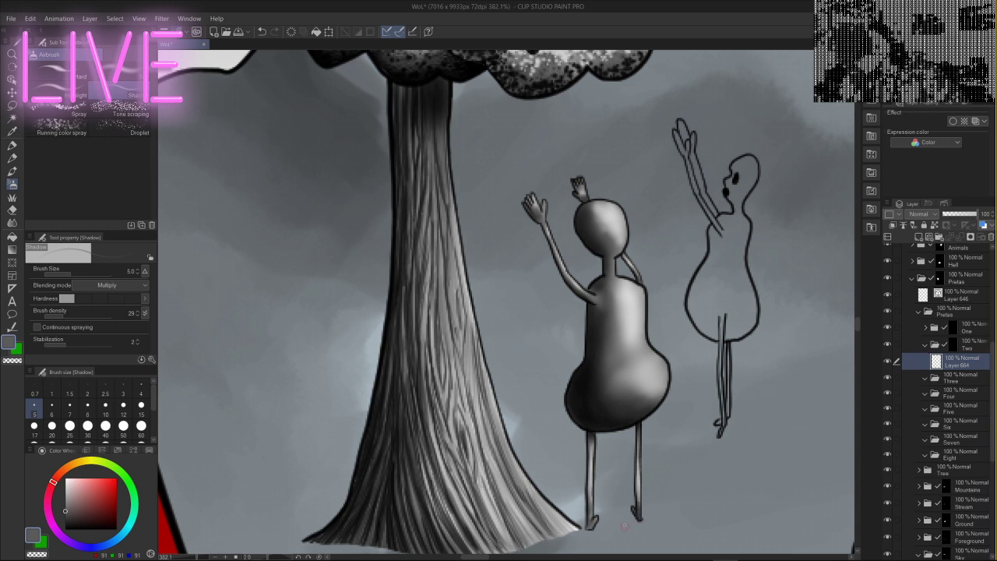
{"action": "left_click_drag", "start_coordinate": [584, 513], "coordinate": [590, 524]}
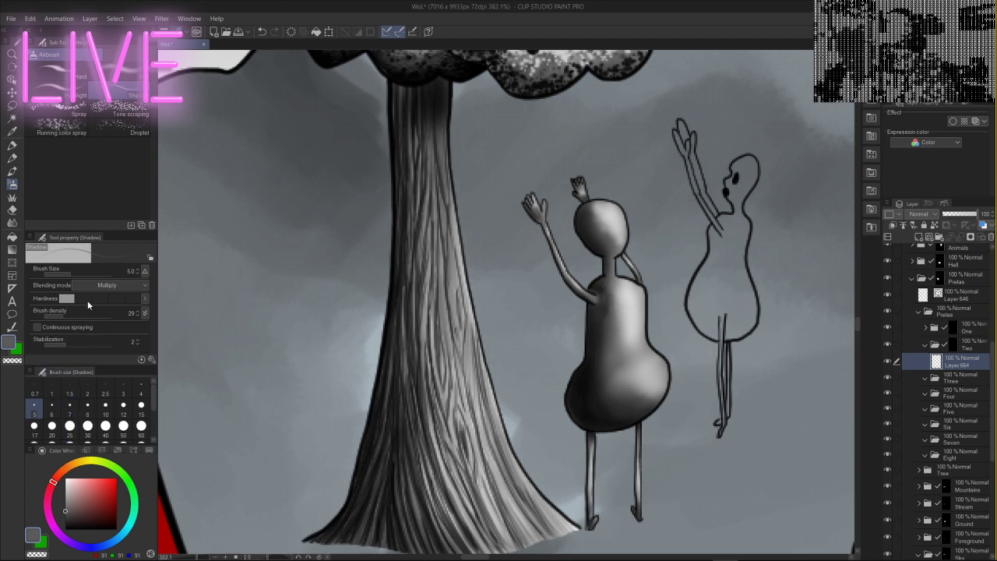
{"action": "left_click", "coordinate": [12, 222]}
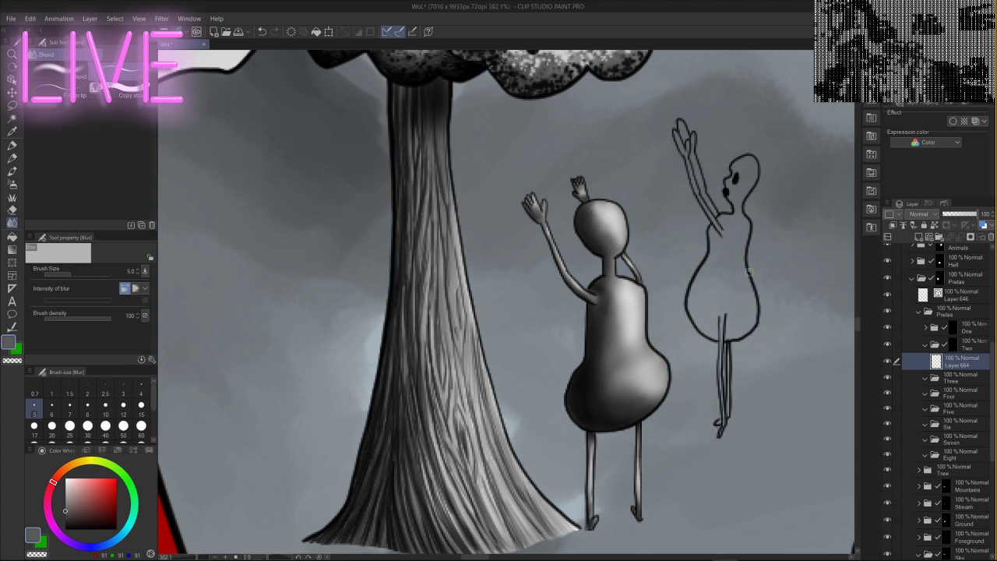
- Collapse folder Two, lasso the third preta along its outline, and add a layer mask from that selection to folder Three
{"action": "left_click_drag", "start_coordinate": [752, 223], "coordinate": [661, 229]}
{"action": "left_click", "coordinate": [969, 385]}
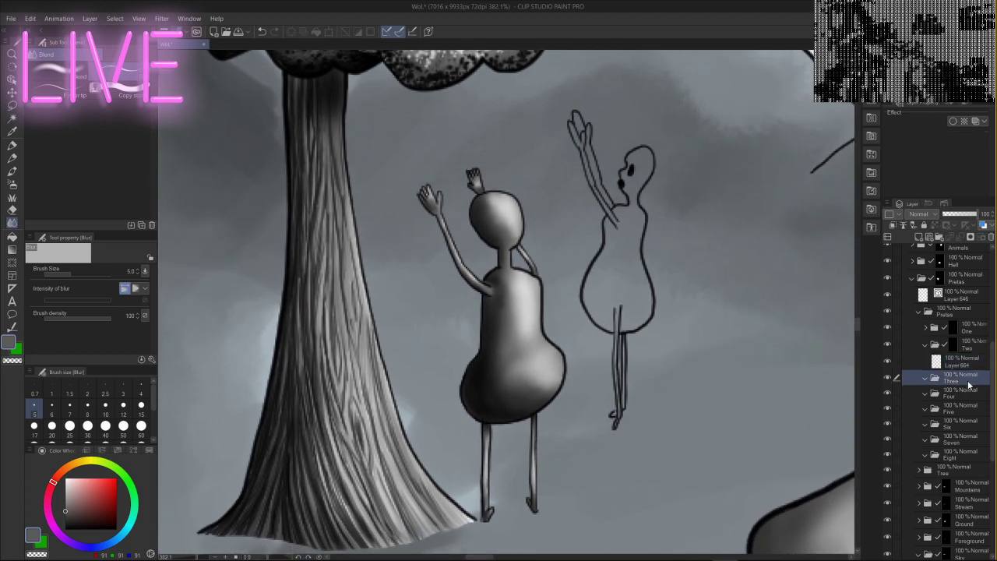
{"action": "left_click", "coordinate": [926, 345]}
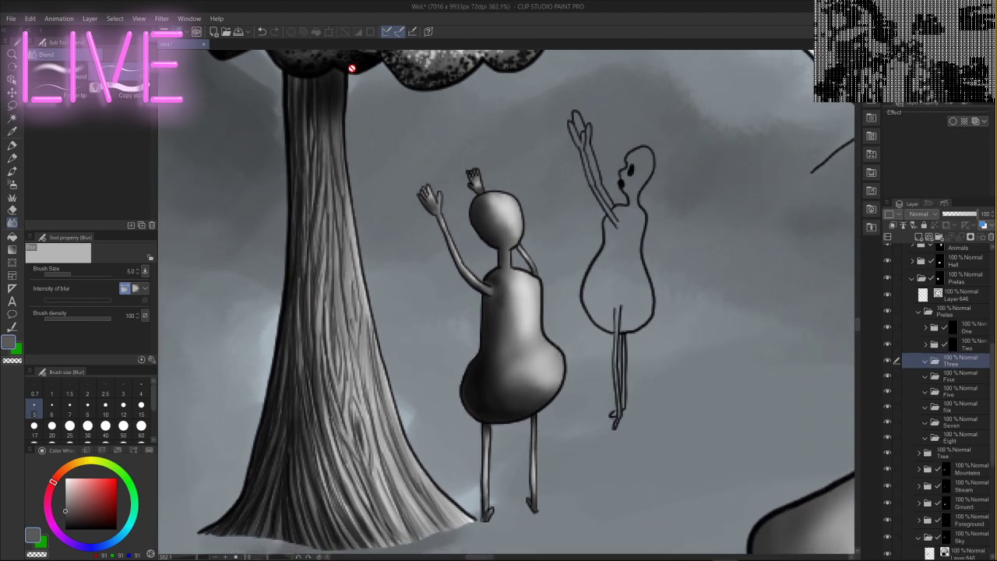
{"action": "left_click", "coordinate": [12, 106]}
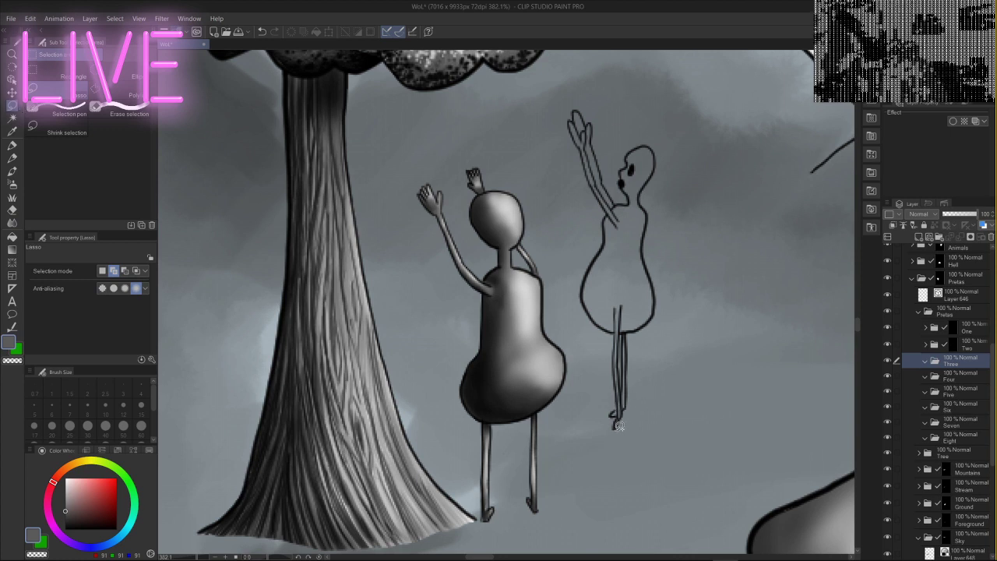
{"action": "mouse_move", "coordinate": [619, 426]}
{"action": "left_mouse_down"}
{"action": "mouse_move", "coordinate": [616, 331]}
{"action": "mouse_move", "coordinate": [585, 295]}
{"action": "mouse_move", "coordinate": [611, 211]}
{"action": "mouse_move", "coordinate": [576, 134]}
{"action": "mouse_move", "coordinate": [581, 106]}
{"action": "mouse_move", "coordinate": [599, 126]}
{"action": "mouse_move", "coordinate": [620, 199]}
{"action": "mouse_move", "coordinate": [632, 200]}
{"action": "mouse_move", "coordinate": [623, 166]}
{"action": "mouse_move", "coordinate": [633, 149]}
{"action": "mouse_move", "coordinate": [656, 148]}
{"action": "mouse_move", "coordinate": [643, 195]}
{"action": "mouse_move", "coordinate": [661, 302]}
{"action": "mouse_move", "coordinate": [631, 335]}
{"action": "mouse_move", "coordinate": [620, 421]}
{"action": "left_mouse_up"}
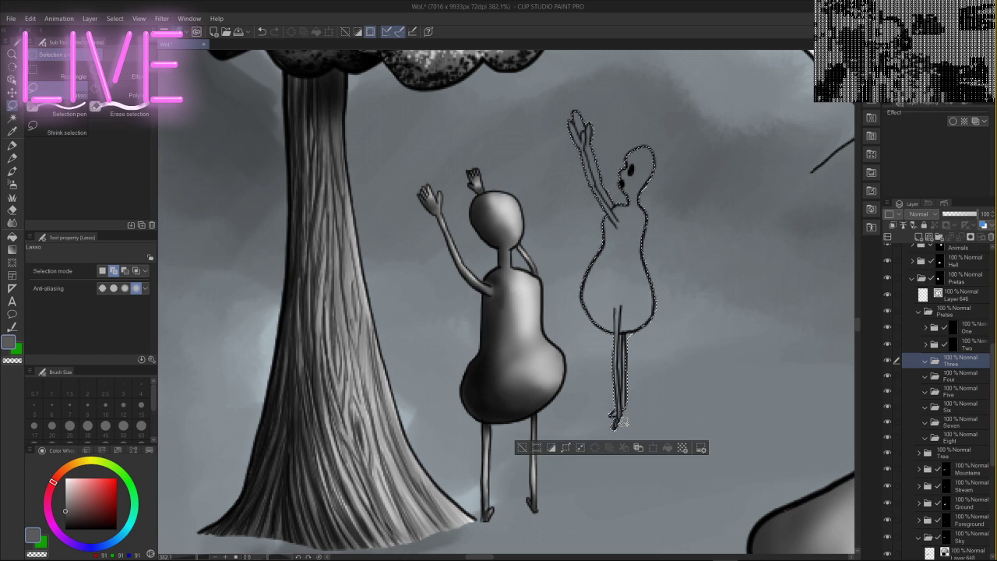
{"action": "right_click", "coordinate": [965, 363]}
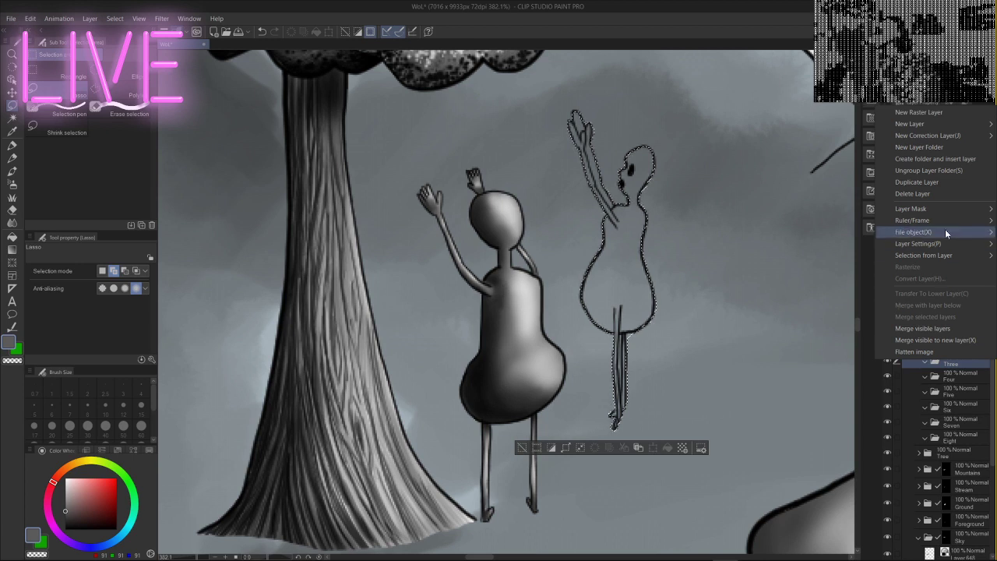
{"action": "mouse_move", "coordinate": [939, 210]}
{"action": "left_click", "coordinate": [854, 210]}
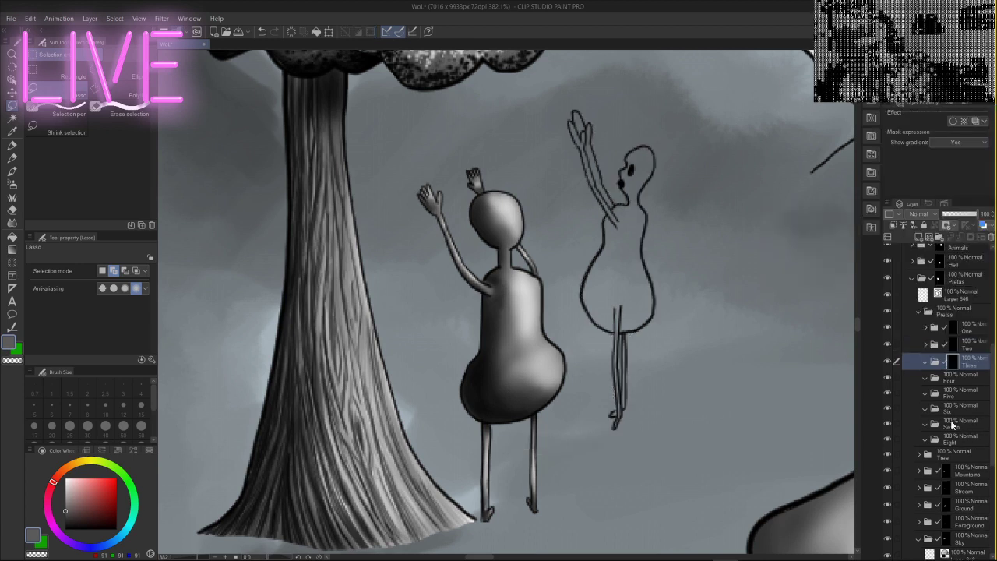
- Add a raster layer inside folder Three and fill the third preta with gray (91, 91, 91)
{"action": "left_click", "coordinate": [919, 238]}
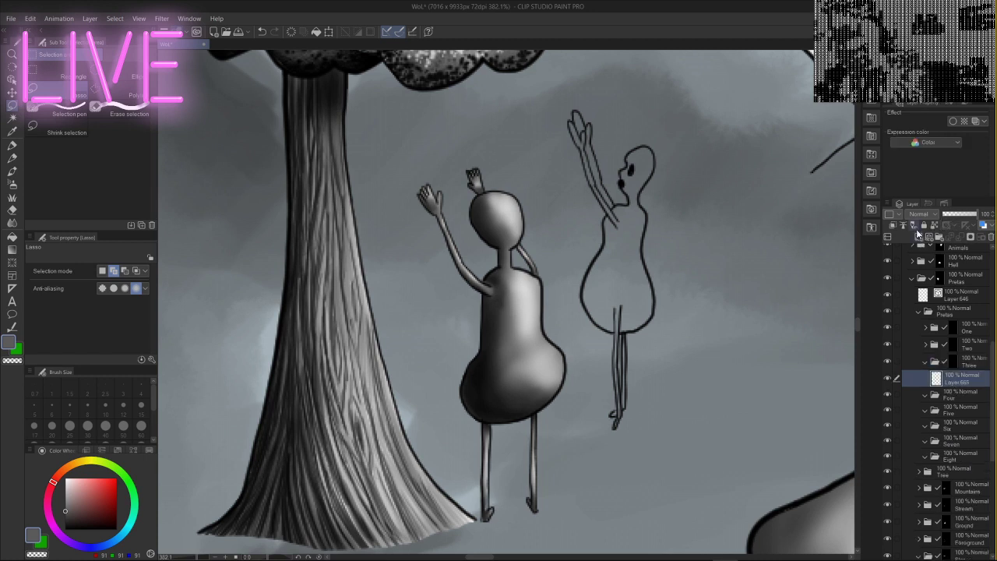
{"action": "left_click", "coordinate": [14, 146]}
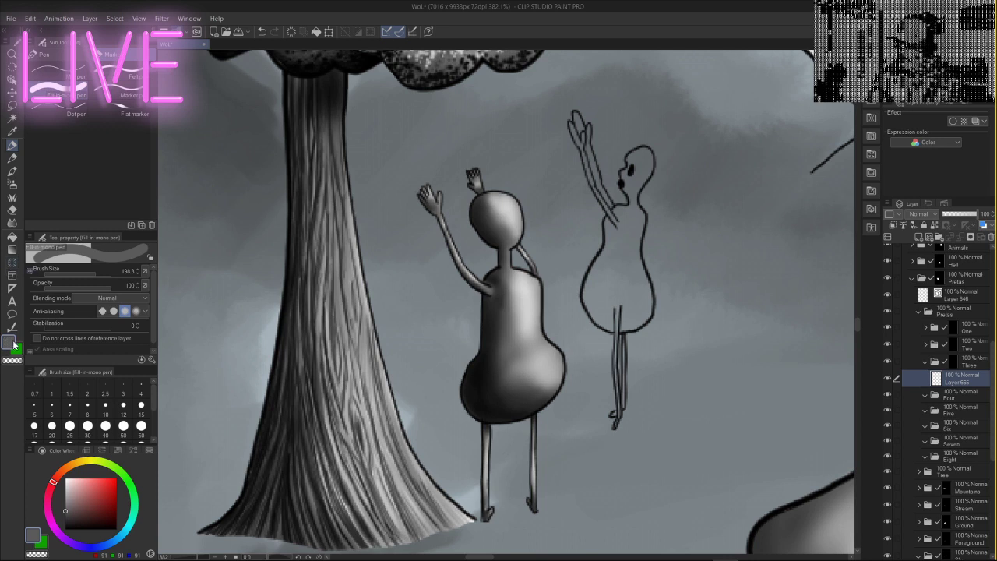
{"action": "left_click", "coordinate": [14, 241]}
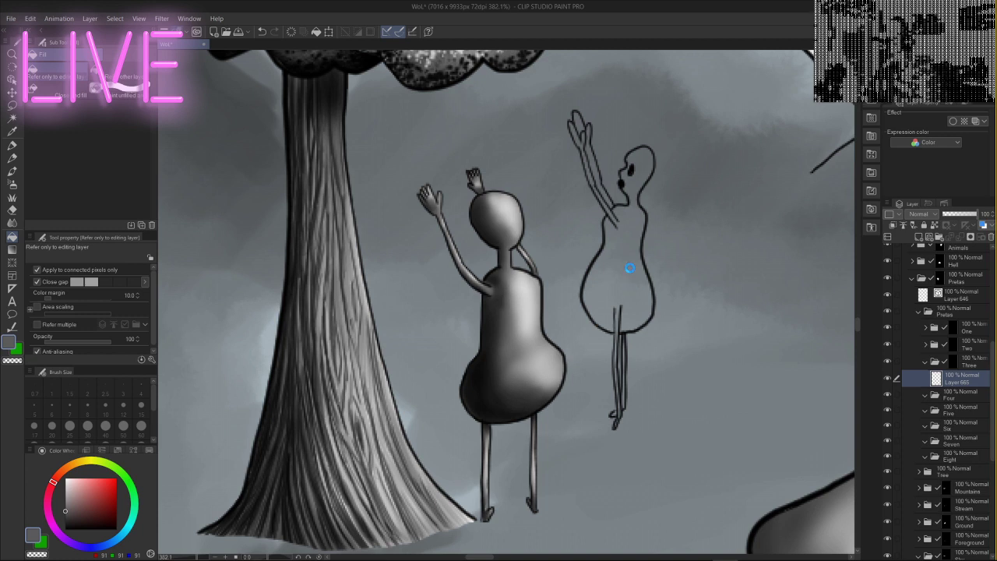
{"action": "left_click", "coordinate": [633, 265]}
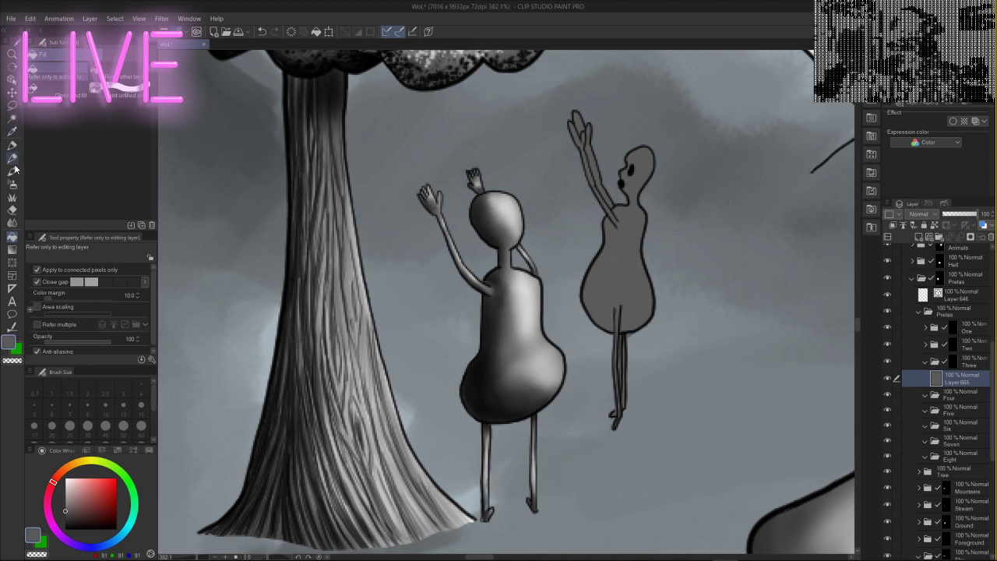
- Shade the third preta's belly, torso edge and face with the Shadow airbrush at size 10
{"action": "left_click", "coordinate": [10, 186]}
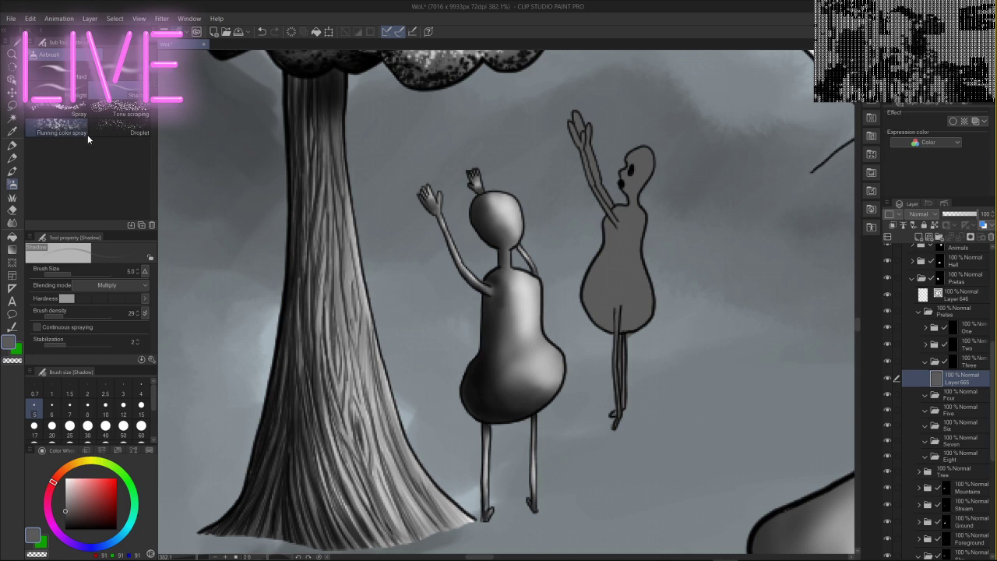
{"action": "left_click", "coordinate": [105, 405]}
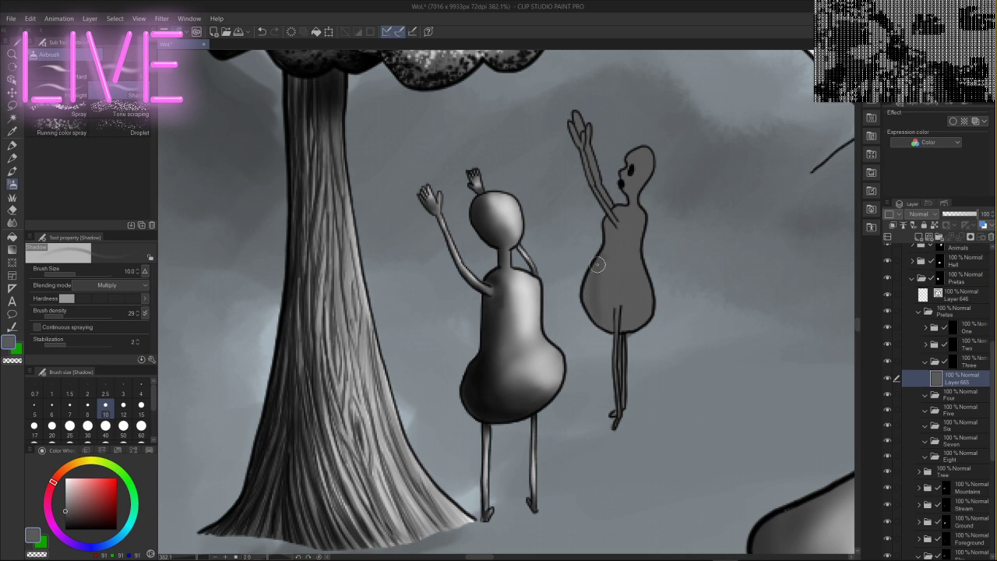
{"action": "left_click_drag", "start_coordinate": [597, 265], "coordinate": [601, 335]}
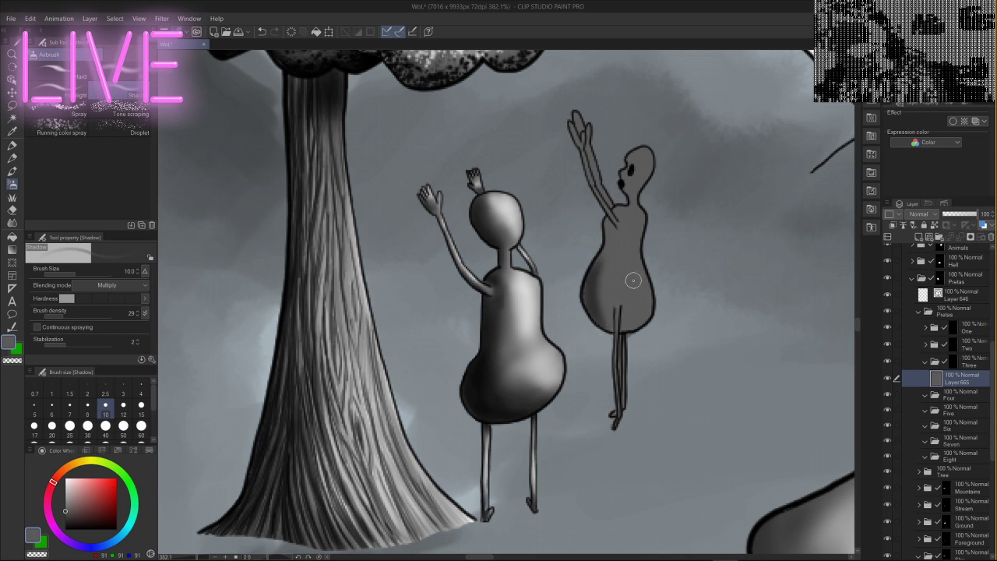
{"action": "mouse_move", "coordinate": [632, 280]}
{"action": "left_mouse_down"}
{"action": "mouse_move", "coordinate": [603, 276]}
{"action": "mouse_move", "coordinate": [602, 295]}
{"action": "mouse_move", "coordinate": [608, 284]}
{"action": "mouse_move", "coordinate": [612, 334]}
{"action": "mouse_move", "coordinate": [610, 285]}
{"action": "mouse_move", "coordinate": [620, 333]}
{"action": "mouse_move", "coordinate": [626, 286]}
{"action": "mouse_move", "coordinate": [626, 324]}
{"action": "mouse_move", "coordinate": [640, 279]}
{"action": "mouse_move", "coordinate": [642, 323]}
{"action": "mouse_move", "coordinate": [644, 284]}
{"action": "mouse_move", "coordinate": [635, 313]}
{"action": "mouse_move", "coordinate": [650, 284]}
{"action": "mouse_move", "coordinate": [643, 325]}
{"action": "mouse_move", "coordinate": [649, 284]}
{"action": "mouse_move", "coordinate": [624, 330]}
{"action": "mouse_move", "coordinate": [633, 307]}
{"action": "mouse_move", "coordinate": [627, 291]}
{"action": "mouse_move", "coordinate": [610, 303]}
{"action": "mouse_move", "coordinate": [601, 291]}
{"action": "mouse_move", "coordinate": [588, 311]}
{"action": "left_mouse_up"}
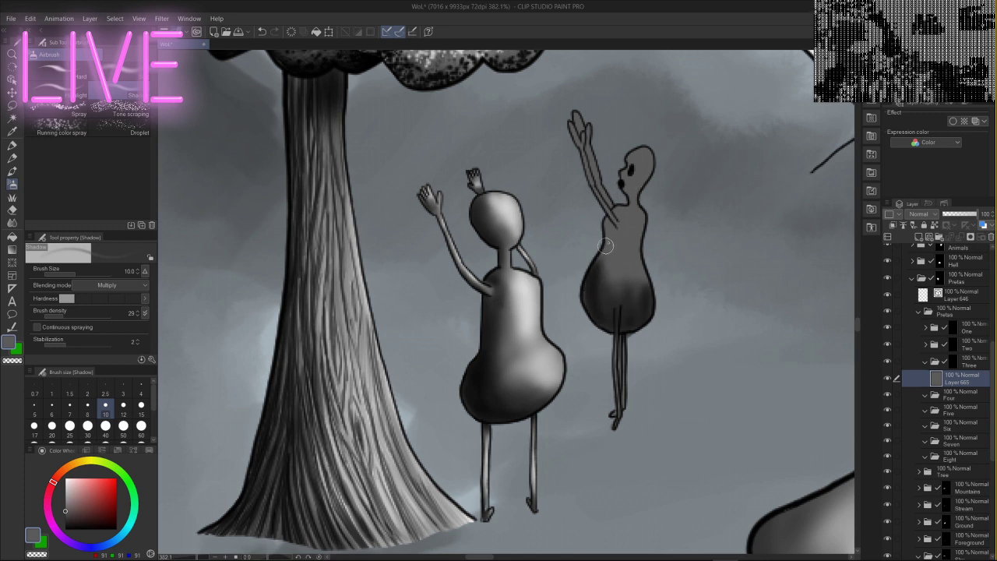
{"action": "left_click_drag", "start_coordinate": [613, 225], "coordinate": [596, 281]}
{"action": "mouse_move", "coordinate": [607, 226]}
{"action": "left_mouse_down"}
{"action": "mouse_move", "coordinate": [585, 270]}
{"action": "mouse_move", "coordinate": [606, 265]}
{"action": "left_mouse_up"}
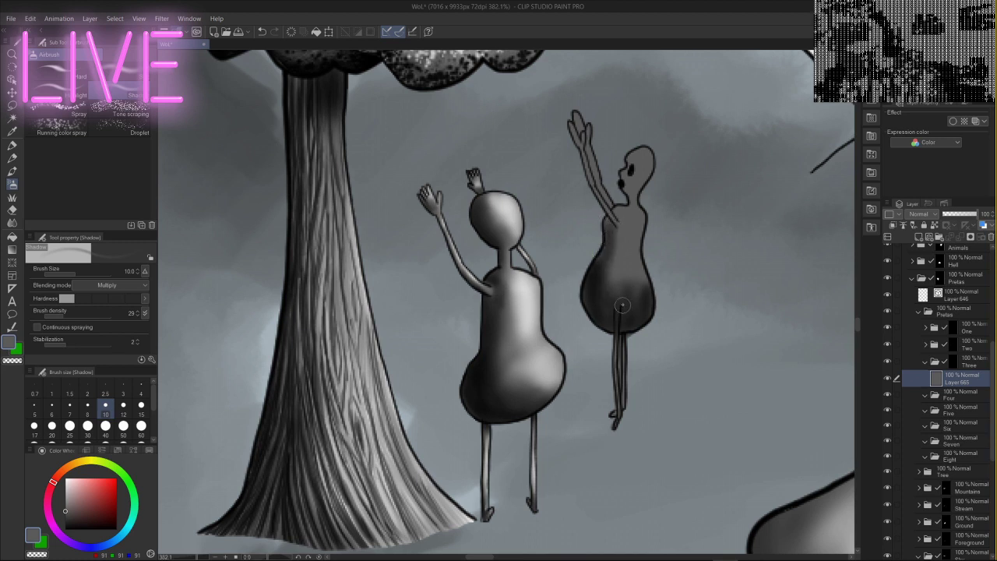
{"action": "left_click_drag", "start_coordinate": [605, 218], "coordinate": [604, 256]}
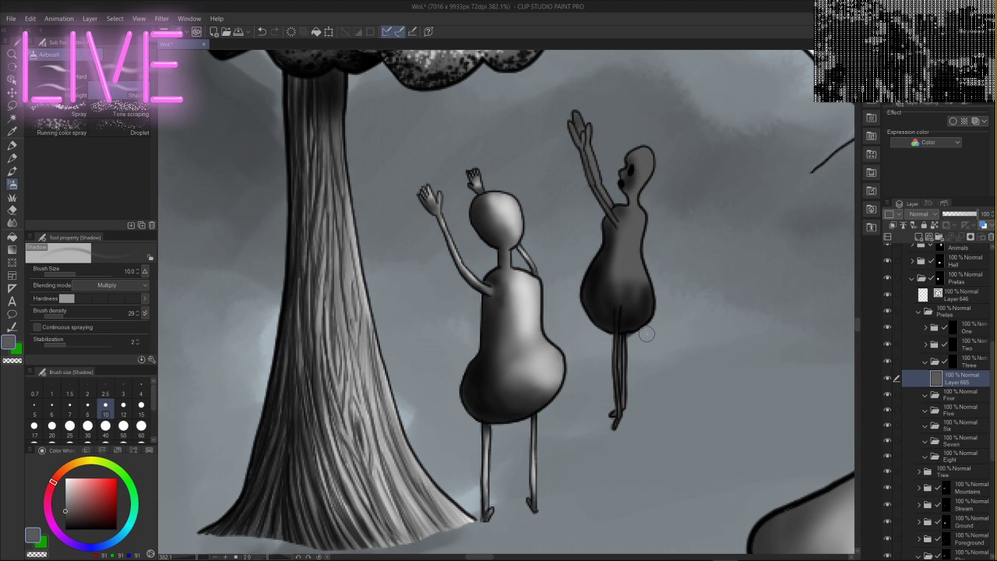
- Reduce the Shadow airbrush to size 5 and darken the third preta's raised arms and hands
{"action": "key", "text": "bracketleft"}
{"action": "key", "text": "bracketleft"}
{"action": "key", "text": "bracketleft"}
{"action": "key", "text": "bracketleft"}
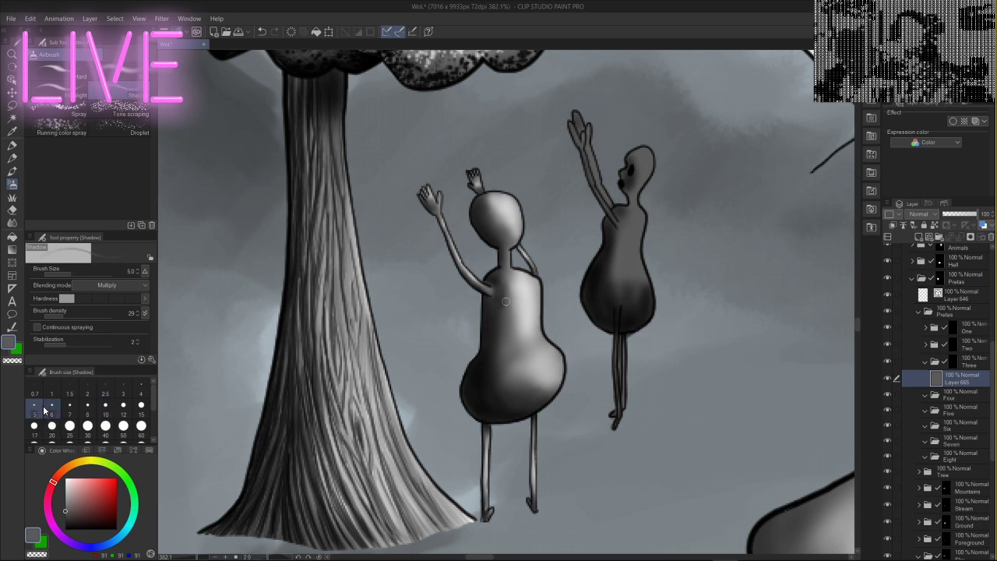
{"action": "left_click_drag", "start_coordinate": [589, 147], "coordinate": [609, 198]}
{"action": "mouse_move", "coordinate": [592, 129]}
{"action": "left_mouse_down"}
{"action": "mouse_move", "coordinate": [588, 144]}
{"action": "mouse_move", "coordinate": [581, 117]}
{"action": "mouse_move", "coordinate": [576, 140]}
{"action": "mouse_move", "coordinate": [622, 241]}
{"action": "left_mouse_up"}
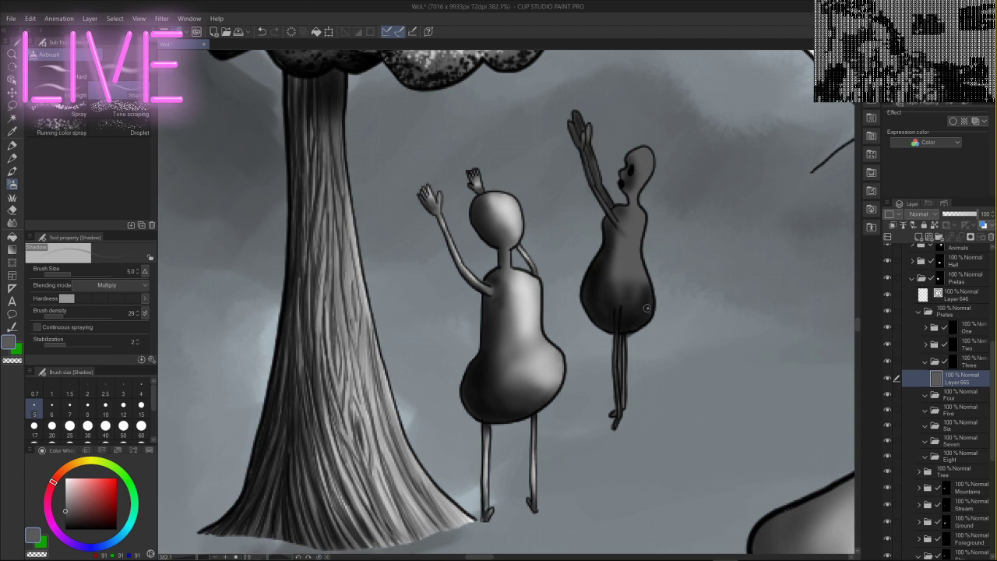
- Activate folder Three's layer mask and switch to the Milli pen for touching up the third preta's mask
{"action": "left_click", "coordinate": [952, 360]}
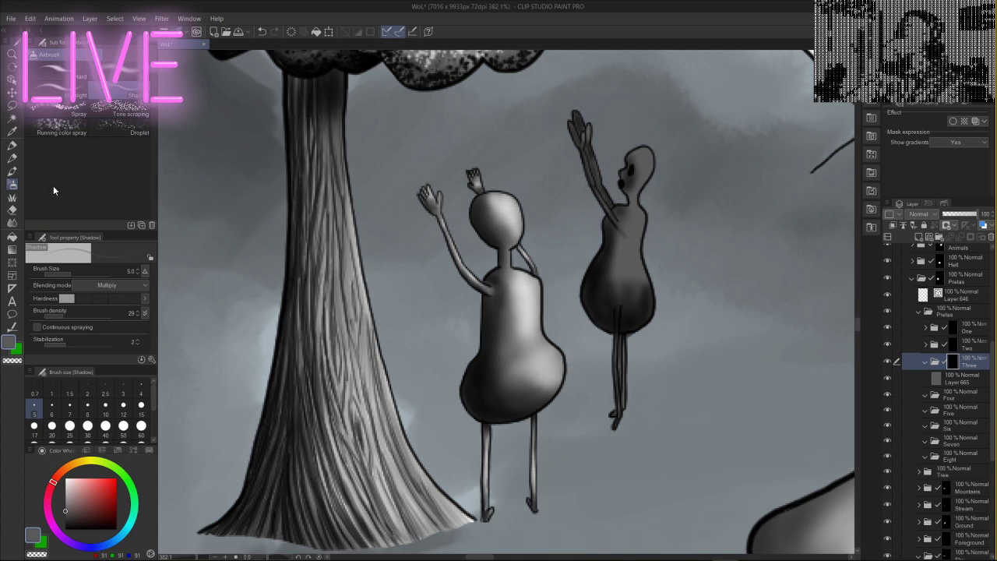
{"action": "left_click", "coordinate": [12, 144]}
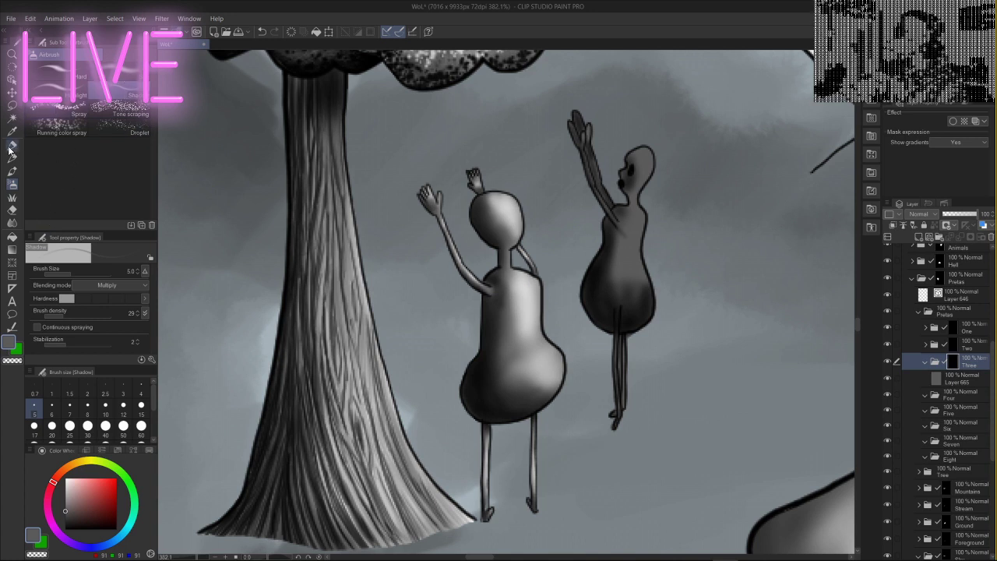
{"action": "left_click", "coordinate": [60, 75]}
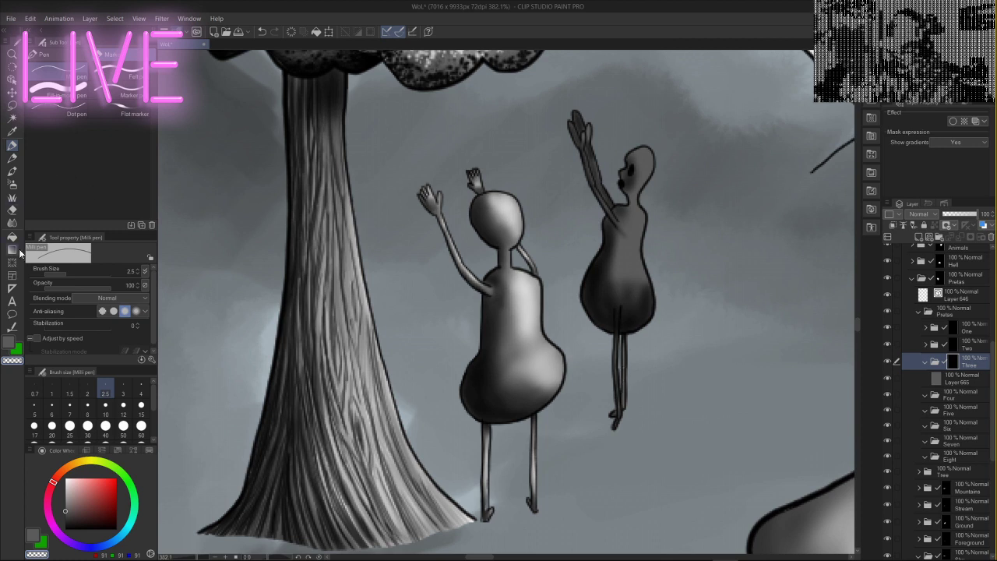
- Switch to the Highlight airbrush, activate the third preta's fill layer, and try a light gray (193, 193, 193) highlight on its chest
{"action": "left_click", "coordinate": [12, 184]}
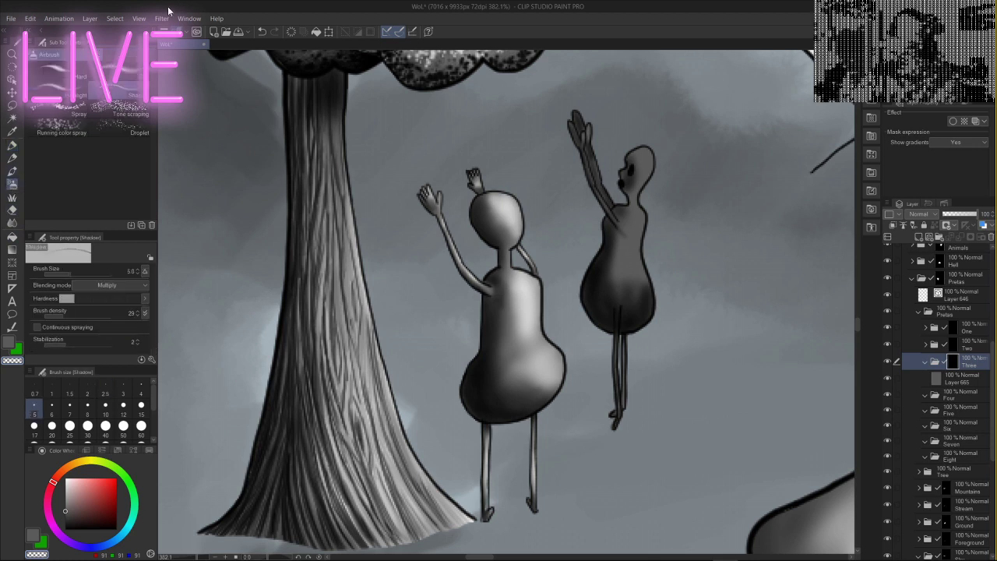
{"action": "left_click", "coordinate": [58, 92]}
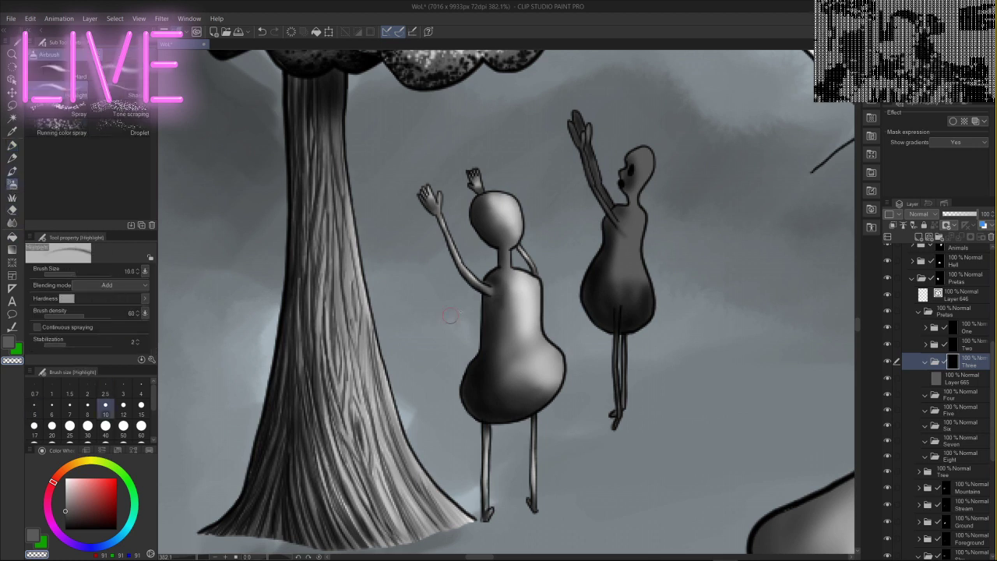
{"action": "mouse_move", "coordinate": [637, 213]}
{"action": "left_mouse_down"}
{"action": "mouse_move", "coordinate": [643, 223]}
{"action": "mouse_move", "coordinate": [634, 222]}
{"action": "mouse_move", "coordinate": [625, 256]}
{"action": "mouse_move", "coordinate": [639, 247]}
{"action": "left_mouse_up"}
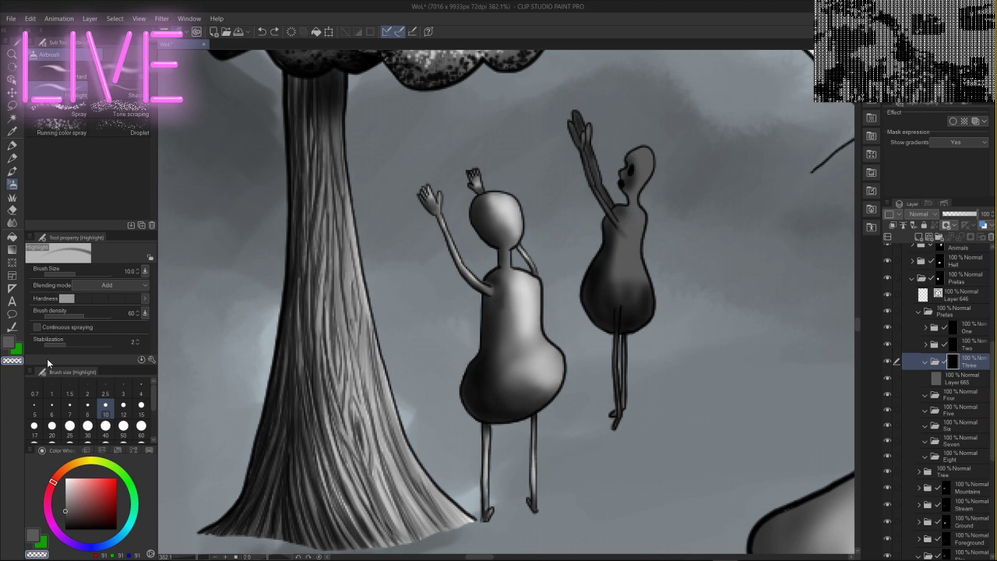
{"action": "left_click", "coordinate": [9, 345]}
{"action": "left_click_drag", "start_coordinate": [636, 215], "coordinate": [630, 246]}
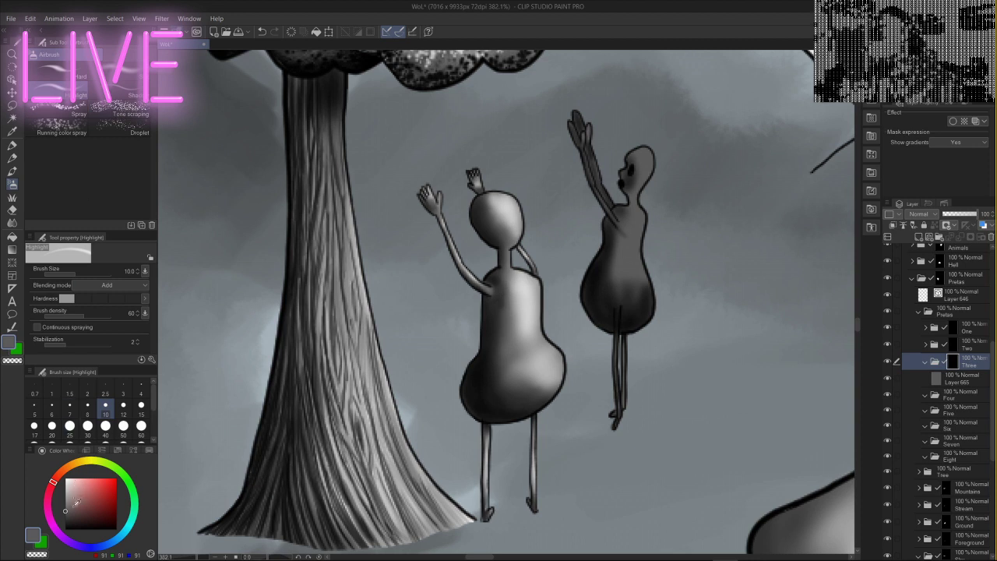
{"action": "left_click", "coordinate": [66, 500]}
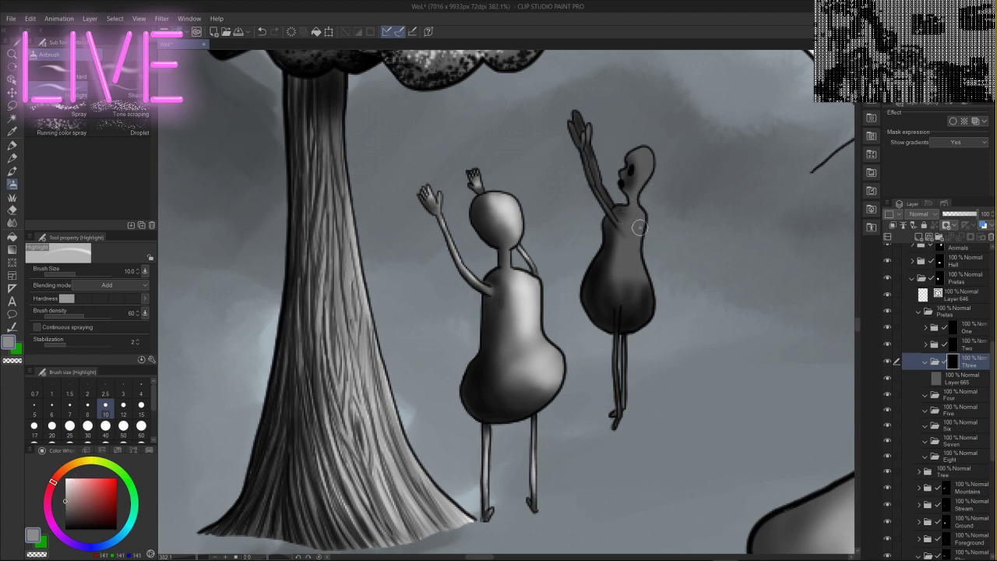
{"action": "left_click", "coordinate": [68, 488]}
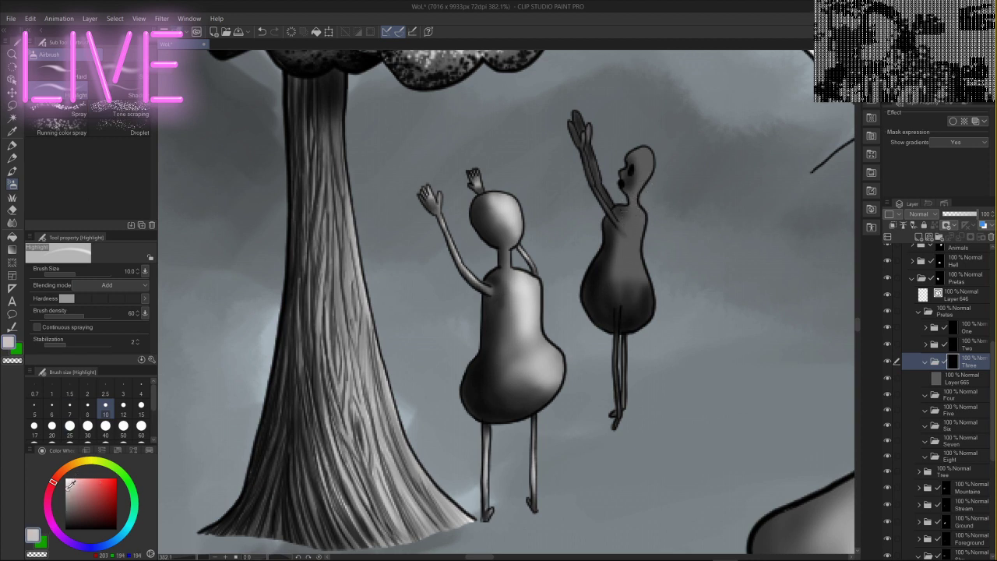
{"action": "left_click", "coordinate": [977, 382]}
{"action": "left_click_drag", "start_coordinate": [631, 215], "coordinate": [637, 227]}
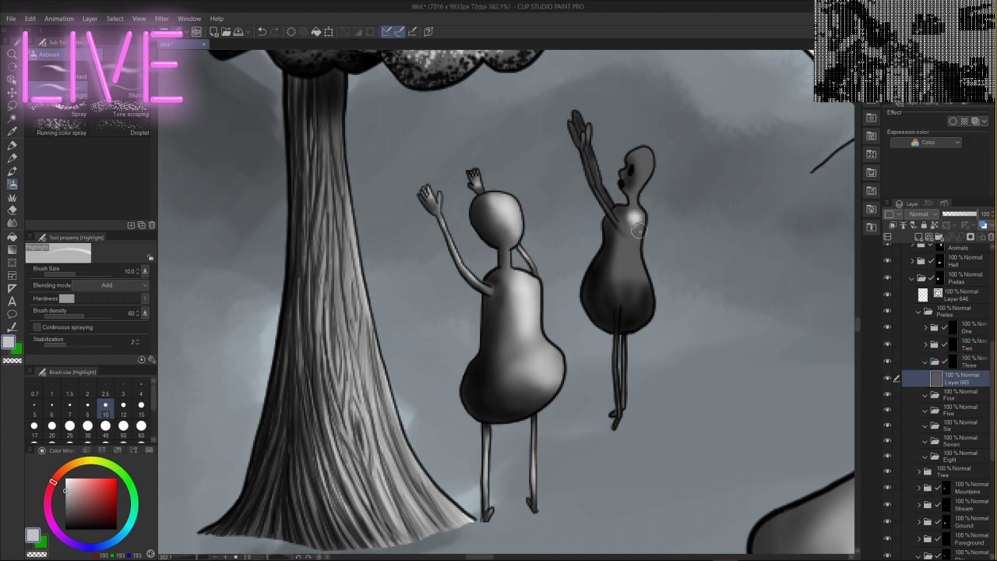
{"action": "key", "text": "ctrl+z"}
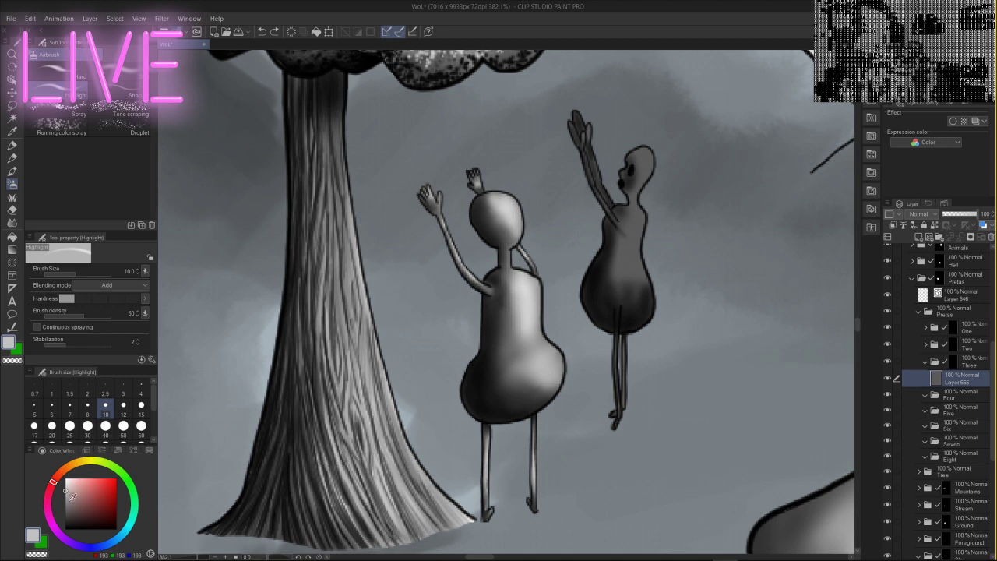
- Highlight the third preta's torso and head with the Highlight airbrush at size 20 in gray (164, 164, 164)
{"action": "left_click_drag", "start_coordinate": [69, 499], "coordinate": [66, 496]}
{"action": "left_click_drag", "start_coordinate": [642, 211], "coordinate": [624, 271]}
{"action": "key", "text": "ctrl+z"}
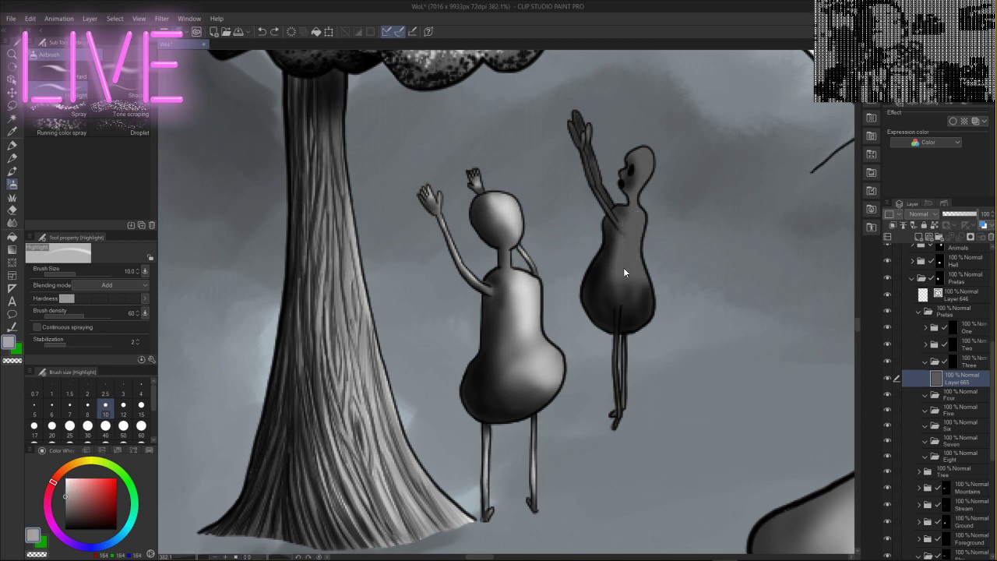
{"action": "left_click", "coordinate": [51, 425]}
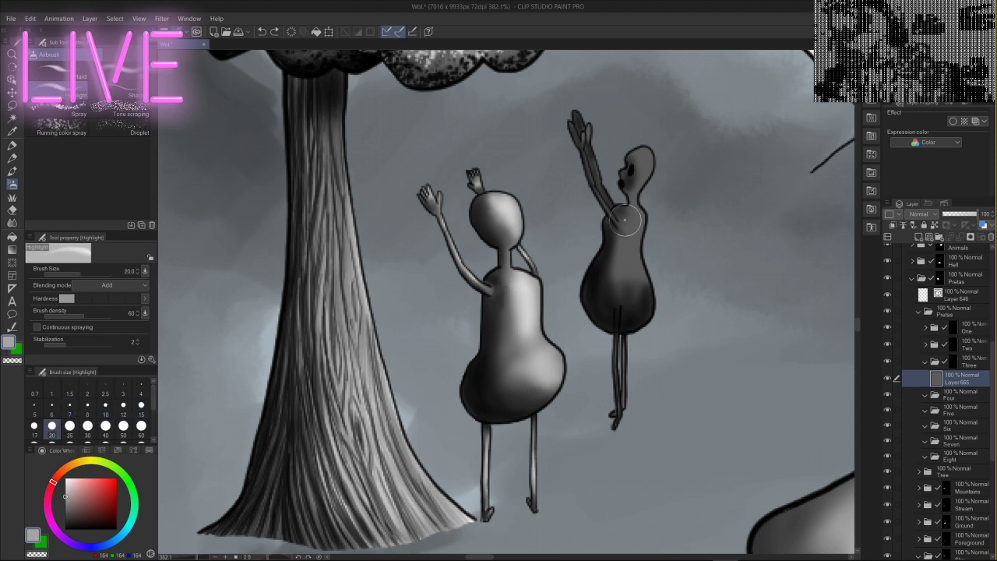
{"action": "mouse_move", "coordinate": [623, 222]}
{"action": "left_mouse_down"}
{"action": "mouse_move", "coordinate": [630, 258]}
{"action": "mouse_move", "coordinate": [655, 266]}
{"action": "left_mouse_up"}
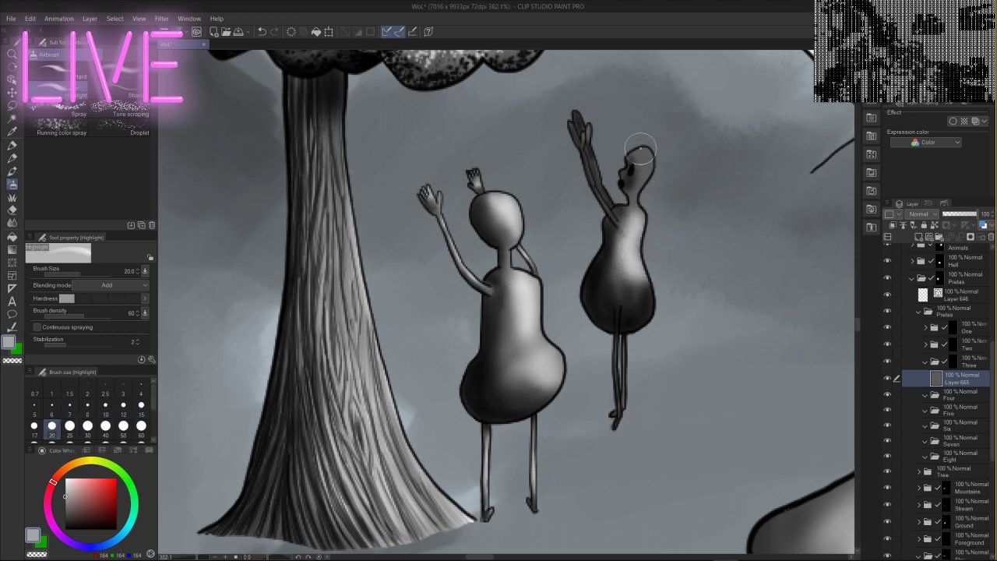
{"action": "left_click_drag", "start_coordinate": [640, 148], "coordinate": [646, 189]}
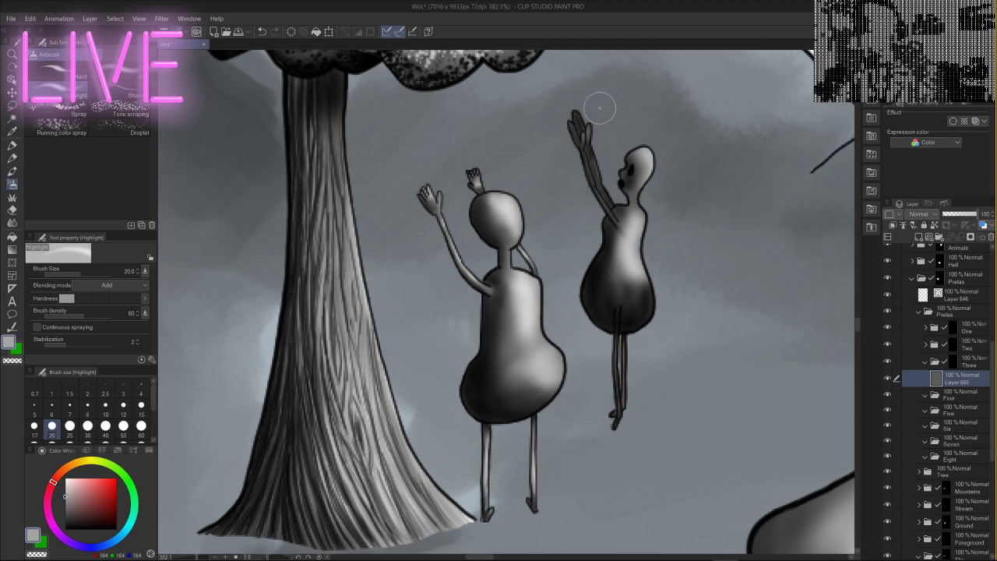
- Shrink the Highlight airbrush and add thin highlights along the third preta's raised hands and arms
{"action": "key", "text": "bracketleft"}
{"action": "key", "text": "bracketleft"}
{"action": "key", "text": "bracketleft"}
{"action": "key", "text": "bracketleft"}
{"action": "key", "text": "bracketleft"}
{"action": "key", "text": "bracketleft"}
{"action": "key", "text": "bracketleft"}
{"action": "key", "text": "bracketleft"}
{"action": "key", "text": "bracketleft"}
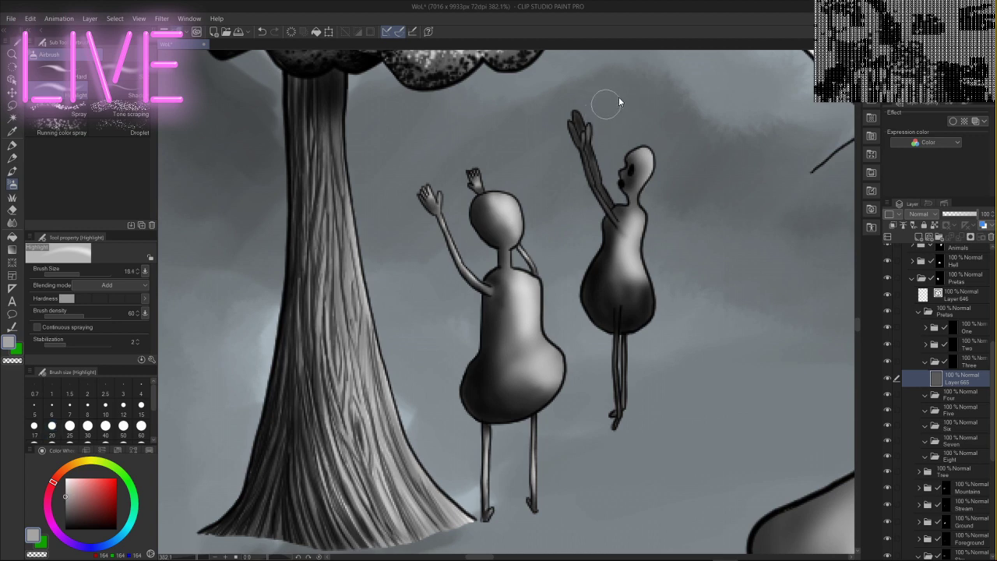
{"action": "scroll", "coordinate": [607, 136], "scroll_direction": "up", "scroll_amount": 5}
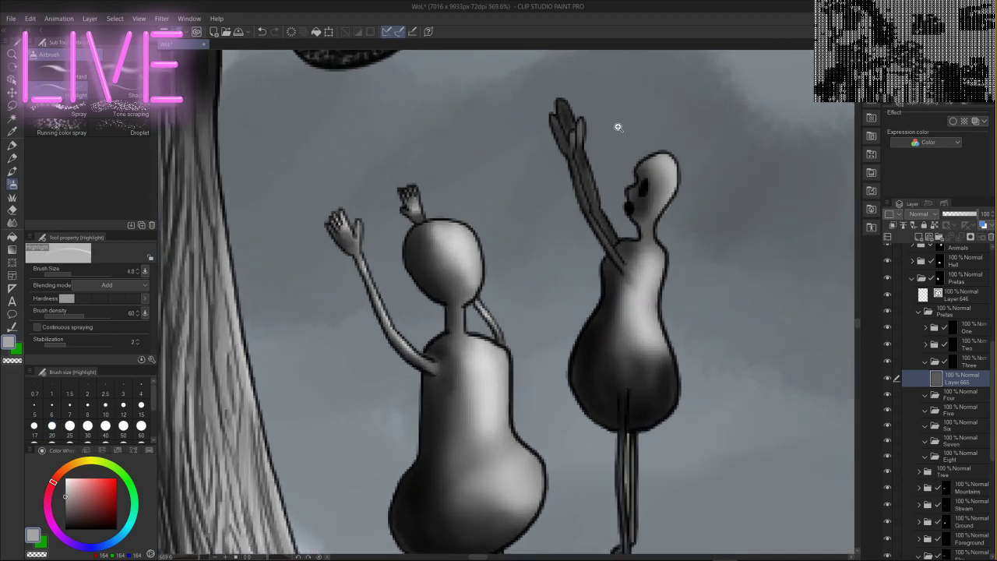
{"action": "left_click_drag", "start_coordinate": [534, 80], "coordinate": [550, 107]}
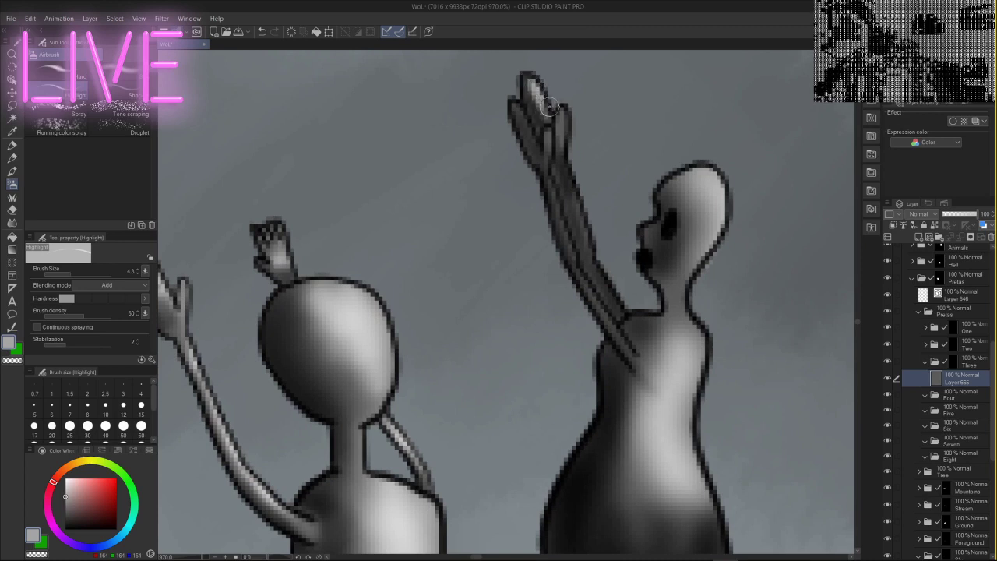
{"action": "left_click_drag", "start_coordinate": [578, 211], "coordinate": [584, 234]}
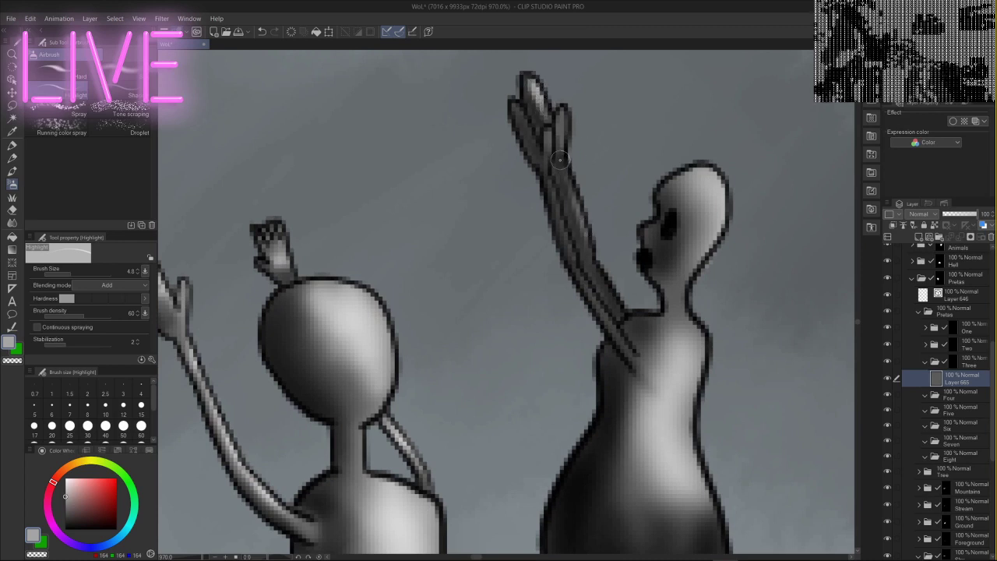
{"action": "mouse_move", "coordinate": [561, 160]}
{"action": "left_mouse_down"}
{"action": "mouse_move", "coordinate": [586, 244]}
{"action": "mouse_move", "coordinate": [600, 242]}
{"action": "mouse_move", "coordinate": [600, 213]}
{"action": "mouse_move", "coordinate": [593, 269]}
{"action": "mouse_move", "coordinate": [626, 314]}
{"action": "mouse_move", "coordinate": [596, 275]}
{"action": "mouse_move", "coordinate": [607, 321]}
{"action": "mouse_move", "coordinate": [562, 224]}
{"action": "mouse_move", "coordinate": [569, 255]}
{"action": "mouse_move", "coordinate": [545, 170]}
{"action": "mouse_move", "coordinate": [552, 201]}
{"action": "mouse_move", "coordinate": [537, 107]}
{"action": "mouse_move", "coordinate": [523, 119]}
{"action": "mouse_move", "coordinate": [531, 142]}
{"action": "mouse_move", "coordinate": [518, 109]}
{"action": "mouse_move", "coordinate": [530, 143]}
{"action": "mouse_move", "coordinate": [511, 102]}
{"action": "mouse_move", "coordinate": [539, 111]}
{"action": "left_mouse_up"}
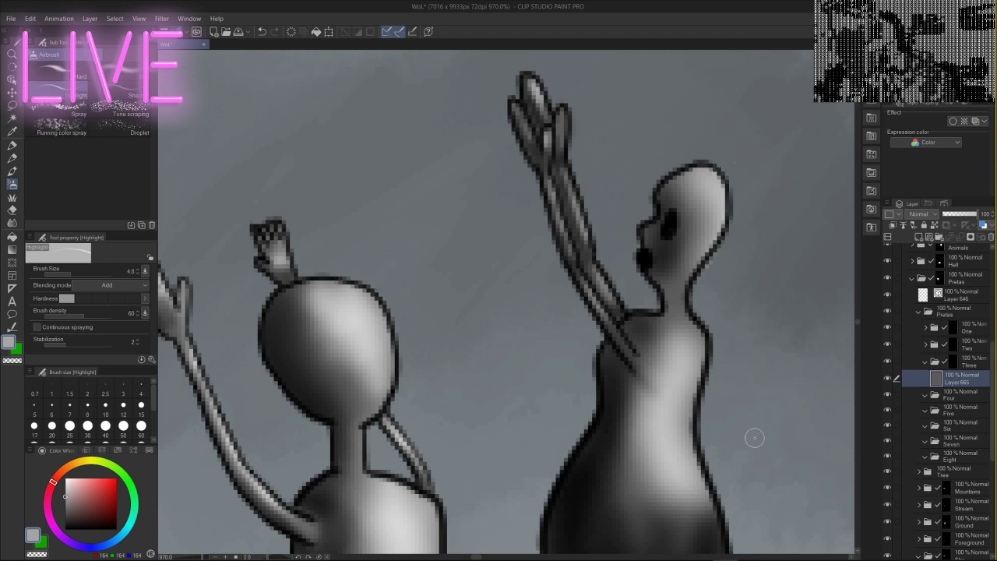
- Touch up folder Three's layer mask around the third preta's body and legs with the Milli pen at size 2.5 in transparent color
{"action": "left_click_drag", "start_coordinate": [769, 392], "coordinate": [748, 240]}
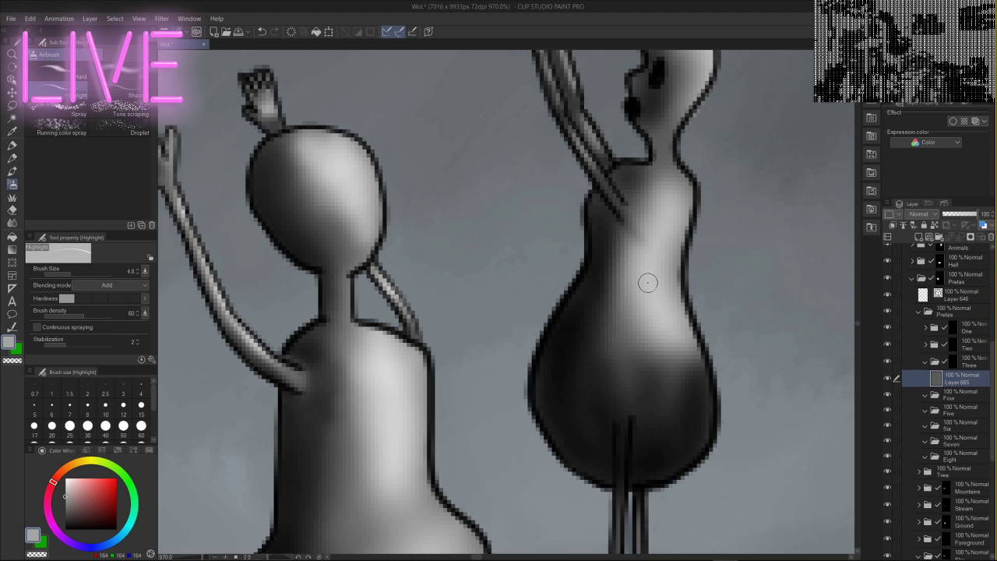
{"action": "left_click", "coordinate": [953, 363]}
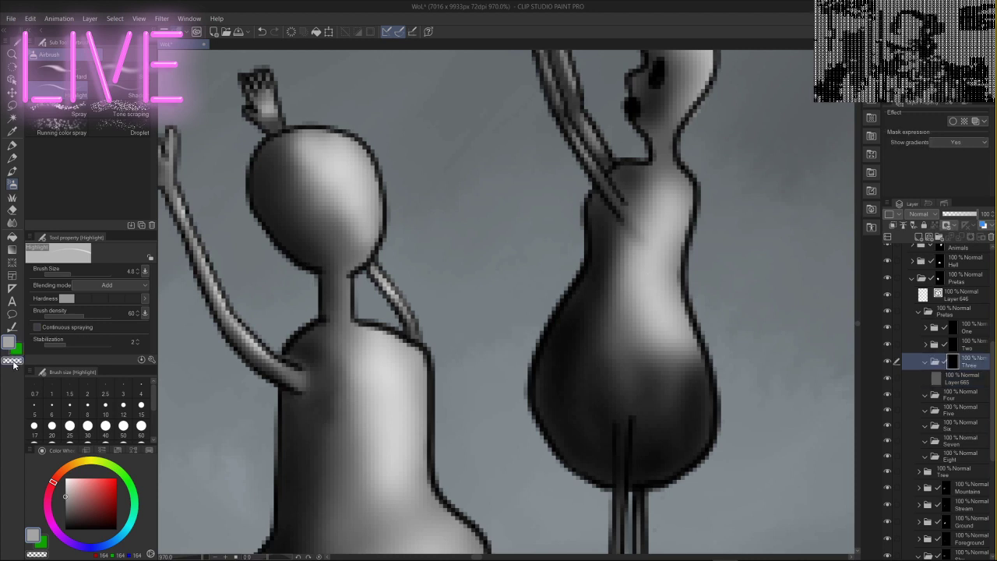
{"action": "left_click", "coordinate": [11, 144]}
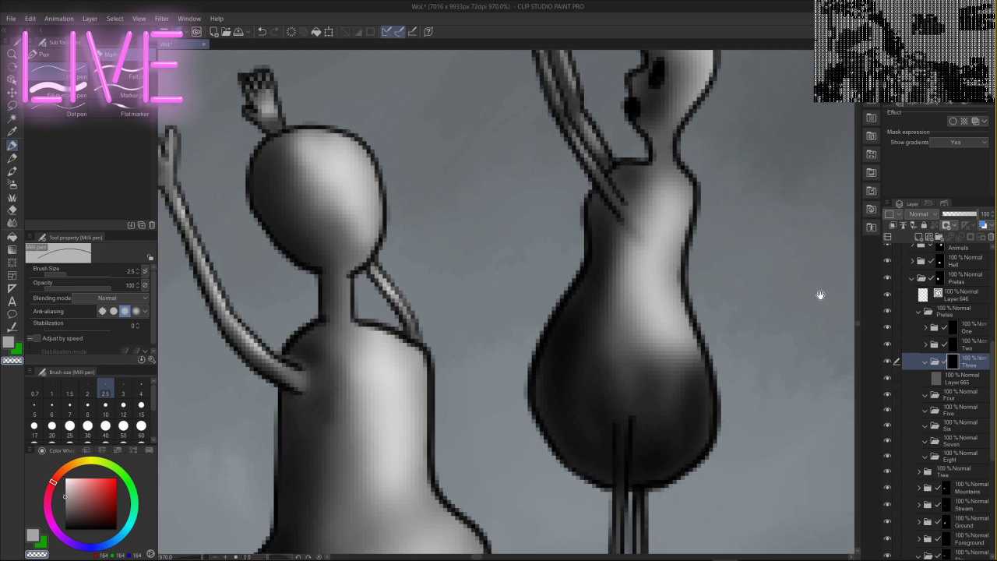
{"action": "left_click_drag", "start_coordinate": [743, 228], "coordinate": [723, 236]}
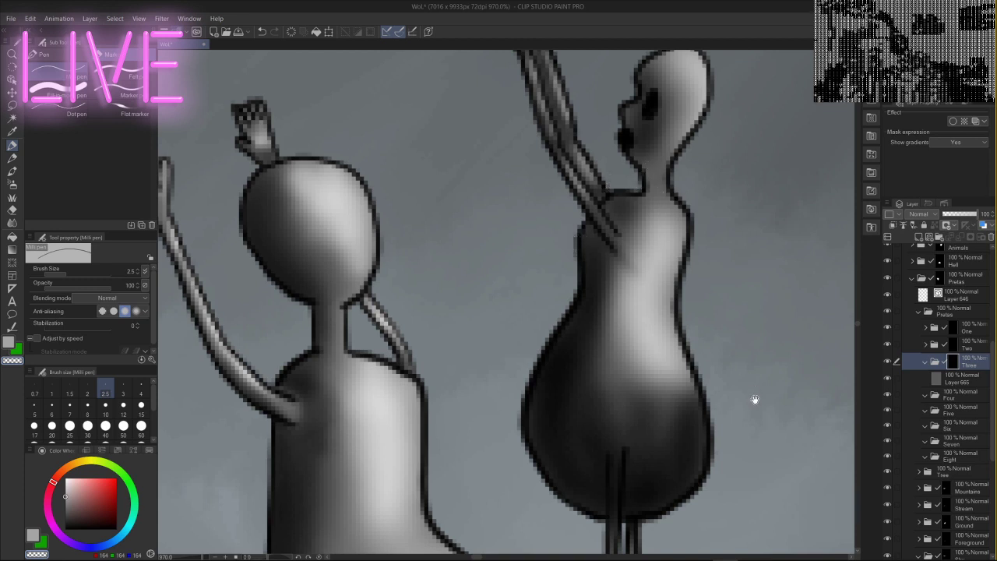
{"action": "left_click_drag", "start_coordinate": [753, 389], "coordinate": [745, 272]}
{"action": "left_click_drag", "start_coordinate": [720, 411], "coordinate": [741, 247]}
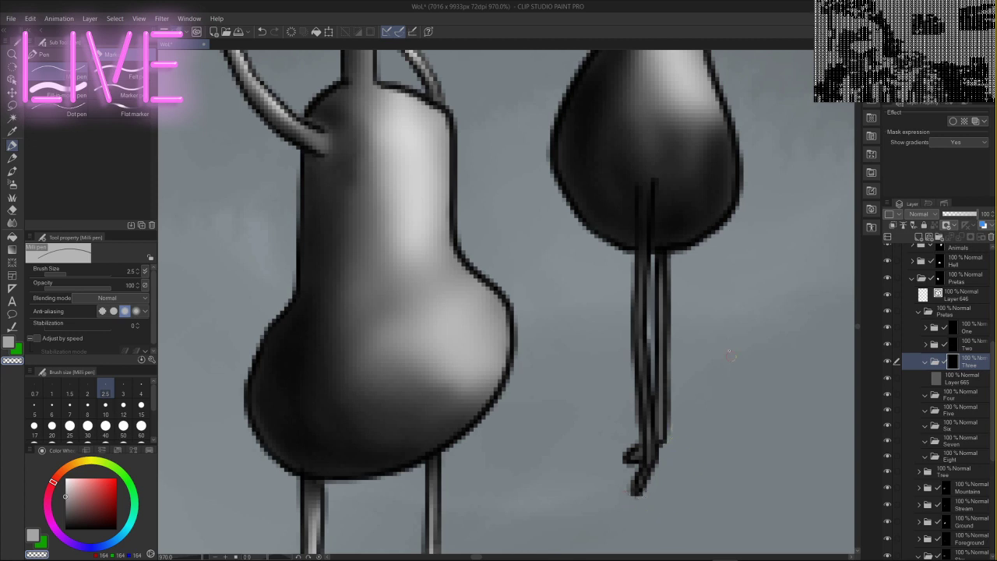
{"action": "left_click_drag", "start_coordinate": [740, 300], "coordinate": [712, 472]}
{"action": "left_click_drag", "start_coordinate": [749, 201], "coordinate": [774, 249]}
- Try to highlight the third preta's lower belly with the Highlight airbrush at size 20 in gray (133, 133, 133)
{"action": "left_click", "coordinate": [12, 184]}
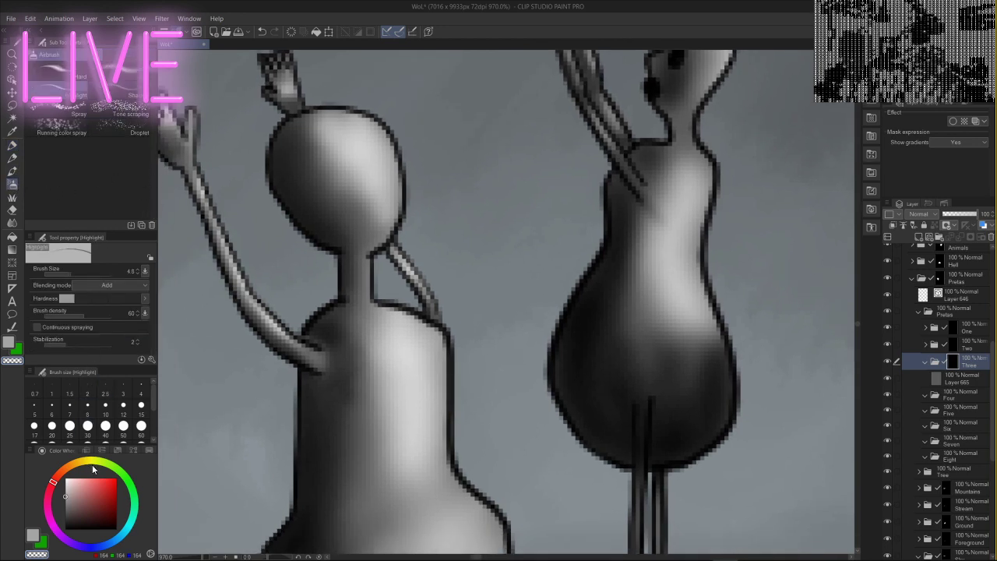
{"action": "left_click", "coordinate": [89, 427]}
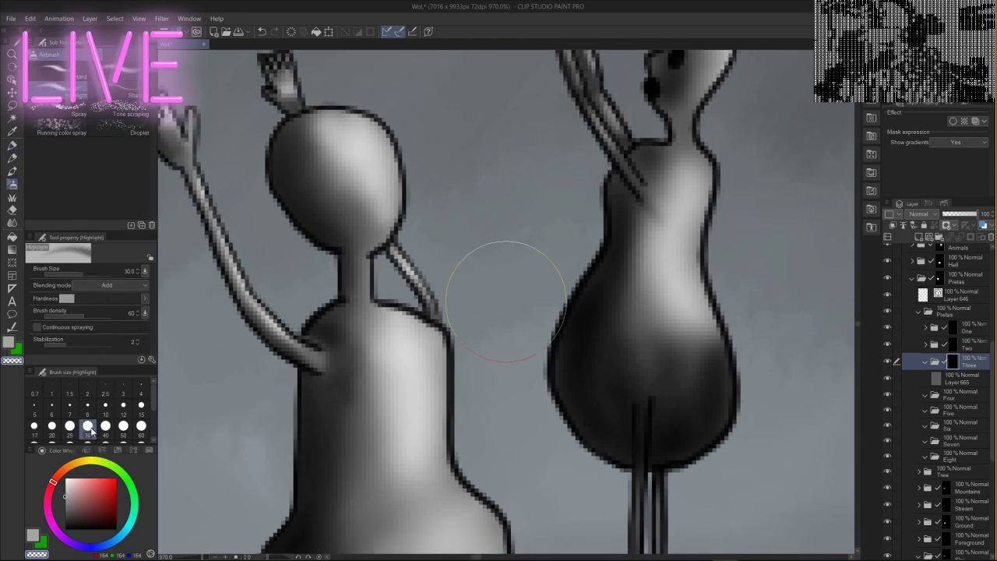
{"action": "left_click", "coordinate": [52, 425]}
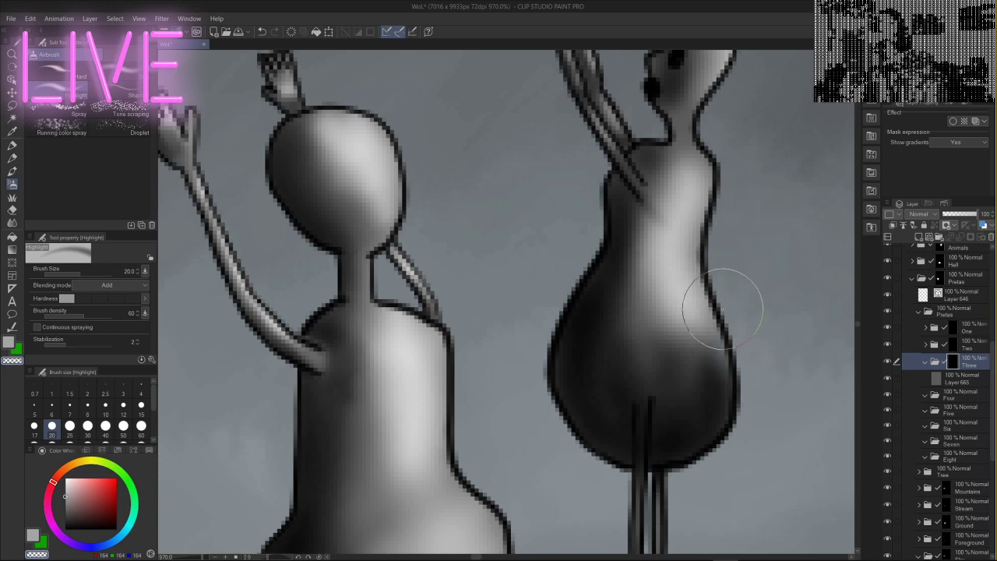
{"action": "left_click", "coordinate": [68, 502]}
{"action": "left_click", "coordinate": [65, 503]}
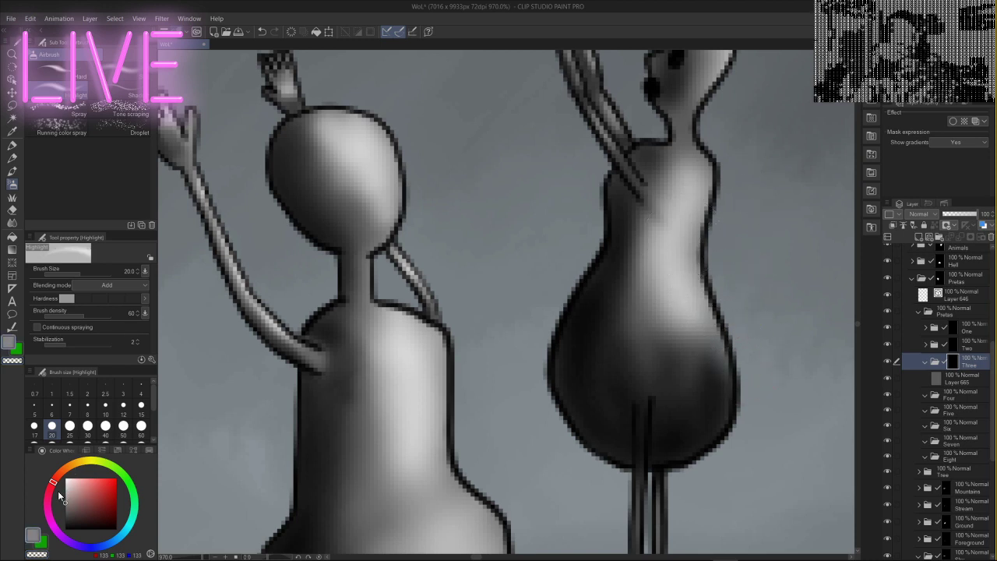
{"action": "mouse_move", "coordinate": [701, 343]}
{"action": "left_mouse_down"}
{"action": "mouse_move", "coordinate": [696, 289]}
{"action": "mouse_move", "coordinate": [668, 351]}
{"action": "mouse_move", "coordinate": [638, 334]}
{"action": "mouse_move", "coordinate": [690, 378]}
{"action": "mouse_move", "coordinate": [683, 372]}
{"action": "left_mouse_up"}
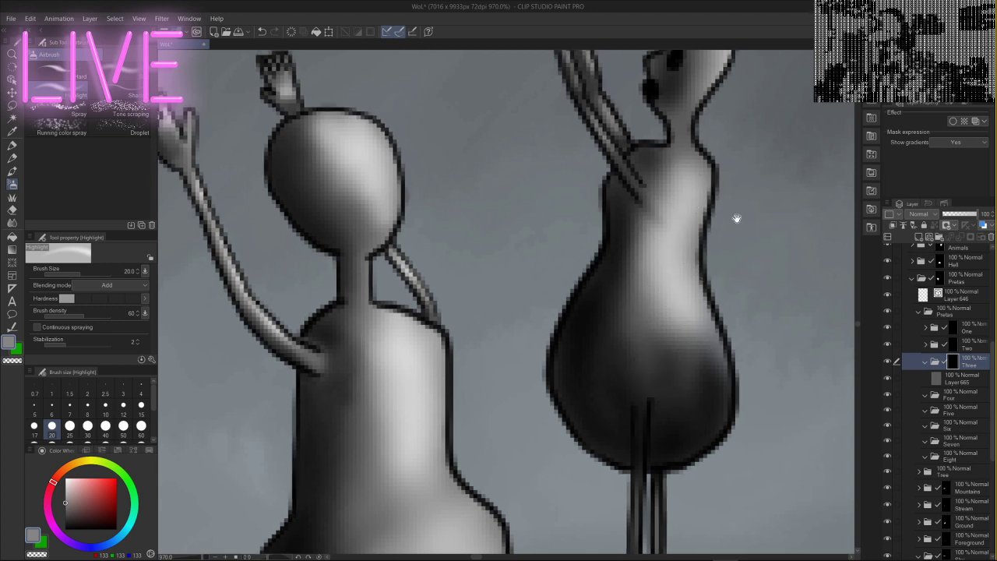
- Examine the third preta's shading up close and against the tree, the second preta and the surrounding gray landscape
{"action": "mouse_move", "coordinate": [734, 218]}
{"action": "left_mouse_down"}
{"action": "mouse_move", "coordinate": [698, 322]}
{"action": "mouse_move", "coordinate": [704, 307]}
{"action": "left_mouse_up"}
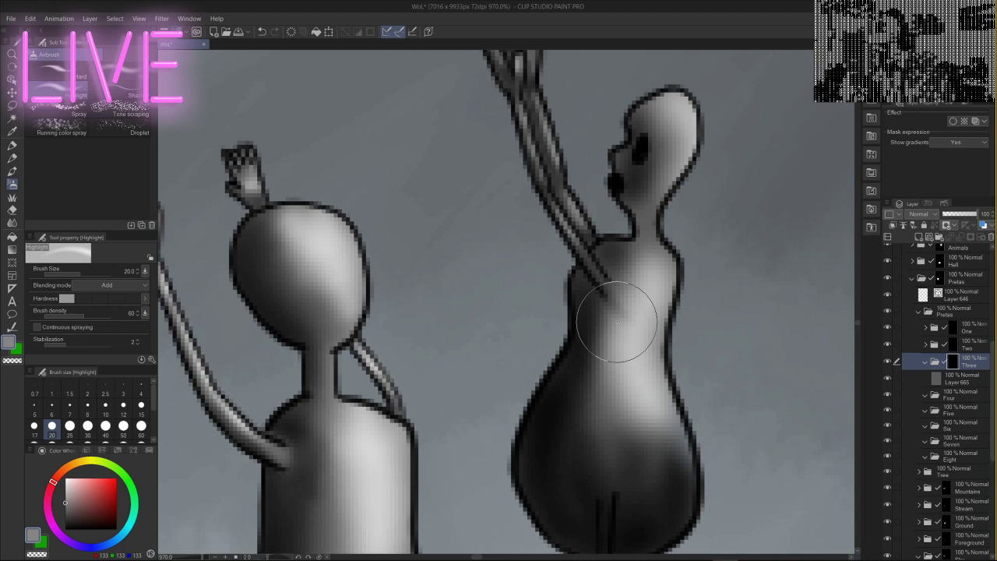
{"action": "scroll", "coordinate": [617, 322], "scroll_direction": "down", "scroll_amount": 1}
{"action": "scroll", "coordinate": [701, 315], "scroll_direction": "down", "scroll_amount": 4}
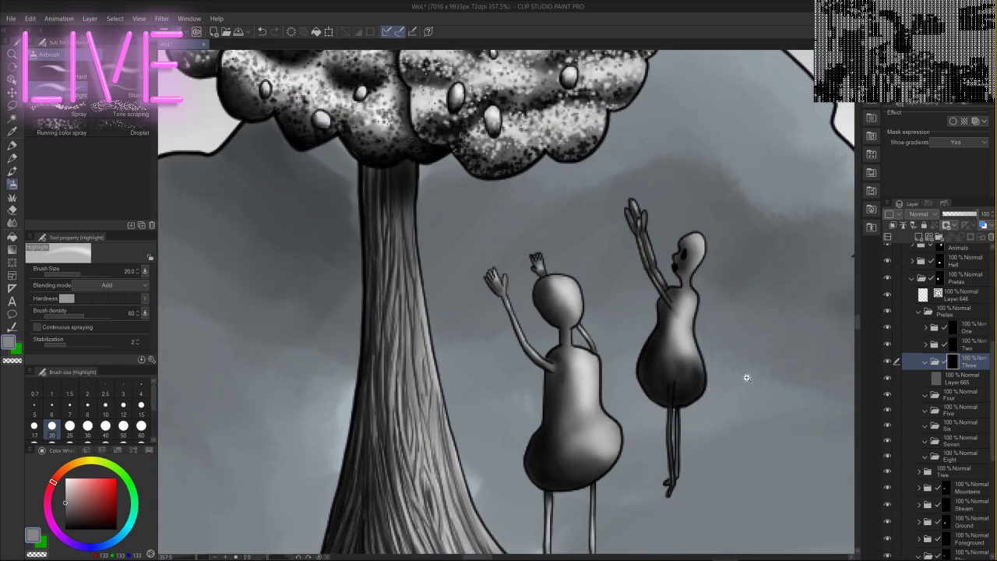
{"action": "scroll", "coordinate": [727, 399], "scroll_direction": "down", "scroll_amount": 2}
{"action": "scroll", "coordinate": [728, 400], "scroll_direction": "down", "scroll_amount": 1}
{"action": "left_click_drag", "start_coordinate": [740, 400], "coordinate": [590, 398]}
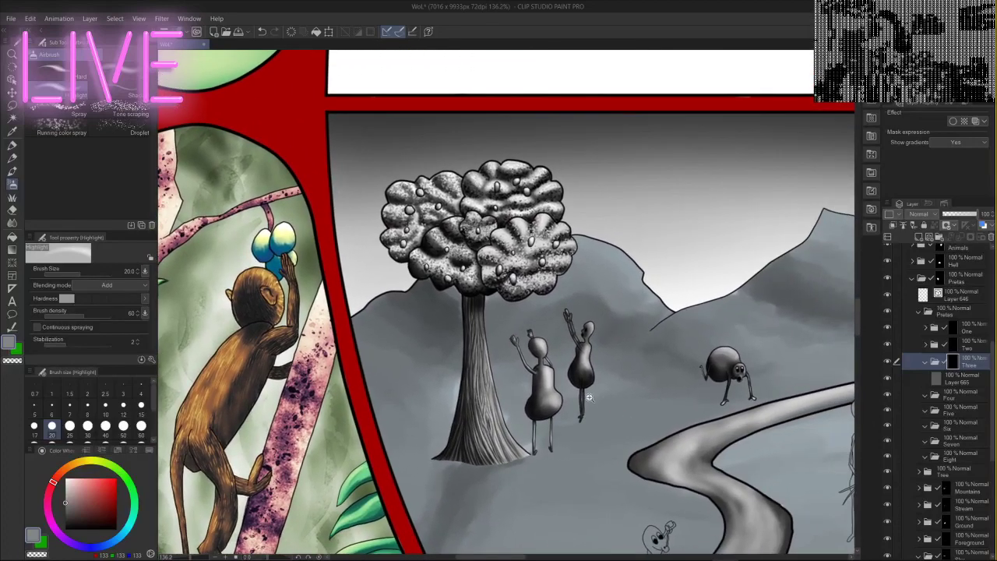
{"action": "scroll", "coordinate": [605, 374], "scroll_direction": "up", "scroll_amount": 3}
{"action": "scroll", "coordinate": [608, 371], "scroll_direction": "up", "scroll_amount": 1}
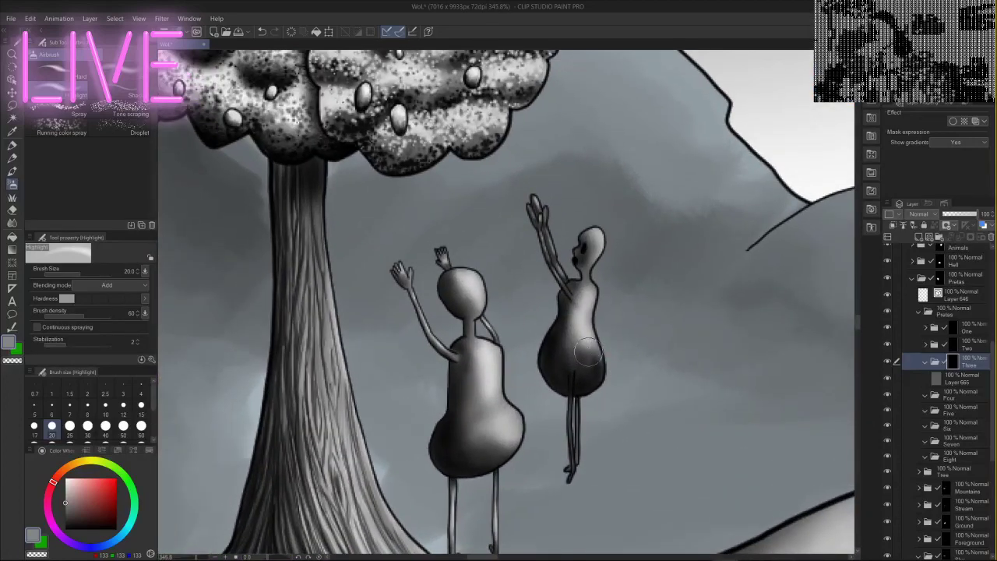
- Highlight the third preta's lower belly and upper body on folder Three's color layer with the Highlight airbrush at size 20 in gray (141, 141, 141)
{"action": "left_click", "coordinate": [67, 485]}
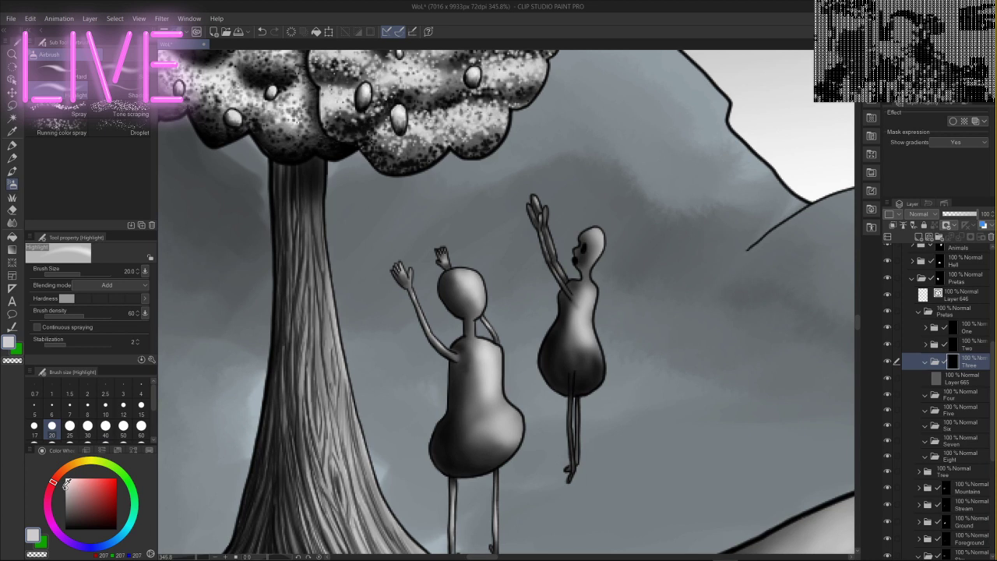
{"action": "left_click", "coordinate": [66, 484]}
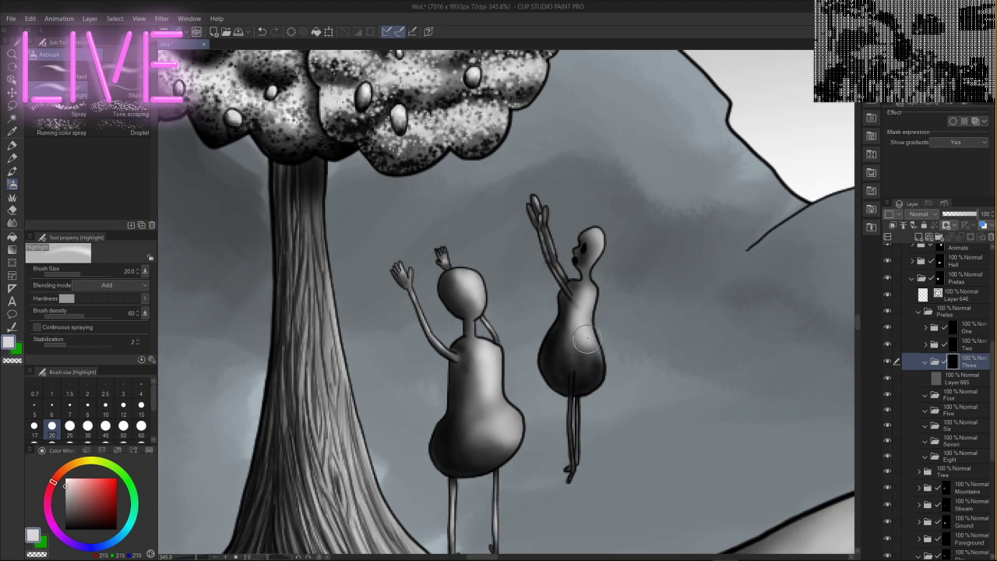
{"action": "left_click", "coordinate": [939, 376]}
{"action": "mouse_move", "coordinate": [592, 369]}
{"action": "left_mouse_down"}
{"action": "mouse_move", "coordinate": [589, 343]}
{"action": "mouse_move", "coordinate": [594, 374]}
{"action": "left_mouse_up"}
{"action": "key", "text": "ctrl+z"}
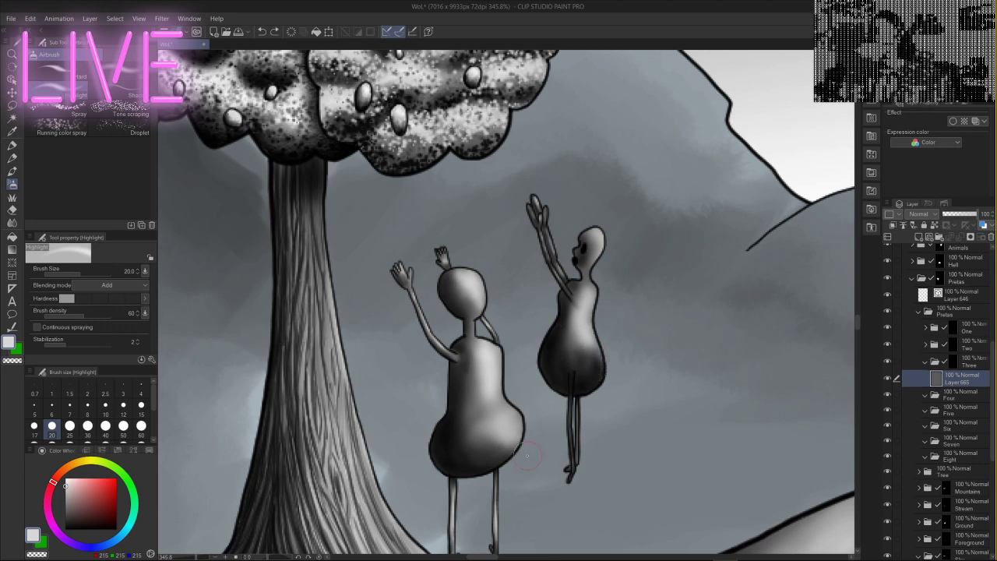
{"action": "left_click_drag", "start_coordinate": [68, 487], "coordinate": [65, 500]}
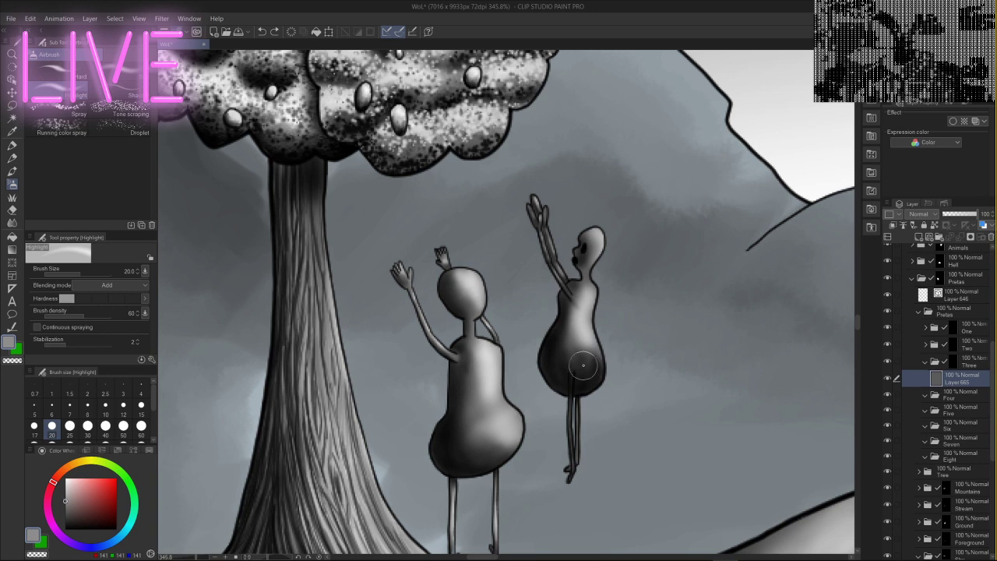
{"action": "mouse_move", "coordinate": [589, 345]}
{"action": "left_mouse_down"}
{"action": "mouse_move", "coordinate": [593, 362]}
{"action": "mouse_move", "coordinate": [587, 351]}
{"action": "mouse_move", "coordinate": [577, 354]}
{"action": "mouse_move", "coordinate": [583, 368]}
{"action": "mouse_move", "coordinate": [583, 348]}
{"action": "left_mouse_up"}
{"action": "mouse_move", "coordinate": [594, 282]}
{"action": "left_mouse_down"}
{"action": "mouse_move", "coordinate": [603, 284]}
{"action": "mouse_move", "coordinate": [604, 261]}
{"action": "left_mouse_up"}
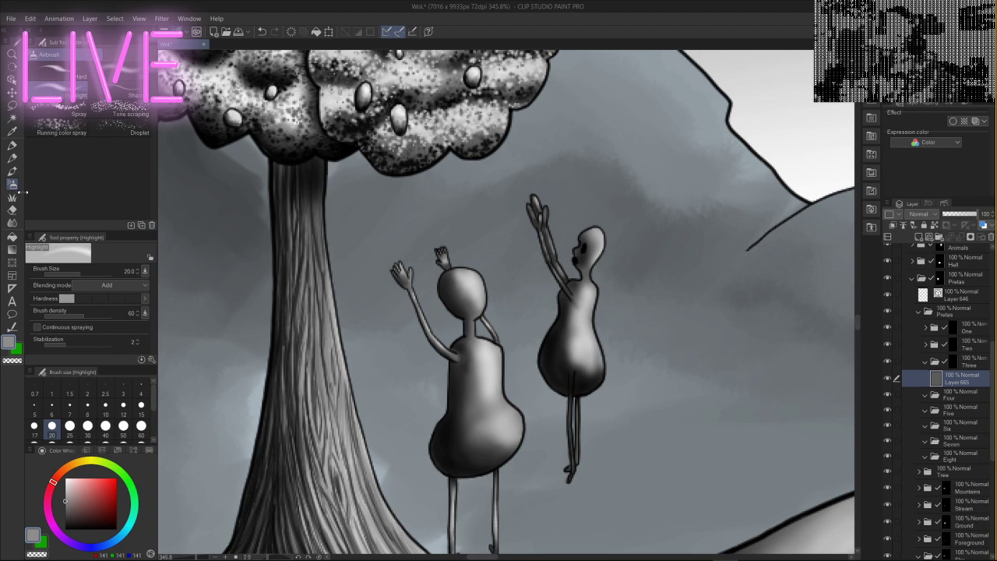
- Collapse folder Three and save the illustration with folder Four selected
{"action": "left_click", "coordinate": [11, 225]}
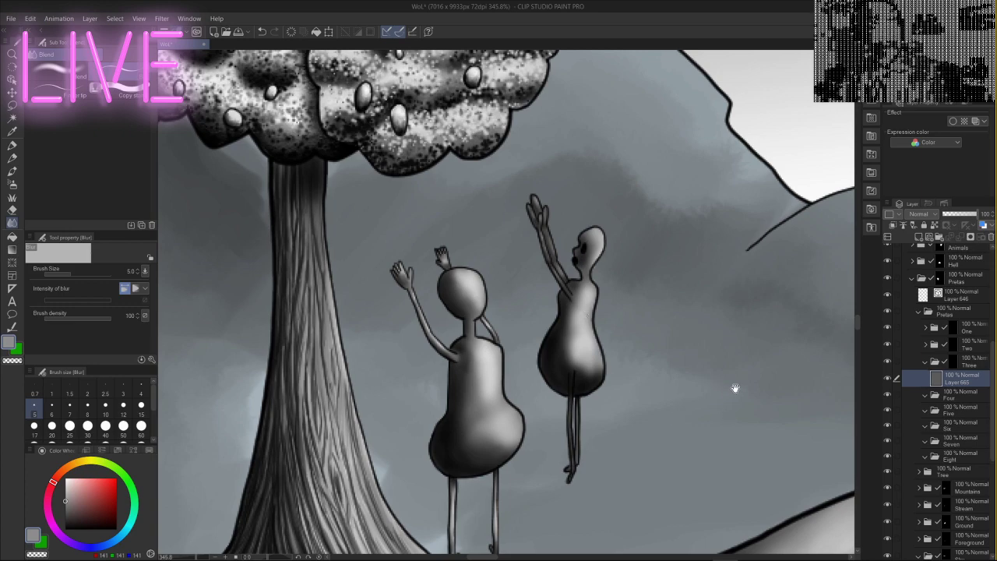
{"action": "left_click_drag", "start_coordinate": [717, 354], "coordinate": [685, 355]}
{"action": "mouse_move", "coordinate": [767, 412]}
{"action": "left_mouse_down"}
{"action": "mouse_move", "coordinate": [696, 360]}
{"action": "mouse_move", "coordinate": [619, 226]}
{"action": "left_mouse_up"}
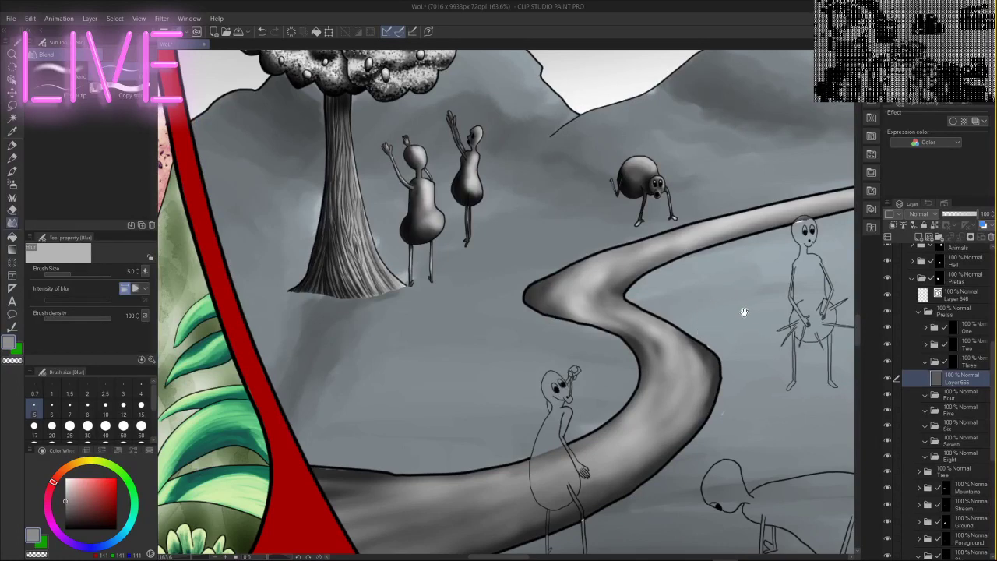
{"action": "mouse_move", "coordinate": [763, 301]}
{"action": "left_mouse_down"}
{"action": "mouse_move", "coordinate": [597, 267]}
{"action": "mouse_move", "coordinate": [512, 229]}
{"action": "mouse_move", "coordinate": [534, 245]}
{"action": "mouse_move", "coordinate": [549, 239]}
{"action": "left_mouse_up"}
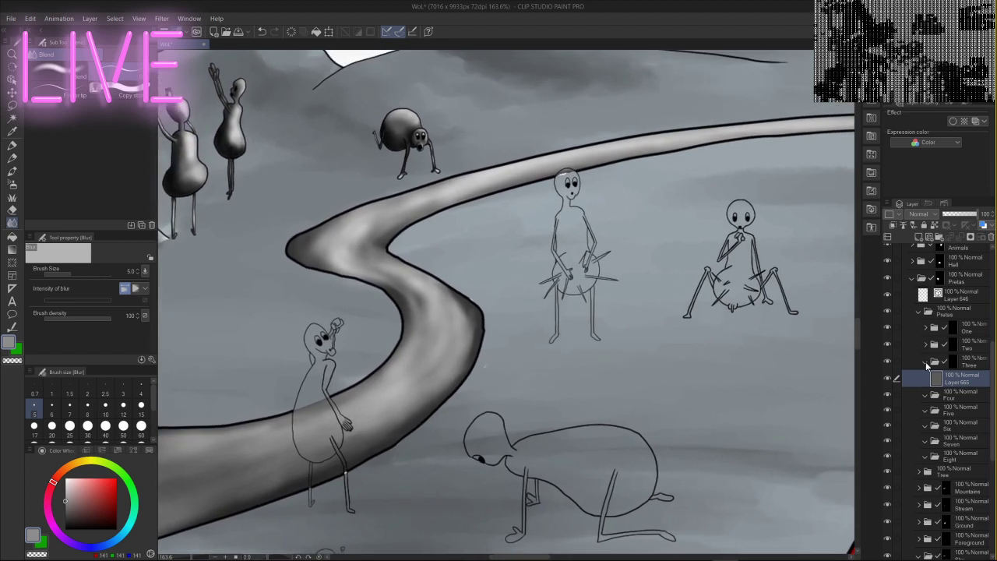
{"action": "key", "text": "Delete"}
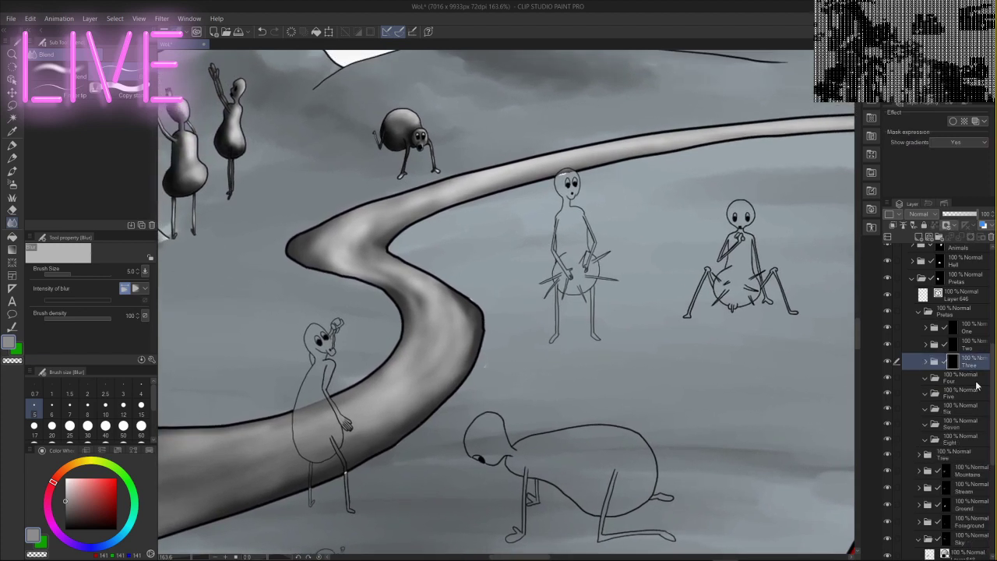
{"action": "left_click", "coordinate": [962, 380]}
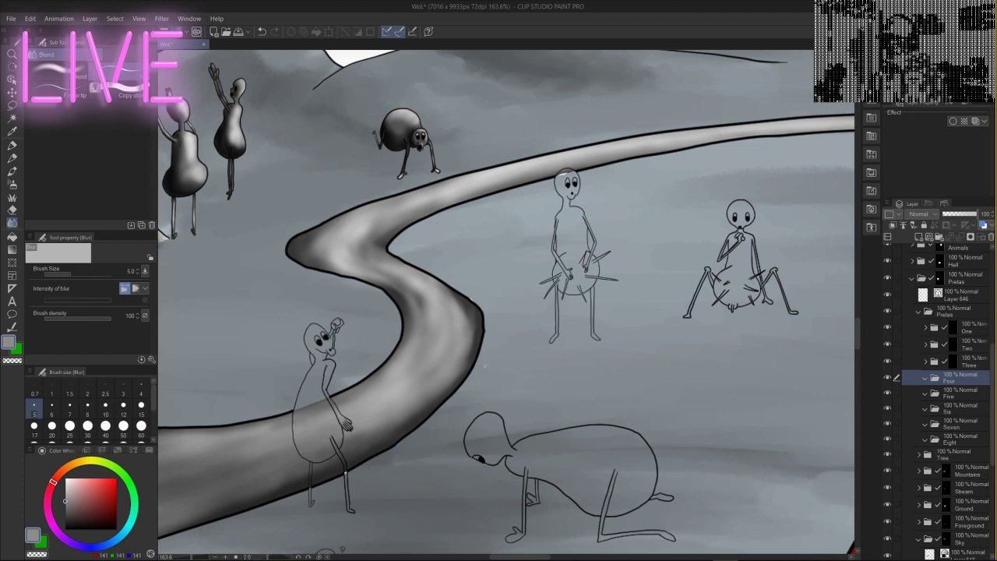
{"action": "key", "text": "ctrl+s"}
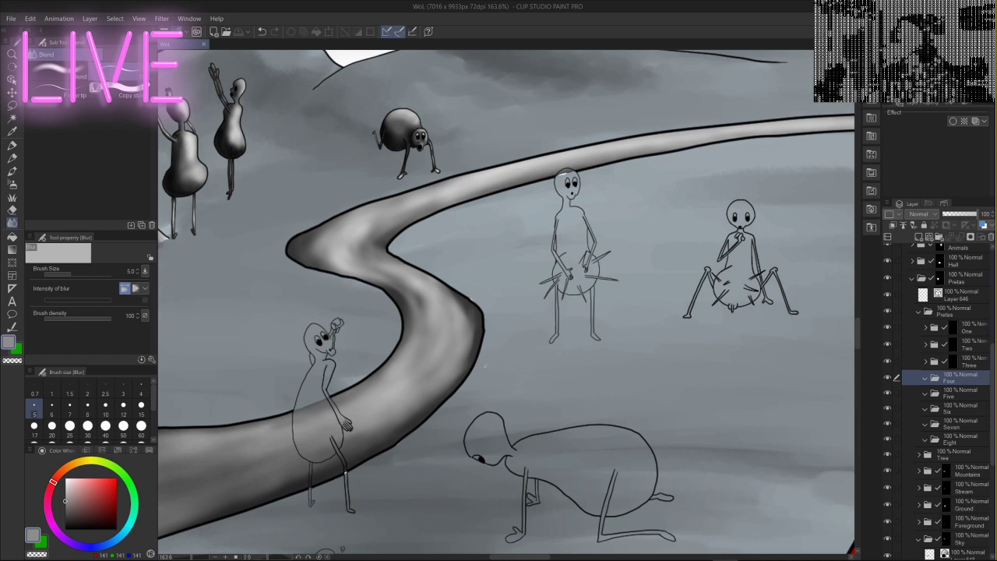
- Lasso the outline of the fourth preta beside the winding stream and mask folder Four outside that selection
{"action": "left_click", "coordinate": [13, 106]}
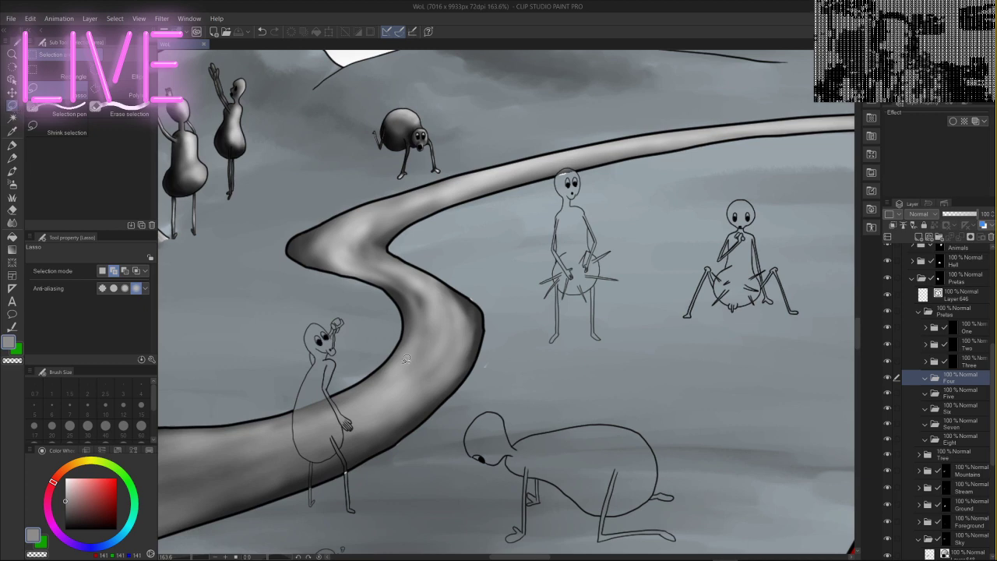
{"action": "left_click_drag", "start_coordinate": [391, 392], "coordinate": [526, 320]}
{"action": "left_click_drag", "start_coordinate": [511, 382], "coordinate": [560, 383]}
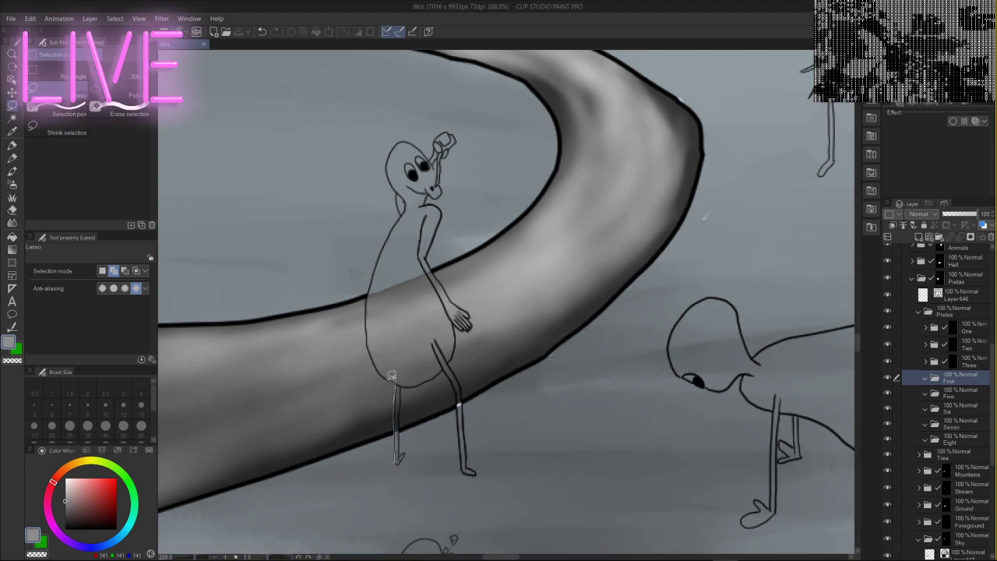
{"action": "mouse_move", "coordinate": [372, 343]}
{"action": "left_mouse_down"}
{"action": "mouse_move", "coordinate": [381, 254]}
{"action": "mouse_move", "coordinate": [402, 212]}
{"action": "mouse_move", "coordinate": [390, 162]}
{"action": "mouse_move", "coordinate": [400, 137]}
{"action": "mouse_move", "coordinate": [434, 154]}
{"action": "mouse_move", "coordinate": [452, 126]}
{"action": "mouse_move", "coordinate": [446, 192]}
{"action": "mouse_move", "coordinate": [427, 200]}
{"action": "mouse_move", "coordinate": [440, 201]}
{"action": "mouse_move", "coordinate": [435, 267]}
{"action": "mouse_move", "coordinate": [472, 315]}
{"action": "mouse_move", "coordinate": [472, 328]}
{"action": "mouse_move", "coordinate": [459, 323]}
{"action": "mouse_move", "coordinate": [453, 363]}
{"action": "mouse_move", "coordinate": [478, 470]}
{"action": "mouse_move", "coordinate": [466, 467]}
{"action": "mouse_move", "coordinate": [464, 408]}
{"action": "mouse_move", "coordinate": [447, 367]}
{"action": "mouse_move", "coordinate": [404, 386]}
{"action": "mouse_move", "coordinate": [400, 453]}
{"action": "mouse_move", "coordinate": [407, 450]}
{"action": "mouse_move", "coordinate": [397, 463]}
{"action": "left_mouse_up"}
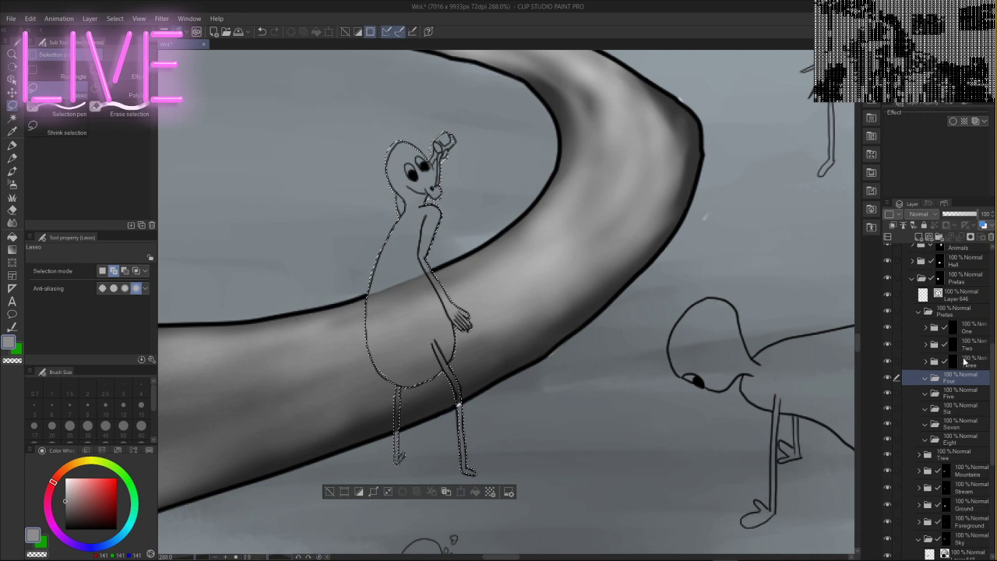
{"action": "right_click", "coordinate": [968, 377]}
{"action": "mouse_move", "coordinate": [963, 223]}
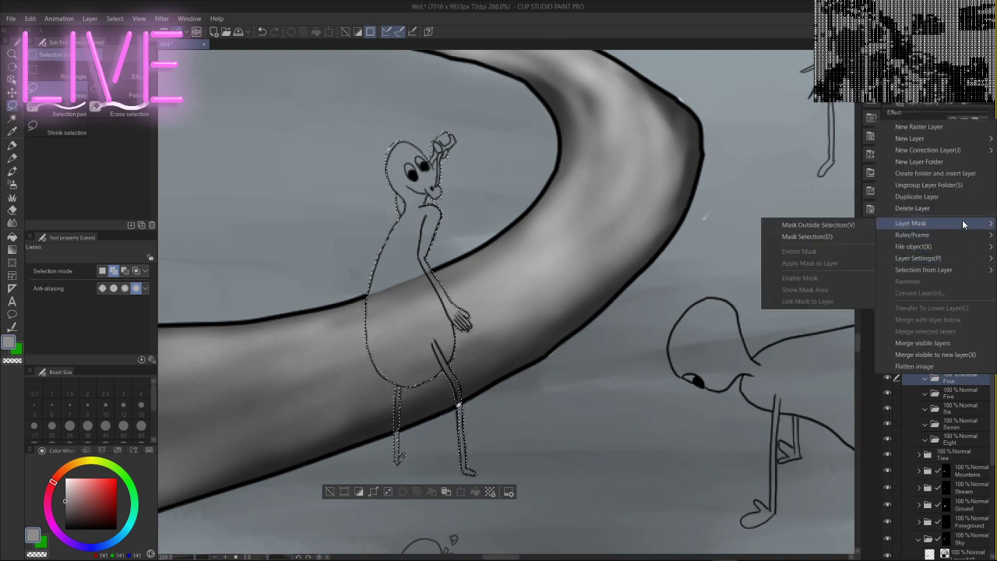
{"action": "left_click", "coordinate": [846, 225]}
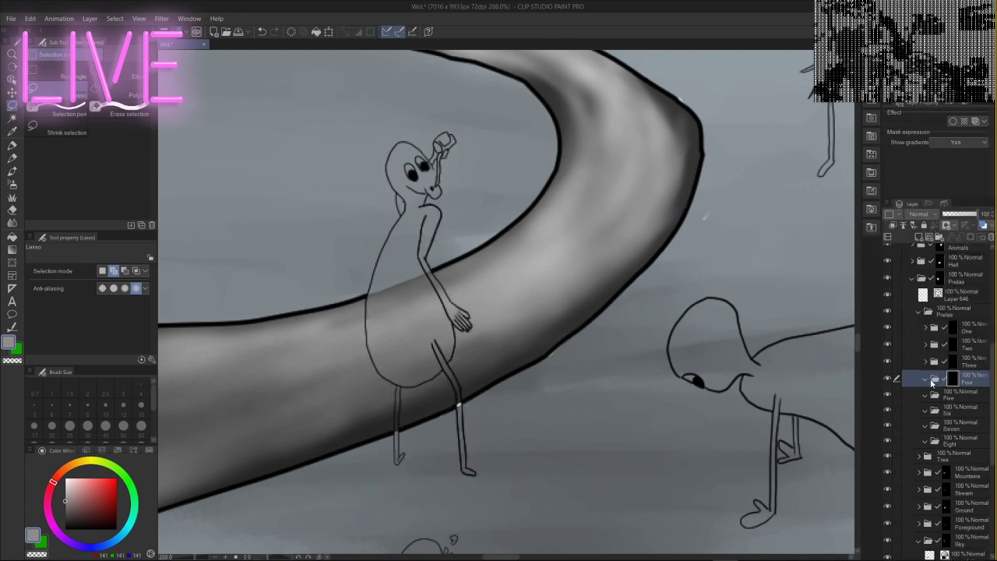
- Add a new raster layer inside folder Four and fill it with white (255, 255, 255)
{"action": "key", "text": "ctrl+shift+n"}
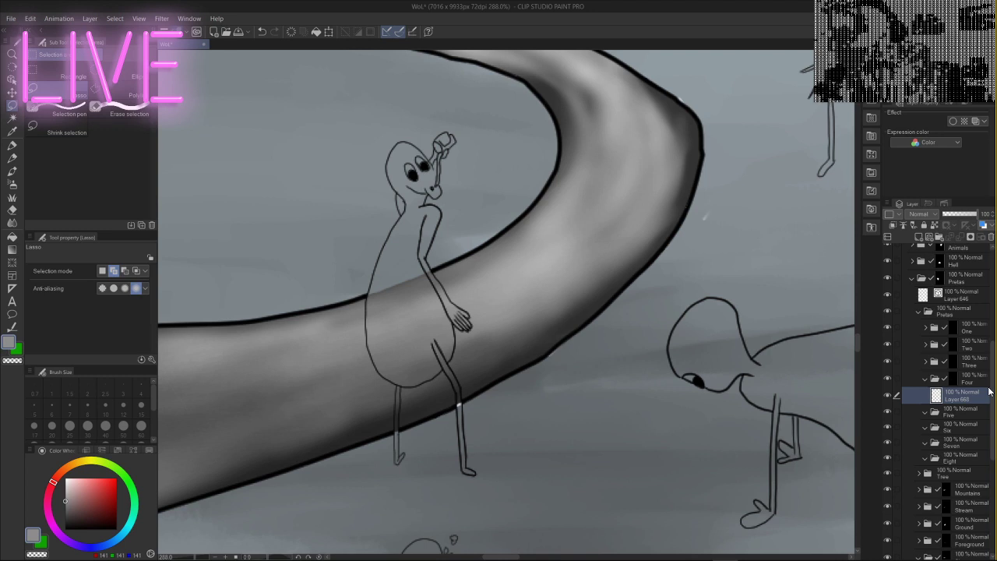
{"action": "left_click", "coordinate": [68, 479]}
{"action": "left_click", "coordinate": [13, 237]}
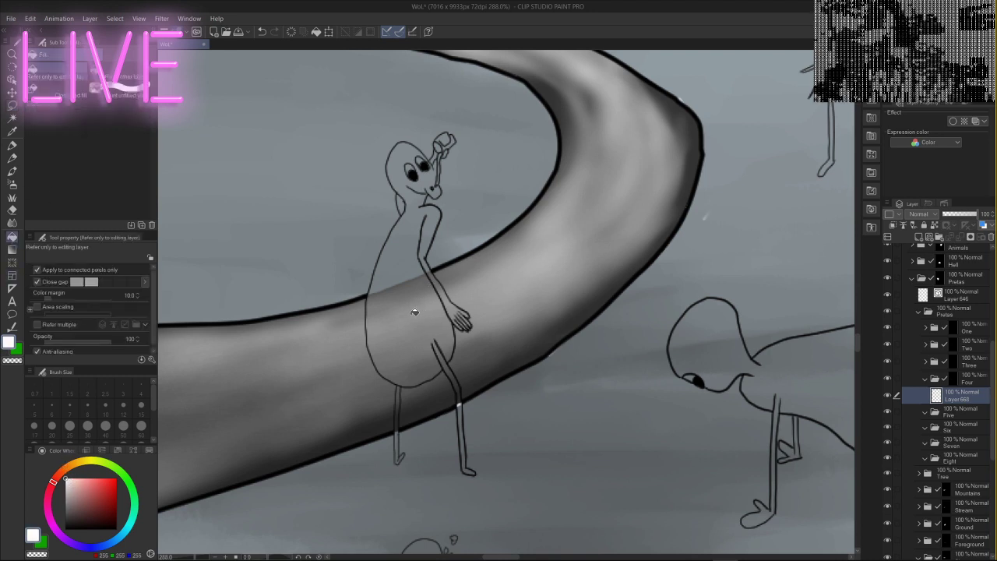
{"action": "left_click", "coordinate": [410, 315]}
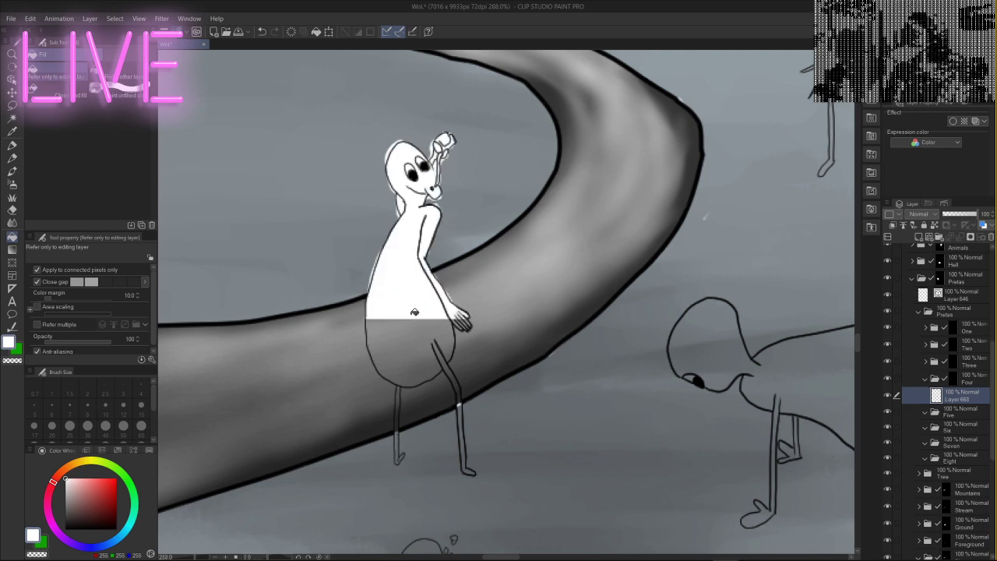
- Clean up folder Four's layer mask around the fourth preta's legs, back and lower arm with the Milli pen at size 2.5 in transparent color
{"action": "left_click", "coordinate": [953, 380]}
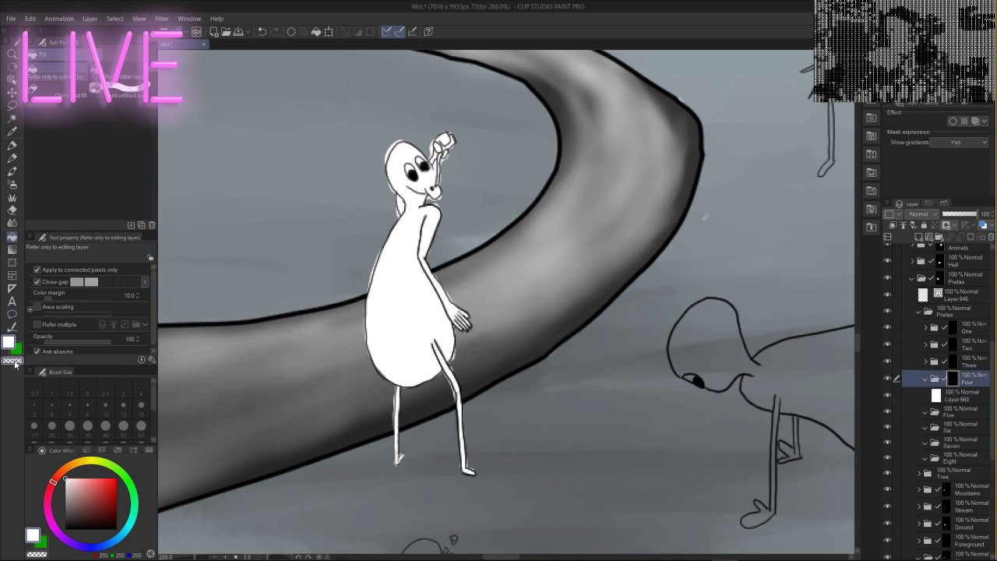
{"action": "left_click", "coordinate": [11, 145]}
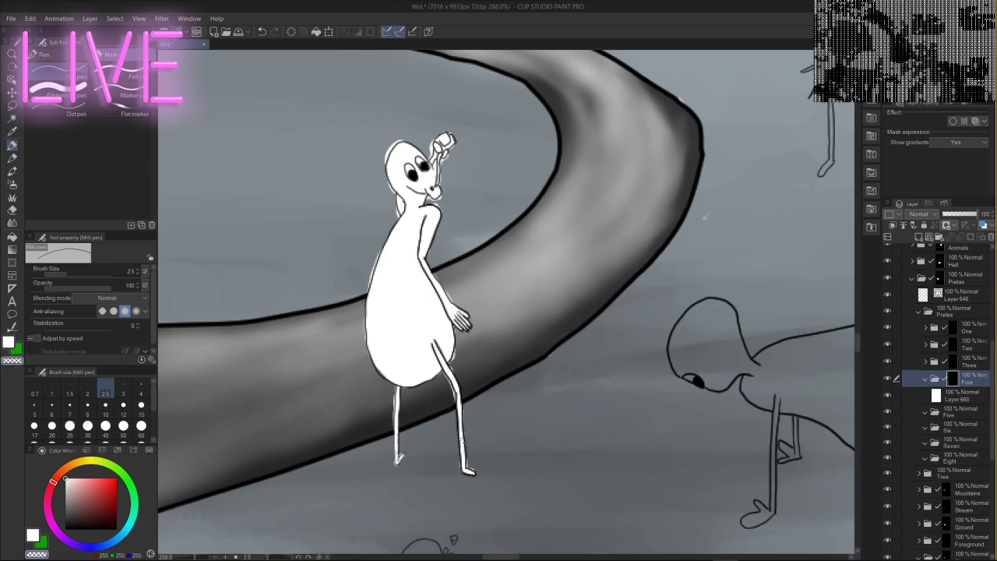
{"action": "scroll", "coordinate": [510, 413], "scroll_direction": "up", "scroll_amount": 5}
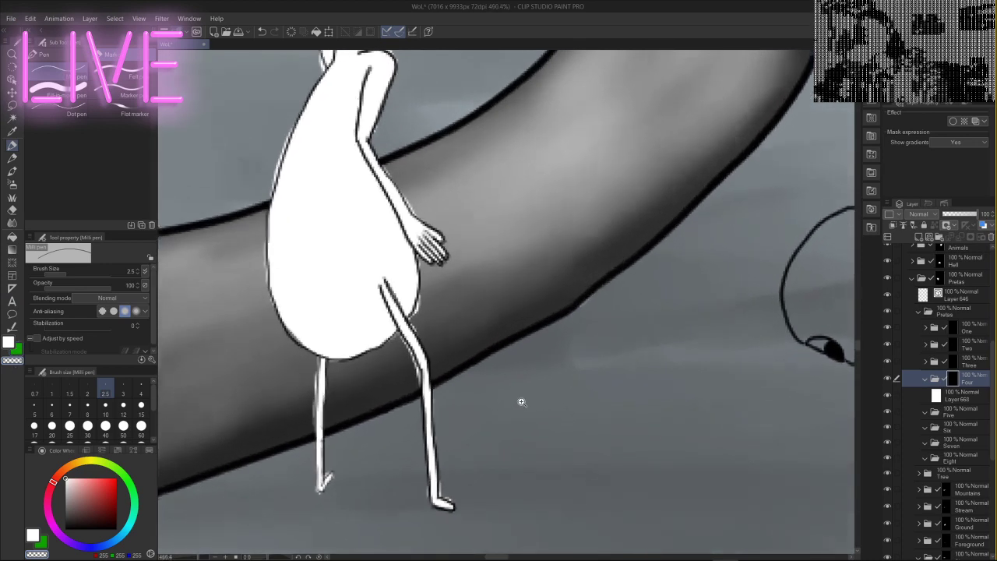
{"action": "left_click_drag", "start_coordinate": [508, 401], "coordinate": [592, 296]}
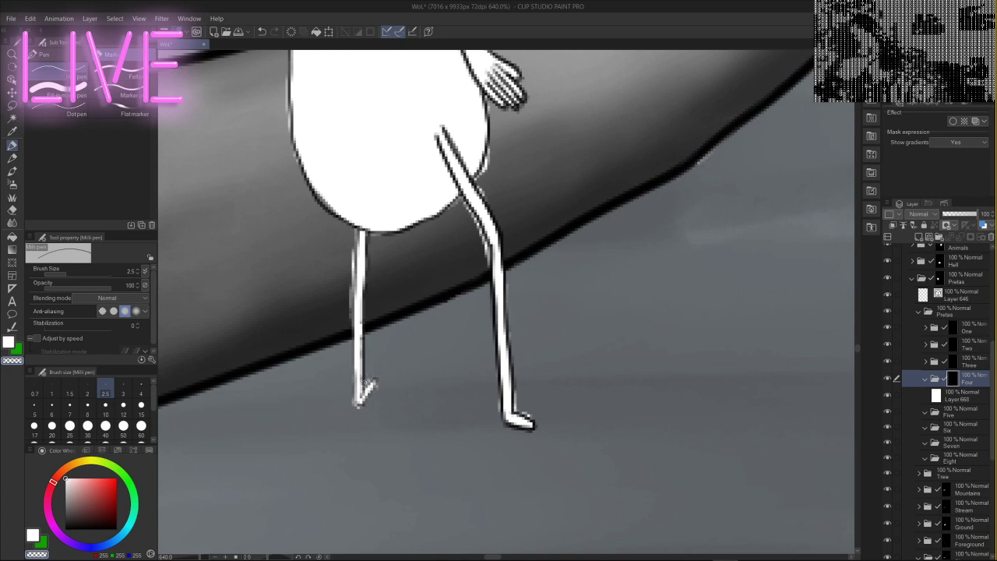
{"action": "left_click_drag", "start_coordinate": [373, 383], "coordinate": [361, 407]}
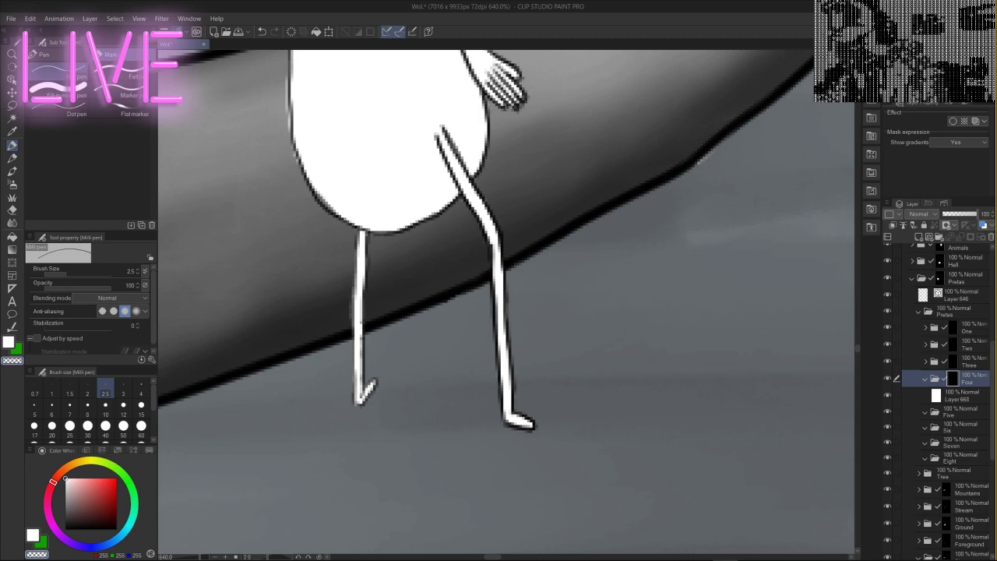
{"action": "left_click_drag", "start_coordinate": [537, 125], "coordinate": [687, 312]}
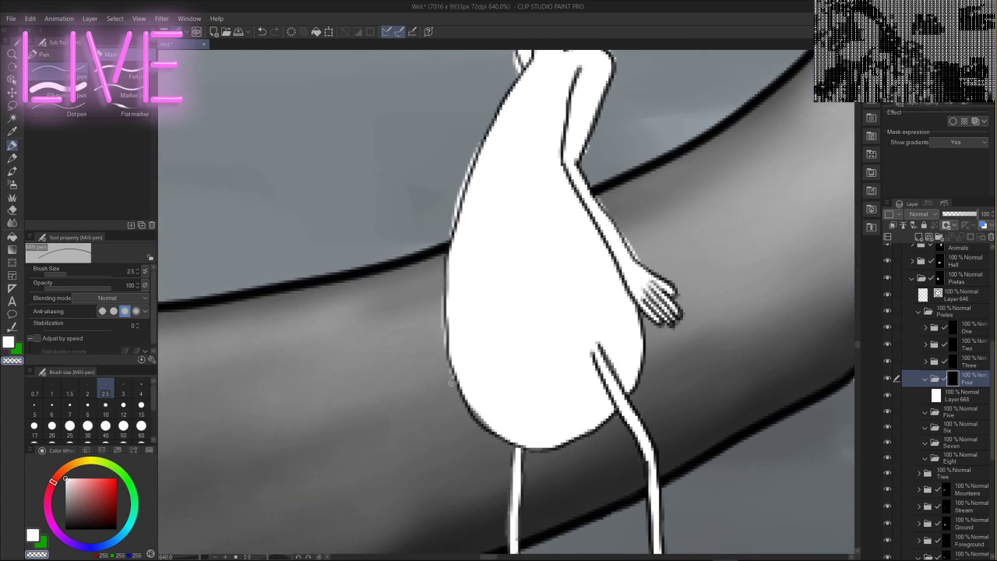
{"action": "left_click_drag", "start_coordinate": [450, 382], "coordinate": [443, 325]}
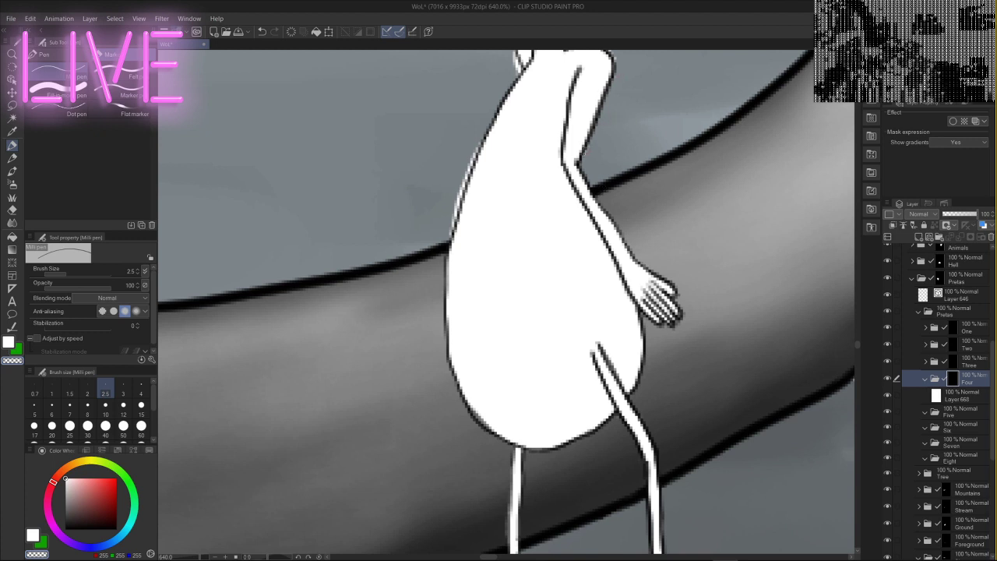
{"action": "left_click_drag", "start_coordinate": [450, 240], "coordinate": [477, 144]}
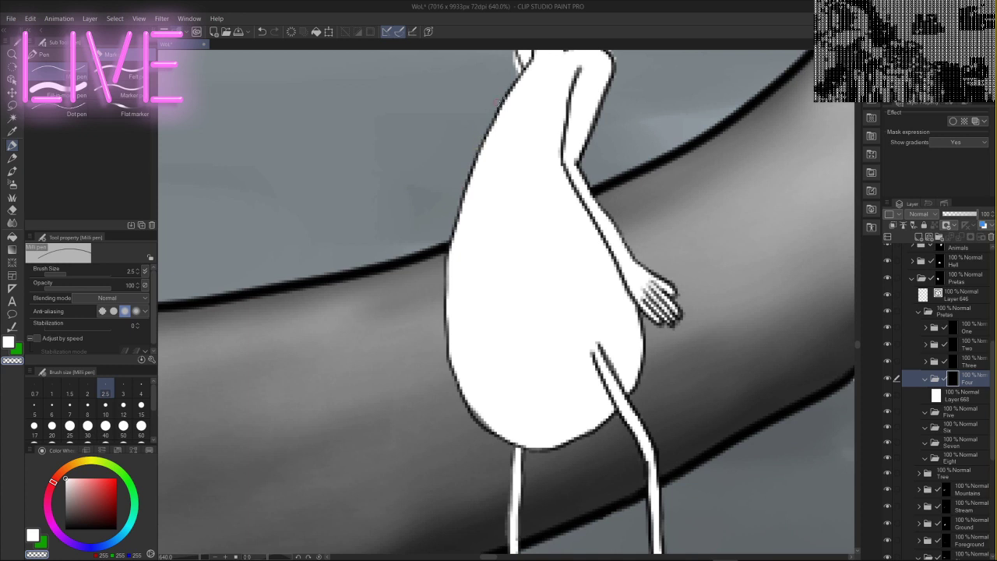
- Erase the excess mask on folder Four behind the fourth preta's neck, around its shoulder and beak, and along the raised forearm
{"action": "left_click_drag", "start_coordinate": [669, 62], "coordinate": [631, 222]}
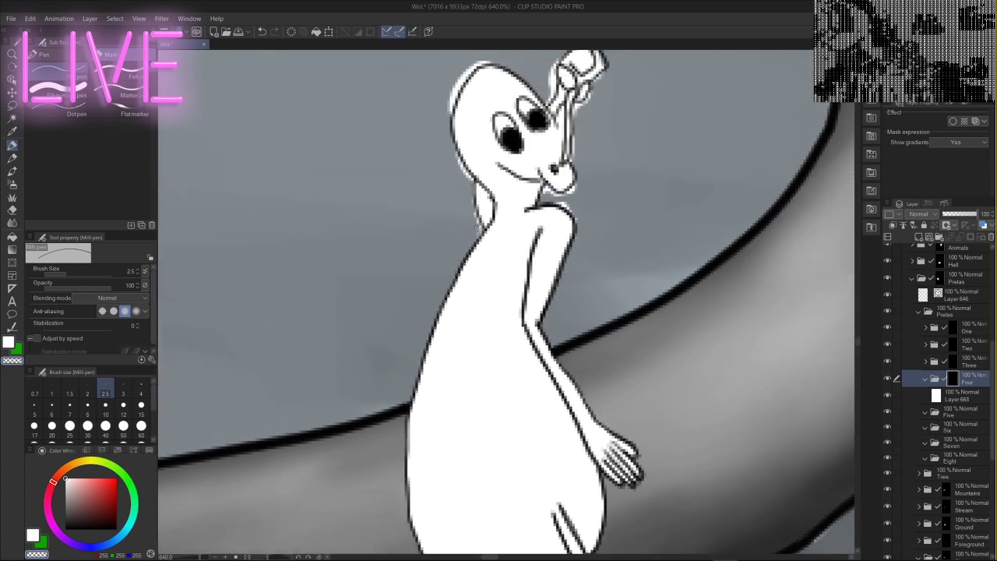
{"action": "left_click_drag", "start_coordinate": [478, 233], "coordinate": [474, 195]}
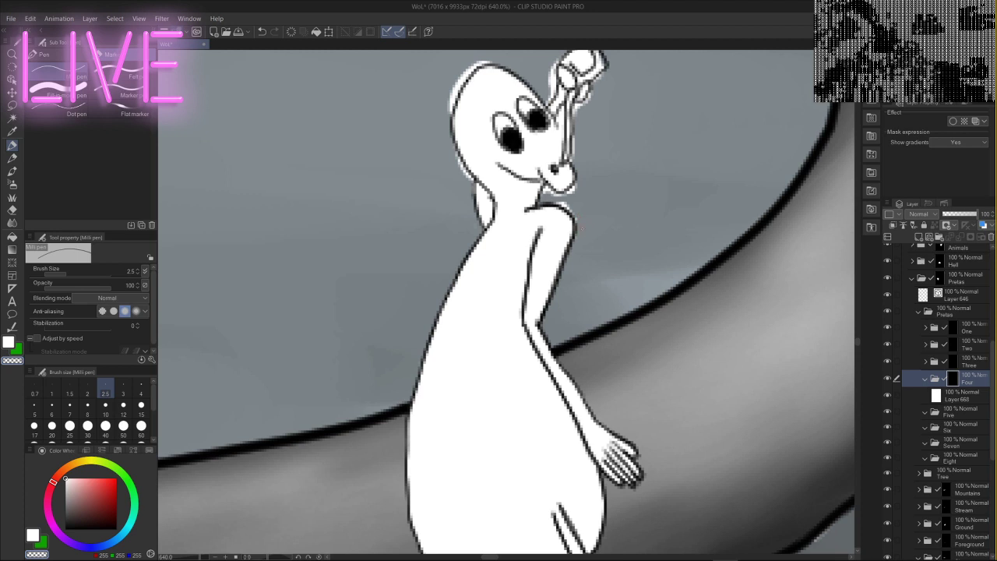
{"action": "left_click_drag", "start_coordinate": [572, 216], "coordinate": [561, 201]}
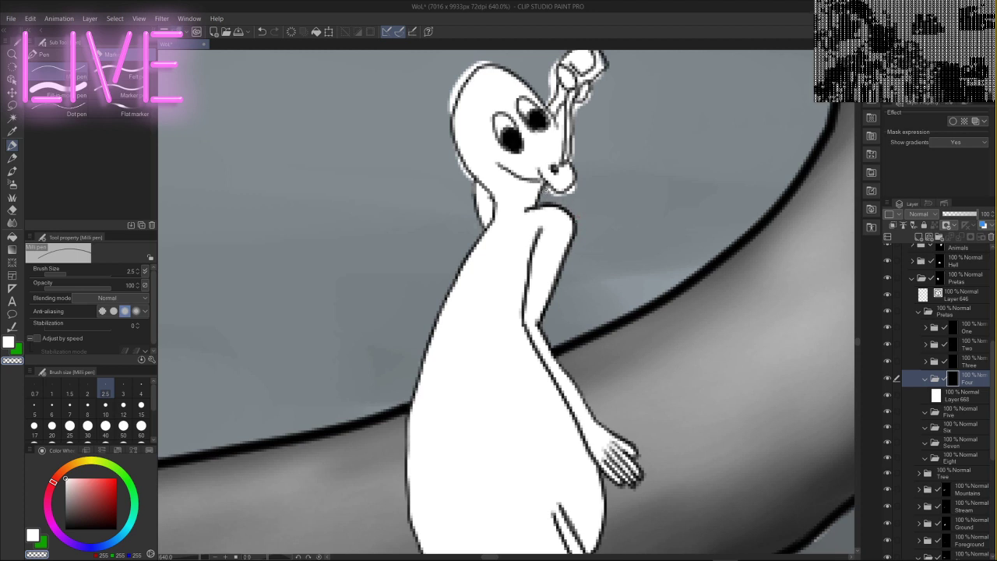
{"action": "left_click_drag", "start_coordinate": [551, 195], "coordinate": [577, 183]}
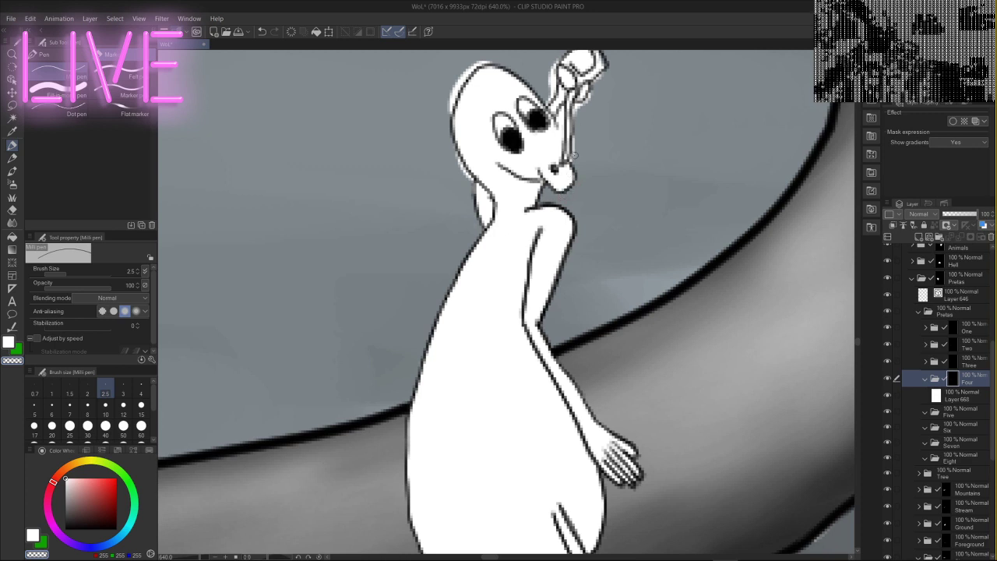
{"action": "left_click_drag", "start_coordinate": [575, 123], "coordinate": [576, 109]}
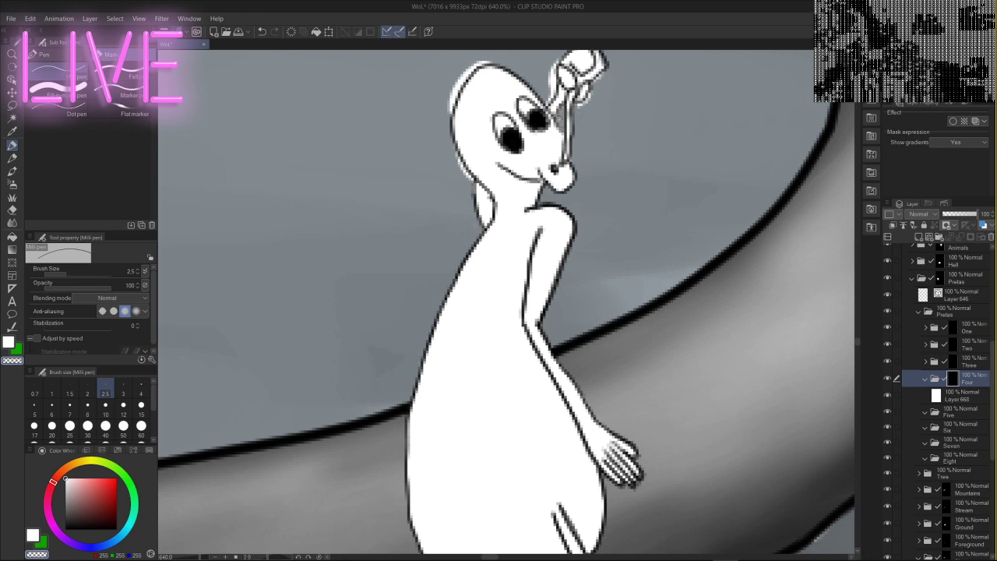
{"action": "left_click_drag", "start_coordinate": [577, 103], "coordinate": [587, 100]}
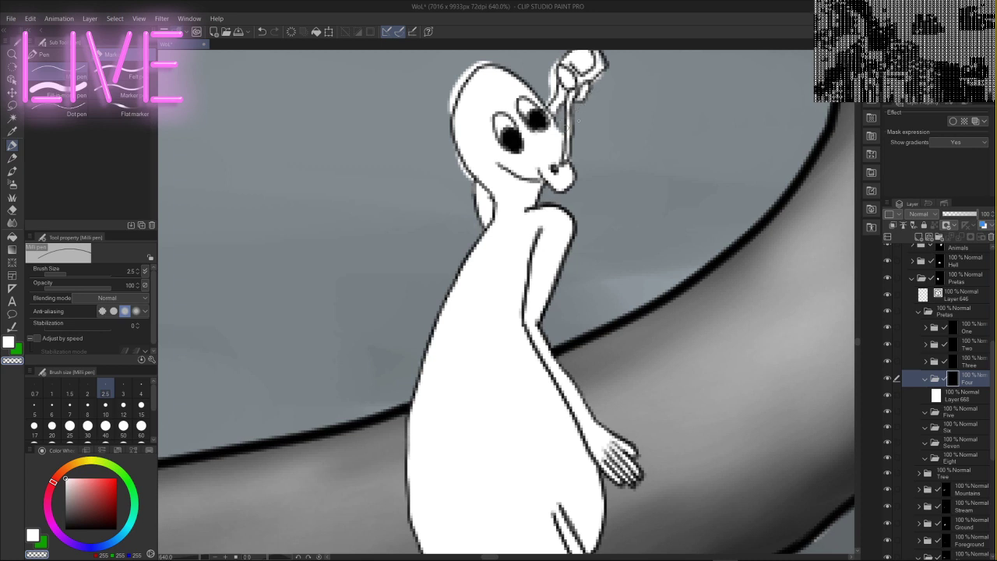
- Clean up folder Four's layer mask around the fourth preta's raised hand and the crown and back of its head
{"action": "scroll", "coordinate": [579, 121], "scroll_direction": "up", "scroll_amount": 3}
{"action": "left_click_drag", "start_coordinate": [585, 157], "coordinate": [595, 151]}
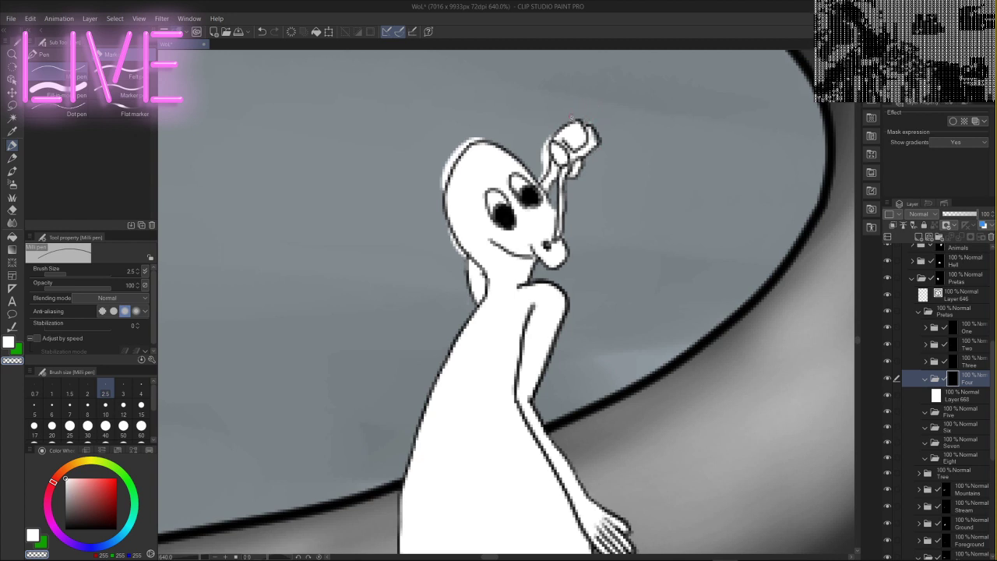
{"action": "left_click_drag", "start_coordinate": [551, 134], "coordinate": [545, 156]}
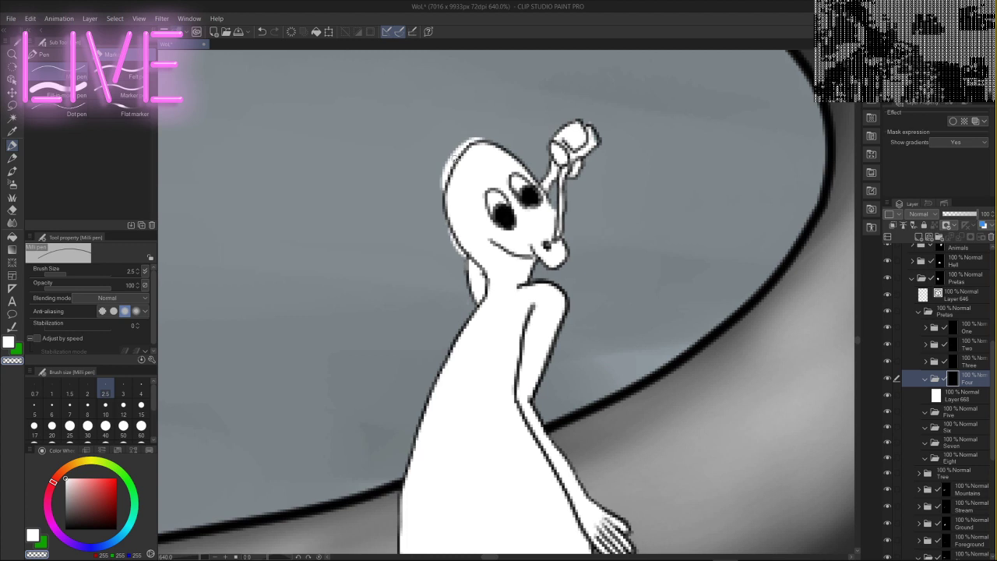
{"action": "mouse_move", "coordinate": [442, 192]}
{"action": "left_mouse_down"}
{"action": "mouse_move", "coordinate": [456, 151]}
{"action": "mouse_move", "coordinate": [491, 135]}
{"action": "left_mouse_up"}
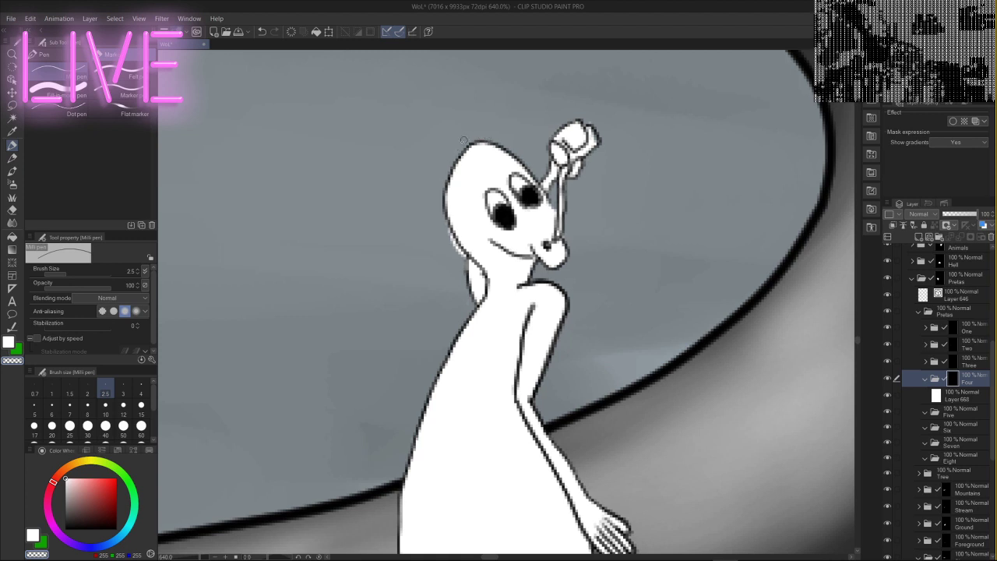
{"action": "left_click_drag", "start_coordinate": [461, 259], "coordinate": [442, 215]}
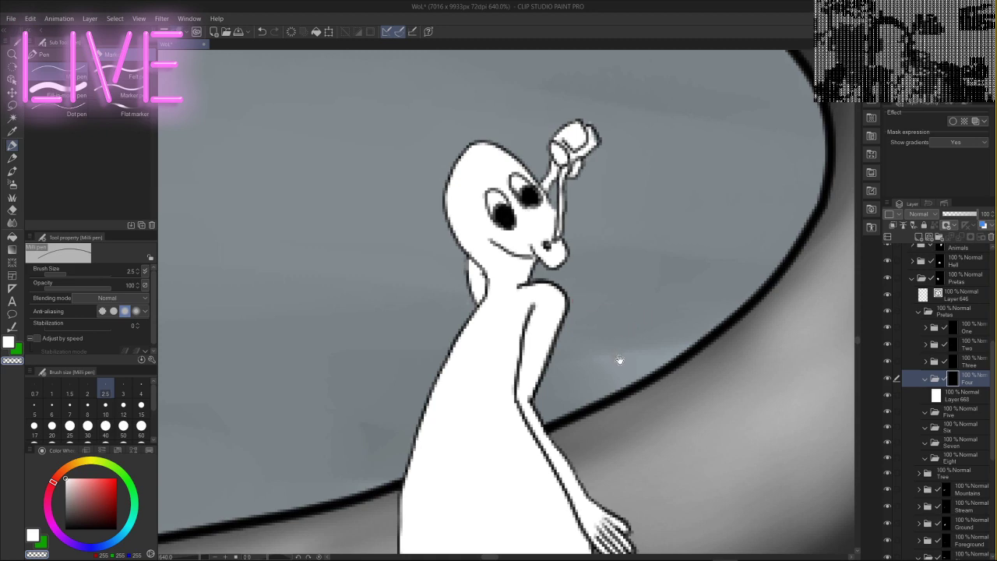
- Fill the white base layer inside folder Four with medium gray (131, 131, 131)
{"action": "left_click_drag", "start_coordinate": [619, 356], "coordinate": [632, 204]}
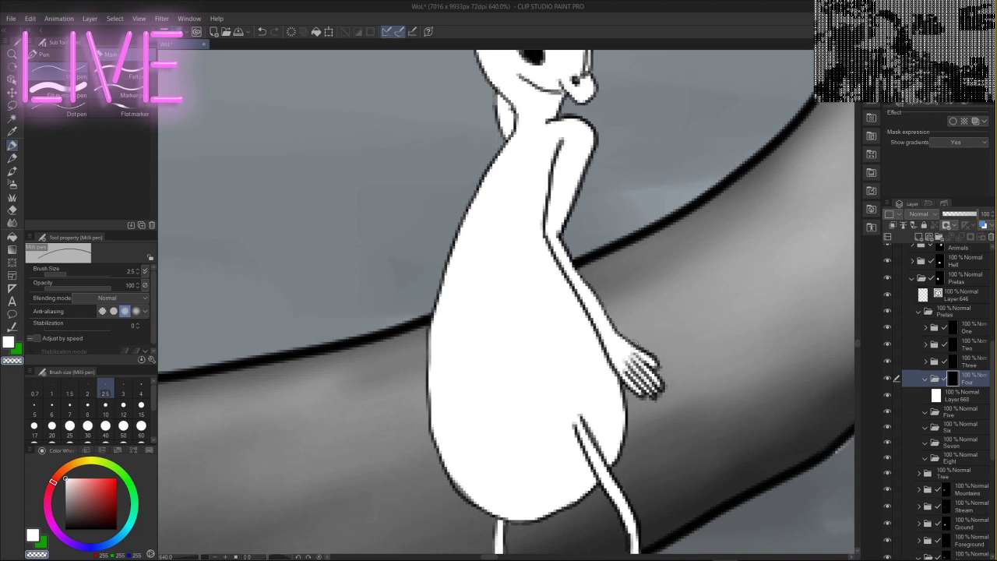
{"action": "left_click_drag", "start_coordinate": [634, 342], "coordinate": [638, 208]}
{"action": "mouse_move", "coordinate": [700, 374]}
{"action": "left_mouse_down"}
{"action": "mouse_move", "coordinate": [707, 201]}
{"action": "mouse_move", "coordinate": [619, 460]}
{"action": "left_mouse_up"}
{"action": "mouse_move", "coordinate": [610, 142]}
{"action": "left_mouse_down"}
{"action": "mouse_move", "coordinate": [610, 251]}
{"action": "mouse_move", "coordinate": [714, 351]}
{"action": "mouse_move", "coordinate": [698, 340]}
{"action": "left_mouse_up"}
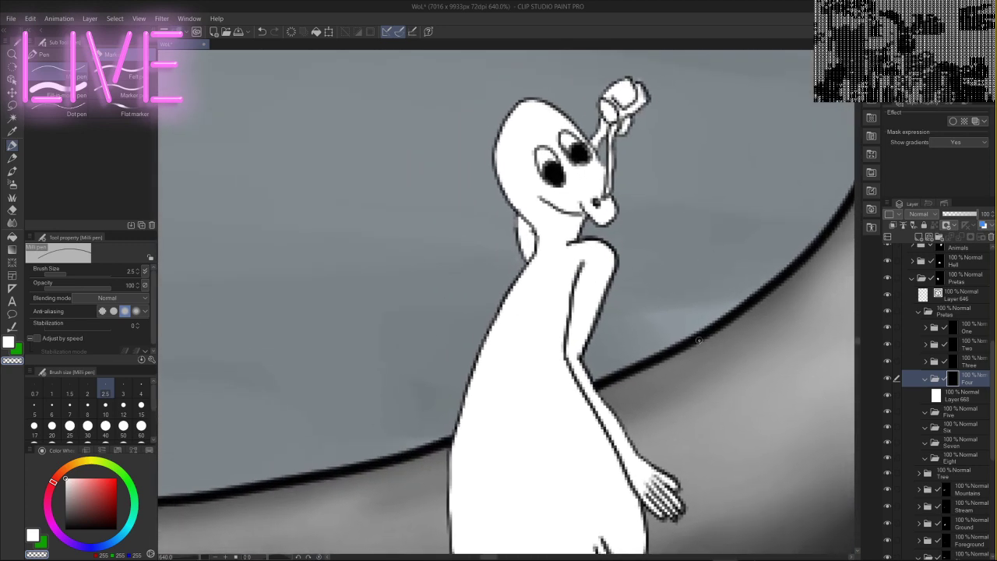
{"action": "left_click", "coordinate": [66, 503]}
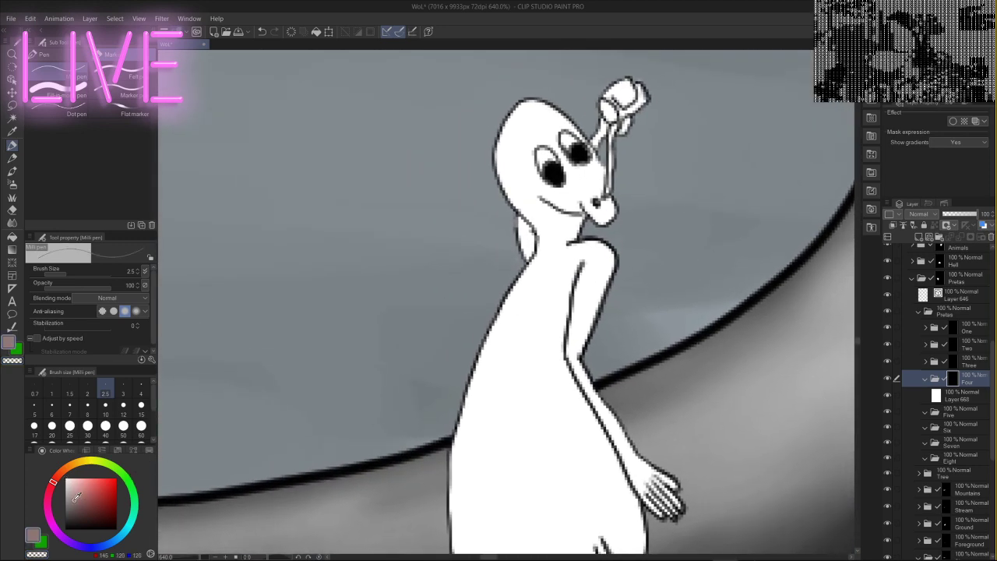
{"action": "left_click", "coordinate": [958, 397]}
{"action": "left_click", "coordinate": [13, 237]}
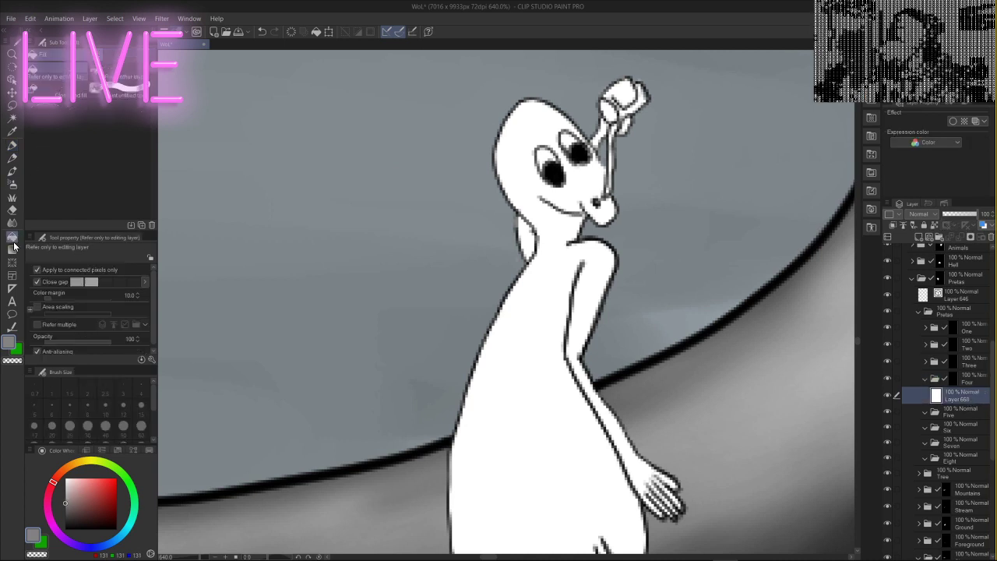
{"action": "left_click", "coordinate": [543, 435]}
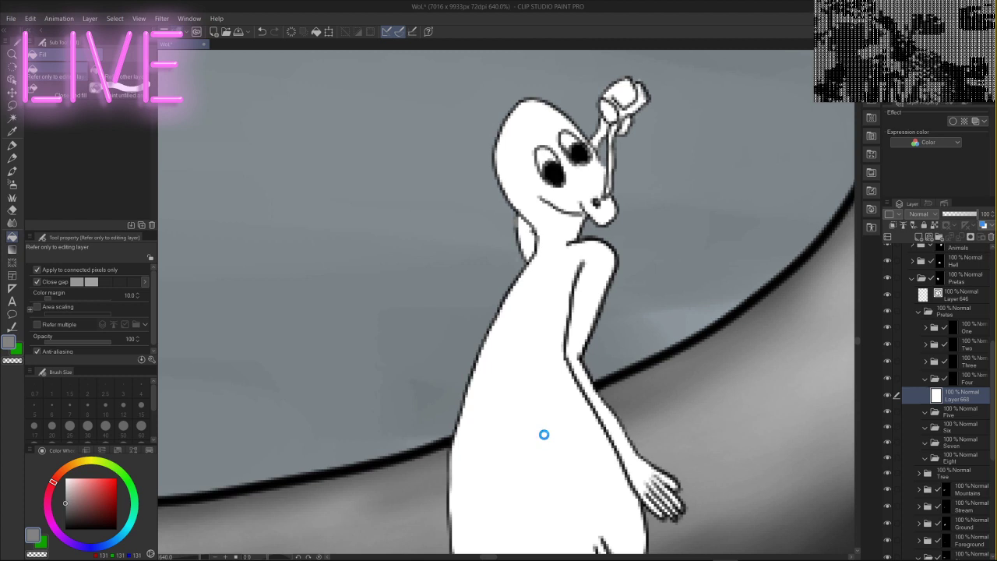
{"action": "left_click", "coordinate": [547, 431]}
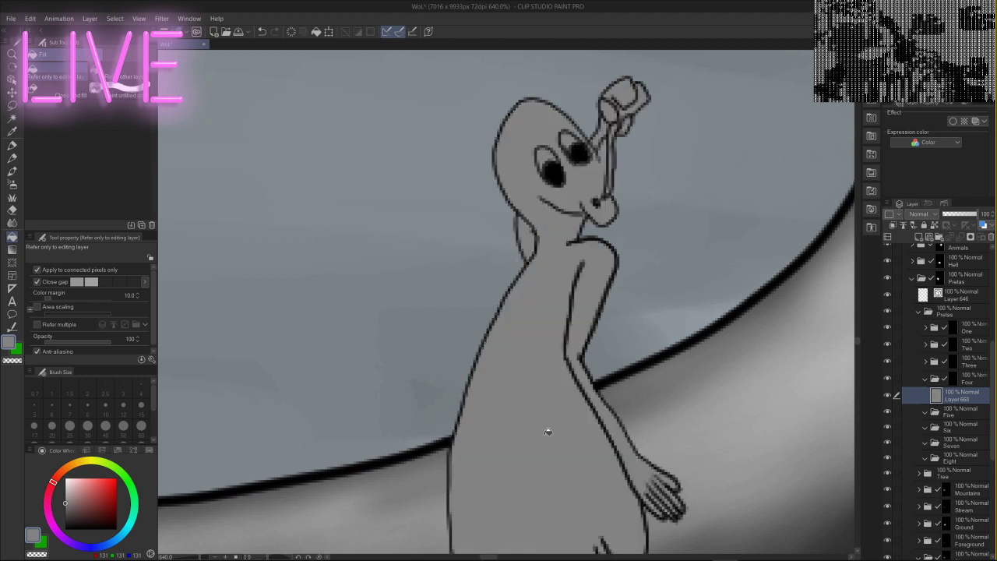
- Shade the fourth preta's neck, the sliver behind it and the back of the head with the Shadow airbrush at size 10
{"action": "left_click", "coordinate": [13, 185]}
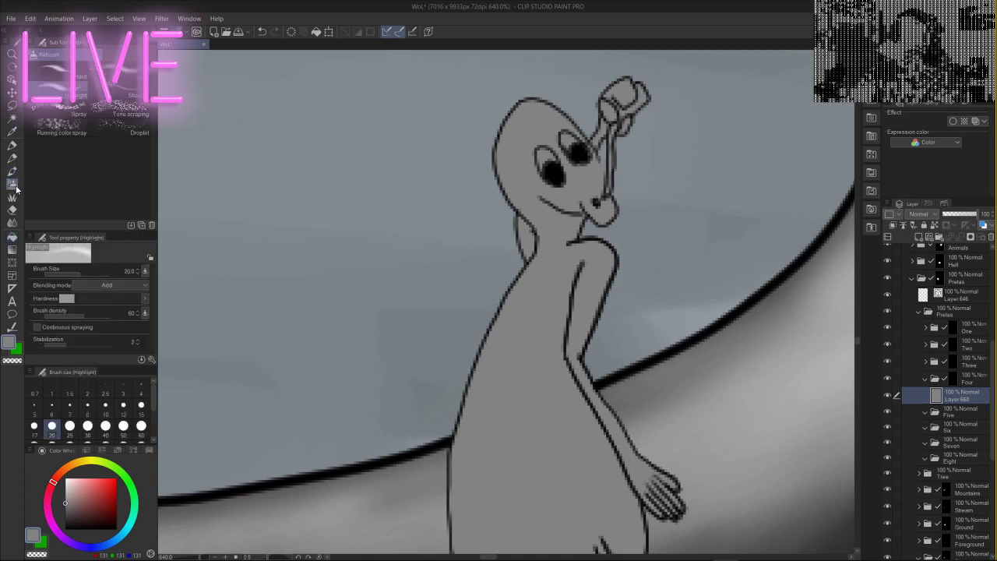
{"action": "left_click", "coordinate": [126, 88]}
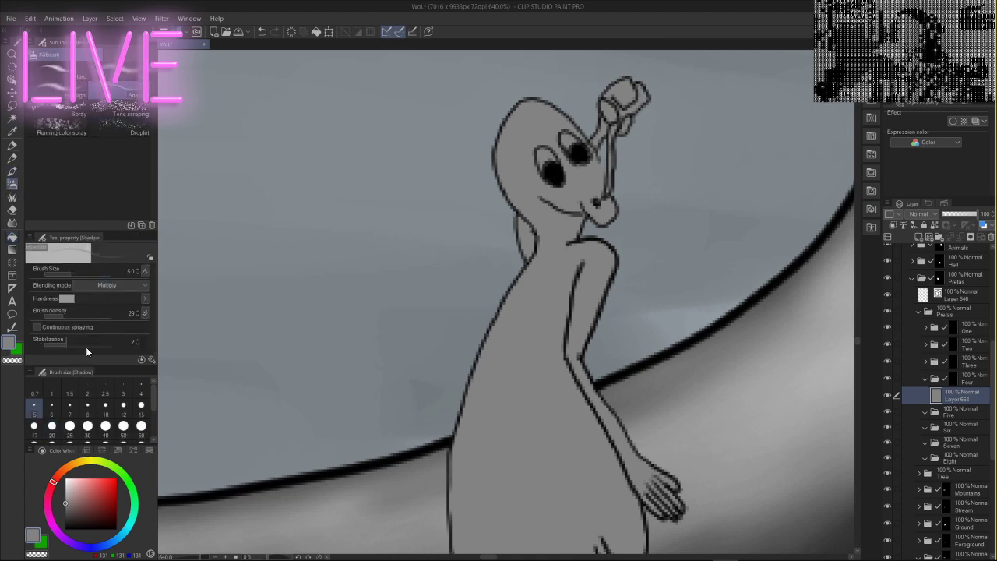
{"action": "left_click", "coordinate": [106, 409]}
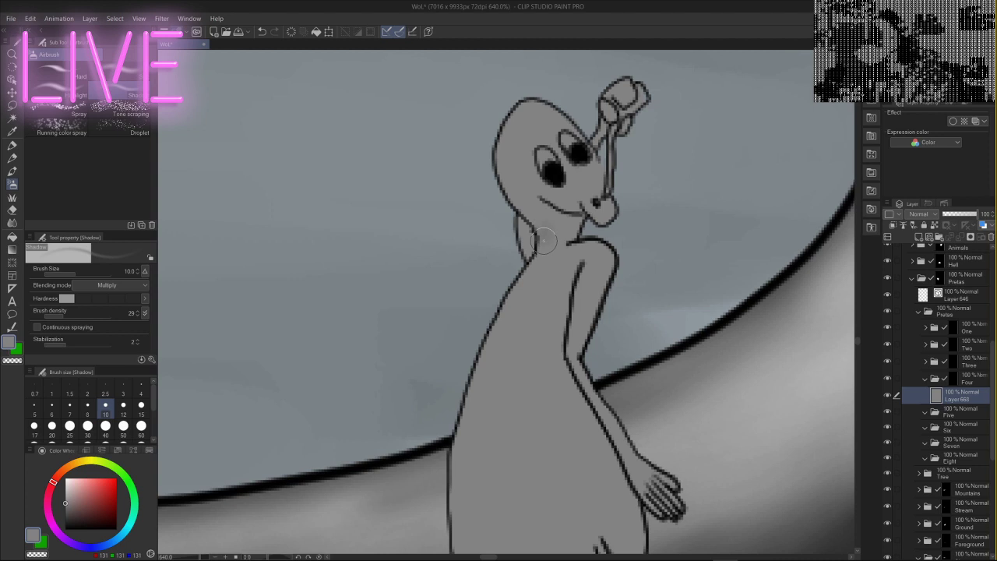
{"action": "mouse_move", "coordinate": [534, 211]}
{"action": "left_mouse_down"}
{"action": "mouse_move", "coordinate": [564, 219]}
{"action": "mouse_move", "coordinate": [559, 229]}
{"action": "mouse_move", "coordinate": [573, 224]}
{"action": "mouse_move", "coordinate": [541, 263]}
{"action": "mouse_move", "coordinate": [530, 257]}
{"action": "mouse_move", "coordinate": [551, 209]}
{"action": "left_mouse_up"}
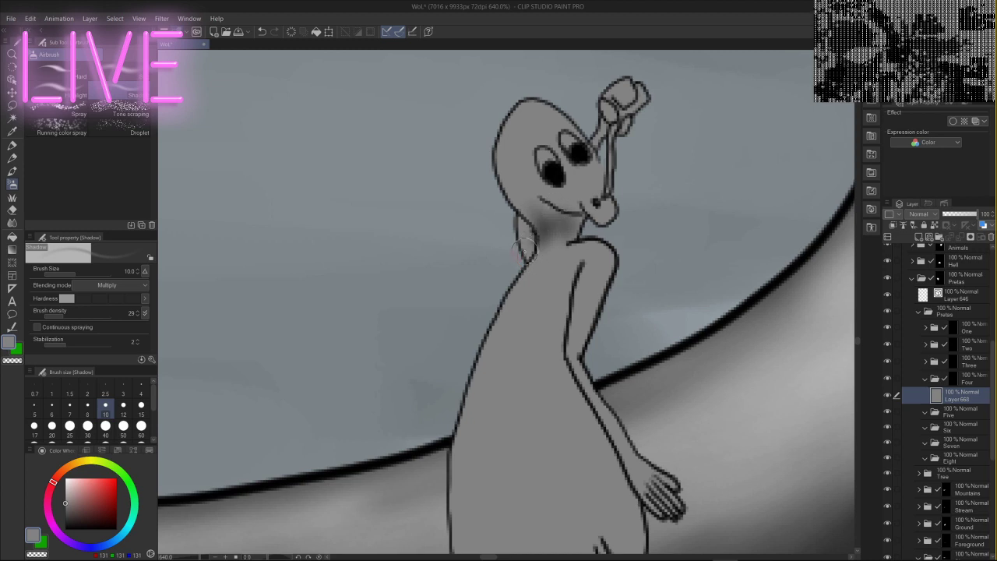
{"action": "left_click_drag", "start_coordinate": [523, 248], "coordinate": [525, 223]}
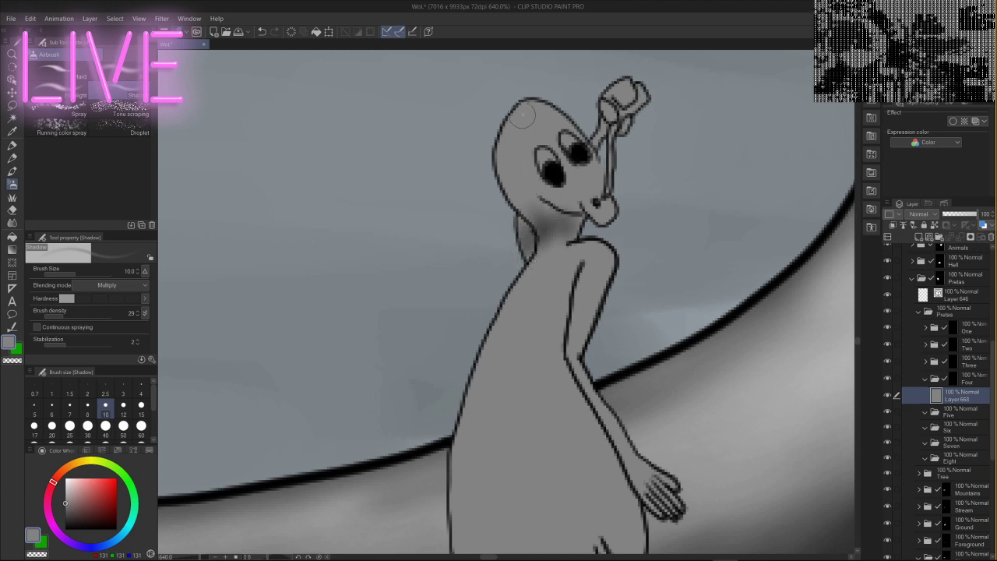
{"action": "mouse_move", "coordinate": [522, 116]}
{"action": "left_mouse_down"}
{"action": "mouse_move", "coordinate": [510, 196]}
{"action": "mouse_move", "coordinate": [537, 199]}
{"action": "mouse_move", "coordinate": [527, 110]}
{"action": "mouse_move", "coordinate": [509, 144]}
{"action": "mouse_move", "coordinate": [558, 235]}
{"action": "mouse_move", "coordinate": [534, 114]}
{"action": "mouse_move", "coordinate": [521, 124]}
{"action": "mouse_move", "coordinate": [553, 223]}
{"action": "mouse_move", "coordinate": [530, 119]}
{"action": "mouse_move", "coordinate": [517, 122]}
{"action": "mouse_move", "coordinate": [551, 231]}
{"action": "mouse_move", "coordinate": [539, 111]}
{"action": "mouse_move", "coordinate": [527, 105]}
{"action": "mouse_move", "coordinate": [529, 192]}
{"action": "mouse_move", "coordinate": [571, 206]}
{"action": "mouse_move", "coordinate": [575, 198]}
{"action": "mouse_move", "coordinate": [559, 197]}
{"action": "mouse_move", "coordinate": [577, 219]}
{"action": "mouse_move", "coordinate": [573, 208]}
{"action": "mouse_move", "coordinate": [558, 208]}
{"action": "mouse_move", "coordinate": [585, 204]}
{"action": "left_mouse_up"}
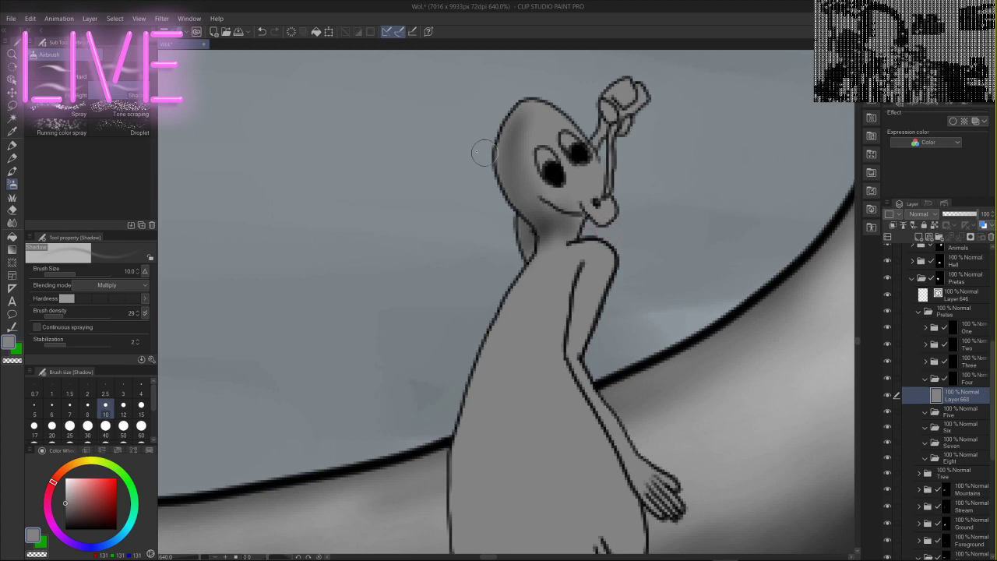
- Deepen the shadow on the neck, under the jaw and on the lower back of the head with the Shadow airbrush at size 5
{"action": "left_click", "coordinate": [34, 405]}
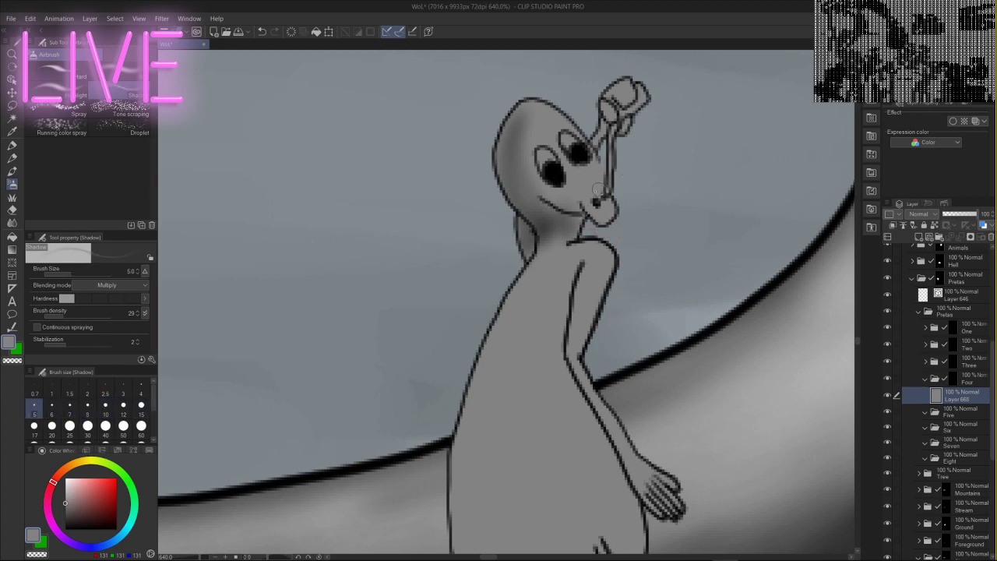
{"action": "scroll", "coordinate": [570, 201], "scroll_direction": "up", "scroll_amount": 5}
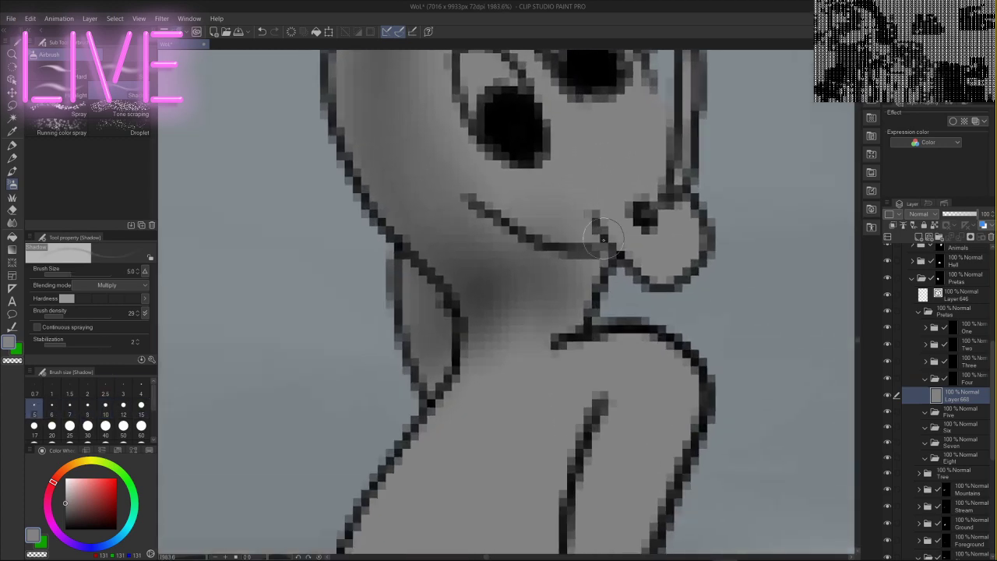
{"action": "mouse_move", "coordinate": [580, 283]}
{"action": "left_mouse_down"}
{"action": "mouse_move", "coordinate": [583, 271]}
{"action": "mouse_move", "coordinate": [552, 307]}
{"action": "mouse_move", "coordinate": [507, 325]}
{"action": "left_mouse_up"}
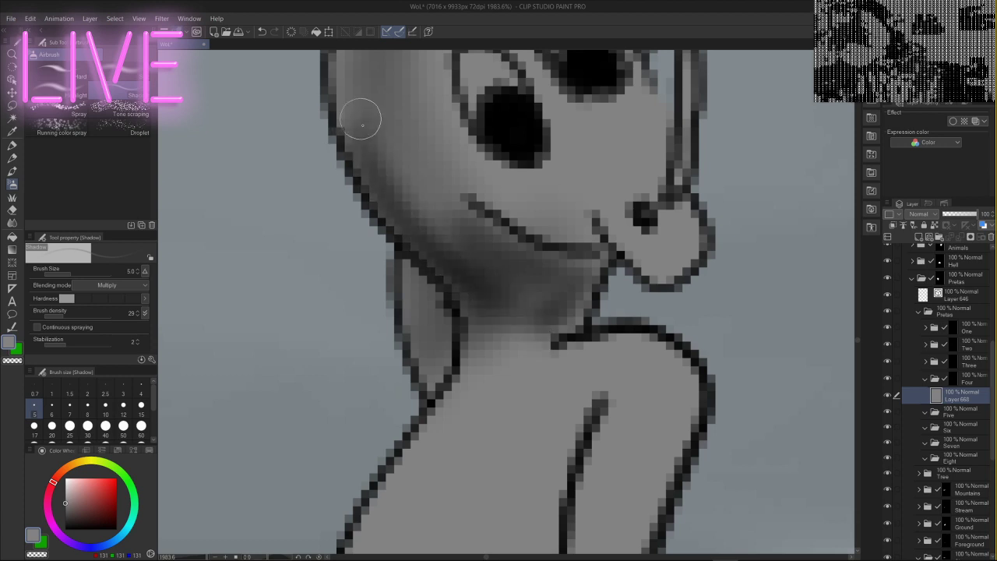
{"action": "mouse_move", "coordinate": [363, 116]}
{"action": "left_mouse_down"}
{"action": "mouse_move", "coordinate": [423, 203]}
{"action": "mouse_move", "coordinate": [390, 123]}
{"action": "left_mouse_up"}
{"action": "mouse_move", "coordinate": [456, 197]}
{"action": "left_mouse_down"}
{"action": "mouse_move", "coordinate": [432, 189]}
{"action": "mouse_move", "coordinate": [413, 133]}
{"action": "left_mouse_up"}
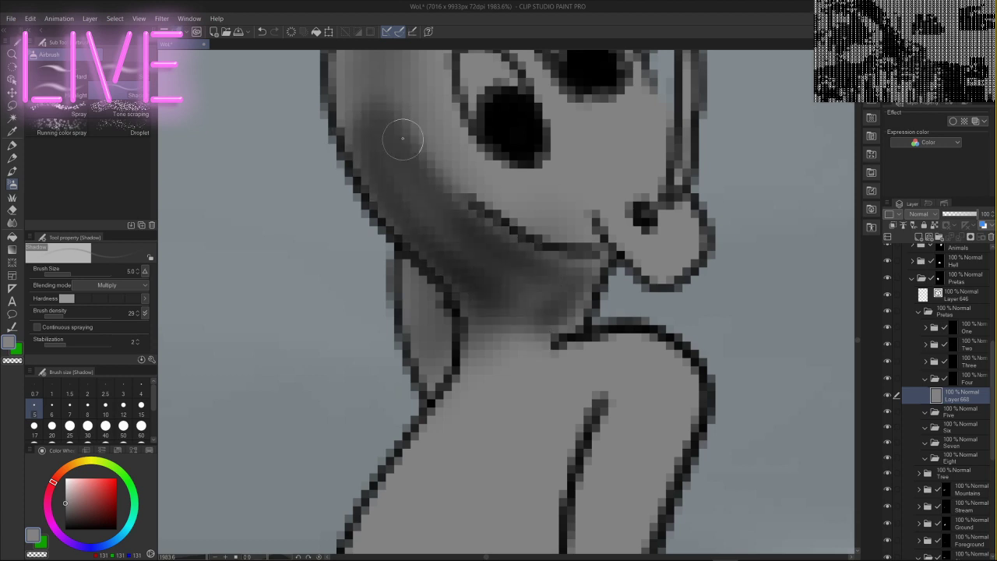
- Extend the size 5 airbrush shadow up the back of the fourth preta's head to the crown
{"action": "mouse_move", "coordinate": [548, 310]}
{"action": "left_mouse_down"}
{"action": "mouse_move", "coordinate": [486, 269]}
{"action": "mouse_move", "coordinate": [386, 145]}
{"action": "mouse_move", "coordinate": [559, 322]}
{"action": "mouse_move", "coordinate": [373, 125]}
{"action": "mouse_move", "coordinate": [428, 222]}
{"action": "mouse_move", "coordinate": [533, 325]}
{"action": "mouse_move", "coordinate": [480, 255]}
{"action": "left_mouse_up"}
{"action": "left_click_drag", "start_coordinate": [467, 148], "coordinate": [560, 342]}
{"action": "left_click_drag", "start_coordinate": [445, 361], "coordinate": [424, 223]}
{"action": "left_click_drag", "start_coordinate": [440, 312], "coordinate": [442, 177]}
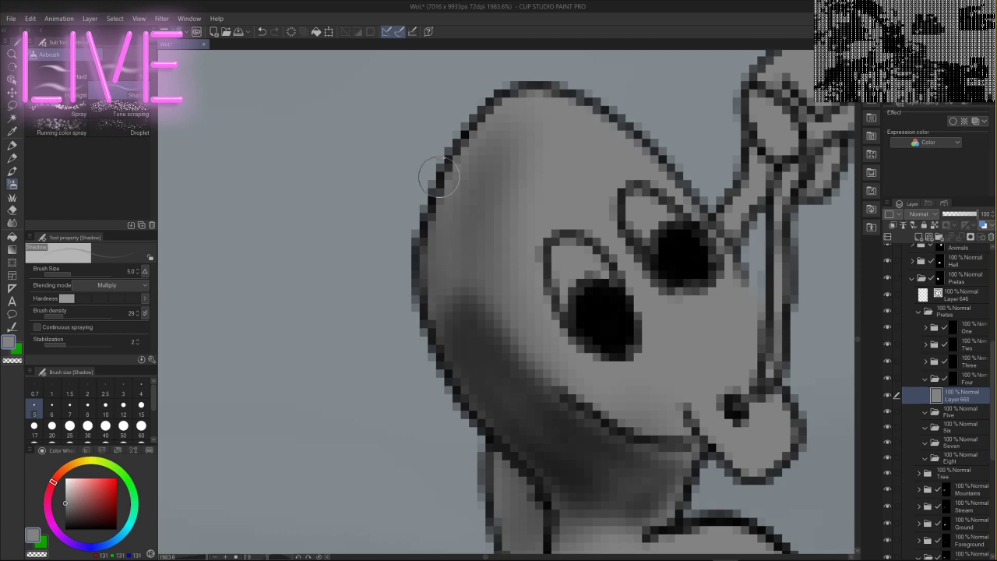
{"action": "mouse_move", "coordinate": [454, 343]}
{"action": "left_mouse_down"}
{"action": "mouse_move", "coordinate": [451, 145]}
{"action": "mouse_move", "coordinate": [457, 166]}
{"action": "mouse_move", "coordinate": [469, 141]}
{"action": "mouse_move", "coordinate": [472, 156]}
{"action": "mouse_move", "coordinate": [493, 133]}
{"action": "mouse_move", "coordinate": [467, 324]}
{"action": "mouse_move", "coordinate": [577, 56]}
{"action": "mouse_move", "coordinate": [510, 176]}
{"action": "mouse_move", "coordinate": [517, 106]}
{"action": "mouse_move", "coordinate": [450, 174]}
{"action": "mouse_move", "coordinate": [505, 474]}
{"action": "mouse_move", "coordinate": [490, 133]}
{"action": "mouse_move", "coordinate": [427, 299]}
{"action": "mouse_move", "coordinate": [521, 390]}
{"action": "mouse_move", "coordinate": [549, 143]}
{"action": "left_mouse_up"}
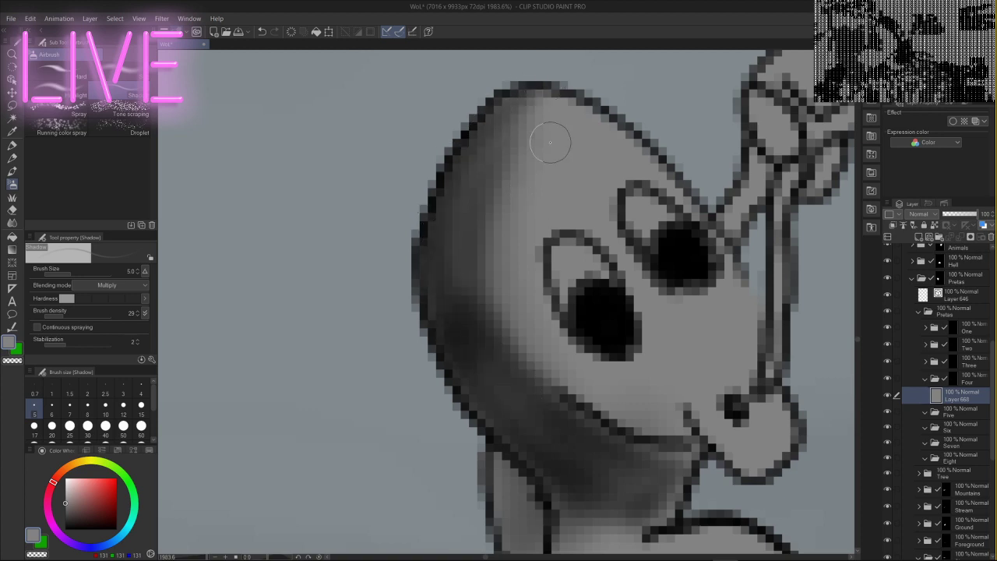
- Shade the fourth preta's raised arm and hand, reducing the Shadow airbrush to size 2.5 for the forearm and palm
{"action": "mouse_move", "coordinate": [705, 418]}
{"action": "left_mouse_down"}
{"action": "mouse_move", "coordinate": [722, 442]}
{"action": "mouse_move", "coordinate": [702, 432]}
{"action": "mouse_move", "coordinate": [735, 463]}
{"action": "mouse_move", "coordinate": [776, 482]}
{"action": "mouse_move", "coordinate": [735, 474]}
{"action": "mouse_move", "coordinate": [786, 454]}
{"action": "mouse_move", "coordinate": [743, 461]}
{"action": "mouse_move", "coordinate": [682, 434]}
{"action": "mouse_move", "coordinate": [671, 448]}
{"action": "mouse_move", "coordinate": [663, 432]}
{"action": "mouse_move", "coordinate": [716, 403]}
{"action": "mouse_move", "coordinate": [598, 381]}
{"action": "mouse_move", "coordinate": [570, 363]}
{"action": "mouse_move", "coordinate": [535, 302]}
{"action": "mouse_move", "coordinate": [501, 292]}
{"action": "mouse_move", "coordinate": [500, 316]}
{"action": "mouse_move", "coordinate": [526, 307]}
{"action": "mouse_move", "coordinate": [572, 398]}
{"action": "mouse_move", "coordinate": [621, 389]}
{"action": "mouse_move", "coordinate": [641, 424]}
{"action": "mouse_move", "coordinate": [668, 416]}
{"action": "mouse_move", "coordinate": [673, 426]}
{"action": "mouse_move", "coordinate": [569, 387]}
{"action": "mouse_move", "coordinate": [524, 341]}
{"action": "mouse_move", "coordinate": [501, 287]}
{"action": "mouse_move", "coordinate": [488, 228]}
{"action": "mouse_move", "coordinate": [548, 103]}
{"action": "mouse_move", "coordinate": [450, 242]}
{"action": "mouse_move", "coordinate": [481, 373]}
{"action": "left_mouse_up"}
{"action": "left_click_drag", "start_coordinate": [790, 273], "coordinate": [668, 406]}
{"action": "left_click_drag", "start_coordinate": [735, 296], "coordinate": [675, 327]}
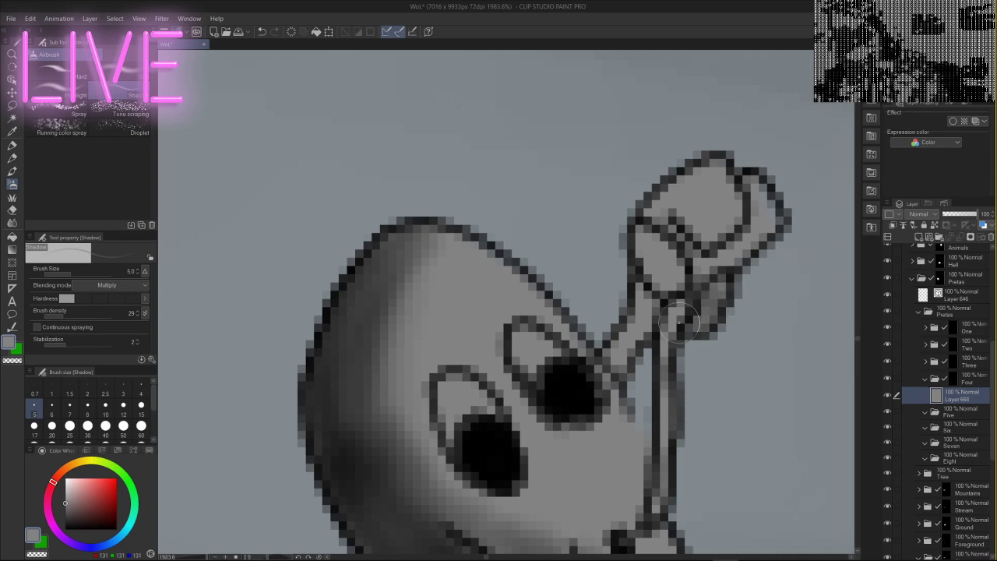
{"action": "left_click", "coordinate": [105, 389]}
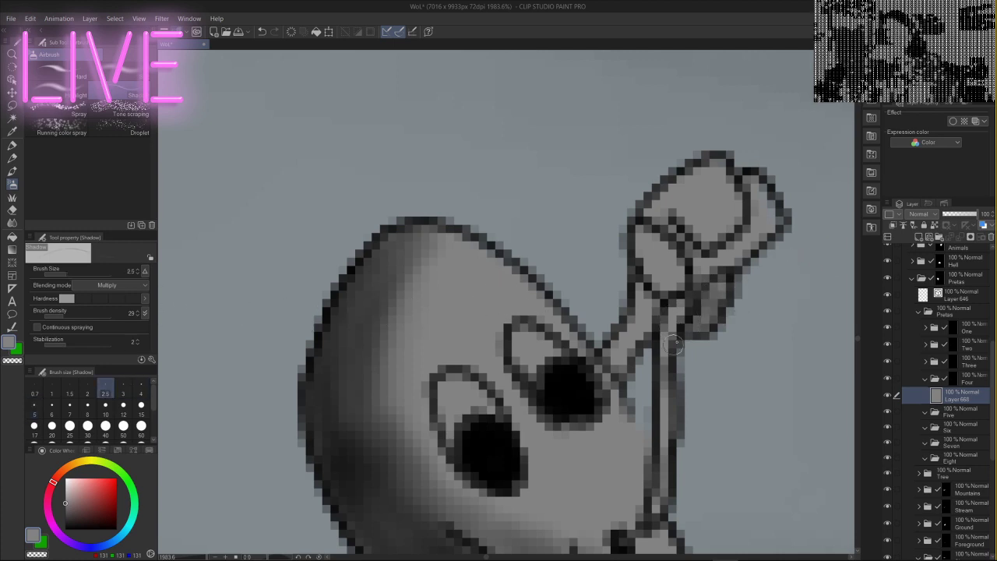
{"action": "mouse_move", "coordinate": [611, 351]}
{"action": "left_mouse_down"}
{"action": "mouse_move", "coordinate": [645, 295]}
{"action": "mouse_move", "coordinate": [636, 286]}
{"action": "mouse_move", "coordinate": [643, 331]}
{"action": "mouse_move", "coordinate": [646, 315]}
{"action": "mouse_move", "coordinate": [620, 343]}
{"action": "mouse_move", "coordinate": [652, 288]}
{"action": "left_mouse_up"}
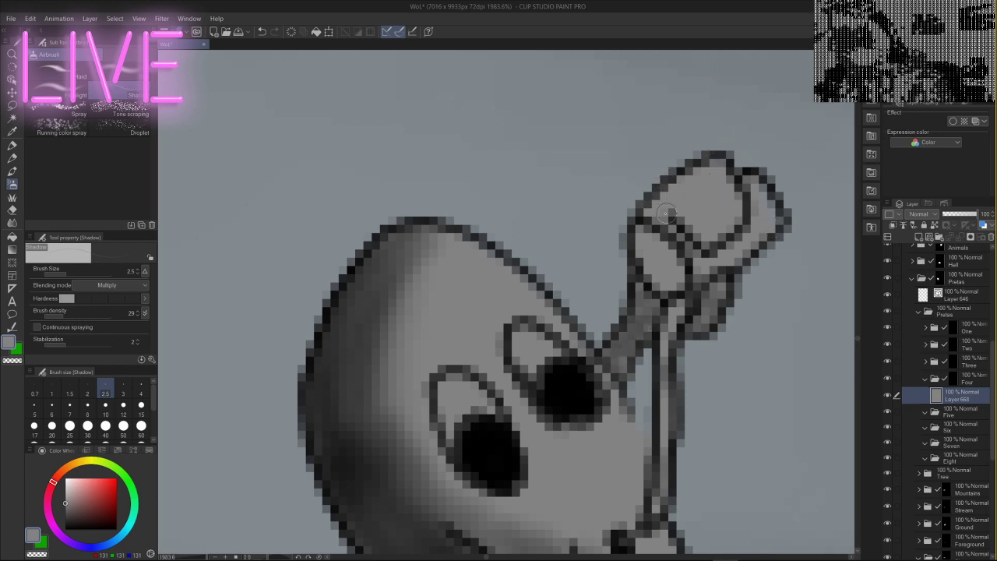
{"action": "mouse_move", "coordinate": [666, 212]}
{"action": "left_mouse_down"}
{"action": "mouse_move", "coordinate": [703, 235]}
{"action": "mouse_move", "coordinate": [735, 176]}
{"action": "mouse_move", "coordinate": [756, 222]}
{"action": "mouse_move", "coordinate": [723, 216]}
{"action": "mouse_move", "coordinate": [704, 238]}
{"action": "mouse_move", "coordinate": [735, 208]}
{"action": "mouse_move", "coordinate": [731, 199]}
{"action": "mouse_move", "coordinate": [686, 224]}
{"action": "mouse_move", "coordinate": [677, 217]}
{"action": "mouse_move", "coordinate": [698, 166]}
{"action": "mouse_move", "coordinate": [673, 200]}
{"action": "left_mouse_up"}
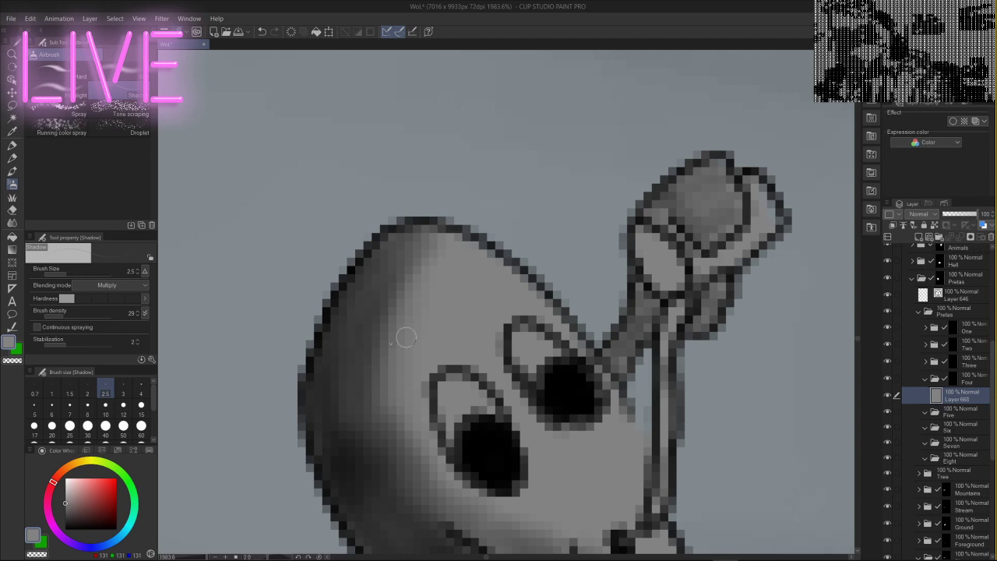
- Darken the raised forearm and the lower finger of the raised hand with dark gray (71, 71, 71)
{"action": "left_click_drag", "start_coordinate": [76, 502], "coordinate": [64, 511]}
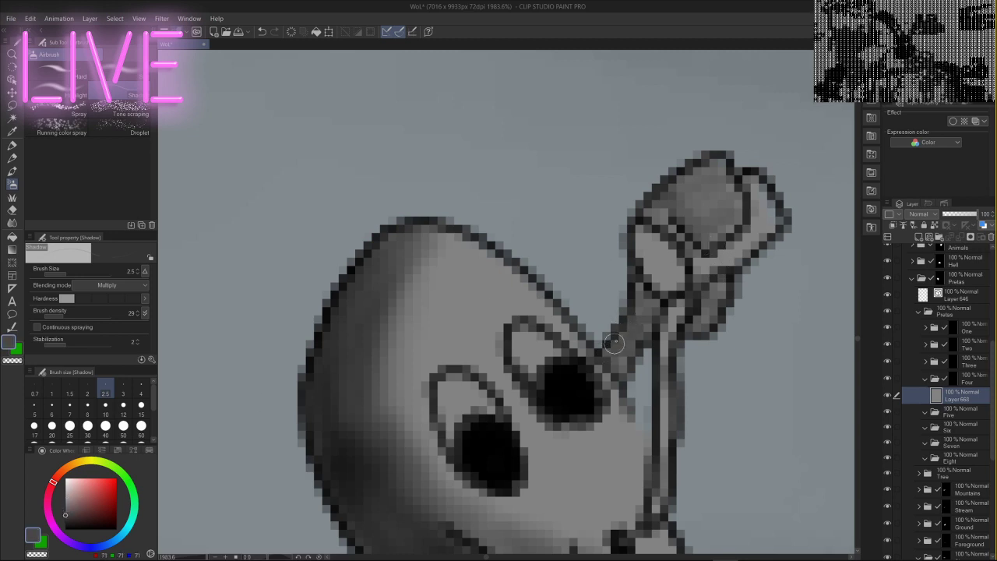
{"action": "mouse_move", "coordinate": [613, 344]}
{"action": "left_mouse_down"}
{"action": "mouse_move", "coordinate": [640, 295]}
{"action": "mouse_move", "coordinate": [638, 348]}
{"action": "mouse_move", "coordinate": [642, 325]}
{"action": "mouse_move", "coordinate": [620, 369]}
{"action": "mouse_move", "coordinate": [606, 345]}
{"action": "mouse_move", "coordinate": [643, 324]}
{"action": "mouse_move", "coordinate": [627, 352]}
{"action": "mouse_move", "coordinate": [643, 311]}
{"action": "mouse_move", "coordinate": [639, 288]}
{"action": "mouse_move", "coordinate": [738, 289]}
{"action": "left_mouse_up"}
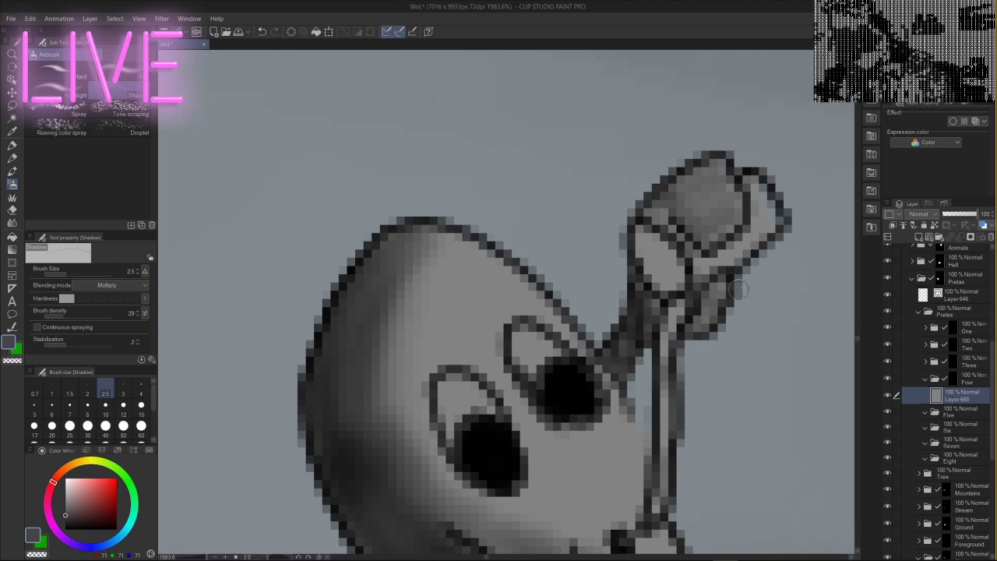
{"action": "mouse_move", "coordinate": [700, 325]}
{"action": "left_mouse_down"}
{"action": "mouse_move", "coordinate": [712, 289]}
{"action": "mouse_move", "coordinate": [696, 316]}
{"action": "left_mouse_up"}
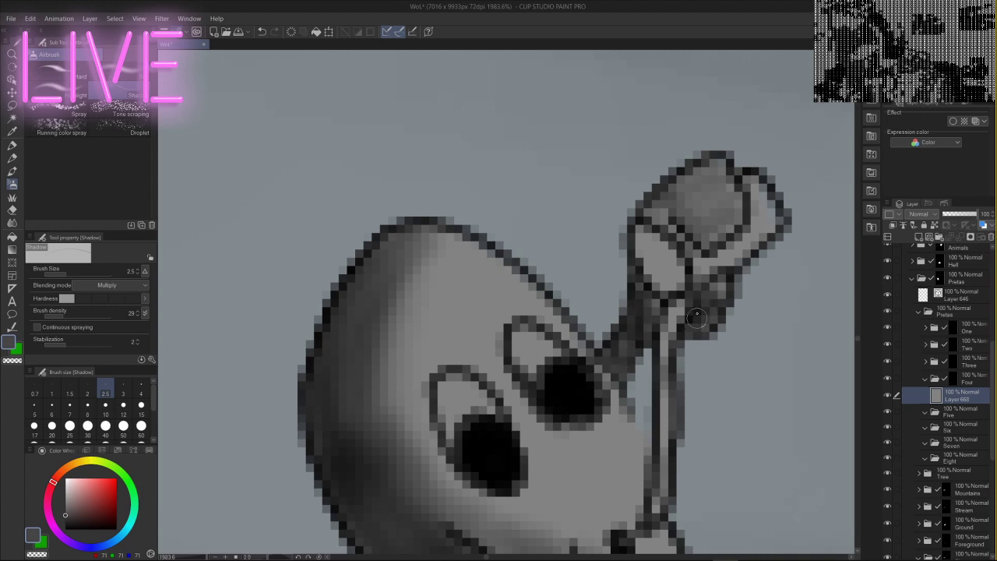
- Darken the palm and fingers of the fourth preta's raised hand, finishing with the Shadow airbrush at size 1 in black
{"action": "mouse_move", "coordinate": [700, 240]}
{"action": "left_mouse_down"}
{"action": "mouse_move", "coordinate": [658, 200]}
{"action": "mouse_move", "coordinate": [667, 207]}
{"action": "left_mouse_up"}
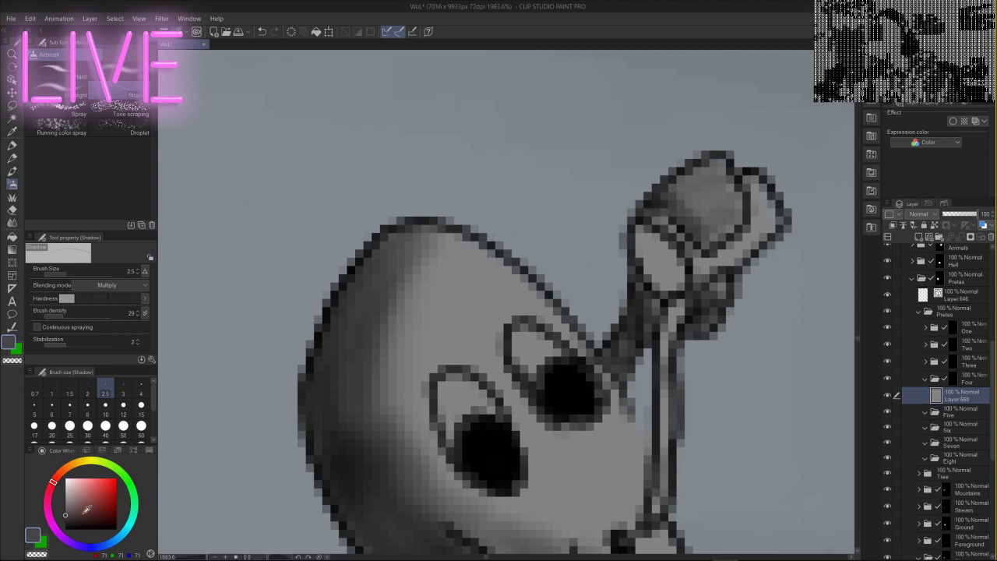
{"action": "mouse_move", "coordinate": [689, 187]}
{"action": "left_mouse_down"}
{"action": "mouse_move", "coordinate": [720, 235]}
{"action": "mouse_move", "coordinate": [711, 166]}
{"action": "mouse_move", "coordinate": [762, 244]}
{"action": "left_mouse_up"}
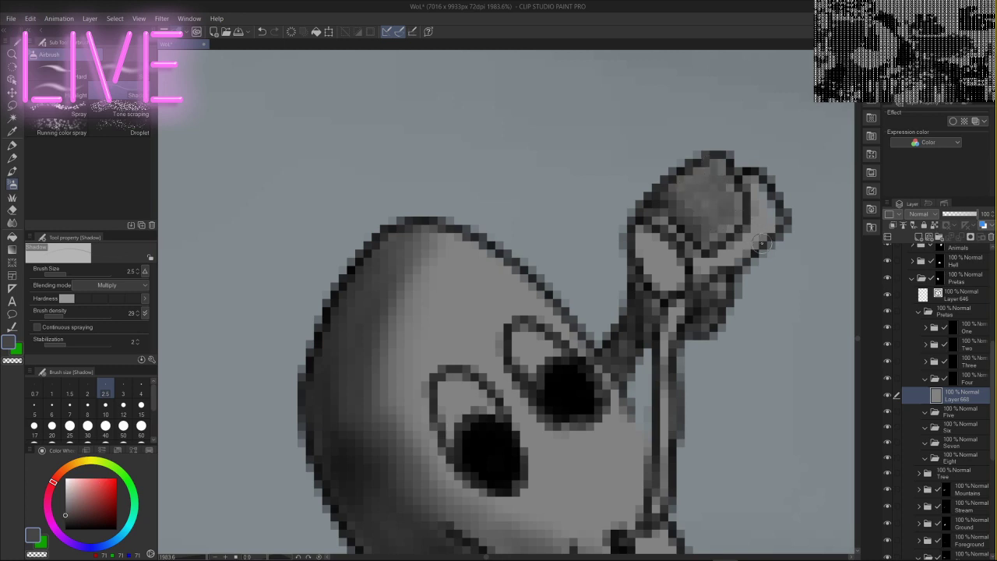
{"action": "left_click", "coordinate": [52, 390]}
{"action": "left_click", "coordinate": [67, 527]}
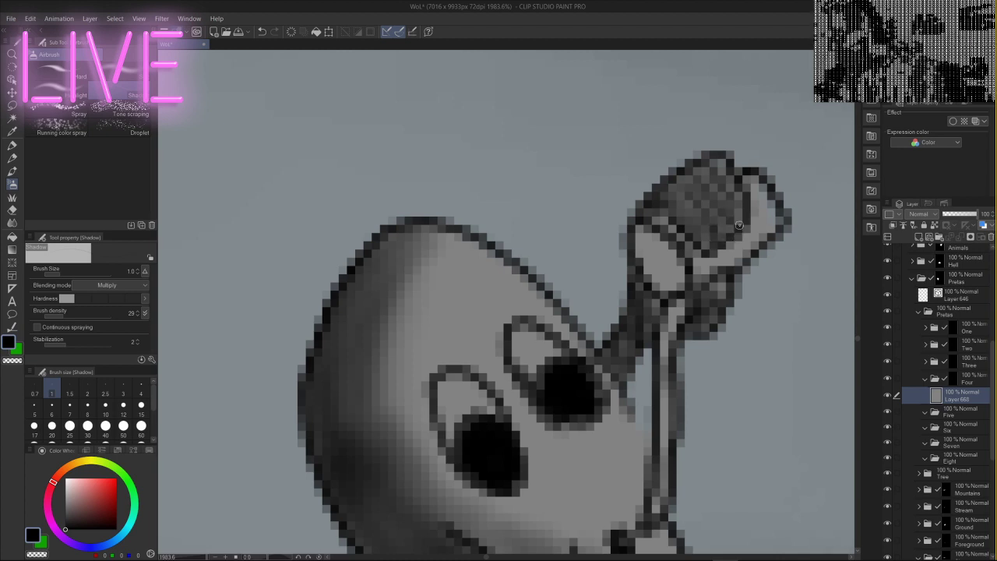
- Shade the narrow shape behind the fourth preta's neck with the Shadow airbrush at size 5 in black
{"action": "scroll", "coordinate": [612, 366], "scroll_direction": "down", "scroll_amount": 2}
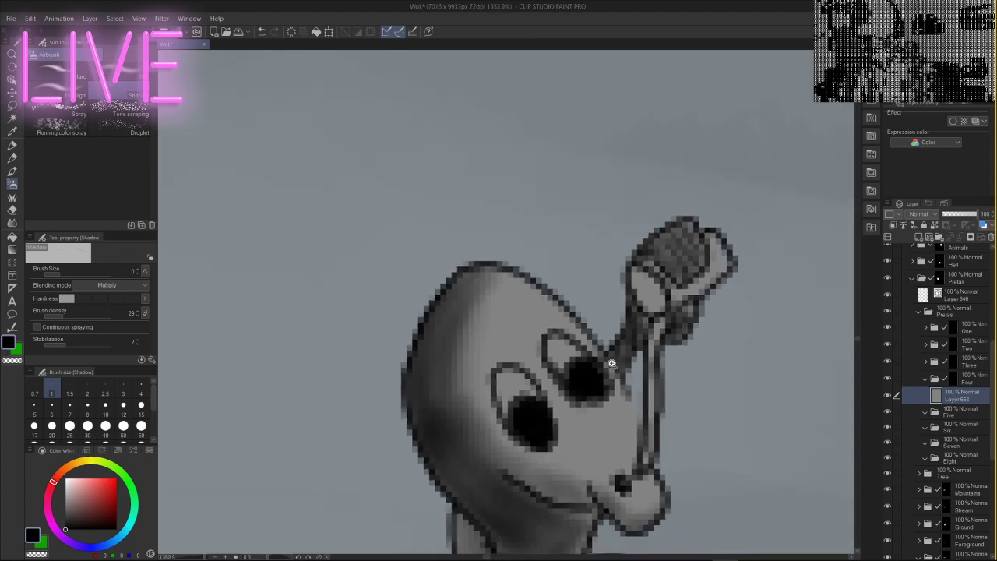
{"action": "left_click_drag", "start_coordinate": [657, 398], "coordinate": [669, 145]}
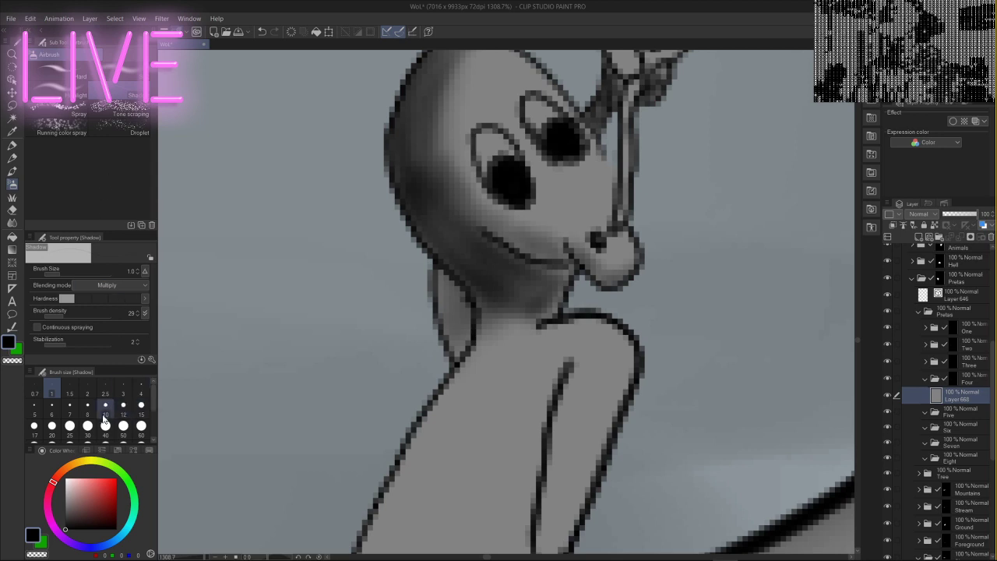
{"action": "left_click", "coordinate": [34, 405]}
{"action": "mouse_move", "coordinate": [441, 261]}
{"action": "left_mouse_down"}
{"action": "mouse_move", "coordinate": [455, 297]}
{"action": "mouse_move", "coordinate": [442, 267]}
{"action": "mouse_move", "coordinate": [460, 364]}
{"action": "left_mouse_up"}
{"action": "left_click_drag", "start_coordinate": [449, 294], "coordinate": [467, 341]}
{"action": "mouse_move", "coordinate": [463, 300]}
{"action": "left_mouse_down"}
{"action": "mouse_move", "coordinate": [473, 341]}
{"action": "mouse_move", "coordinate": [457, 290]}
{"action": "mouse_move", "coordinate": [433, 288]}
{"action": "mouse_move", "coordinate": [467, 368]}
{"action": "left_mouse_up"}
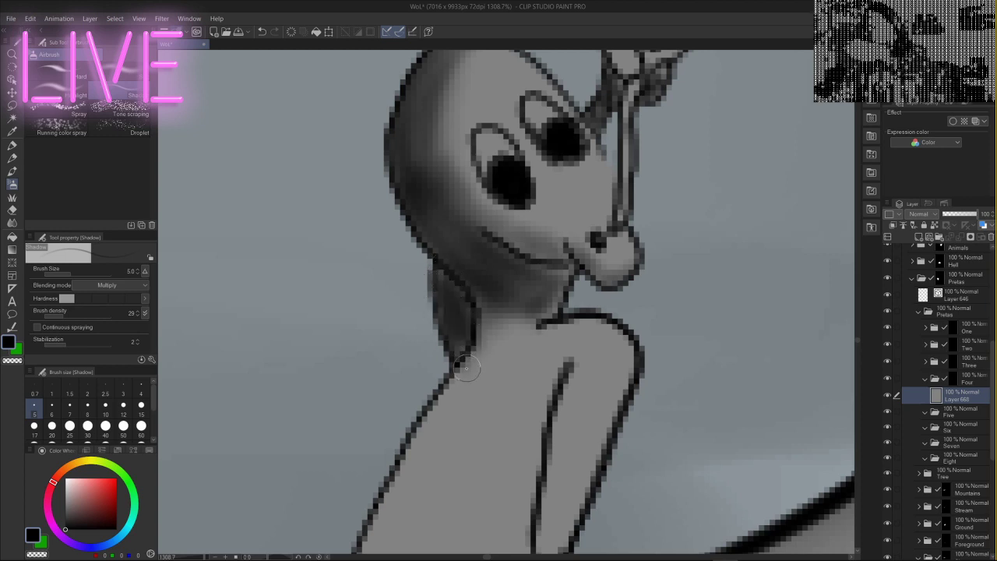
- Shade the back and underside of the fourth preta's body with the Shadow airbrush at size 30 in gray (89, 89, 89)
{"action": "left_click", "coordinate": [105, 405]}
{"action": "left_click_drag", "start_coordinate": [649, 357], "coordinate": [625, 369]}
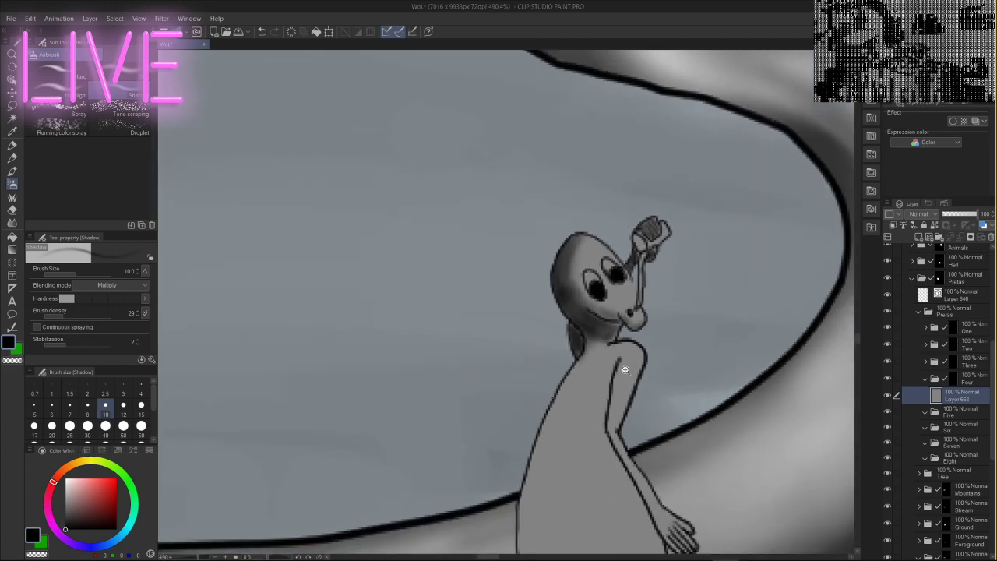
{"action": "left_click_drag", "start_coordinate": [696, 359], "coordinate": [598, 157]}
{"action": "left_click_drag", "start_coordinate": [651, 236], "coordinate": [645, 242]}
{"action": "scroll", "coordinate": [645, 243], "scroll_direction": "up", "scroll_amount": 1}
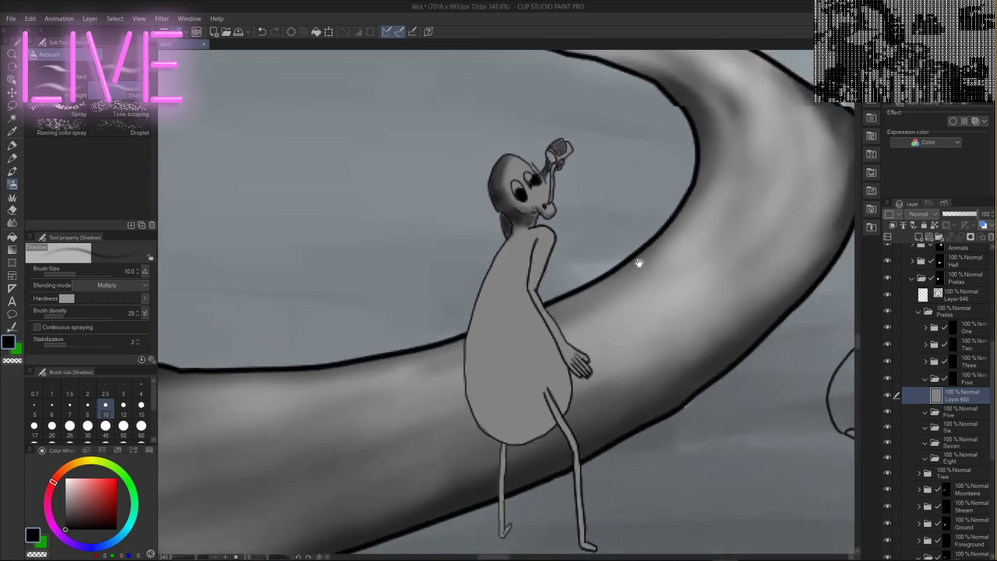
{"action": "left_click", "coordinate": [88, 425]}
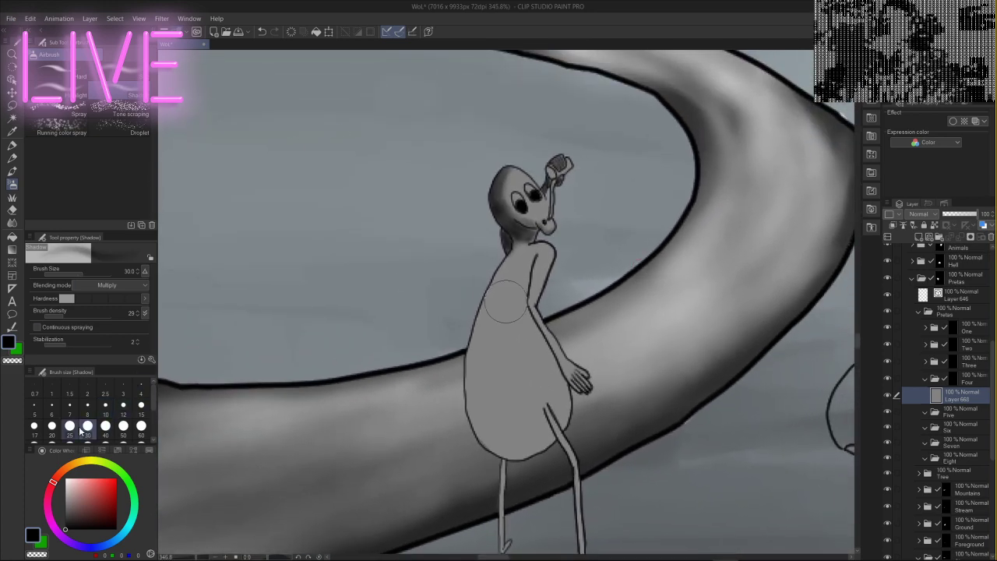
{"action": "left_click_drag", "start_coordinate": [77, 502], "coordinate": [64, 507]}
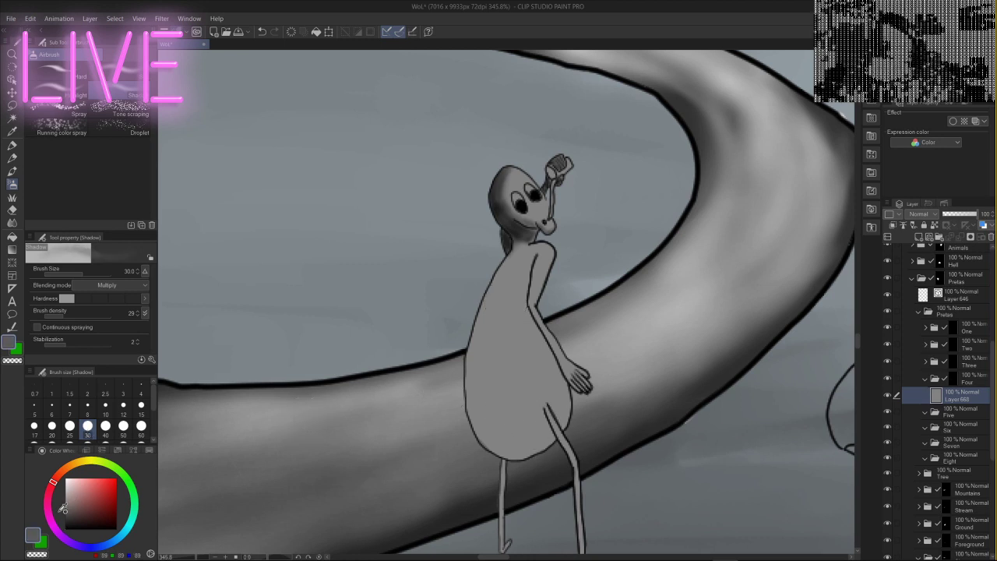
{"action": "mouse_move", "coordinate": [502, 467]}
{"action": "left_mouse_down"}
{"action": "mouse_move", "coordinate": [541, 438]}
{"action": "mouse_move", "coordinate": [501, 439]}
{"action": "mouse_move", "coordinate": [469, 341]}
{"action": "mouse_move", "coordinate": [529, 257]}
{"action": "mouse_move", "coordinate": [544, 276]}
{"action": "mouse_move", "coordinate": [522, 257]}
{"action": "mouse_move", "coordinate": [496, 296]}
{"action": "mouse_move", "coordinate": [473, 406]}
{"action": "mouse_move", "coordinate": [570, 468]}
{"action": "mouse_move", "coordinate": [573, 422]}
{"action": "mouse_move", "coordinate": [559, 442]}
{"action": "mouse_move", "coordinate": [525, 446]}
{"action": "mouse_move", "coordinate": [464, 394]}
{"action": "mouse_move", "coordinate": [526, 233]}
{"action": "mouse_move", "coordinate": [528, 271]}
{"action": "mouse_move", "coordinate": [490, 384]}
{"action": "mouse_move", "coordinate": [579, 435]}
{"action": "mouse_move", "coordinate": [589, 411]}
{"action": "mouse_move", "coordinate": [570, 439]}
{"action": "mouse_move", "coordinate": [531, 441]}
{"action": "mouse_move", "coordinate": [493, 352]}
{"action": "mouse_move", "coordinate": [544, 218]}
{"action": "mouse_move", "coordinate": [501, 297]}
{"action": "mouse_move", "coordinate": [516, 440]}
{"action": "mouse_move", "coordinate": [557, 447]}
{"action": "mouse_move", "coordinate": [488, 450]}
{"action": "mouse_move", "coordinate": [494, 254]}
{"action": "mouse_move", "coordinate": [545, 226]}
{"action": "left_mouse_up"}
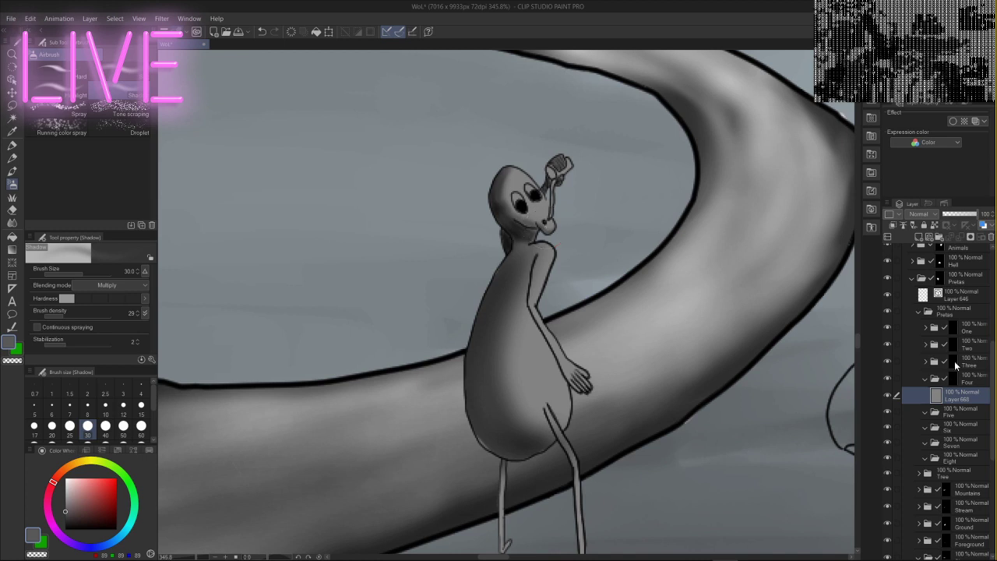
{"action": "left_click", "coordinate": [956, 379]}
{"action": "left_click", "coordinate": [12, 145]}
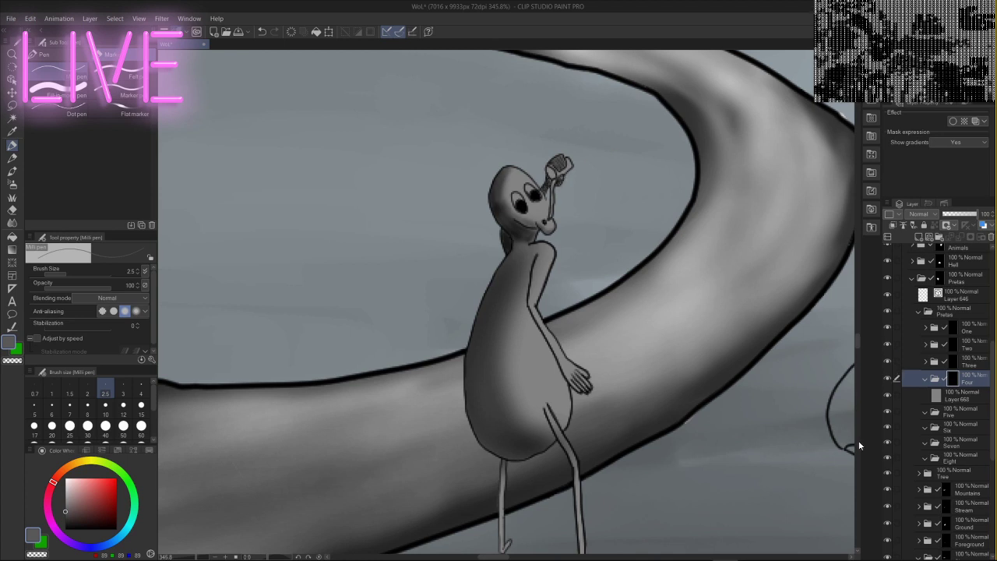
{"action": "left_click", "coordinate": [936, 397]}
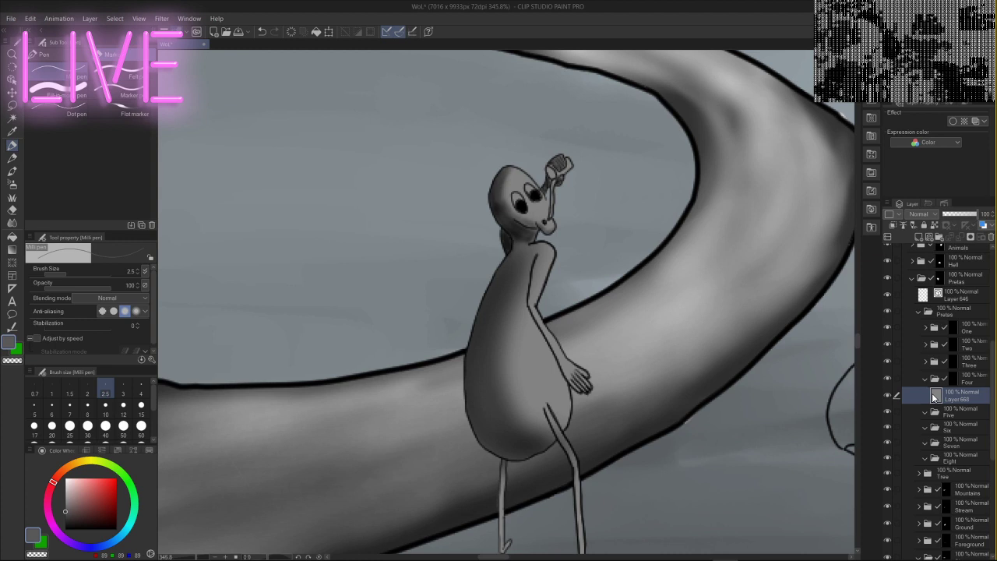
{"action": "left_click", "coordinate": [15, 185]}
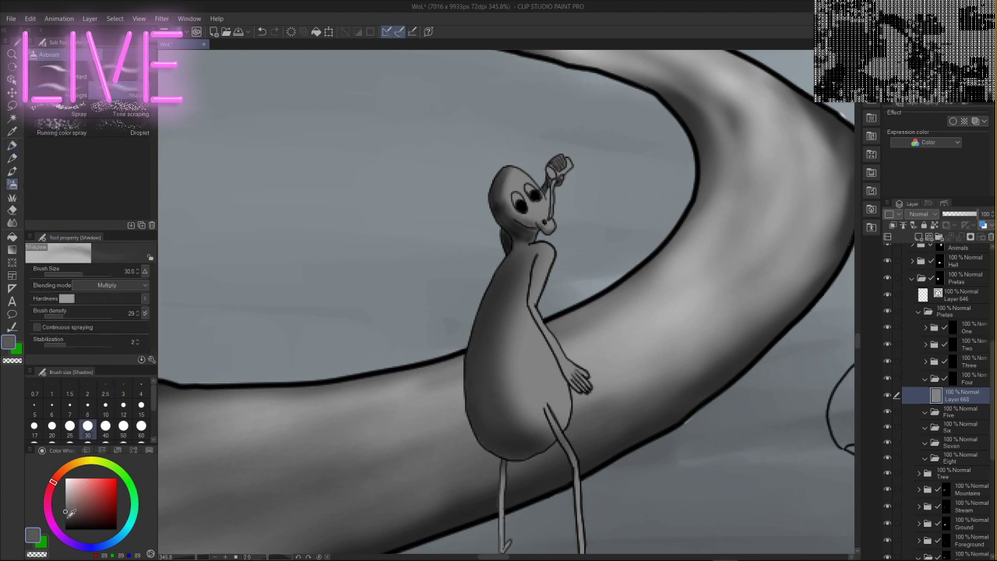
- Deepen the shadow along the body's back and bottom edge with the Shadow airbrush in dark gray (58, 58, 58) and black
{"action": "left_click_drag", "start_coordinate": [69, 511], "coordinate": [67, 515]}
{"action": "mouse_move", "coordinate": [502, 443]}
{"action": "left_mouse_down"}
{"action": "mouse_move", "coordinate": [527, 446]}
{"action": "mouse_move", "coordinate": [502, 459]}
{"action": "mouse_move", "coordinate": [472, 403]}
{"action": "left_mouse_up"}
{"action": "mouse_move", "coordinate": [542, 446]}
{"action": "left_mouse_down"}
{"action": "mouse_move", "coordinate": [495, 444]}
{"action": "mouse_move", "coordinate": [469, 398]}
{"action": "mouse_move", "coordinate": [474, 313]}
{"action": "mouse_move", "coordinate": [500, 251]}
{"action": "mouse_move", "coordinate": [538, 461]}
{"action": "mouse_move", "coordinate": [481, 450]}
{"action": "mouse_move", "coordinate": [458, 368]}
{"action": "mouse_move", "coordinate": [515, 246]}
{"action": "left_mouse_up"}
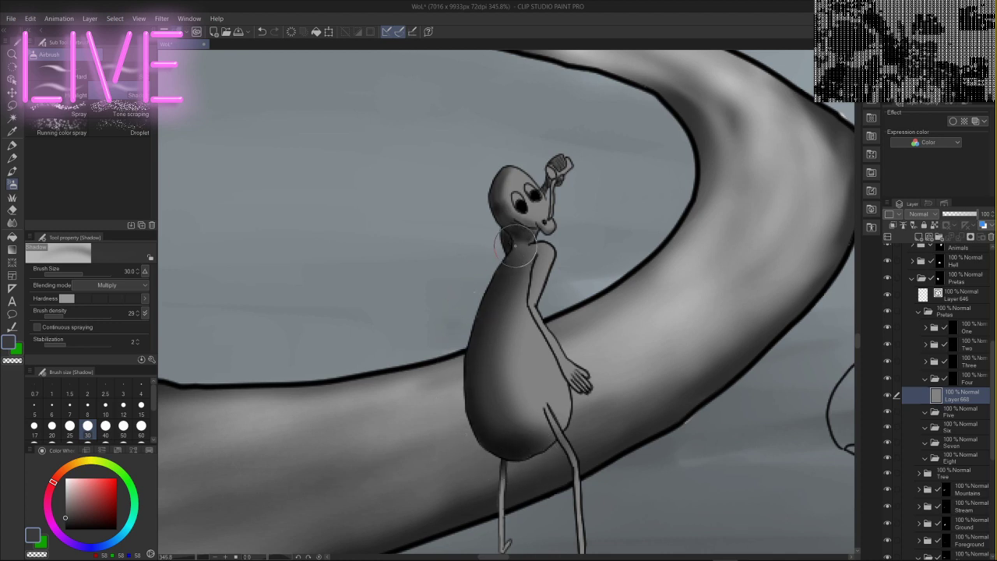
{"action": "left_click", "coordinate": [65, 530]}
{"action": "mouse_move", "coordinate": [534, 466]}
{"action": "left_mouse_down"}
{"action": "mouse_move", "coordinate": [511, 467]}
{"action": "mouse_move", "coordinate": [463, 443]}
{"action": "mouse_move", "coordinate": [457, 337]}
{"action": "mouse_move", "coordinate": [507, 258]}
{"action": "left_mouse_up"}
{"action": "mouse_move", "coordinate": [528, 470]}
{"action": "left_mouse_down"}
{"action": "mouse_move", "coordinate": [451, 376]}
{"action": "mouse_move", "coordinate": [505, 221]}
{"action": "mouse_move", "coordinate": [508, 235]}
{"action": "mouse_move", "coordinate": [474, 213]}
{"action": "mouse_move", "coordinate": [477, 189]}
{"action": "left_mouse_up"}
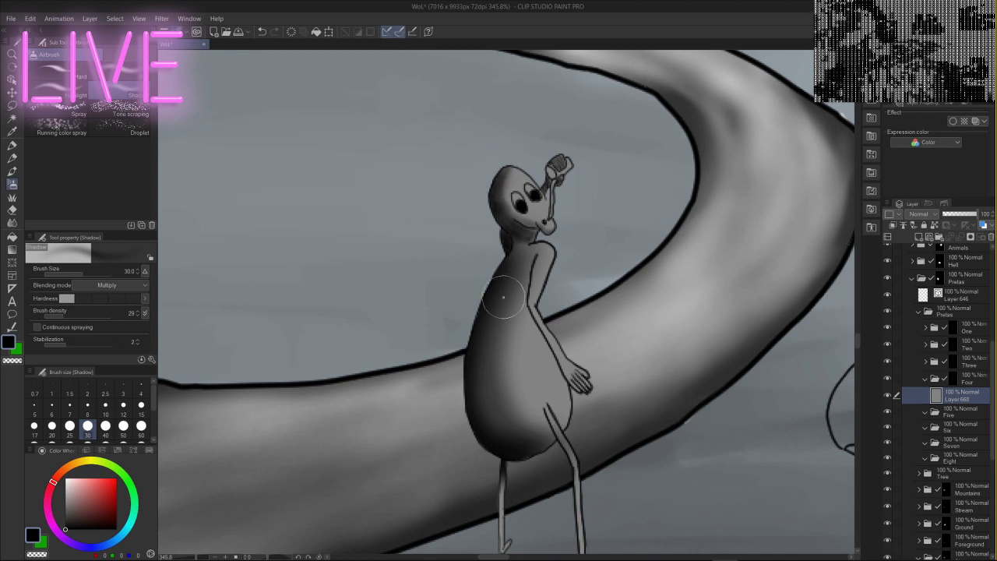
- Try a highlight on the front of the body with the Highlight airbrush at size 40 in light gray (162, 162, 162)
{"action": "left_click", "coordinate": [71, 482]}
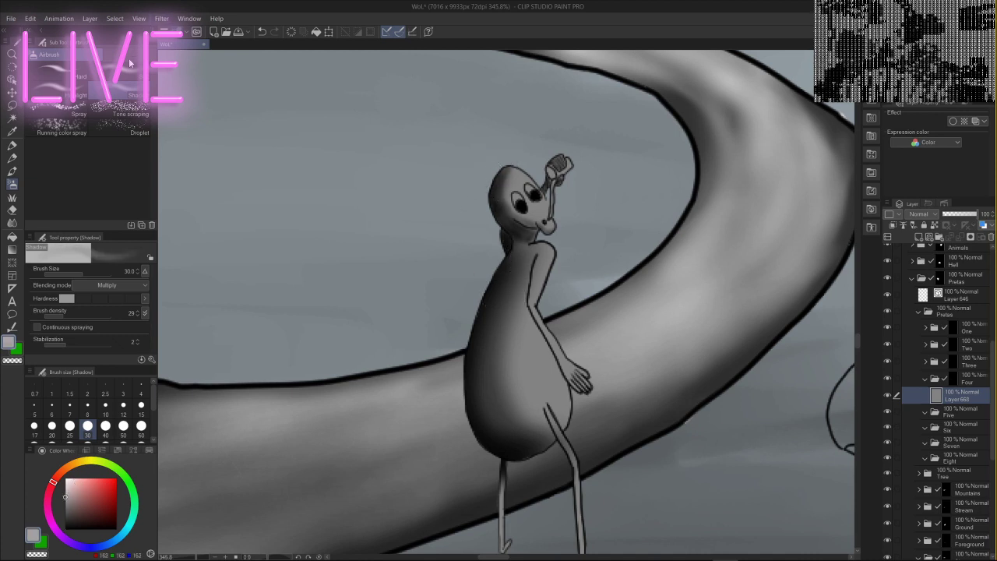
{"action": "left_click", "coordinate": [56, 90]}
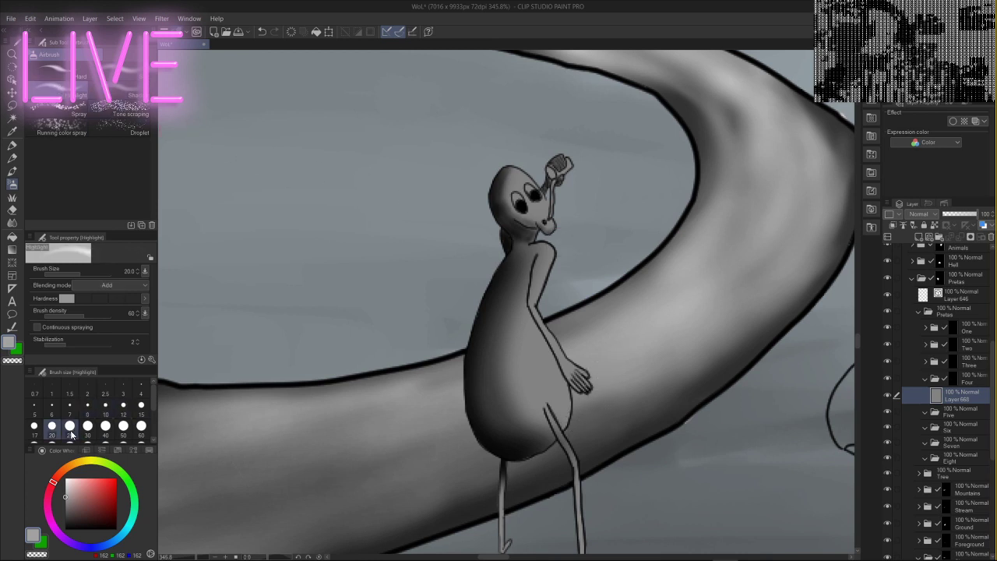
{"action": "left_click", "coordinate": [105, 425]}
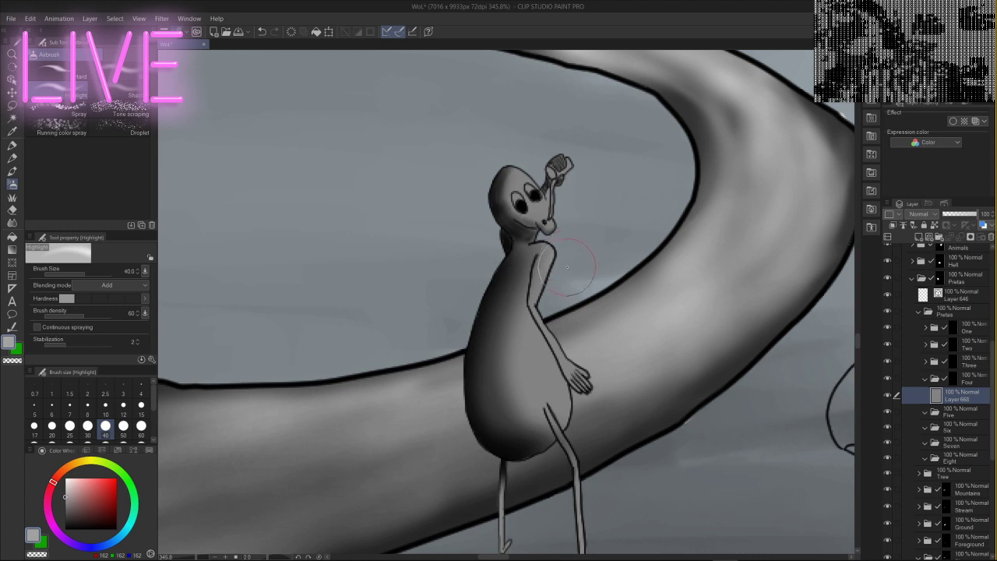
{"action": "left_click_drag", "start_coordinate": [566, 270], "coordinate": [559, 306]}
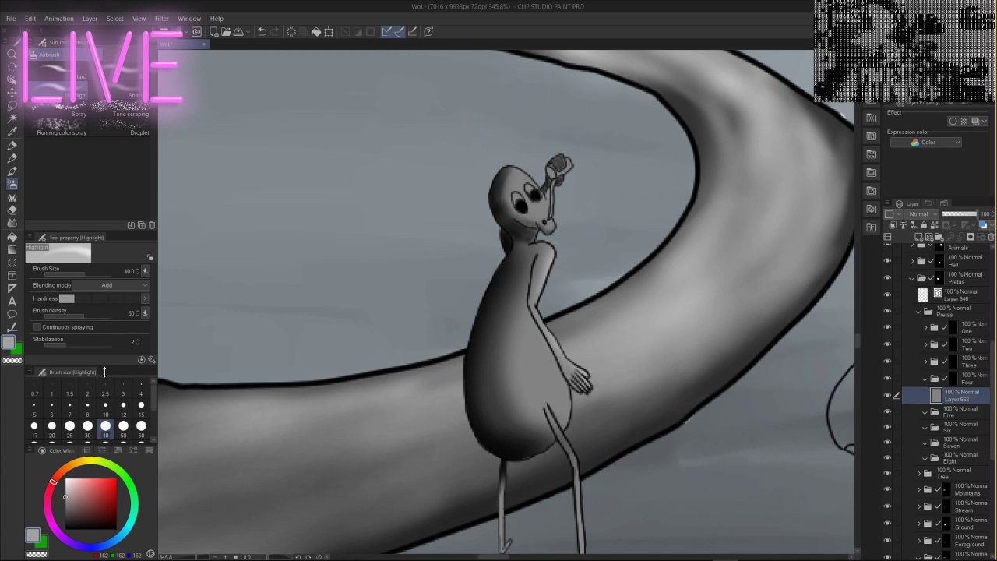
- Try highlights on the fourth preta's head with the Highlight airbrush at size 20 in lighter and darker grays and black, undoing the overly bright stroke
{"action": "left_click", "coordinate": [52, 425]}
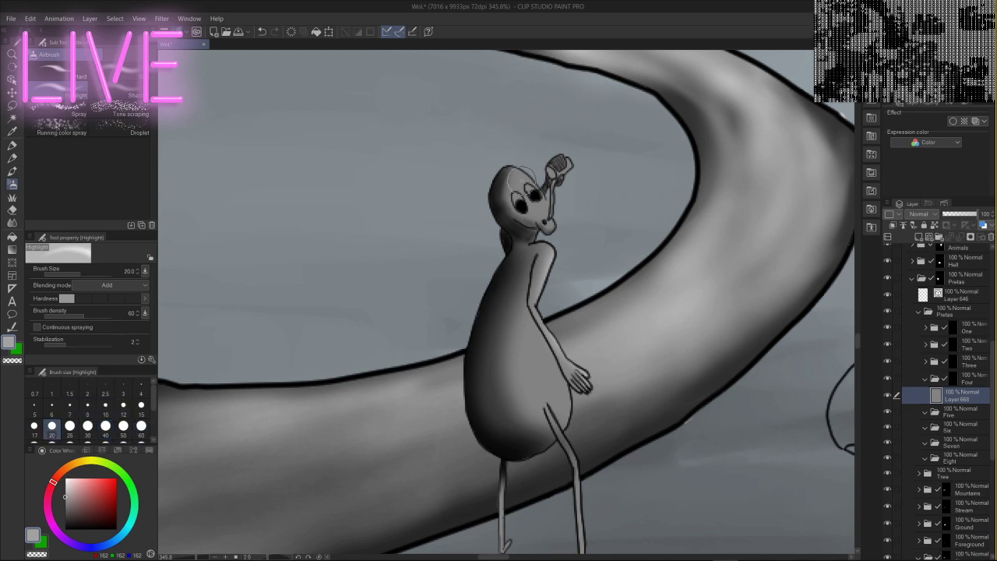
{"action": "left_click_drag", "start_coordinate": [520, 181], "coordinate": [523, 172]}
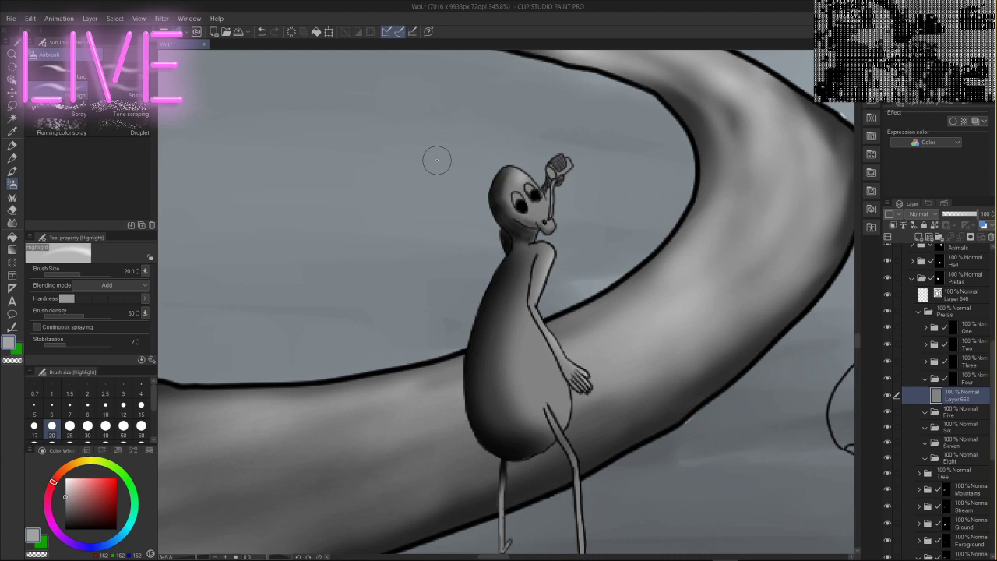
{"action": "left_click", "coordinate": [68, 508]}
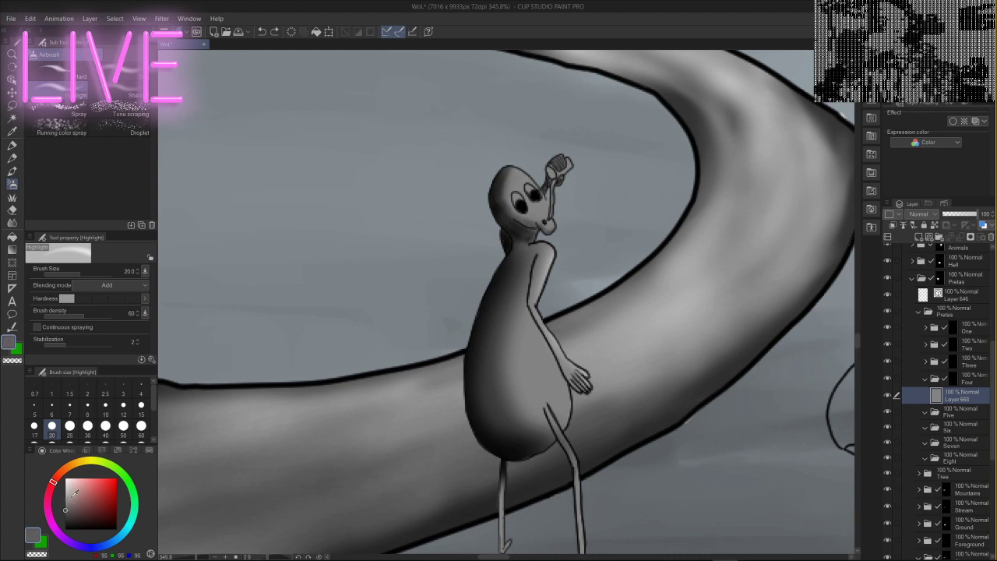
{"action": "mouse_move", "coordinate": [503, 185]}
{"action": "left_mouse_down"}
{"action": "mouse_move", "coordinate": [517, 166]}
{"action": "mouse_move", "coordinate": [506, 190]}
{"action": "mouse_move", "coordinate": [529, 191]}
{"action": "left_mouse_up"}
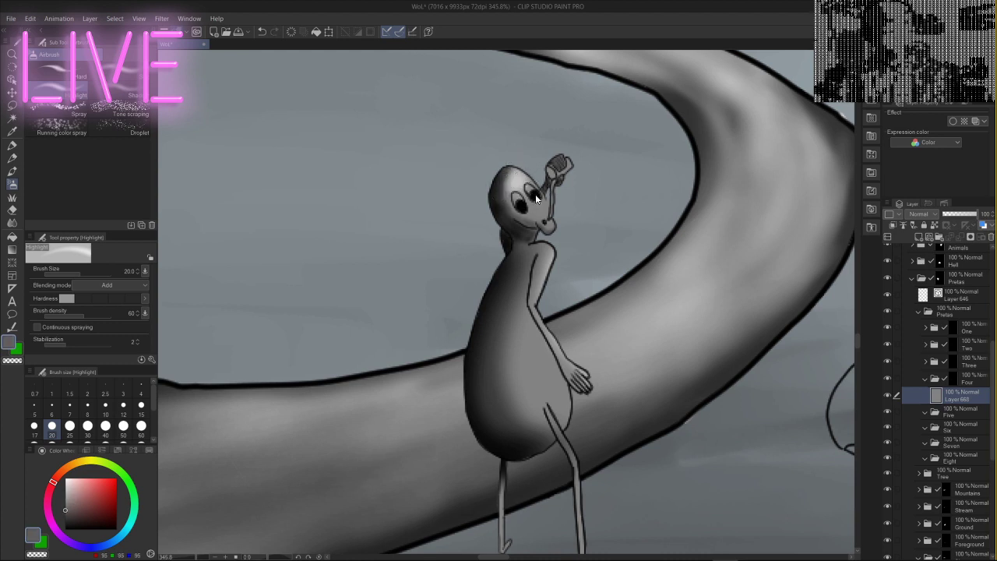
{"action": "key", "text": "ctrl+z"}
{"action": "left_click", "coordinate": [536, 195], "text": "alt"}
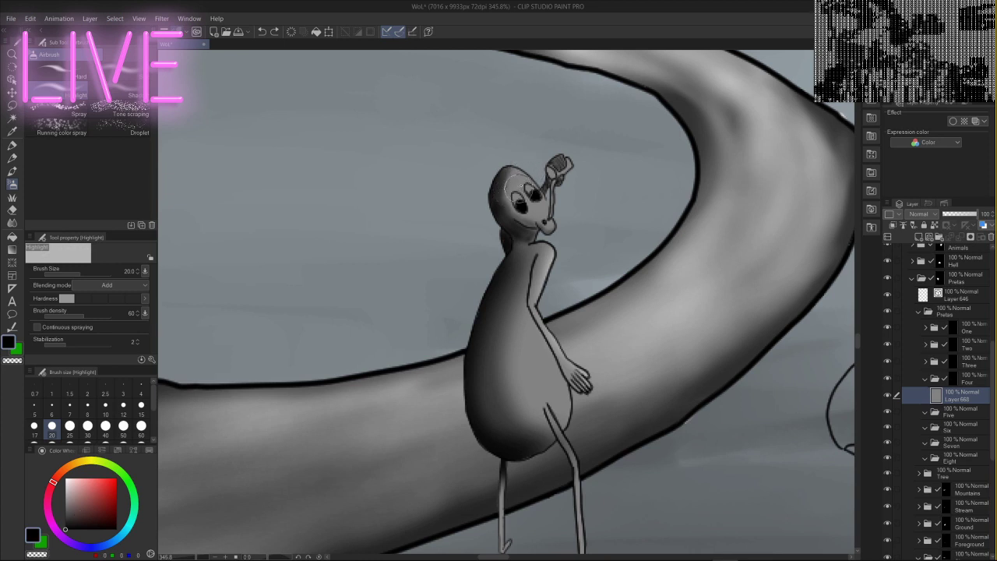
{"action": "mouse_move", "coordinate": [536, 200]}
{"action": "left_mouse_down"}
{"action": "mouse_move", "coordinate": [522, 204]}
{"action": "mouse_move", "coordinate": [533, 214]}
{"action": "left_mouse_up"}
- Highlight the fourth preta's forehead and face and the front of its belly with the Highlight airbrush in dark gray (56, 56, 56)
{"action": "left_click", "coordinate": [66, 518]}
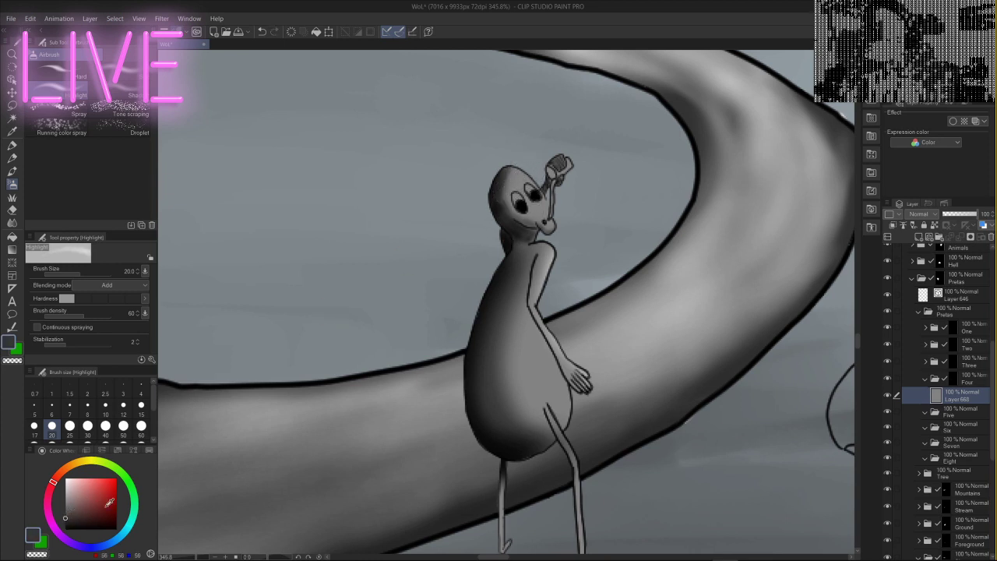
{"action": "mouse_move", "coordinate": [527, 173]}
{"action": "left_mouse_down"}
{"action": "mouse_move", "coordinate": [513, 187]}
{"action": "mouse_move", "coordinate": [518, 177]}
{"action": "mouse_move", "coordinate": [551, 201]}
{"action": "mouse_move", "coordinate": [541, 221]}
{"action": "mouse_move", "coordinate": [530, 202]}
{"action": "mouse_move", "coordinate": [545, 214]}
{"action": "mouse_move", "coordinate": [537, 210]}
{"action": "left_mouse_up"}
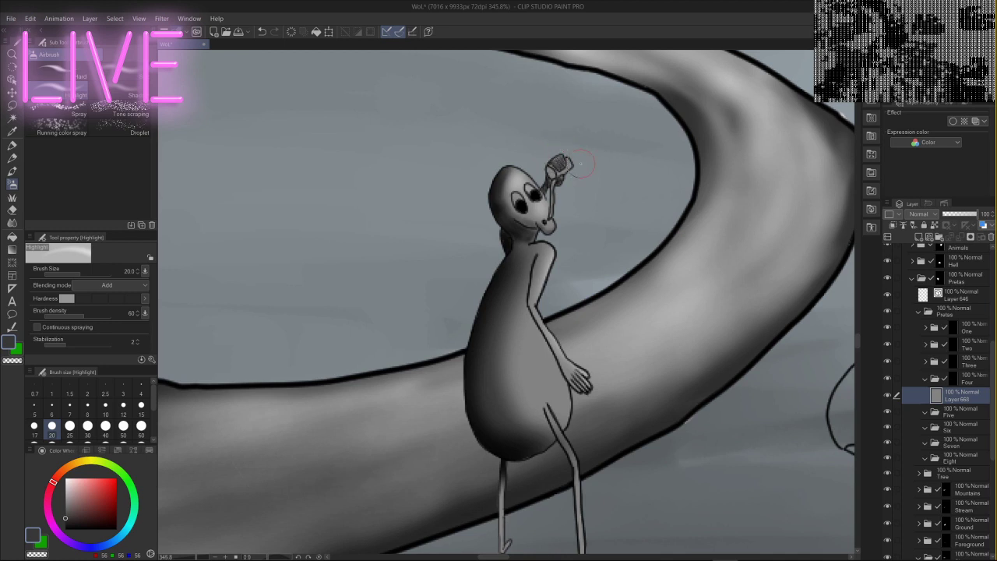
{"action": "mouse_move", "coordinate": [539, 371]}
{"action": "left_mouse_down"}
{"action": "mouse_move", "coordinate": [554, 410]}
{"action": "mouse_move", "coordinate": [528, 338]}
{"action": "mouse_move", "coordinate": [556, 389]}
{"action": "mouse_move", "coordinate": [535, 363]}
{"action": "mouse_move", "coordinate": [538, 394]}
{"action": "mouse_move", "coordinate": [514, 350]}
{"action": "mouse_move", "coordinate": [535, 398]}
{"action": "mouse_move", "coordinate": [521, 346]}
{"action": "mouse_move", "coordinate": [520, 376]}
{"action": "mouse_move", "coordinate": [543, 419]}
{"action": "mouse_move", "coordinate": [554, 378]}
{"action": "mouse_move", "coordinate": [565, 423]}
{"action": "mouse_move", "coordinate": [555, 396]}
{"action": "mouse_move", "coordinate": [563, 410]}
{"action": "mouse_move", "coordinate": [544, 408]}
{"action": "mouse_move", "coordinate": [538, 319]}
{"action": "left_mouse_up"}
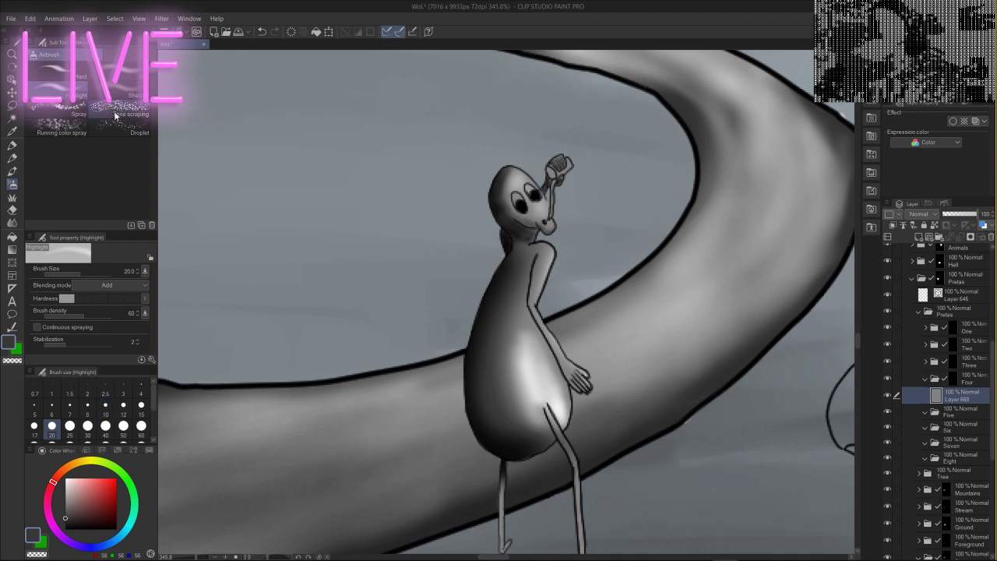
- Shade the fourth preta's lowered arm and the body area beside it with the Shadow airbrush at size 10 in black
{"action": "left_click", "coordinate": [129, 92]}
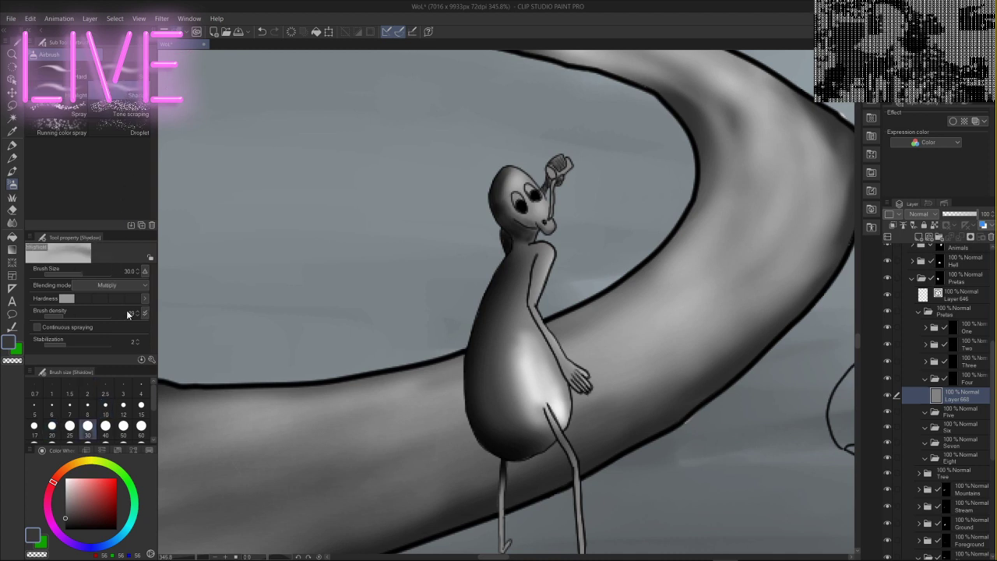
{"action": "left_click", "coordinate": [105, 405]}
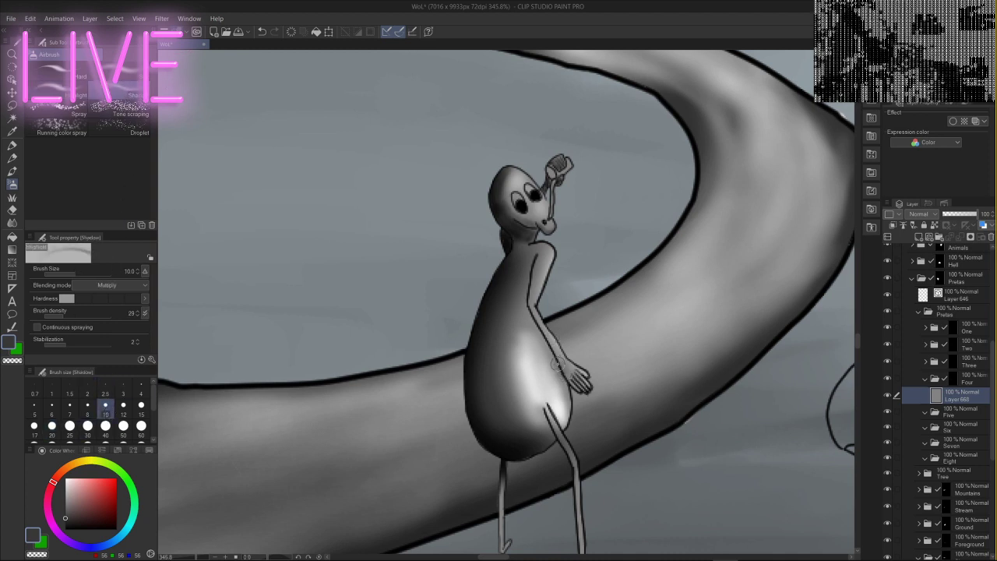
{"action": "left_click_drag", "start_coordinate": [74, 503], "coordinate": [57, 533]}
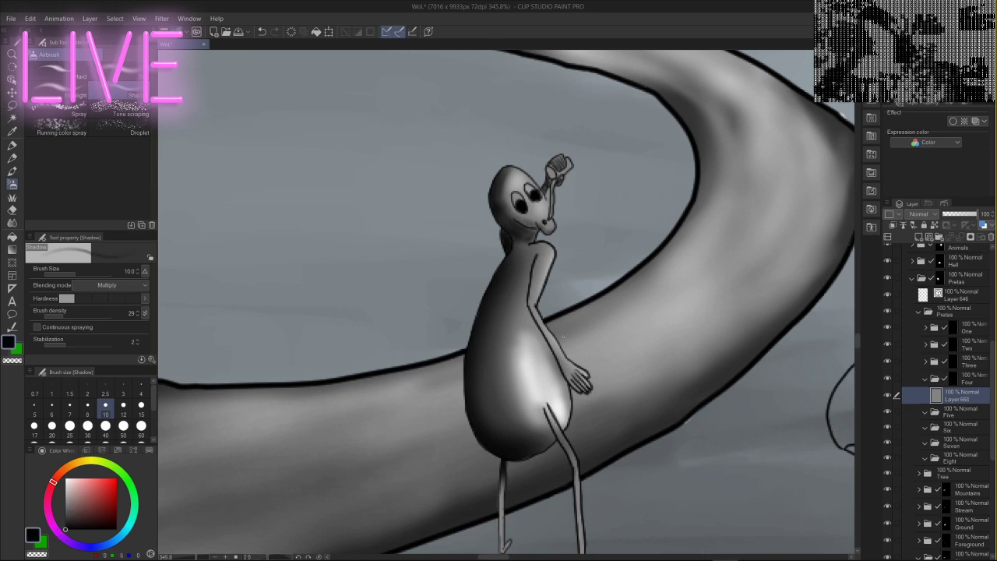
{"action": "mouse_move", "coordinate": [557, 371]}
{"action": "left_mouse_down"}
{"action": "mouse_move", "coordinate": [527, 307]}
{"action": "mouse_move", "coordinate": [526, 296]}
{"action": "mouse_move", "coordinate": [537, 328]}
{"action": "mouse_move", "coordinate": [528, 291]}
{"action": "mouse_move", "coordinate": [544, 228]}
{"action": "left_mouse_up"}
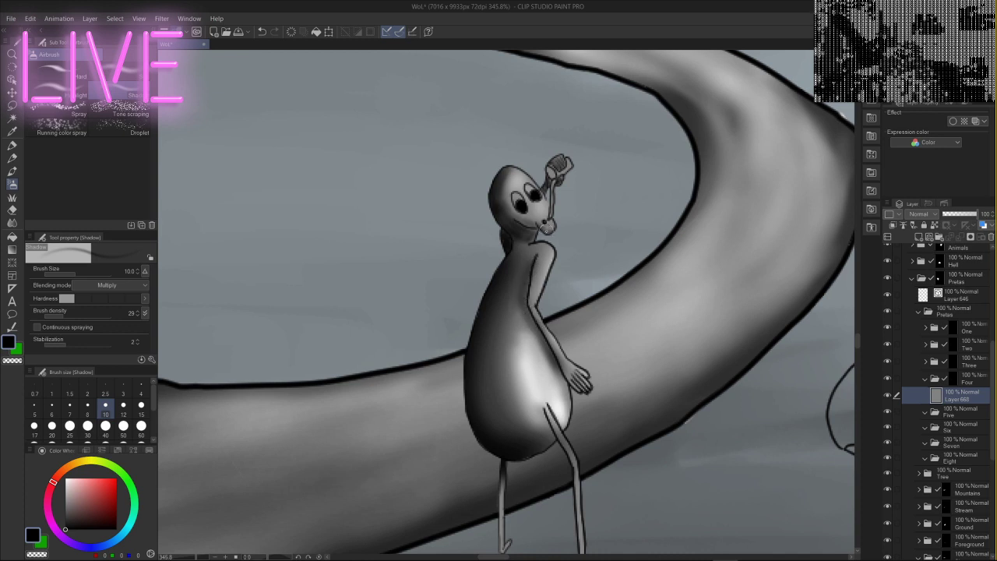
{"action": "mouse_move", "coordinate": [530, 274]}
{"action": "left_mouse_down"}
{"action": "mouse_move", "coordinate": [529, 267]}
{"action": "mouse_move", "coordinate": [525, 306]}
{"action": "mouse_move", "coordinate": [534, 254]}
{"action": "mouse_move", "coordinate": [534, 323]}
{"action": "mouse_move", "coordinate": [549, 344]}
{"action": "mouse_move", "coordinate": [532, 301]}
{"action": "mouse_move", "coordinate": [581, 404]}
{"action": "left_mouse_up"}
{"action": "mouse_move", "coordinate": [561, 370]}
{"action": "left_mouse_down"}
{"action": "mouse_move", "coordinate": [576, 388]}
{"action": "mouse_move", "coordinate": [568, 423]}
{"action": "mouse_move", "coordinate": [558, 405]}
{"action": "mouse_move", "coordinate": [533, 458]}
{"action": "mouse_move", "coordinate": [554, 437]}
{"action": "mouse_move", "coordinate": [538, 456]}
{"action": "mouse_move", "coordinate": [551, 444]}
{"action": "mouse_move", "coordinate": [537, 449]}
{"action": "mouse_move", "coordinate": [474, 425]}
{"action": "mouse_move", "coordinate": [548, 432]}
{"action": "mouse_move", "coordinate": [510, 440]}
{"action": "mouse_move", "coordinate": [475, 382]}
{"action": "mouse_move", "coordinate": [498, 423]}
{"action": "mouse_move", "coordinate": [490, 427]}
{"action": "mouse_move", "coordinate": [479, 326]}
{"action": "mouse_move", "coordinate": [494, 430]}
{"action": "mouse_move", "coordinate": [475, 378]}
{"action": "left_mouse_up"}
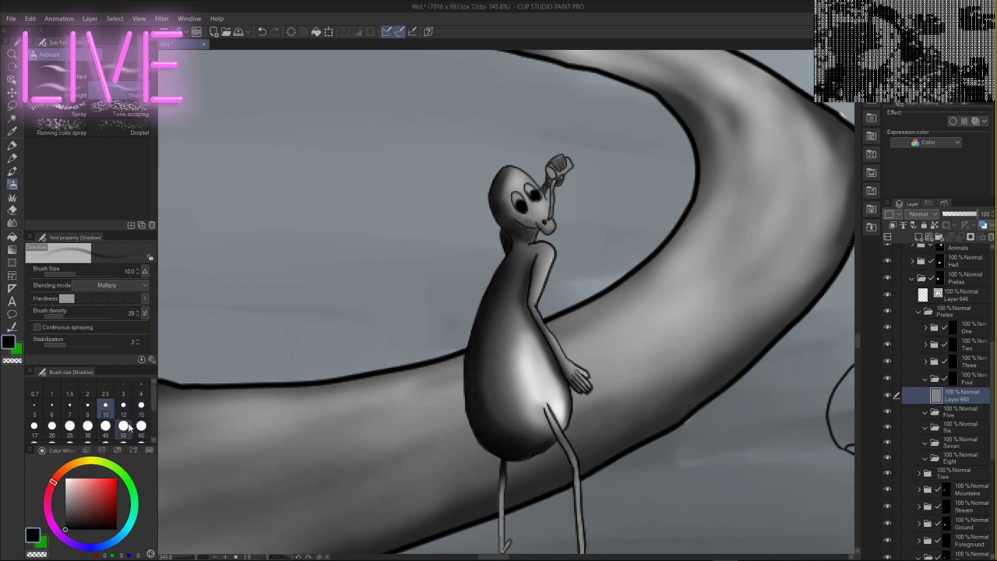
- Shade the back half of the fourth preta's belly with the Shadow airbrush at size 30 in dark gray (56, 56, 56)
{"action": "left_click", "coordinate": [87, 426]}
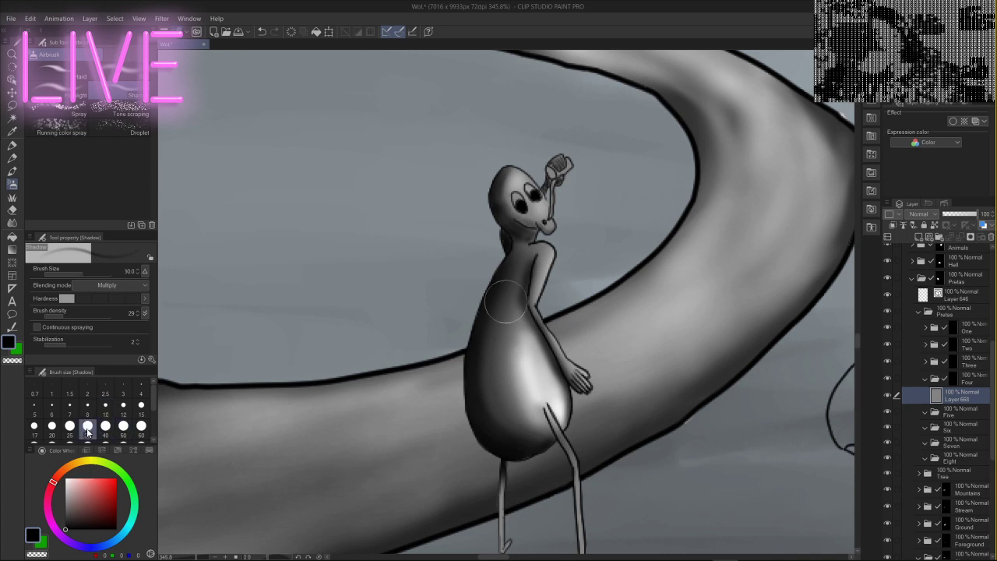
{"action": "left_click", "coordinate": [506, 304], "text": "alt"}
{"action": "left_click", "coordinate": [66, 518]}
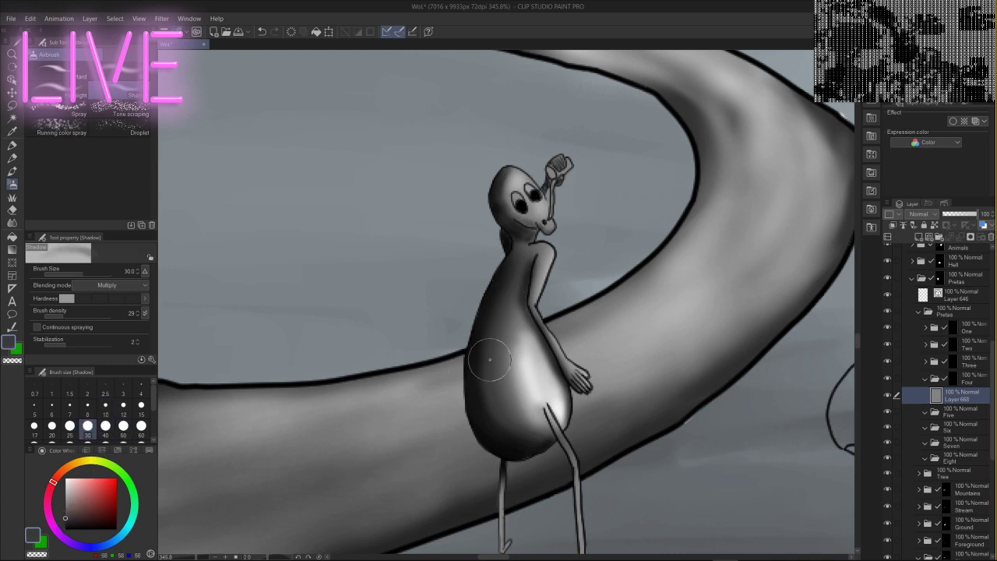
{"action": "mouse_move", "coordinate": [490, 342]}
{"action": "left_mouse_down"}
{"action": "mouse_move", "coordinate": [487, 362]}
{"action": "mouse_move", "coordinate": [512, 424]}
{"action": "left_mouse_up"}
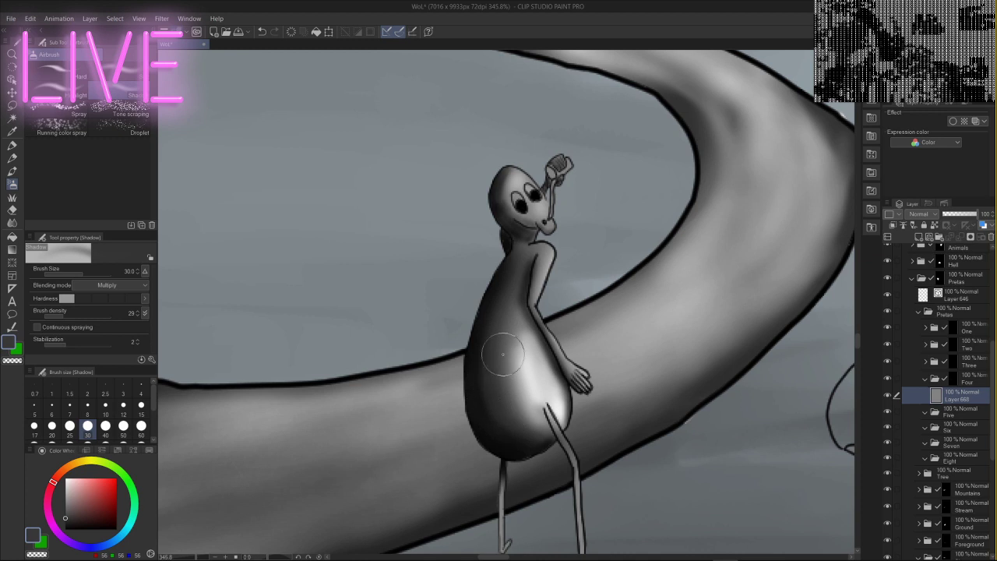
- Smooth the shading on the fourth preta's belly with the Blend tool at size 40 and a reduced brush density of about 35
{"action": "left_click", "coordinate": [12, 224]}
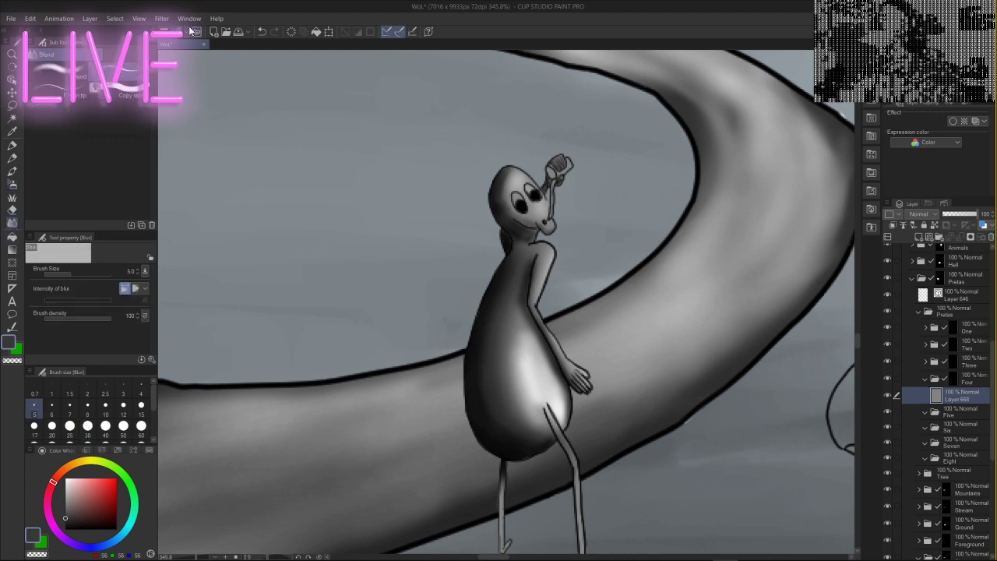
{"action": "left_click", "coordinate": [56, 74]}
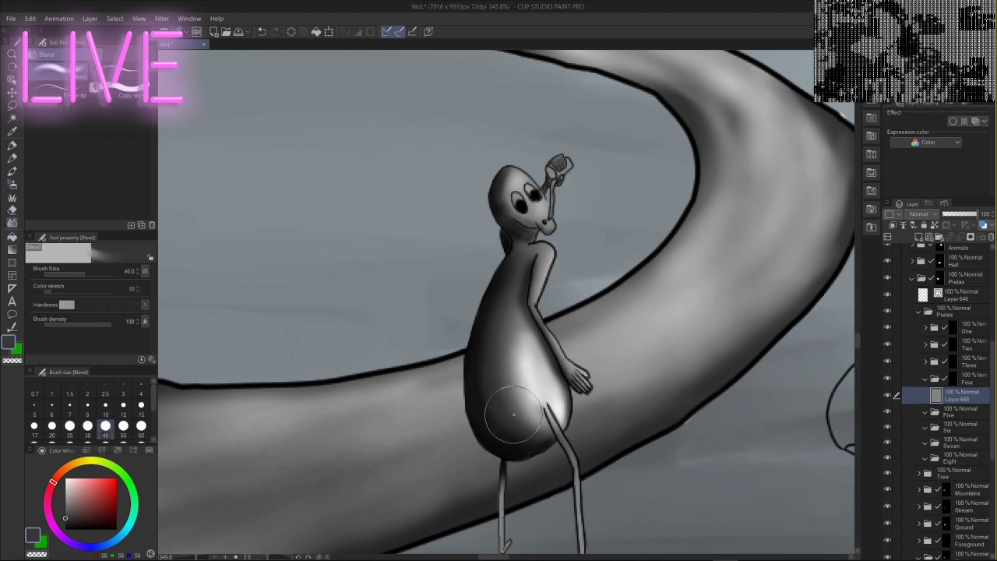
{"action": "mouse_move", "coordinate": [504, 434]}
{"action": "left_mouse_down"}
{"action": "mouse_move", "coordinate": [483, 367]}
{"action": "mouse_move", "coordinate": [499, 318]}
{"action": "left_mouse_up"}
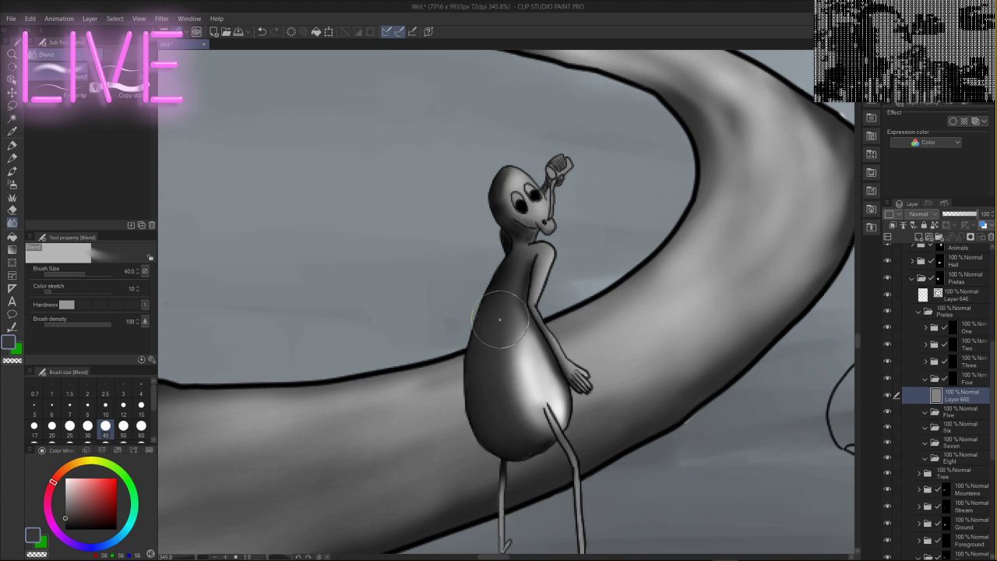
{"action": "key", "text": "ctrl+z"}
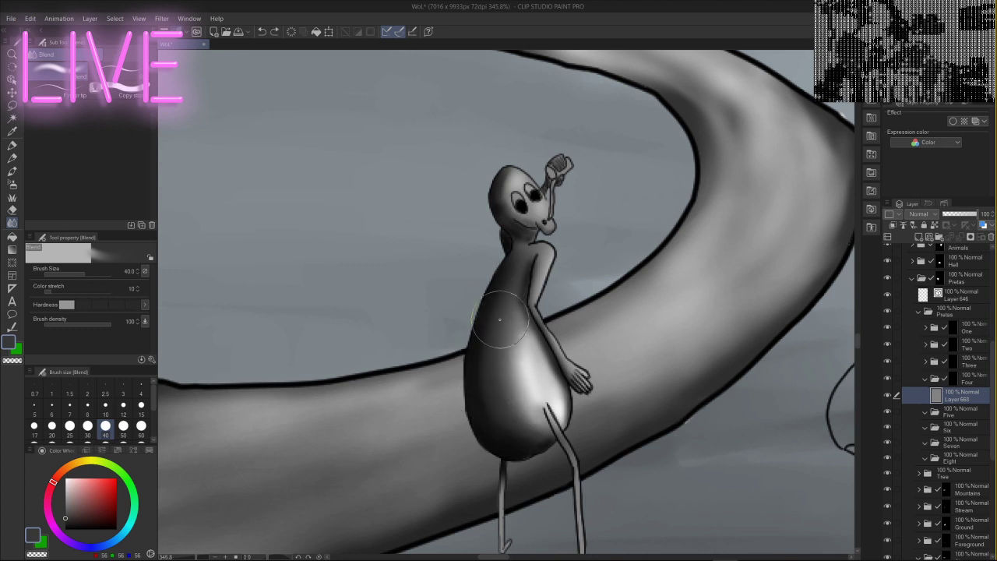
{"action": "left_click", "coordinate": [67, 323]}
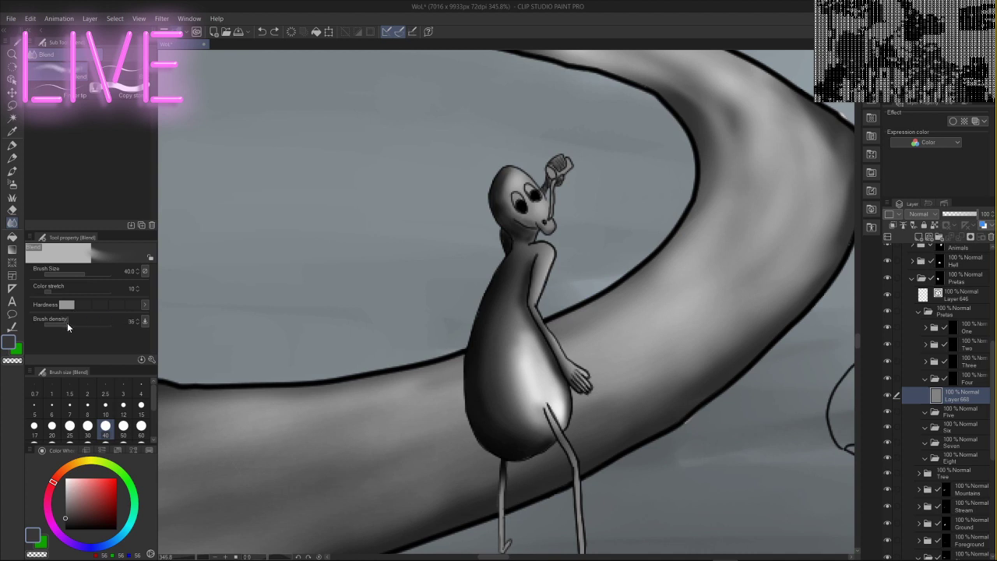
{"action": "mouse_move", "coordinate": [526, 445]}
{"action": "left_mouse_down"}
{"action": "mouse_move", "coordinate": [504, 424]}
{"action": "mouse_move", "coordinate": [494, 376]}
{"action": "mouse_move", "coordinate": [509, 349]}
{"action": "left_mouse_up"}
{"action": "mouse_move", "coordinate": [542, 406]}
{"action": "left_mouse_down"}
{"action": "mouse_move", "coordinate": [515, 362]}
{"action": "mouse_move", "coordinate": [548, 374]}
{"action": "mouse_move", "coordinate": [544, 381]}
{"action": "mouse_move", "coordinate": [534, 337]}
{"action": "mouse_move", "coordinate": [531, 370]}
{"action": "mouse_move", "coordinate": [513, 288]}
{"action": "mouse_move", "coordinate": [524, 281]}
{"action": "mouse_move", "coordinate": [554, 353]}
{"action": "mouse_move", "coordinate": [562, 405]}
{"action": "left_mouse_up"}
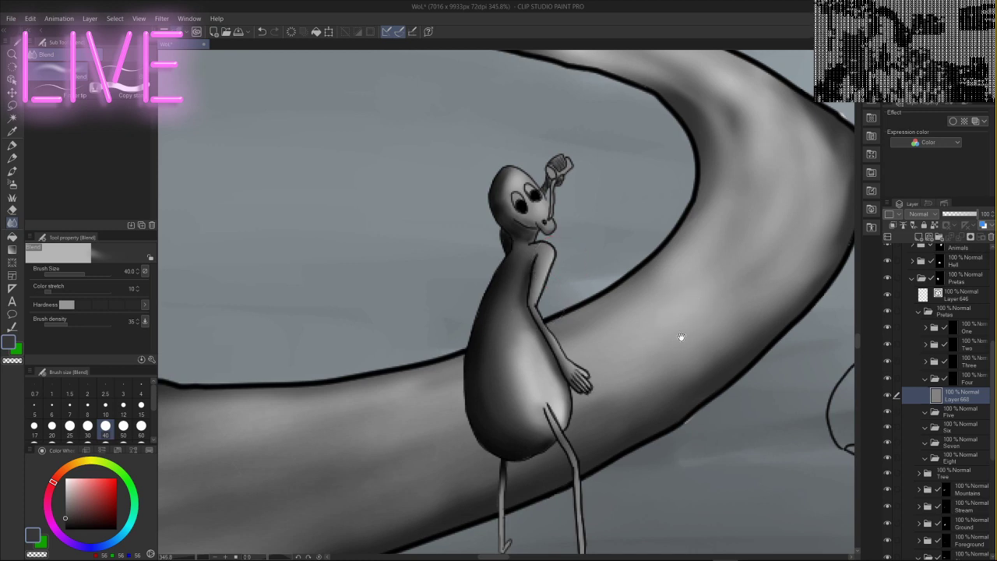
- Highlight the outer edge of the fourth preta's shoulder with the Highlight airbrush at size 20 in dark gray (56, 56, 56)
{"action": "left_click_drag", "start_coordinate": [674, 349], "coordinate": [646, 371]}
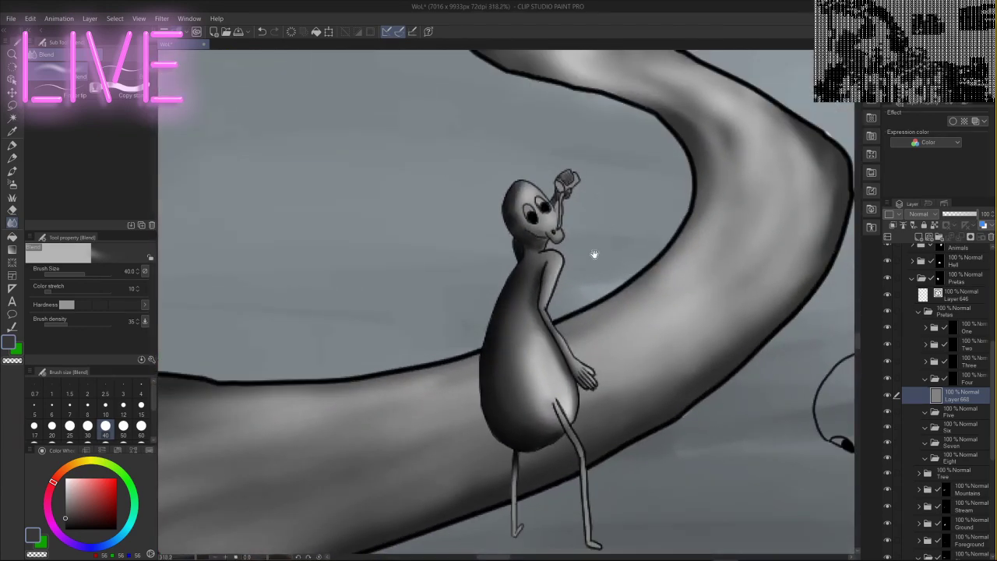
{"action": "left_click_drag", "start_coordinate": [594, 254], "coordinate": [680, 345]}
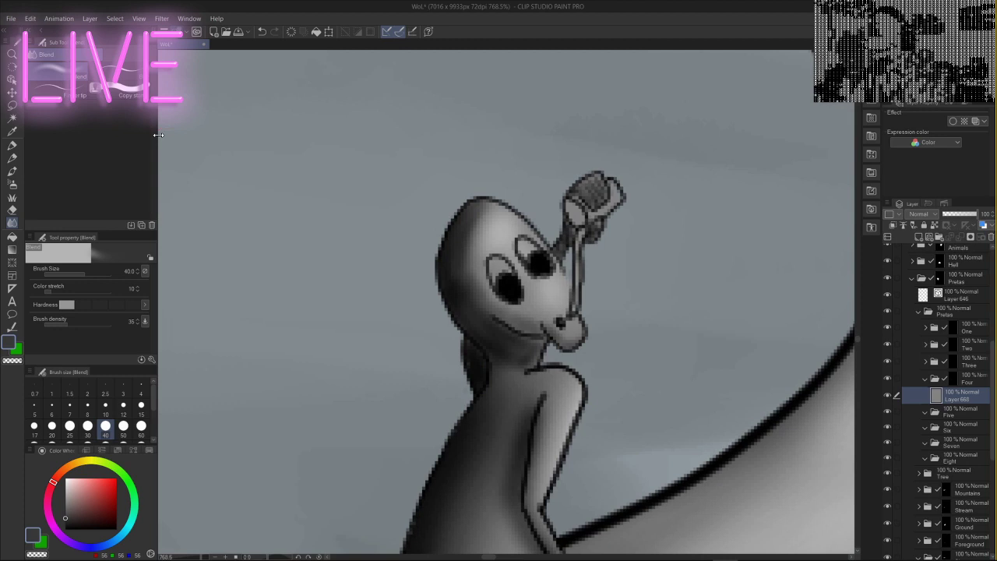
{"action": "left_click", "coordinate": [12, 183]}
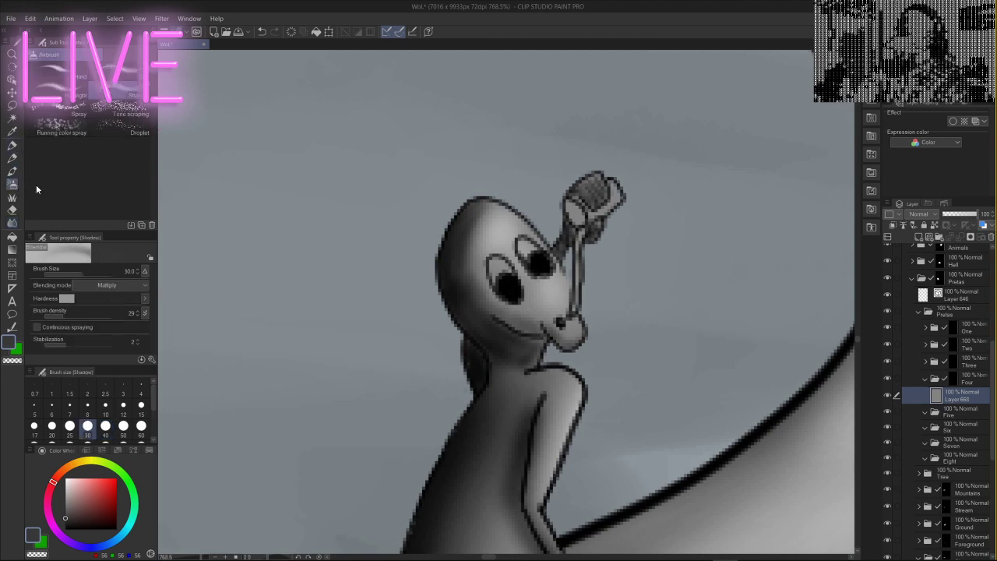
{"action": "left_click", "coordinate": [106, 410]}
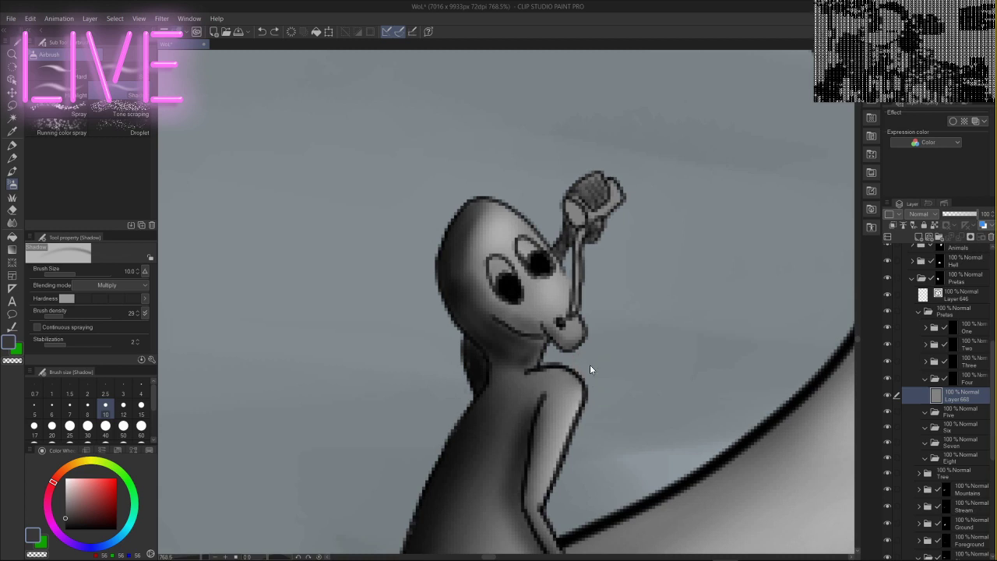
{"action": "left_click", "coordinate": [53, 89]}
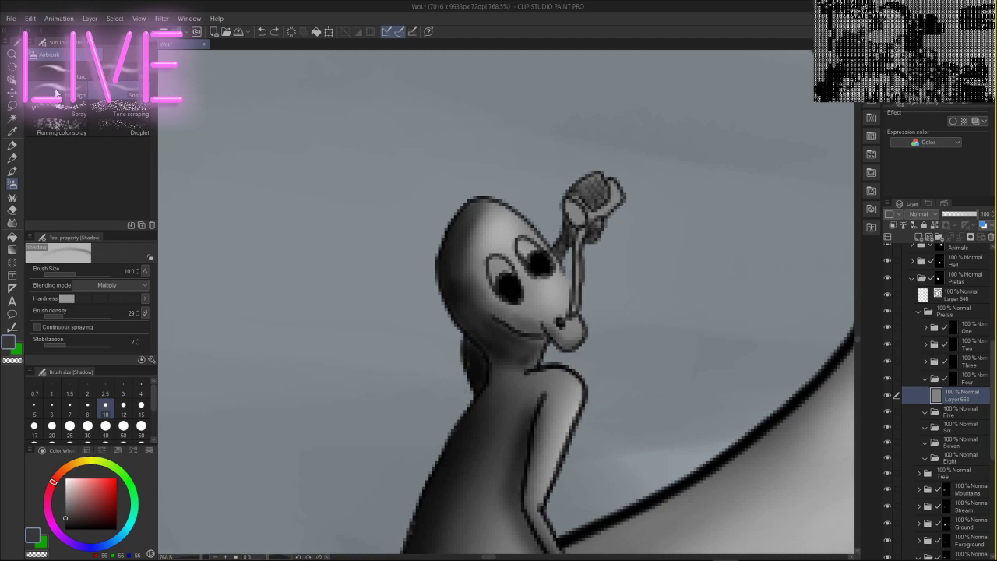
{"action": "mouse_move", "coordinate": [598, 384]}
{"action": "left_mouse_down"}
{"action": "mouse_move", "coordinate": [574, 390]}
{"action": "mouse_move", "coordinate": [596, 372]}
{"action": "left_mouse_up"}
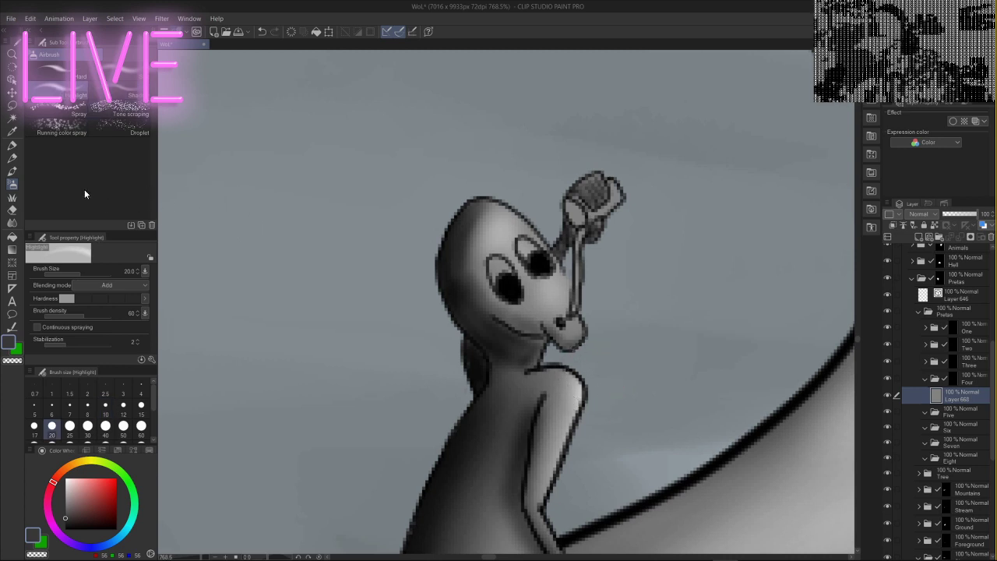
- Paint the rim of the object in the fourth preta's raised hand white (255, 255, 255) with the Lighter pencil at size 4
{"action": "left_click", "coordinate": [12, 159]}
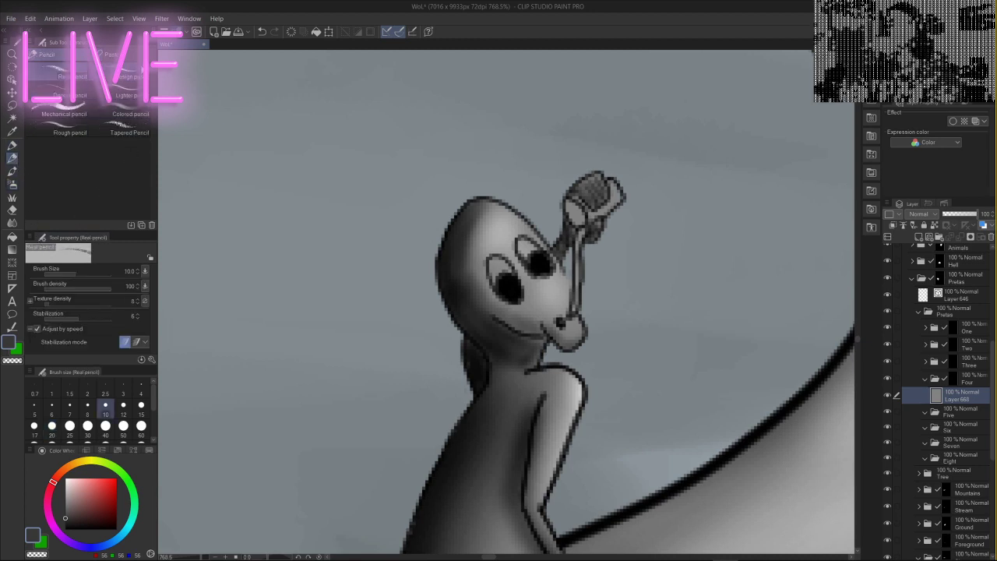
{"action": "left_click", "coordinate": [131, 94]}
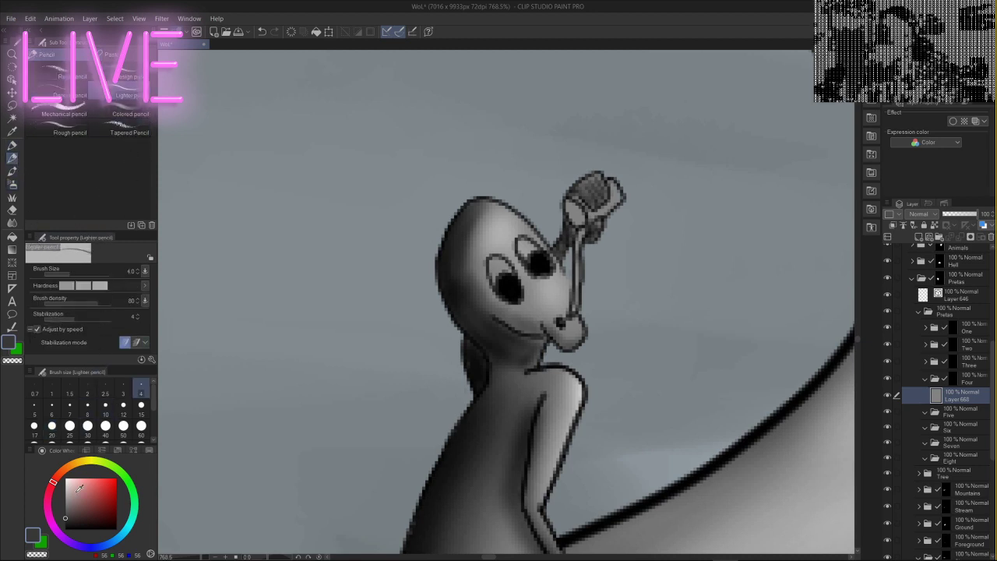
{"action": "left_click_drag", "start_coordinate": [67, 493], "coordinate": [64, 504]}
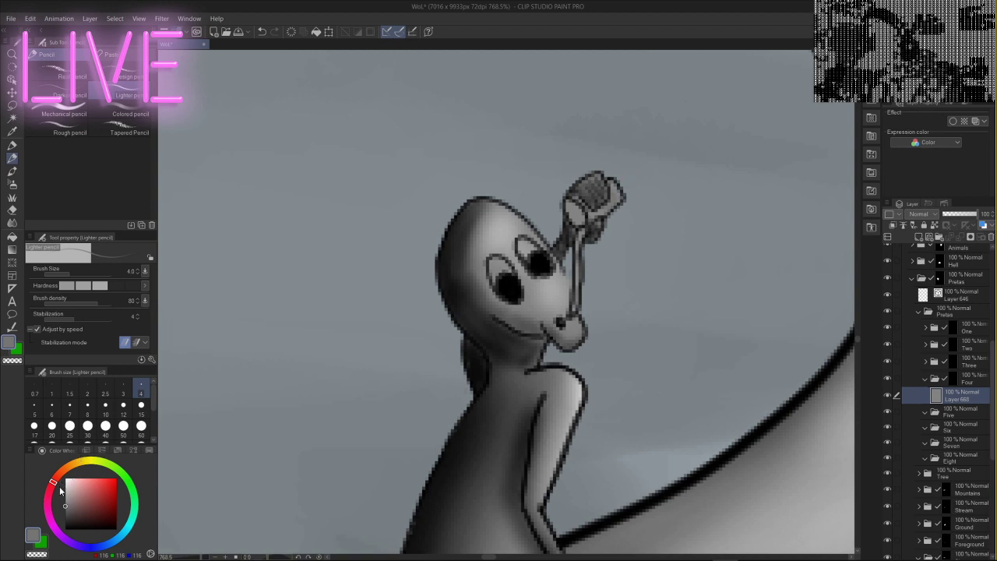
{"action": "left_click_drag", "start_coordinate": [60, 486], "coordinate": [63, 479]}
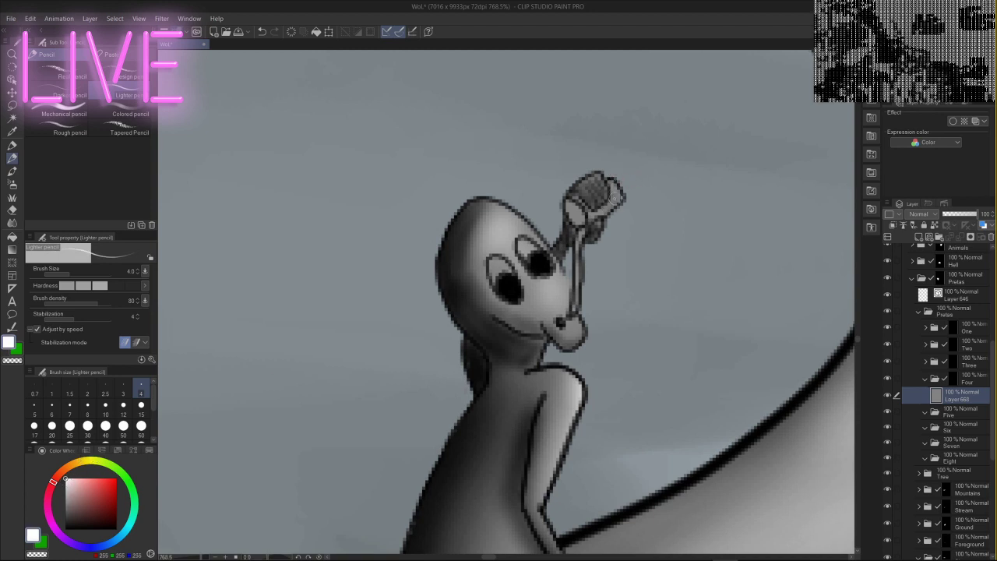
{"action": "mouse_move", "coordinate": [614, 196]}
{"action": "left_mouse_down"}
{"action": "mouse_move", "coordinate": [612, 184]}
{"action": "mouse_move", "coordinate": [605, 209]}
{"action": "mouse_move", "coordinate": [570, 195]}
{"action": "mouse_move", "coordinate": [589, 214]}
{"action": "mouse_move", "coordinate": [584, 221]}
{"action": "left_mouse_up"}
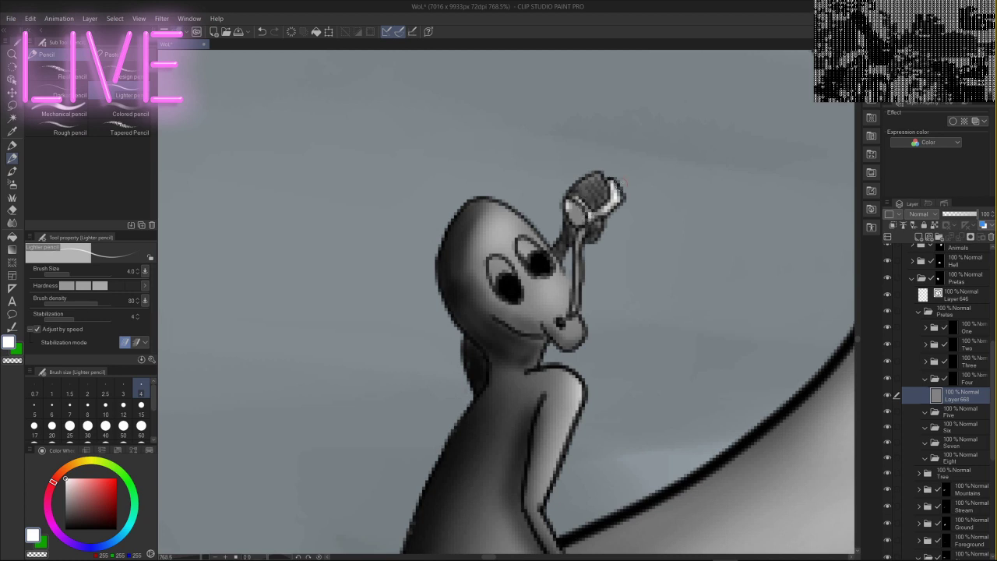
- Darken the area beside the held object's white rim with the Colored pencil at size 3 in grays (116, 116, 116) and (62, 62, 62)
{"action": "left_click", "coordinate": [65, 505]}
{"action": "left_click", "coordinate": [122, 113]}
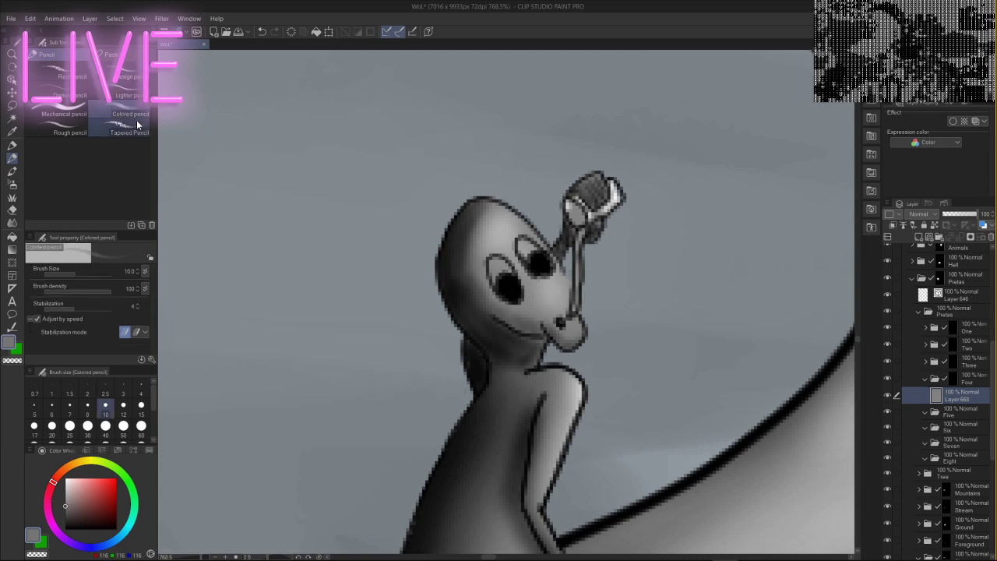
{"action": "left_click", "coordinate": [123, 388]}
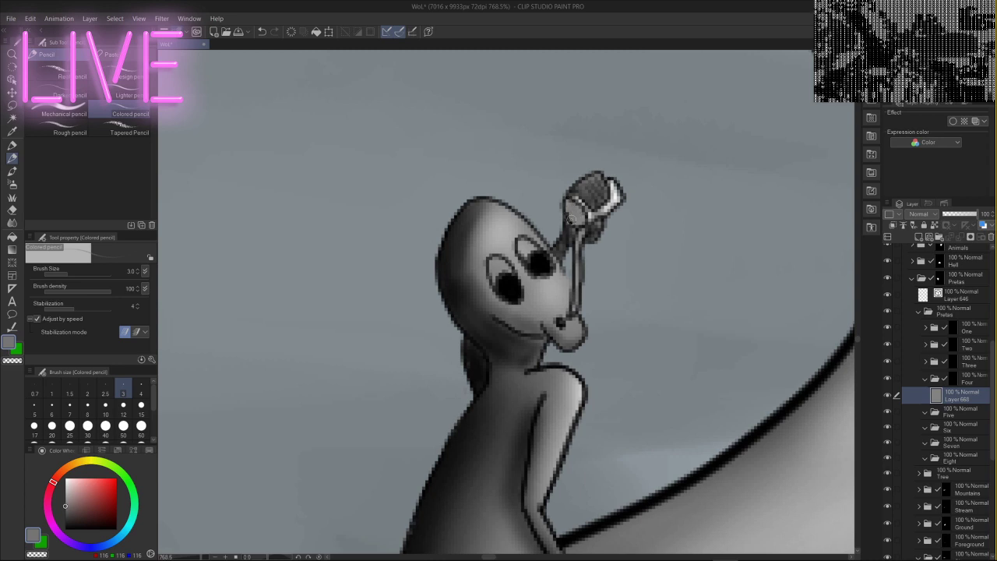
{"action": "left_click", "coordinate": [69, 510]}
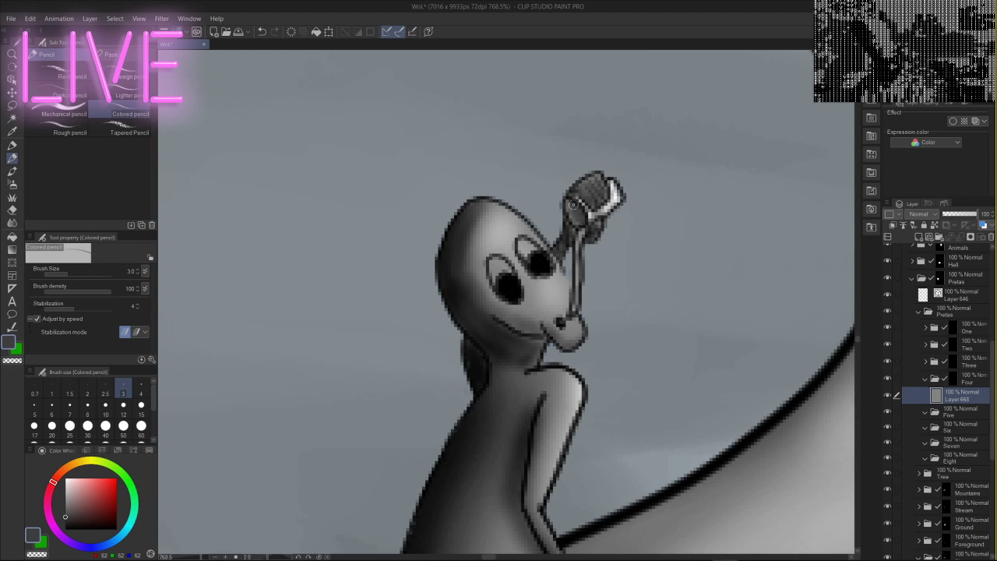
{"action": "left_click", "coordinate": [65, 529]}
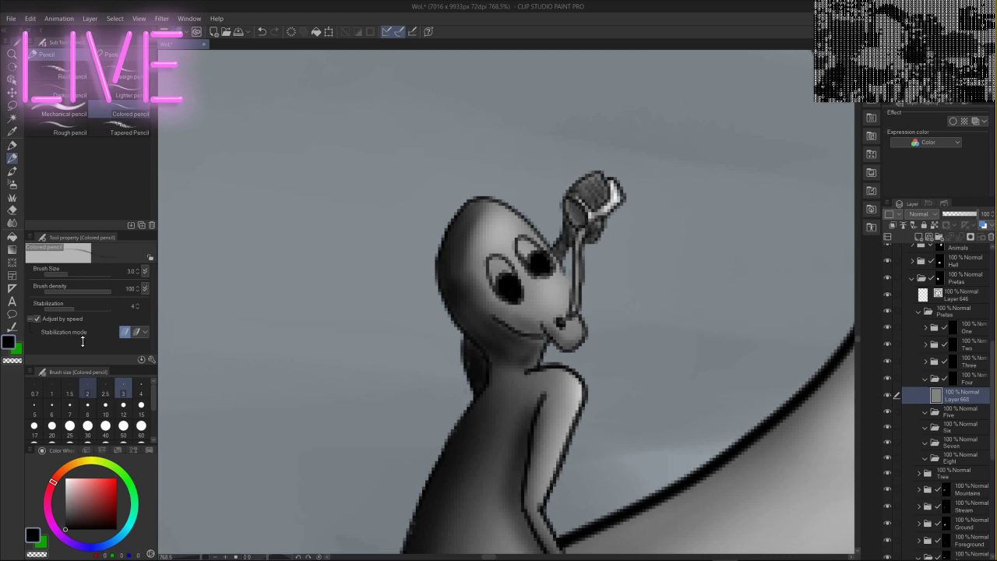
- Fill the thin stream between the raised hand and the fourth preta's mouth with the G-pen at size 3 in black
{"action": "left_click", "coordinate": [15, 144]}
{"action": "left_click", "coordinate": [58, 55]}
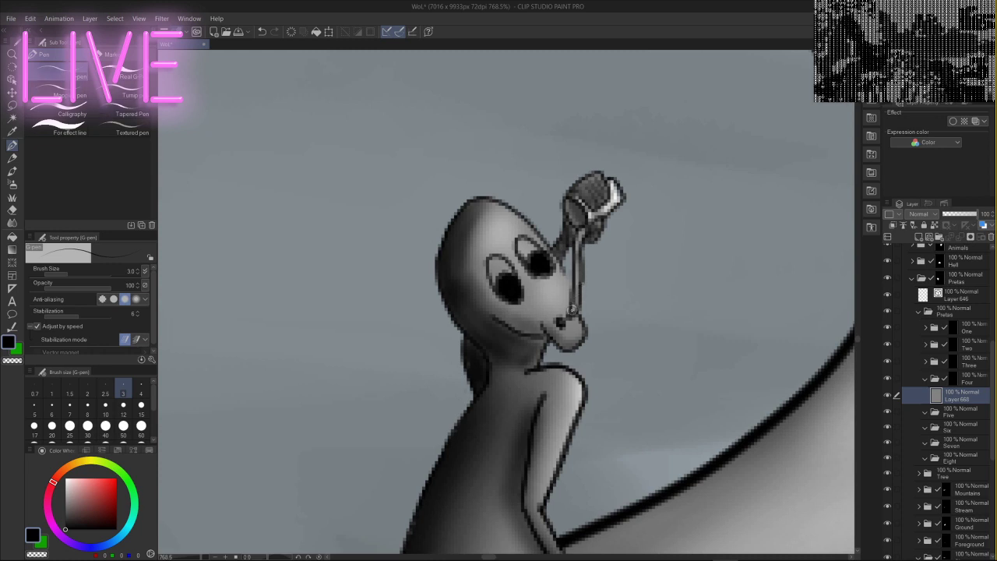
{"action": "left_click_drag", "start_coordinate": [571, 309], "coordinate": [582, 218]}
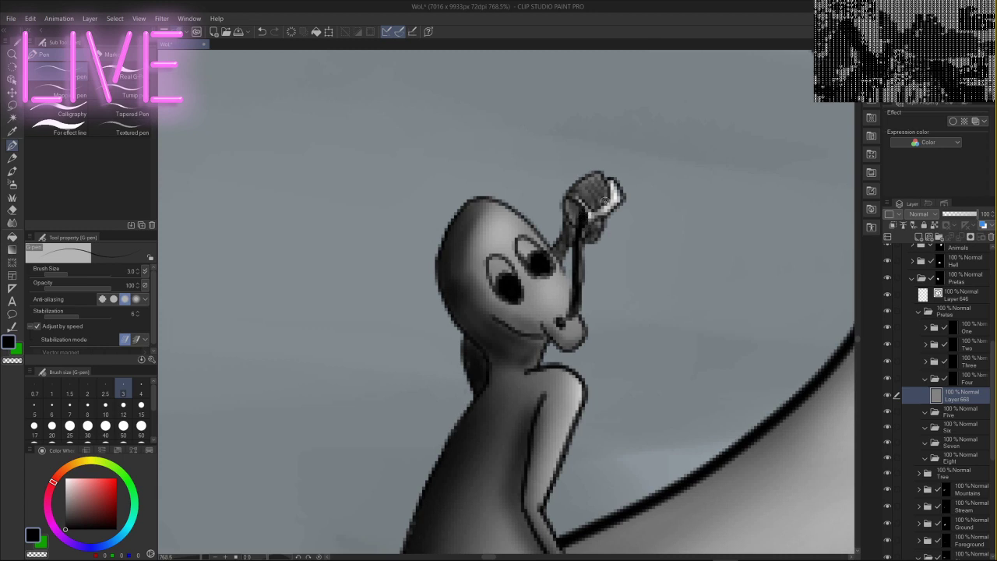
{"action": "left_click_drag", "start_coordinate": [575, 287], "coordinate": [580, 232]}
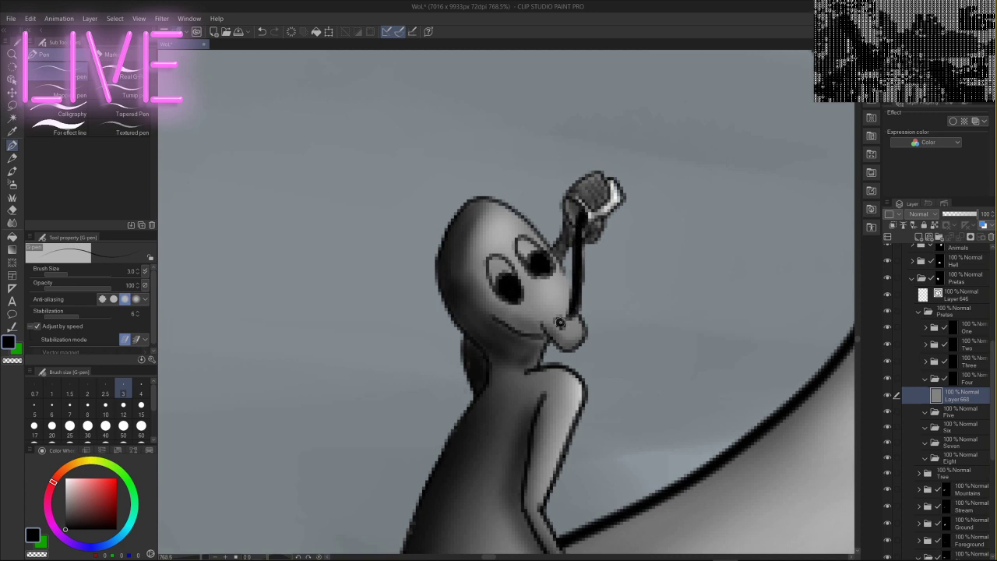
{"action": "left_click_drag", "start_coordinate": [560, 324], "coordinate": [567, 317]}
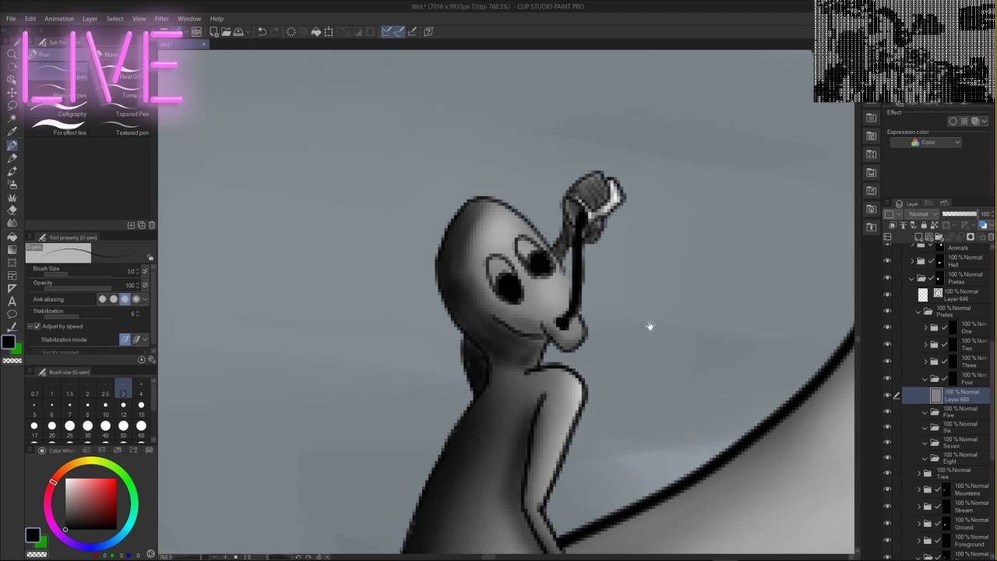
- Darken the fourth preta's raised hand and the lines on its fingers with fine black G-pen strokes at size 3
{"action": "left_click_drag", "start_coordinate": [677, 334], "coordinate": [667, 349]}
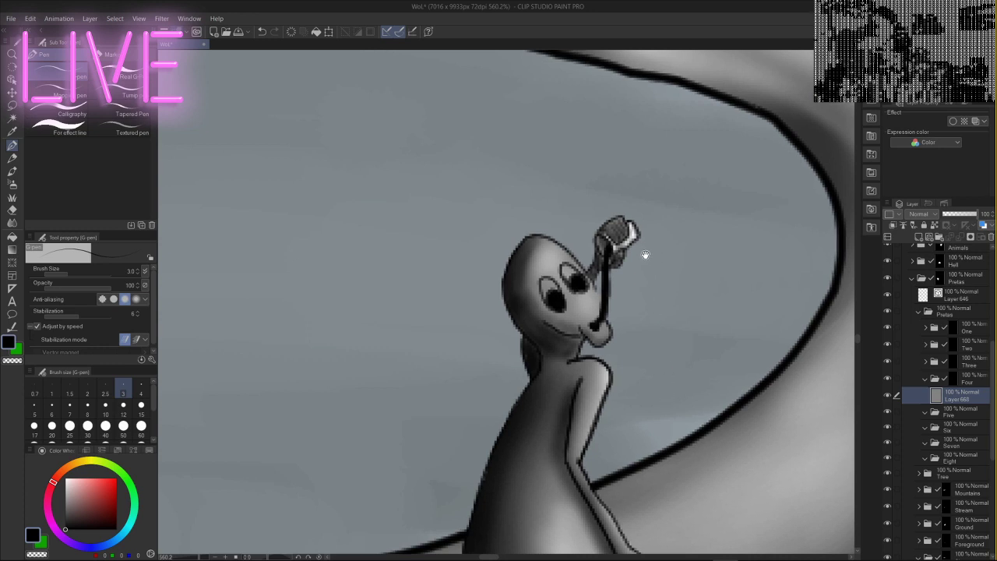
{"action": "left_click_drag", "start_coordinate": [644, 254], "coordinate": [631, 305]}
{"action": "scroll", "coordinate": [635, 302], "scroll_direction": "down", "scroll_amount": 1}
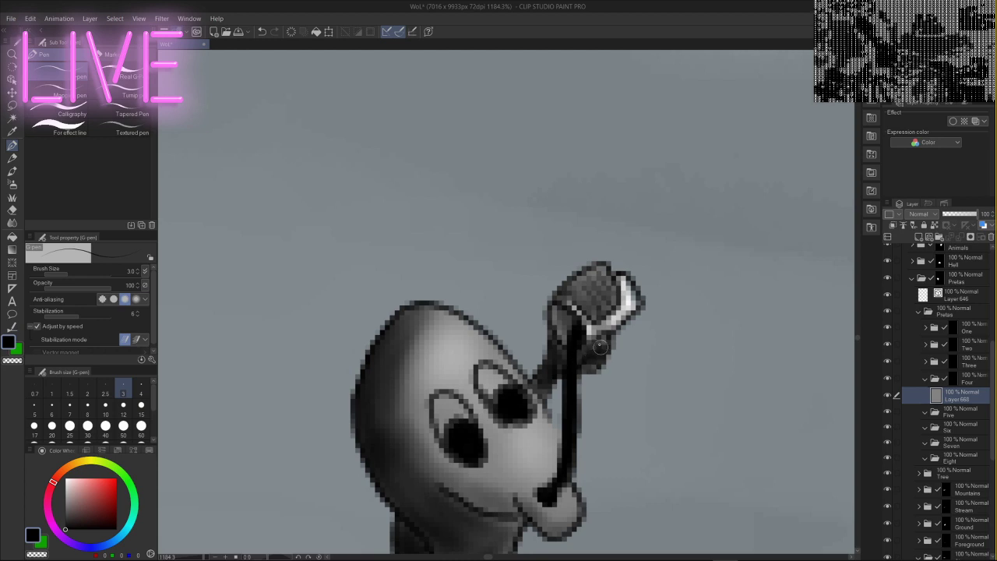
{"action": "mouse_move", "coordinate": [558, 310]}
{"action": "left_mouse_down"}
{"action": "mouse_move", "coordinate": [563, 329]}
{"action": "mouse_move", "coordinate": [591, 299]}
{"action": "mouse_move", "coordinate": [598, 314]}
{"action": "left_mouse_up"}
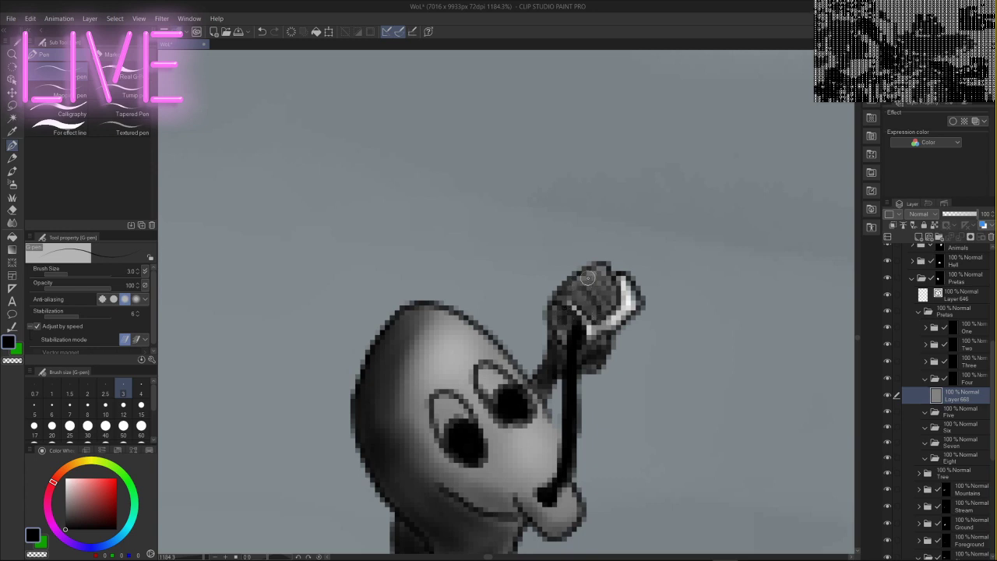
{"action": "mouse_move", "coordinate": [588, 279]}
{"action": "left_mouse_down"}
{"action": "mouse_move", "coordinate": [607, 310]}
{"action": "mouse_move", "coordinate": [598, 271]}
{"action": "mouse_move", "coordinate": [626, 290]}
{"action": "left_mouse_up"}
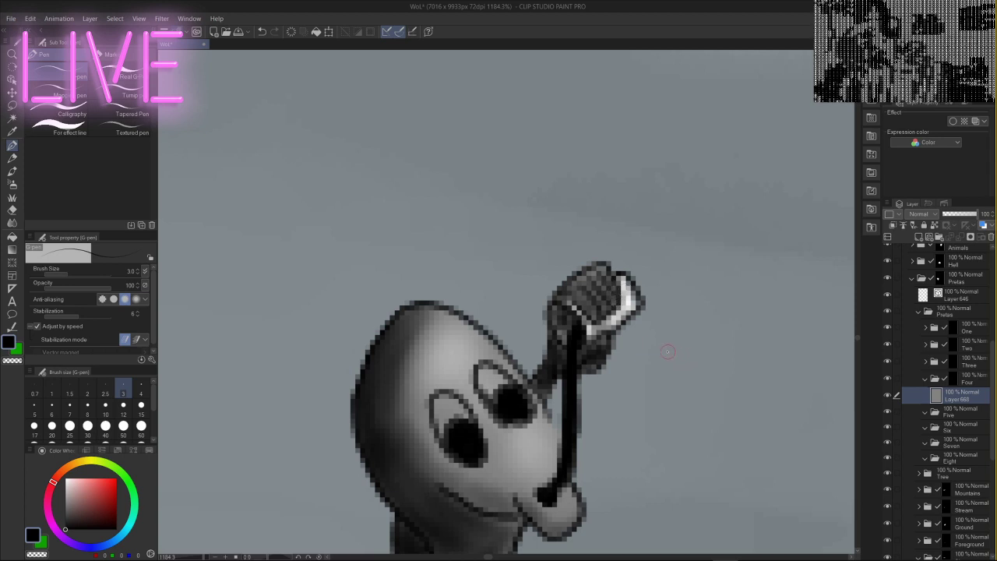
{"action": "scroll", "coordinate": [663, 365], "scroll_direction": "down", "scroll_amount": 3}
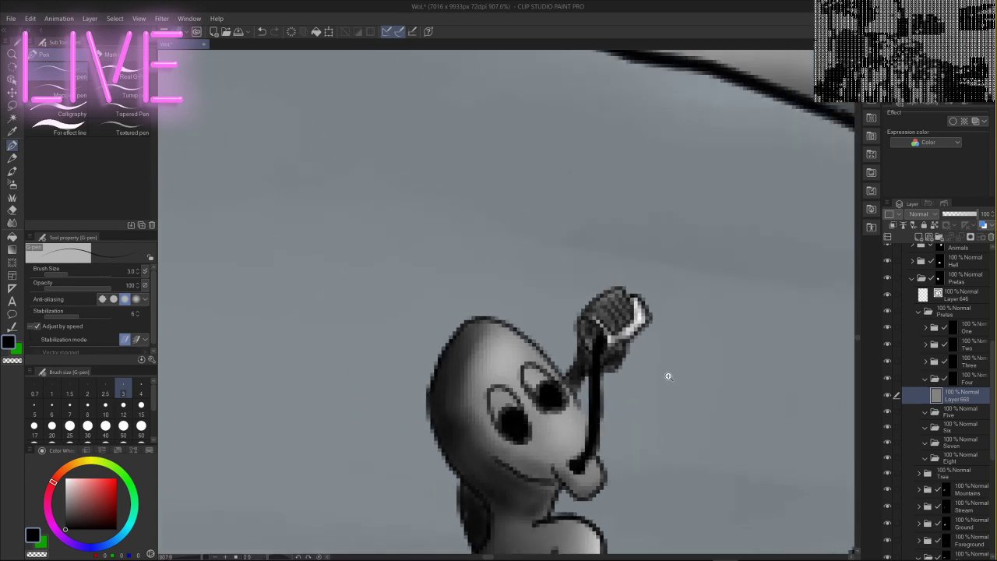
{"action": "left_click_drag", "start_coordinate": [656, 425], "coordinate": [703, 156]}
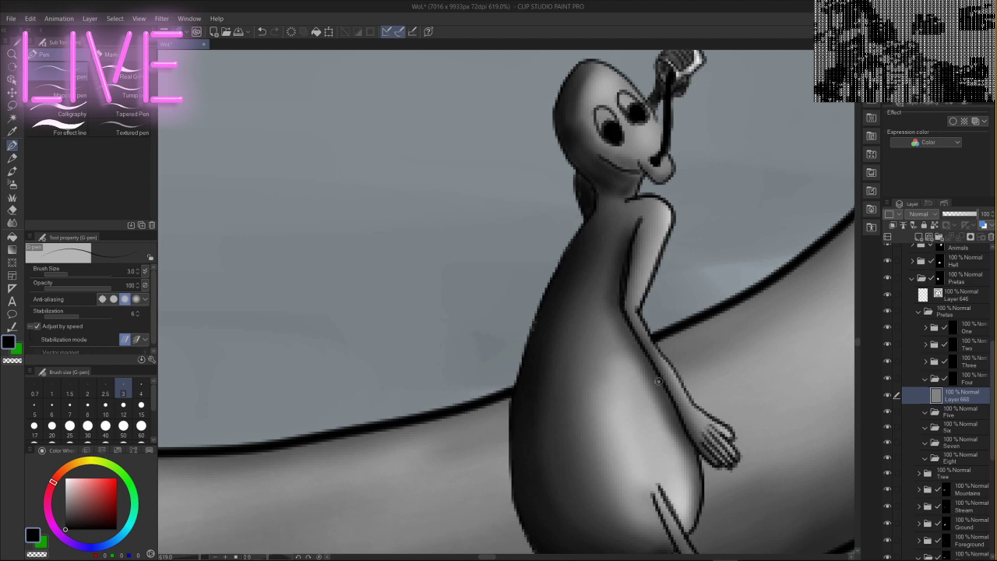
{"action": "scroll", "coordinate": [658, 381], "scroll_direction": "down", "scroll_amount": 5}
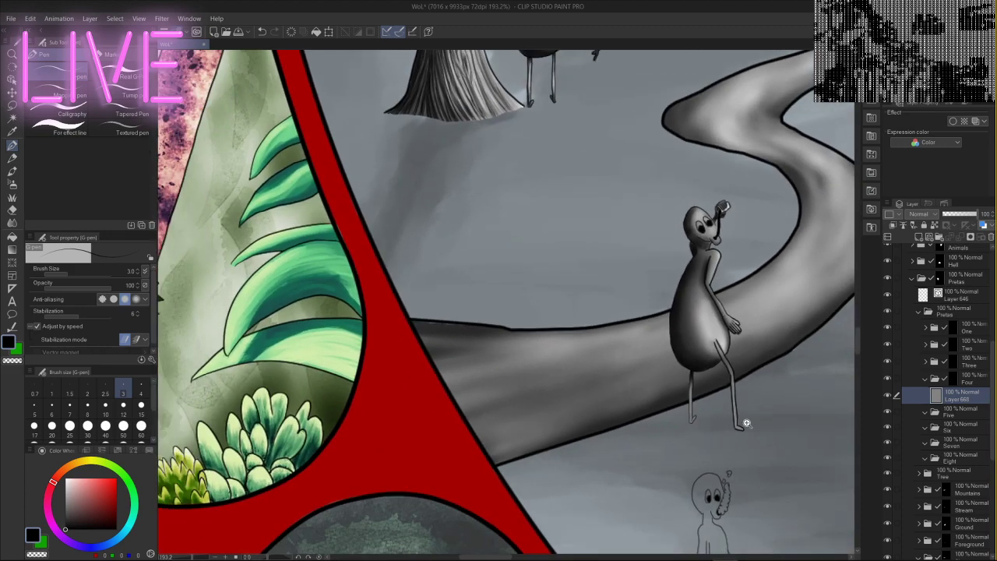
- Shade the fourth preta's straight rear leg from foot to belly with the Shadow airbrush at size 2.5 in black
{"action": "scroll", "coordinate": [746, 423], "scroll_direction": "up", "scroll_amount": 5}
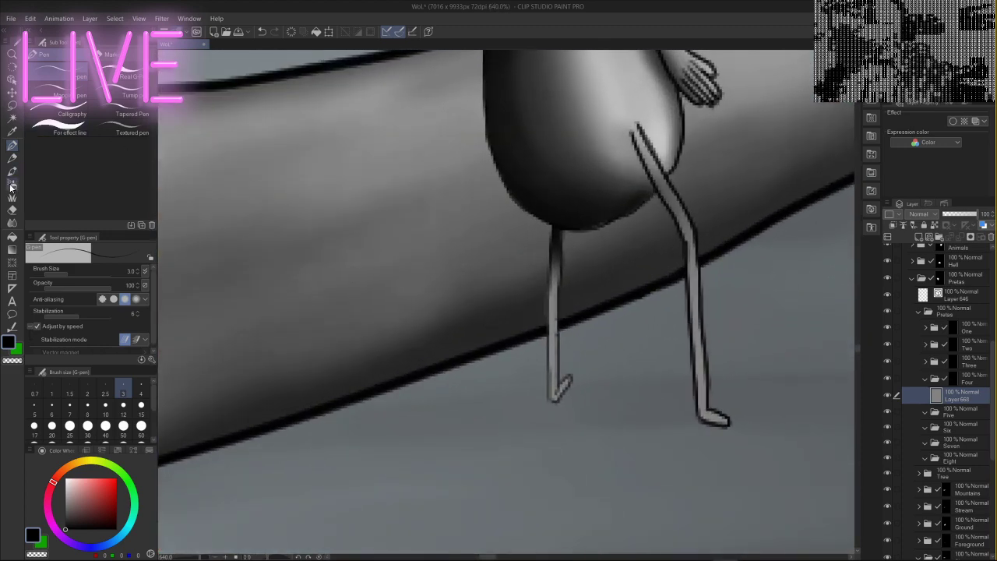
{"action": "left_click", "coordinate": [11, 185]}
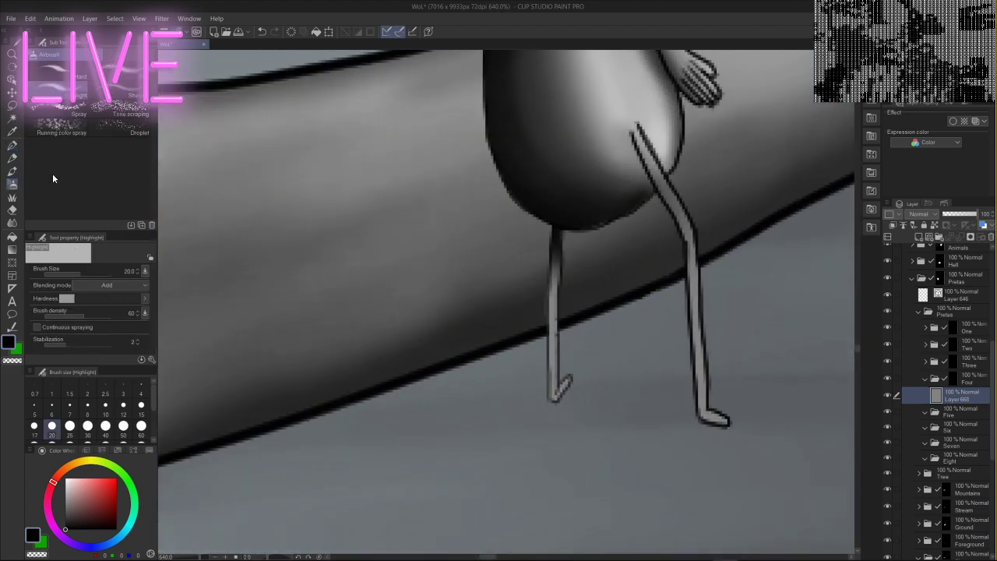
{"action": "left_click", "coordinate": [135, 95]}
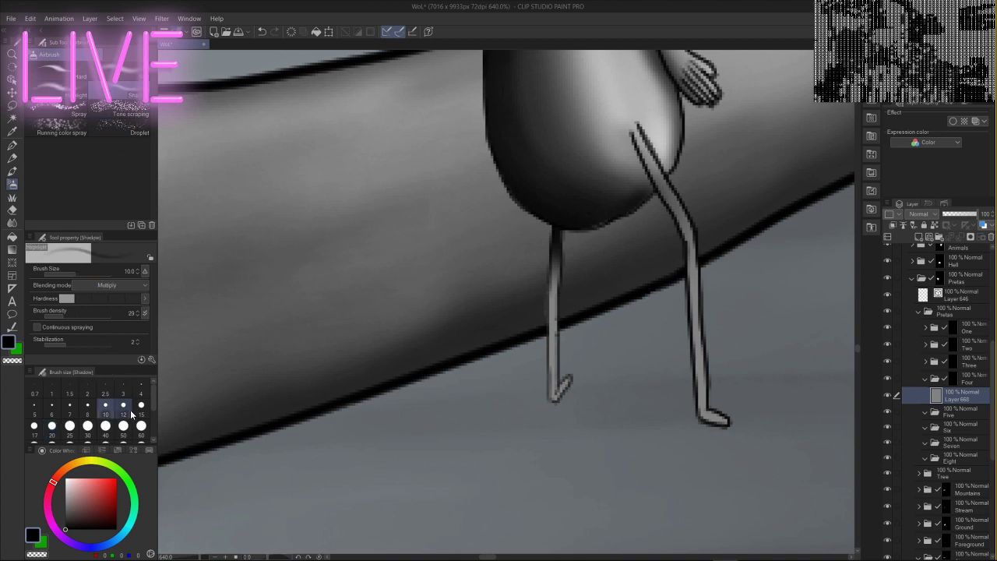
{"action": "left_click", "coordinate": [105, 393]}
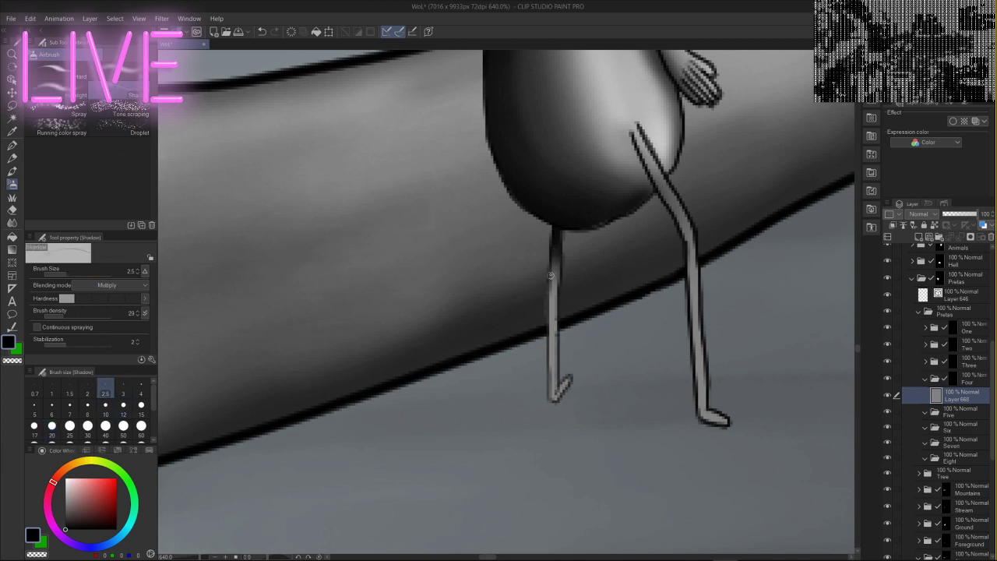
{"action": "left_click_drag", "start_coordinate": [551, 261], "coordinate": [551, 350]}
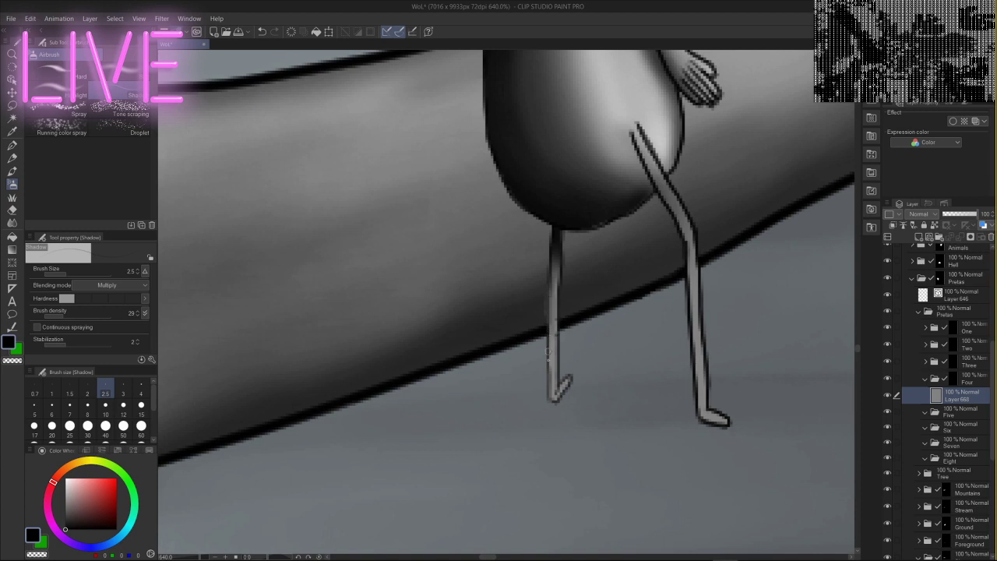
{"action": "left_click_drag", "start_coordinate": [550, 396], "coordinate": [550, 336]}
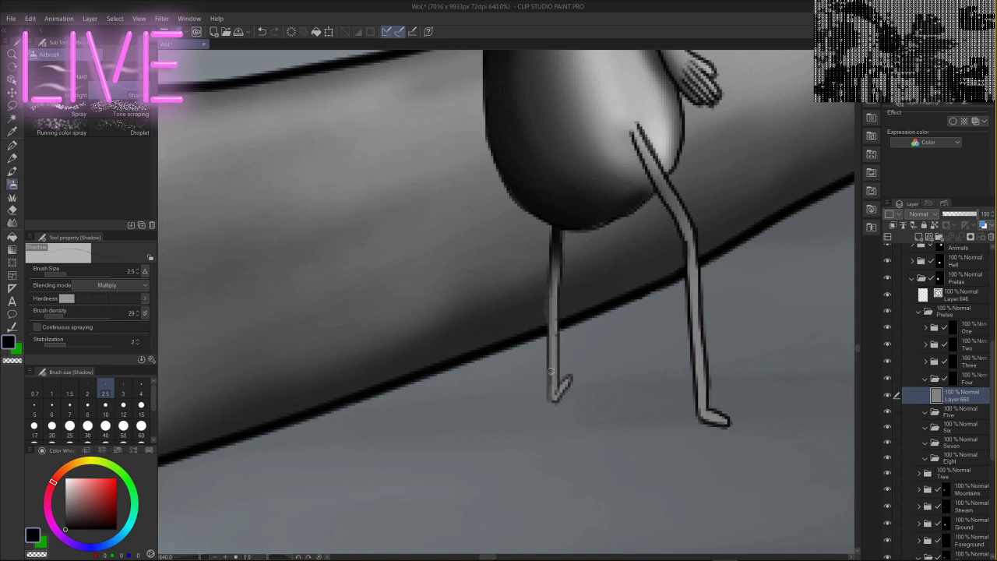
{"action": "left_click_drag", "start_coordinate": [551, 396], "coordinate": [555, 269]}
{"action": "left_click_drag", "start_coordinate": [553, 378], "coordinate": [553, 278]}
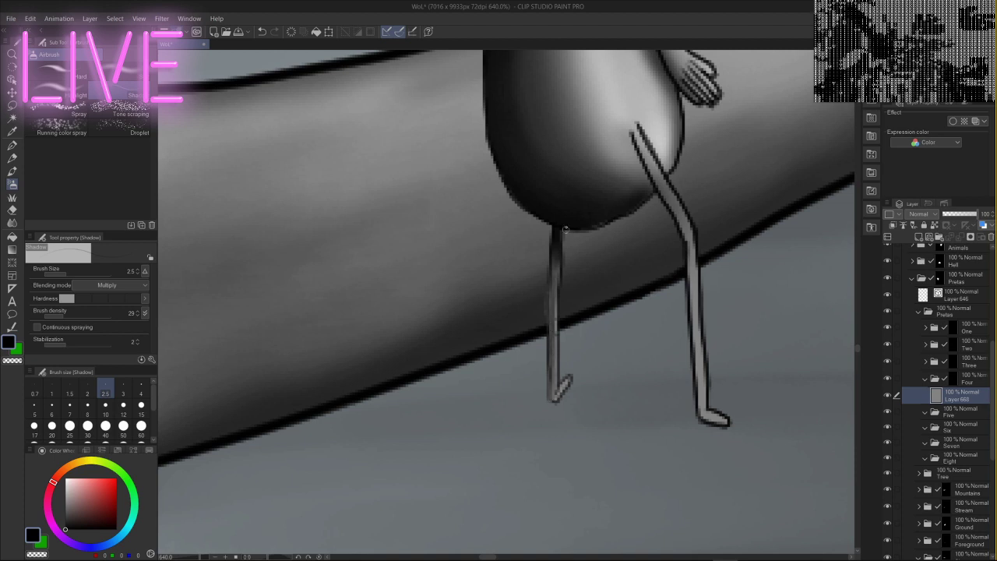
{"action": "mouse_move", "coordinate": [548, 351]}
{"action": "left_mouse_down"}
{"action": "mouse_move", "coordinate": [554, 397]}
{"action": "mouse_move", "coordinate": [562, 236]}
{"action": "left_mouse_up"}
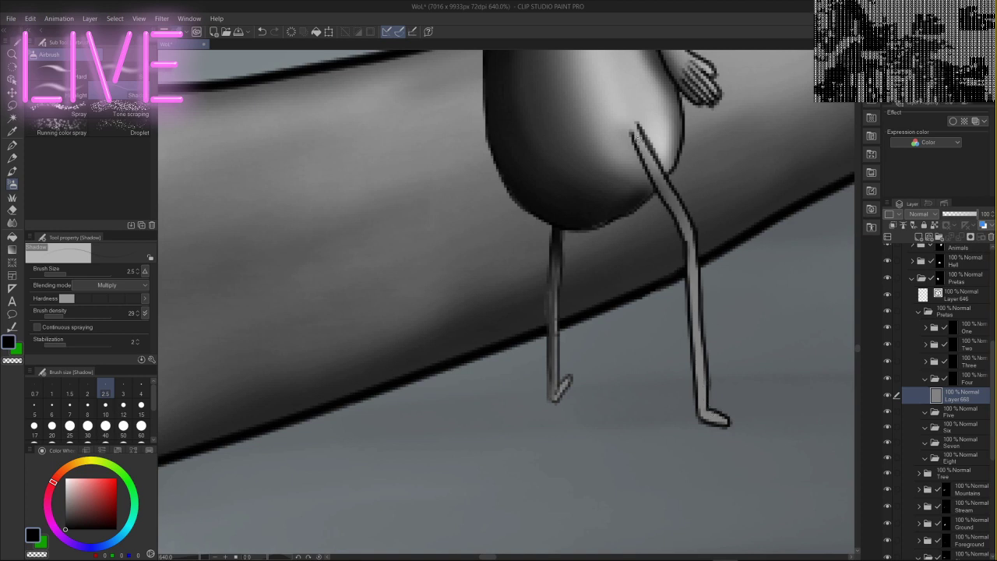
- Shade the fourth preta's front leg from the thigh over the belly down to the knee with black Shadow airbrush strokes at size 2.5
{"action": "left_click_drag", "start_coordinate": [637, 132], "coordinate": [660, 181]}
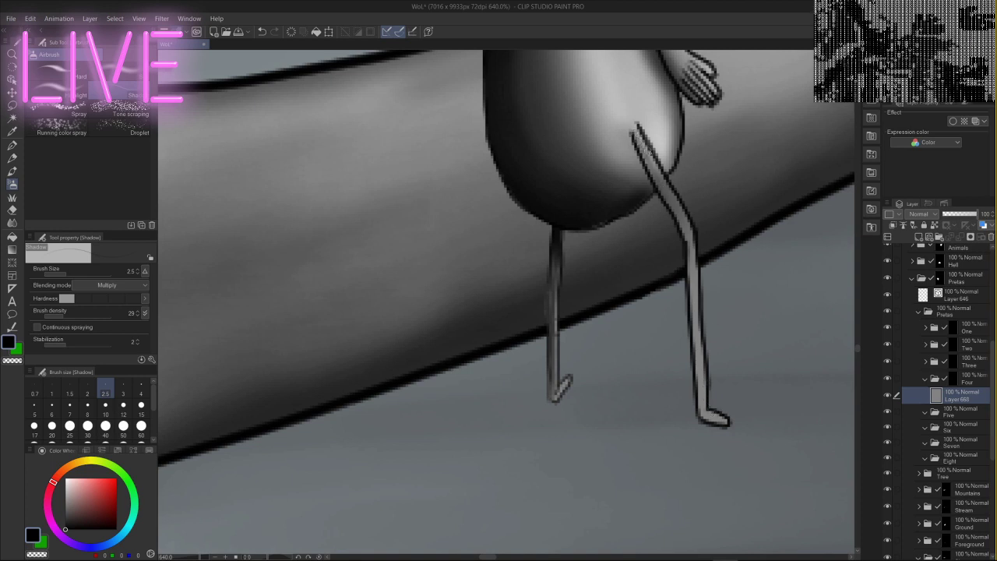
{"action": "left_click_drag", "start_coordinate": [637, 140], "coordinate": [686, 232]}
{"action": "left_click_drag", "start_coordinate": [654, 172], "coordinate": [683, 226]}
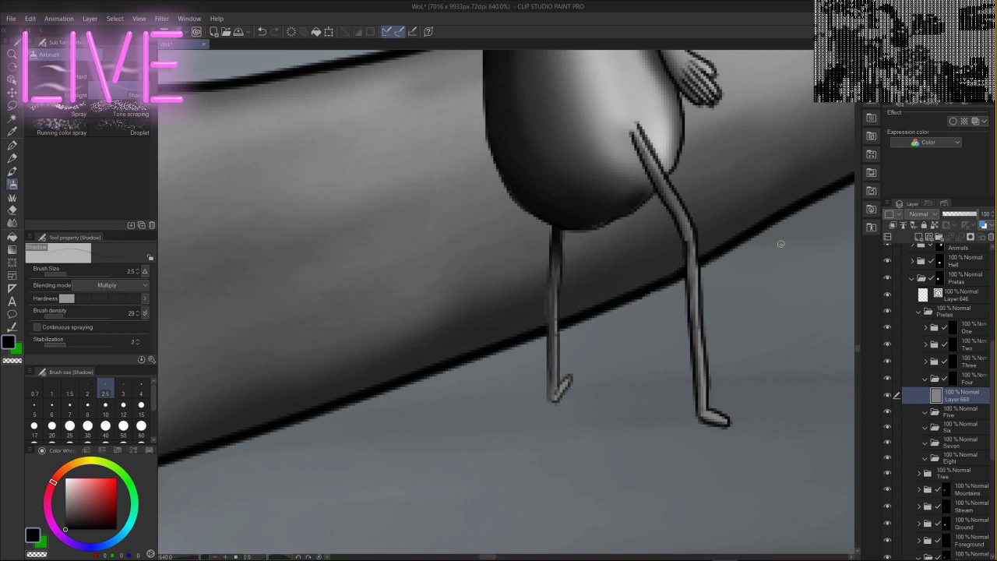
- Examine the colored and still uncolored pretas across the gray landscape and compare the segment with the neighbouring parts of the wheel
{"action": "scroll", "coordinate": [771, 268], "scroll_direction": "down", "scroll_amount": 4}
{"action": "scroll", "coordinate": [769, 280], "scroll_direction": "down", "scroll_amount": 7}
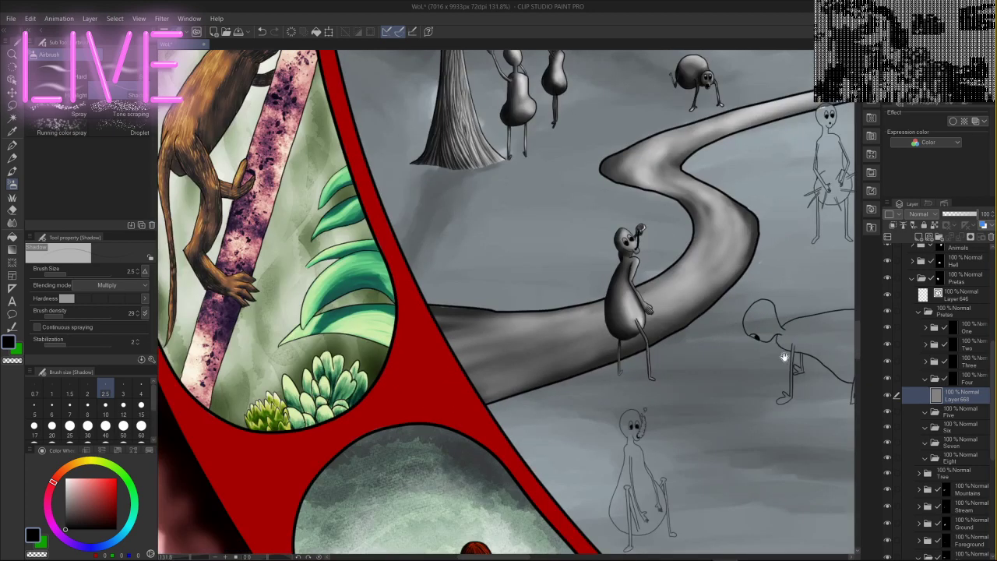
{"action": "mouse_move", "coordinate": [784, 358]}
{"action": "left_mouse_down"}
{"action": "mouse_move", "coordinate": [716, 322]}
{"action": "mouse_move", "coordinate": [696, 277]}
{"action": "mouse_move", "coordinate": [649, 443]}
{"action": "left_mouse_up"}
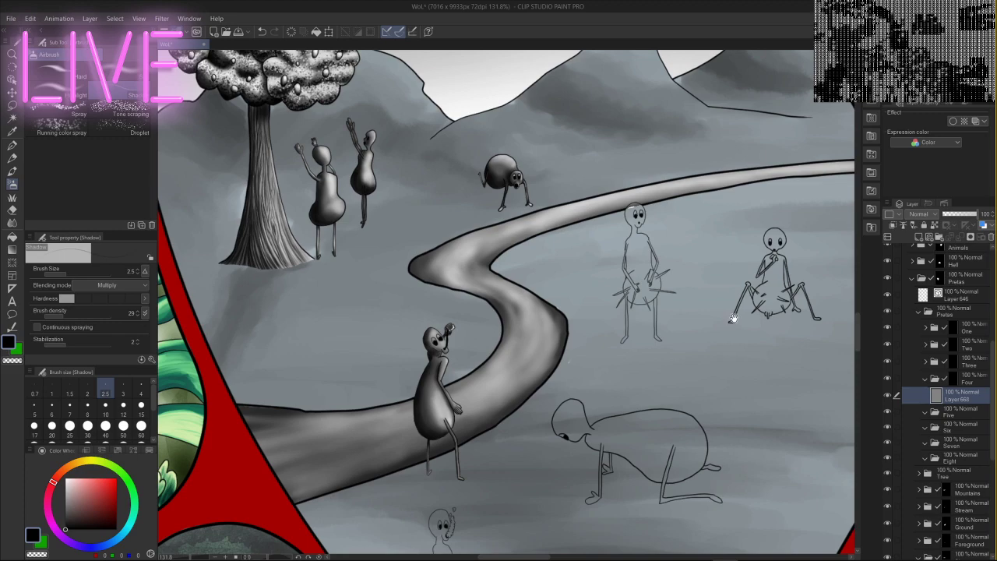
{"action": "scroll", "coordinate": [732, 319], "scroll_direction": "down", "scroll_amount": 3}
{"action": "left_click_drag", "start_coordinate": [775, 308], "coordinate": [679, 301]}
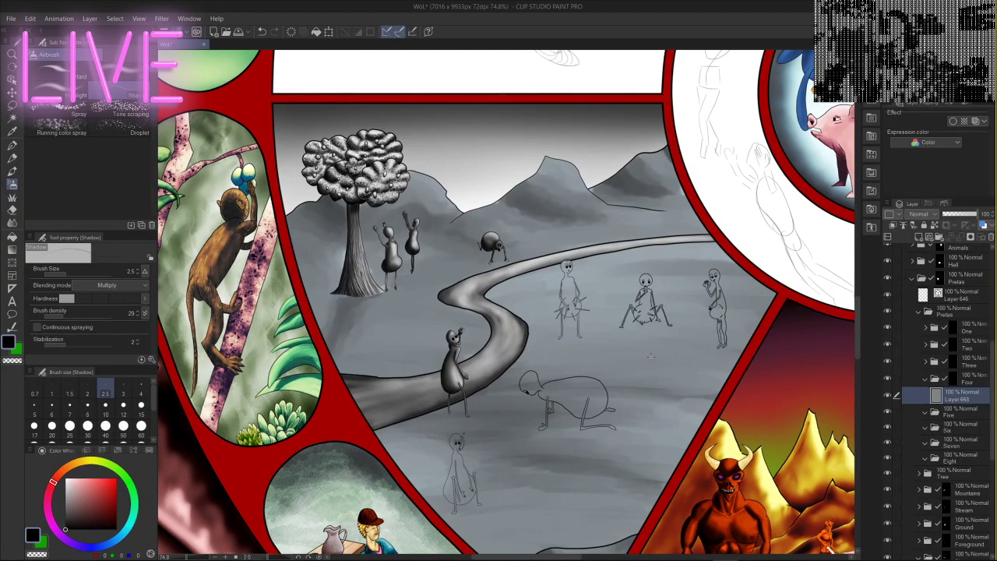
{"action": "left_click_drag", "start_coordinate": [590, 325], "coordinate": [628, 350]}
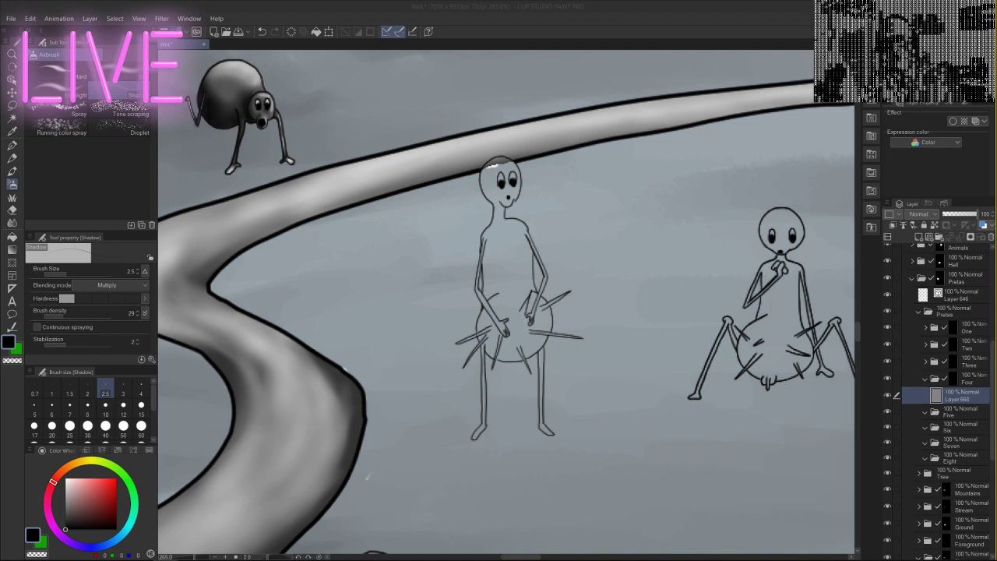
{"action": "scroll", "coordinate": [376, 290], "scroll_direction": "down", "scroll_amount": 5}
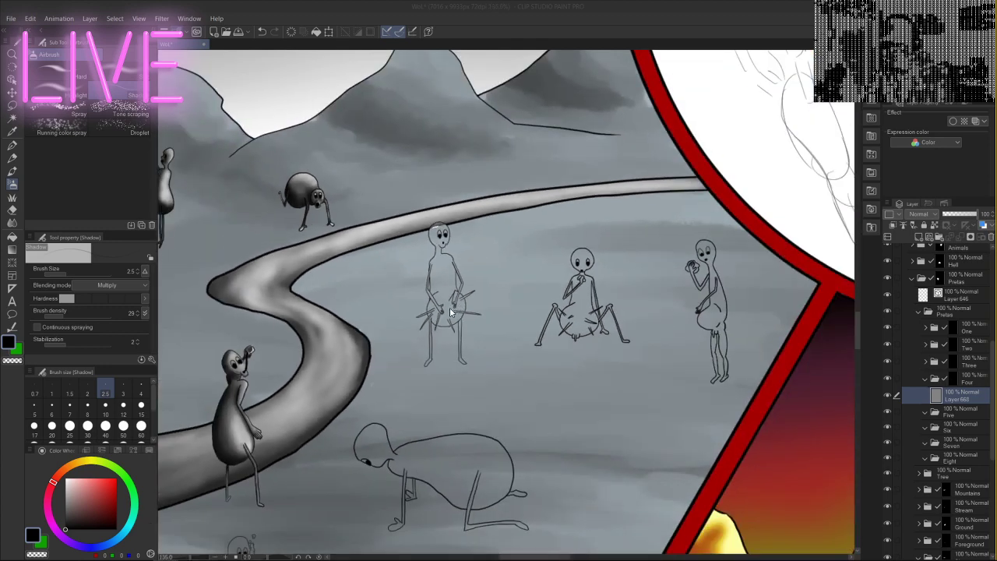
{"action": "left_click_drag", "start_coordinate": [453, 256], "coordinate": [576, 256]}
{"action": "scroll", "coordinate": [577, 256], "scroll_direction": "down", "scroll_amount": 4}
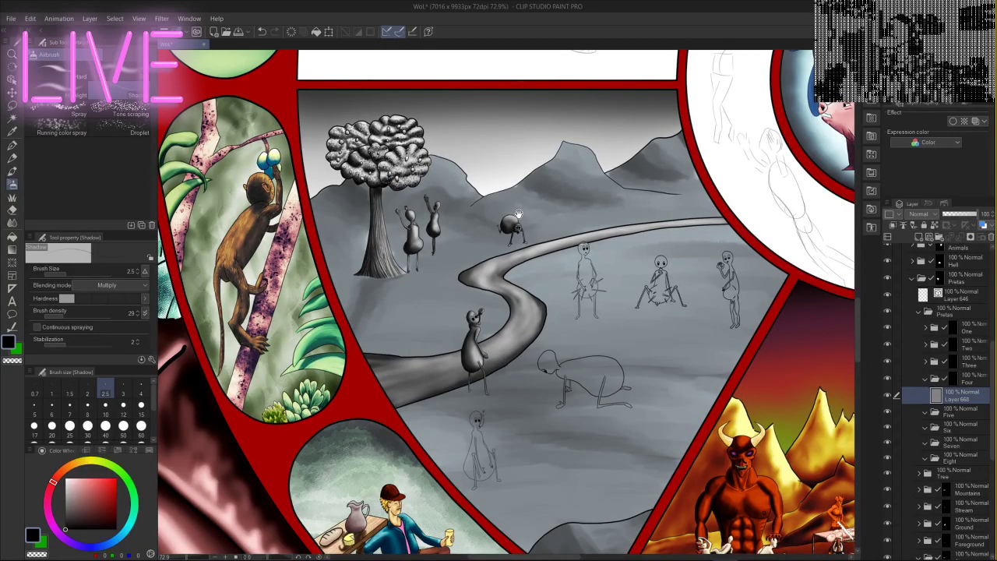
{"action": "mouse_move", "coordinate": [518, 213]}
{"action": "left_mouse_down"}
{"action": "mouse_move", "coordinate": [545, 377]}
{"action": "mouse_move", "coordinate": [546, 559]}
{"action": "left_mouse_up"}
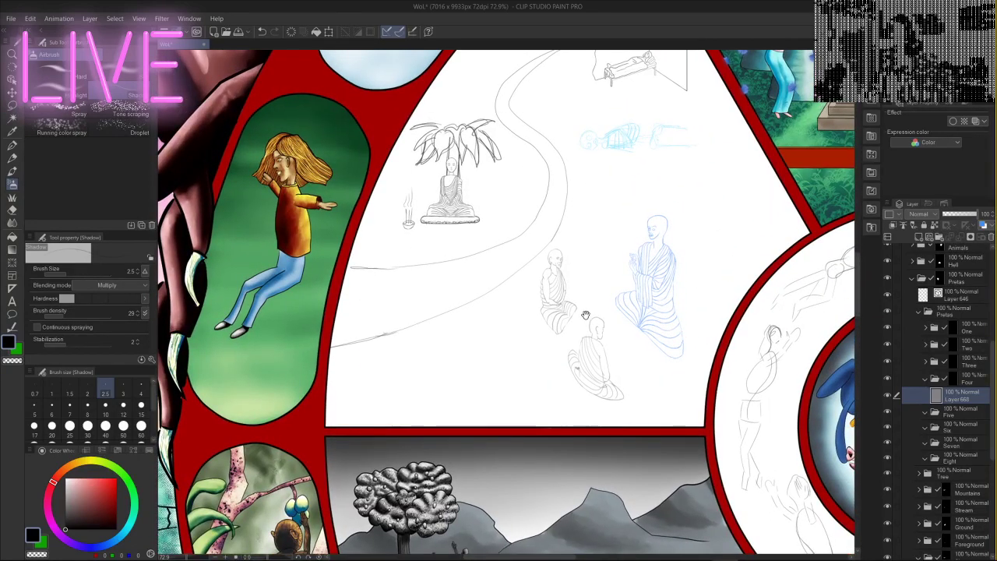
{"action": "left_click_drag", "start_coordinate": [583, 254], "coordinate": [549, 98]}
{"action": "left_click_drag", "start_coordinate": [559, 429], "coordinate": [493, 77]}
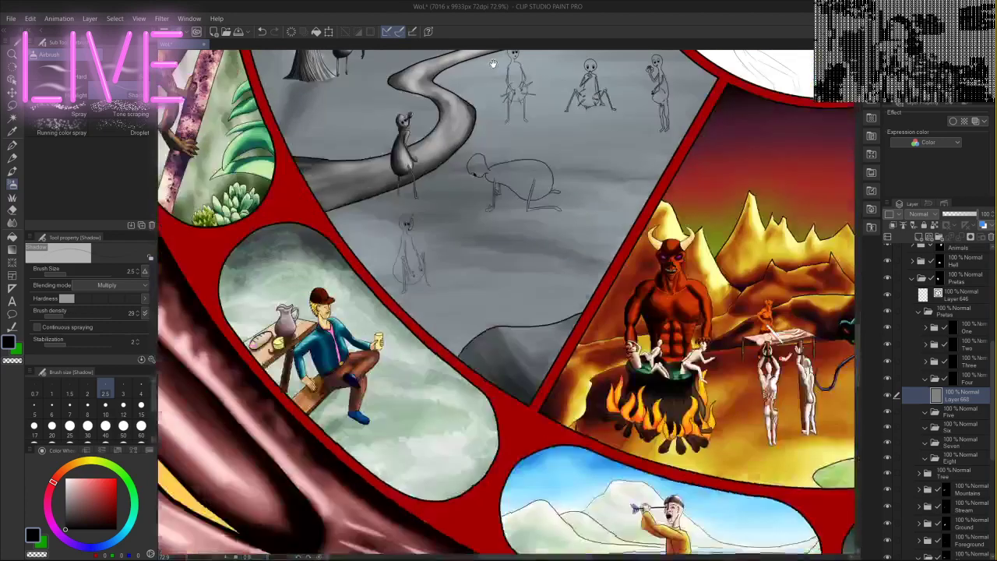
{"action": "left_click_drag", "start_coordinate": [507, 162], "coordinate": [558, 346]}
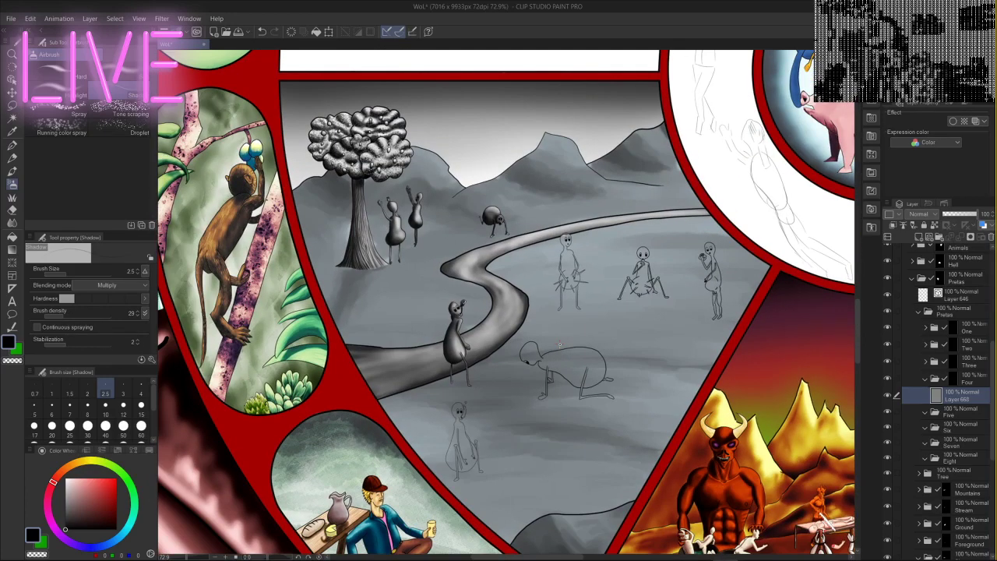